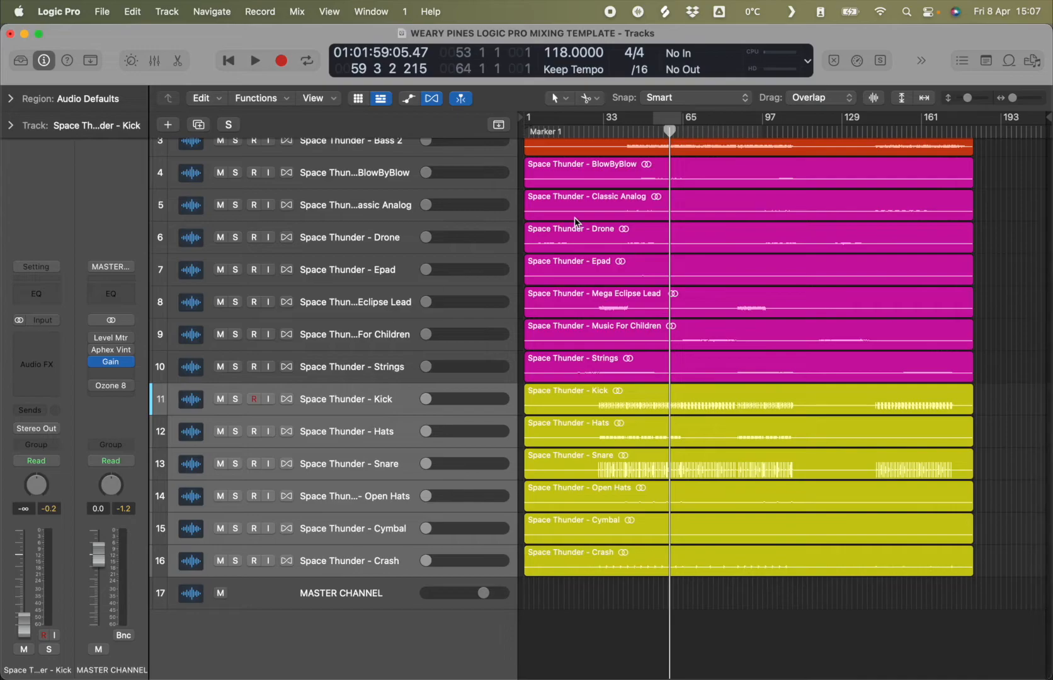
- Turn on cycle mode and set the loop range to bars 51 through 60
scroll(669, 351, up, 3)
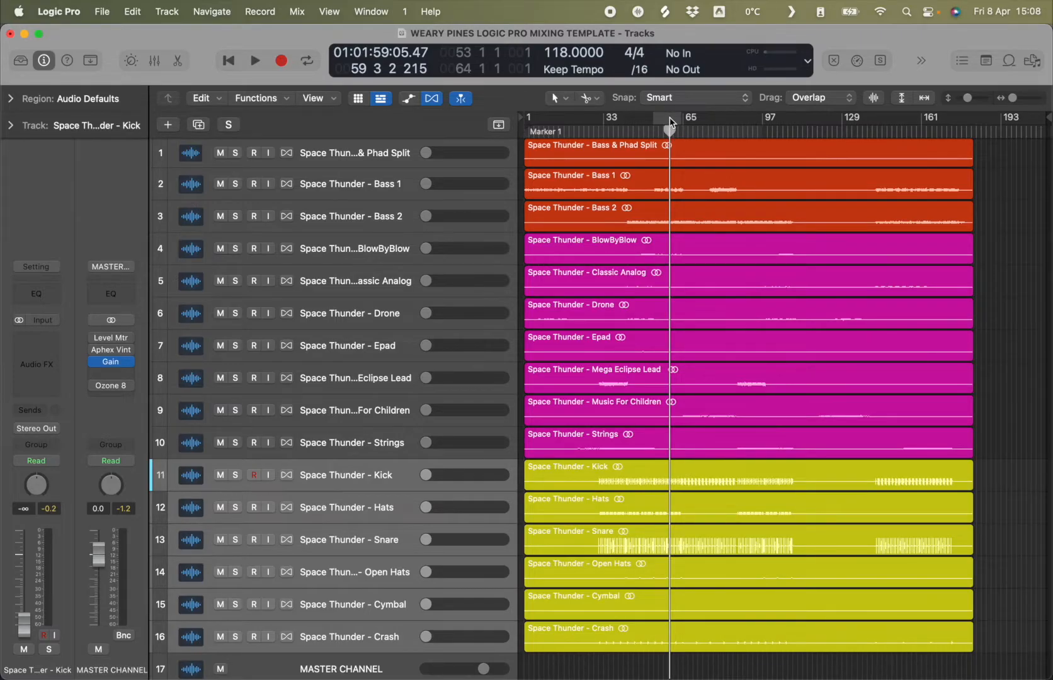
click(669, 119)
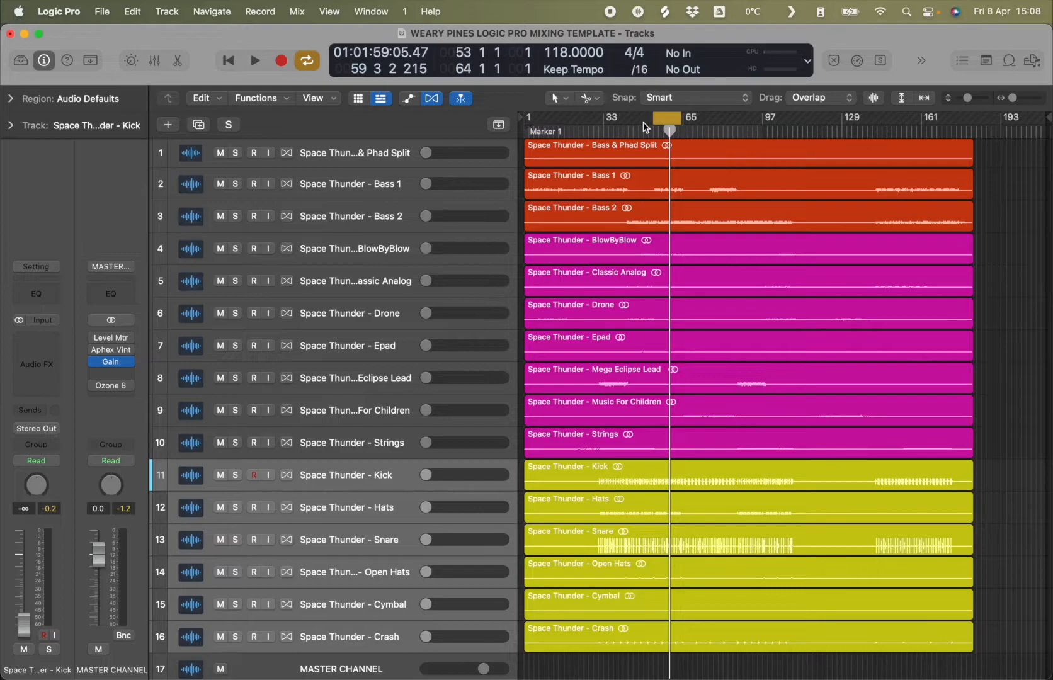
click(655, 119)
mouse_move(654, 119)
mouse_down()
mouse_move(677, 121)
mouse_move(612, 121)
mouse_move(660, 132)
mouse_up()
scroll(666, 340, down, 3)
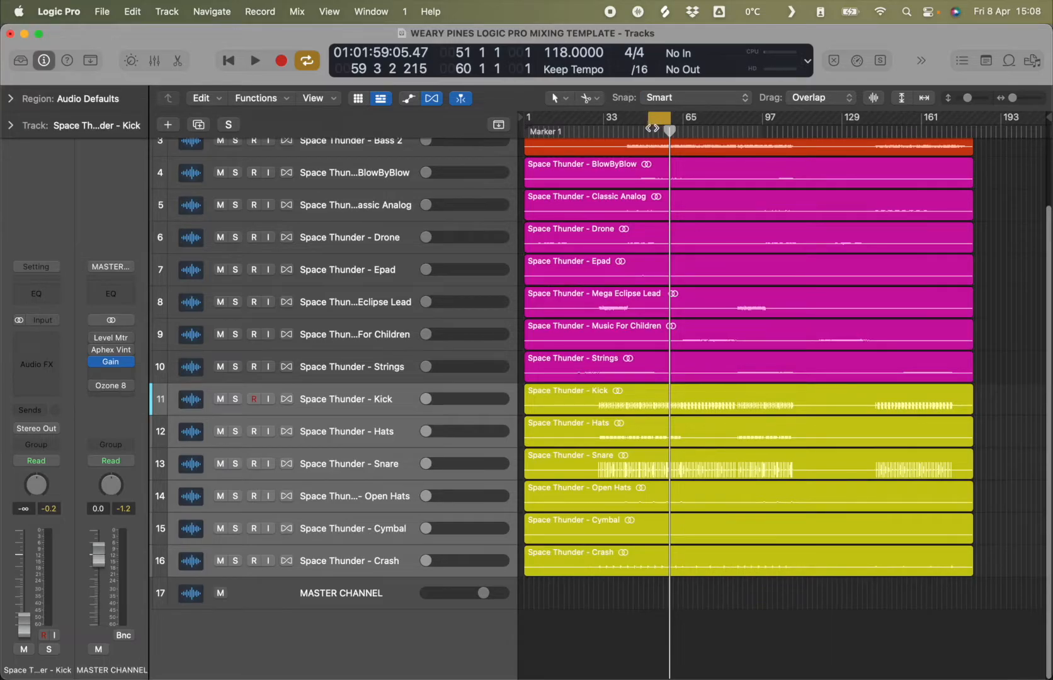
- Show the Mixer, play the loop and raise the drum faders to between about -11 and -13 dB, with Kick at -11.8 dB
click(154, 60)
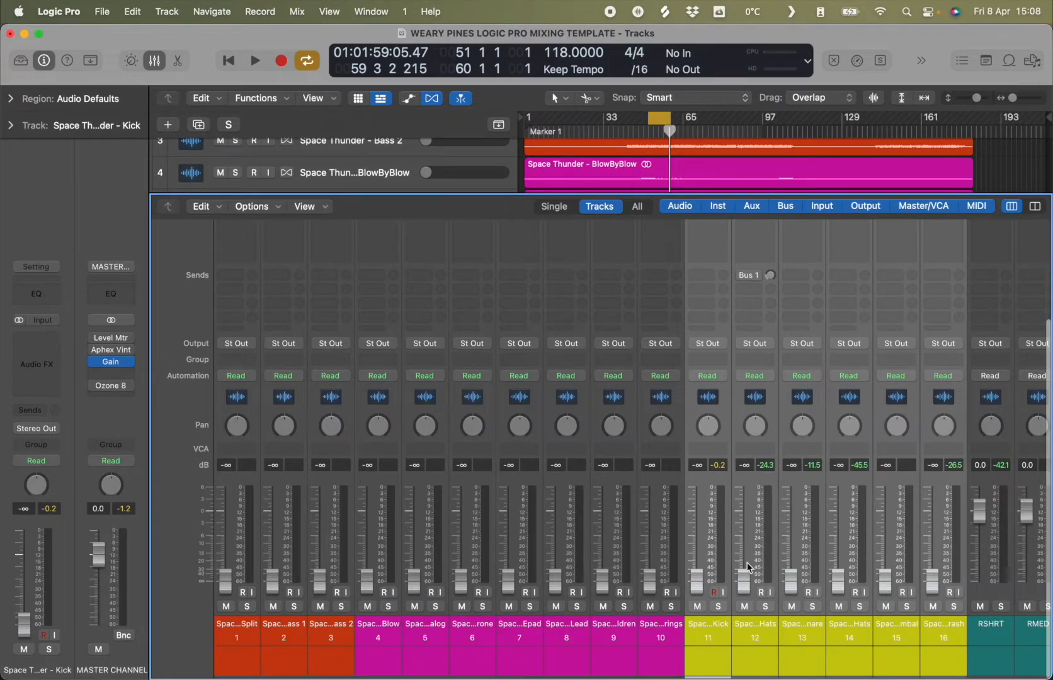
key(space)
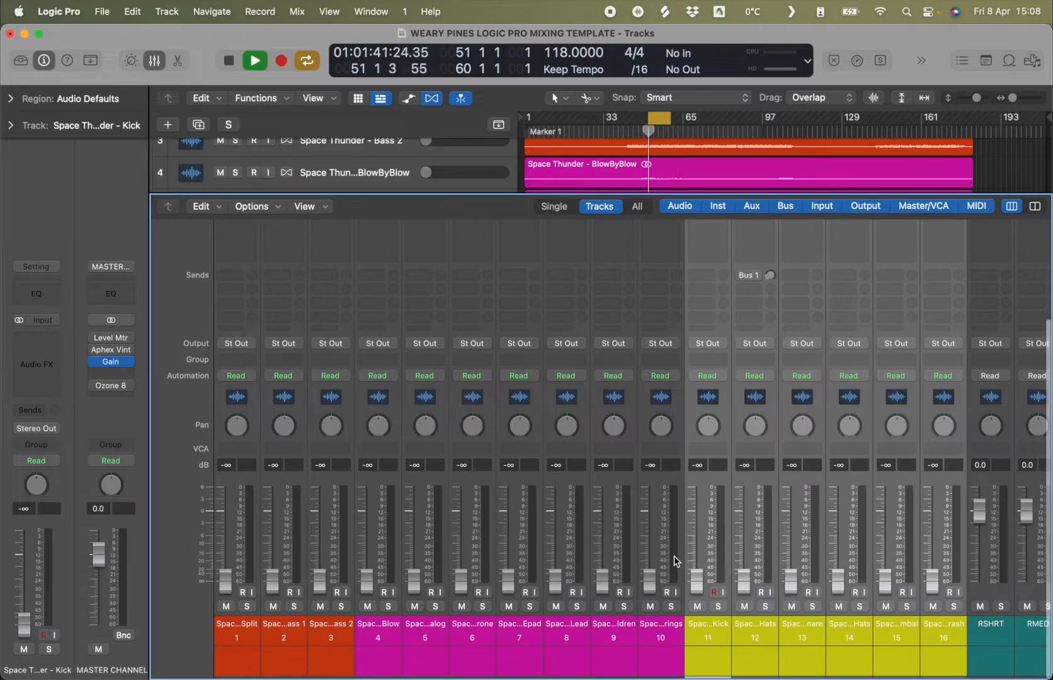
click(708, 635)
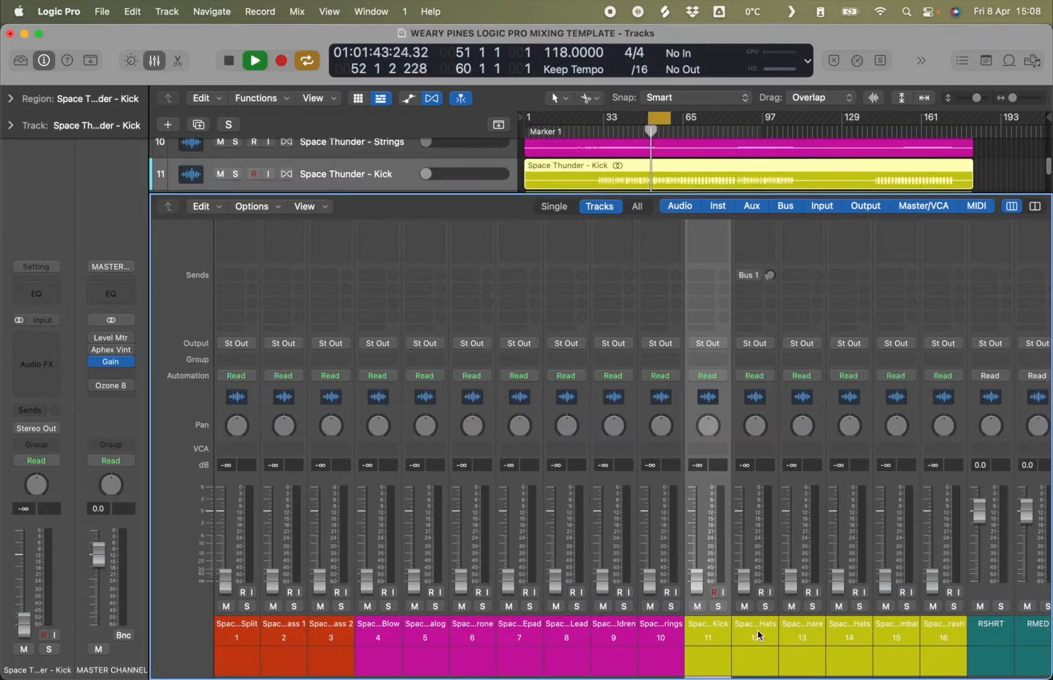
drag(696, 577, 696, 551)
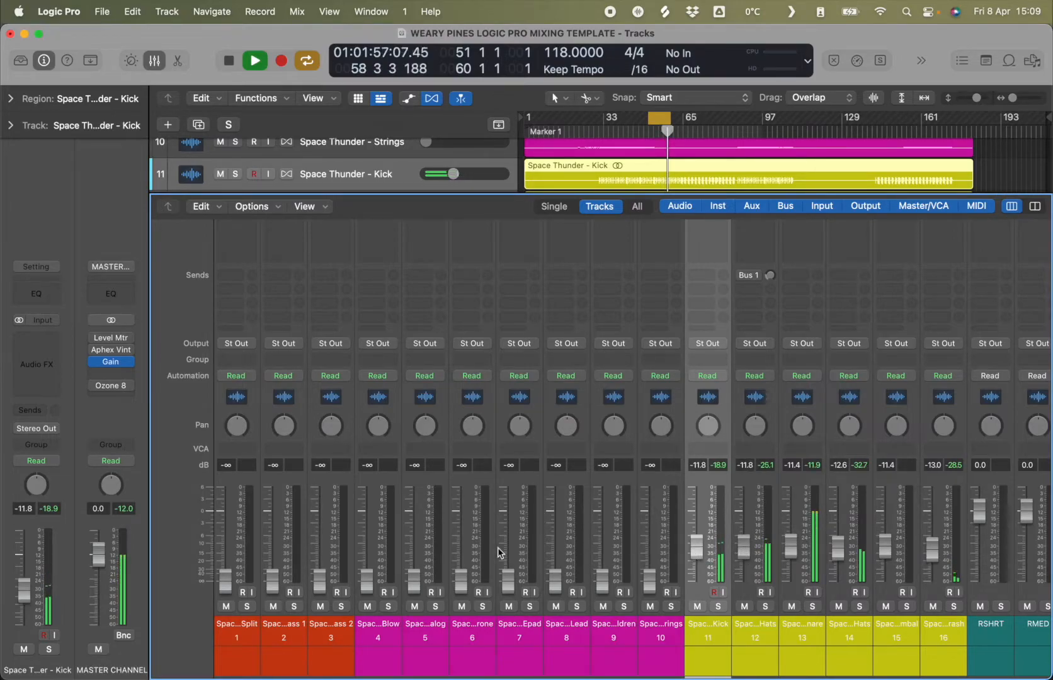
click(94, 362)
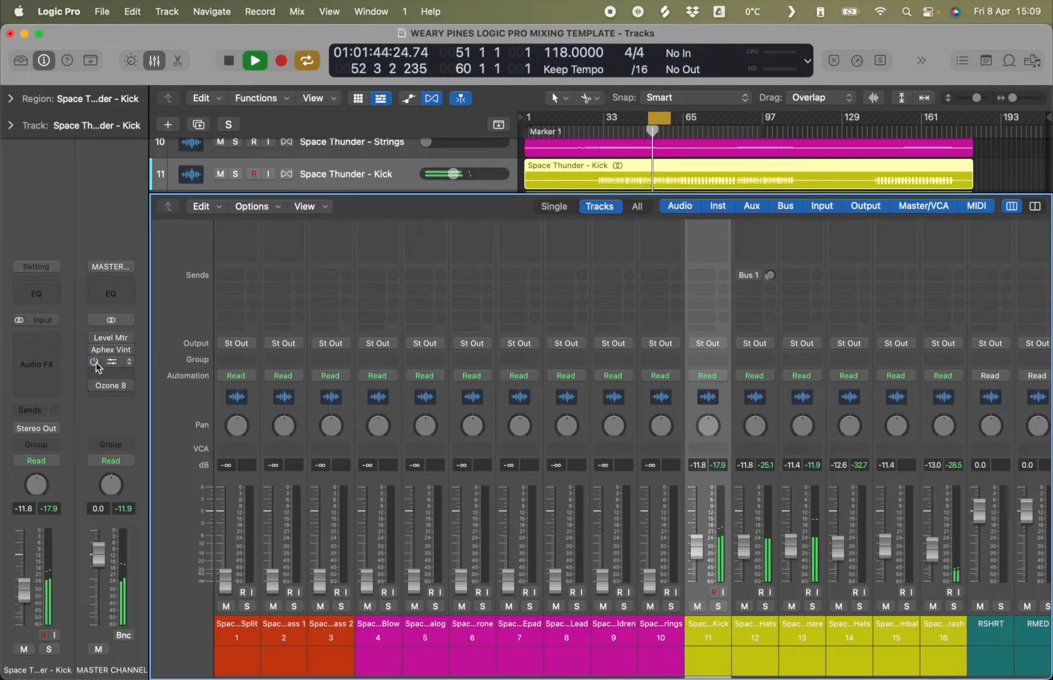
click(94, 362)
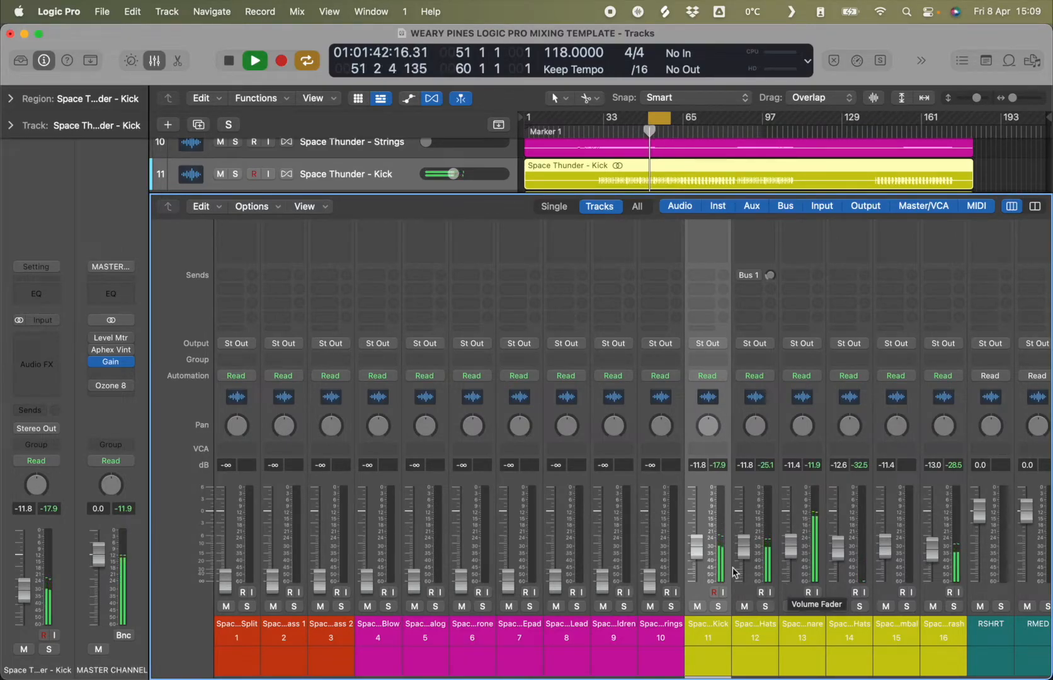
scroll(702, 409, up, 4)
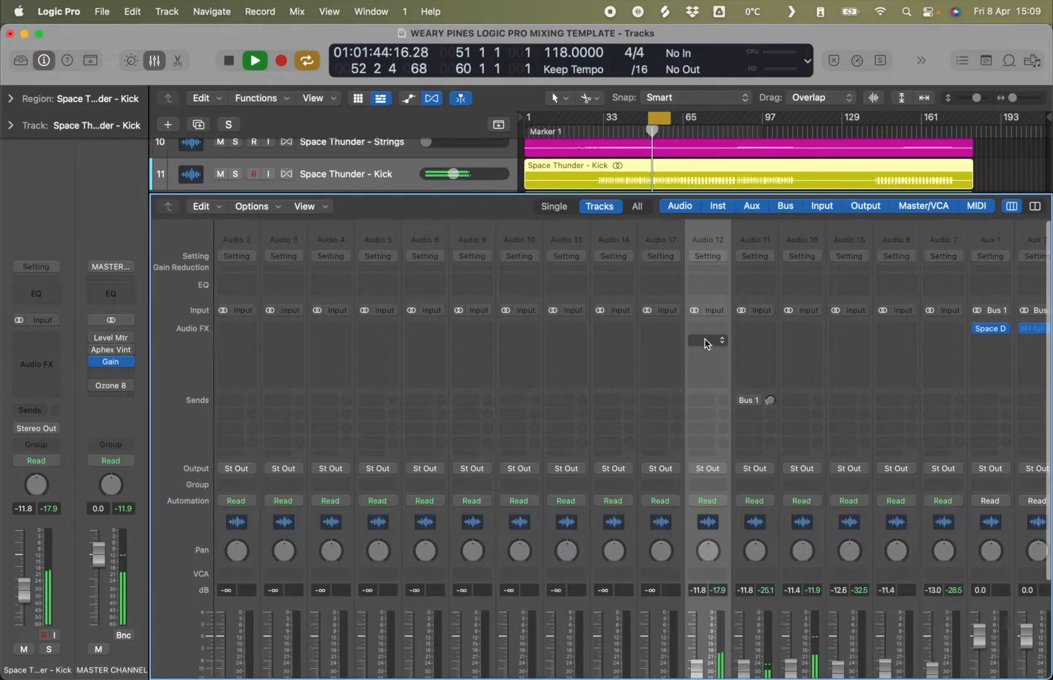
scroll(702, 426, down, 4)
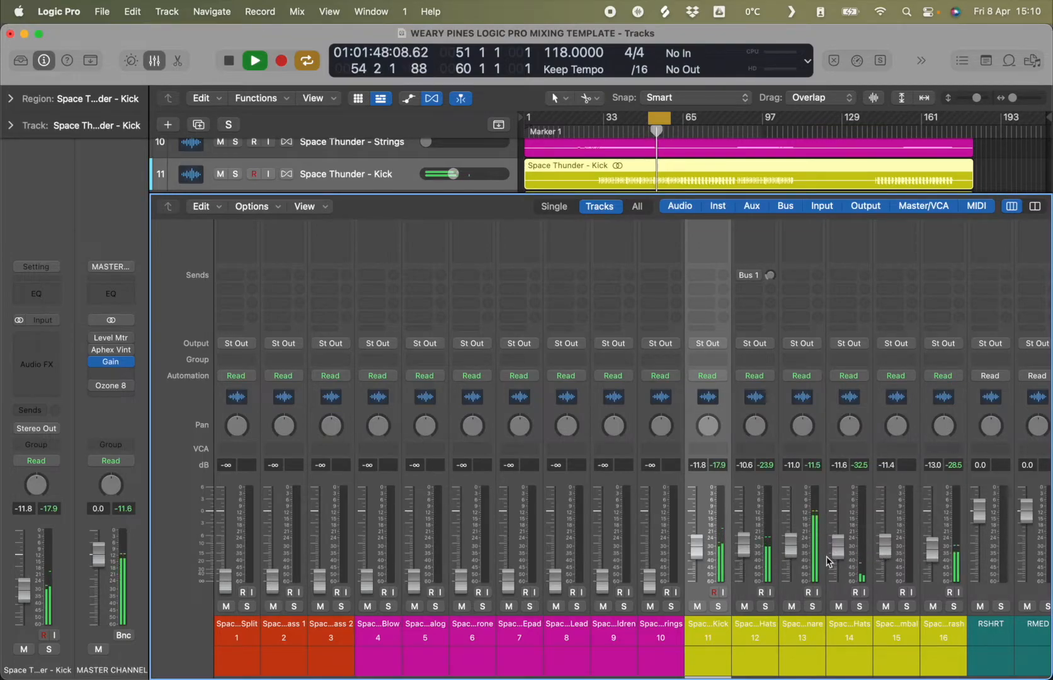
- Rebalance the drum faders to Kick -9.2, Snare -6.8, Open Hats -7.2, Cymbal -9.0 and Crash -7.8 dB, and stop playback
click(800, 626)
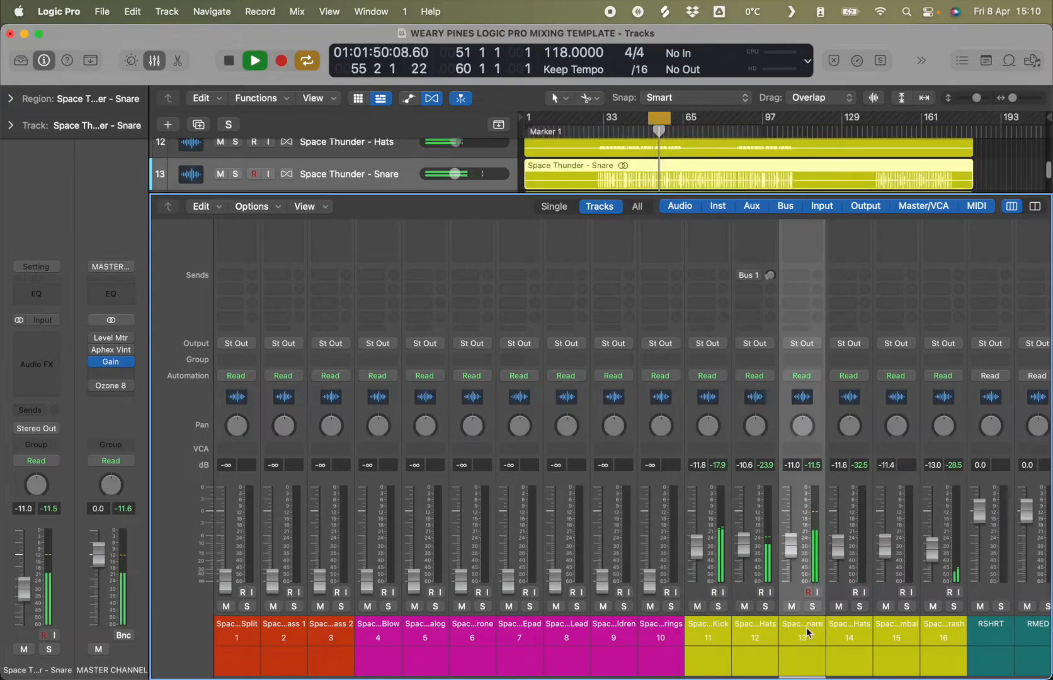
shift+click(741, 625)
click(774, 622)
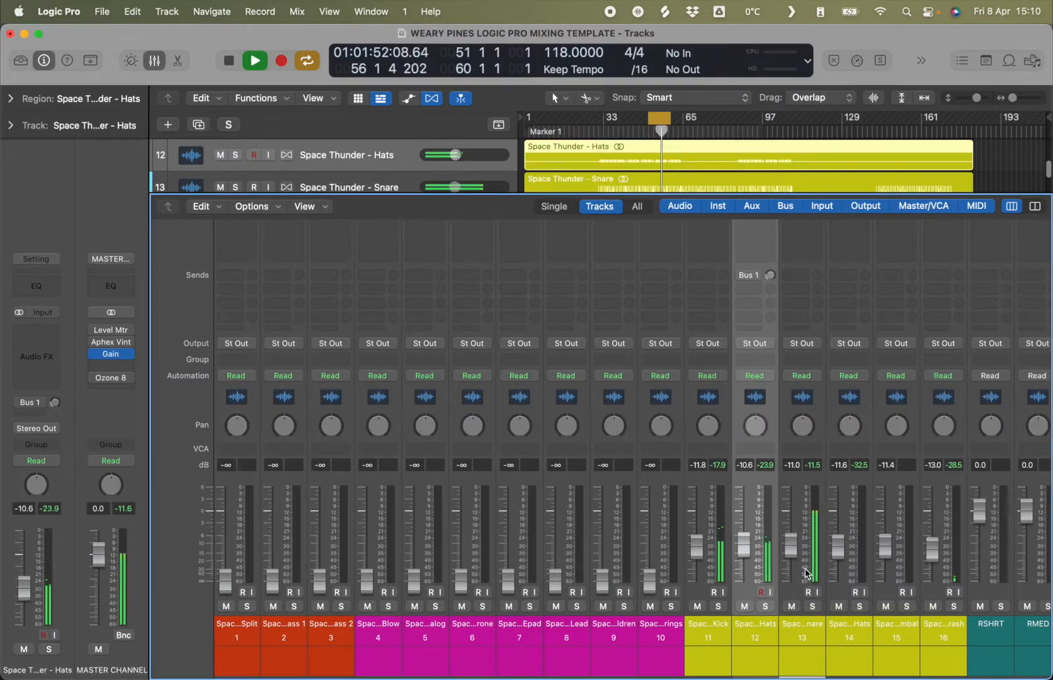
drag(697, 554, 698, 545)
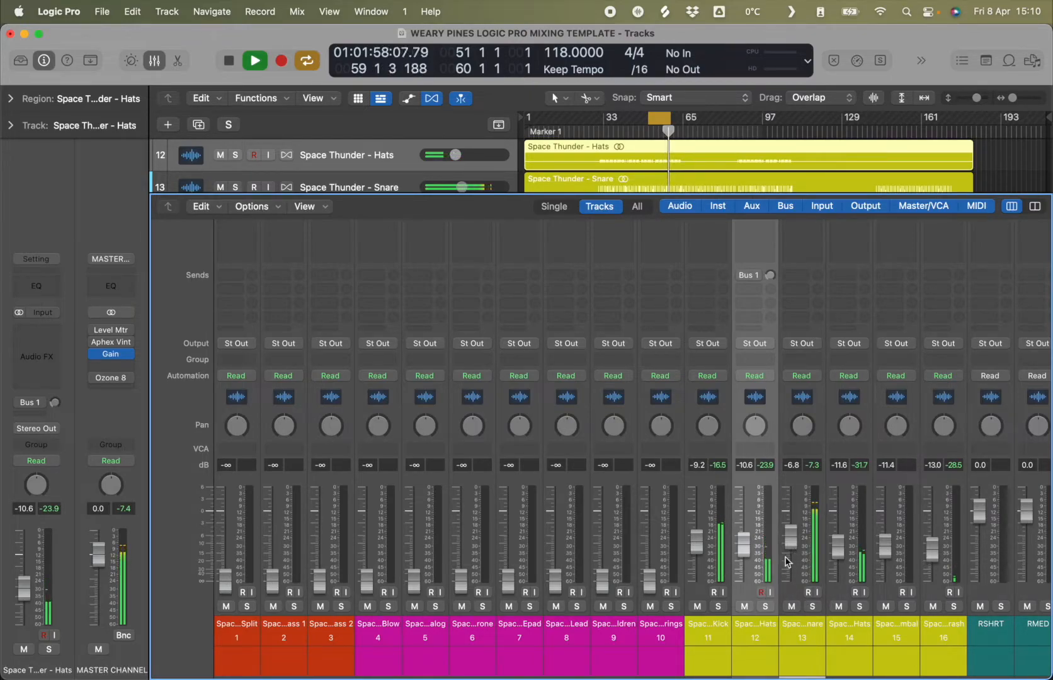
scroll(795, 537, up, 2)
scroll(794, 537, down, 2)
drag(838, 545, 933, 538)
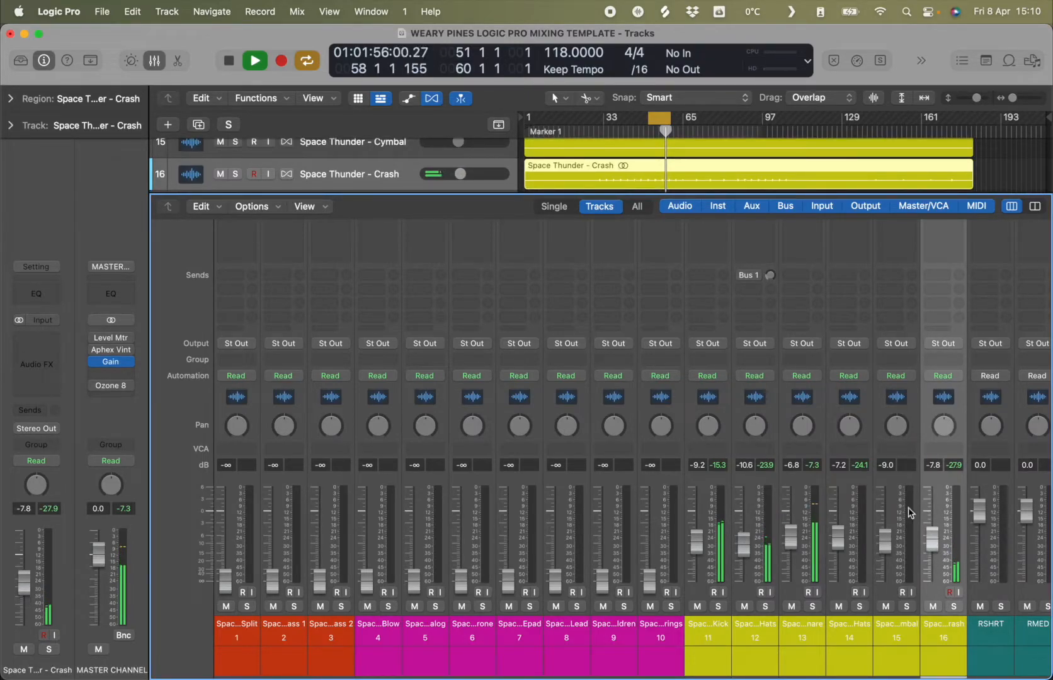
key(space)
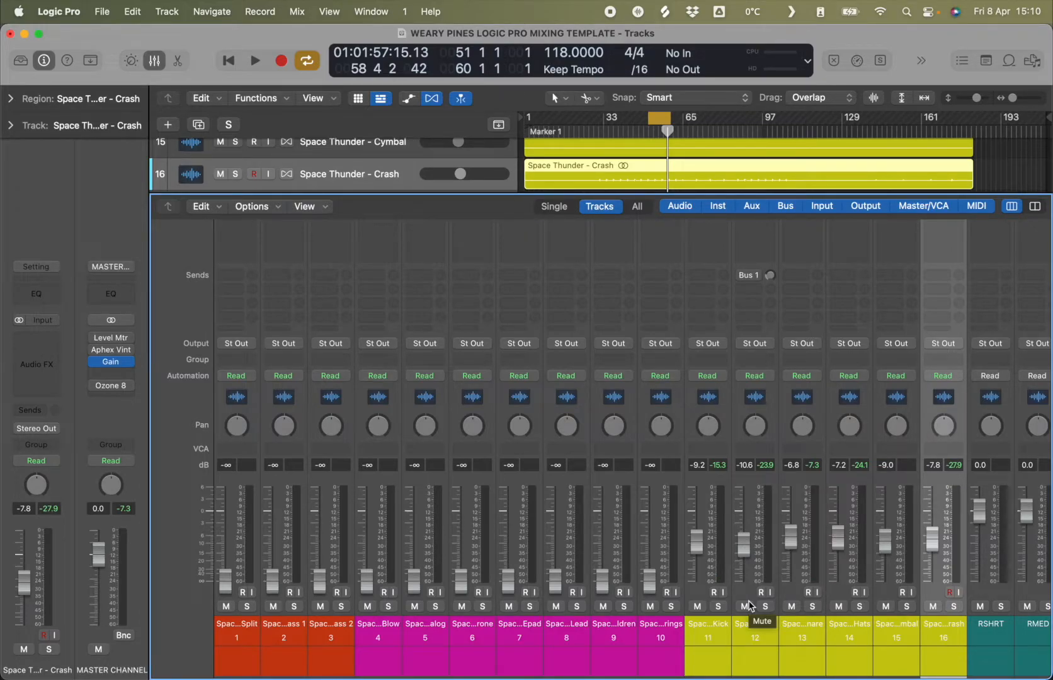
- Lower the faders of all six drum channels together until Kick is at -12.2 dB, and reset the peak level displays
key(space)
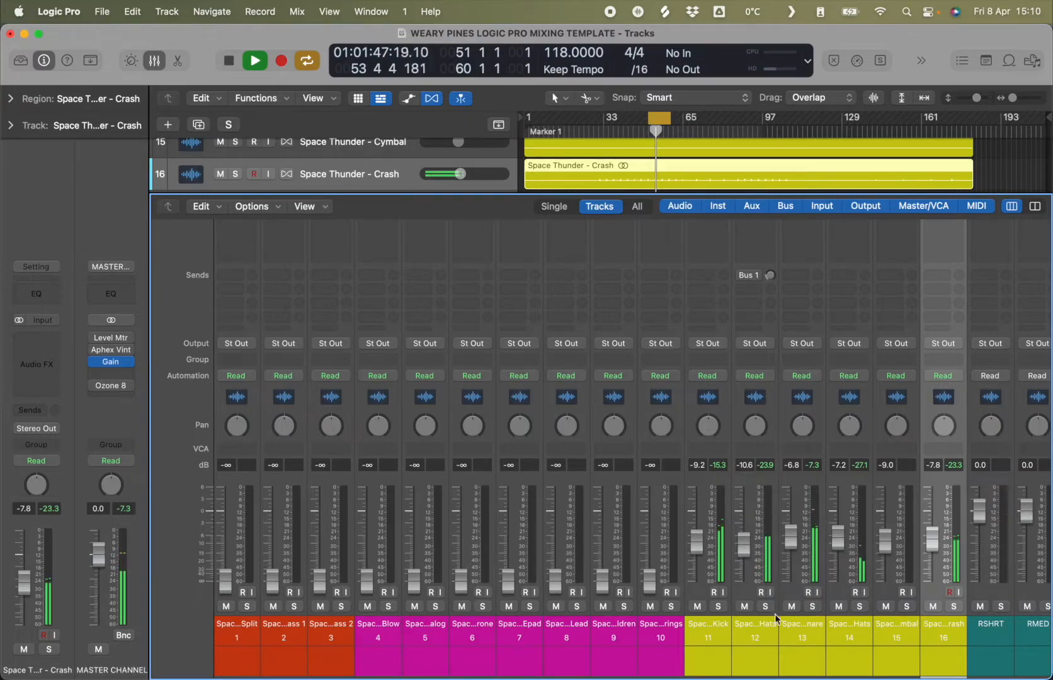
shift+click(898, 624)
shift+click(846, 628)
shift+click(805, 629)
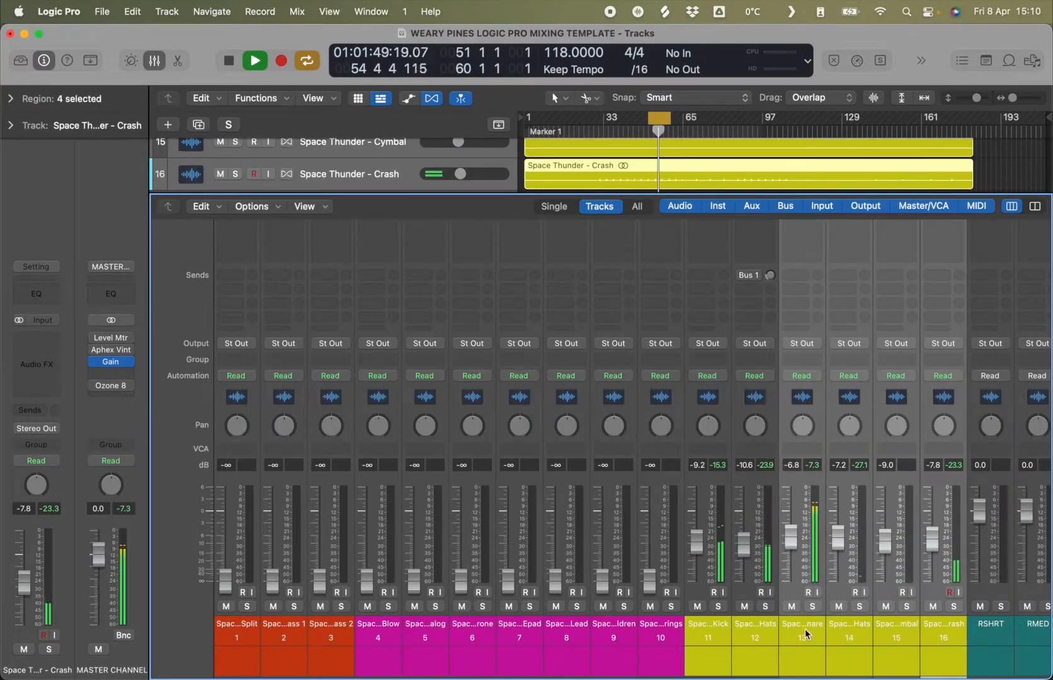
shift+click(756, 629)
shift+click(726, 630)
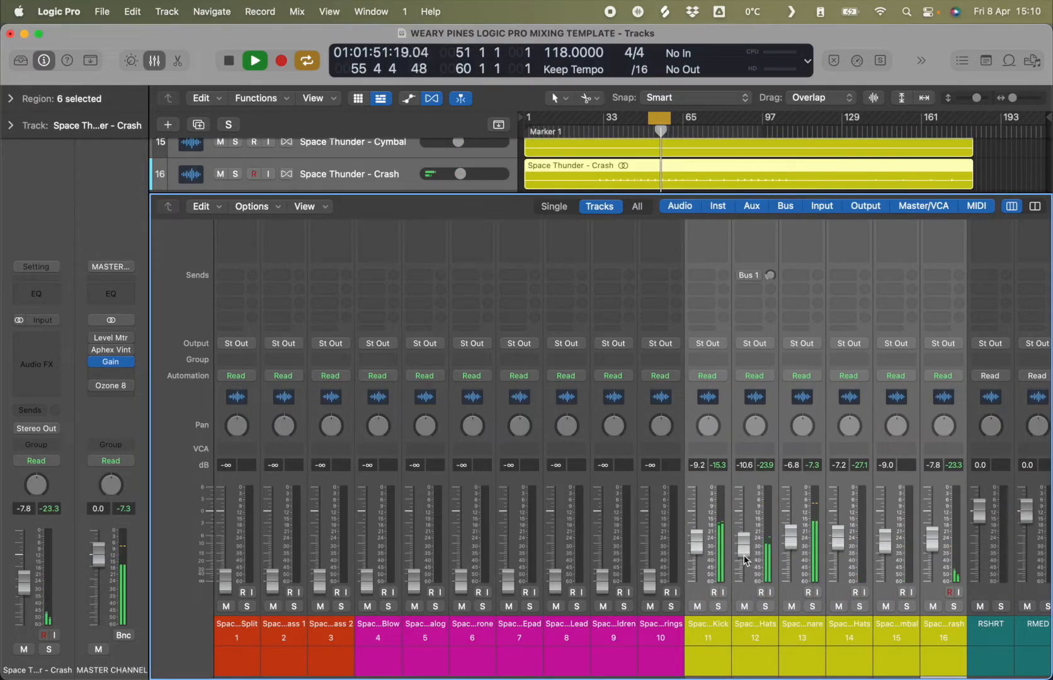
drag(743, 544, 744, 549)
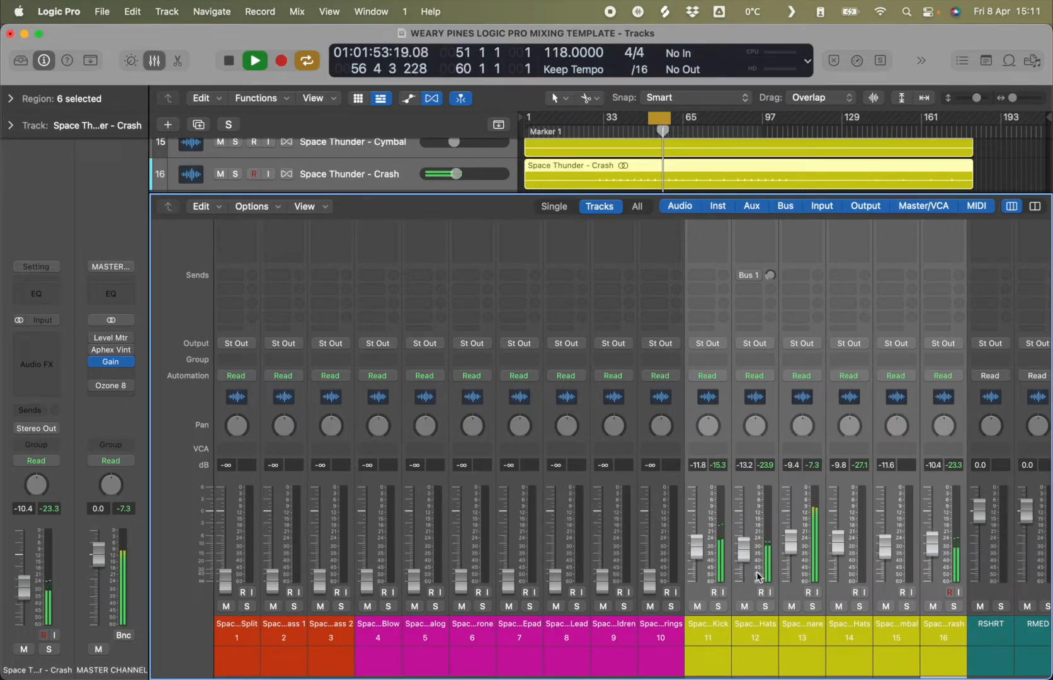
key(space)
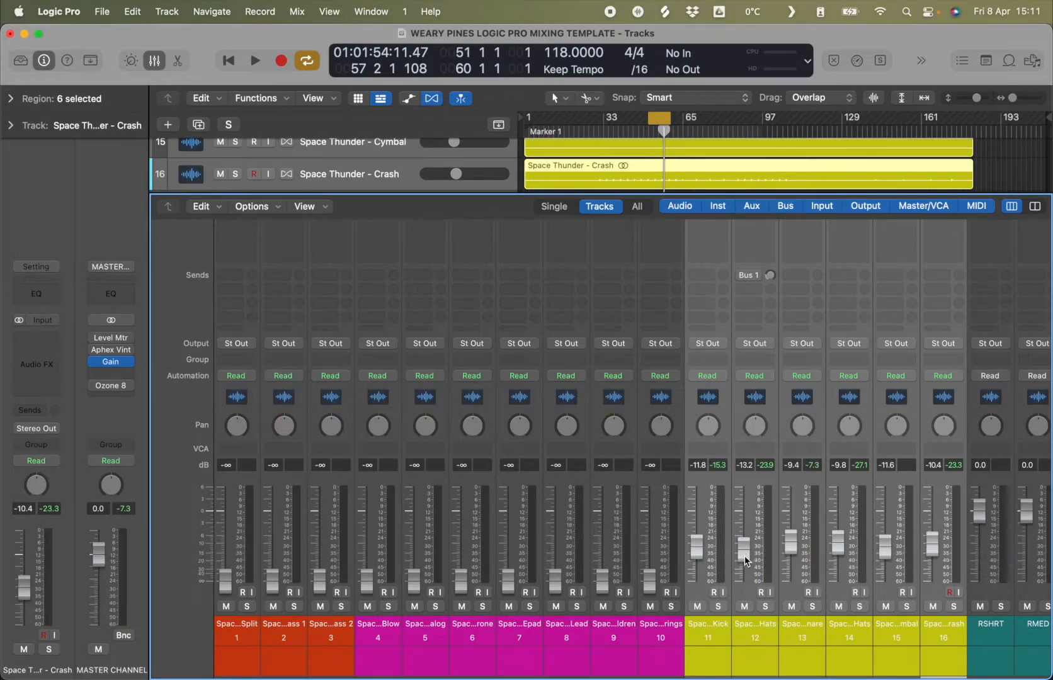
drag(744, 555, 745, 561)
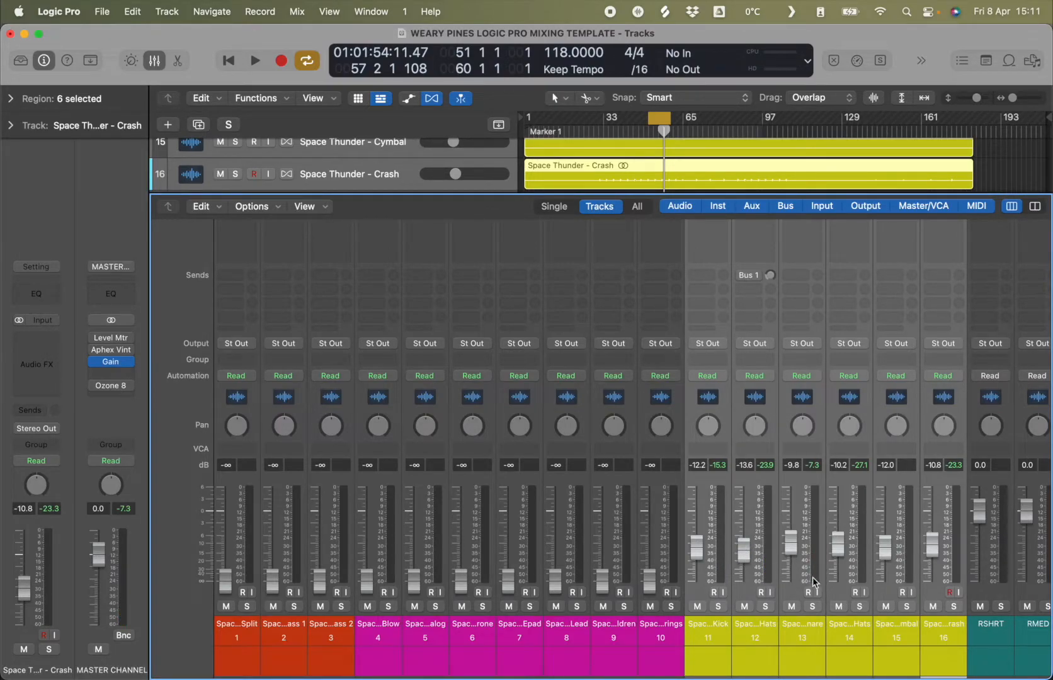
click(126, 514)
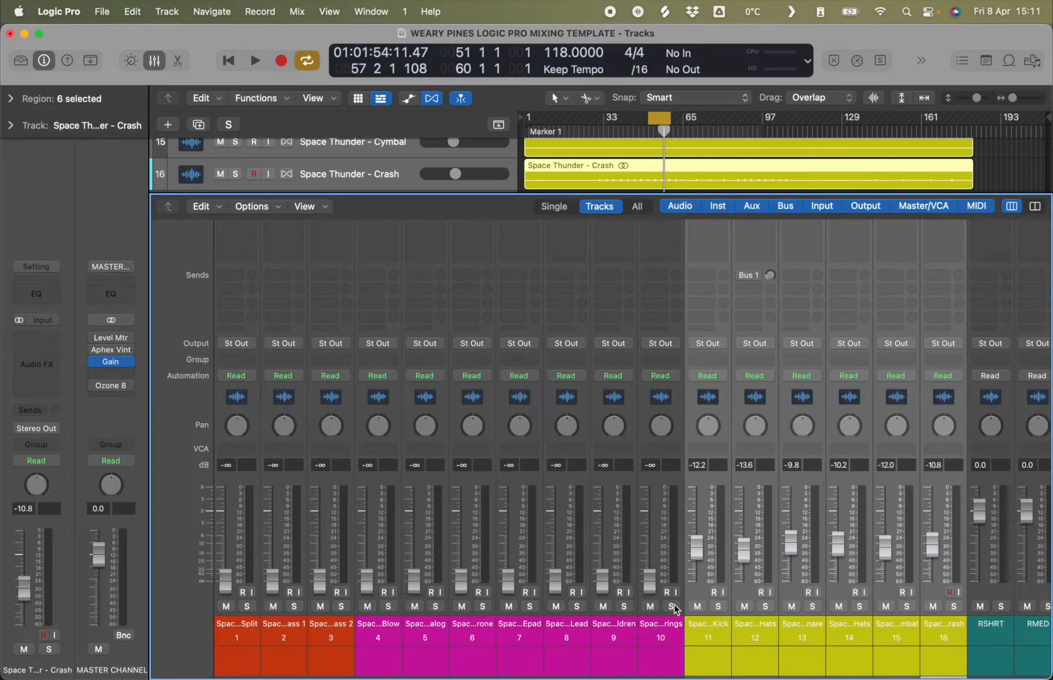
- Close the Mixer and set the Bass 2 track's volume to -12.0 dB, checking it against the drum loop
click(792, 628)
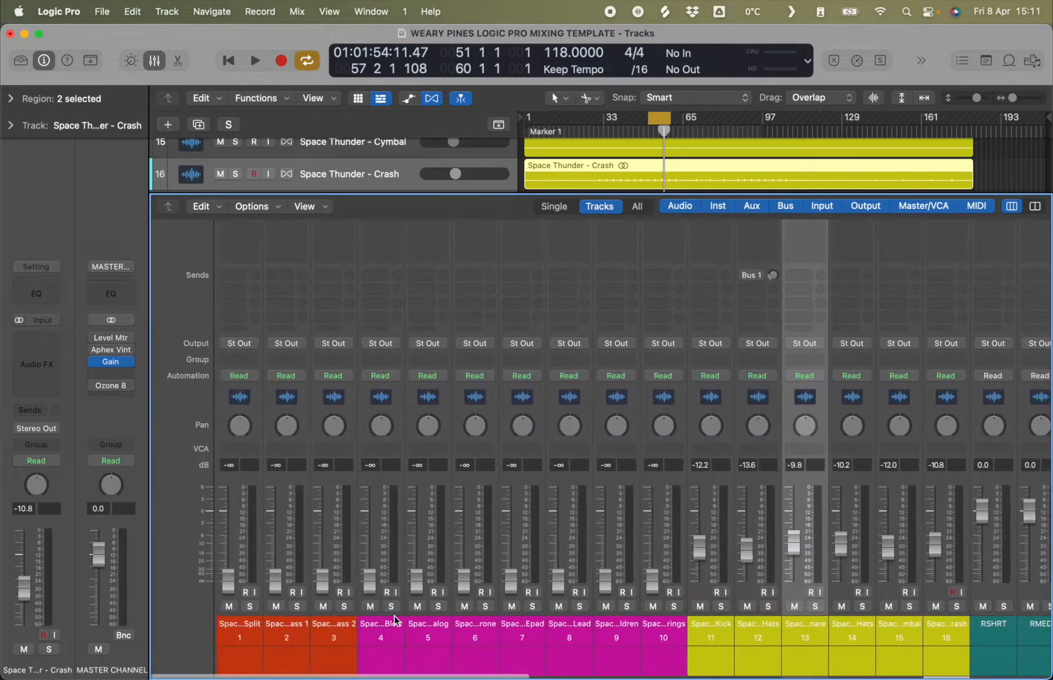
click(243, 632)
key(x)
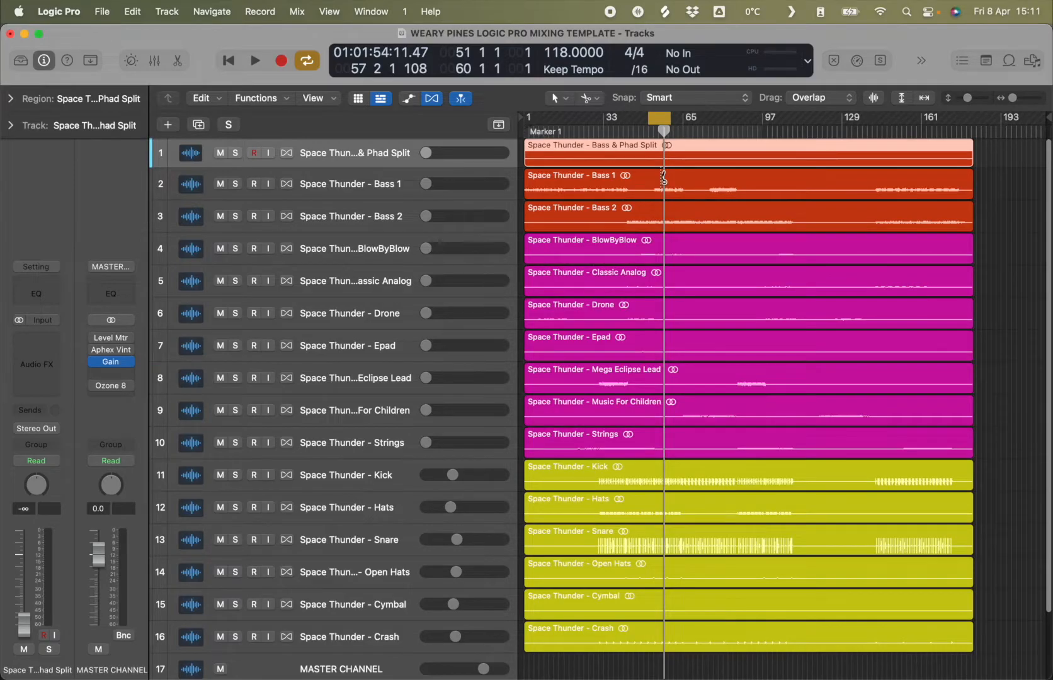
scroll(664, 178, up, 3)
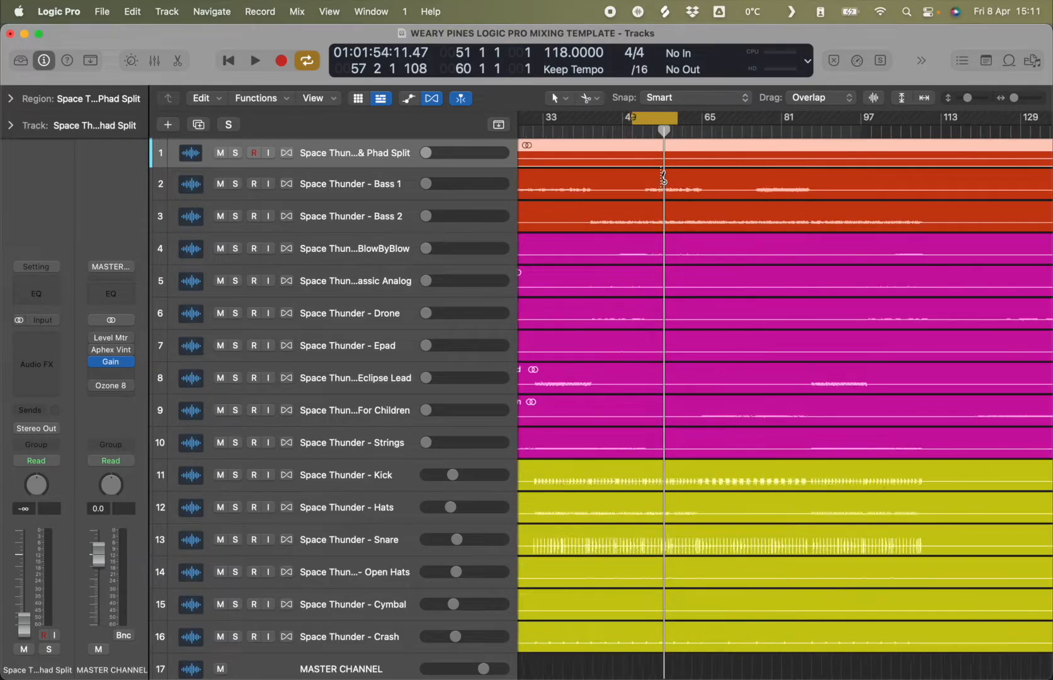
click(390, 220)
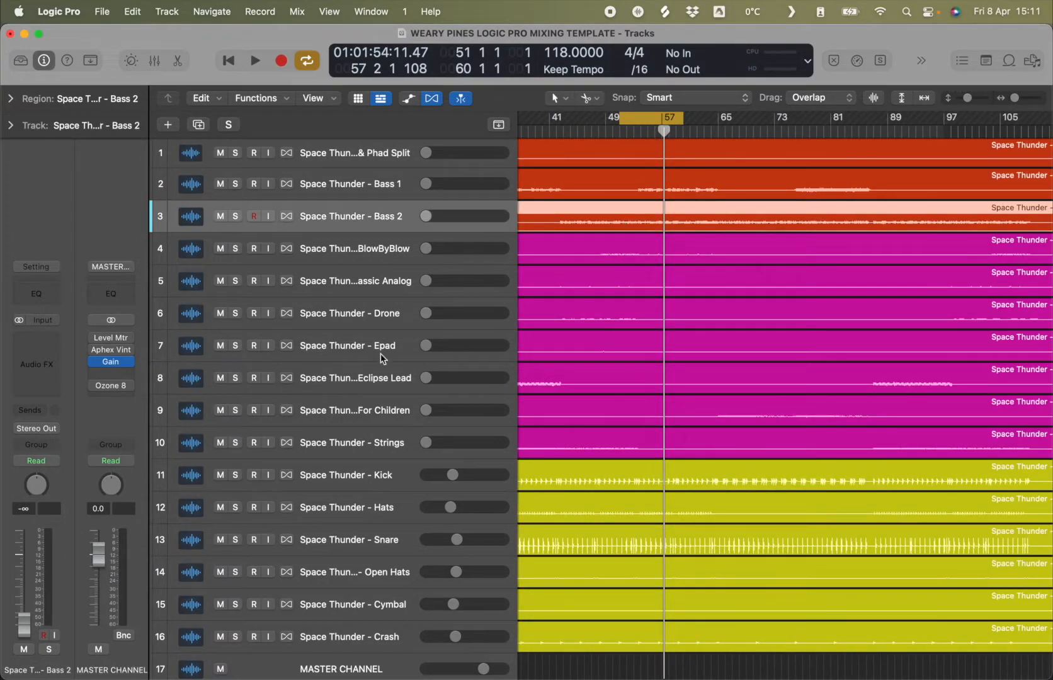
key(space)
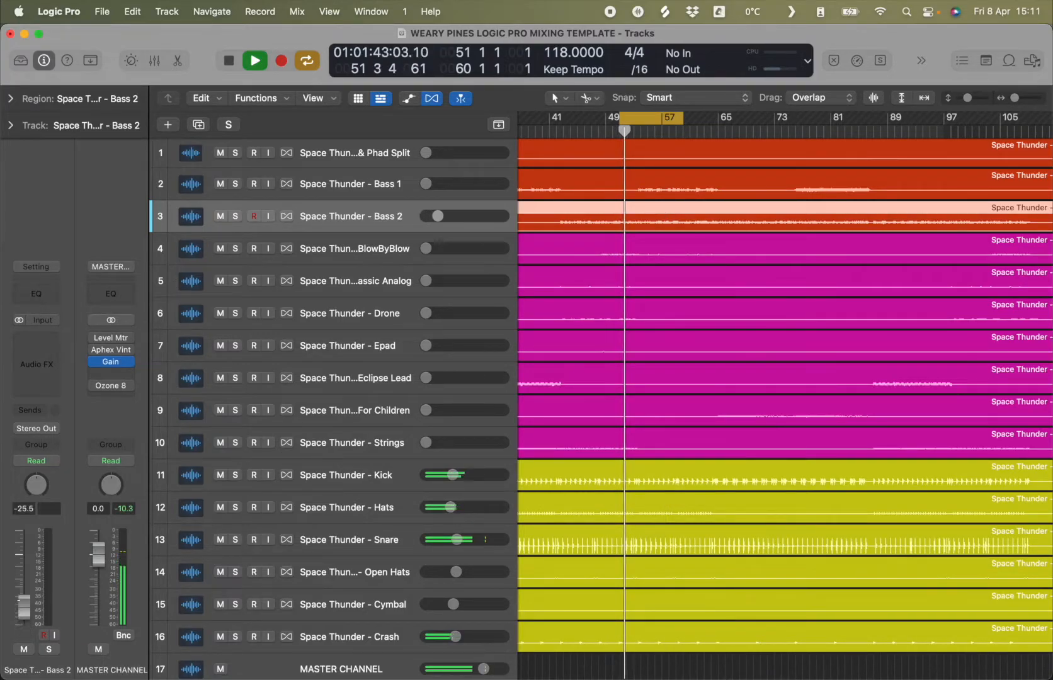
mouse_move(22, 605)
mouse_down()
mouse_move(22, 596)
mouse_move(28, 607)
mouse_up()
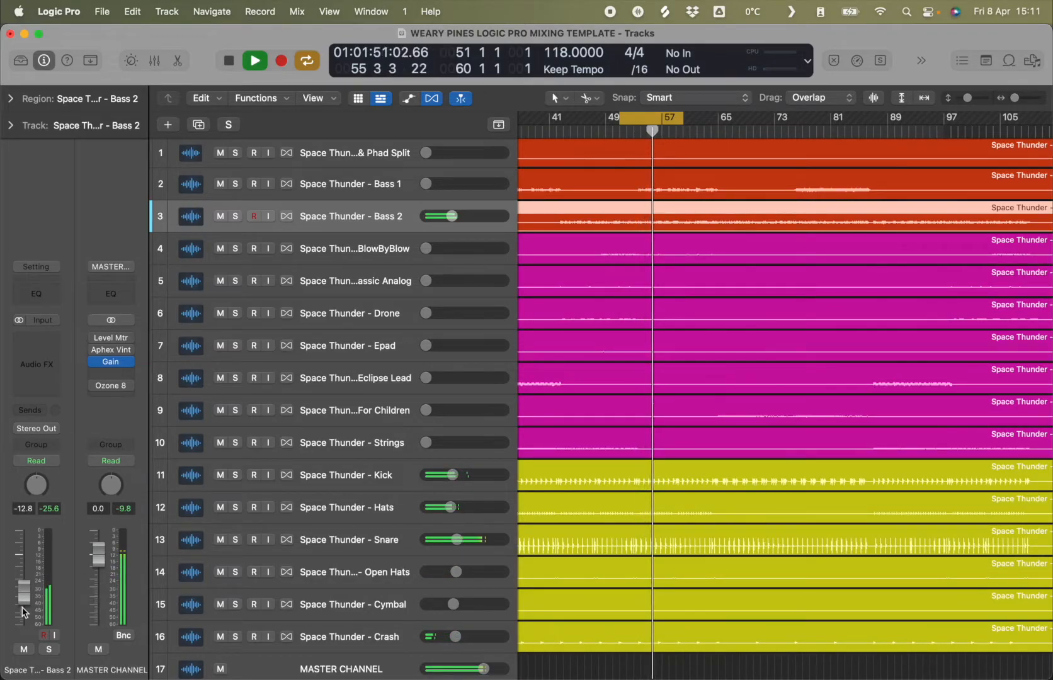
drag(32, 606, 24, 586)
key(space)
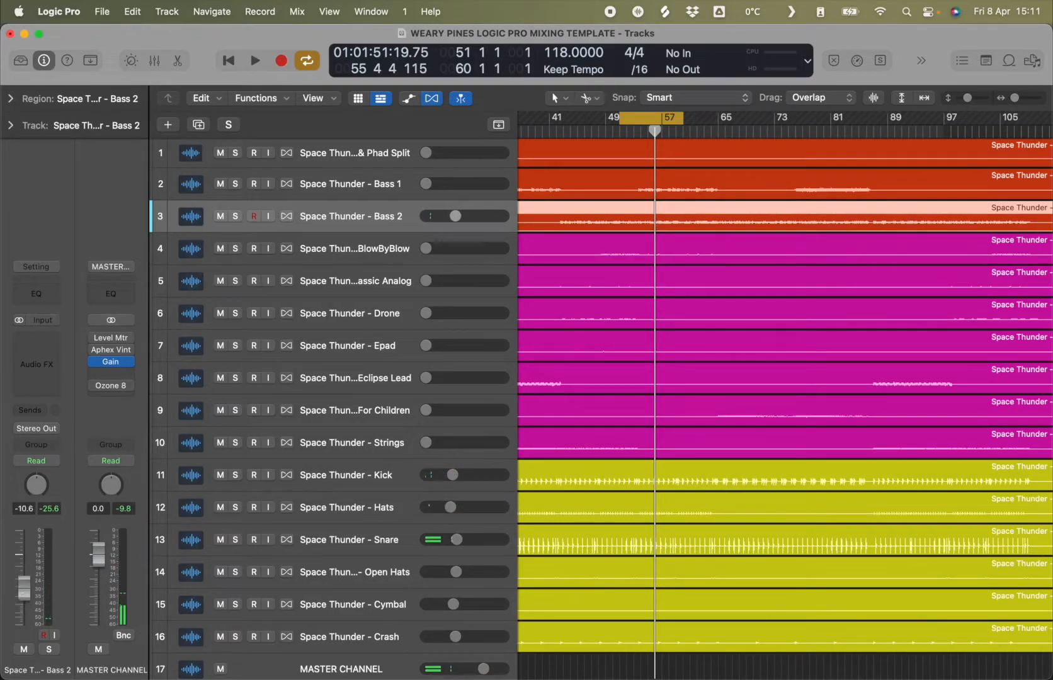
drag(22, 596, 22, 597)
- Play the loop, raise the Bass 1 track's volume to -8.8 dB and solo the track
key(space)
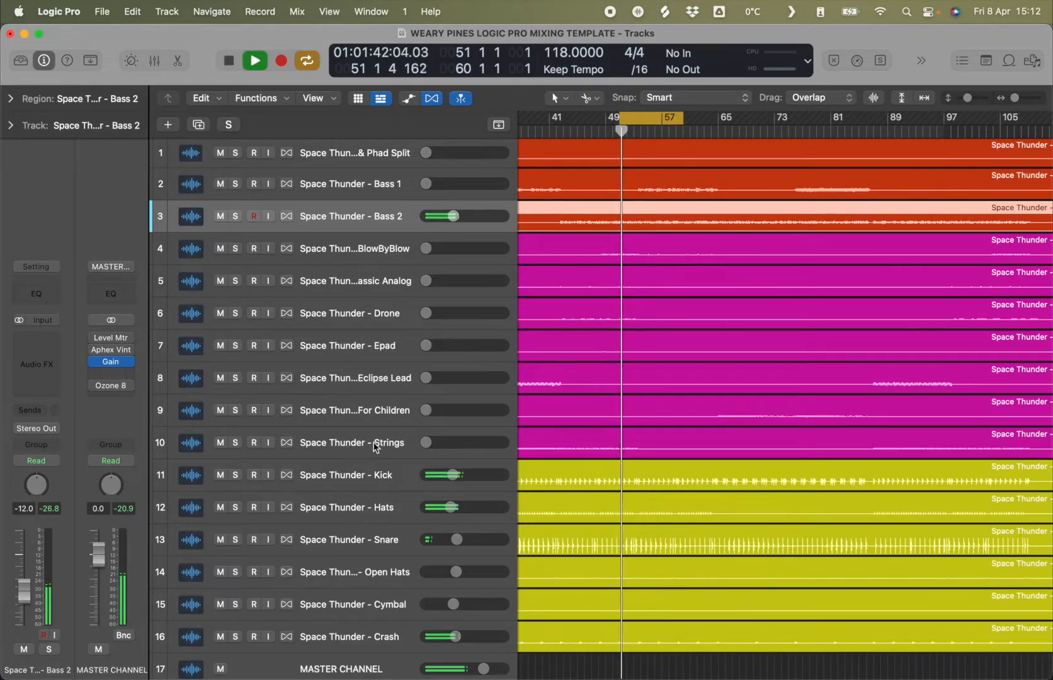
click(343, 183)
drag(29, 630, 25, 594)
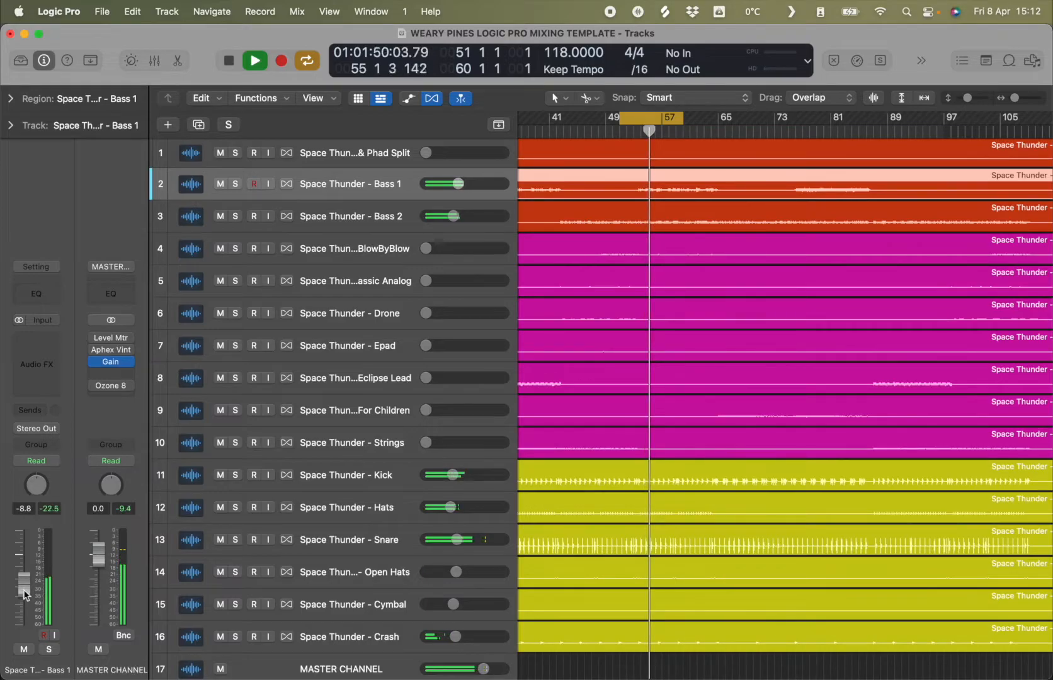
key(s)
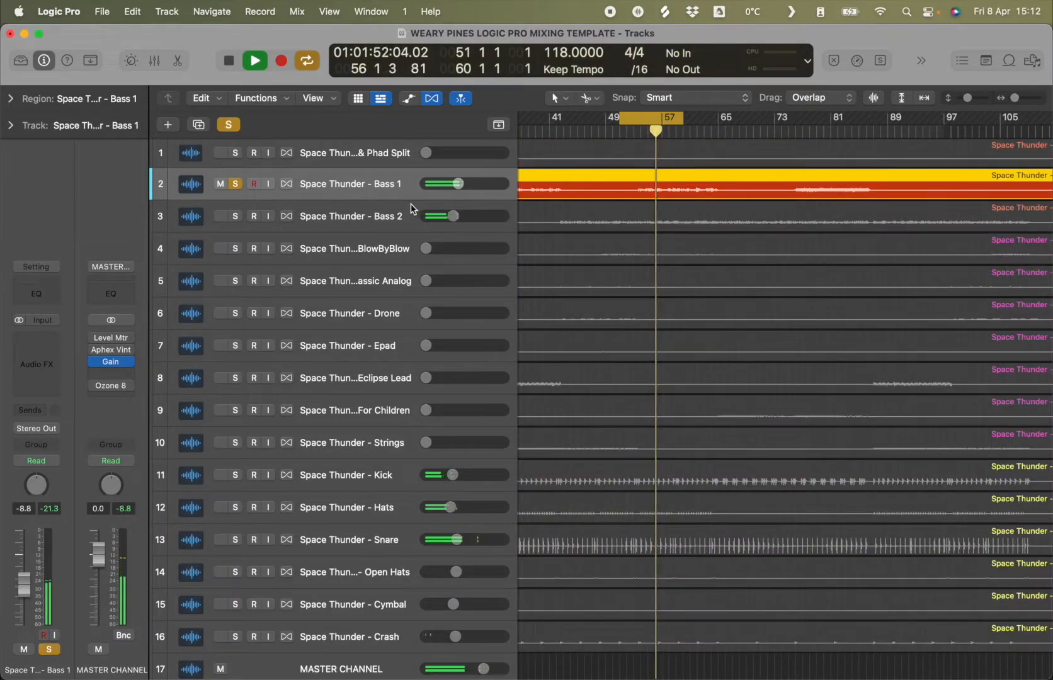
- Rename the Bass 1 track to Space Thunder - LEAD and move it below the BlowByBlow track
double_click(370, 184)
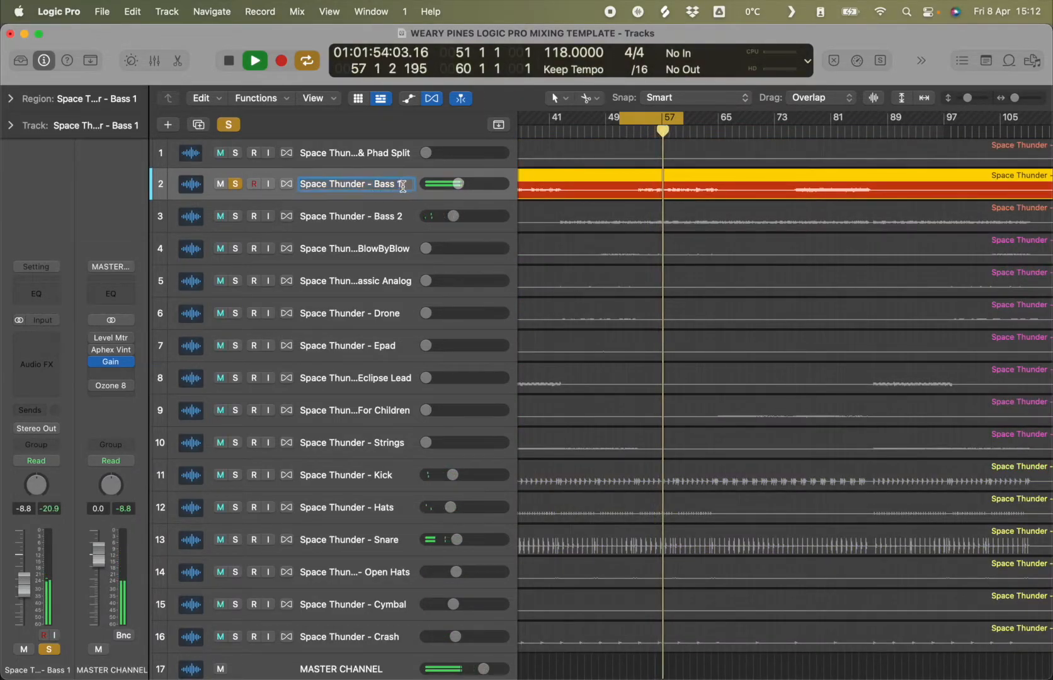
text(LEAD)
key(Return)
drag(357, 187, 384, 264)
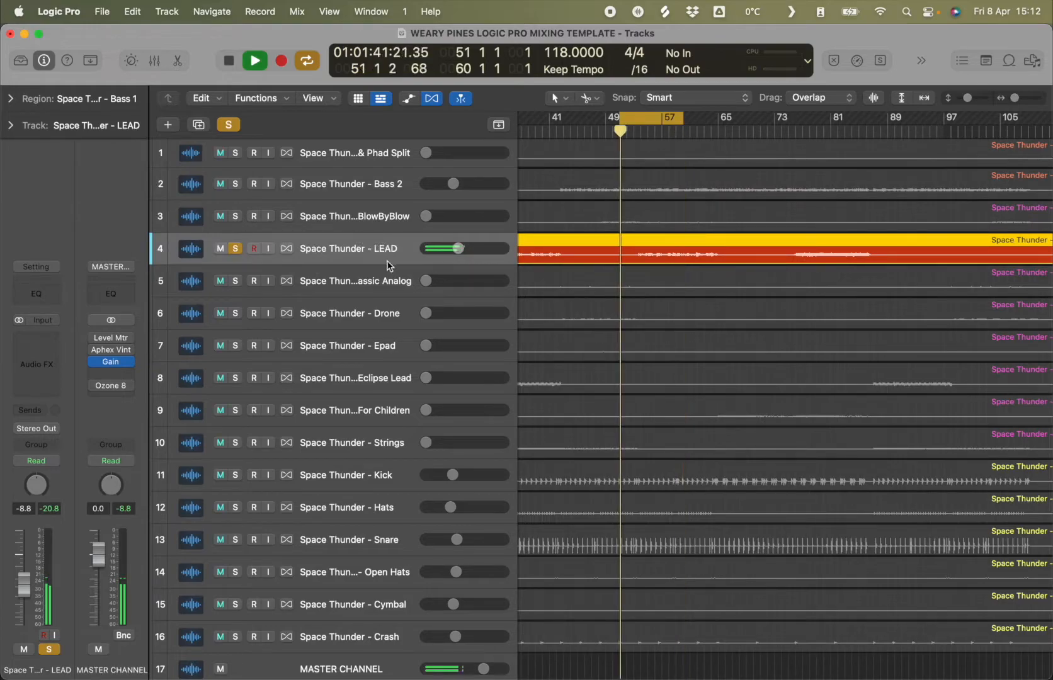
- Unsolo the LEAD track and lower its volume all the way to -∞
click(236, 248)
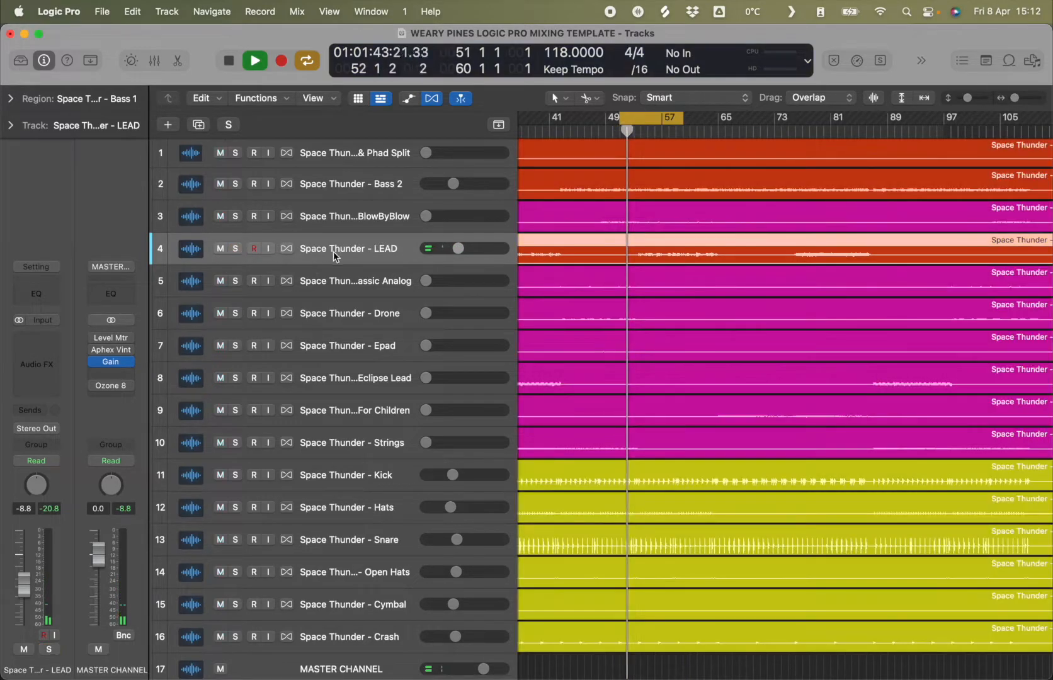
drag(481, 246, 435, 248)
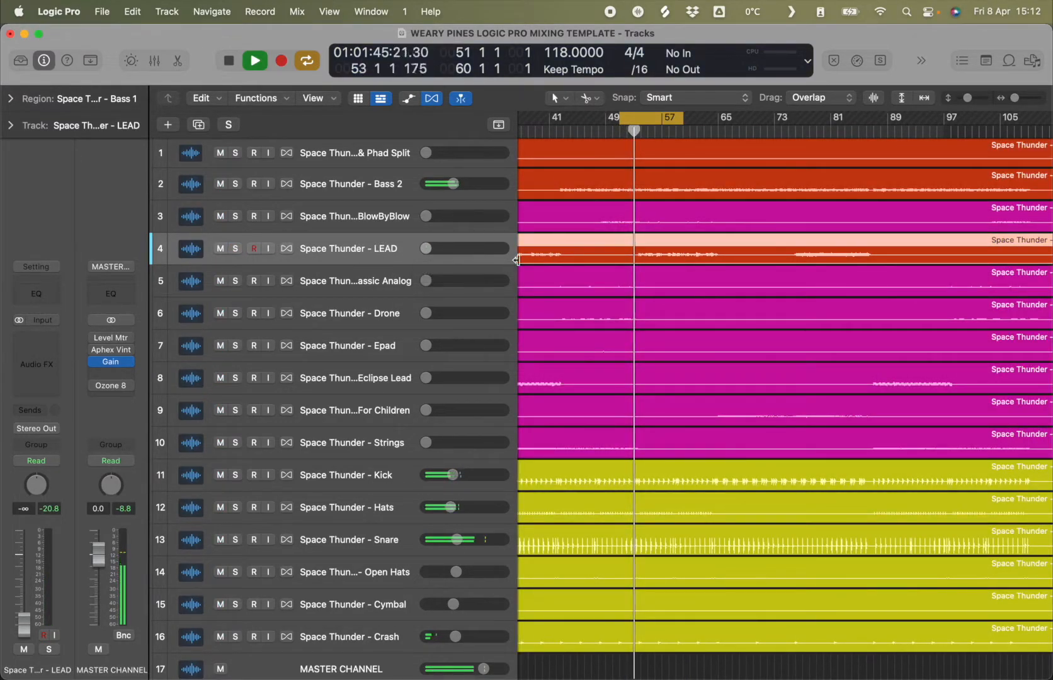
- Color the LEAD track's region in the brightest magenta-pink of the palette to match the neighbouring synth regions
key(alt+c)
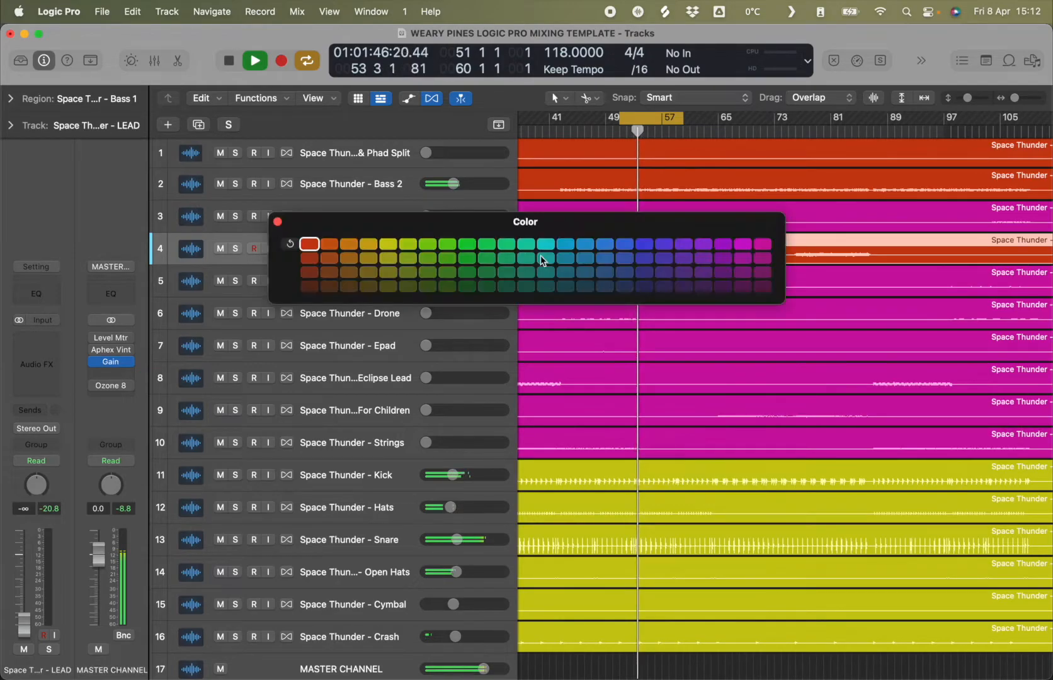
click(275, 220)
key(alt+c)
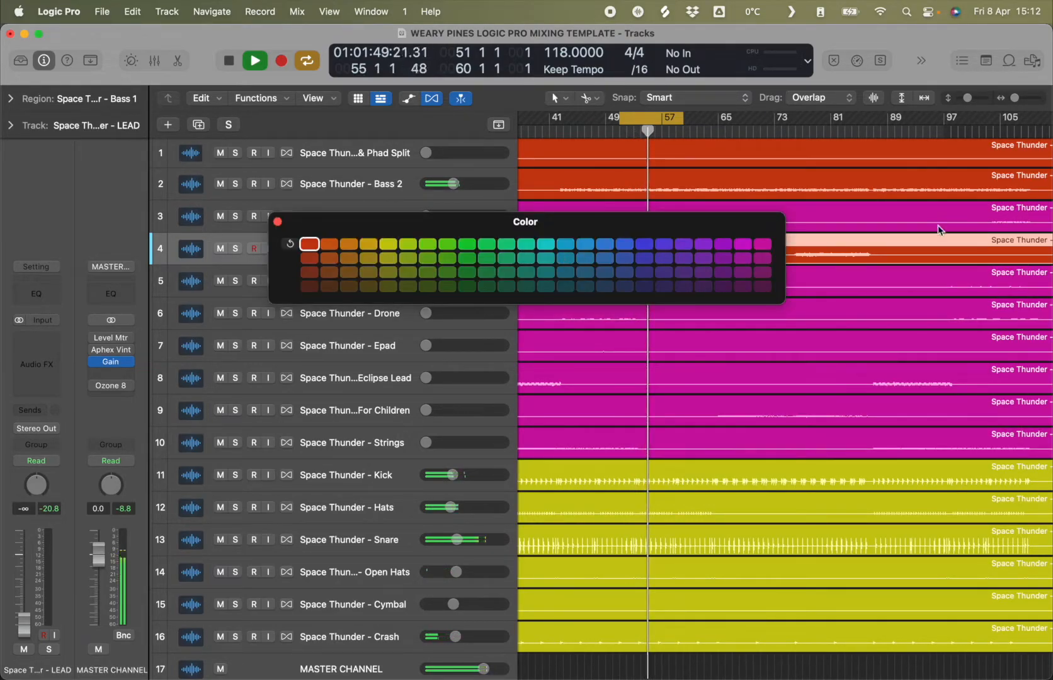
click(763, 243)
click(277, 221)
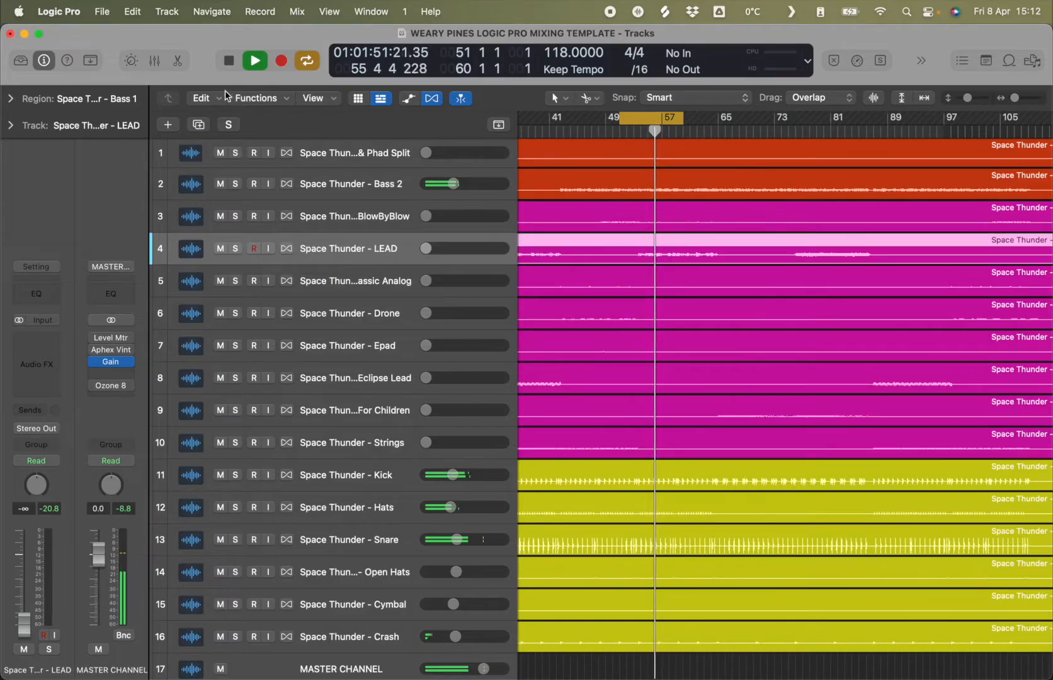
- Color the LEAD channel strip in the Mixer the same magenta-pink, and close the Mixer and the color palette
click(153, 61)
click(338, 638)
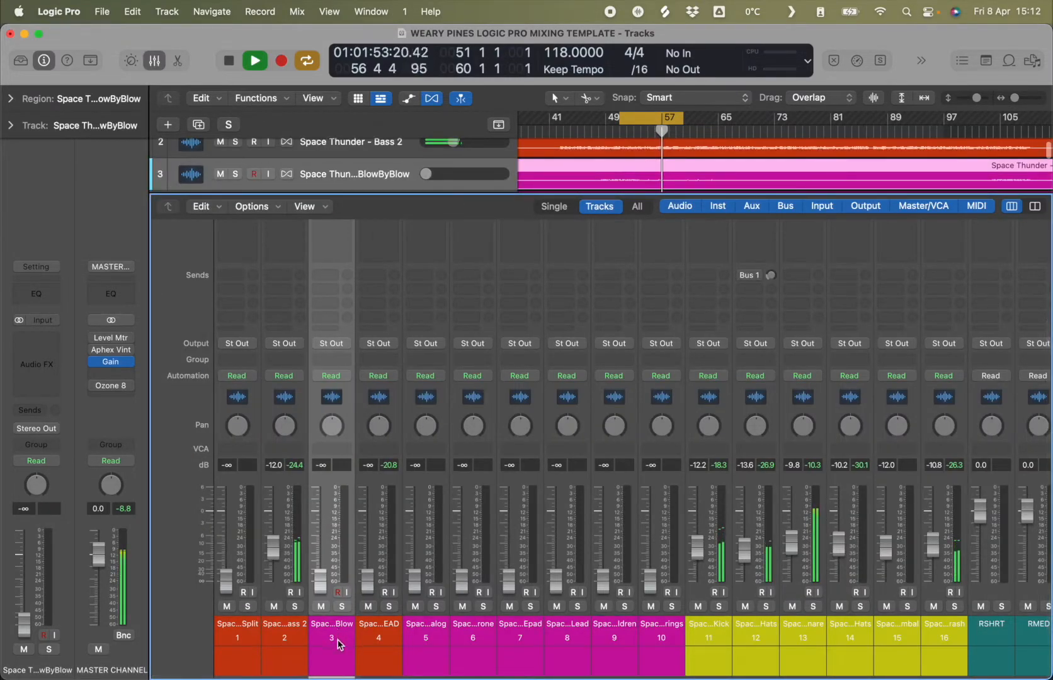
click(372, 637)
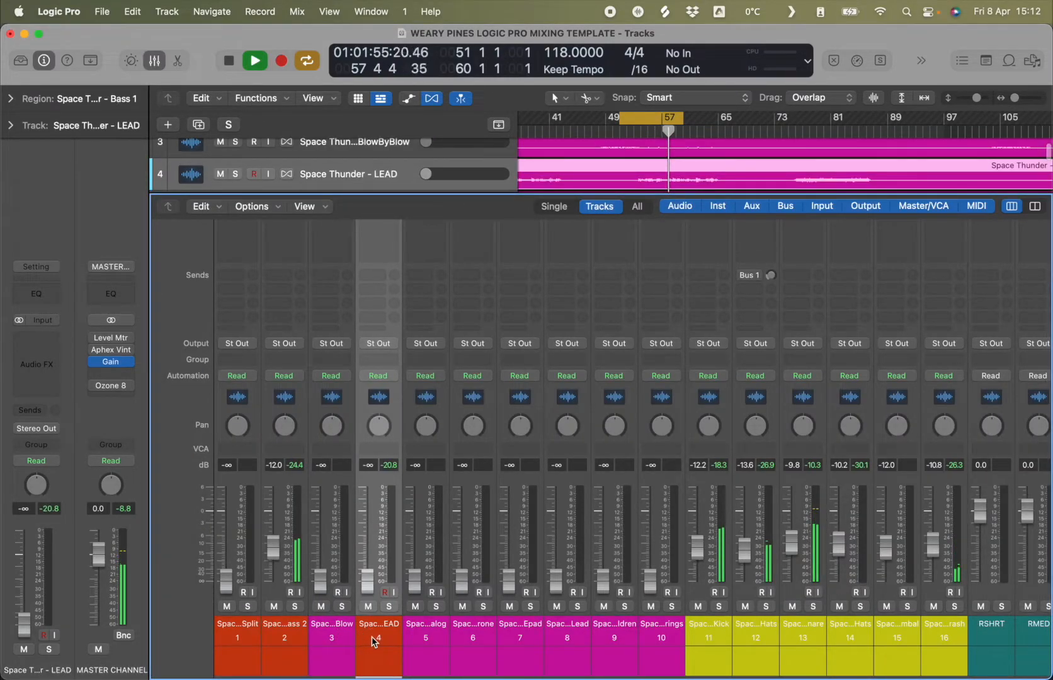
key(alt+c)
click(759, 245)
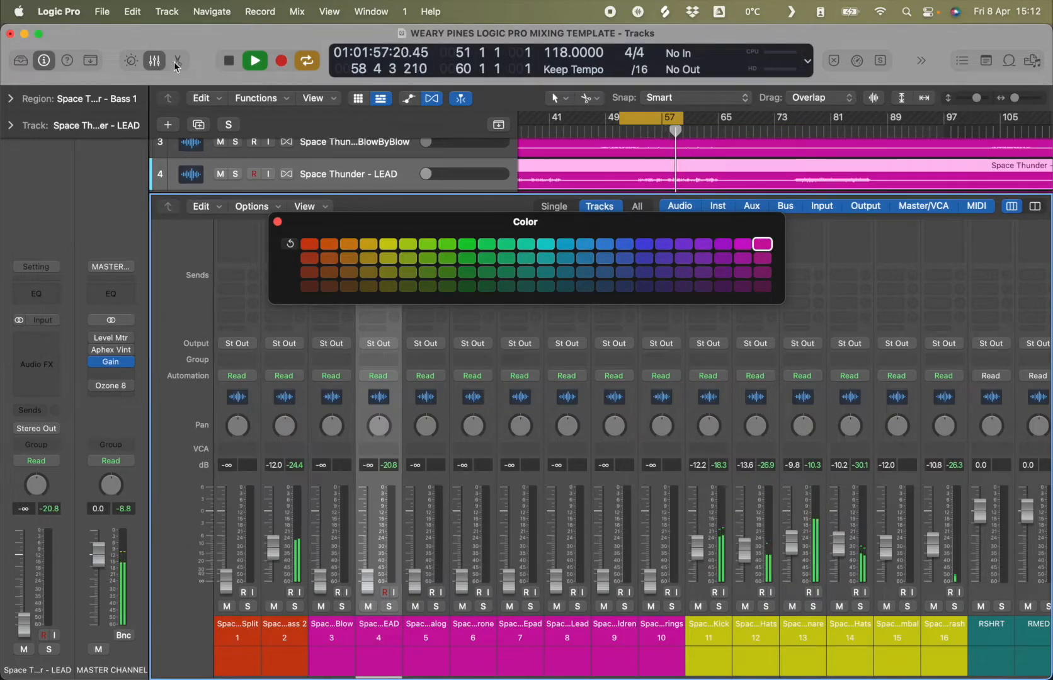
click(154, 61)
click(277, 222)
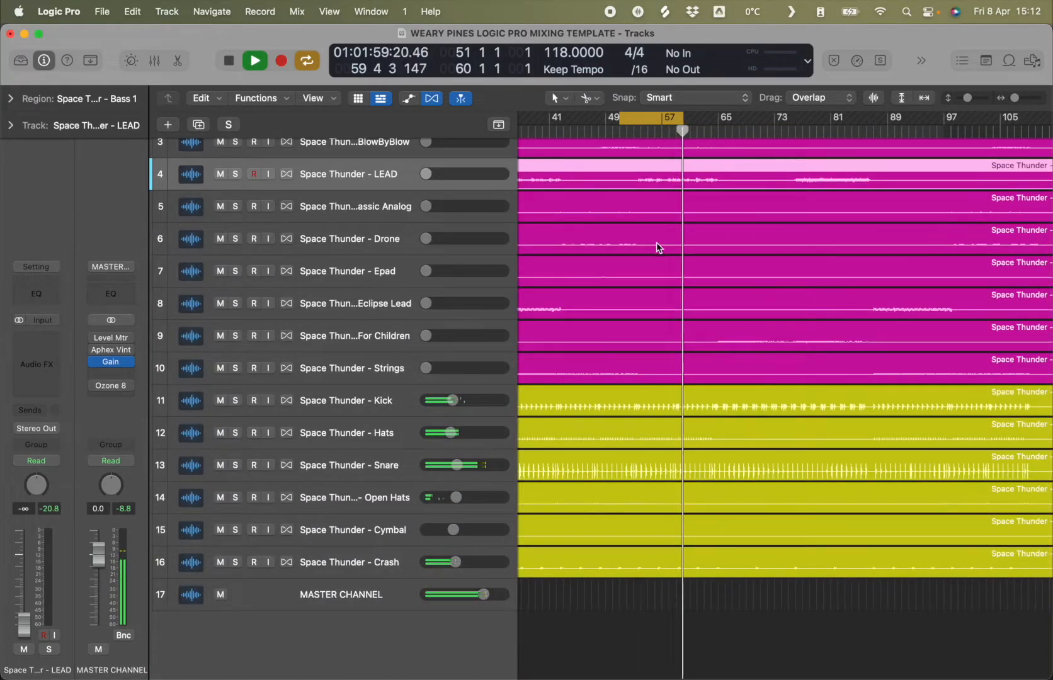
- Stop playback and move the nine-bar cycle range so that it spans from bar 39 to bar 48
scroll(655, 244, up, 3)
scroll(613, 282, left, 5)
scroll(613, 284, left, 5)
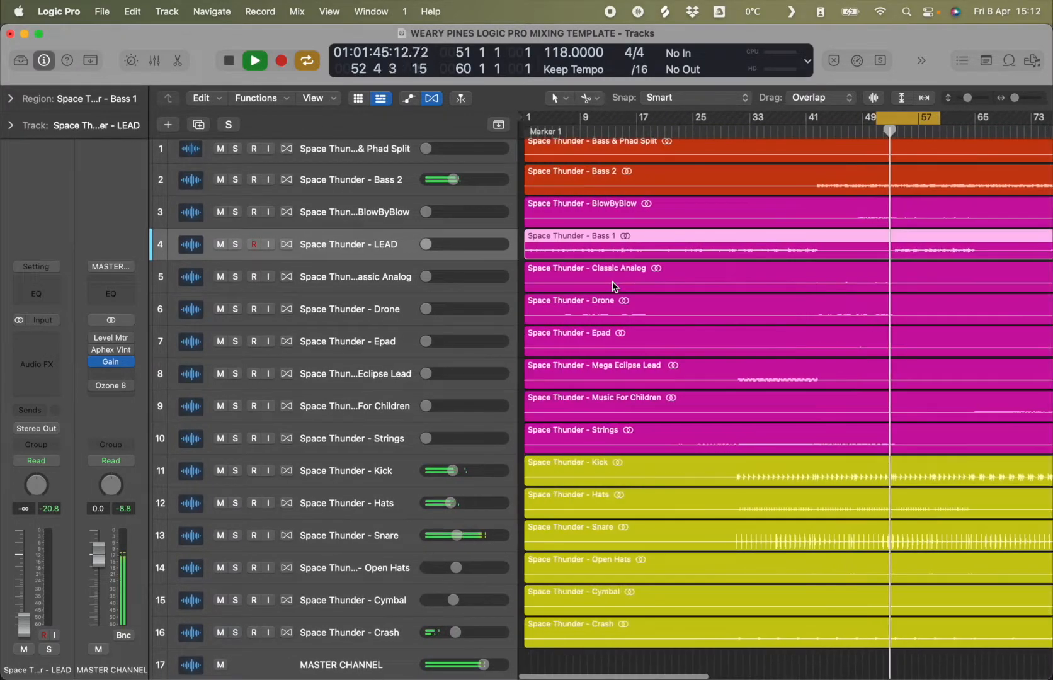
scroll(640, 291, right, 3)
scroll(680, 301, right, 3)
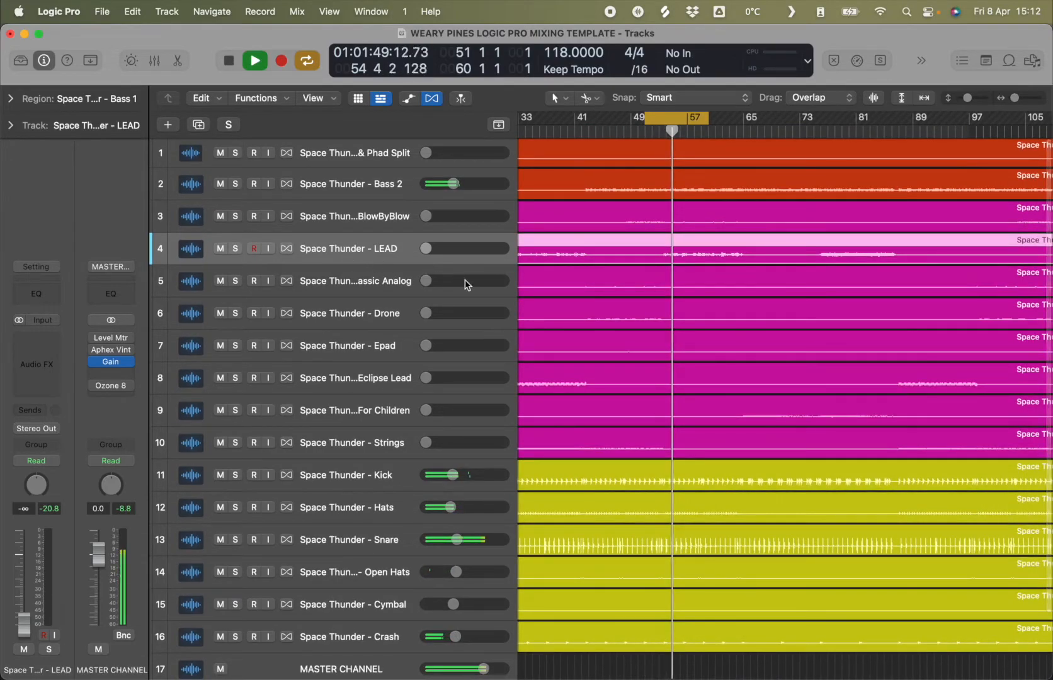
scroll(661, 390, down, 2)
scroll(662, 390, up, 2)
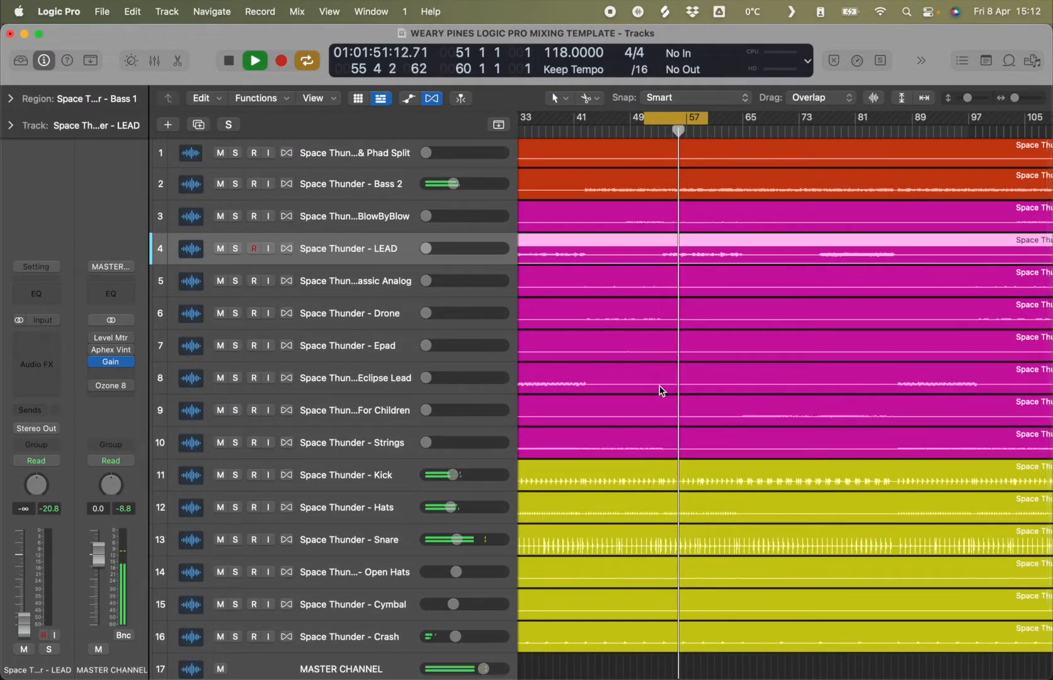
key(space)
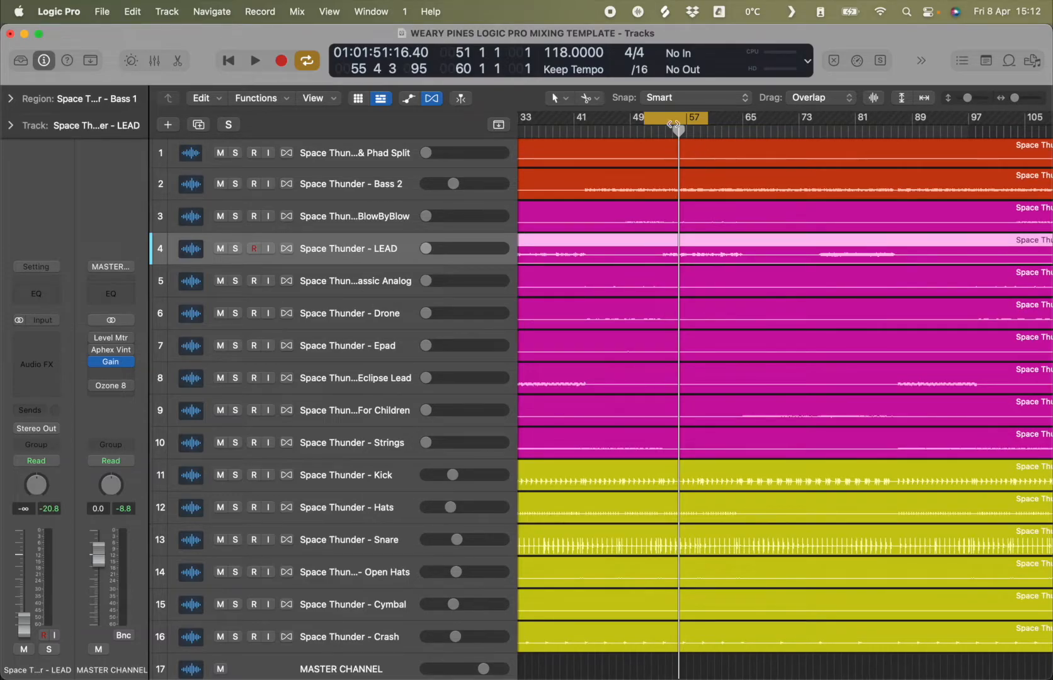
drag(672, 120, 644, 121)
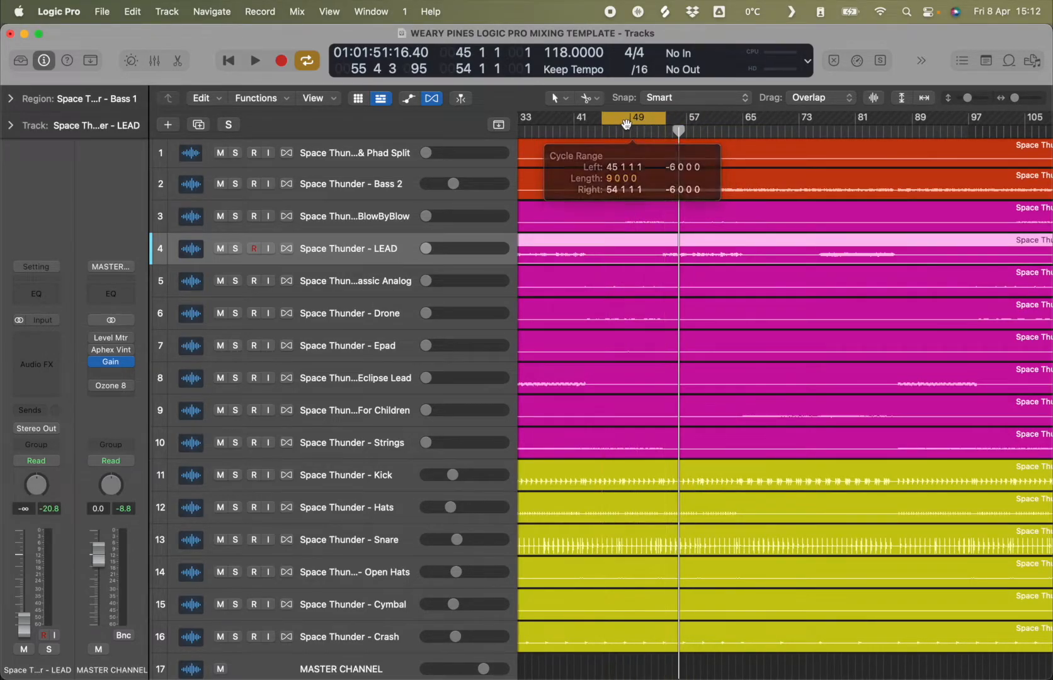
scroll(691, 403, left, 3)
scroll(699, 399, left, 3)
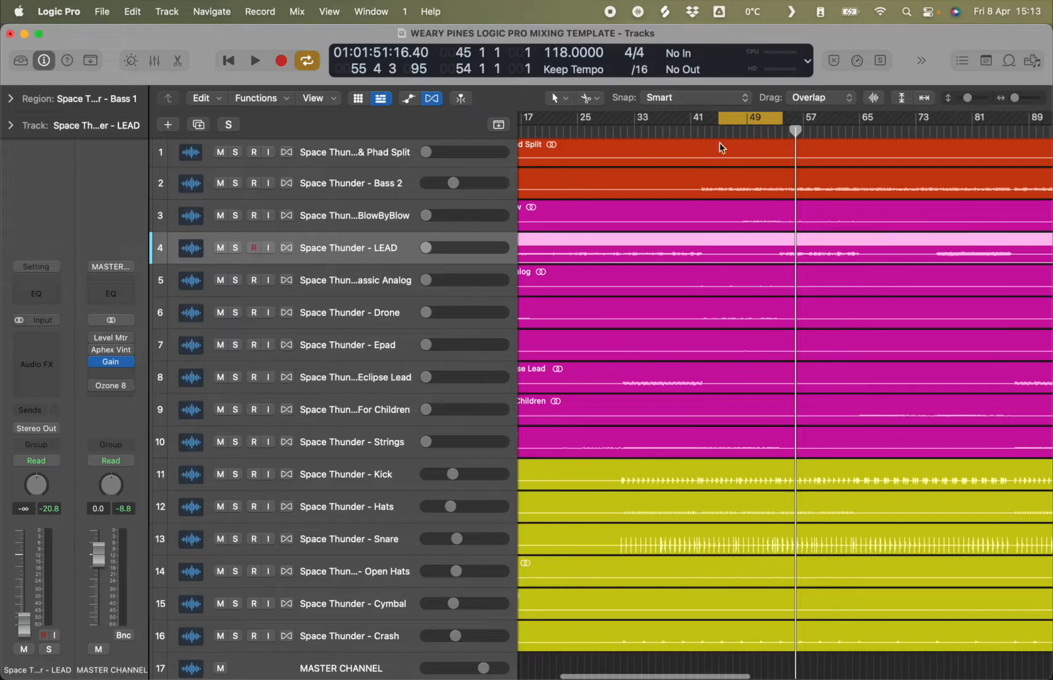
drag(753, 118, 711, 119)
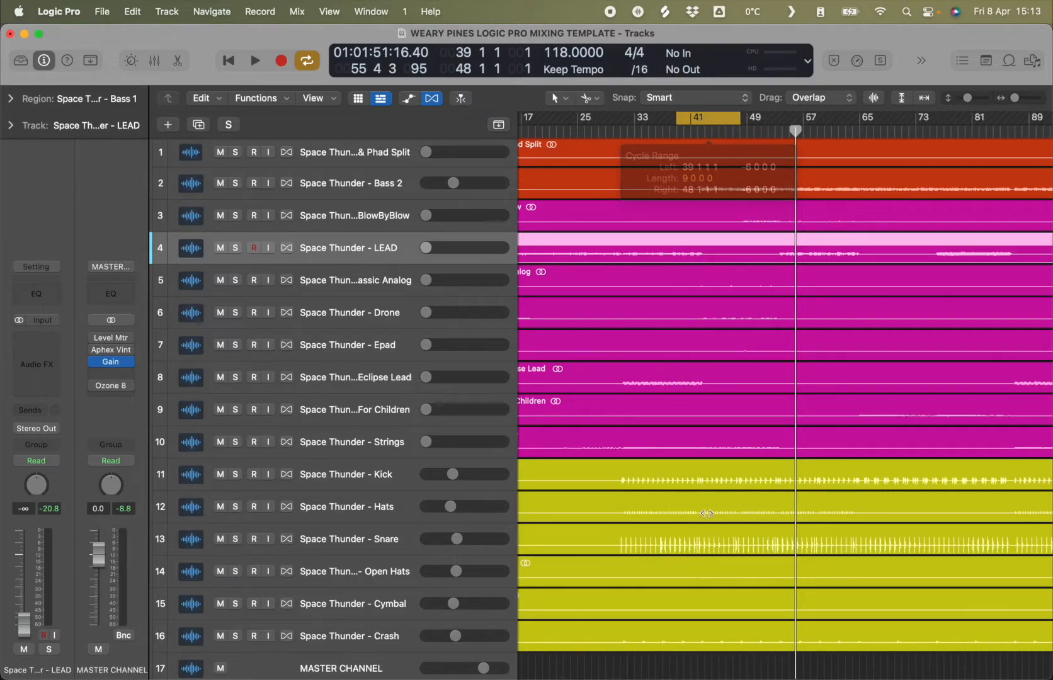
- Play the loop, set the Strings track's volume to -9.2 dB in the Mixer, and close the Mixer
click(354, 444)
key(space)
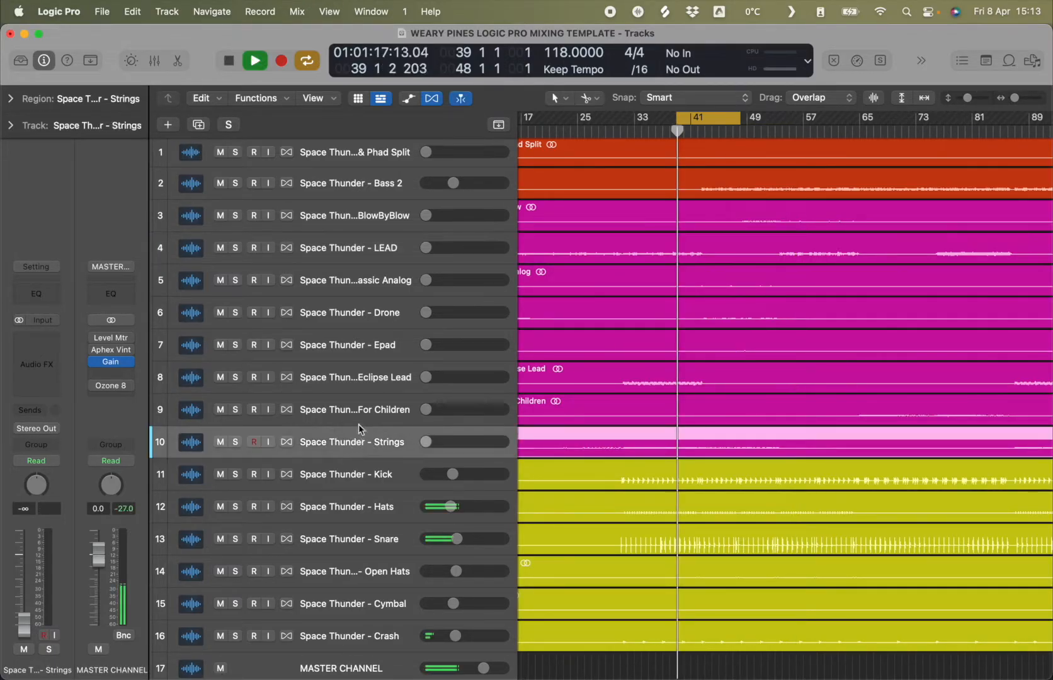
click(155, 62)
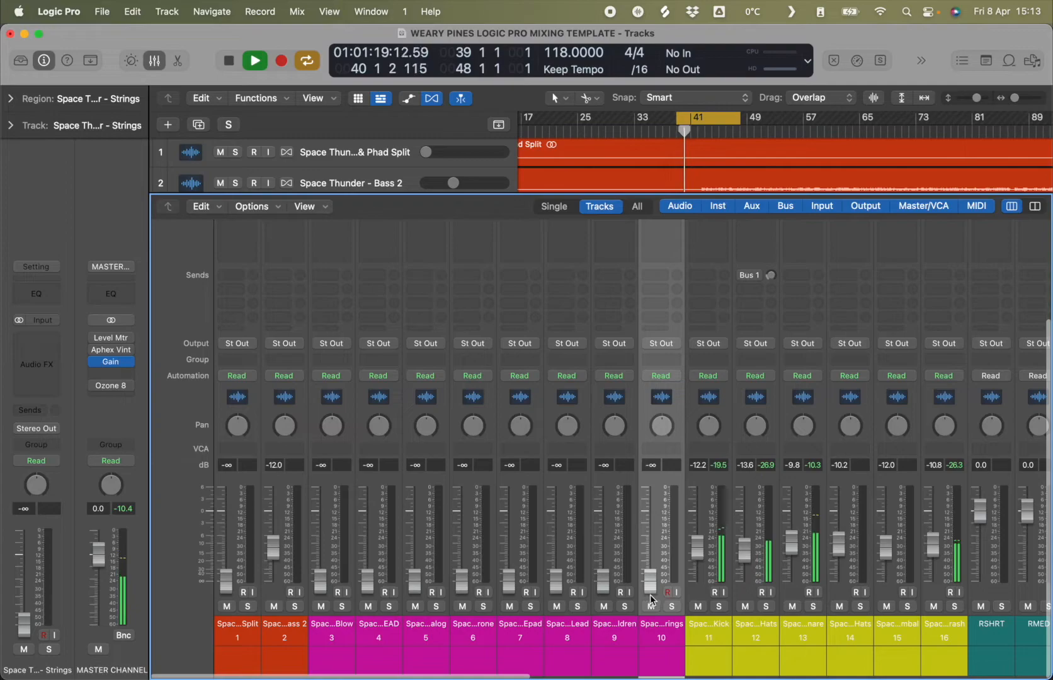
drag(650, 583, 652, 556)
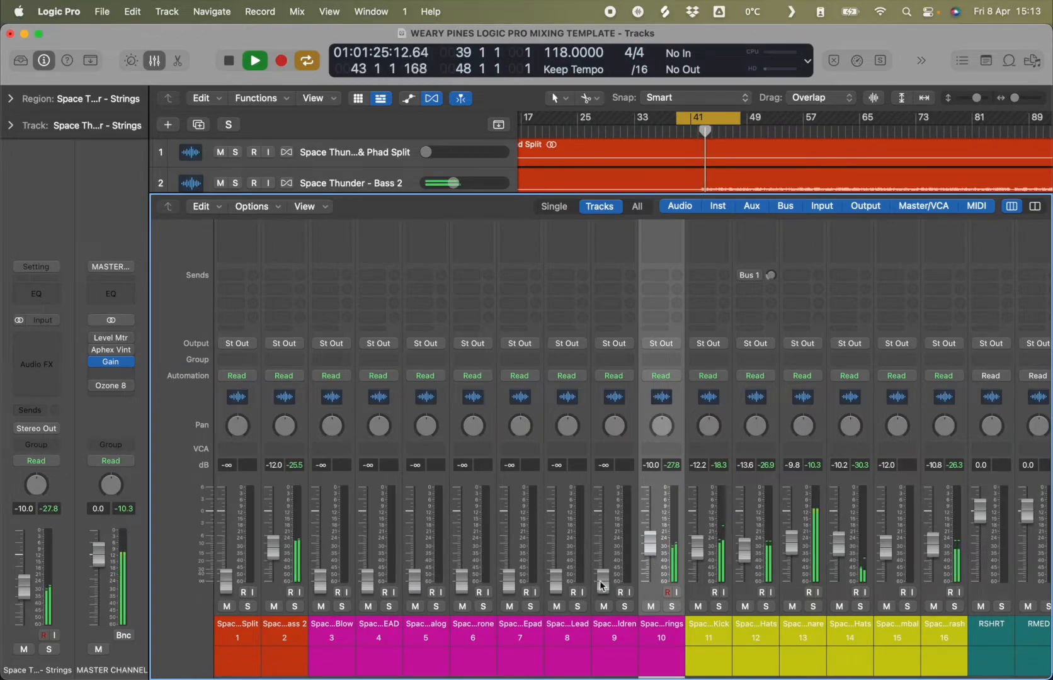
drag(650, 544, 650, 534)
key(space)
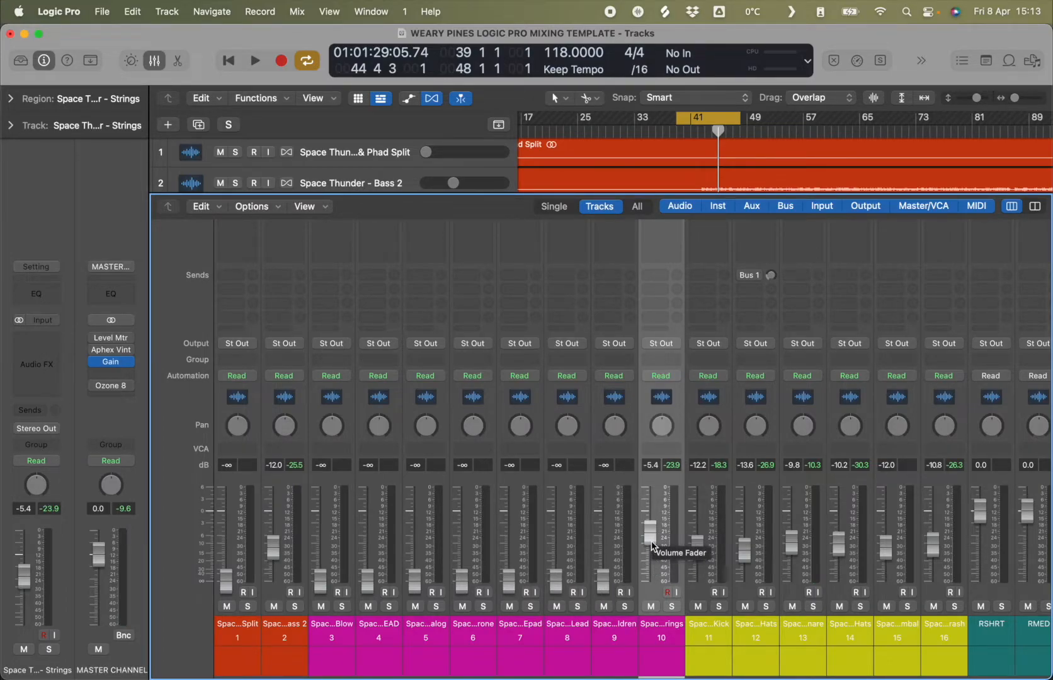
drag(652, 546, 652, 547)
key(space)
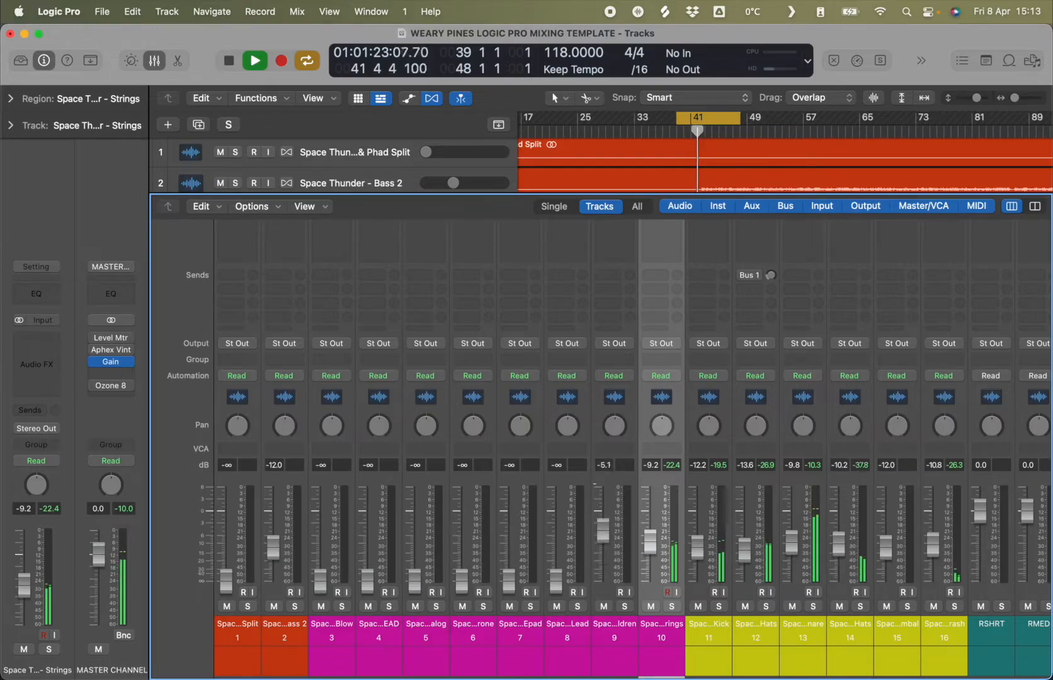
key(x)
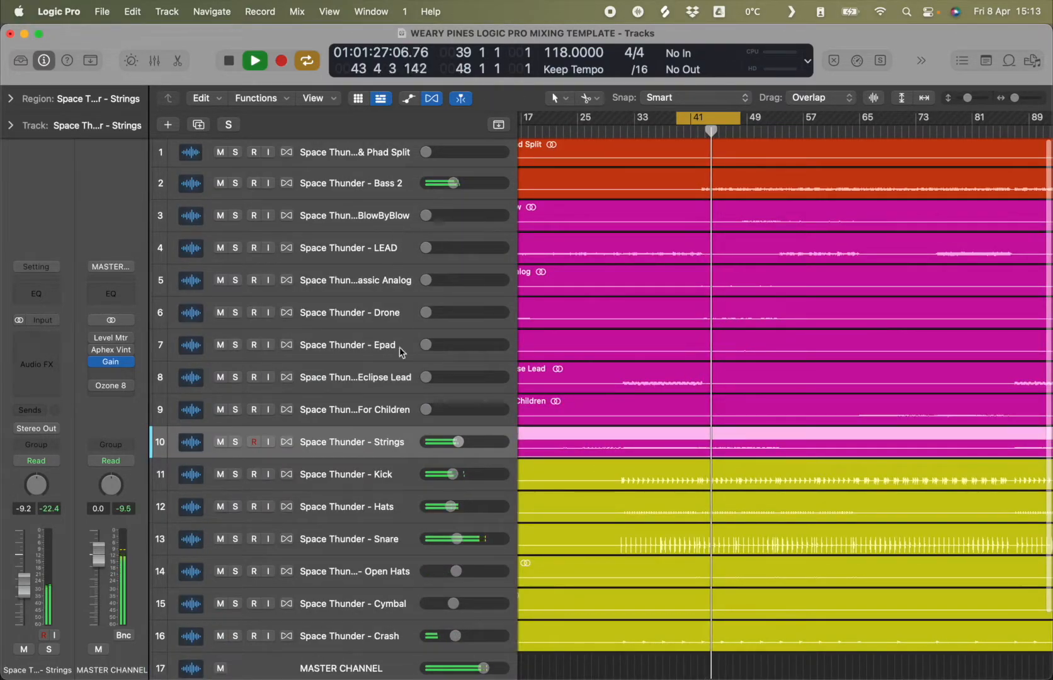
- Place the Mega Eclipse Lead track below Music For Children, and move the cycle range to bars 35 to 44
click(376, 409)
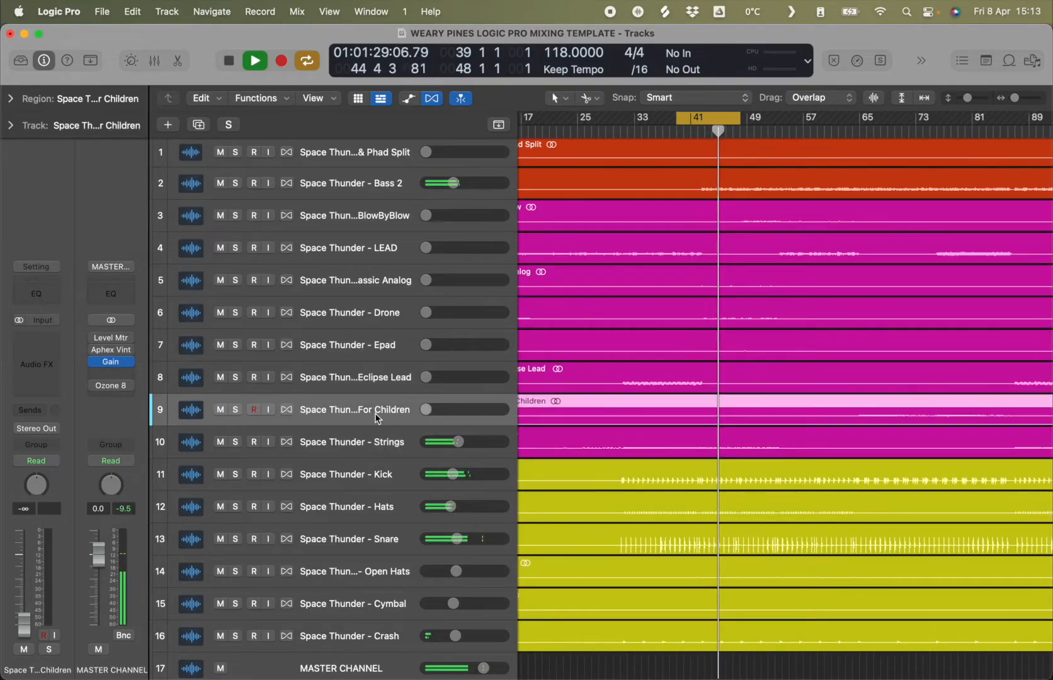
drag(368, 384, 365, 416)
key(space)
drag(707, 121, 684, 140)
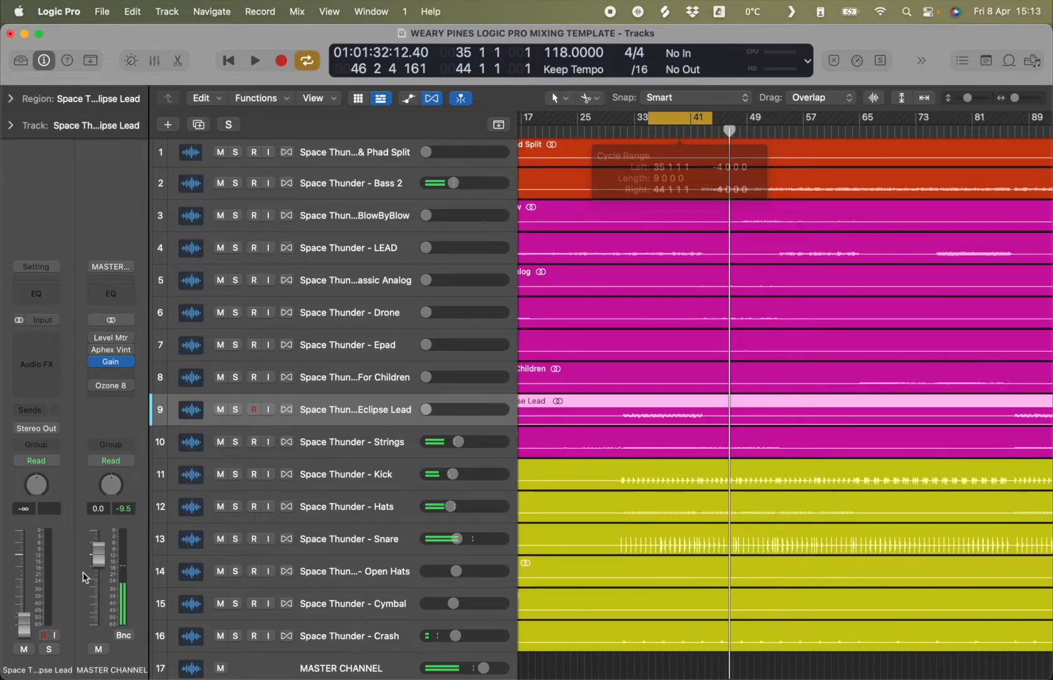
- Play the loop, set the Mega Eclipse Lead track's volume to -8.4 dB, and stop playback
key(space)
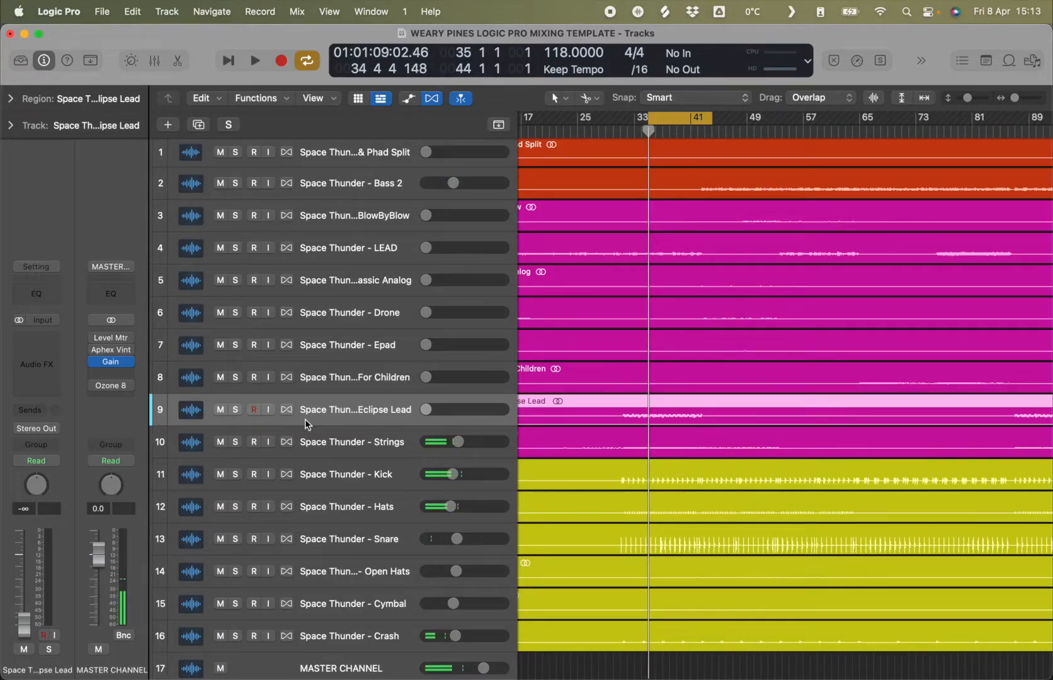
key(space)
drag(28, 624, 26, 577)
key(space)
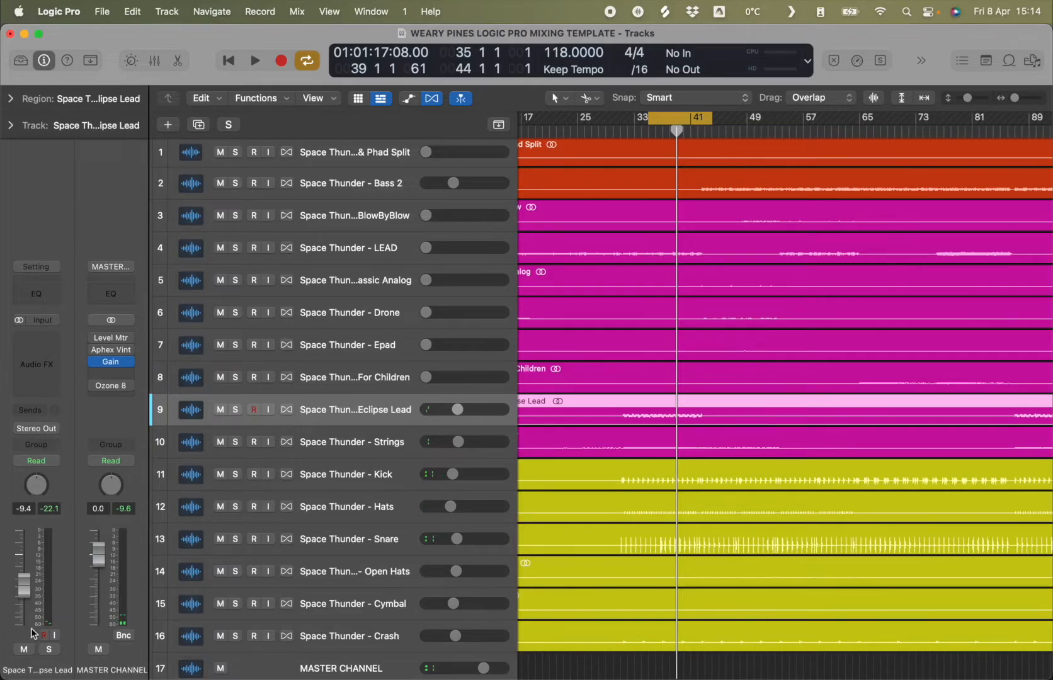
key(space)
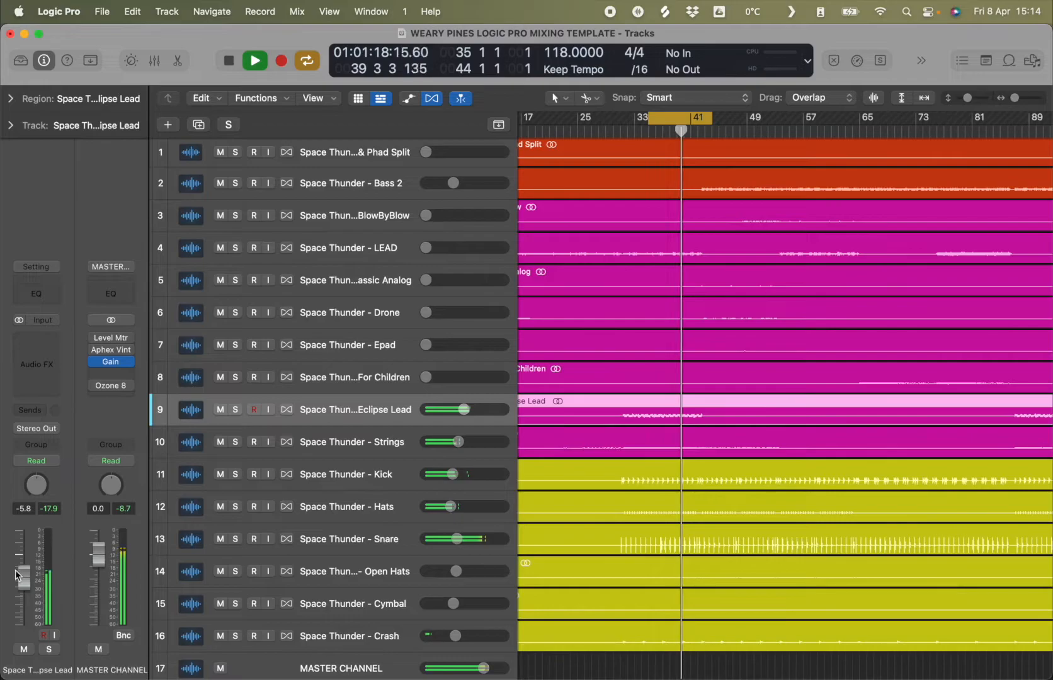
click(401, 379)
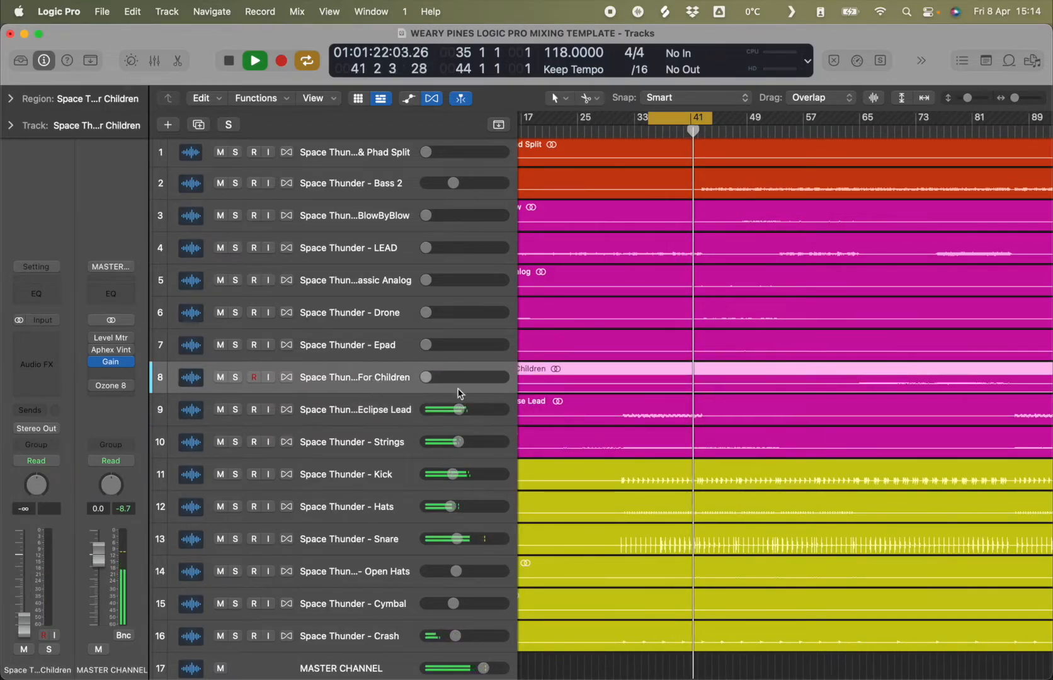
click(422, 401)
key(space)
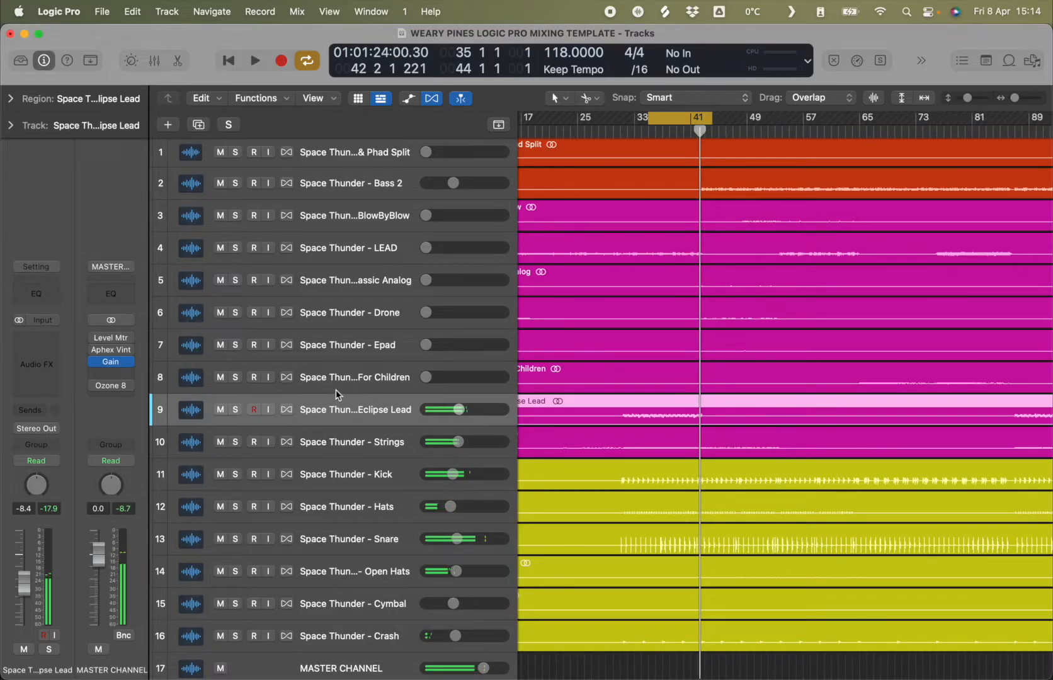
click(371, 455)
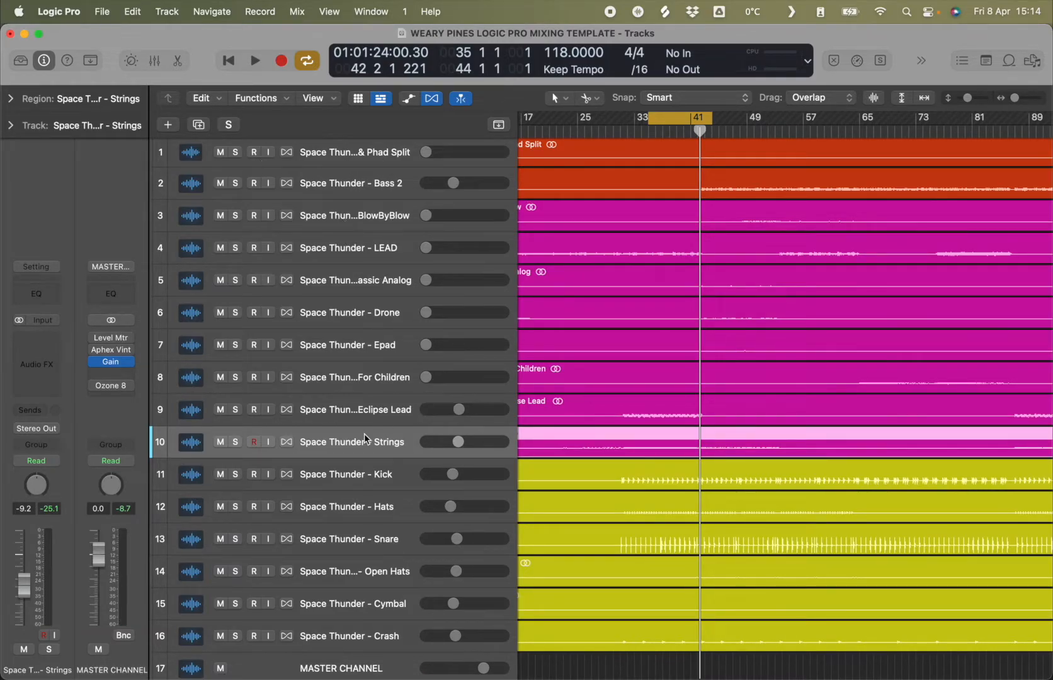
scroll(446, 185, up, 2)
scroll(463, 240, up, 2)
click(324, 162)
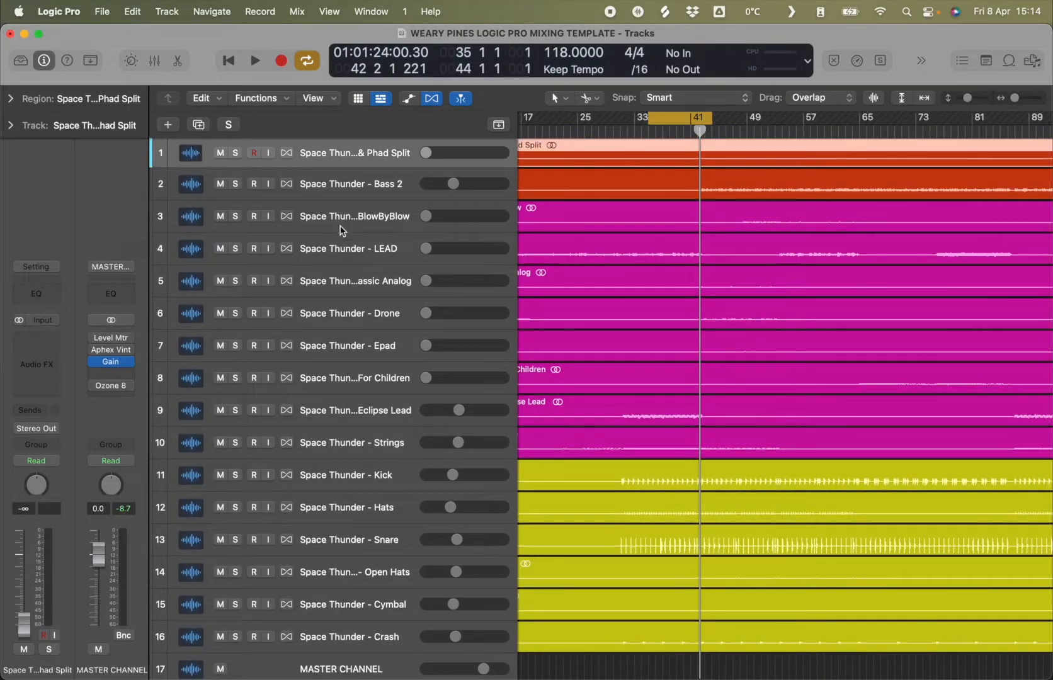
- Insert a stereo Channel EQ as the first audio effect on the BlowByBlow channel in the Mixer
click(154, 61)
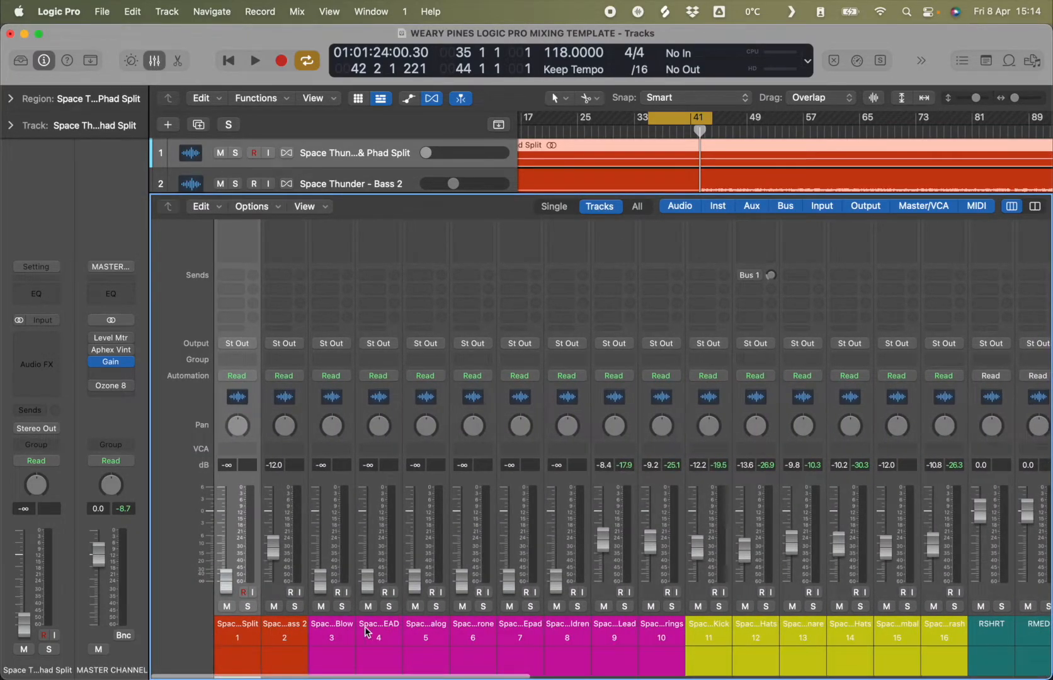
click(348, 630)
scroll(312, 255, up, 5)
click(333, 328)
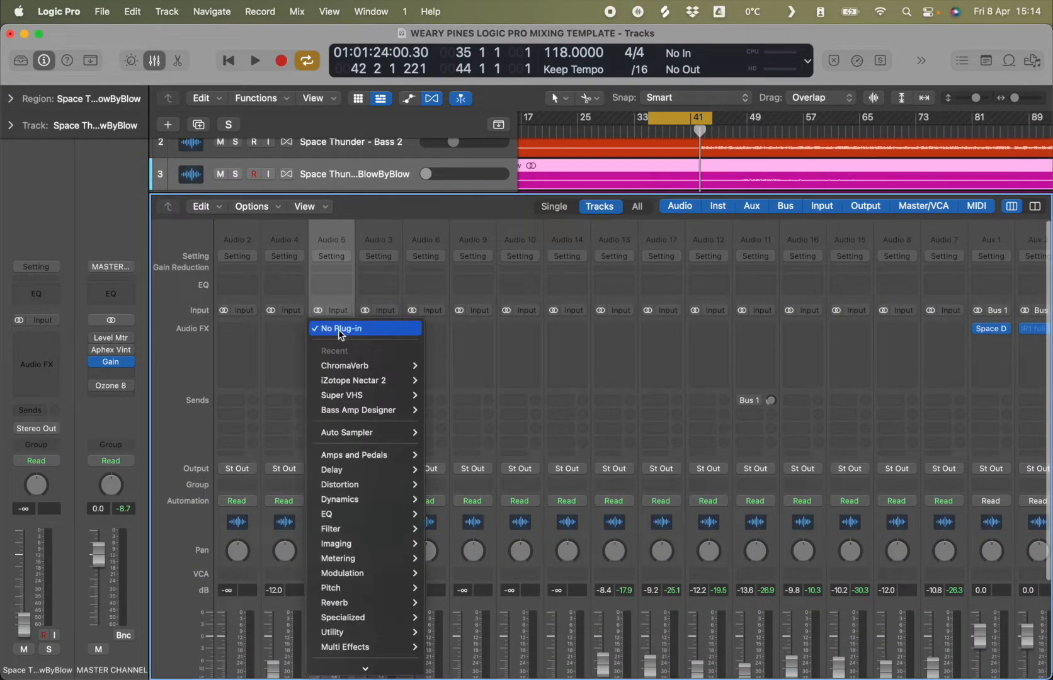
mouse_move(345, 520)
mouse_move(451, 520)
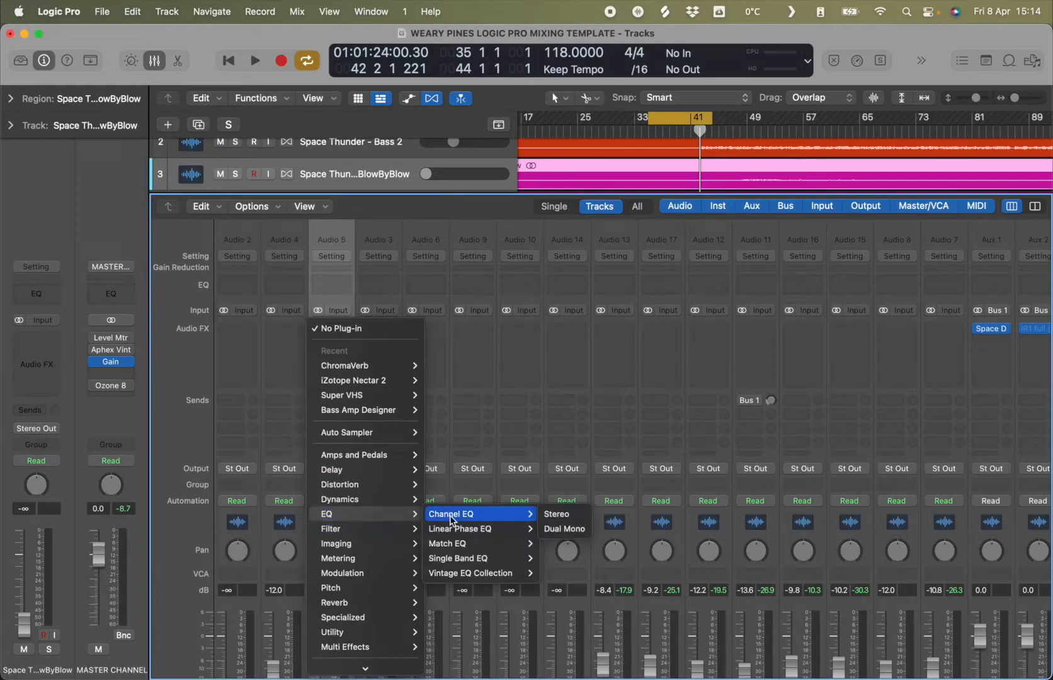
click(557, 513)
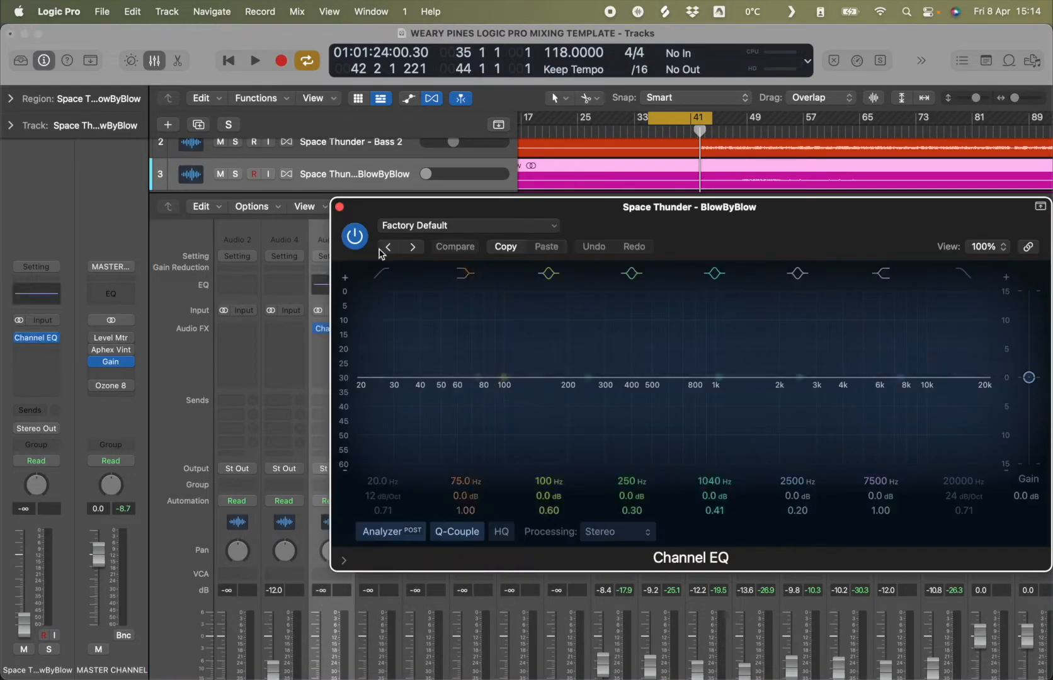
- Enable the low-cut band in the BlowByBlow Channel EQ, set it to 57.5 Hz at 12 dB/Oct, and close the plug-in
click(430, 228)
click(353, 240)
click(382, 276)
mouse_move(357, 396)
mouse_down()
mouse_move(412, 407)
mouse_move(468, 395)
mouse_move(454, 395)
mouse_up()
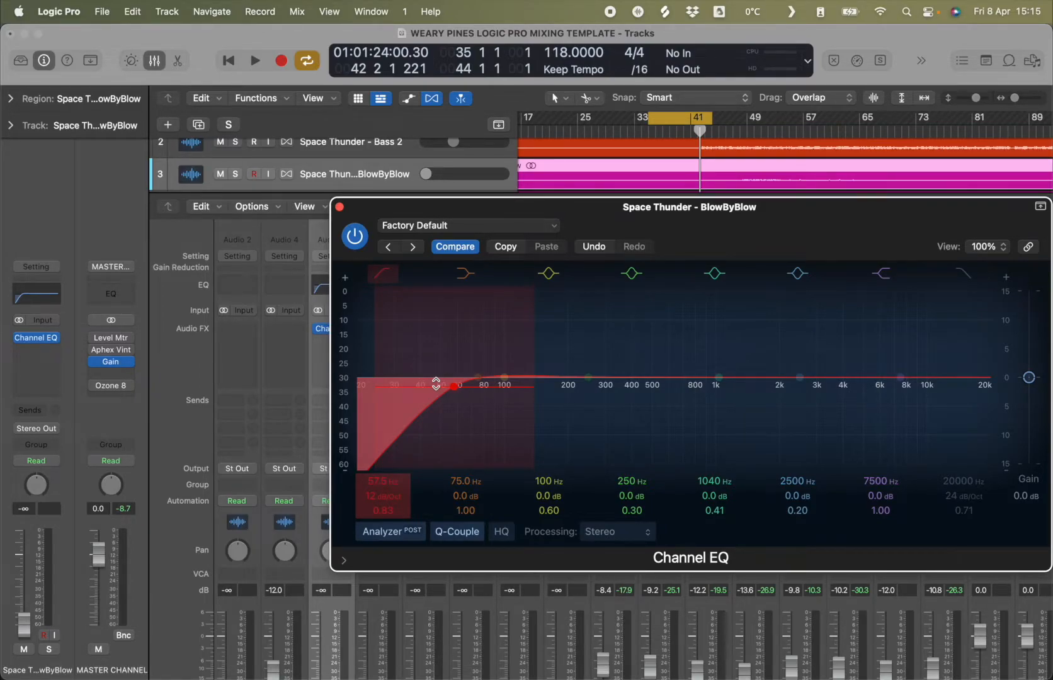
click(339, 206)
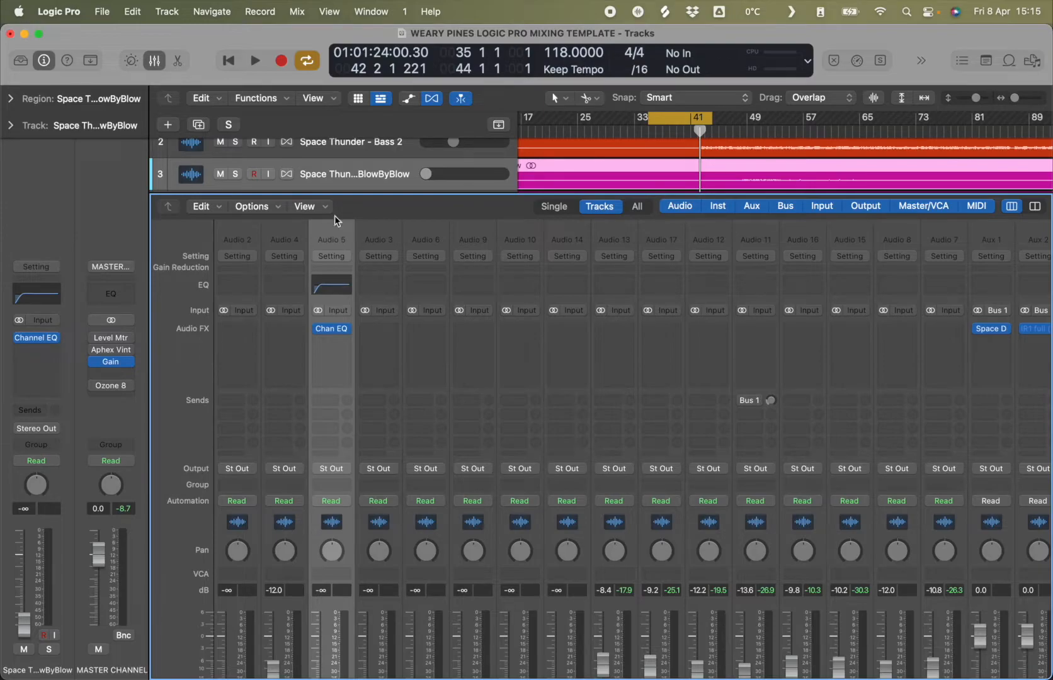
- Reopen the Mixer, then bypass and re-enable the Channel EQ on the BlowByBlow channel
click(151, 59)
scroll(672, 166, up, 3)
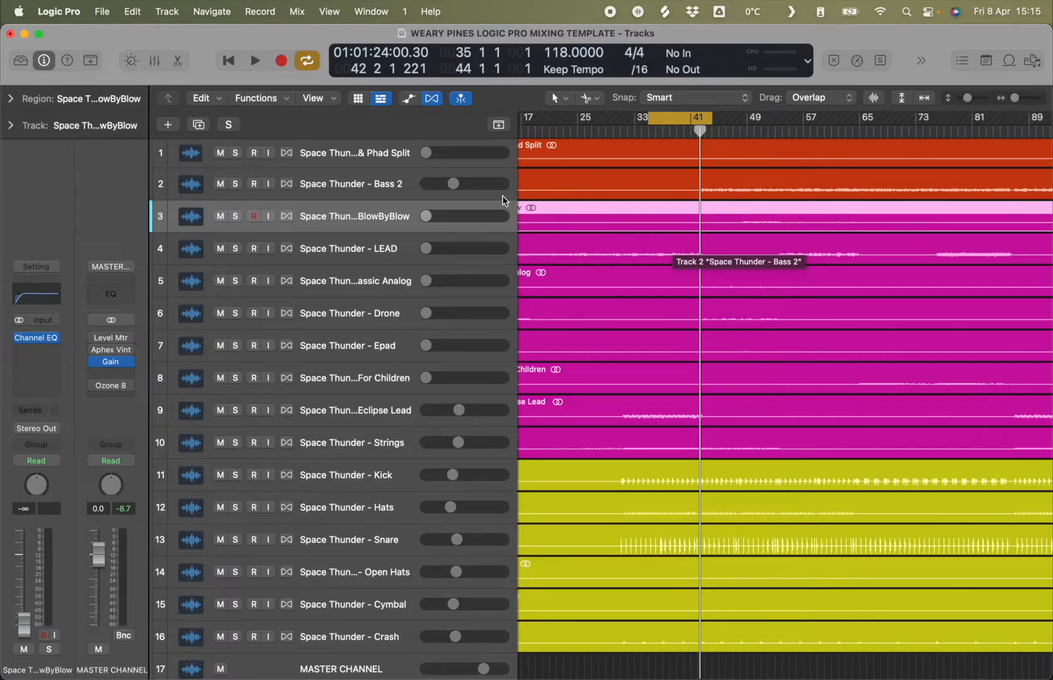
click(154, 60)
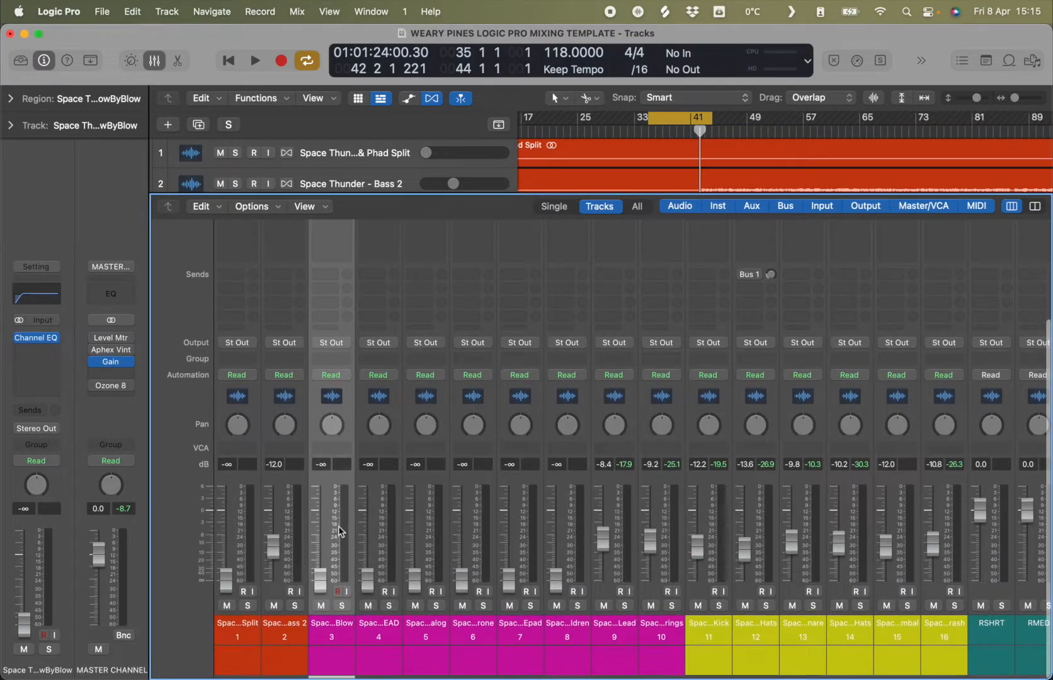
scroll(339, 531, up, 5)
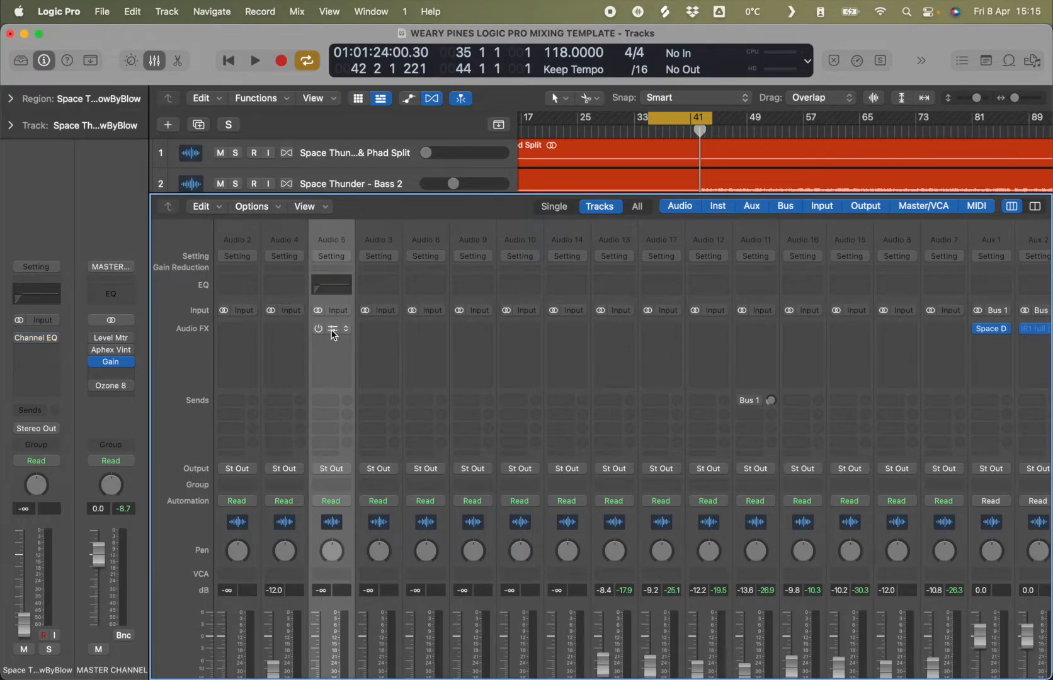
click(325, 330)
click(339, 206)
click(319, 328)
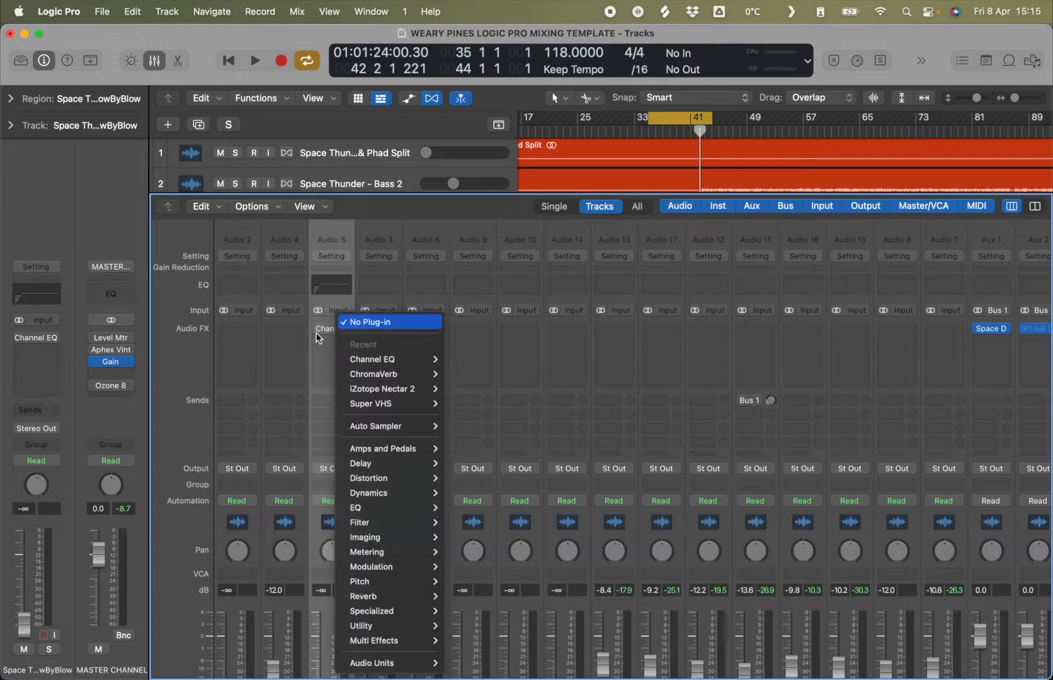
click(319, 328)
click(318, 328)
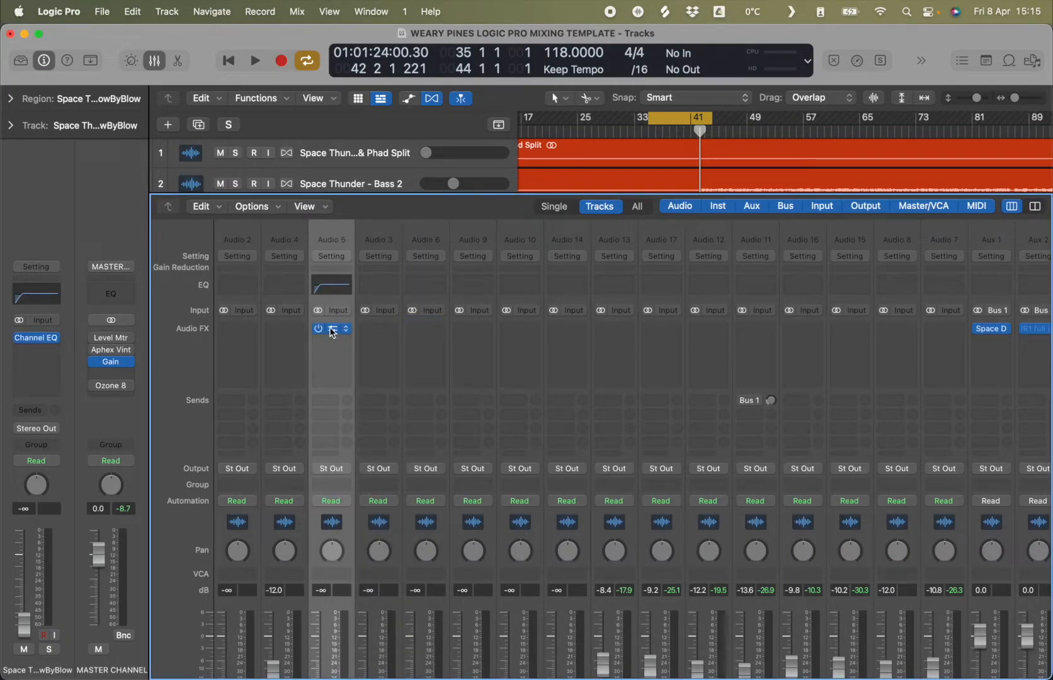
- Copy the BlowByBlow channel's Channel EQ to the LEAD, Phad Split and Bass 2 channels
mouse_move(333, 334)
mouse_down()
mouse_move(386, 333)
mouse_move(331, 330)
mouse_move(382, 334)
mouse_move(341, 340)
mouse_move(338, 328)
mouse_up()
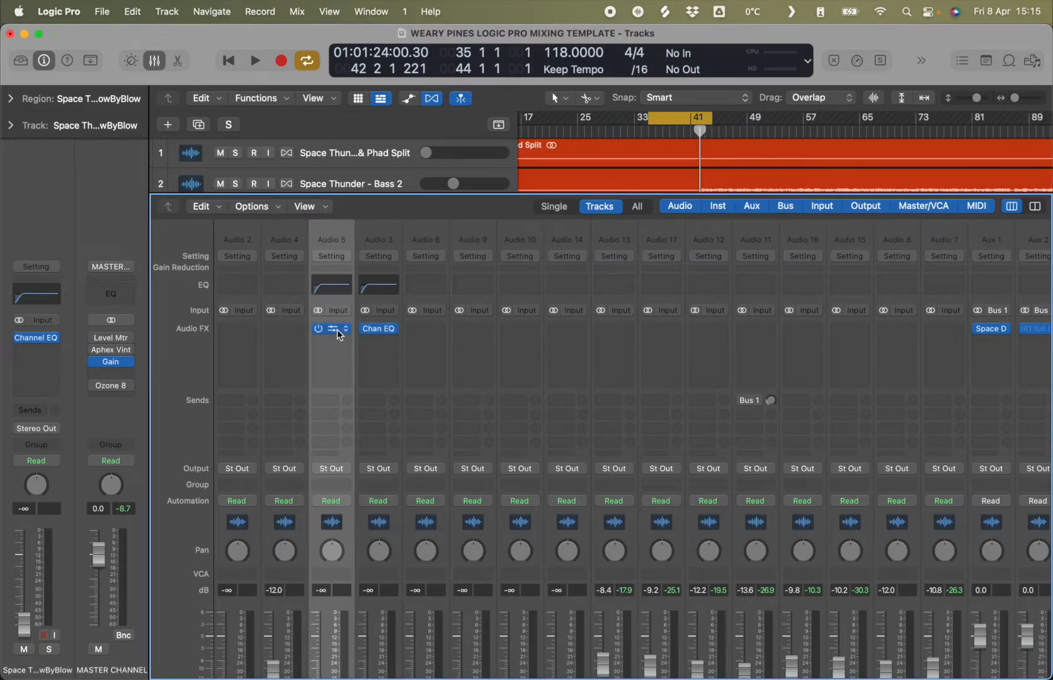
scroll(330, 338, down, 2)
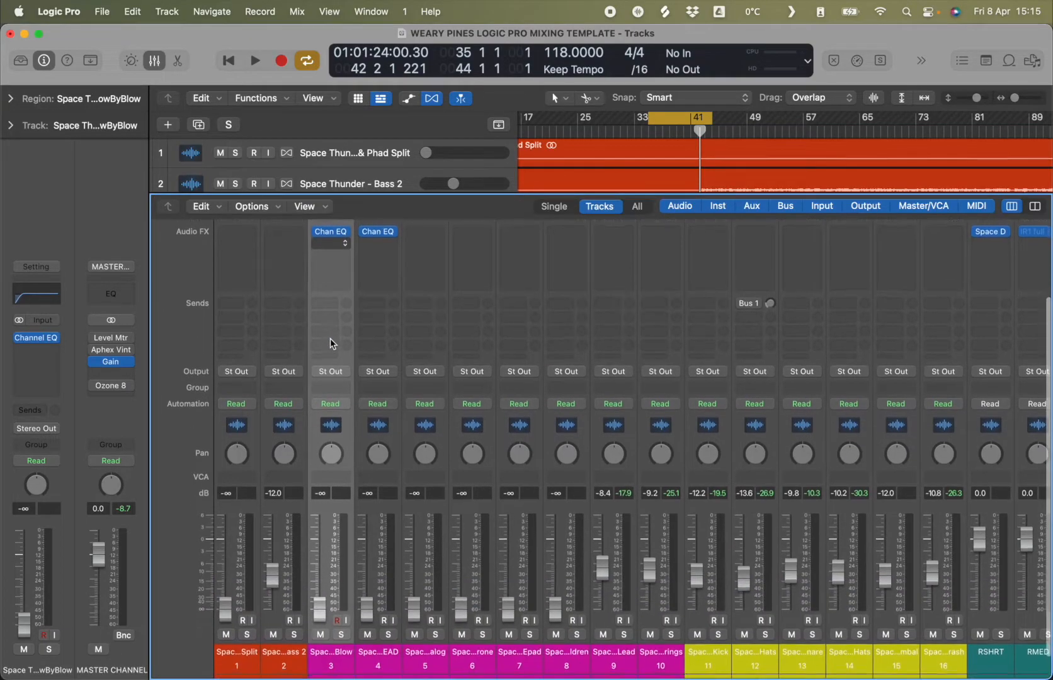
scroll(330, 340, up, 1)
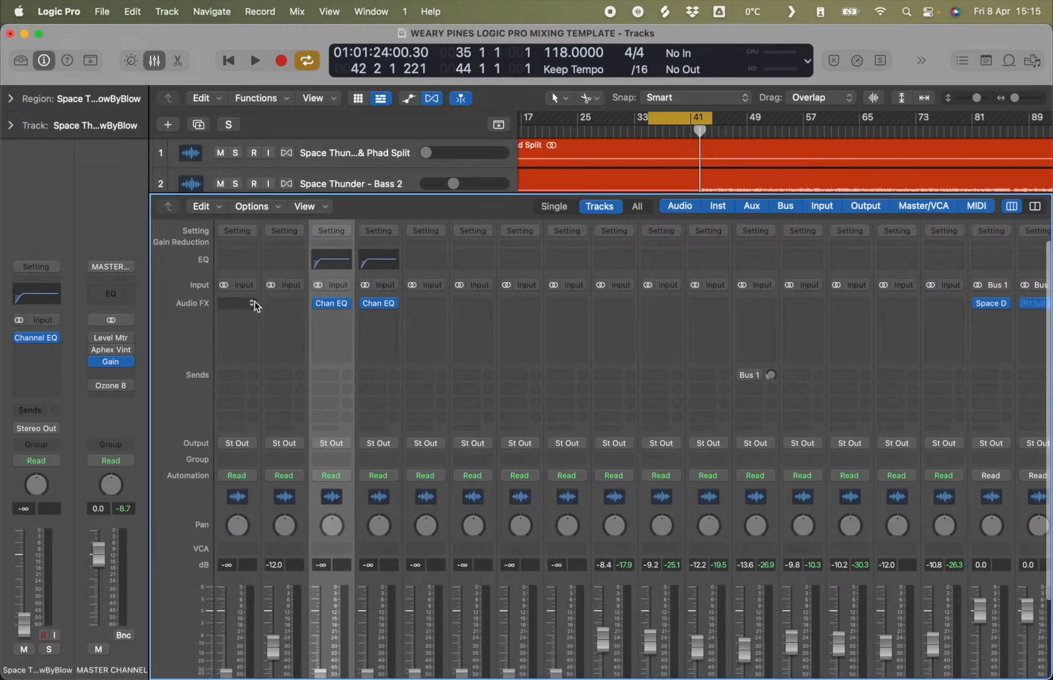
drag(338, 306, 246, 312)
drag(387, 313, 289, 306)
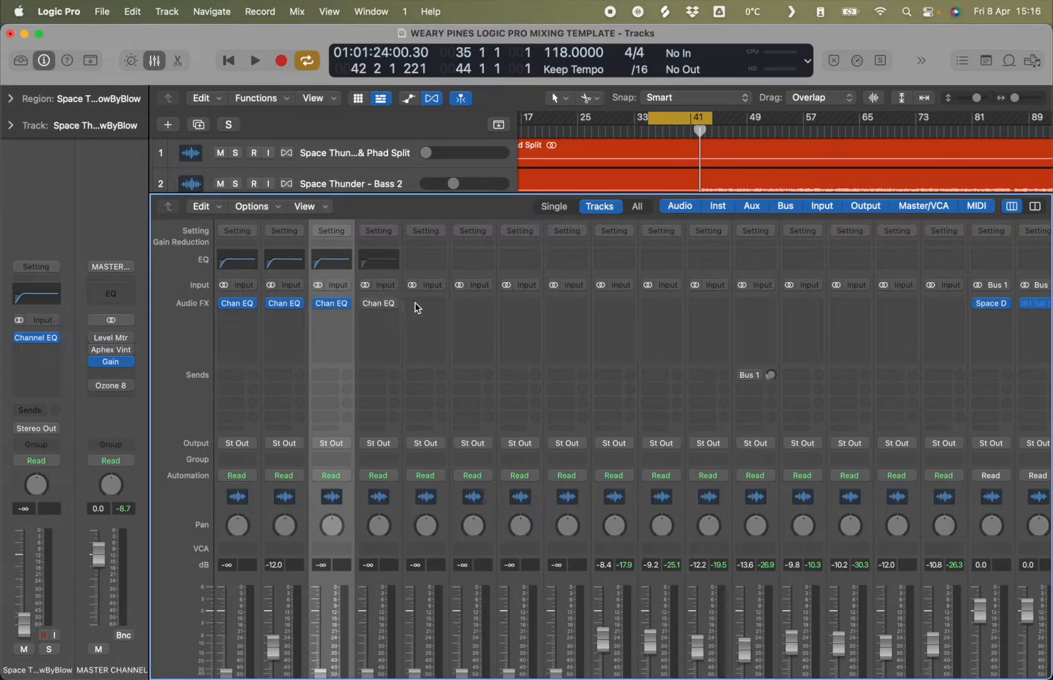
- Copy the LEAD channel's Channel EQ to every channel from Classic Analog through Hats, leaving it enabled on LEAD
click(371, 304)
key(super+w)
click(363, 303)
click(368, 306)
drag(380, 308, 428, 314)
scroll(450, 377, down, 3)
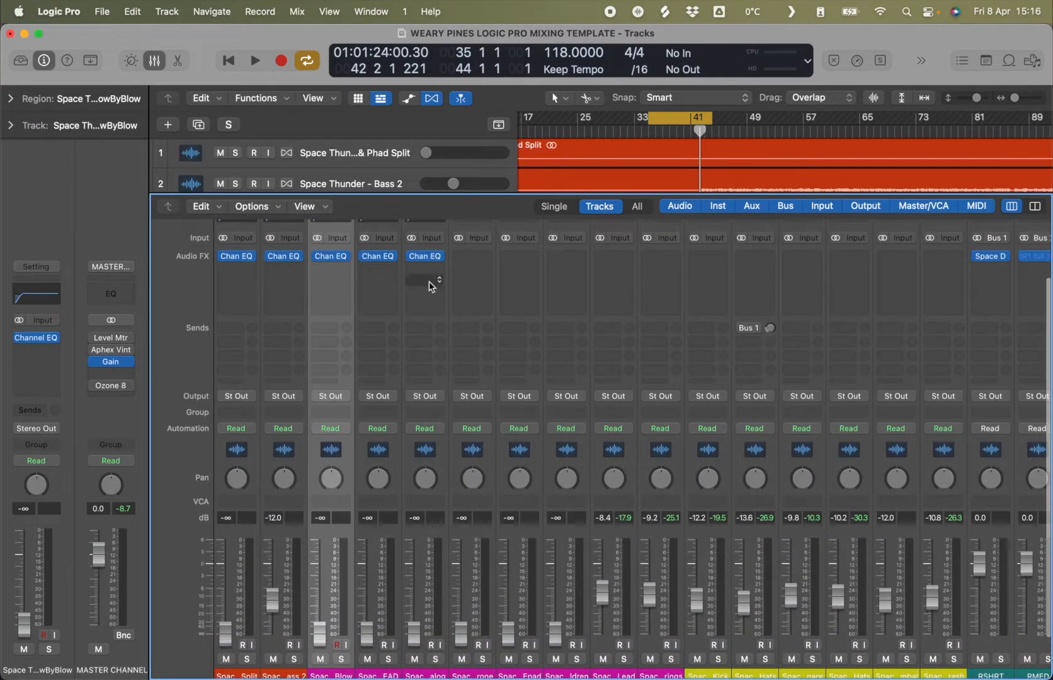
drag(424, 258, 520, 259)
drag(519, 257, 753, 262)
scroll(760, 331, up, 3)
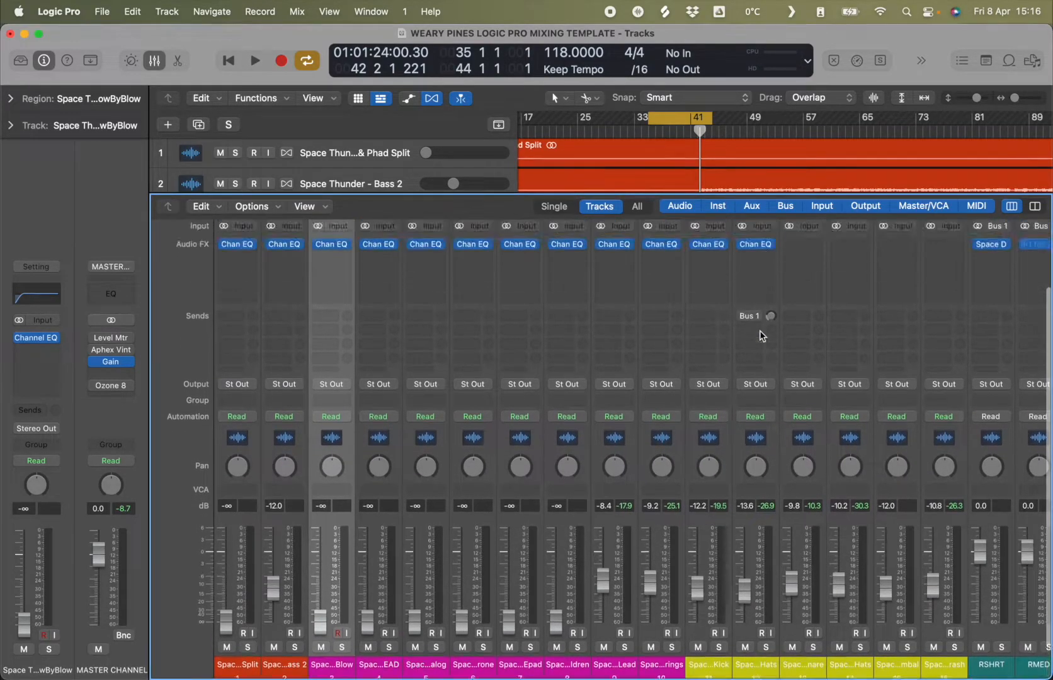
- Copy the Channel EQ to the Snare, Open Hats, Cymbal and Crash channels, and close the Mixer
drag(755, 331, 898, 323)
scroll(850, 395, down, 5)
scroll(849, 363, up, 5)
scroll(895, 395, down, 3)
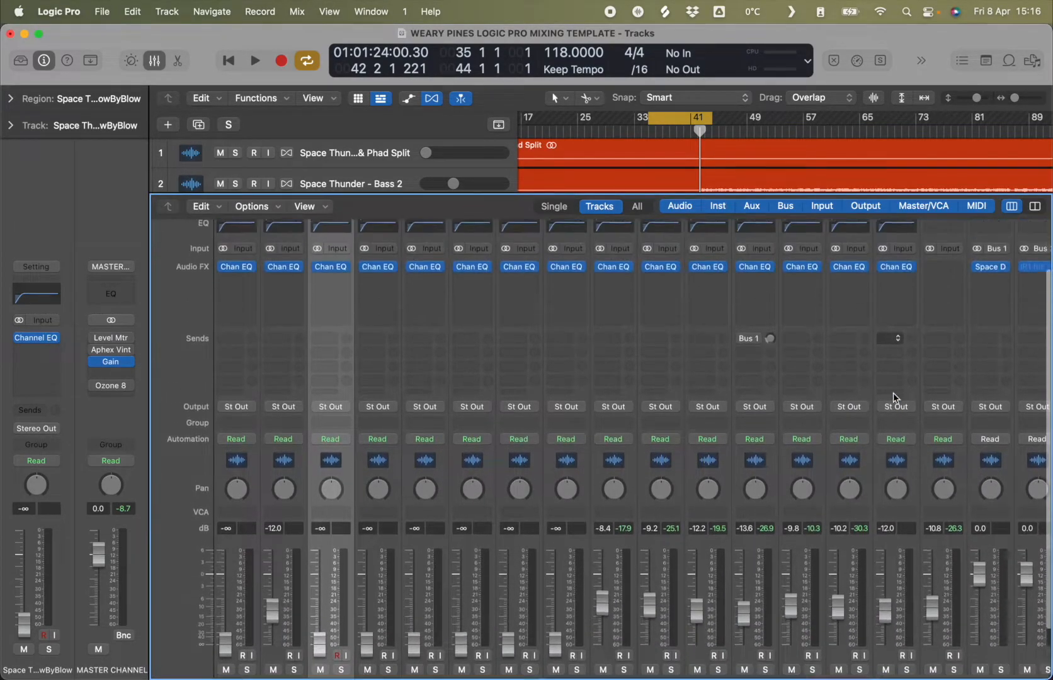
scroll(894, 397, up, 3)
scroll(893, 403, down, 5)
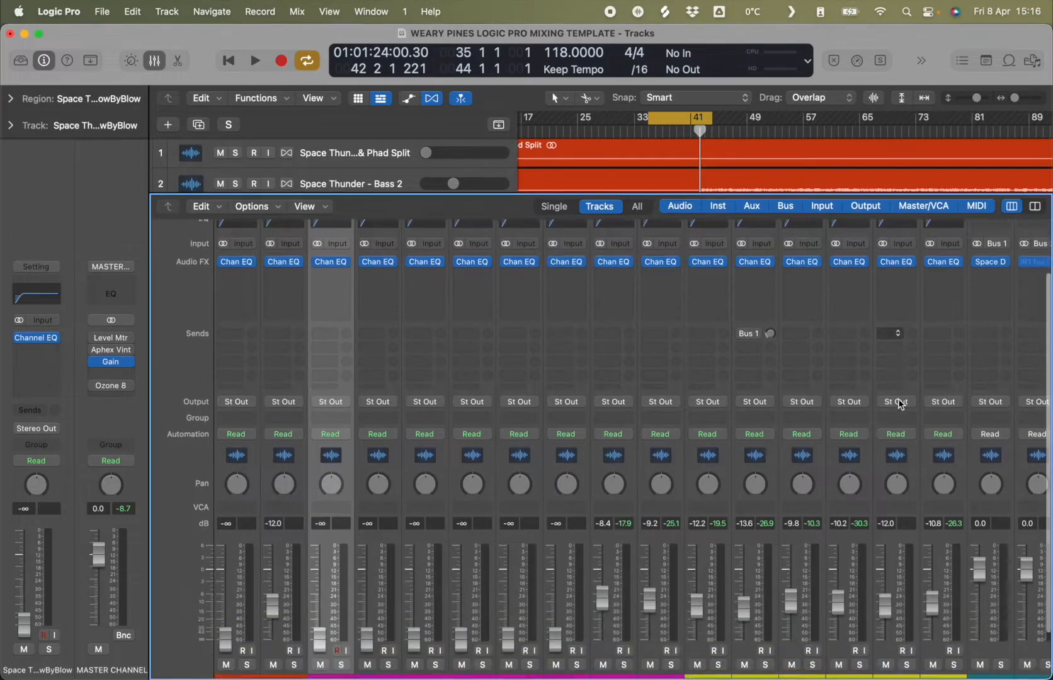
scroll(846, 490, up, 5)
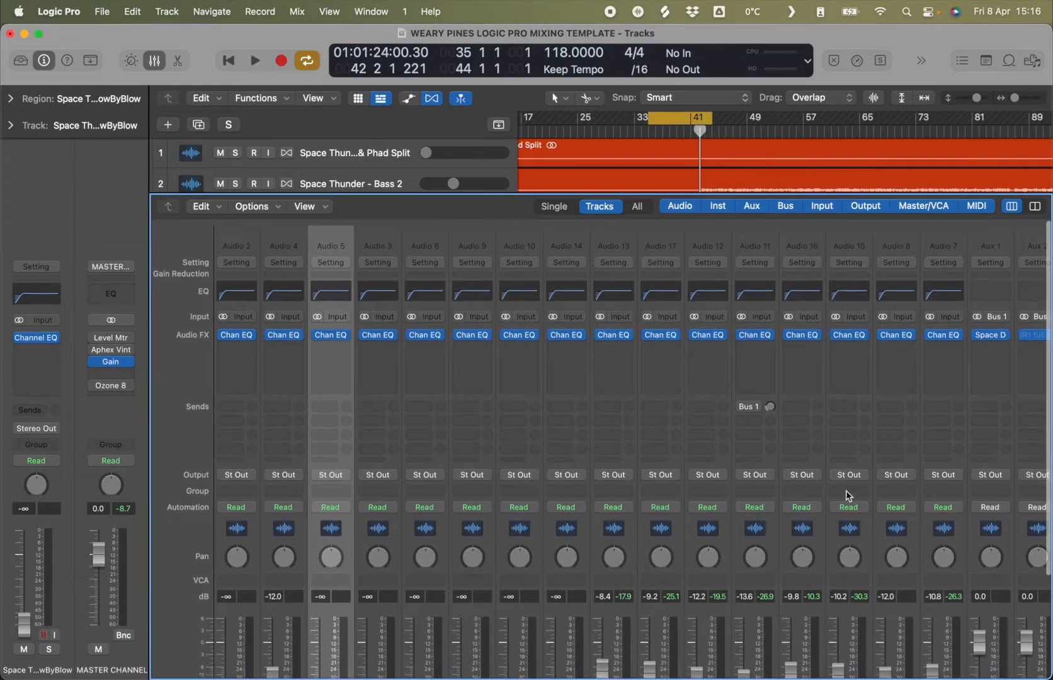
click(132, 61)
click(132, 61)
click(154, 61)
click(152, 63)
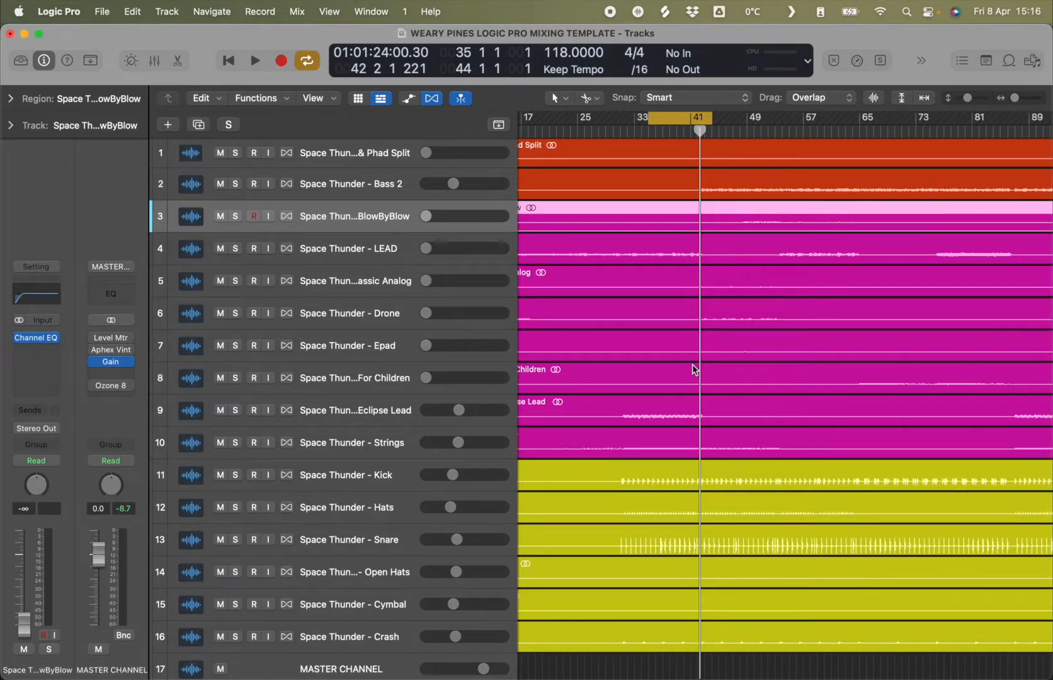
- Play the loop while stepping through the tracks from Strings up to Drone, return to Mega Eclipse Lead, and stop playback
key(space)
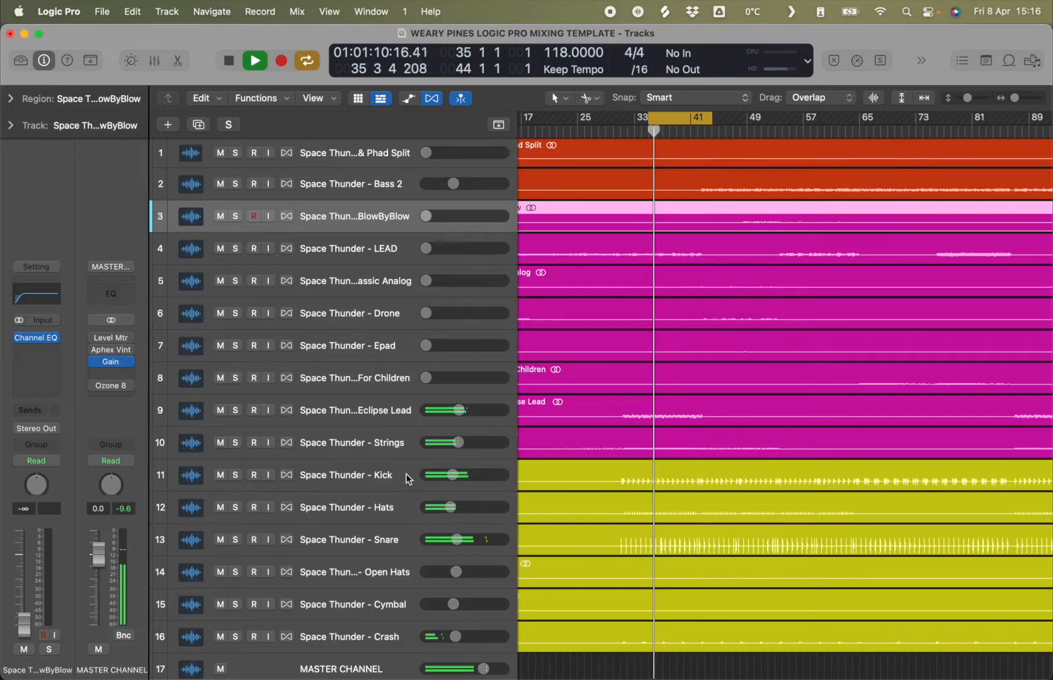
scroll(350, 472, down, 1)
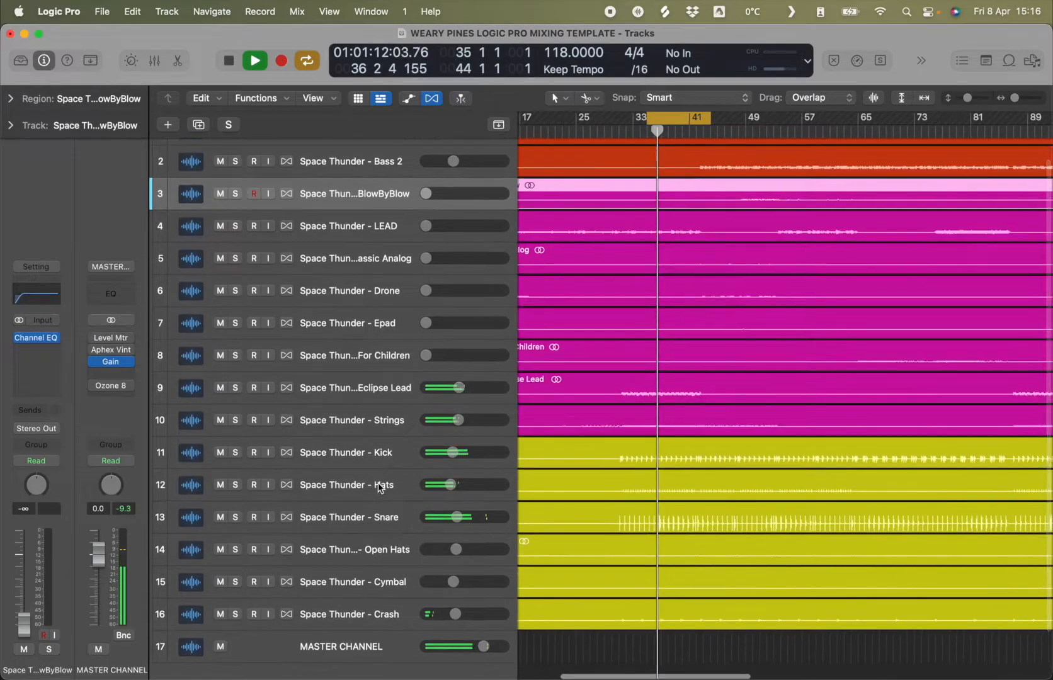
click(362, 433)
click(359, 383)
click(357, 355)
click(357, 326)
click(356, 292)
click(361, 383)
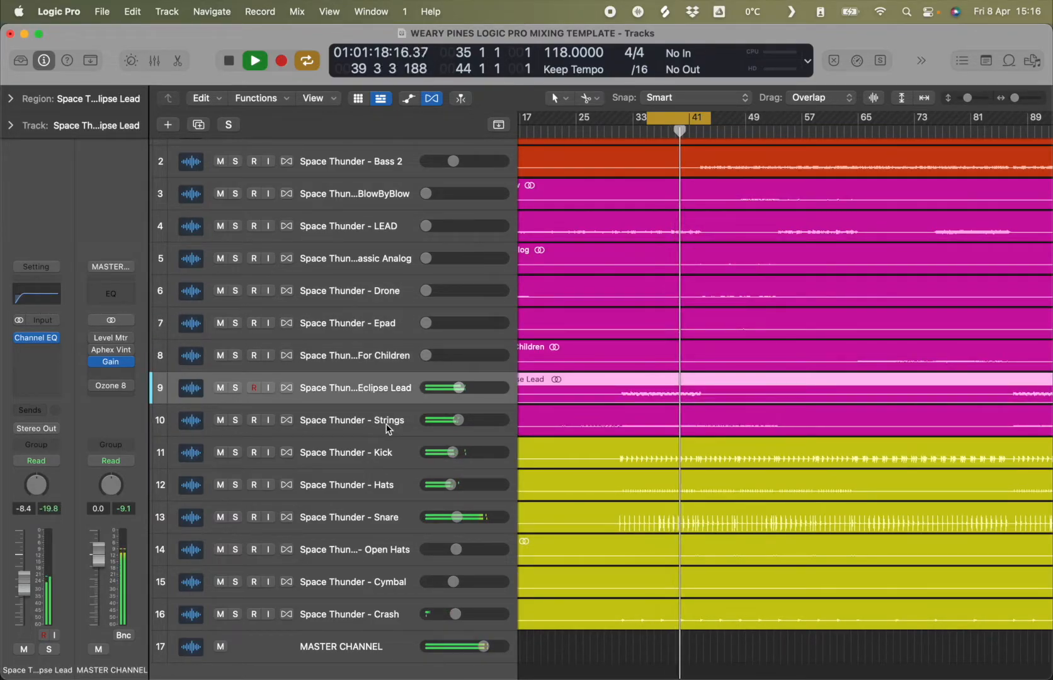
key(space)
- Move the cycle range to bars 65 to 74 and set the Music For Children track's volume to -7.2 dB during playback
click(378, 364)
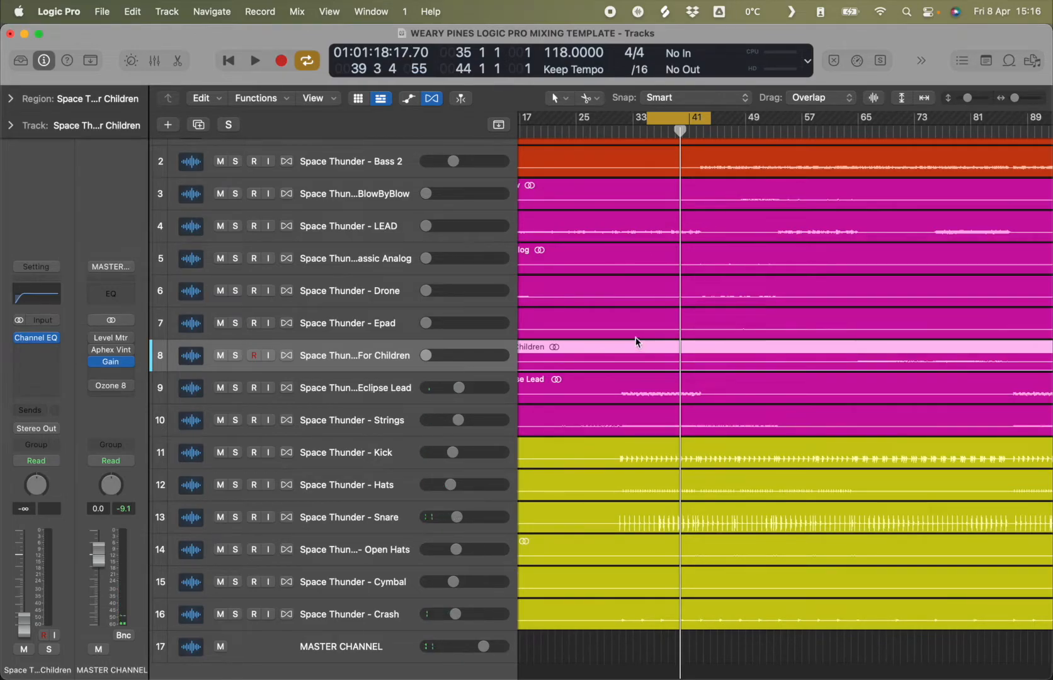
drag(672, 121, 883, 121)
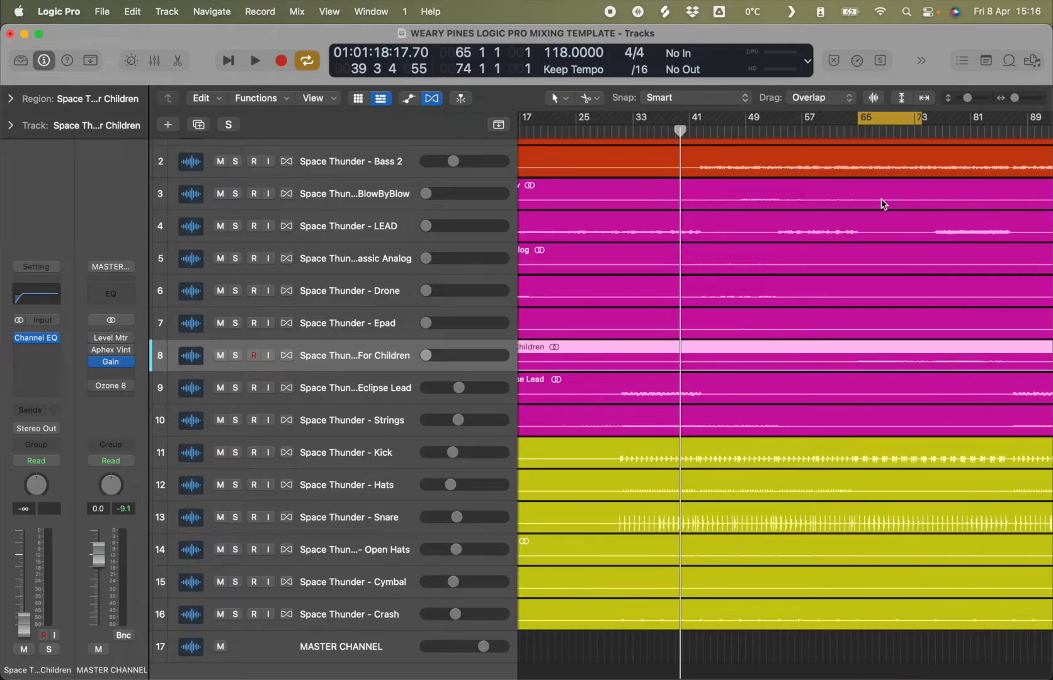
key(space)
drag(24, 622, 27, 597)
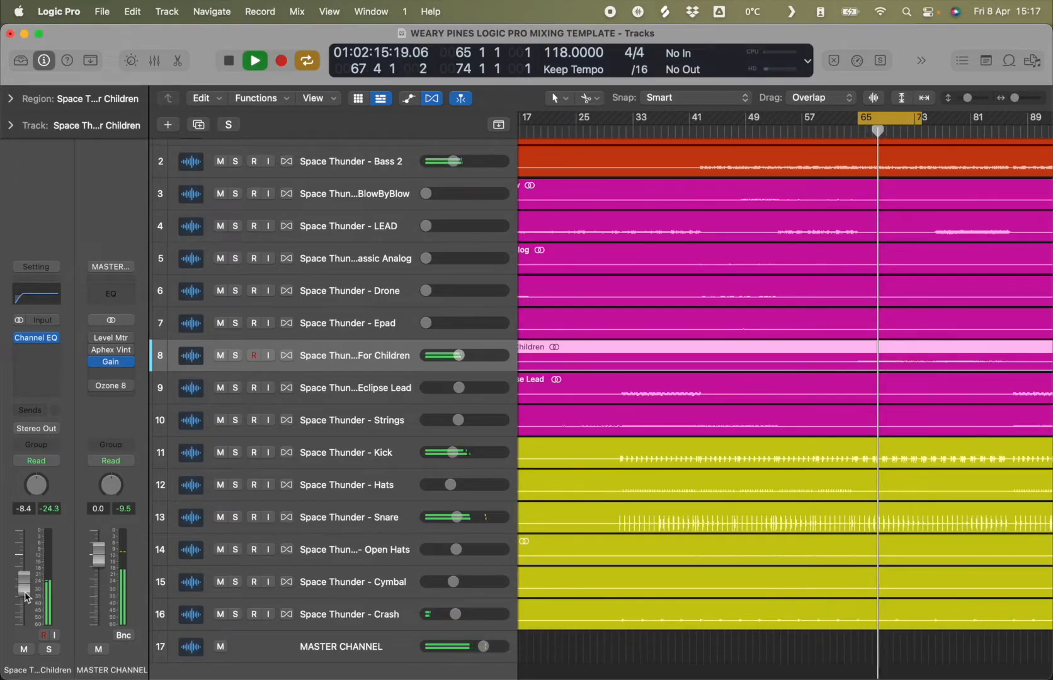
drag(25, 597, 25, 594)
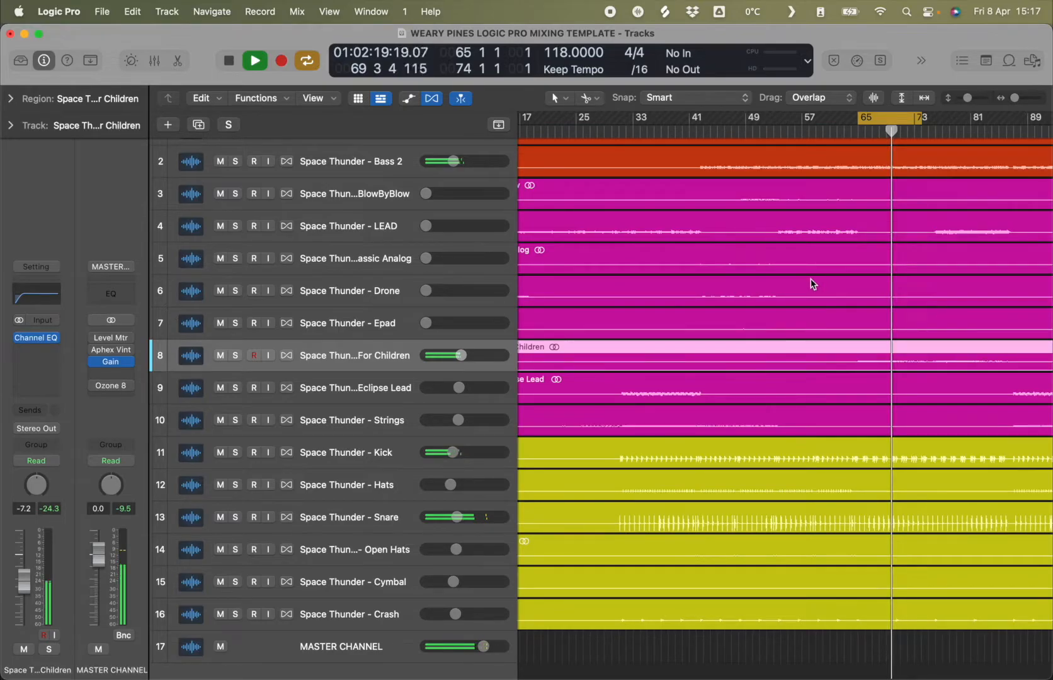
key(space)
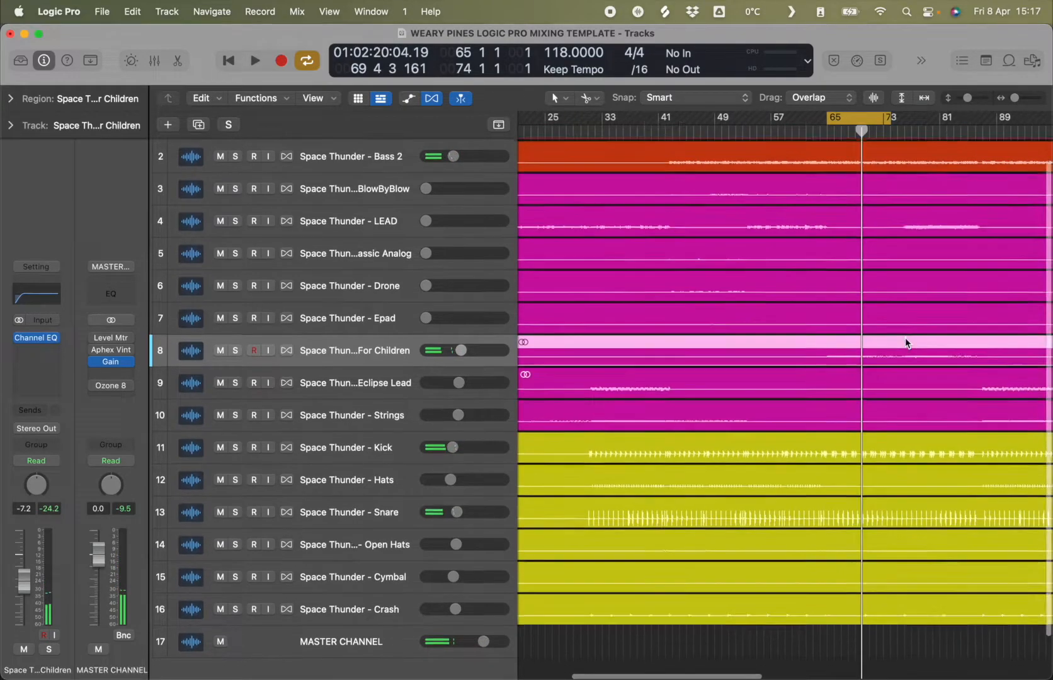
- Select the Epad track and move the cycle range to bars 48 to 57, with the Mixer closed
key(x)
scroll(644, 567, down, 5)
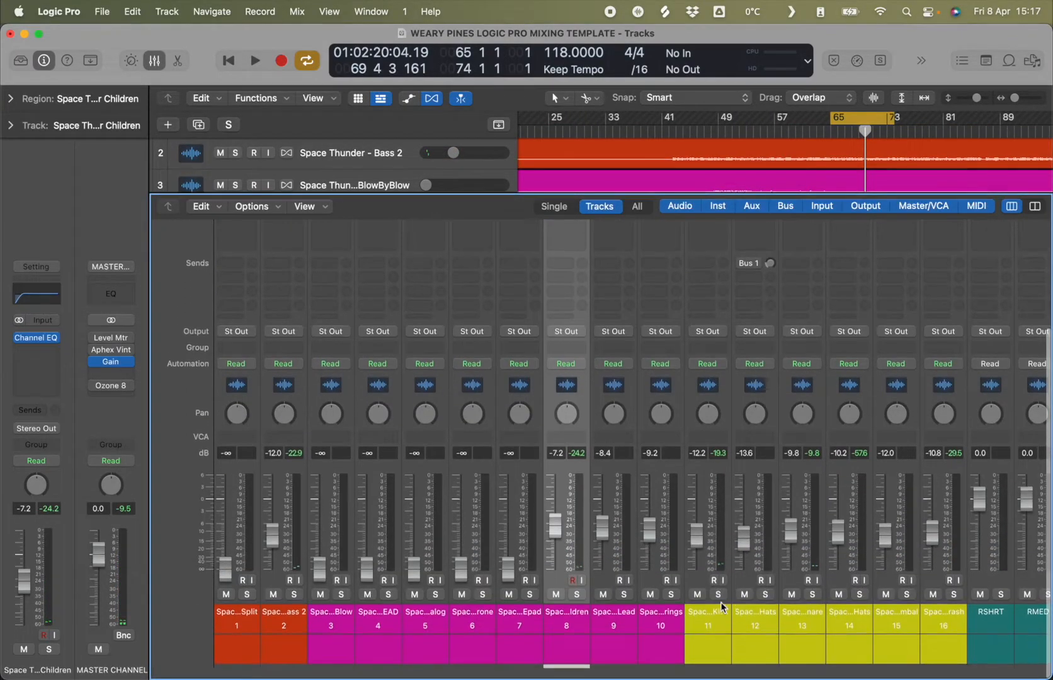
click(519, 643)
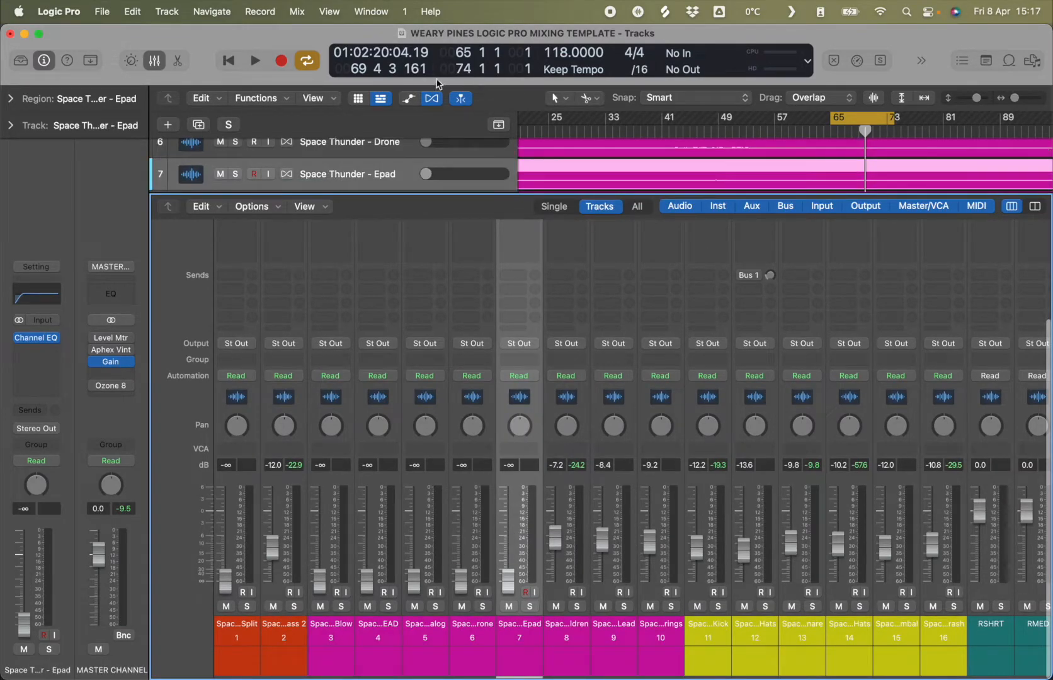
click(155, 63)
scroll(845, 208, up, 2)
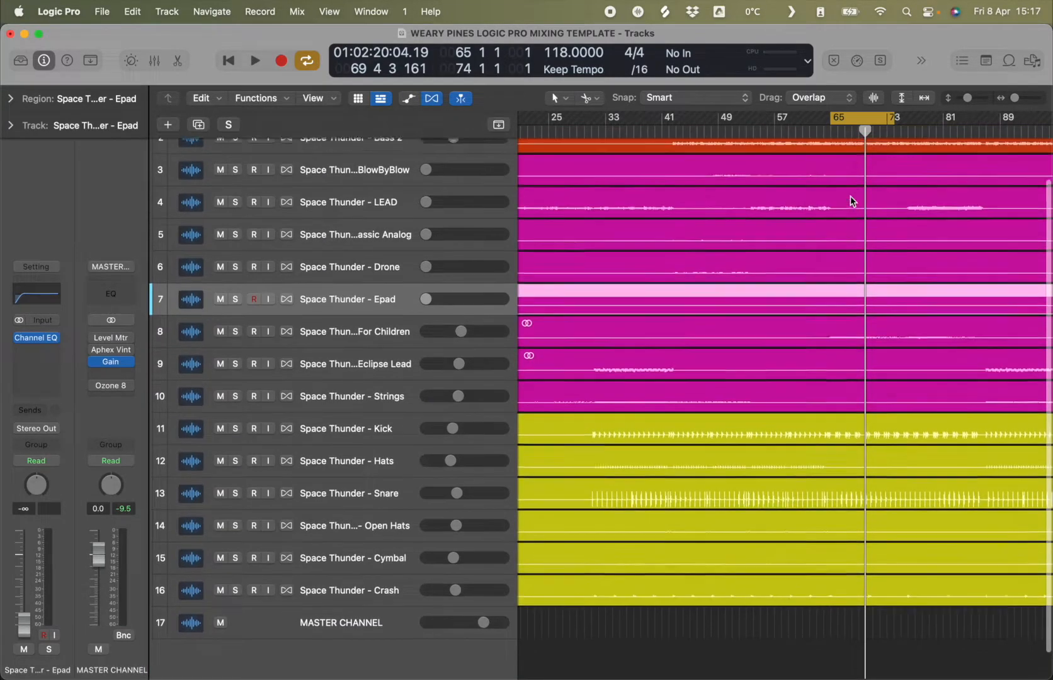
scroll(879, 201, right, 10)
scroll(878, 199, left, 12)
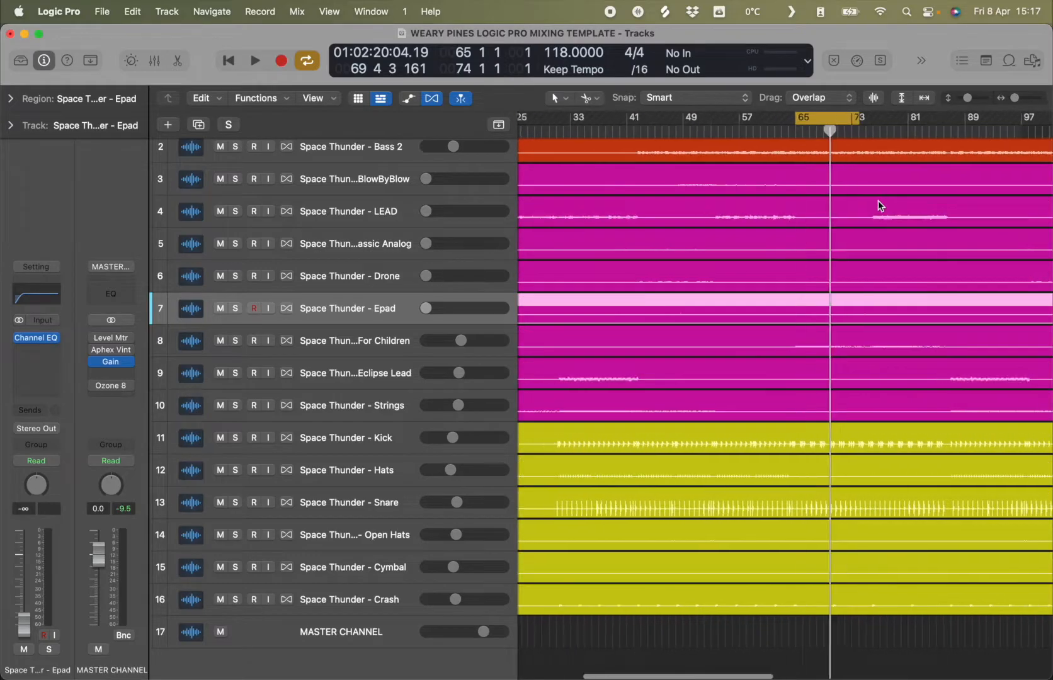
scroll(880, 205, up, 5)
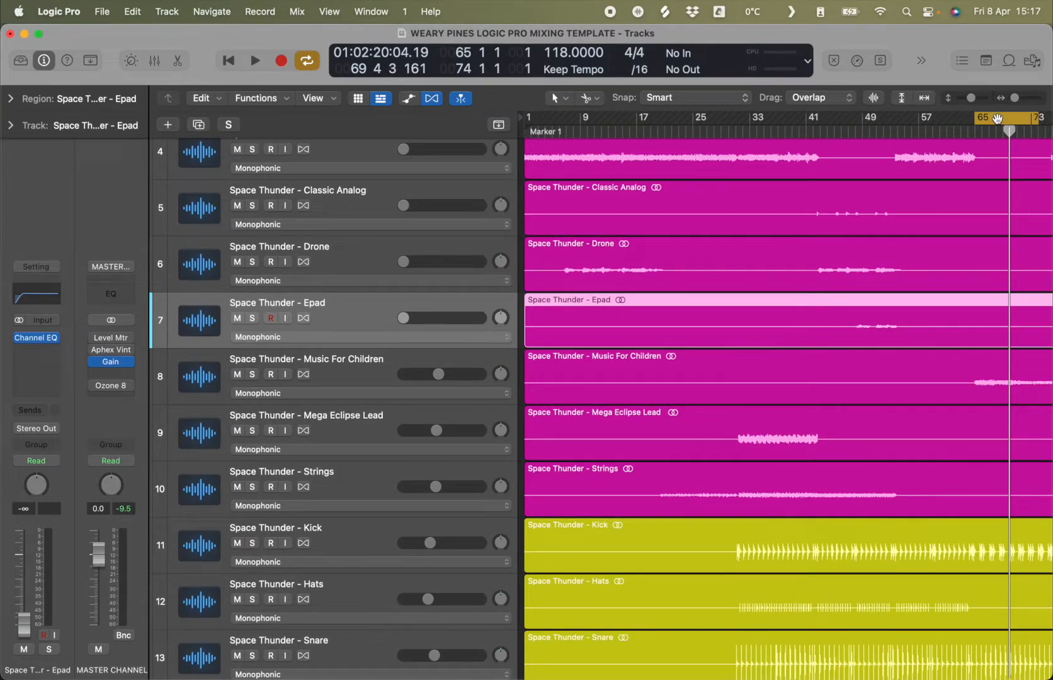
scroll(997, 118, up, 5)
scroll(997, 119, down, 3)
drag(1012, 121, 893, 121)
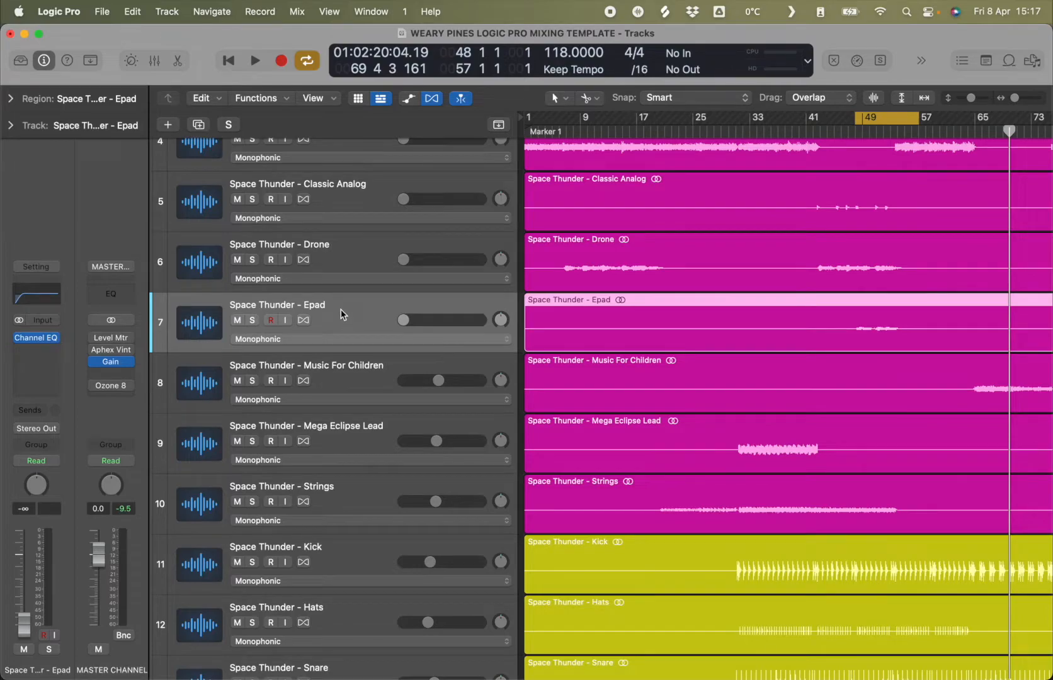
- Play the loop and set the Epad track's volume to -4.7 dB
key(space)
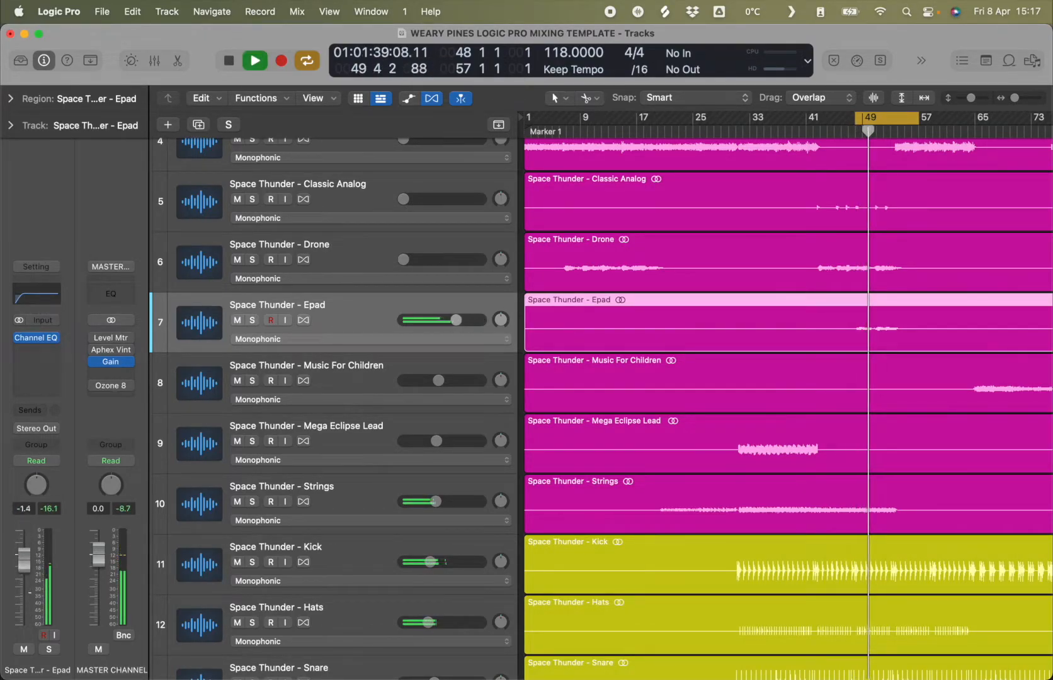
key(space)
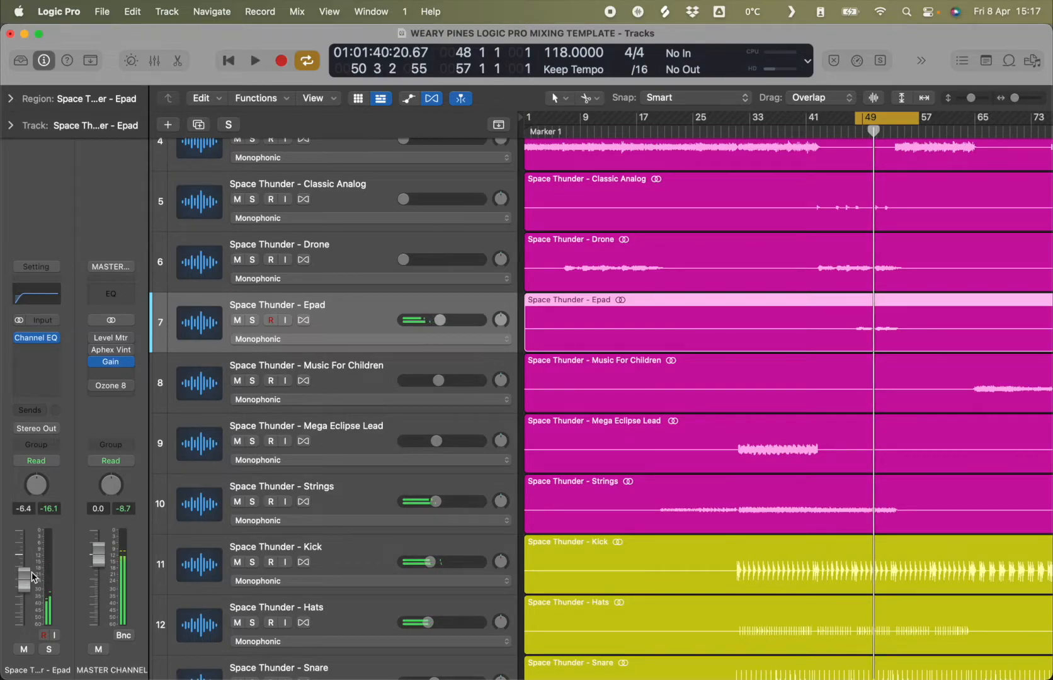
drag(33, 576, 21, 522)
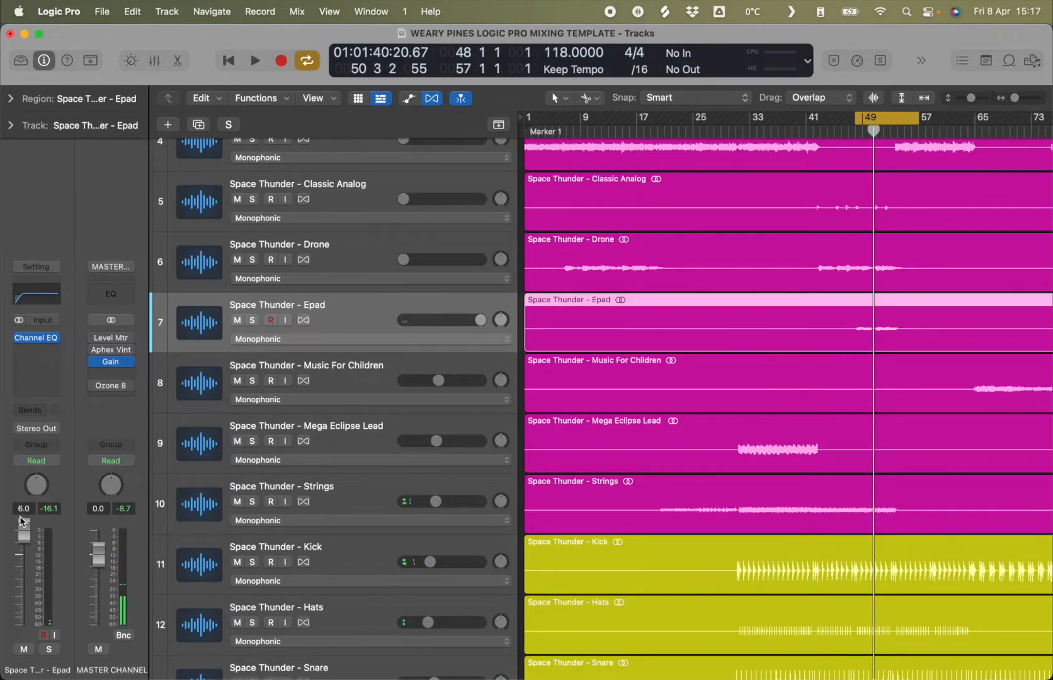
key(space)
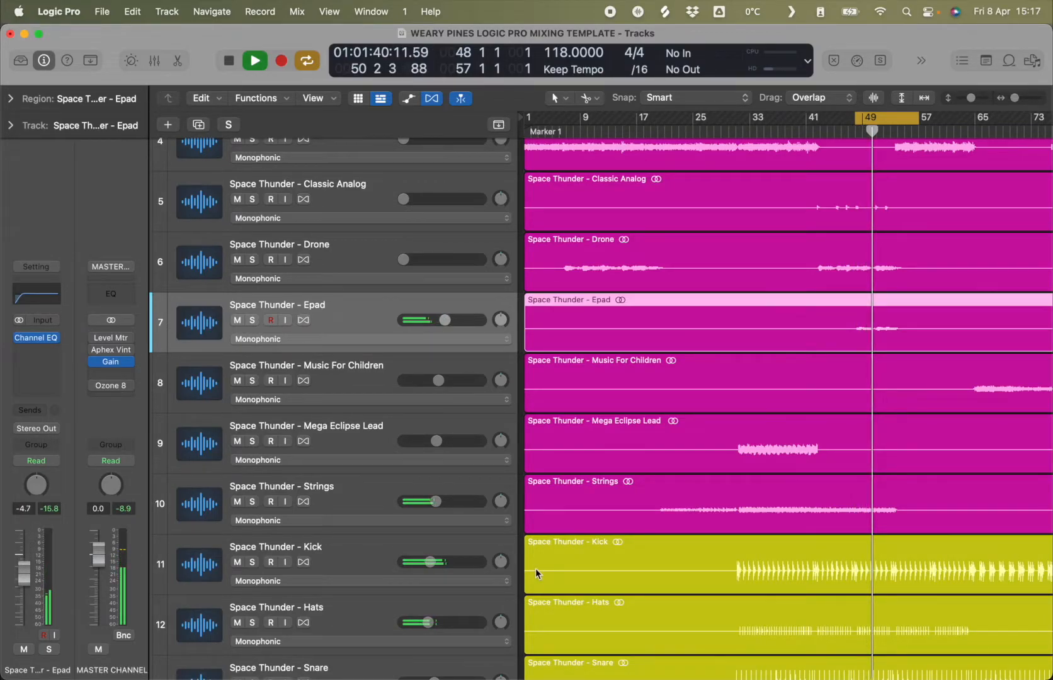
- Select the Drone track and set its volume to -2.0 dB while the loop plays, ending with playback stopped
key(space)
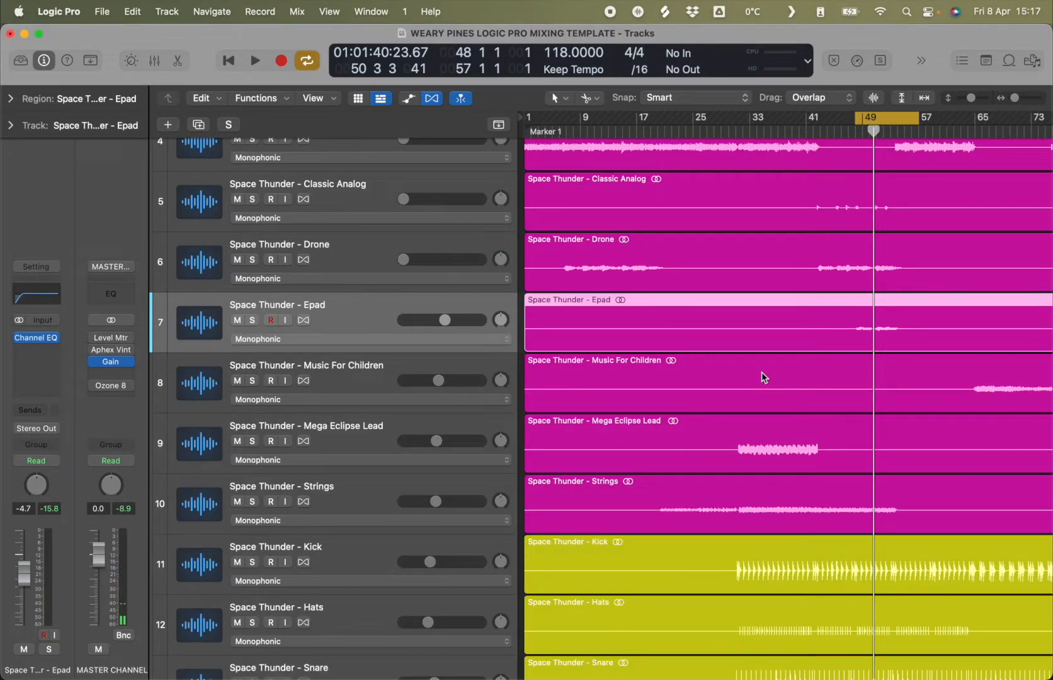
click(366, 263)
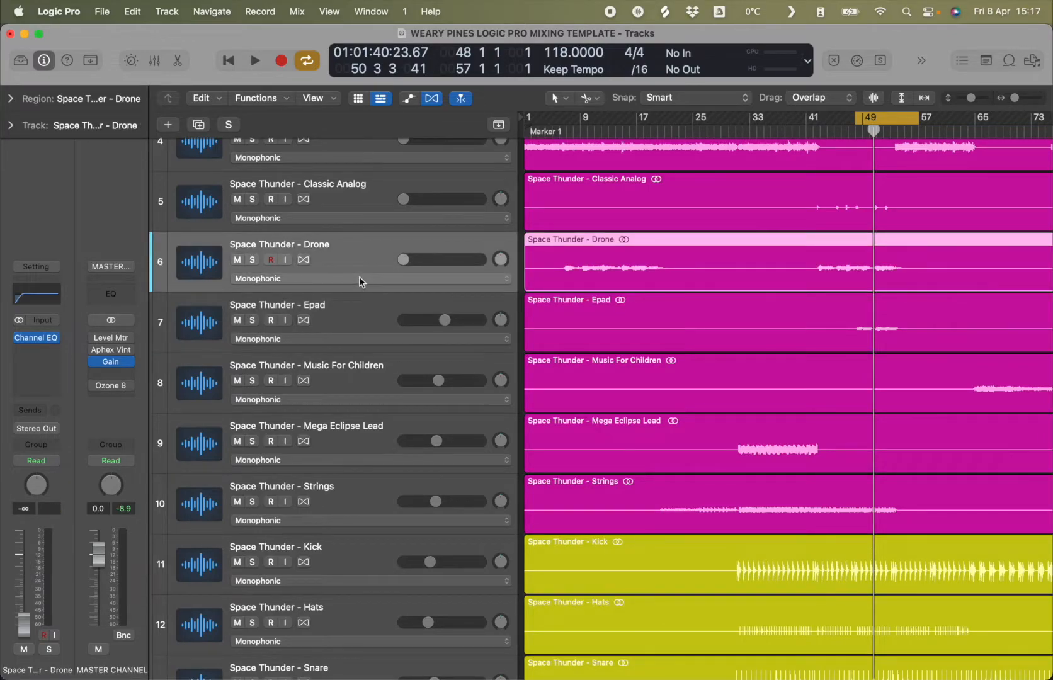
key(space)
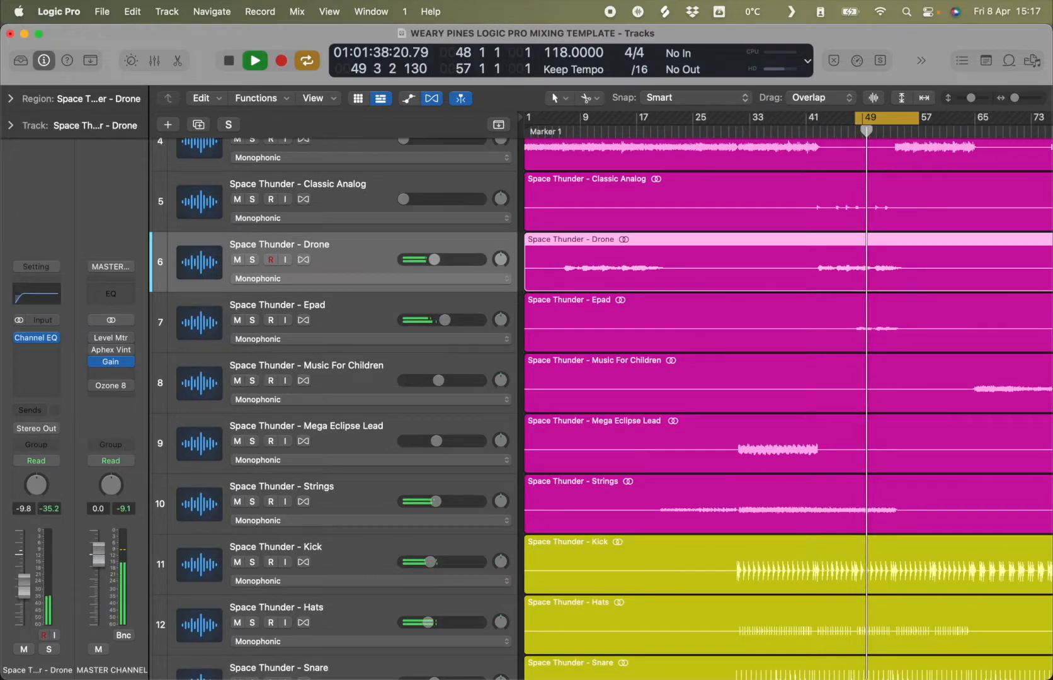
drag(24, 578, 25, 540)
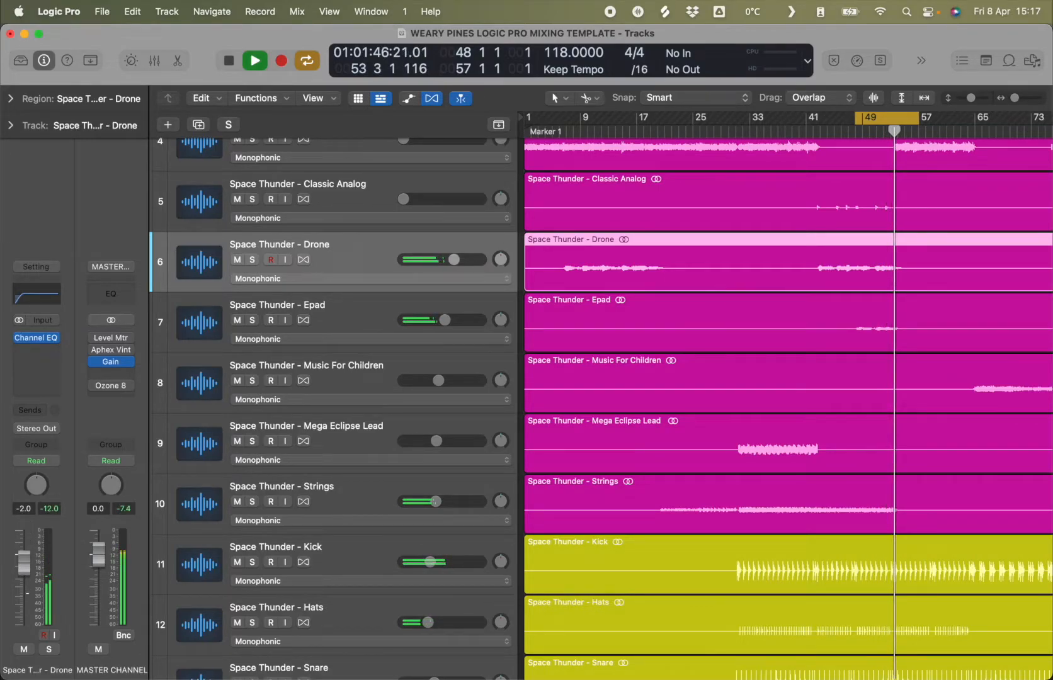
key(space)
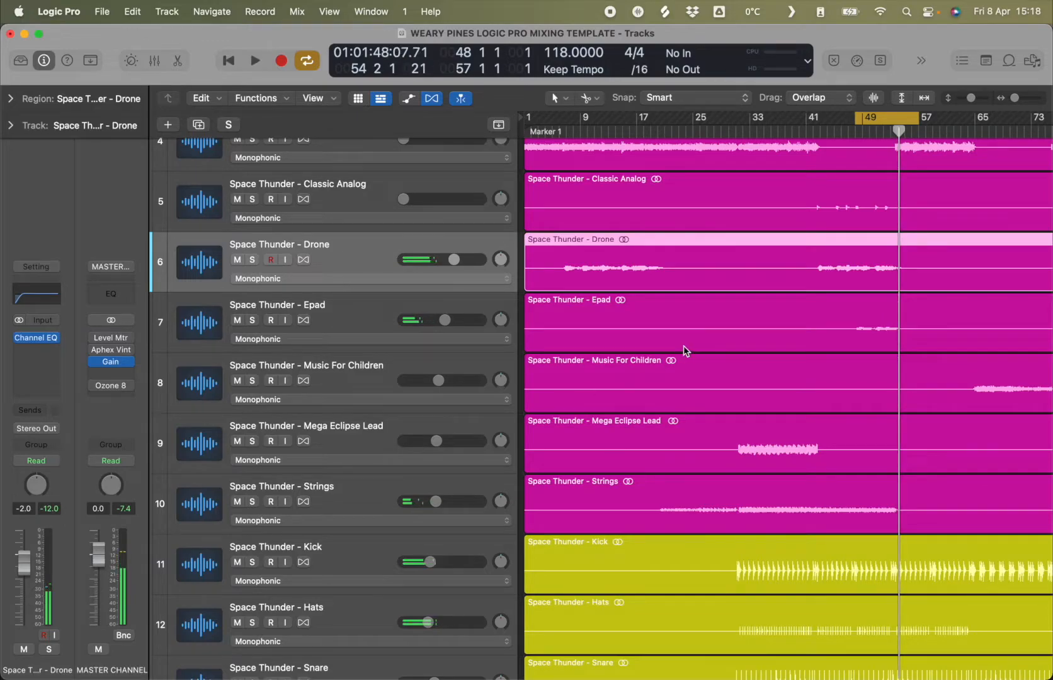
- Loop bars 7 to 16 and raise the Drone track's Channel EQ low-cut frequency to 107 Hz during playback
drag(890, 119, 604, 154)
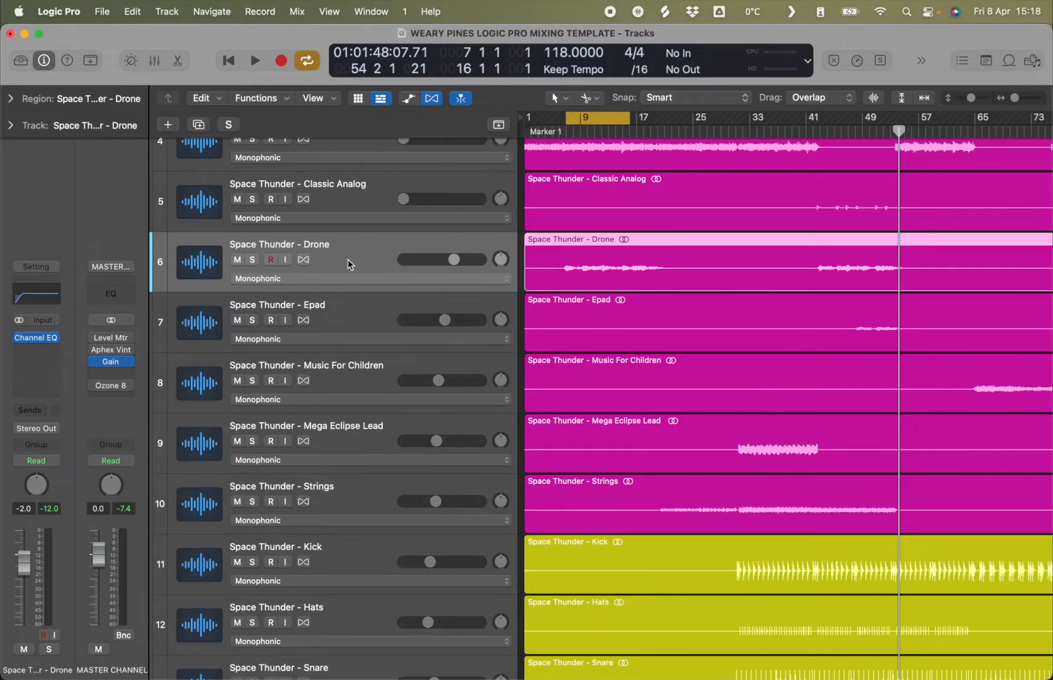
key(space)
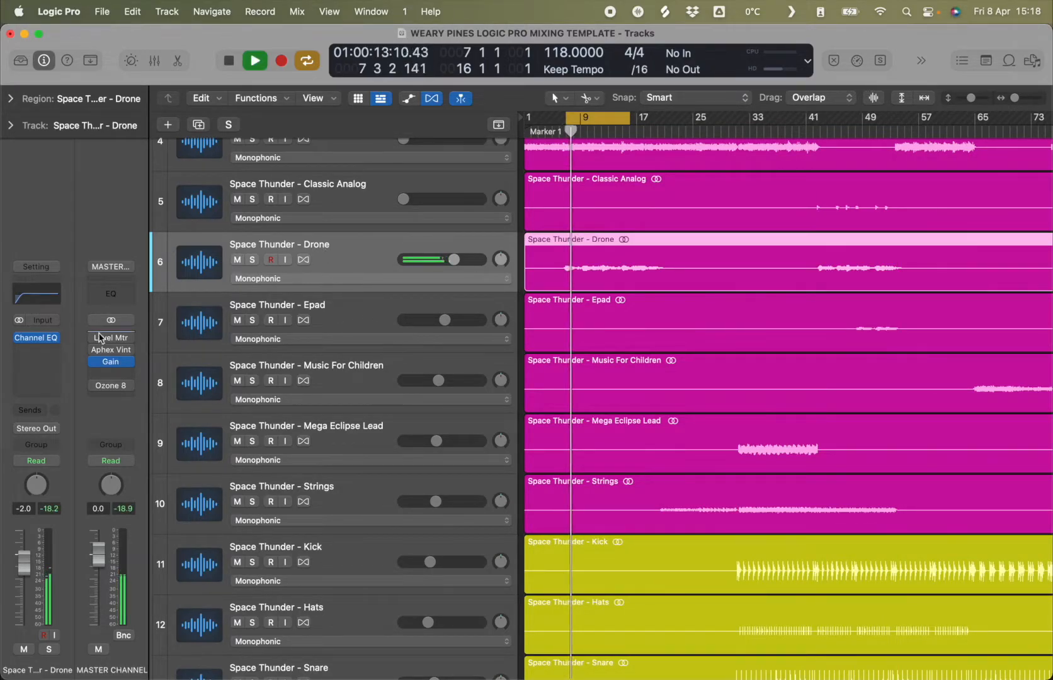
click(36, 297)
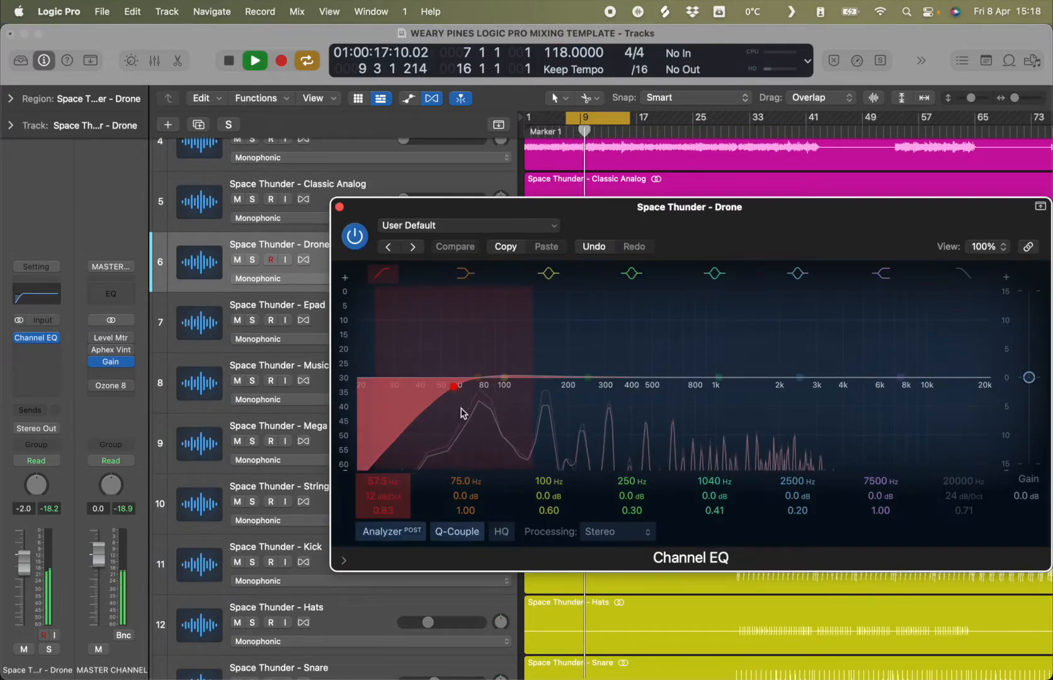
drag(461, 384, 508, 382)
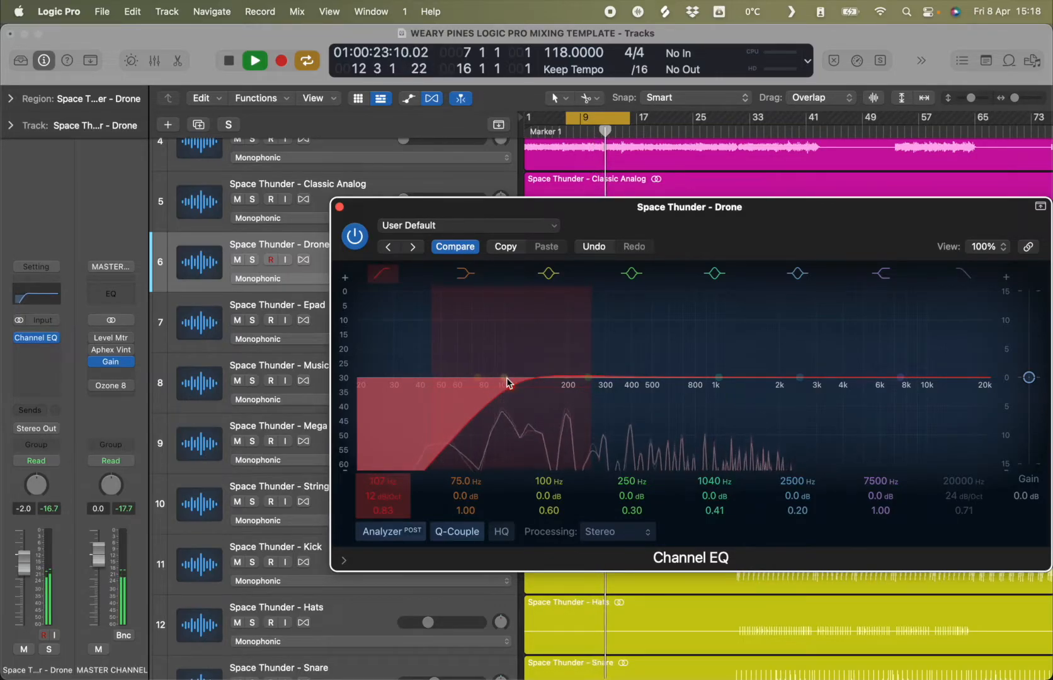
key(super+w)
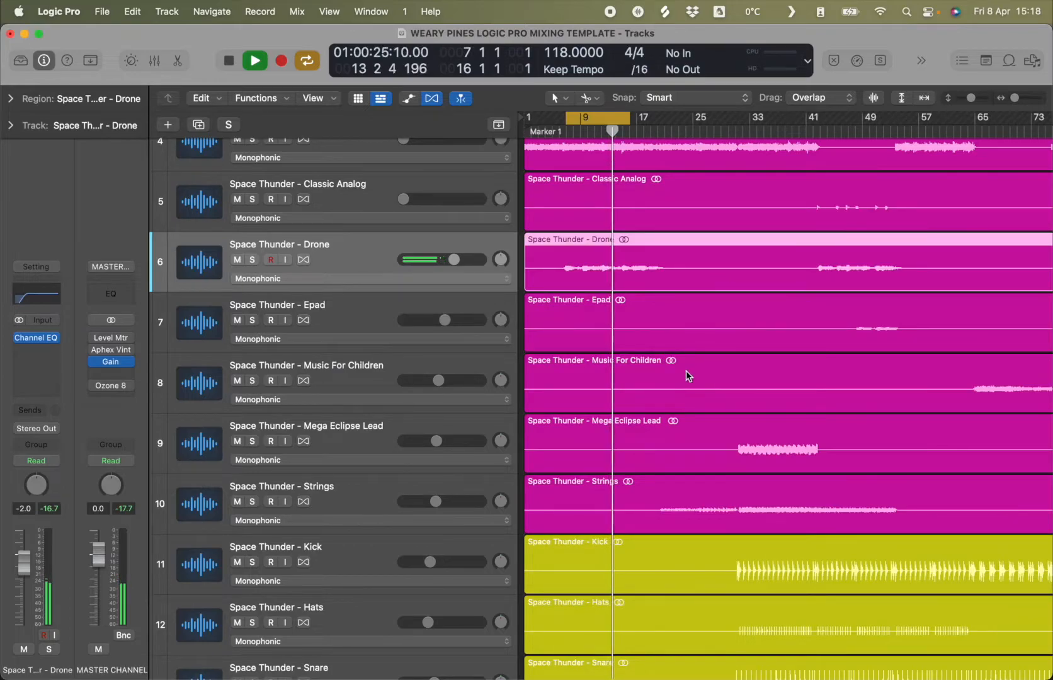
key(space)
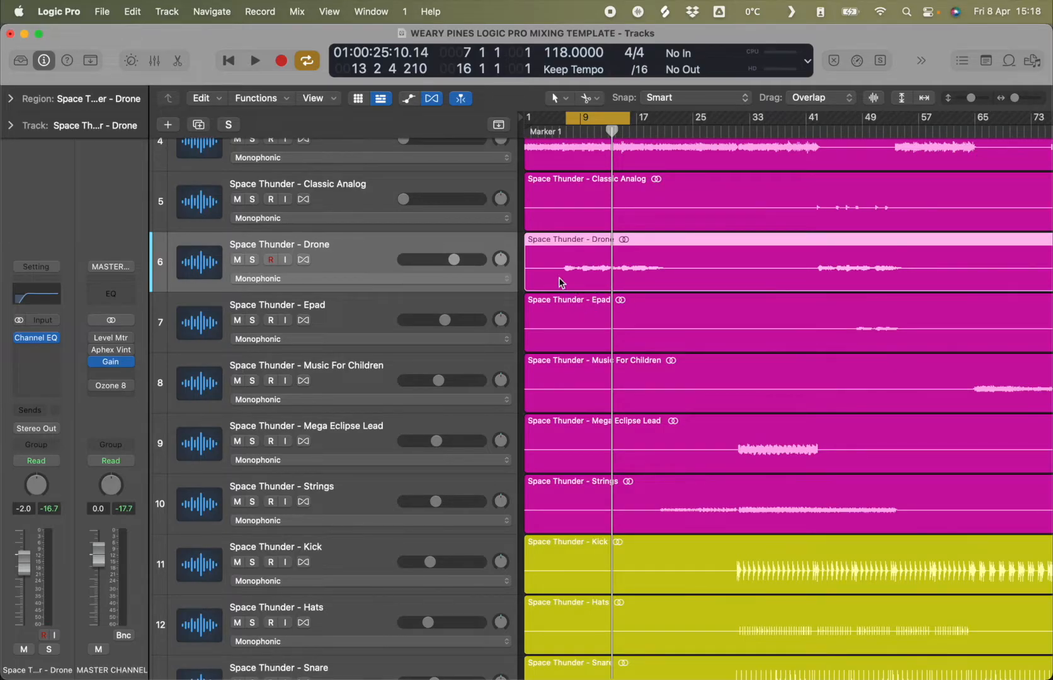
- Replay the loop and set the Drone track's volume to -2.9 dB
scroll(550, 269, up, 5)
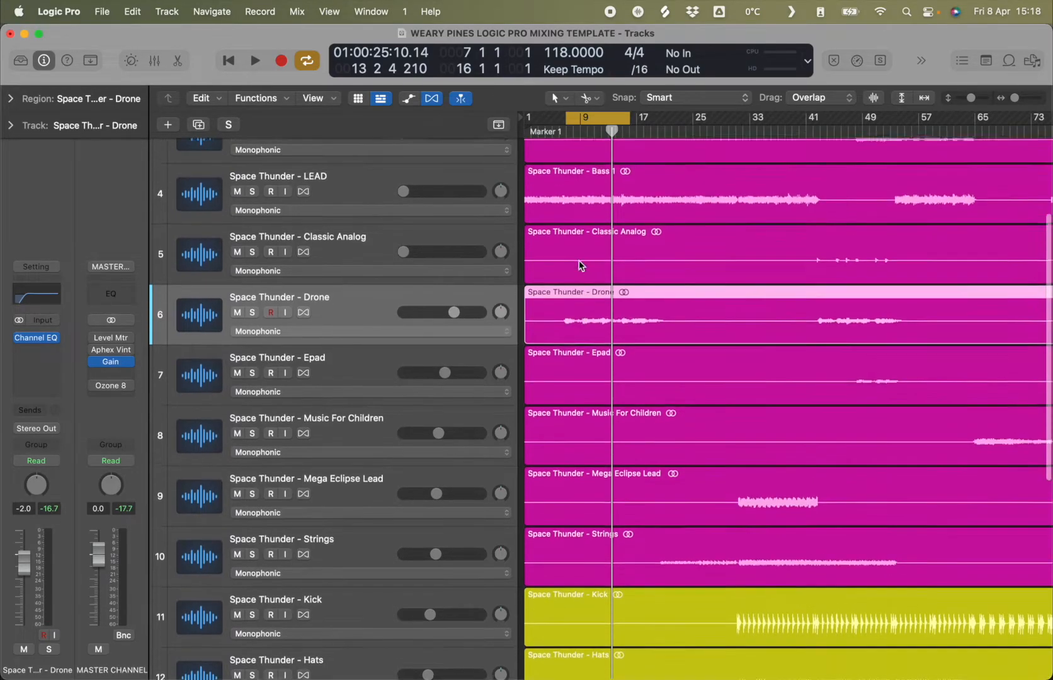
scroll(556, 381, up, 2)
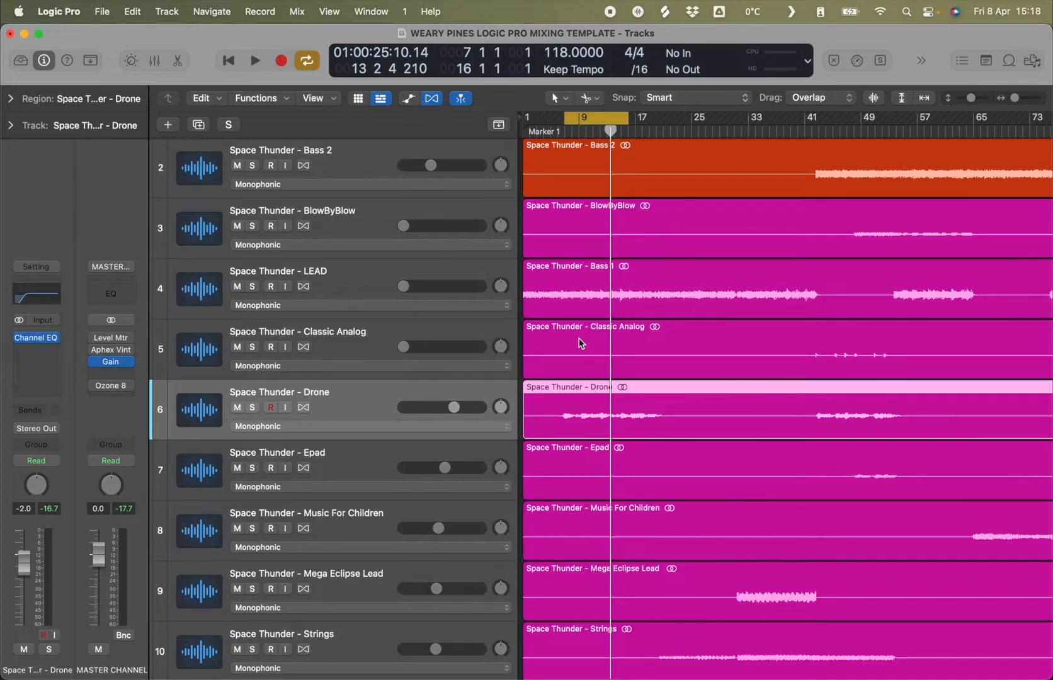
scroll(556, 286, up, 3)
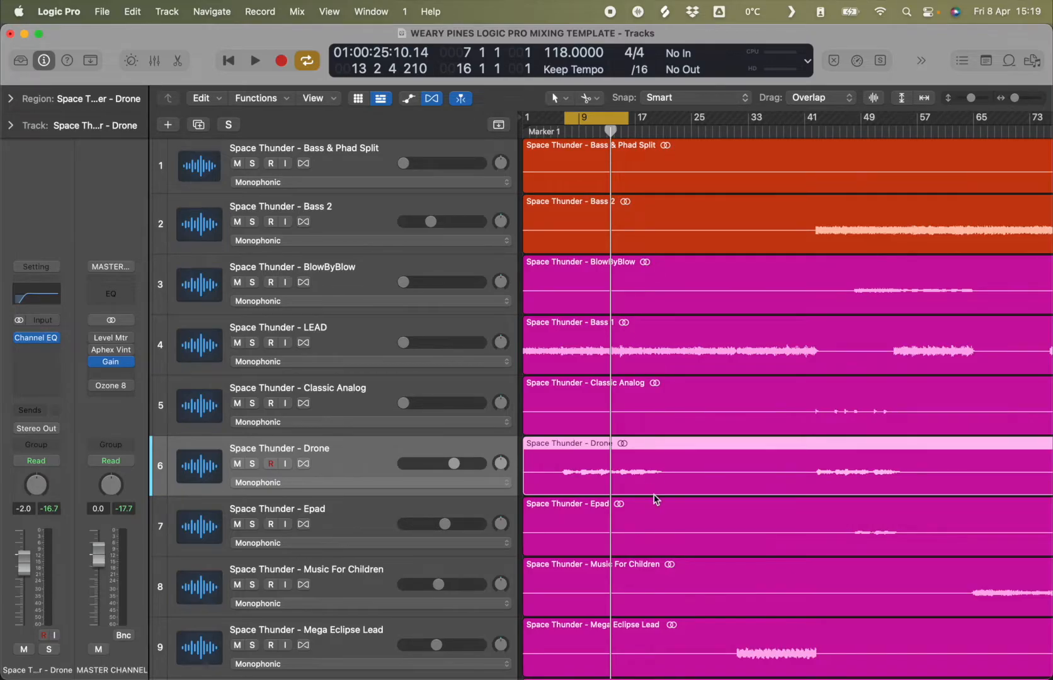
scroll(653, 498, down, 5)
key(space)
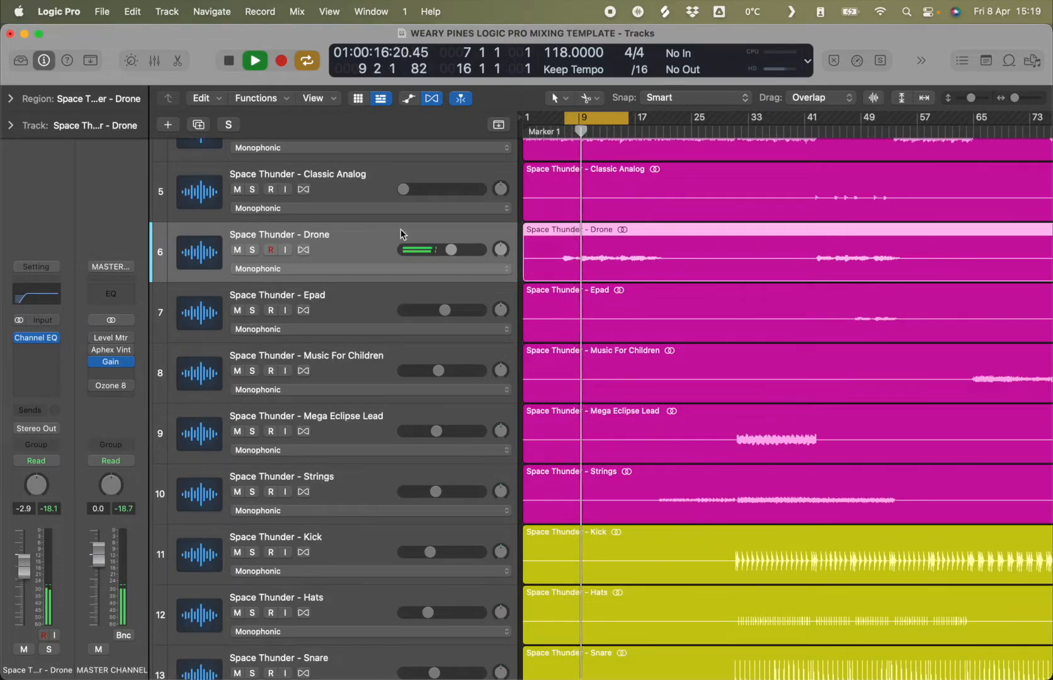
scroll(401, 234, up, 3)
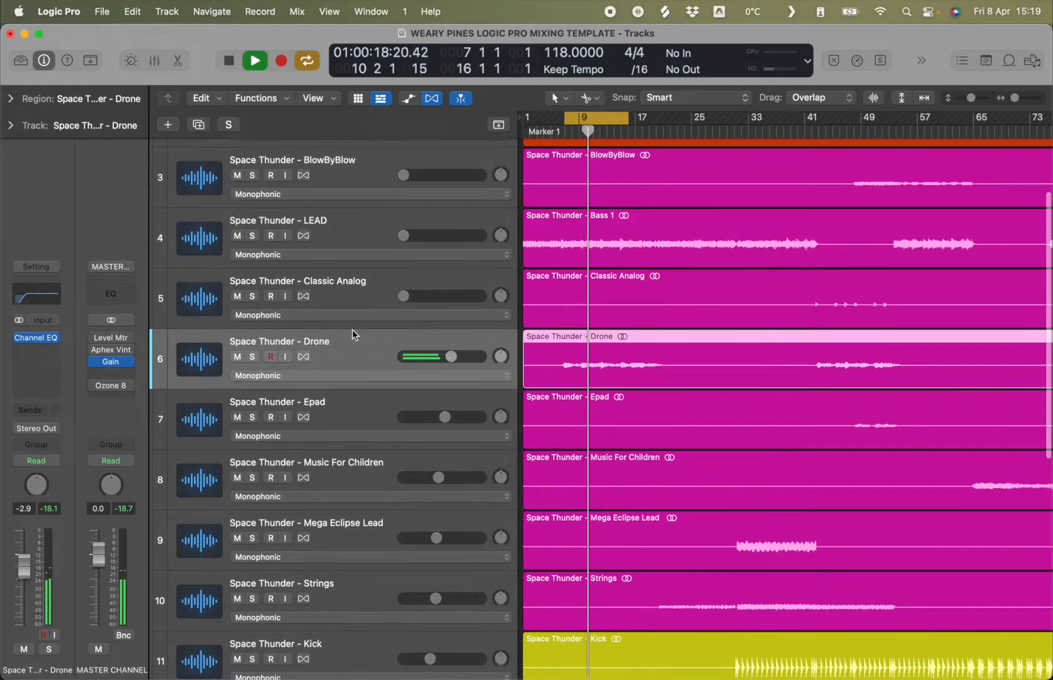
- Select the Classic Analog track, move the cycle range to bars 43 to 52, and restart playback with its volume raised to 6.0 dB
key(Down)
key(Down)
key(Up)
key(Up)
key(Up)
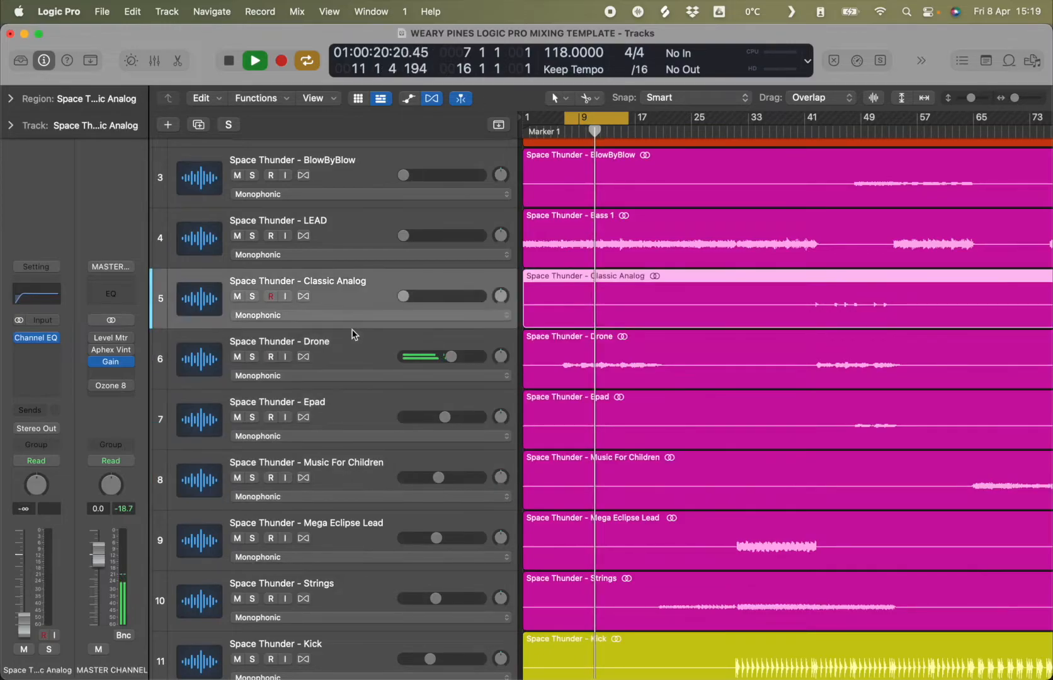
key(space)
drag(599, 118, 850, 124)
key(space)
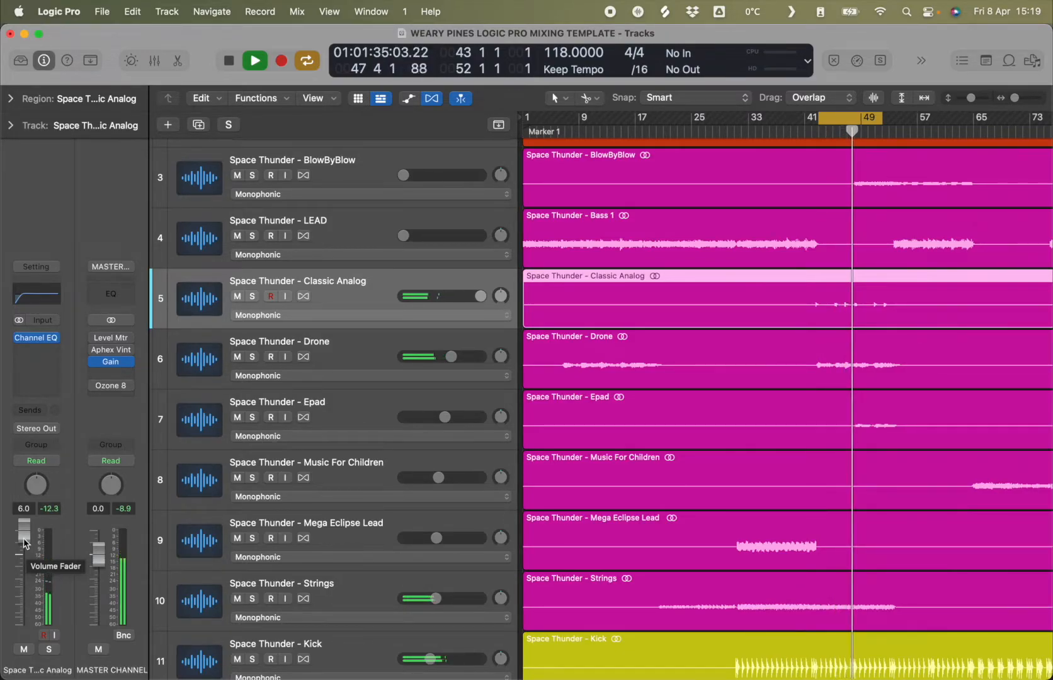
- Set the Classic Analog track's volume to 0.0 dB, soloing it temporarily to check its level
drag(25, 542, 25, 623)
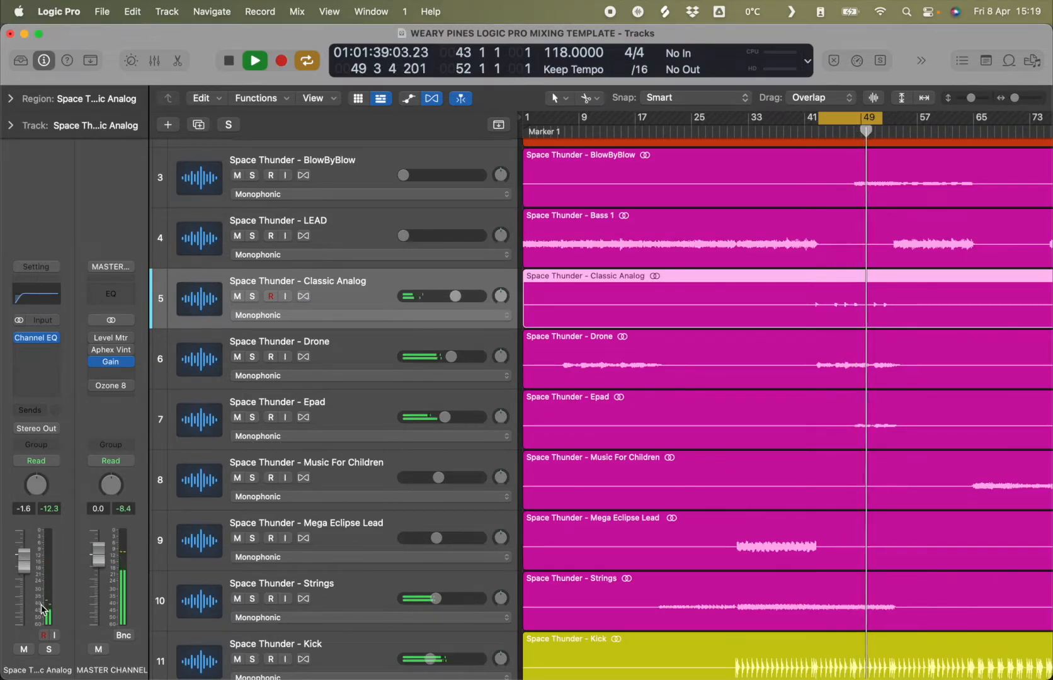
click(48, 649)
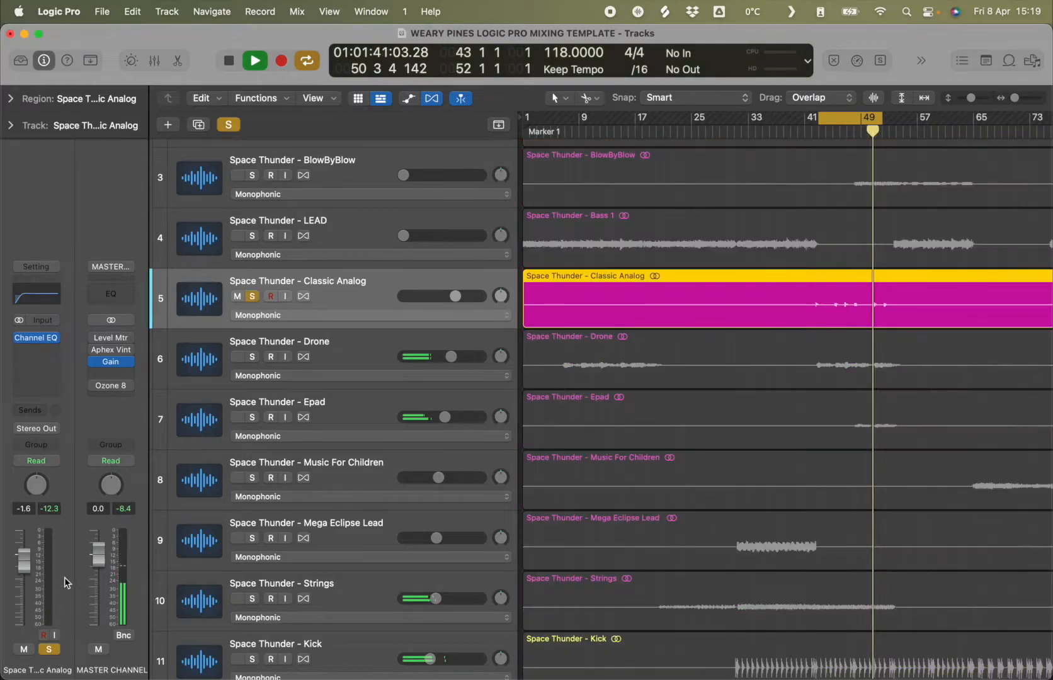
drag(24, 569, 22, 557)
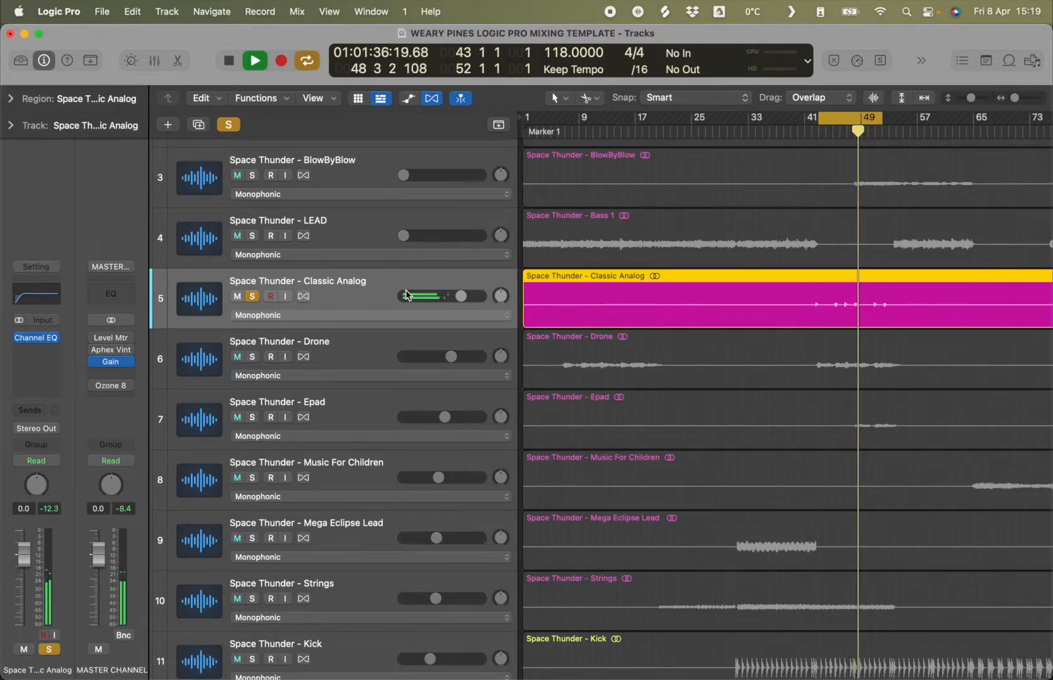
click(252, 296)
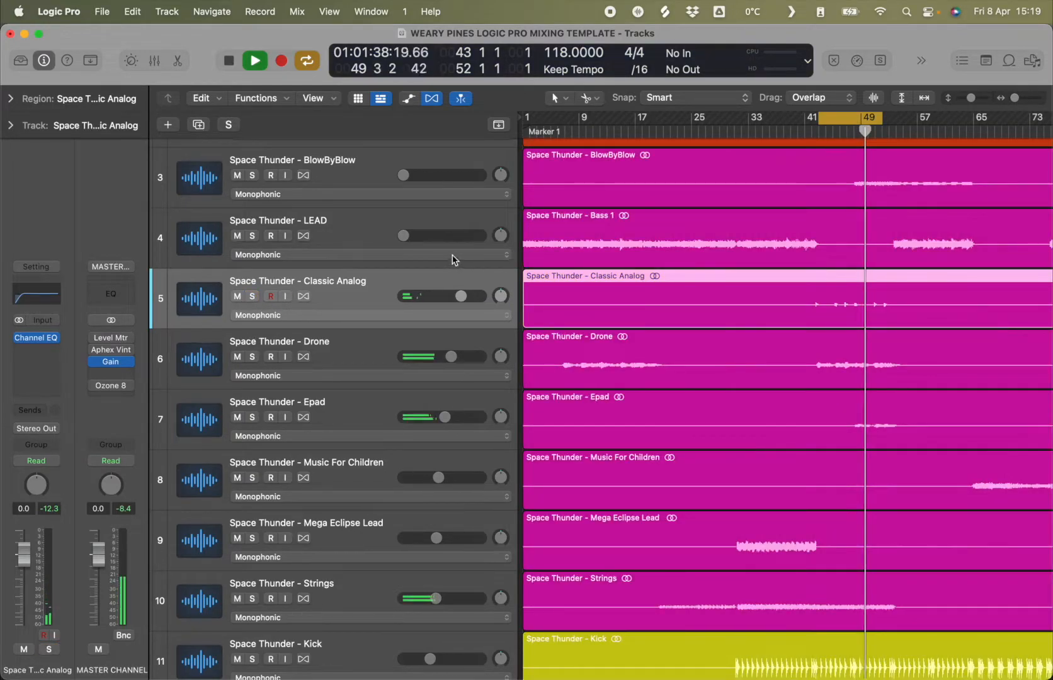
- Select the LEAD track, move the cycle range to bars 31 to 40, and stop playback
click(369, 231)
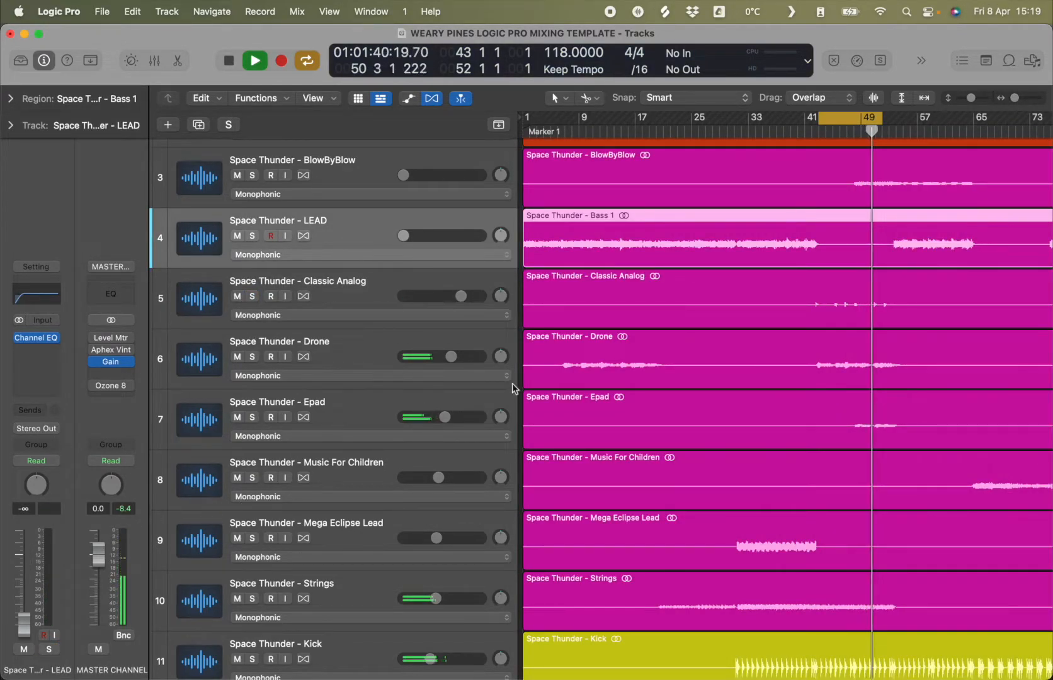
drag(807, 120, 722, 120)
key(space)
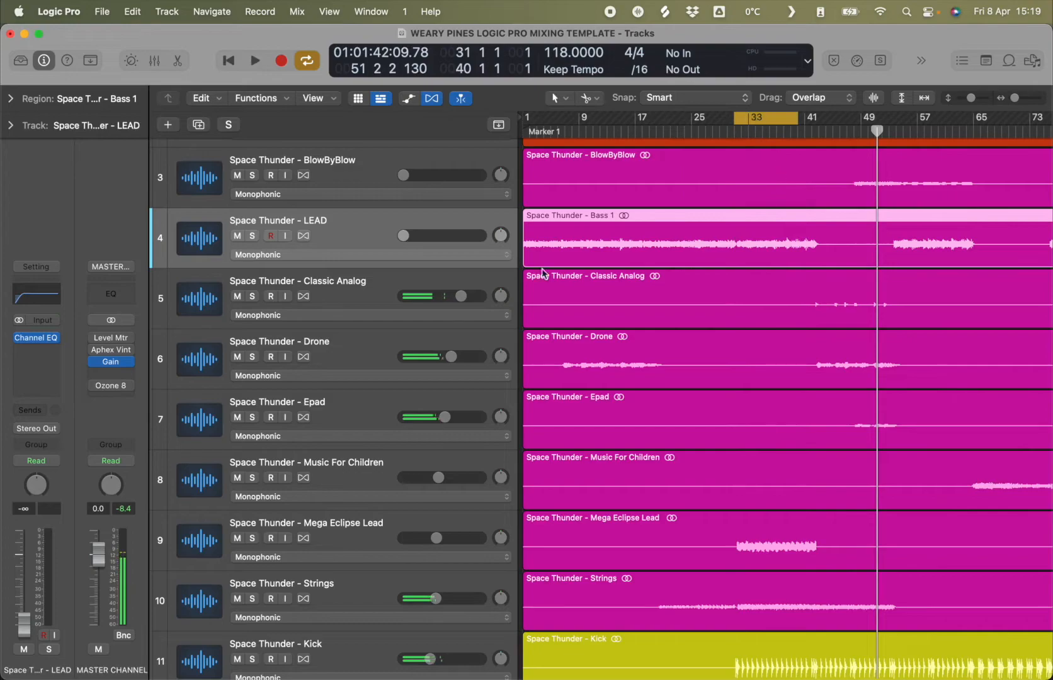
- Set the LEAD track's volume to 0.9 dB during playback and solo the track, ending with playback stopped
drag(24, 626, 24, 583)
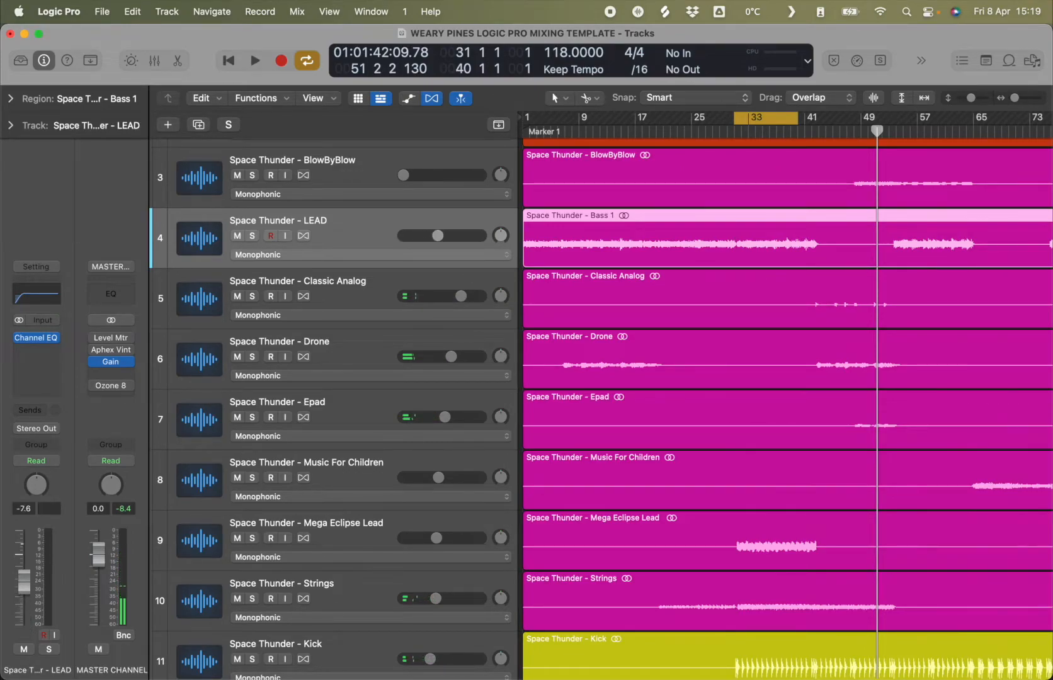
key(space)
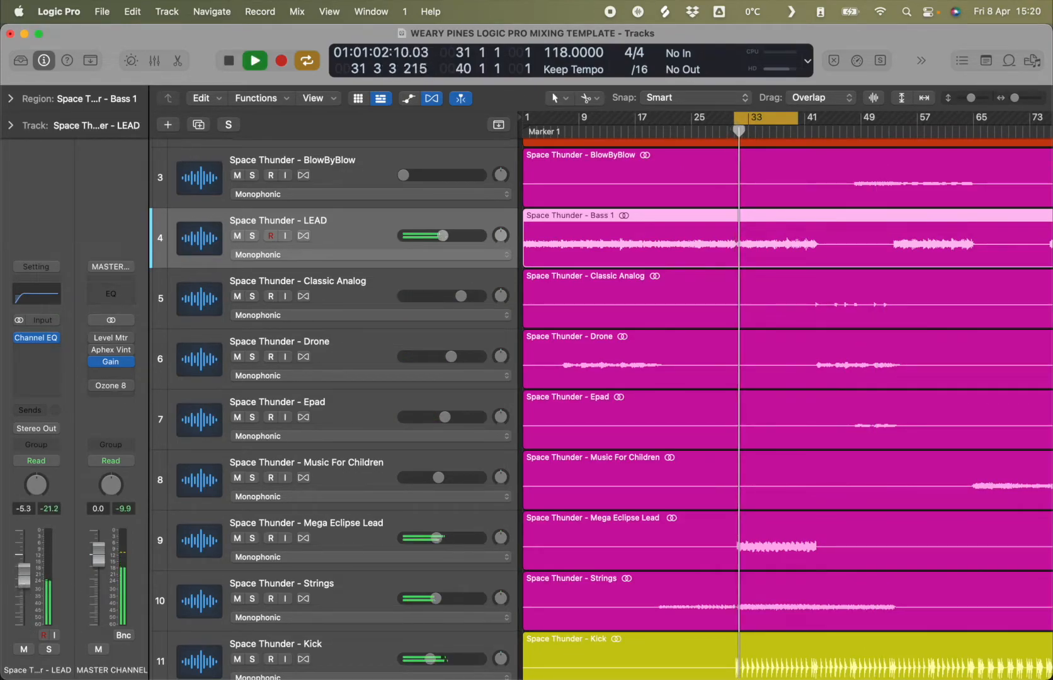
mouse_move(24, 566)
mouse_down()
mouse_move(24, 530)
mouse_move(24, 551)
mouse_up()
click(49, 649)
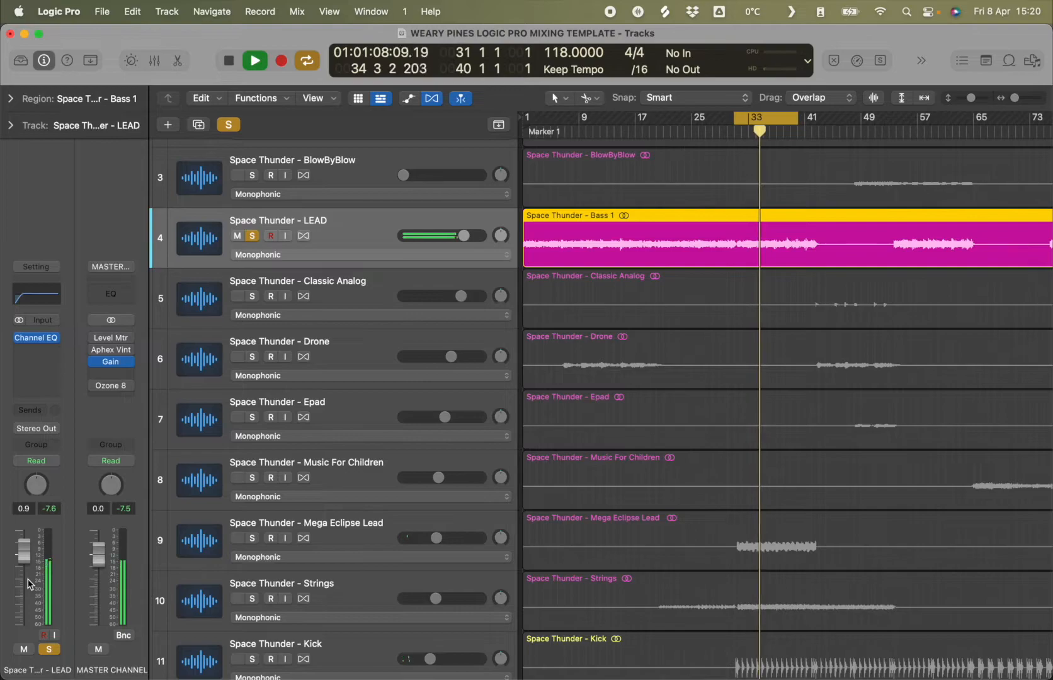
key(space)
- Recolor the Bass 1 region on the LEAD track red
scroll(754, 239, up, 4)
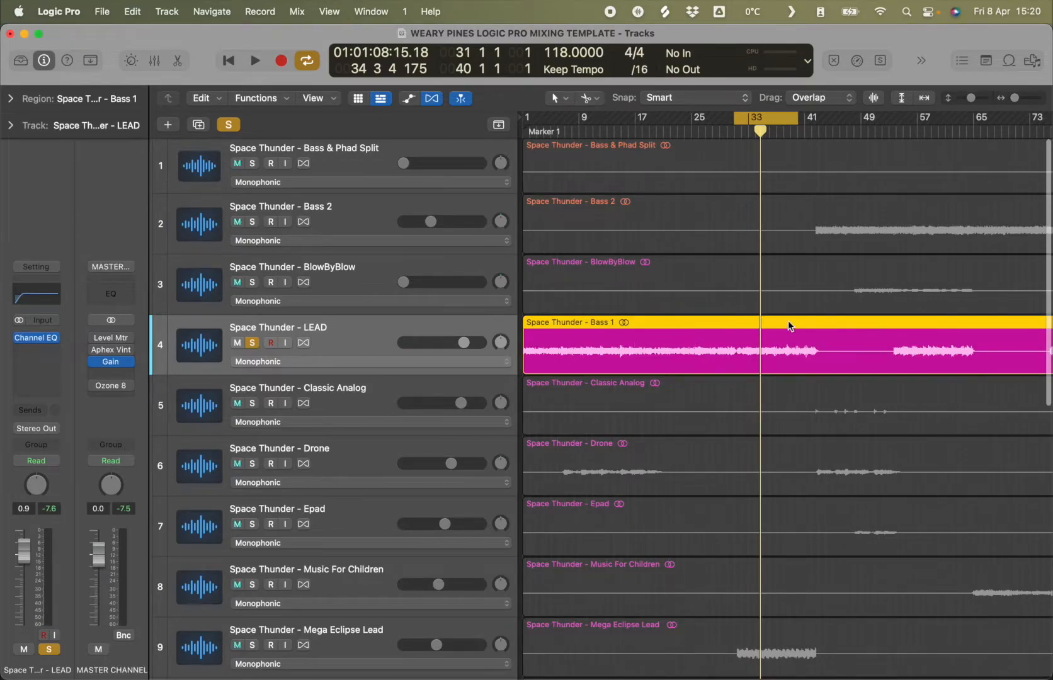
scroll(853, 242, right, 10)
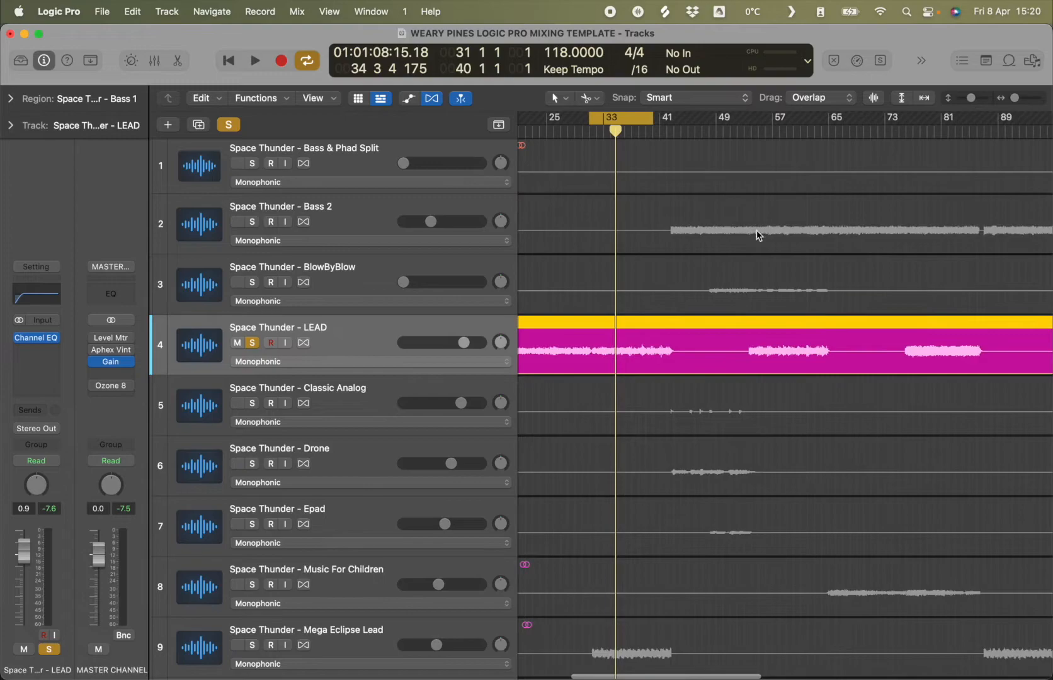
scroll(859, 236, left, 10)
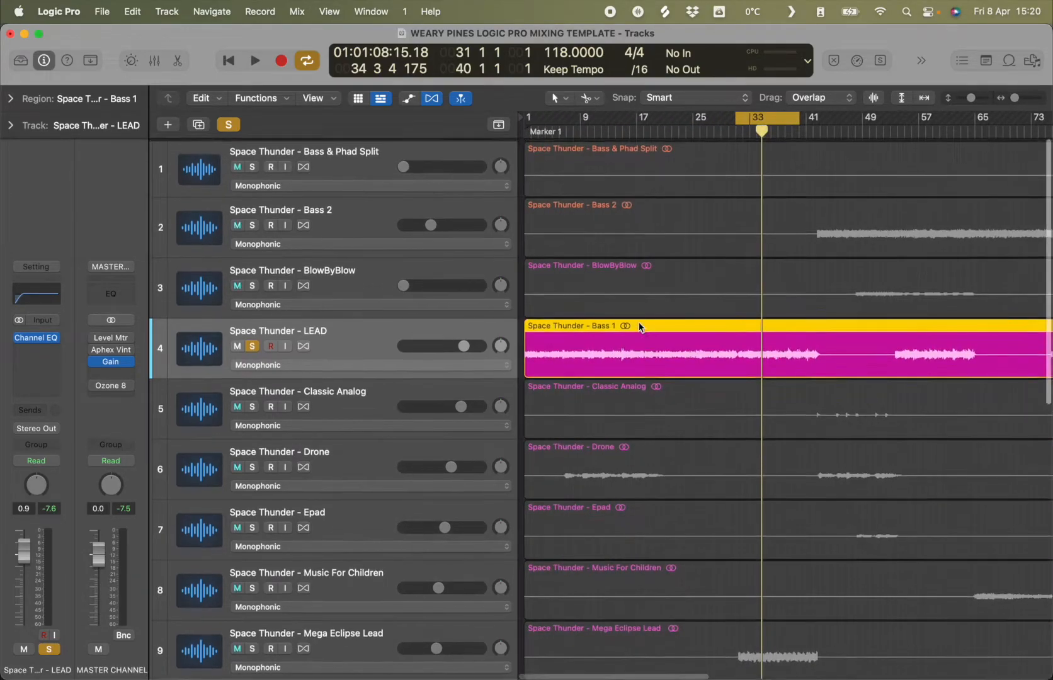
key(alt+c)
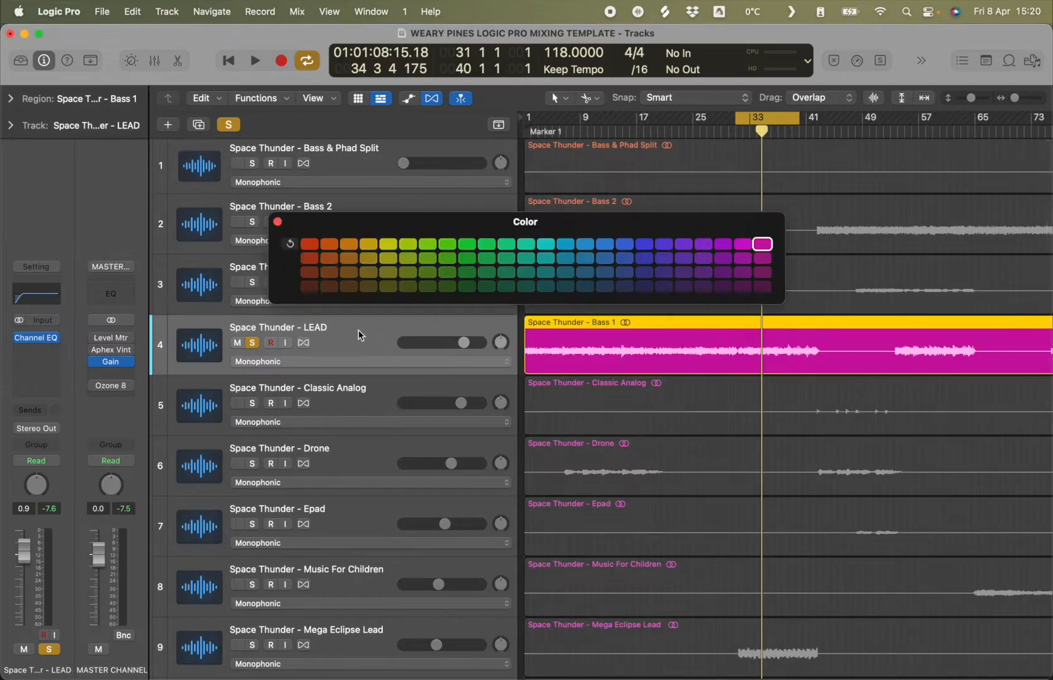
click(308, 244)
click(277, 222)
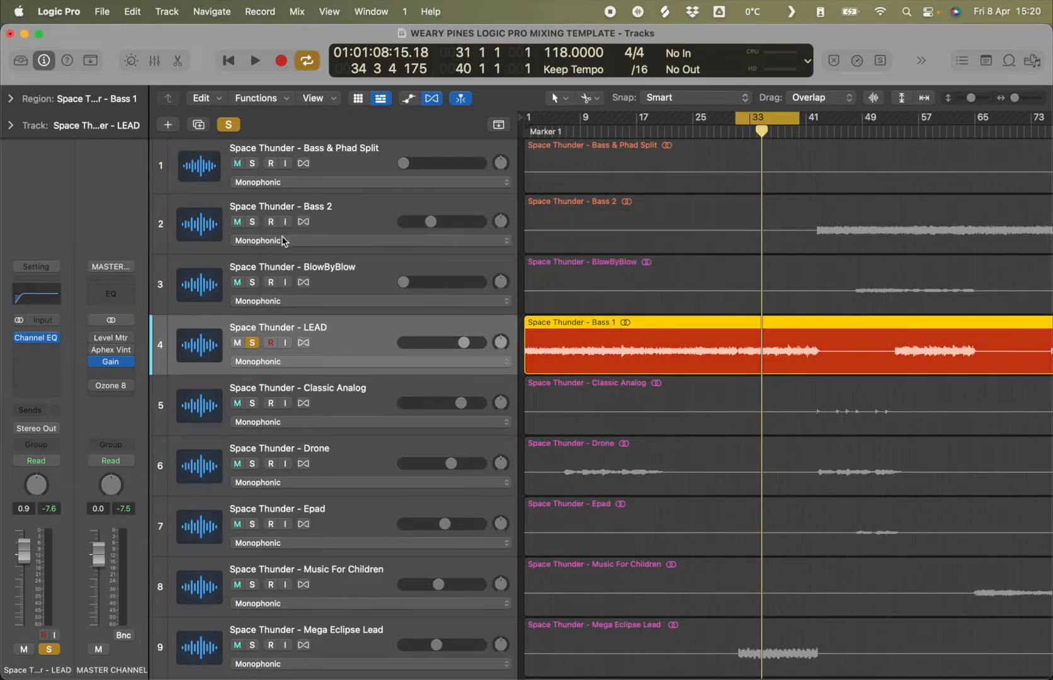
- Rename the LEAD track as "Space Thunder - BASS" and move it to the top of the track list, with the Mixer open
double_click(309, 327)
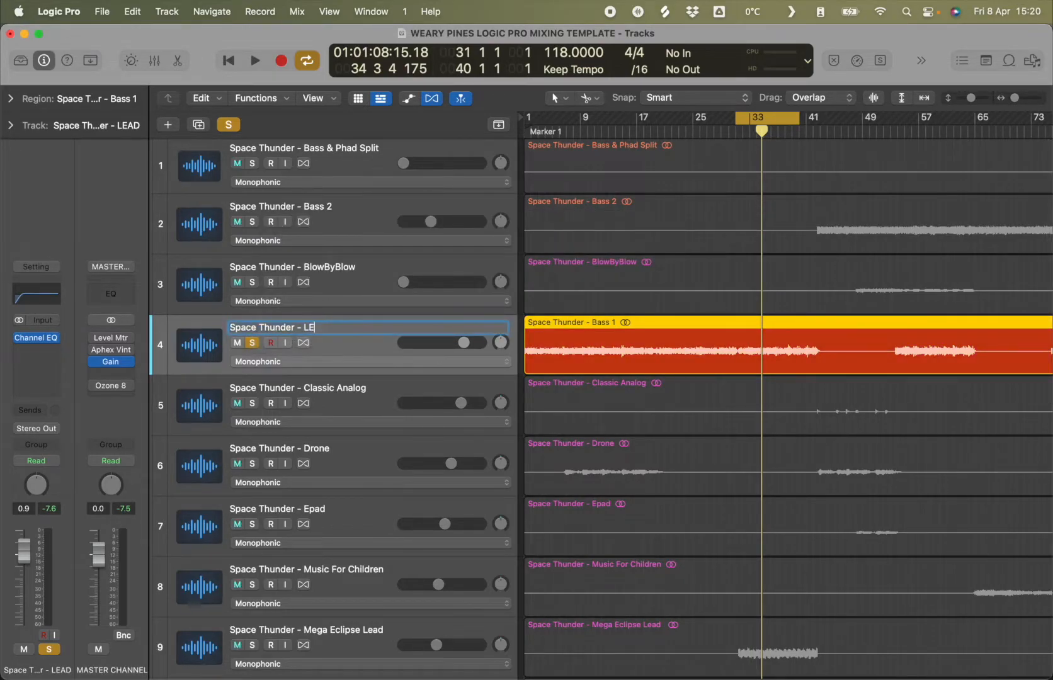
key(Return)
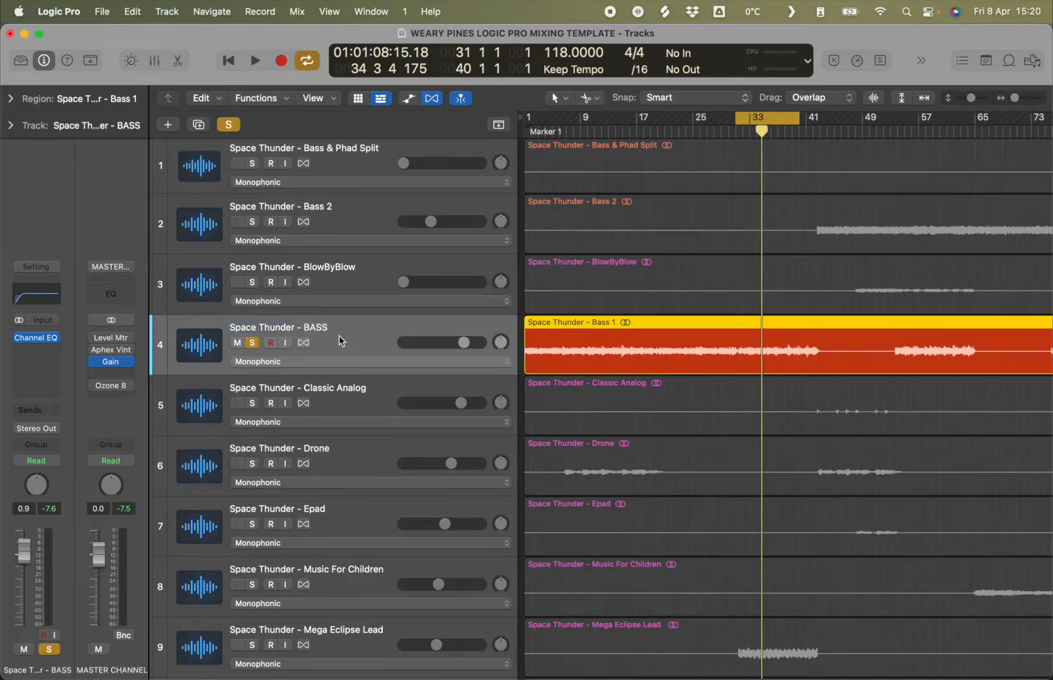
drag(338, 341, 334, 126)
click(151, 57)
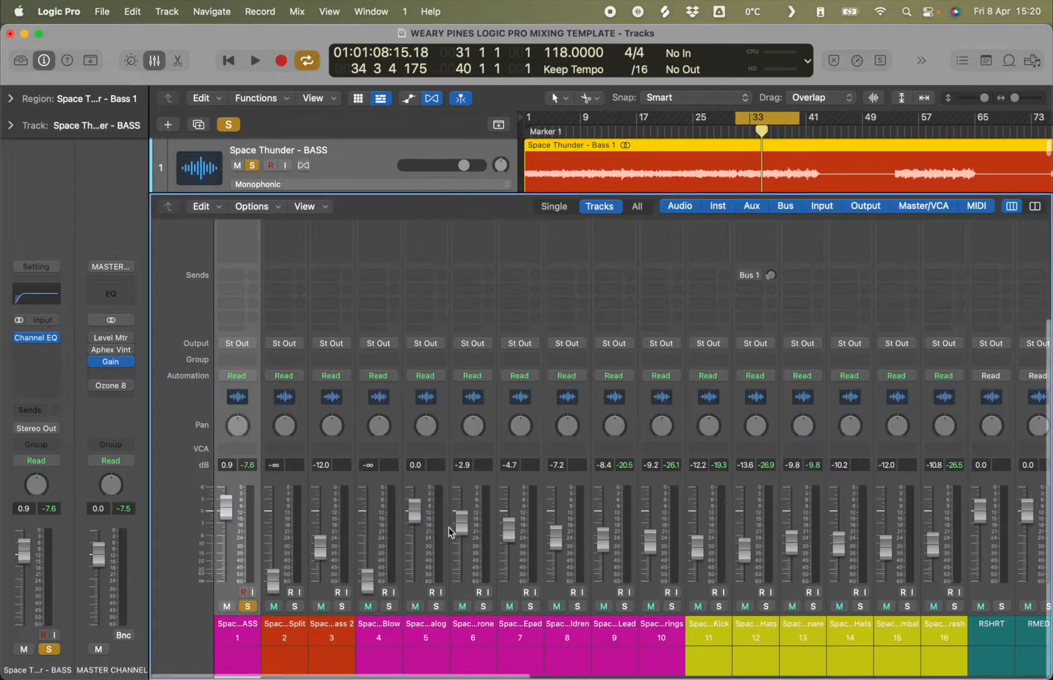
key(alt+cmd+l)
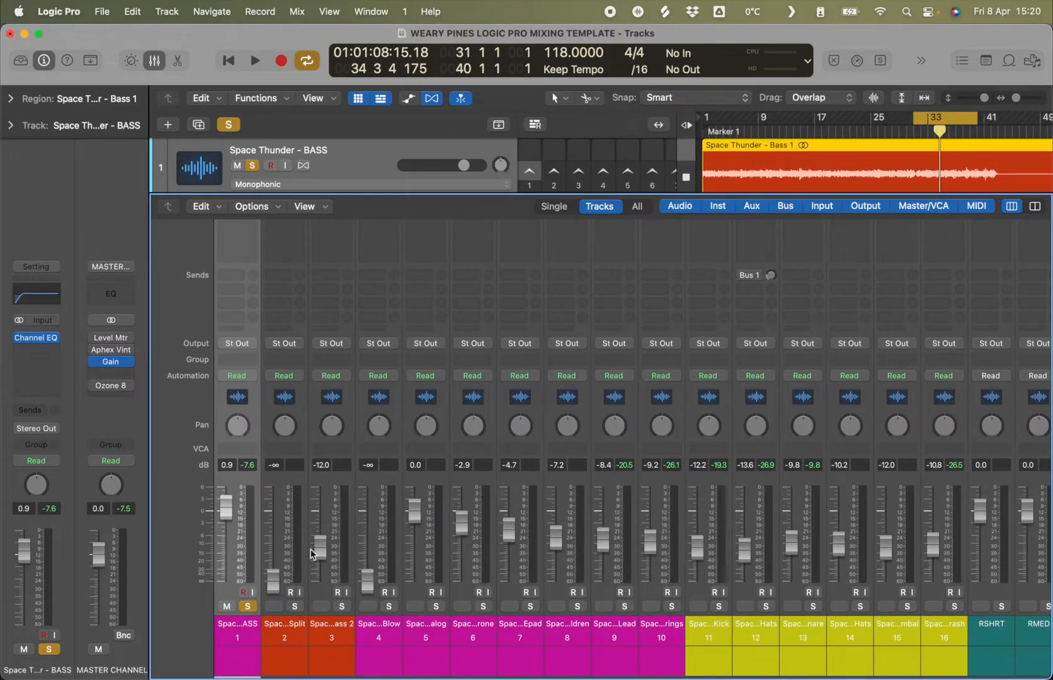
key(super+b)
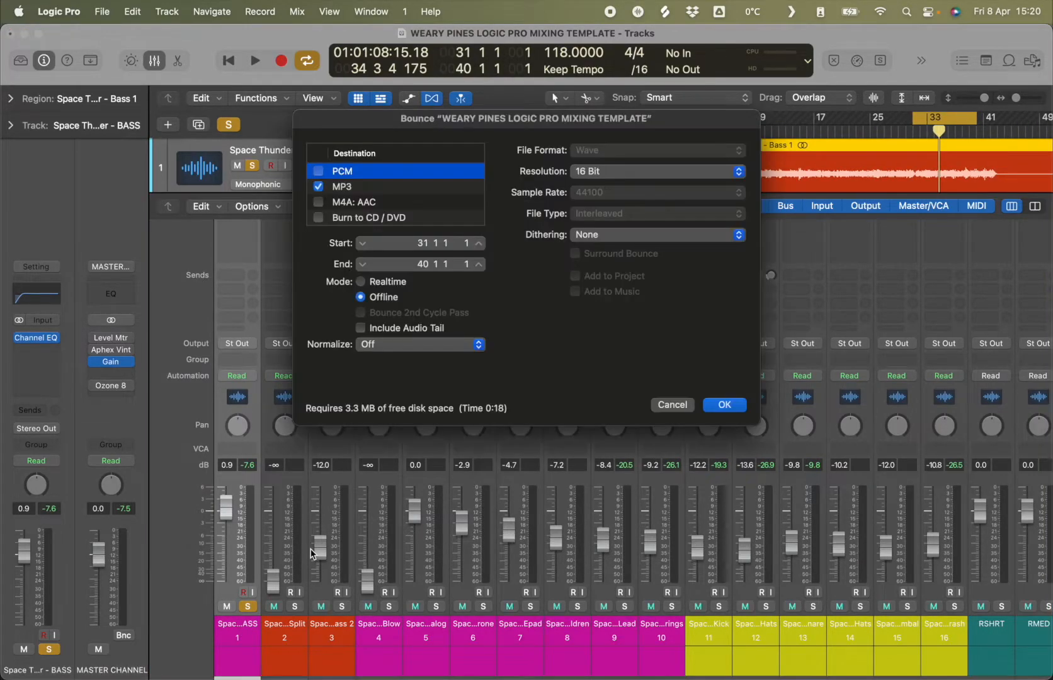
click(672, 404)
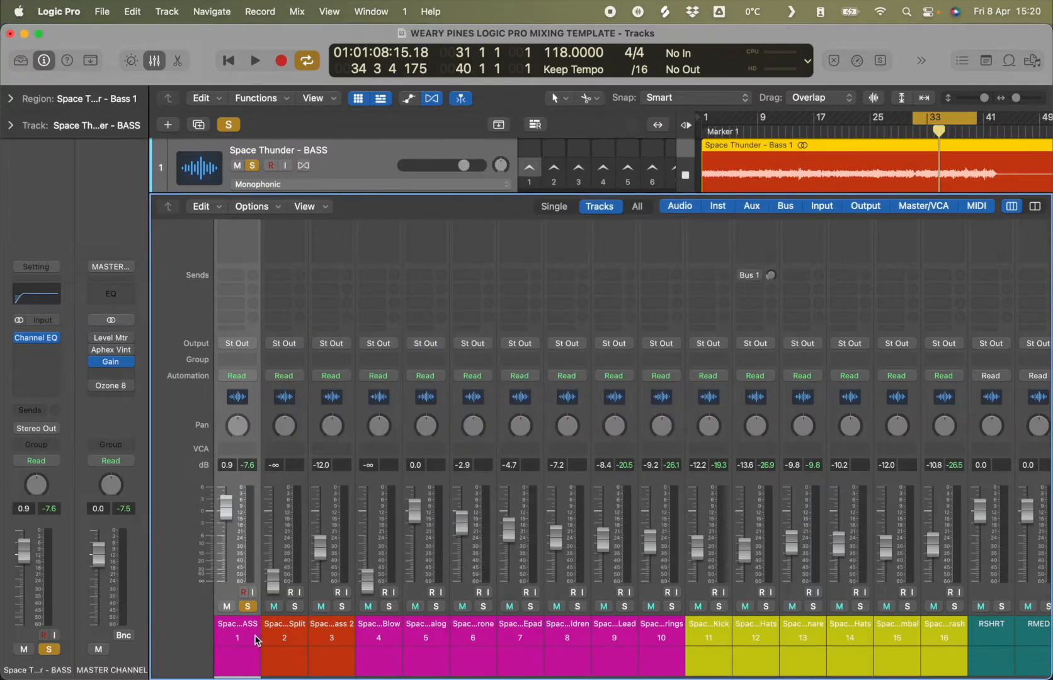
- Recolor the BASS track's channel strip red to match the other bass tracks, and close the Mixer
key(alt+c)
click(305, 243)
click(282, 227)
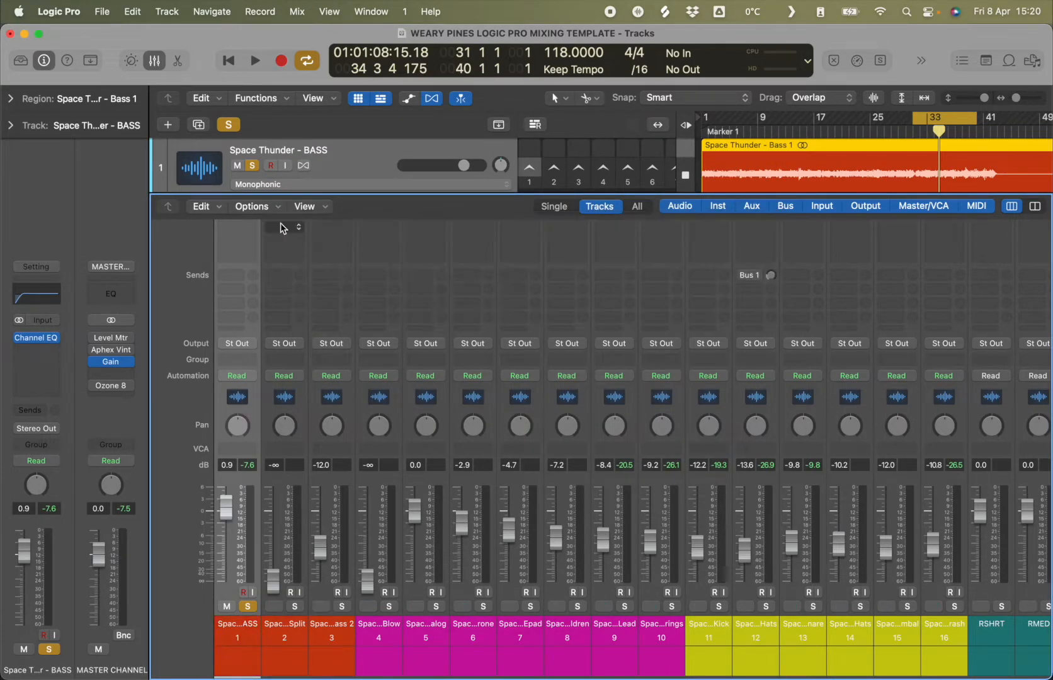
click(157, 57)
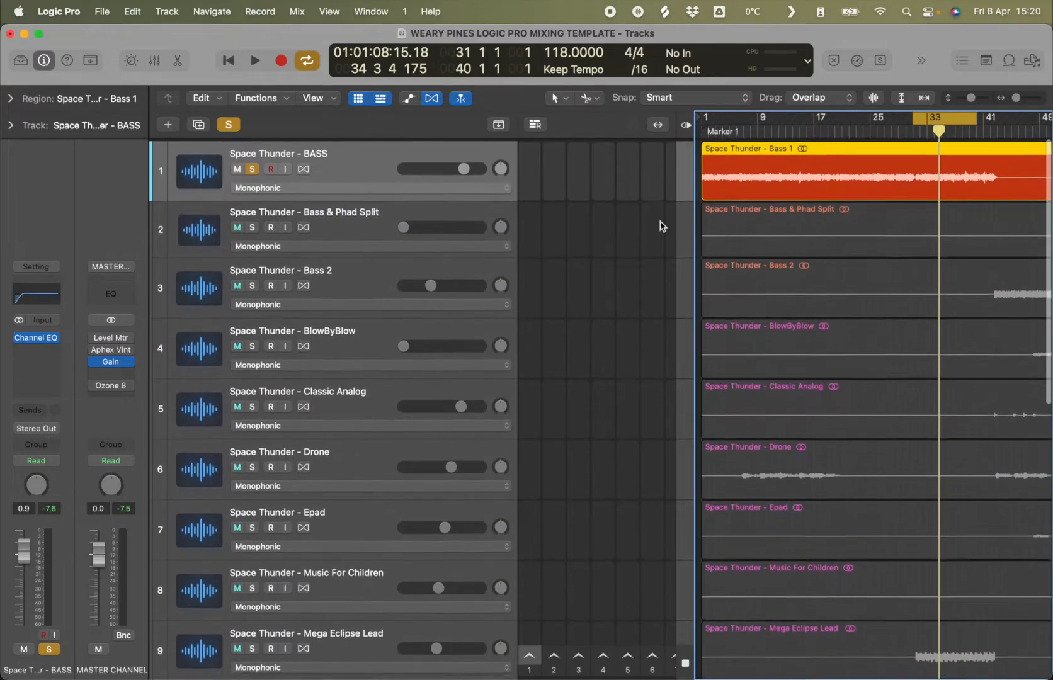
- Set the BASS track's volume to -3.0 dB during playback and turn off its solo
key(z)
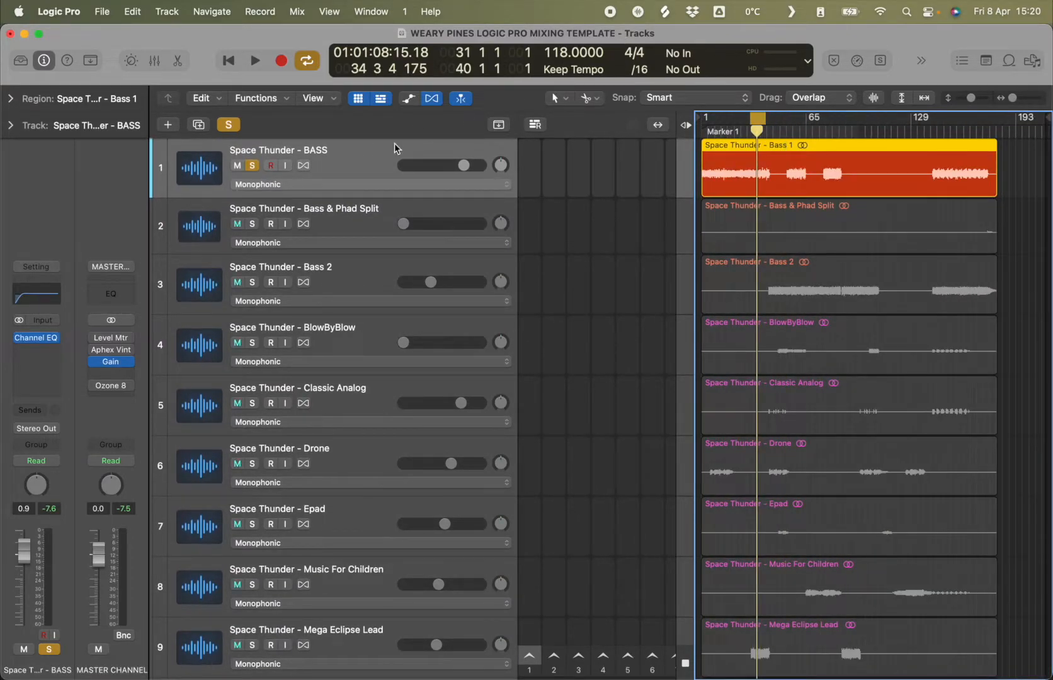
key(space)
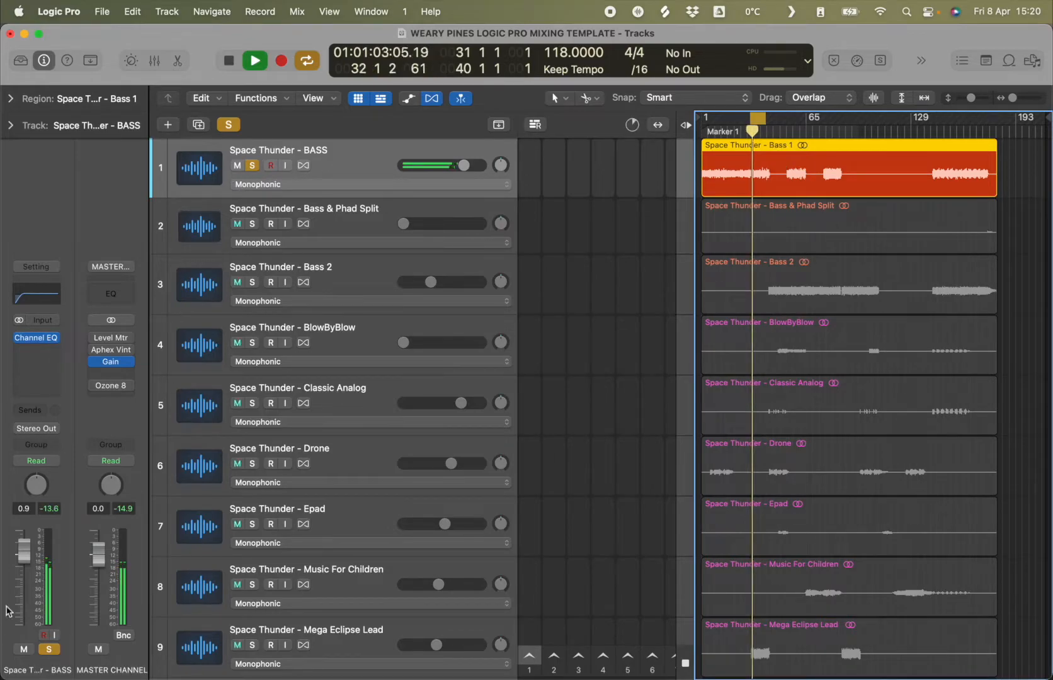
click(253, 166)
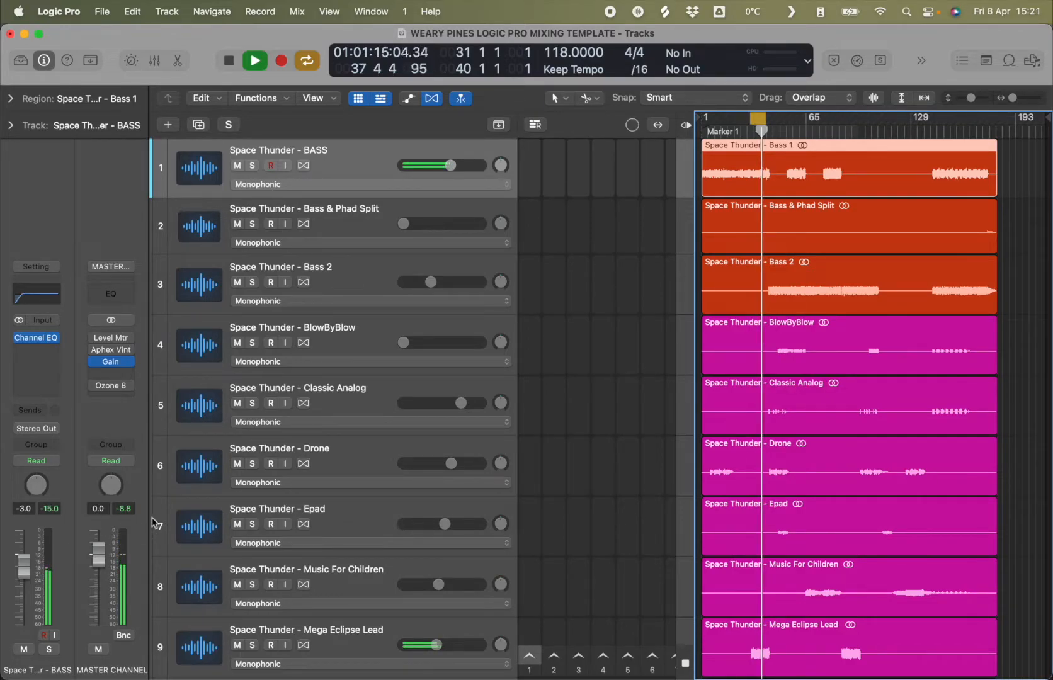
- Solo the Mega Eclipse Lead track, set its volume to -13.0 dB during playback, and turn its solo off again
scroll(492, 384, down, 6)
click(270, 451)
key(Return)
click(271, 451)
key(Return)
click(252, 451)
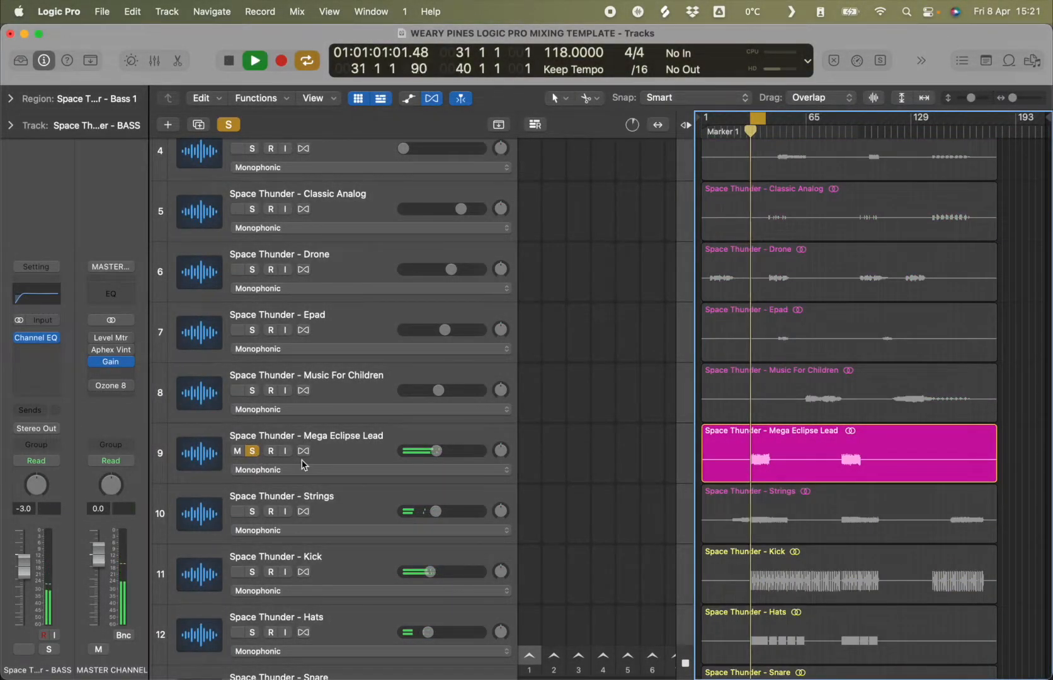
key(space)
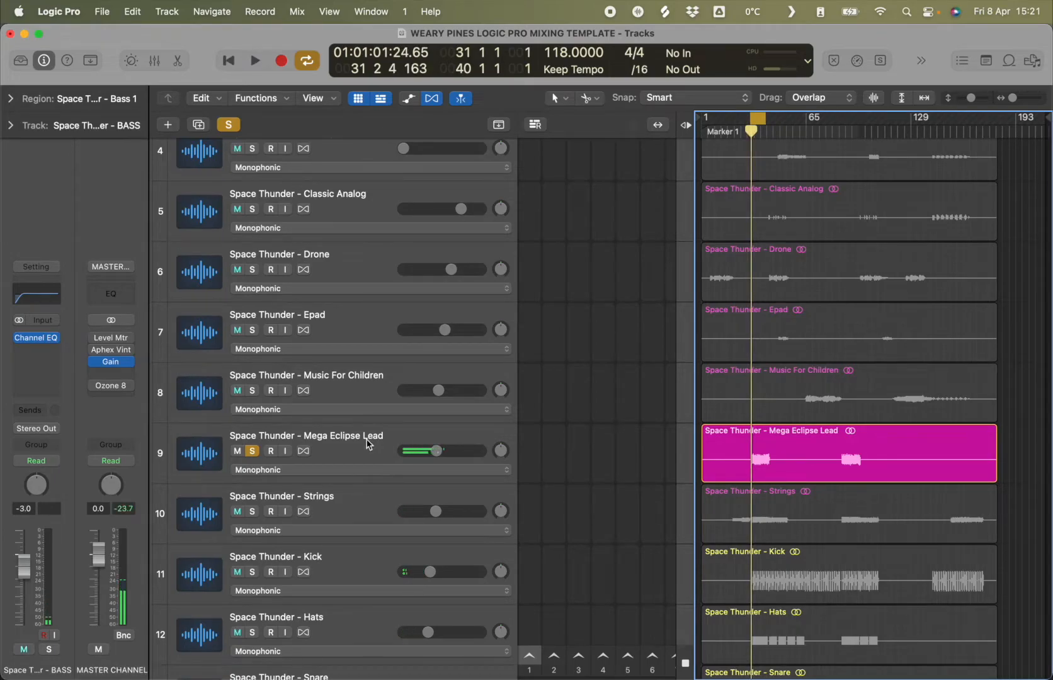
key(space)
click(414, 456)
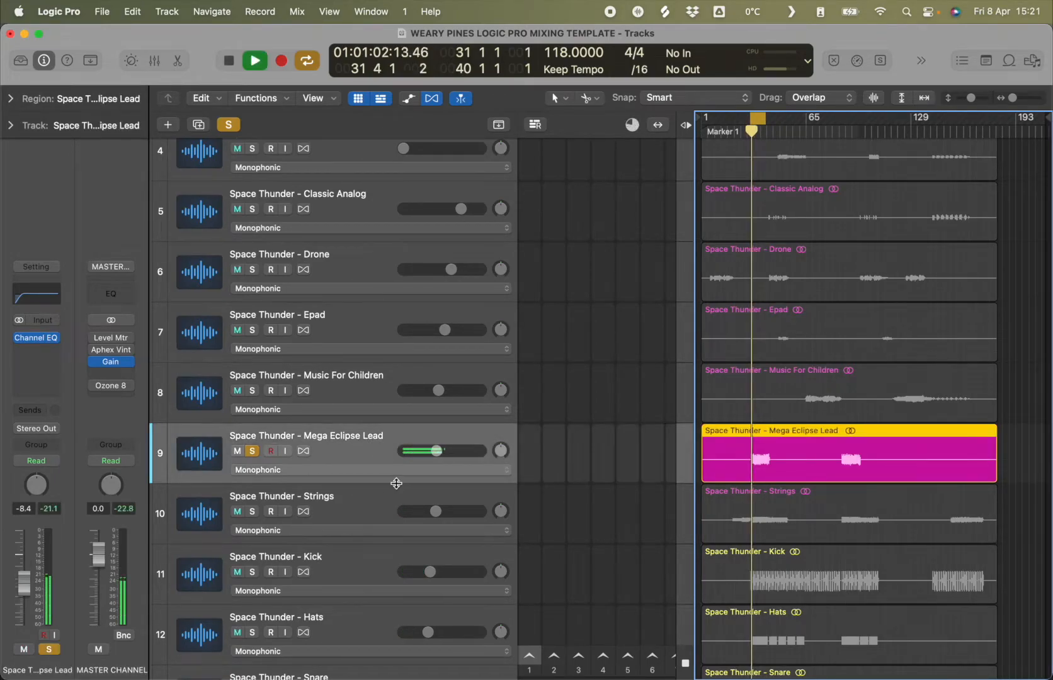
click(255, 452)
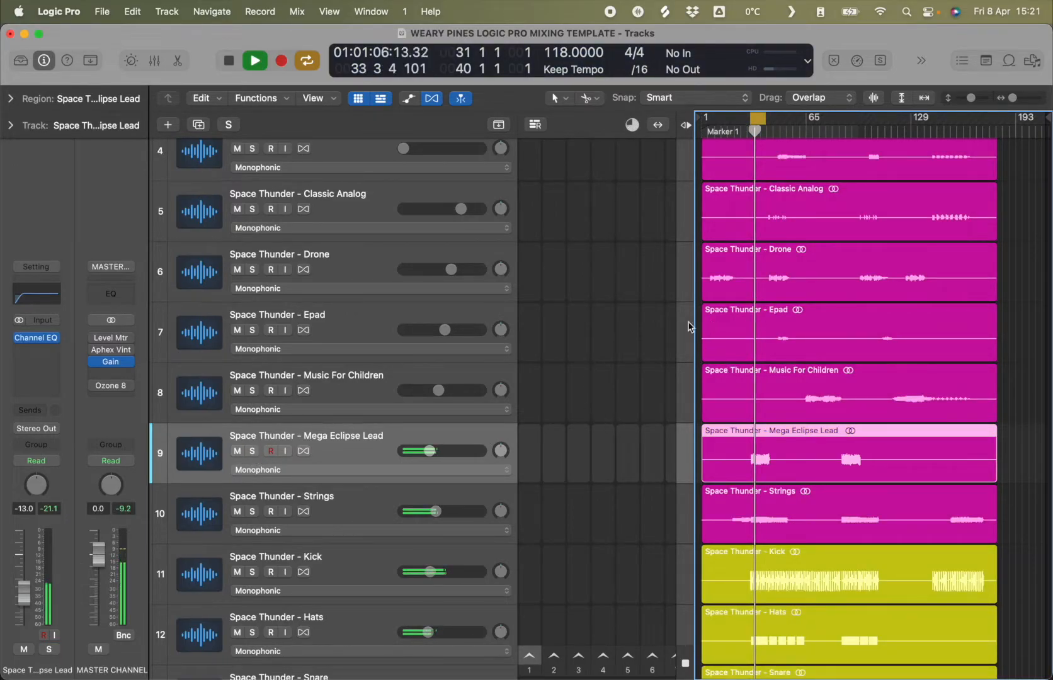
- Turn off cycle mode, select the BlowByBlow track, and stop playback
scroll(690, 326, up, 5)
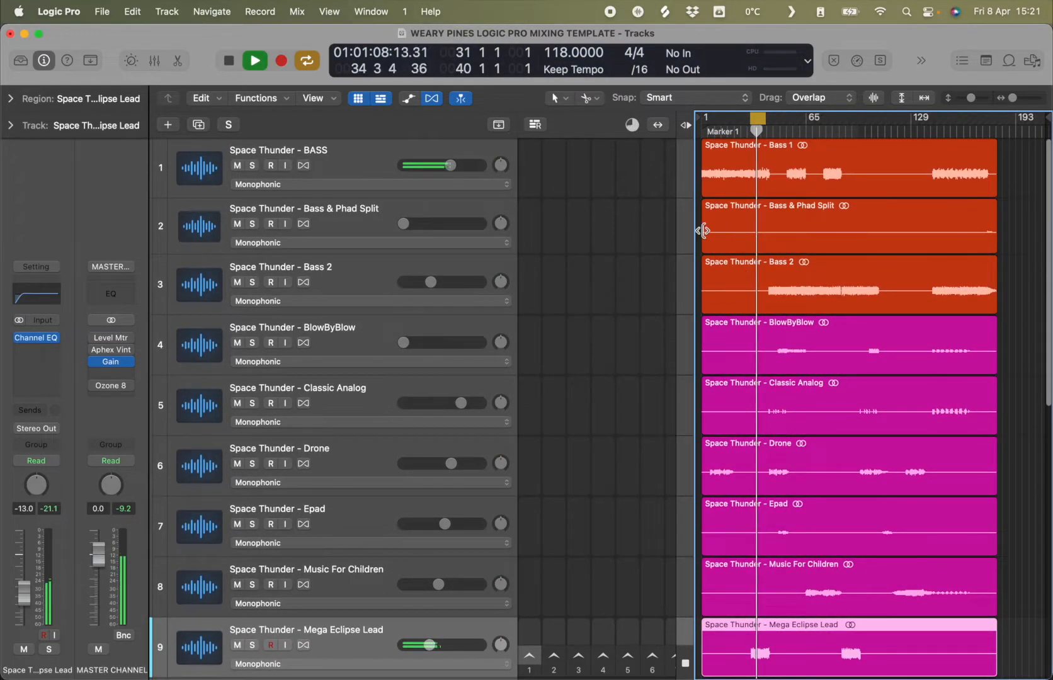
key(c)
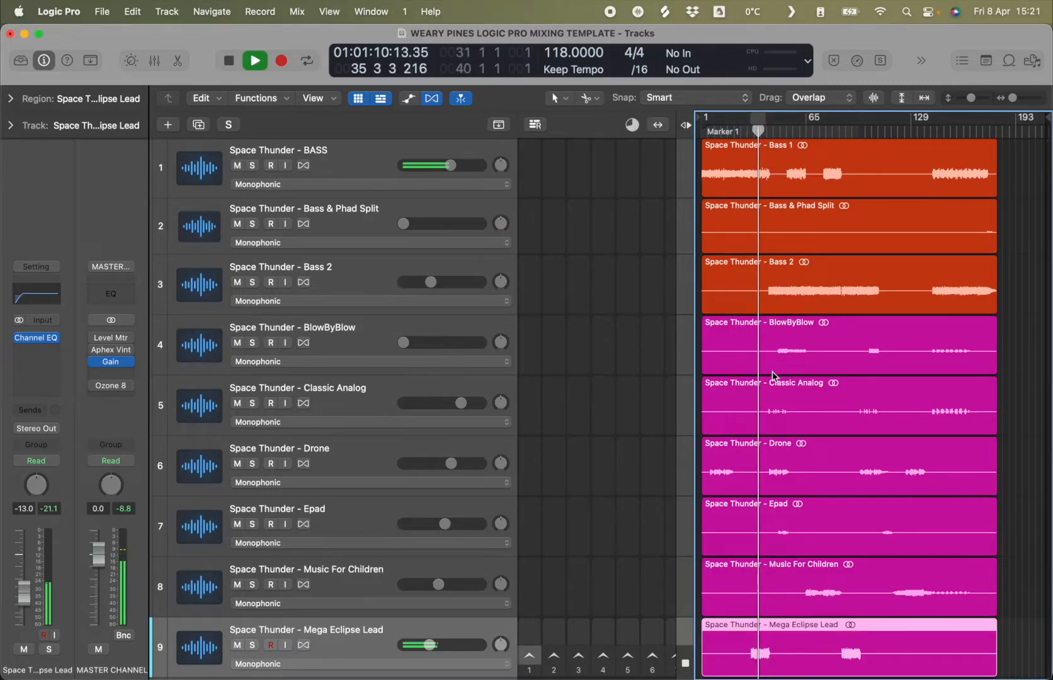
click(318, 390)
key(Up)
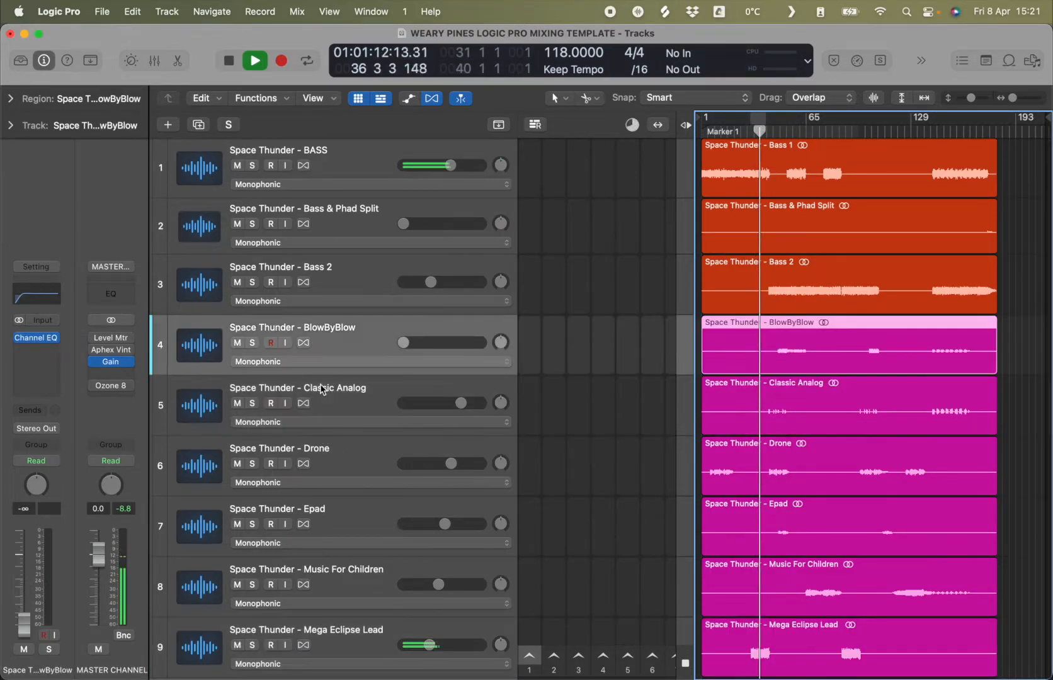
key(space)
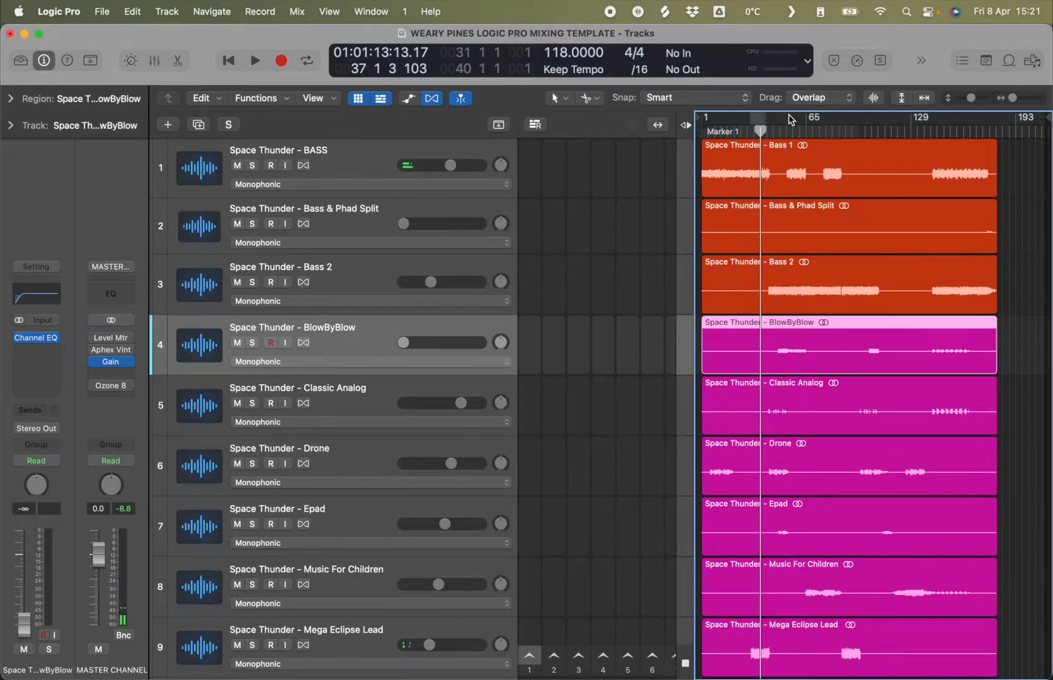
- Set the cycle range to bars 48 to 65 and bring the BlowByBlow track's volume to -6.4 dB
drag(781, 118, 807, 122)
key(space)
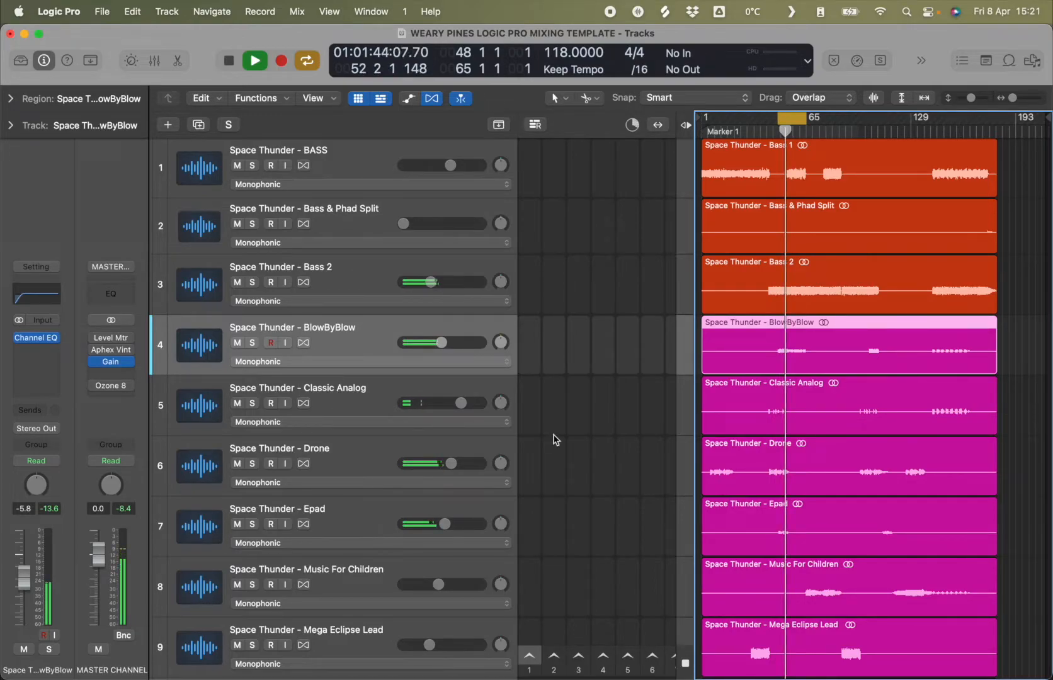
key(space)
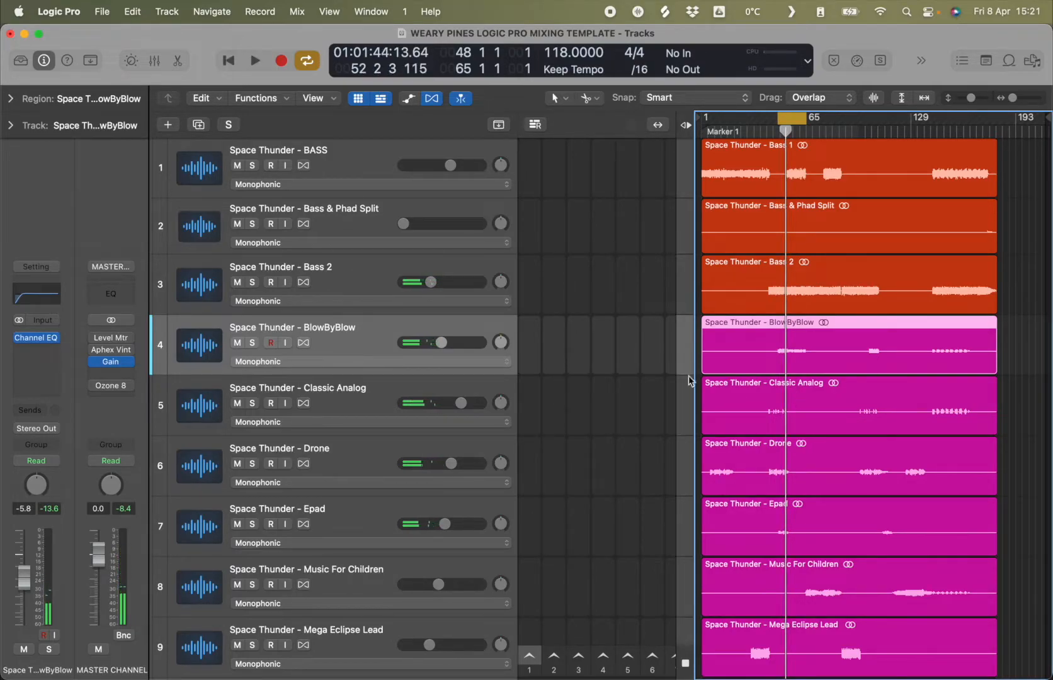
drag(23, 577, 23, 580)
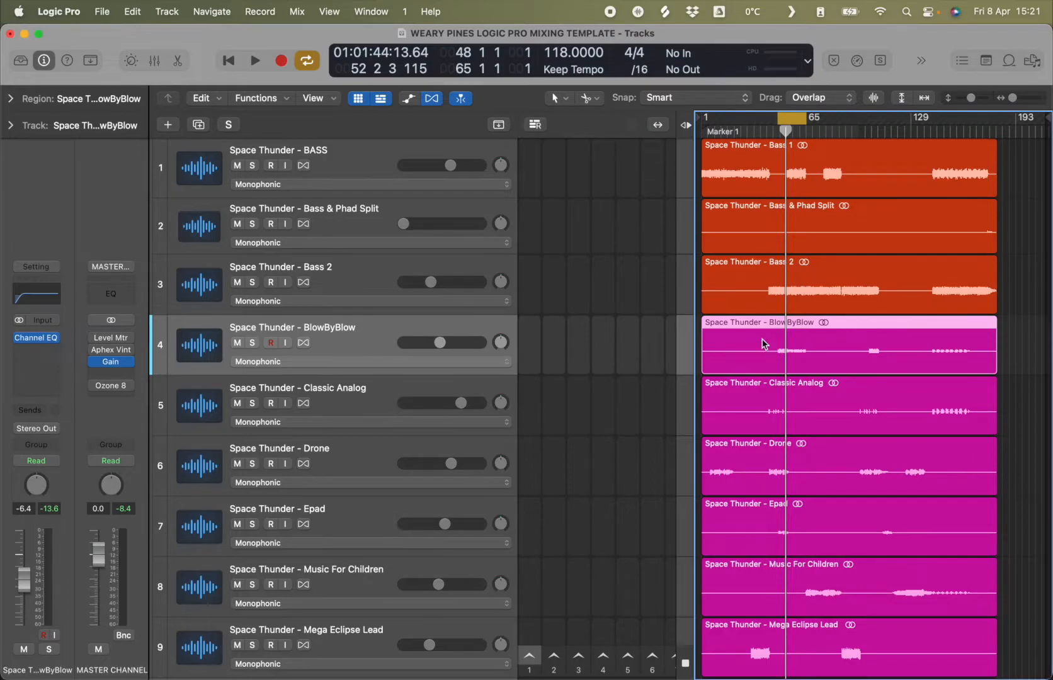
- Step through the tracks from BlowByBlow down to Snare and back to the bass tracks, checking their channel strips and levels
key(Down)
key(Down)
key(Down)
key(Down)
key(Down)
key(Down)
key(Down)
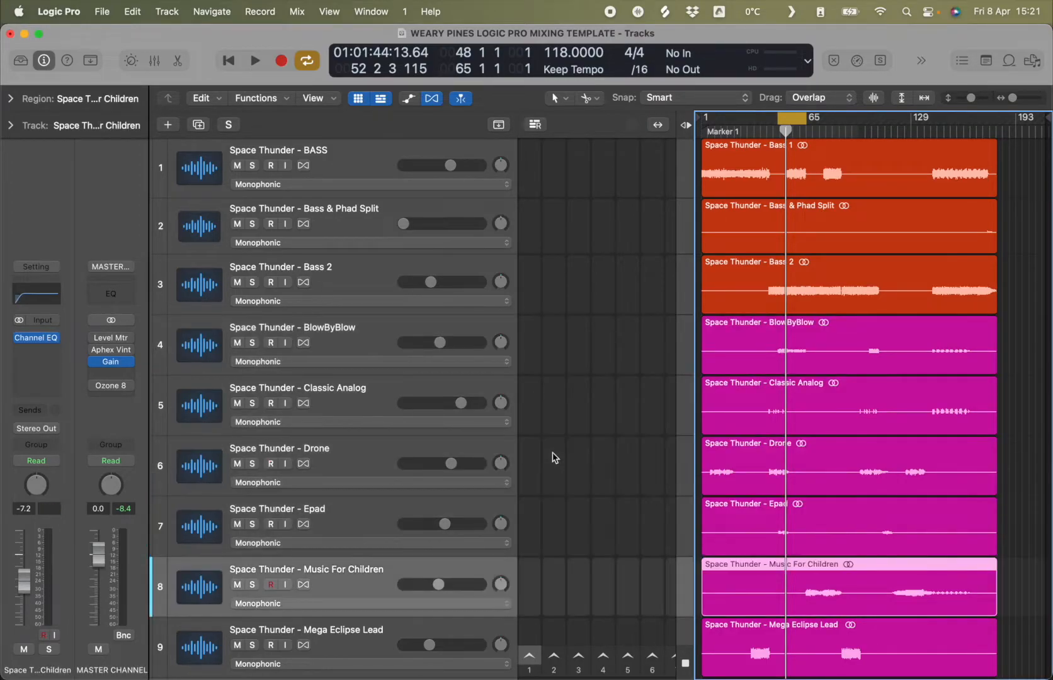
key(Down)
key(Down)
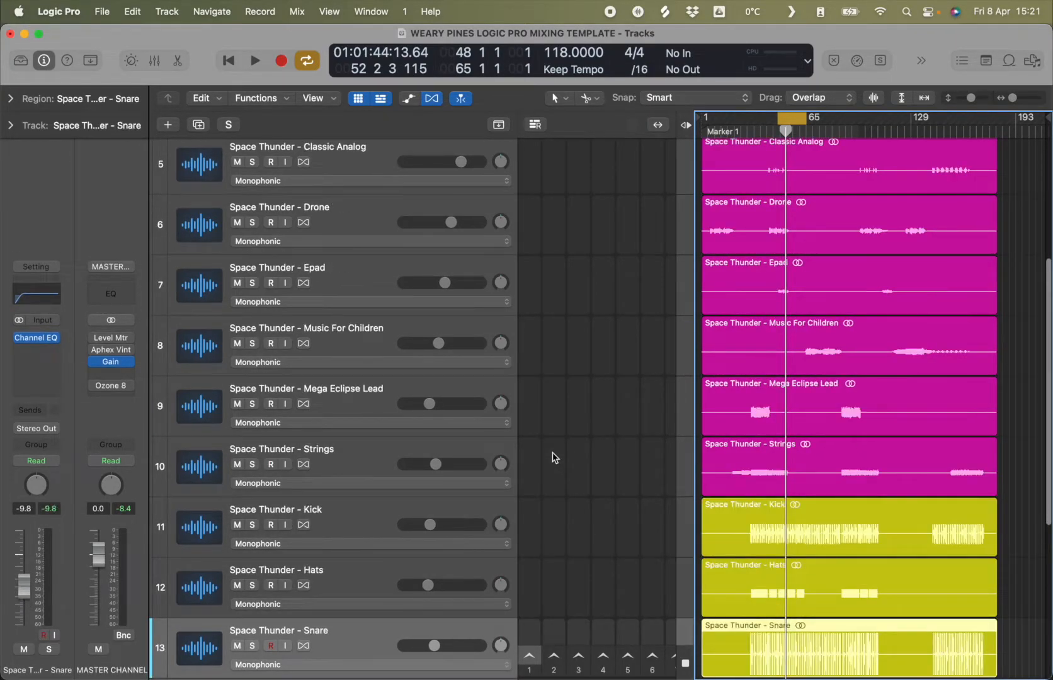
key(Up)
key(Up)
key(Up)
key(Up)
key(Up)
key(Up)
key(Up)
key(Up)
key(Up)
key(Up)
key(Up)
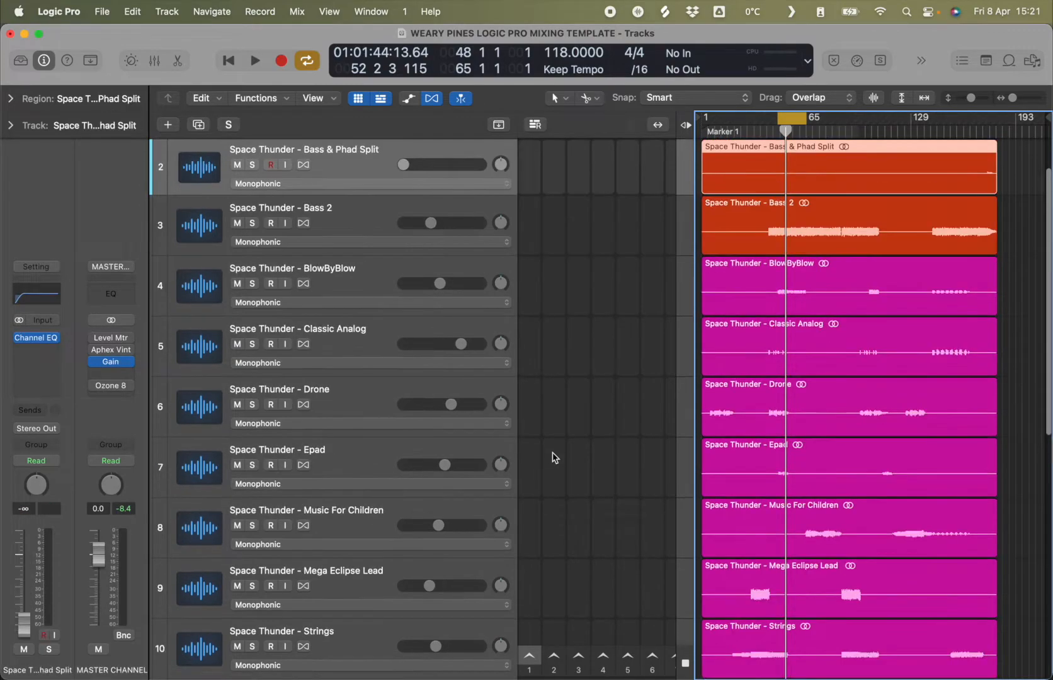
key(Down)
key(Down)
key(Down)
key(Up)
key(Up)
key(Up)
key(Up)
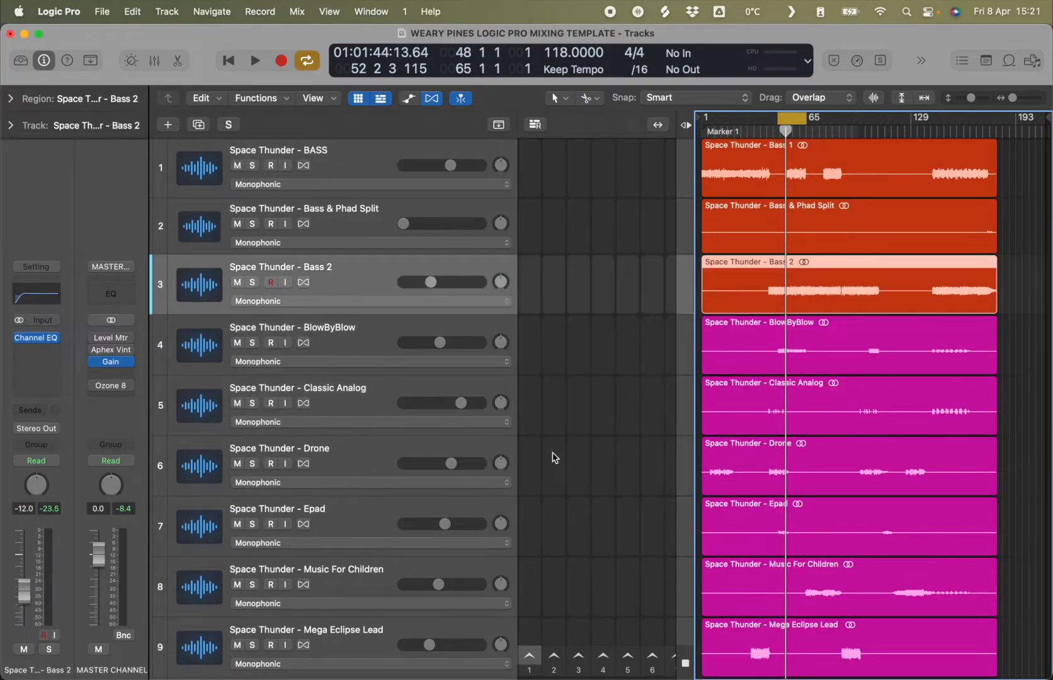
- Move the Bass & Phad Split track above the BASS track, and select the BASS track
key(Down)
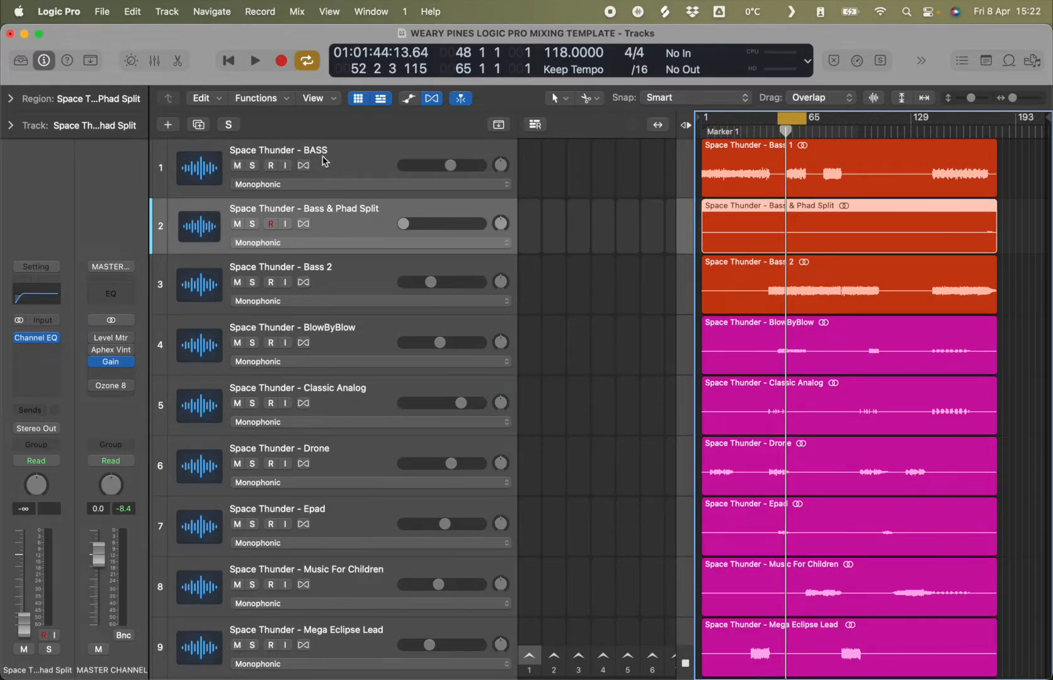
drag(351, 220, 346, 177)
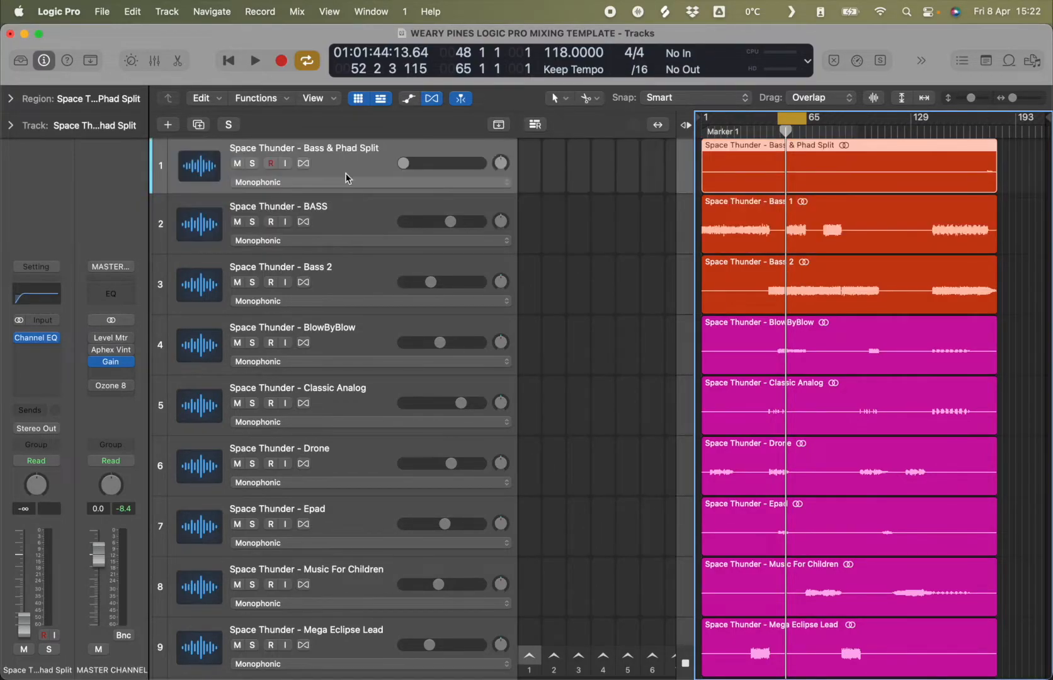
click(356, 213)
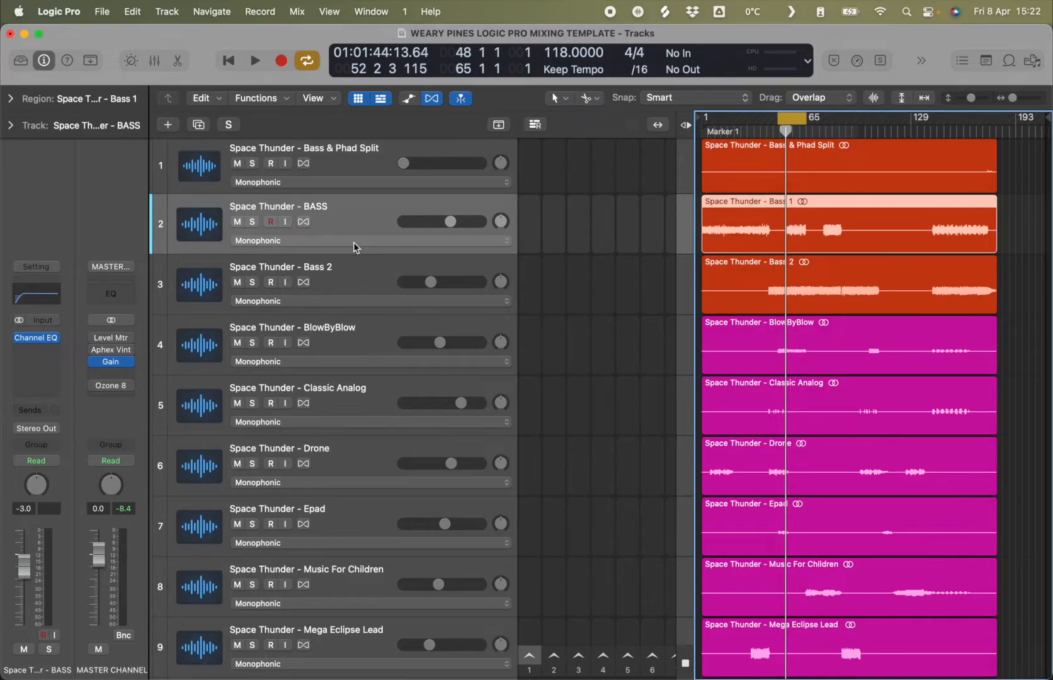
- Select the Bass 2 track, set the cycle range to bars 56 to 67, and start playback
key(Down)
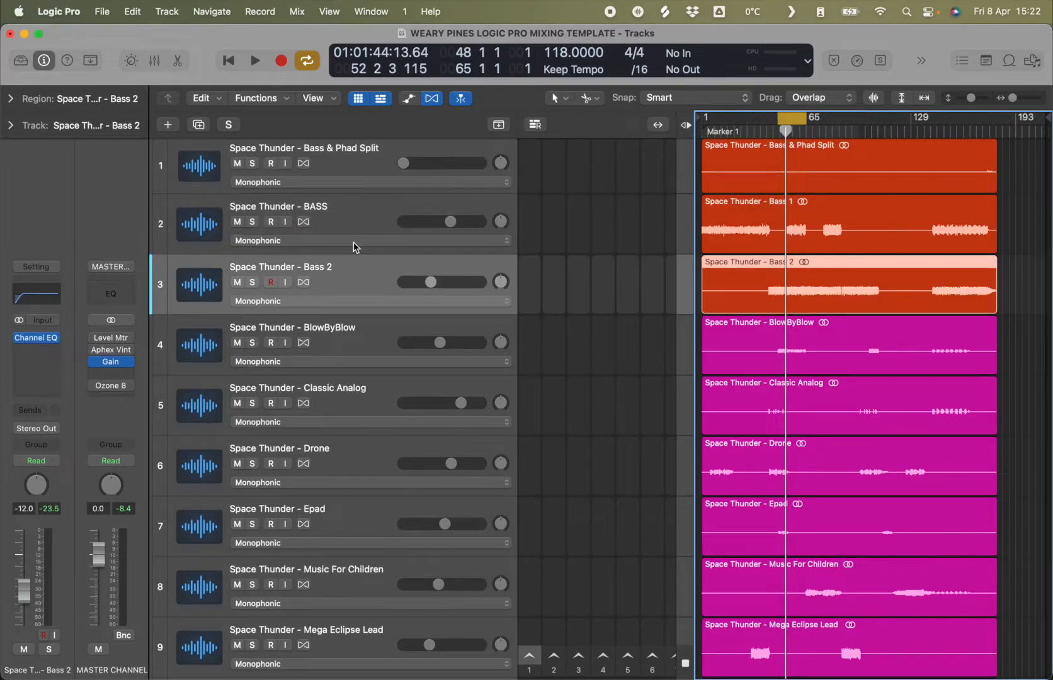
key(space)
key(space)
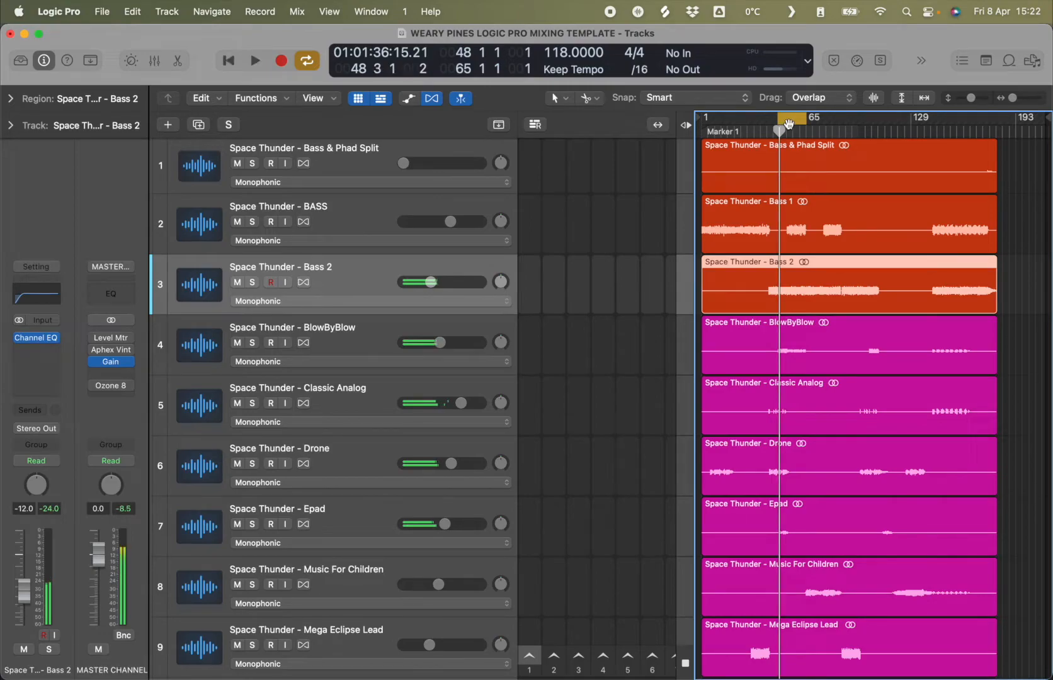
click(775, 130)
drag(792, 120, 810, 120)
key(space)
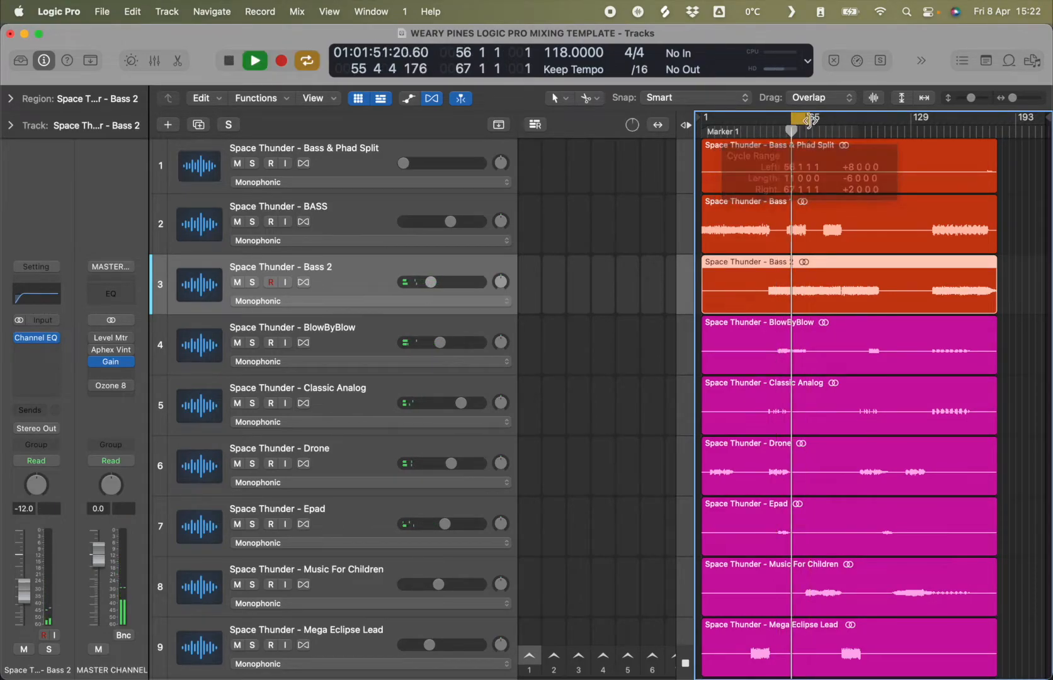
- Compare the BASS and Bass 2 tracks in solo, set Bass 2's volume to -7.0 dB, and leave only Bass 2 soloed
click(252, 222)
click(252, 282)
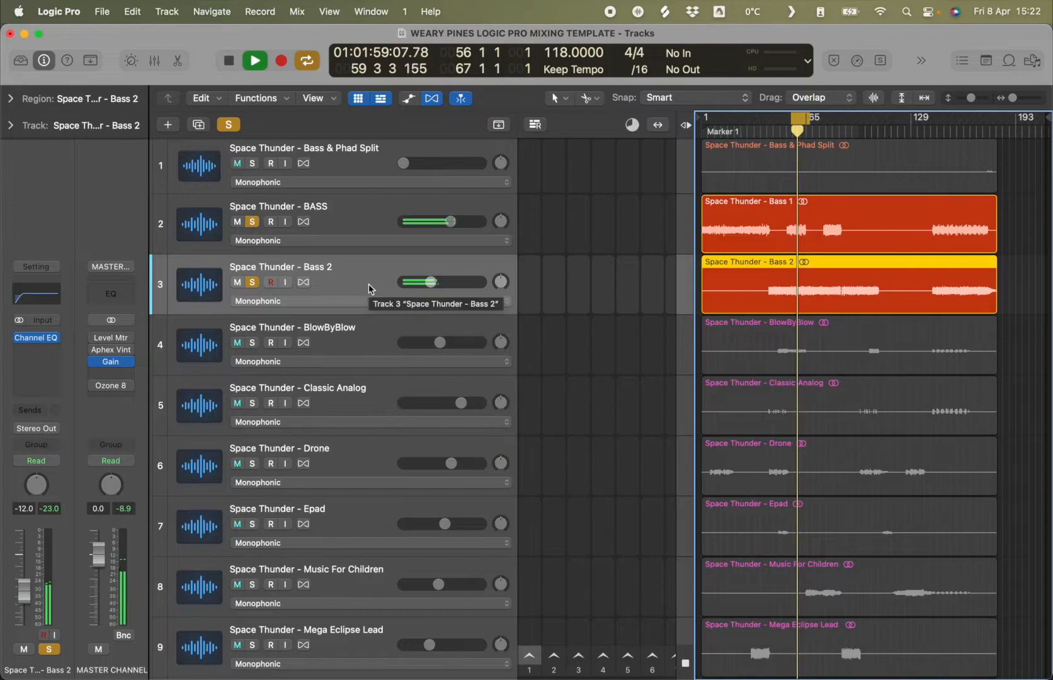
click(255, 283)
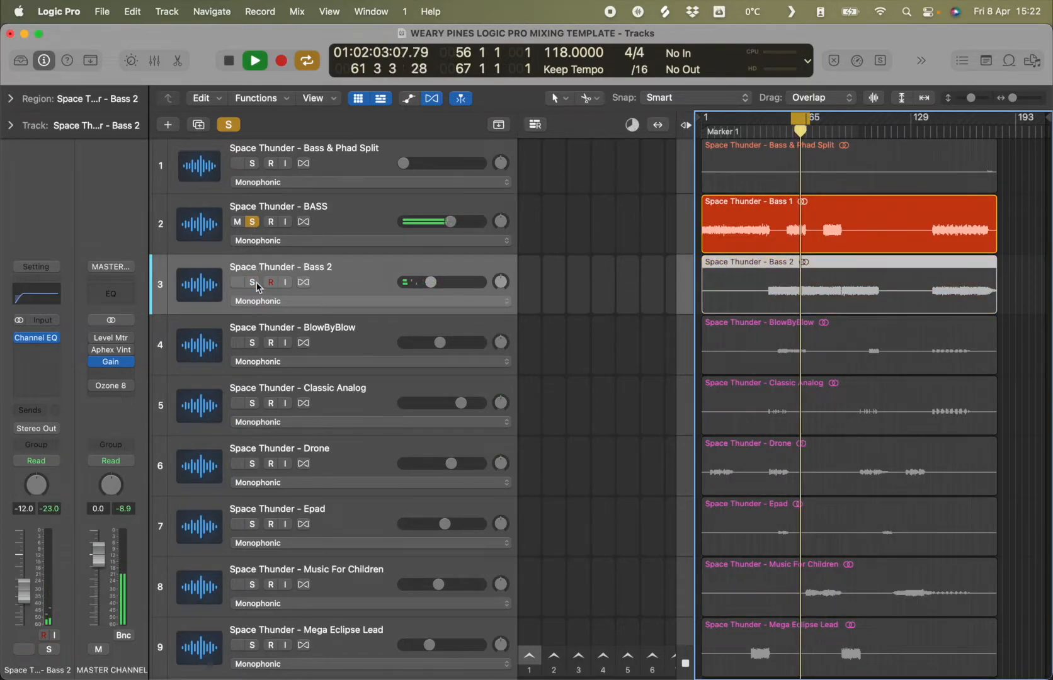
click(253, 283)
click(251, 222)
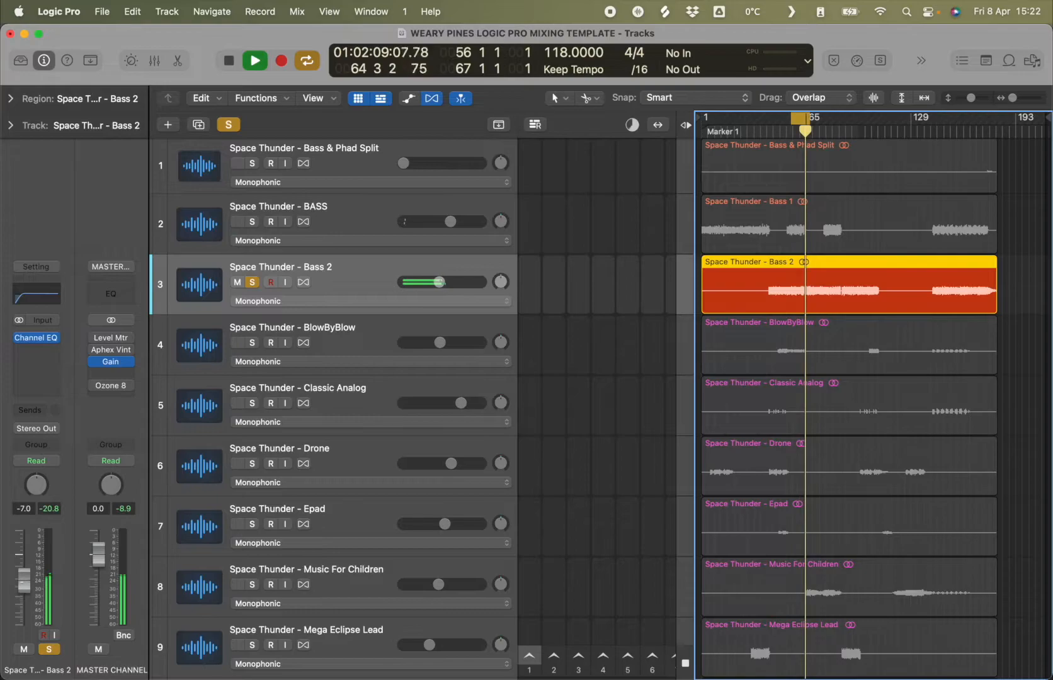
- Select the BASS track, solo it together with Bass 2 to compare their levels, and stop playback
click(284, 238)
click(253, 224)
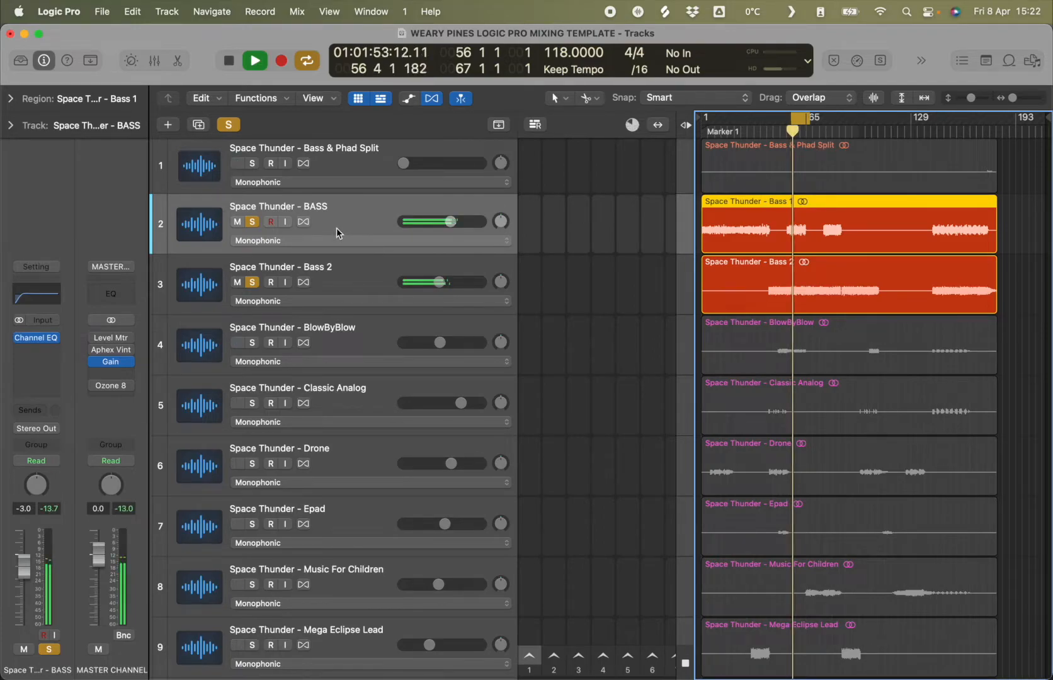
key(space)
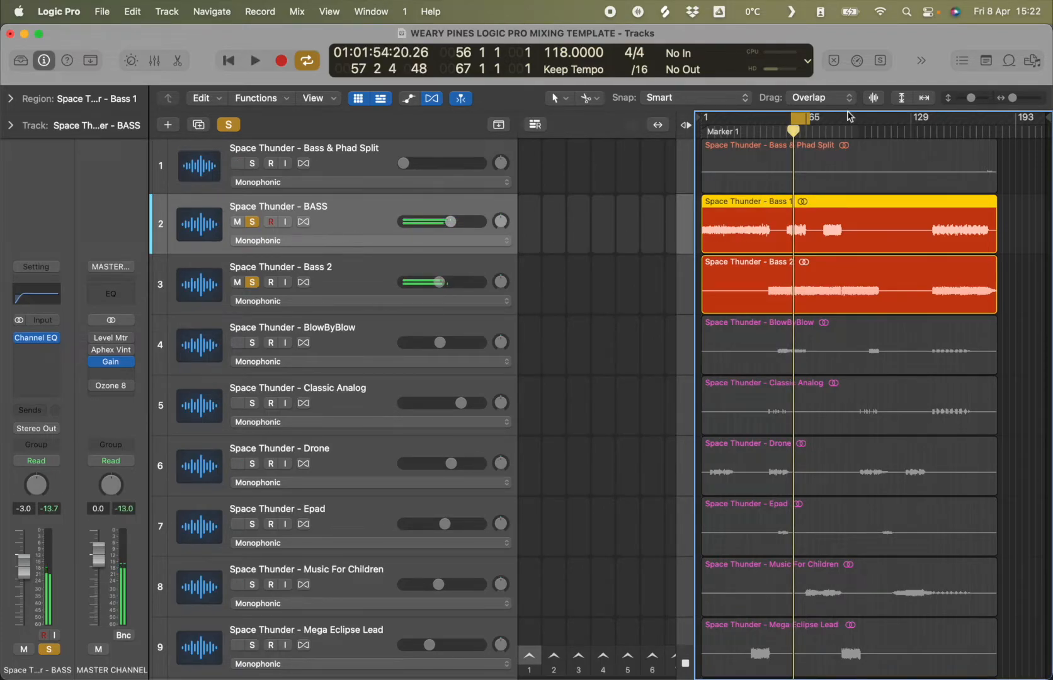
- Turn off the cycle range and unsolo the BASS and Bass 2 tracks
click(800, 119)
click(252, 222)
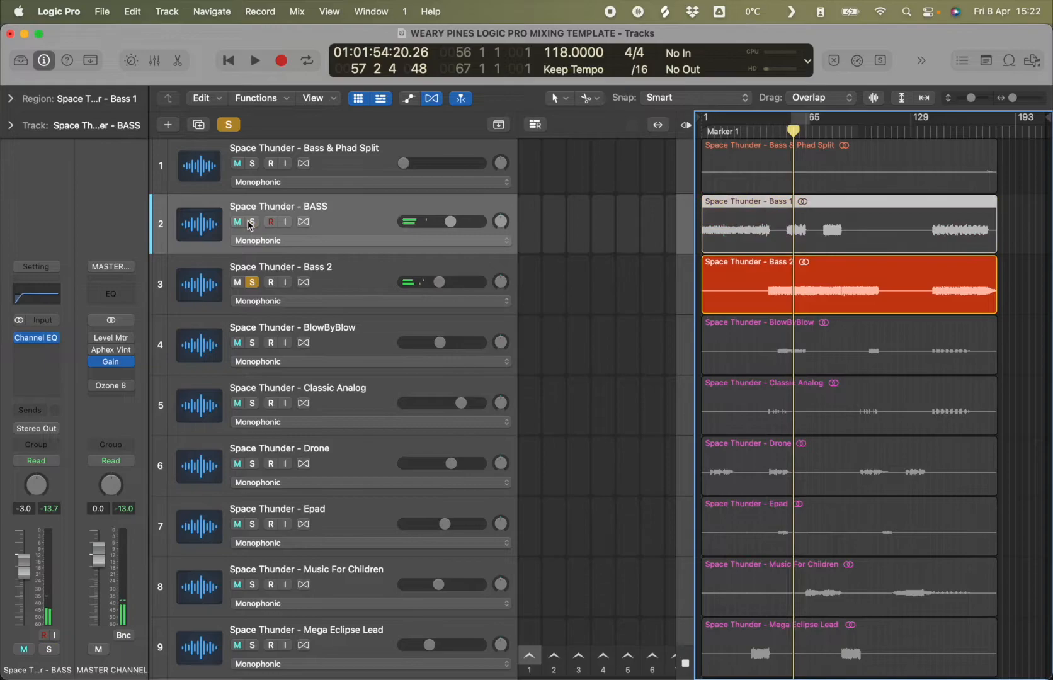
click(252, 282)
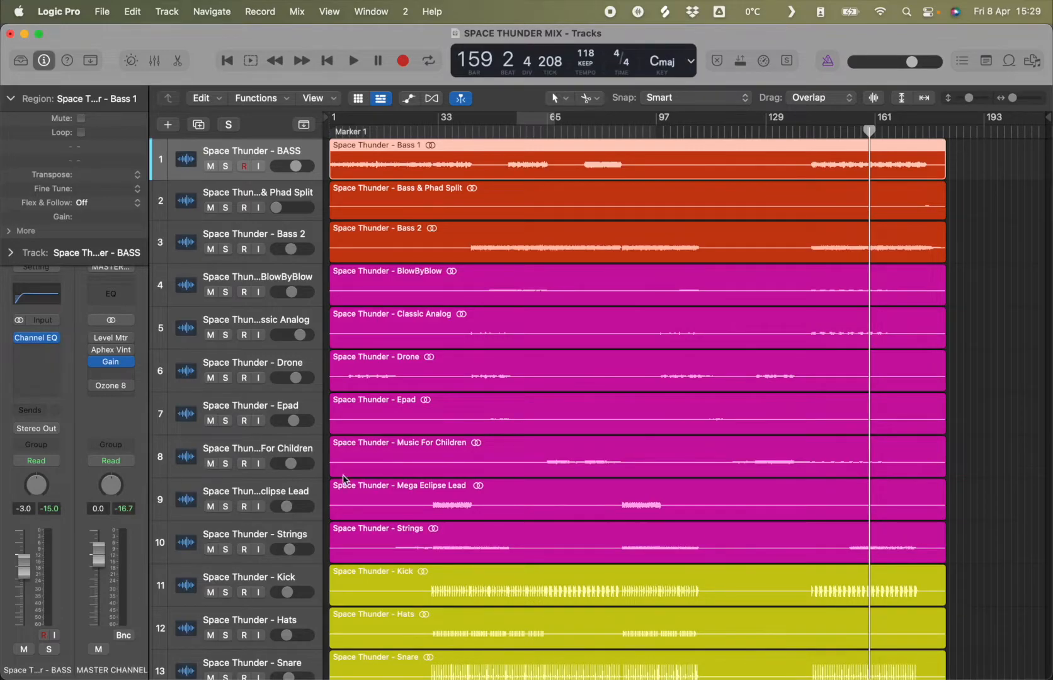
- Place the playhead at bar 28, open the master channel's Gain plug-in, and start playback
scroll(420, 530, down, 5)
scroll(344, 173, up, 3)
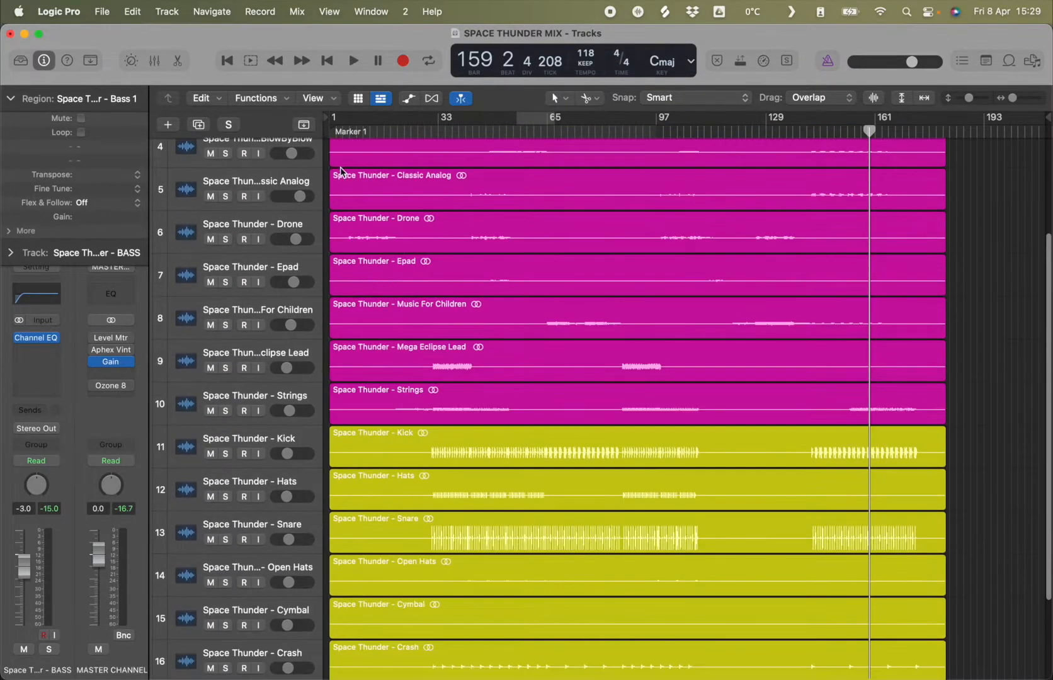
scroll(414, 288, up, 4)
click(422, 130)
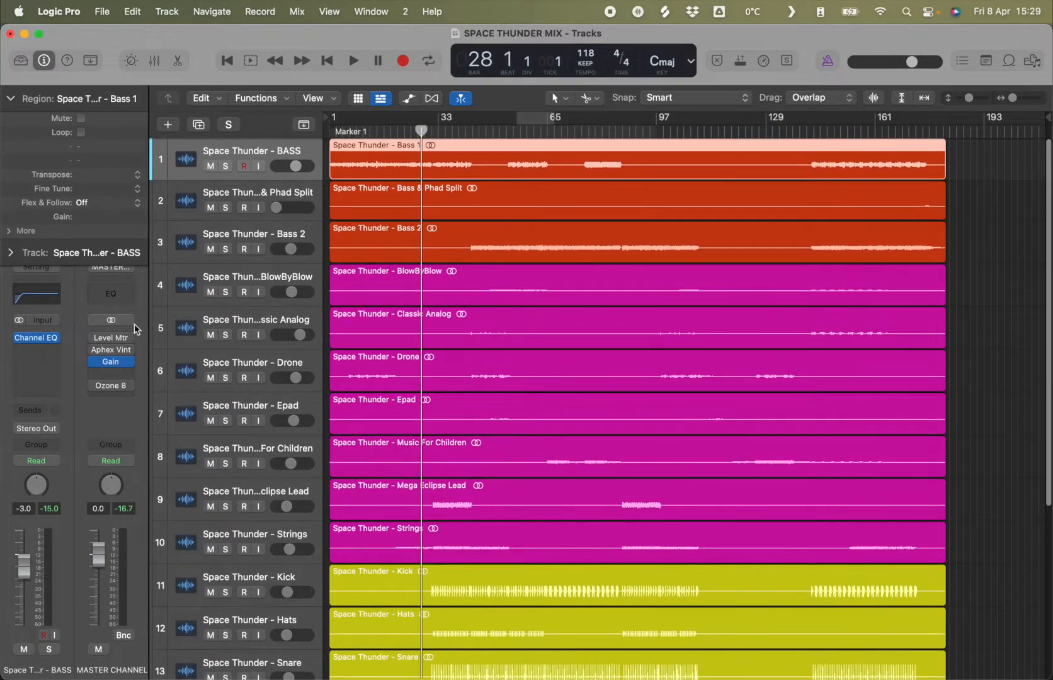
mouse_move(99, 366)
click(104, 363)
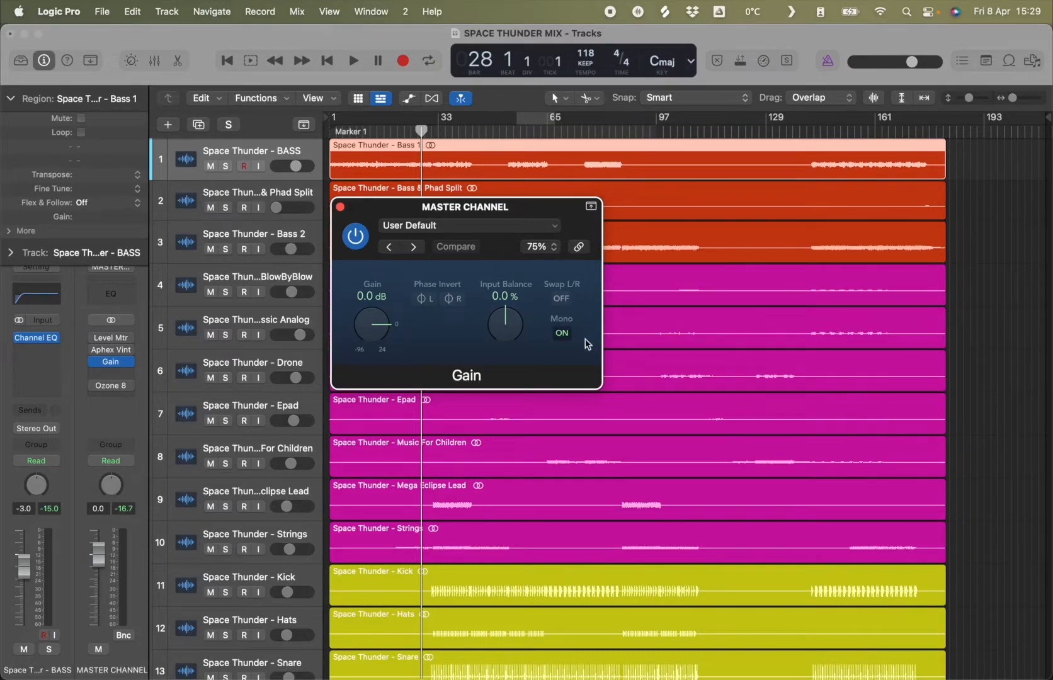
key(space)
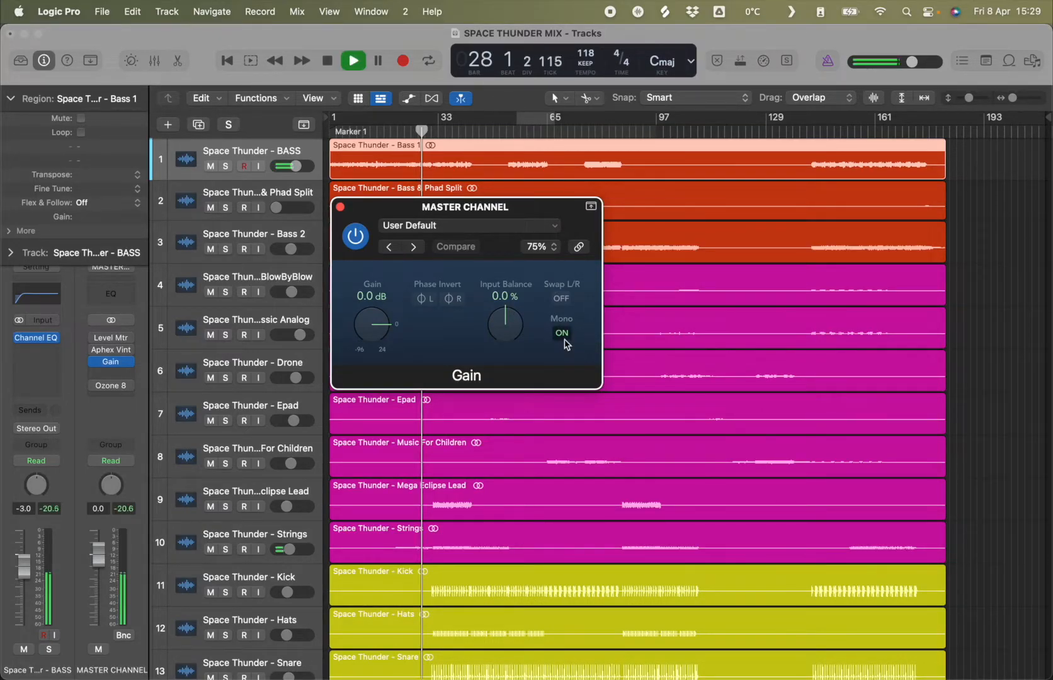
- Compare the mix in mono and stereo using the master's Gain plug-in, stop playback, and close the plug-in with Mono on
mouse_move(494, 214)
mouse_down()
mouse_move(530, 308)
mouse_move(513, 297)
mouse_move(488, 225)
mouse_up()
click(556, 342)
click(556, 343)
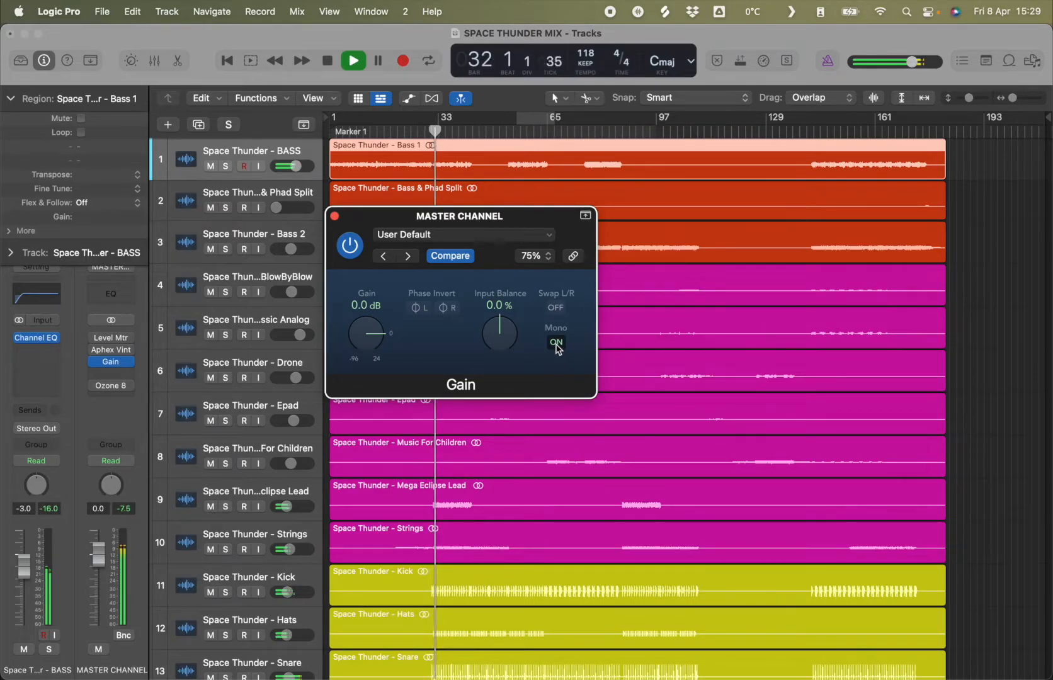
click(556, 343)
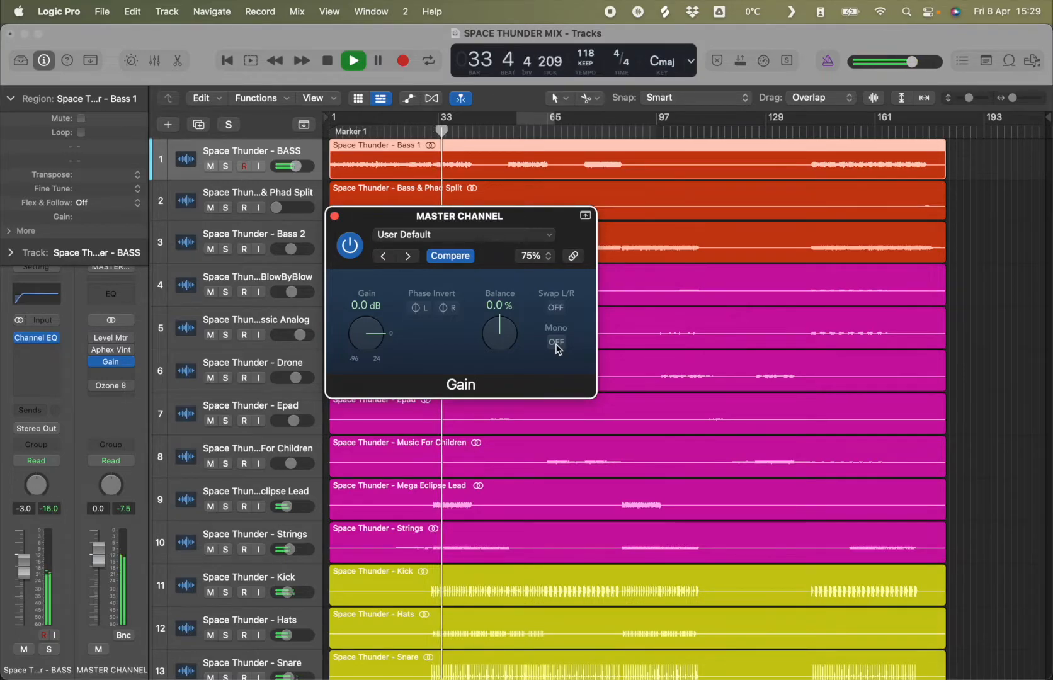
key(space)
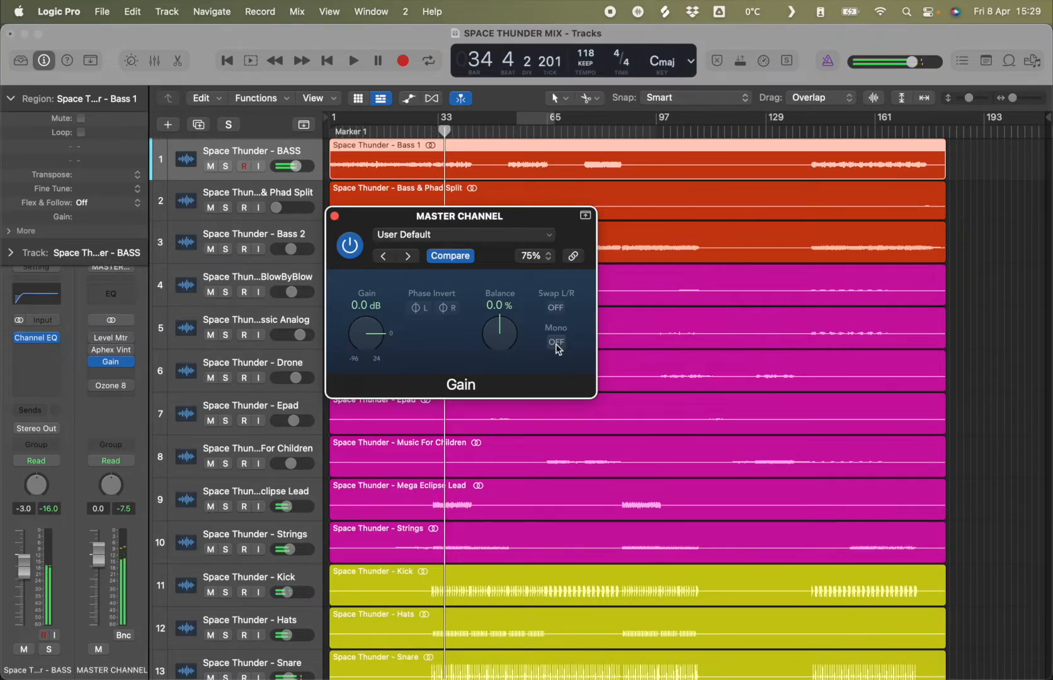
click(556, 343)
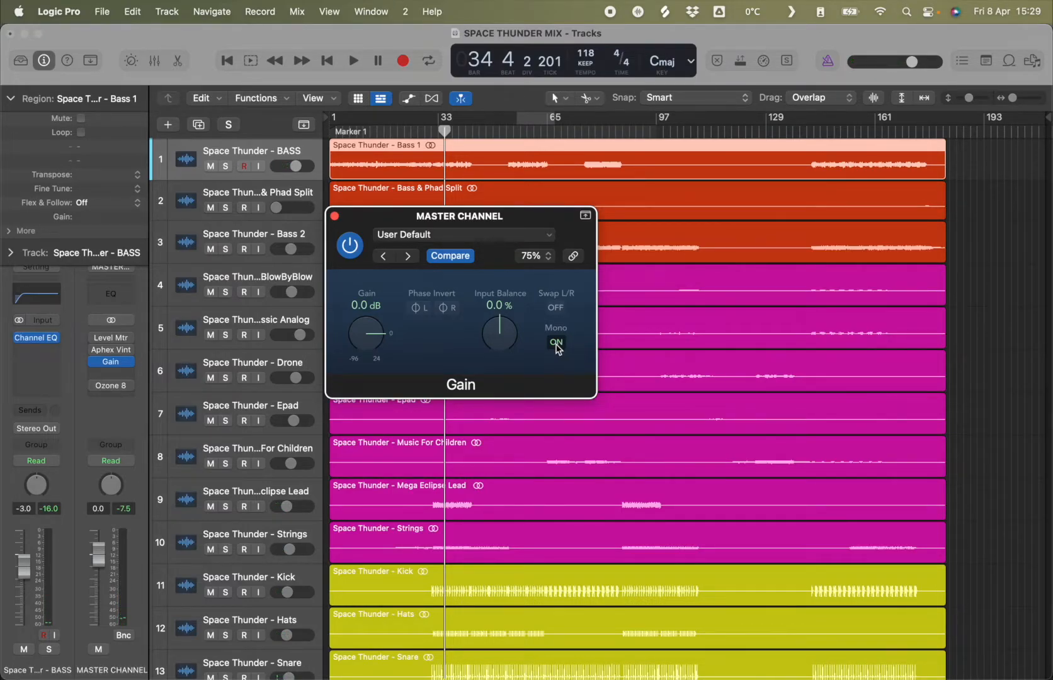
click(334, 216)
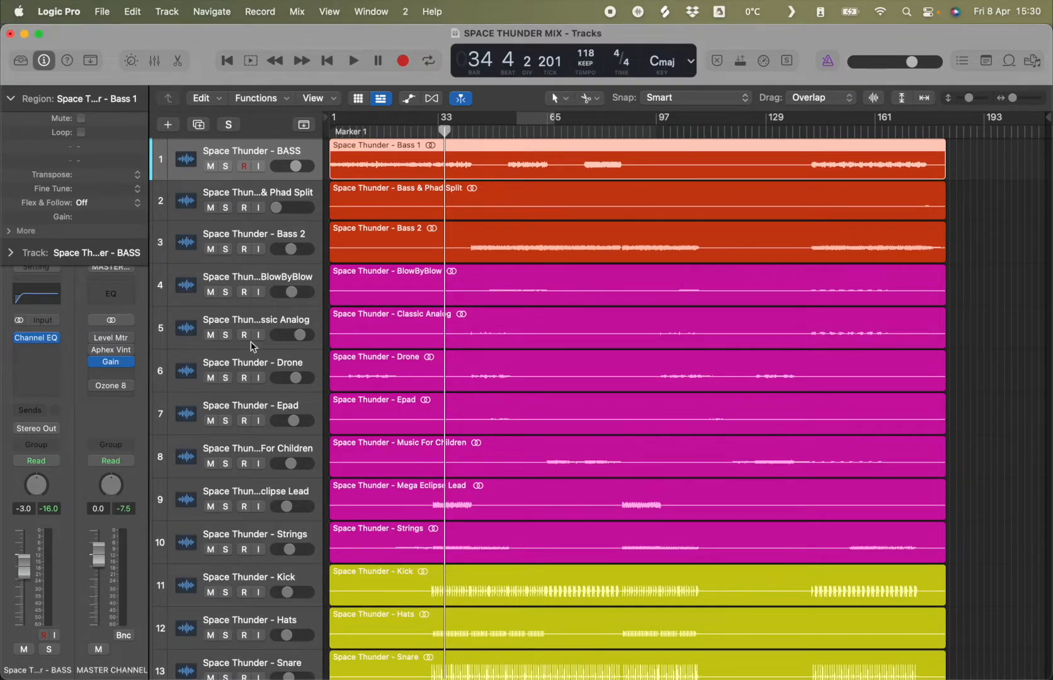
- Select the seven regions from BlowByBlow to Strings, and view the BASS track's Channel EQ settings
mouse_move(113, 368)
drag(952, 285, 576, 538)
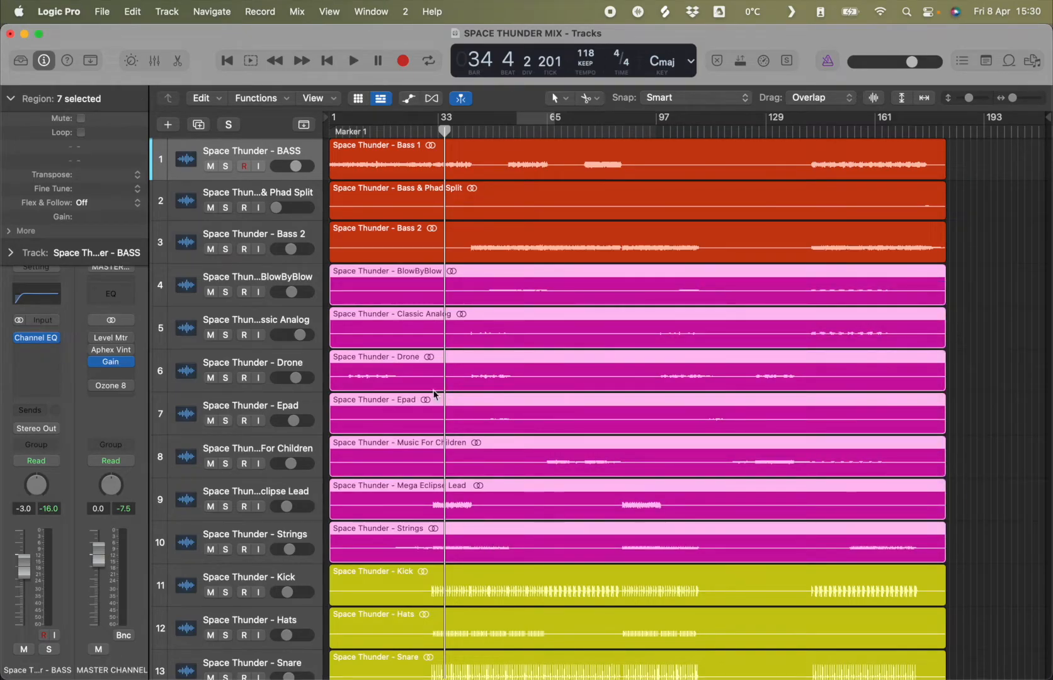
click(29, 336)
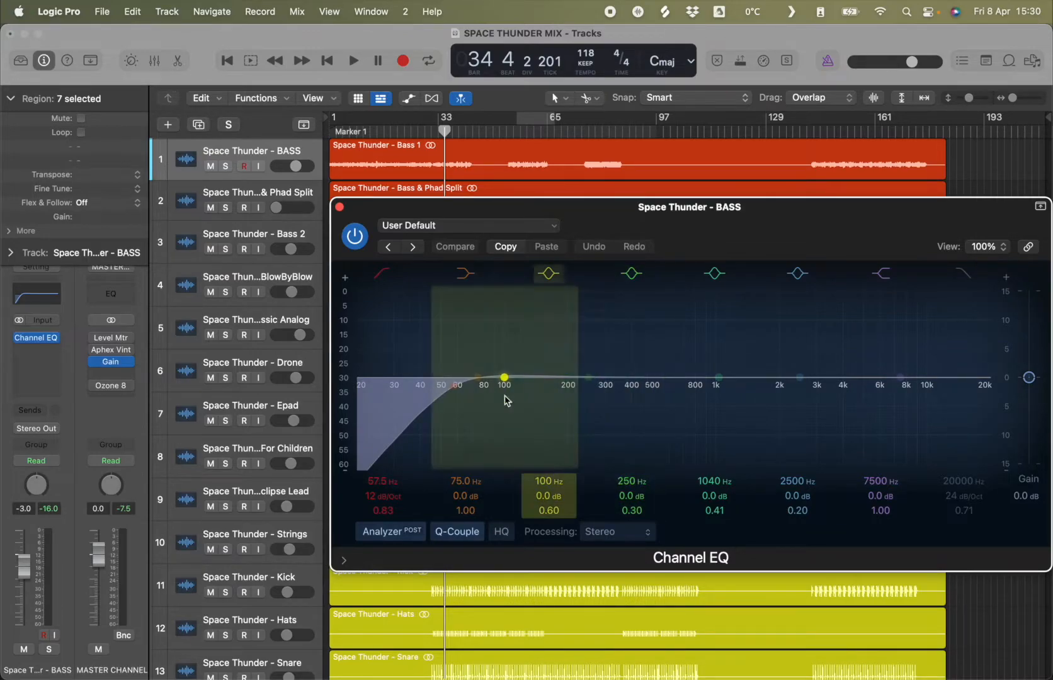
click(339, 208)
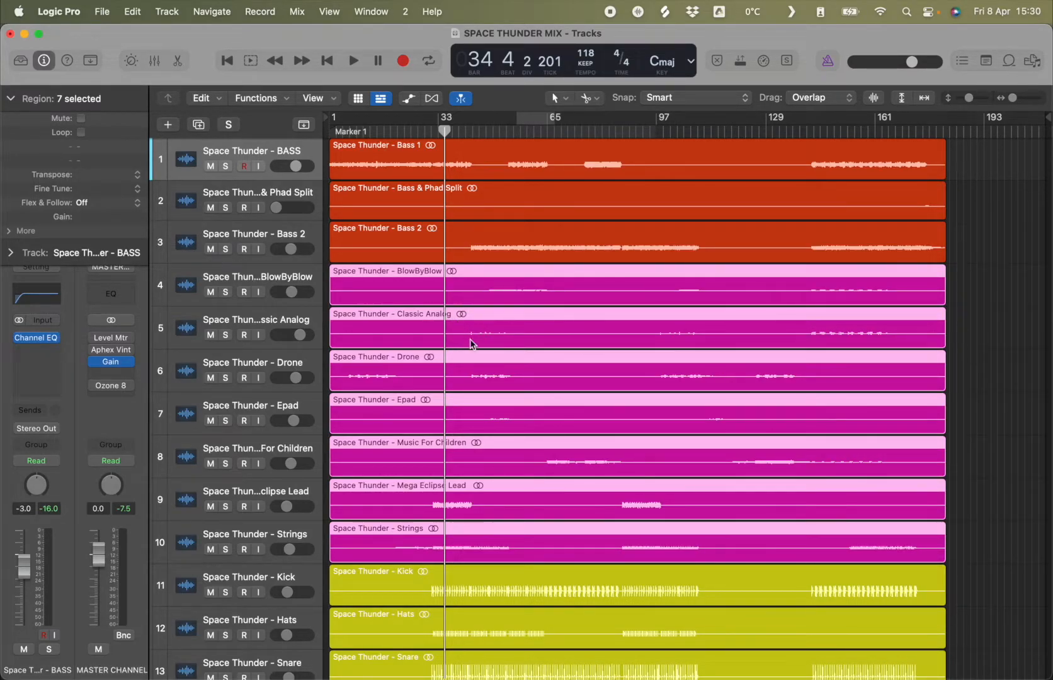
- In the BASS track's Channel EQ, set the 250 Hz band to 248 Hz at -0.1 dB and the high shelf to 20000 Hz at -0.8 dB
click(44, 339)
drag(588, 377, 591, 386)
mouse_move(984, 378)
mouse_down()
mouse_move(928, 447)
mouse_move(944, 431)
mouse_move(957, 379)
mouse_move(969, 385)
mouse_up()
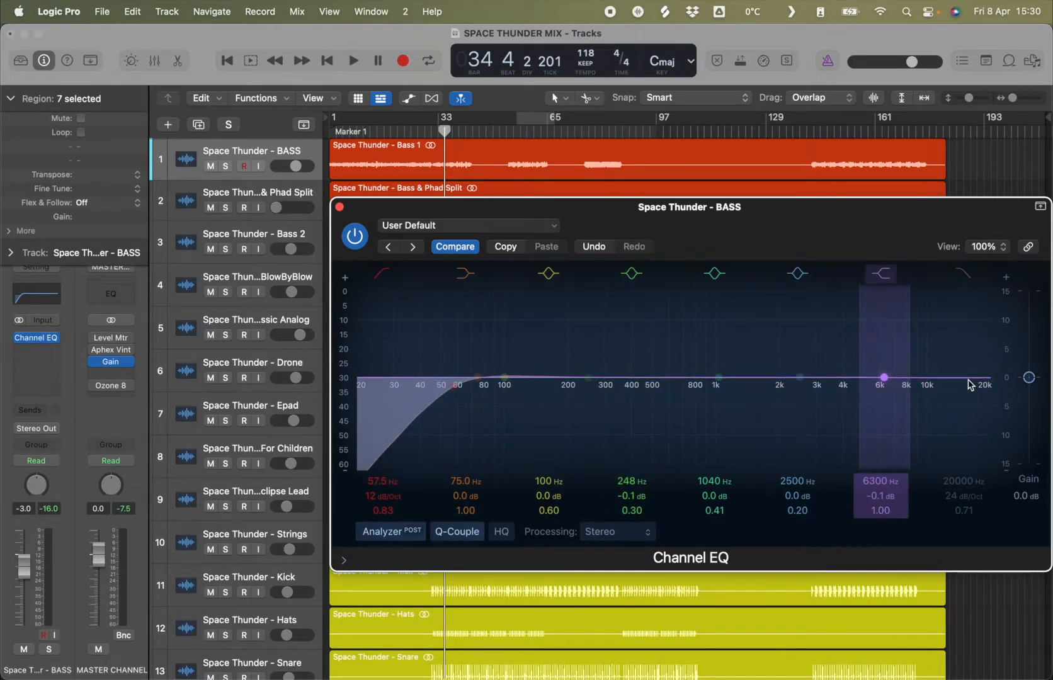
drag(969, 383, 943, 411)
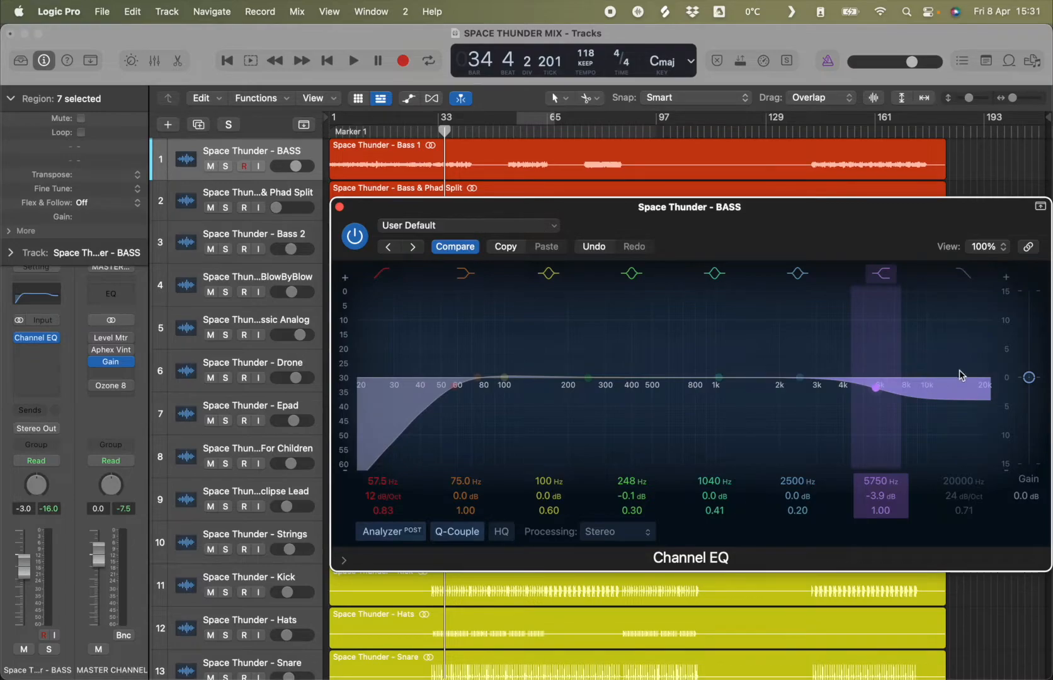
drag(947, 397, 963, 379)
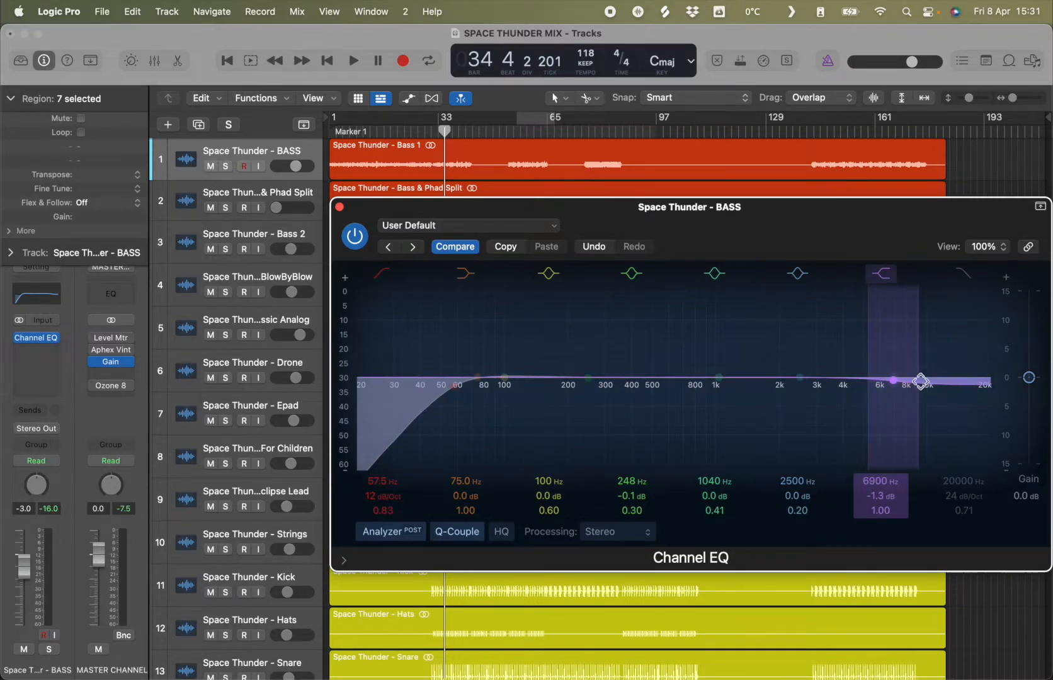
drag(895, 389, 993, 384)
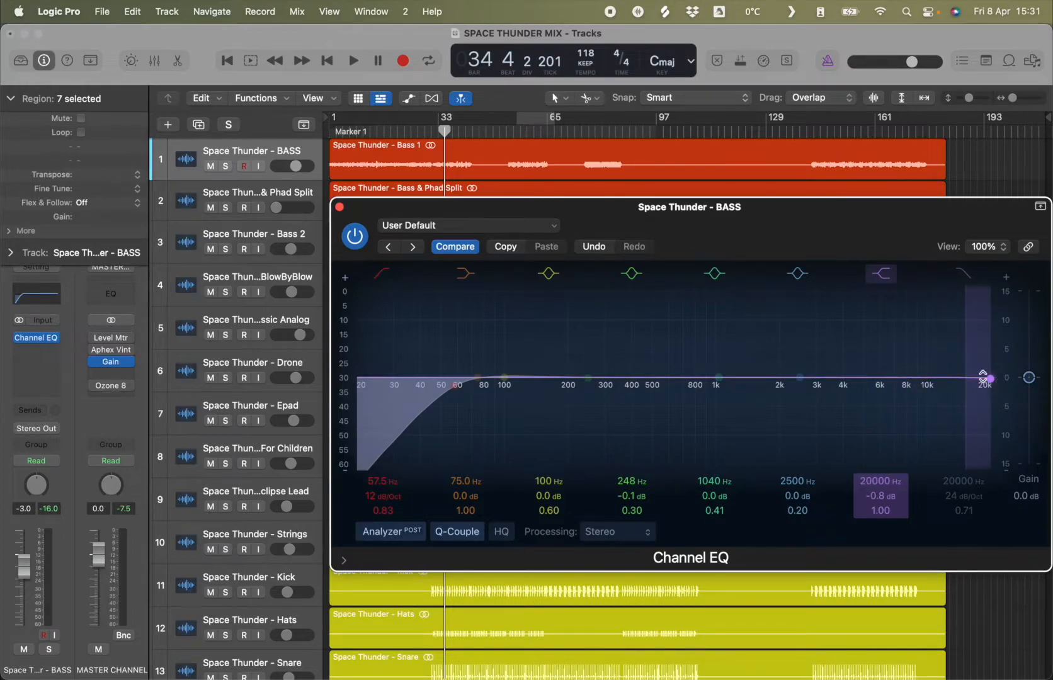
click(340, 207)
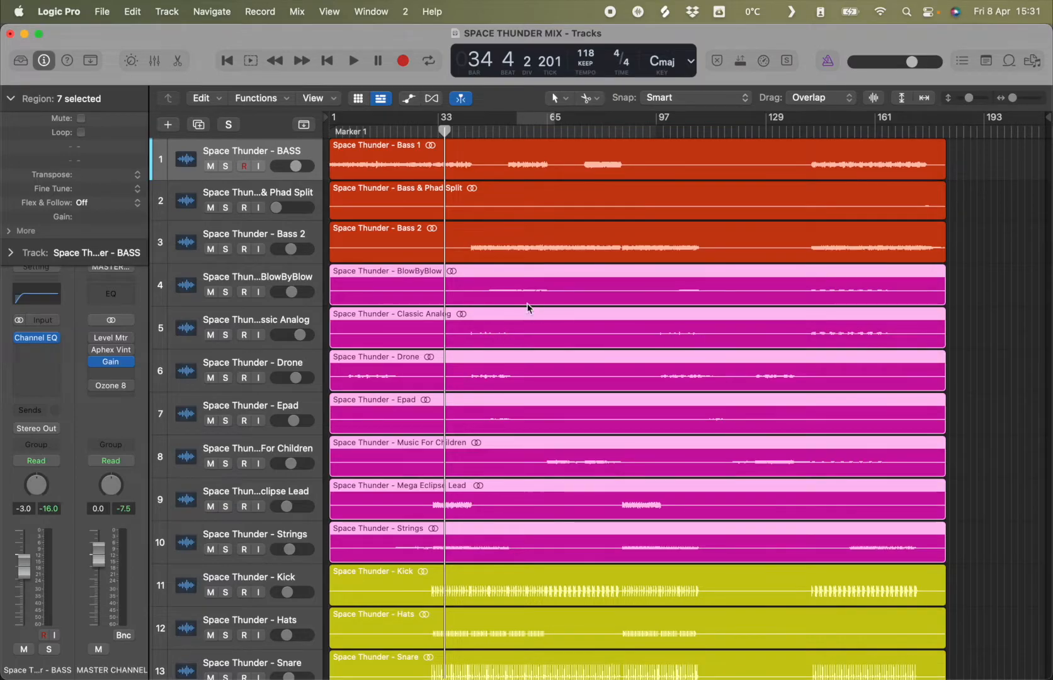
- Try panning the Bass & Phad Split track to the left, and reset its pan to centre
scroll(540, 281, up, 2)
click(229, 155)
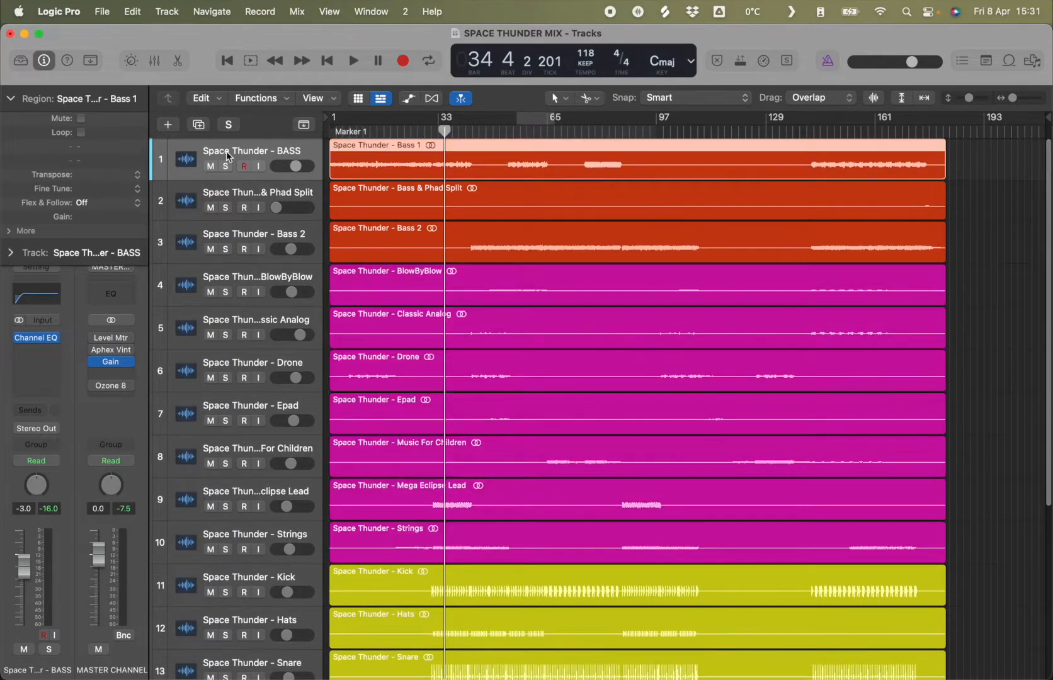
click(252, 196)
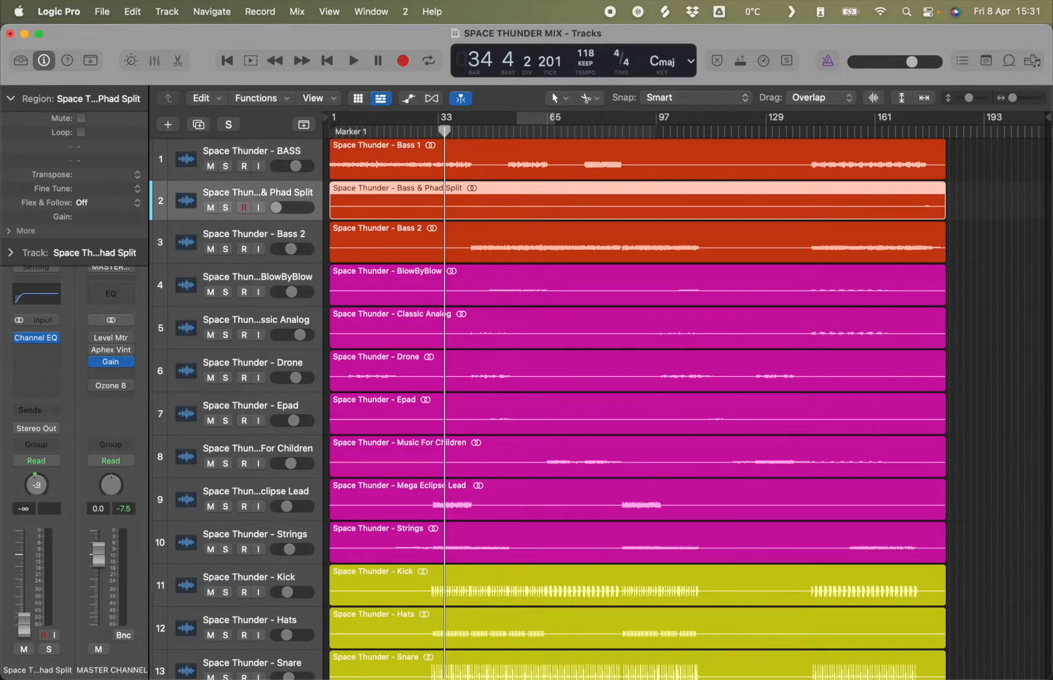
click(36, 490)
key(Return)
- Split the BASS track's region at bar 53 and again just after its third stretch of audio
click(370, 164)
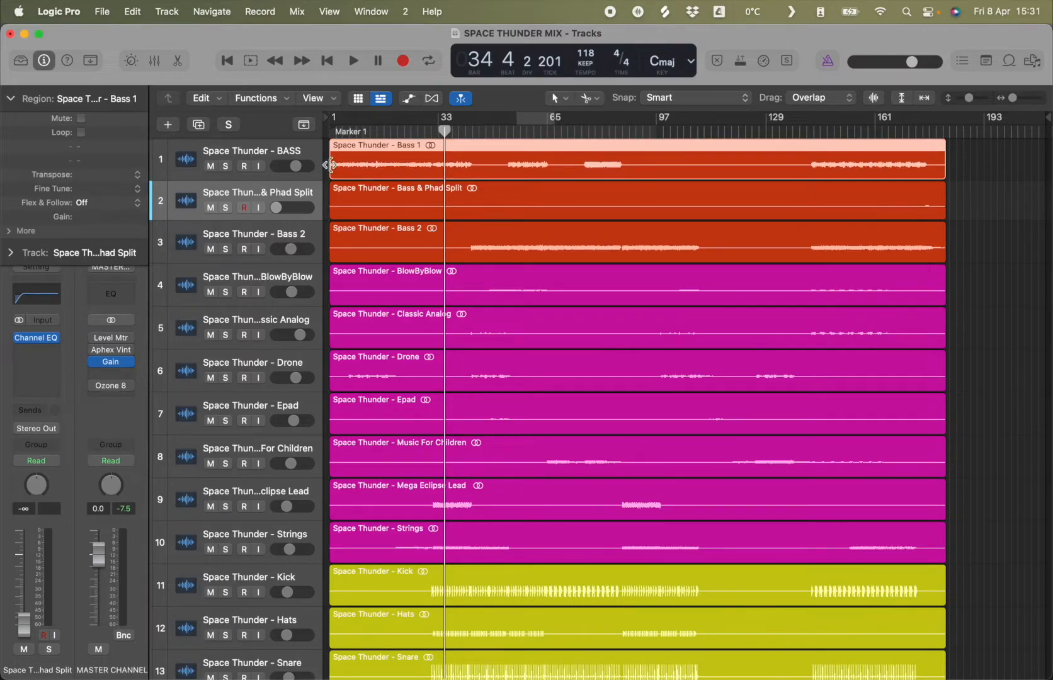
click(505, 133)
drag(505, 132, 507, 132)
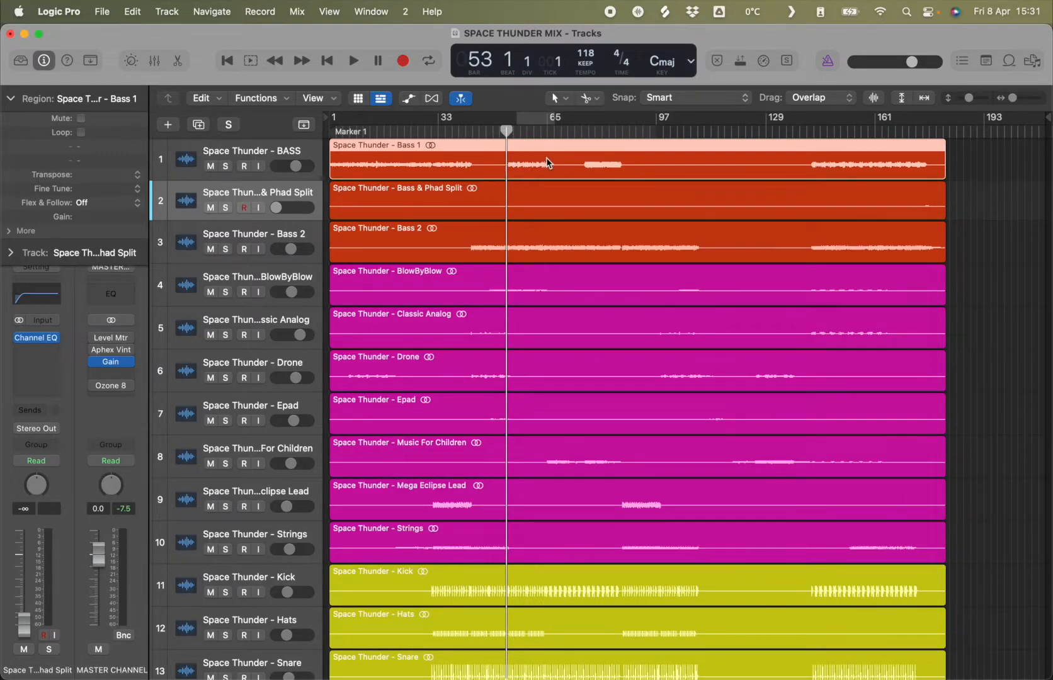
click(507, 167)
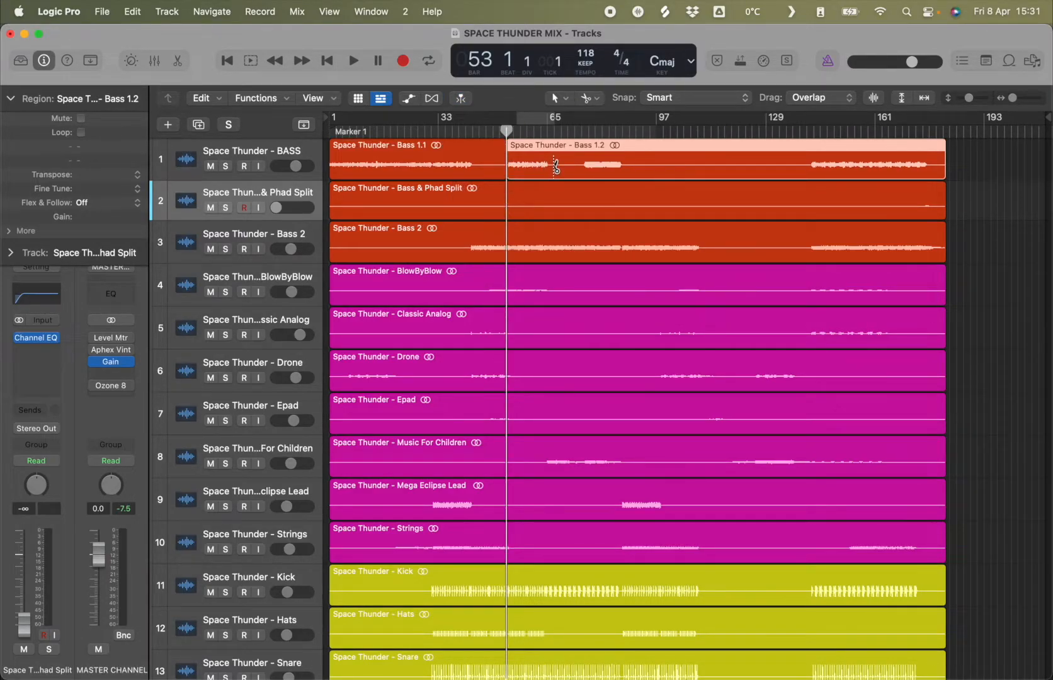
click(630, 165)
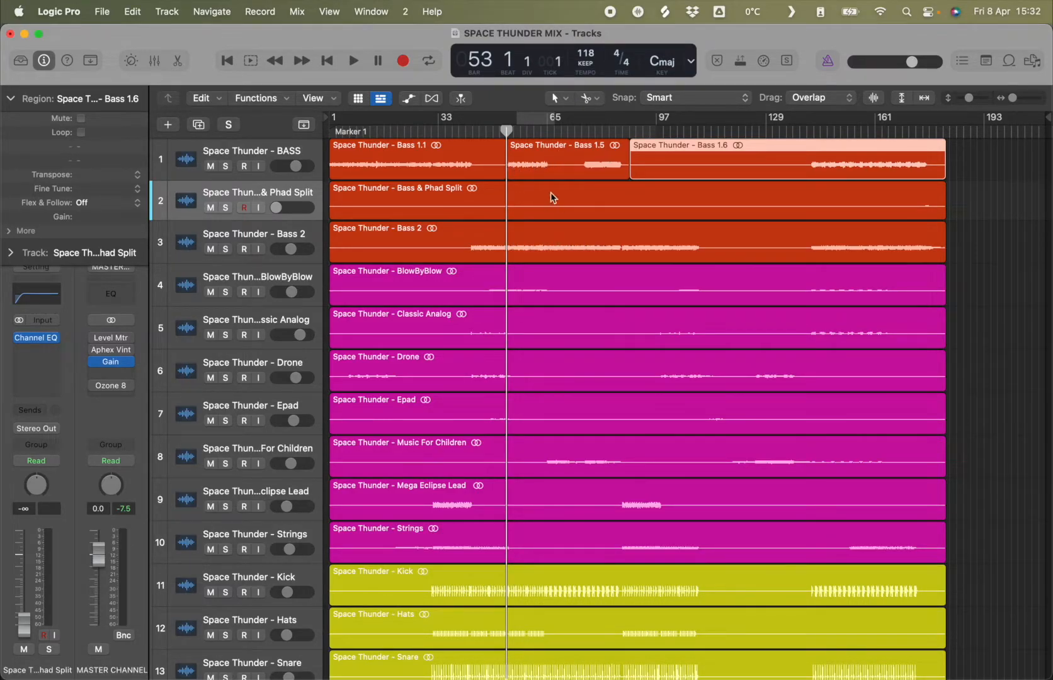
- Duplicate the BASS track with its settings, and move the middle bass region onto the new track
click(289, 158)
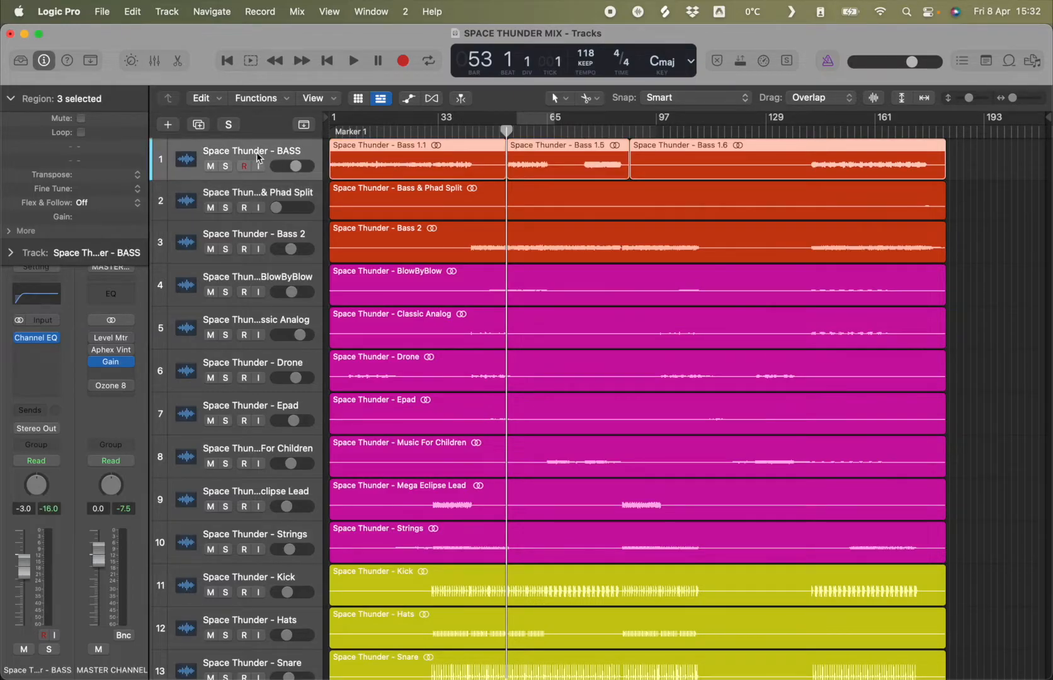
key(super+d)
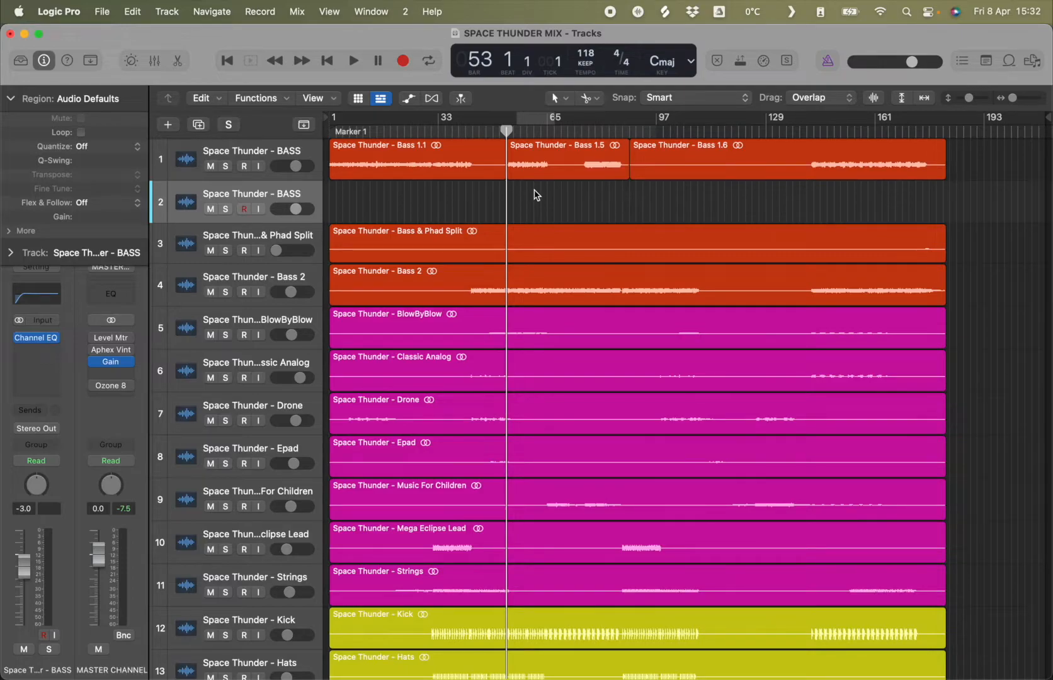
drag(560, 166, 560, 198)
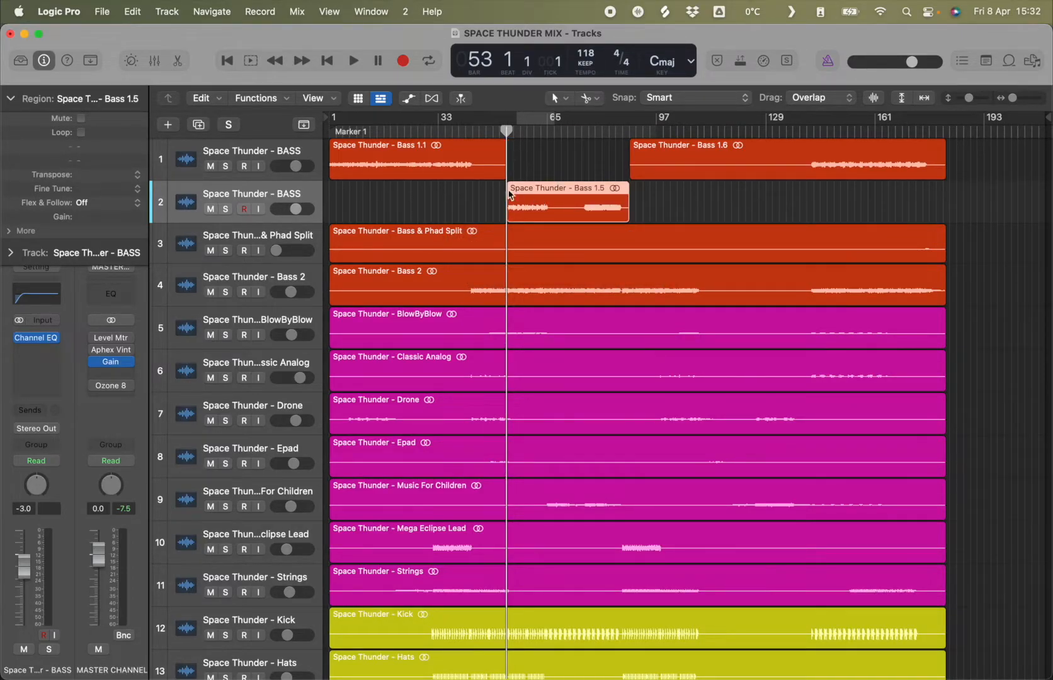
- Choose the Scissors tool, try two cuts near the end of the first BASS region, and undo both cuts
click(585, 99)
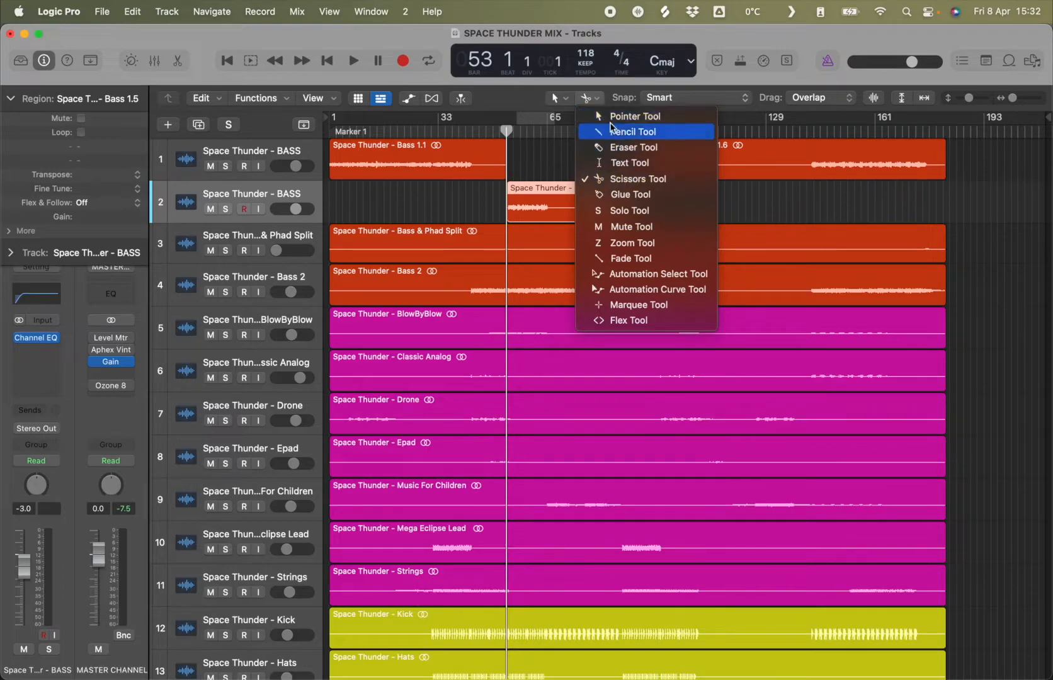
click(612, 178)
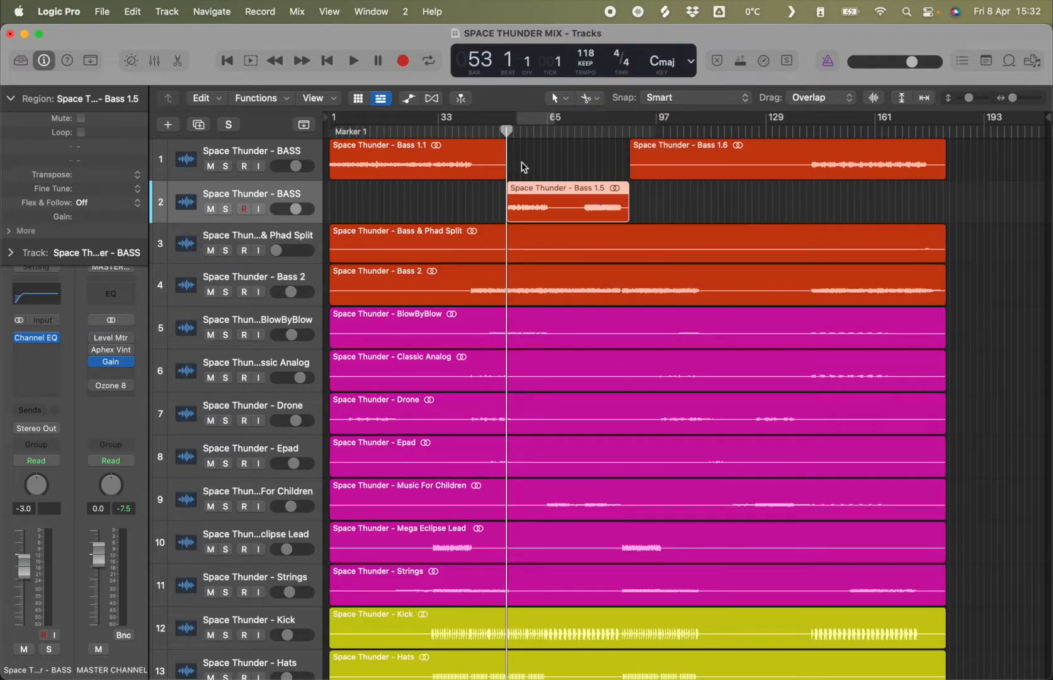
click(483, 163)
click(491, 162)
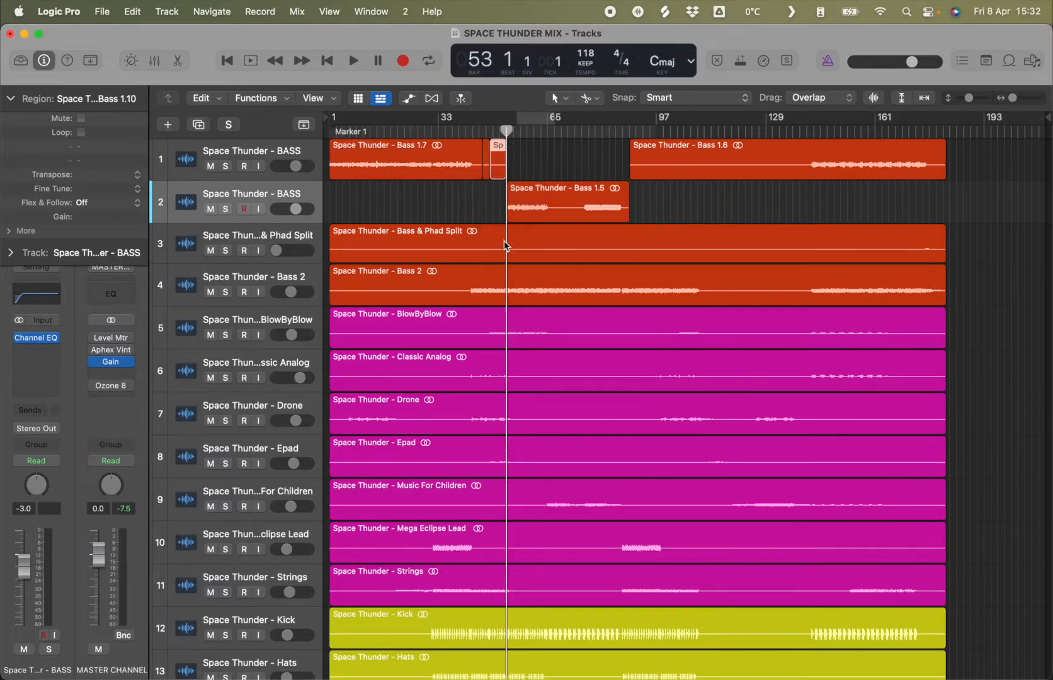
key(super+z)
key(super+z)
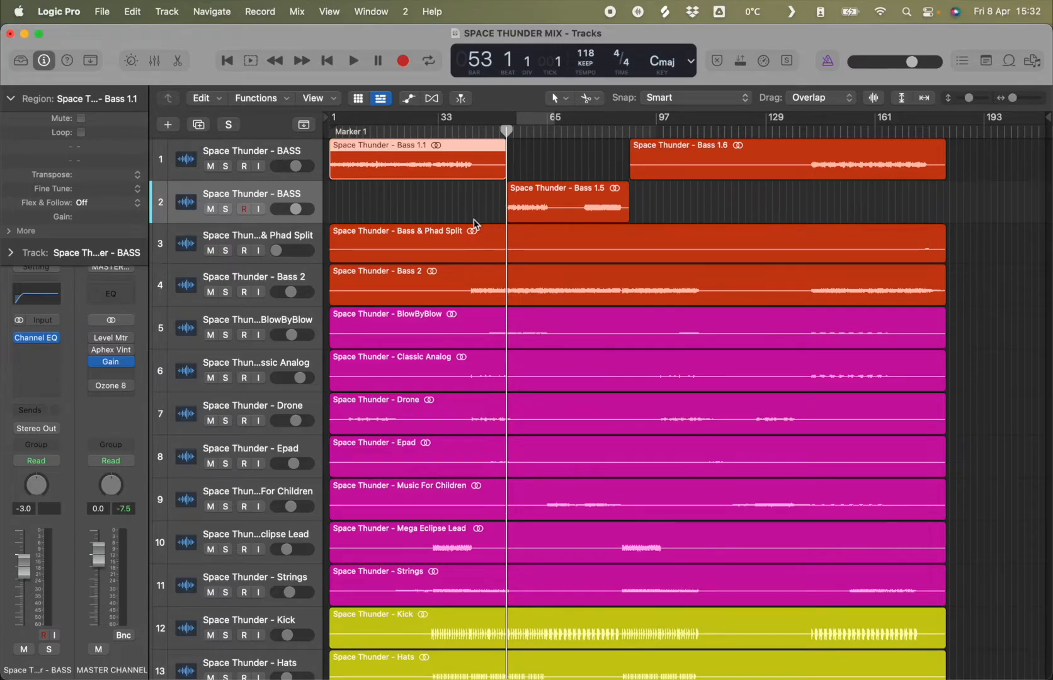
- Pan the duplicate BASS track right to +24, solo it together with Bass 2, and start playback from bar 53
click(542, 200)
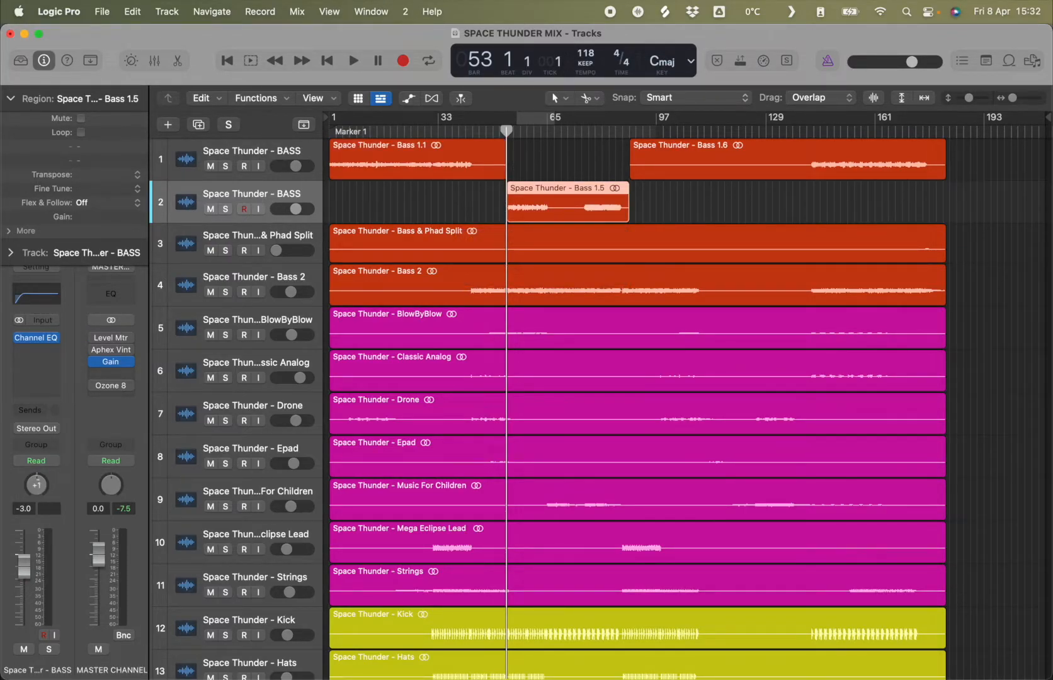
drag(36, 484, 36, 469)
click(226, 292)
click(226, 209)
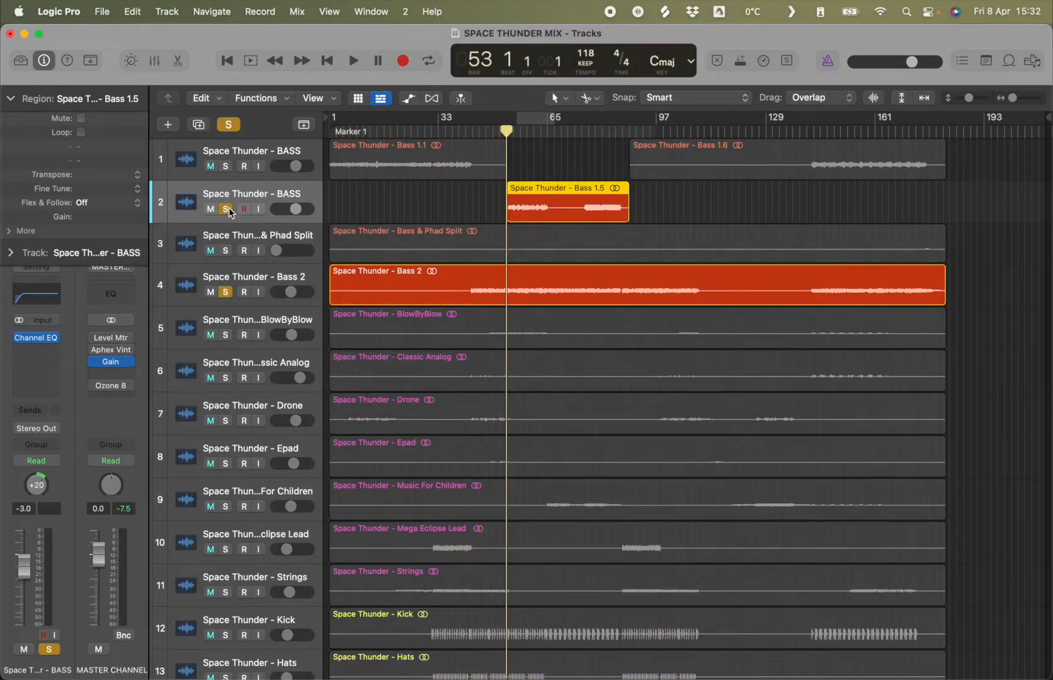
key(space)
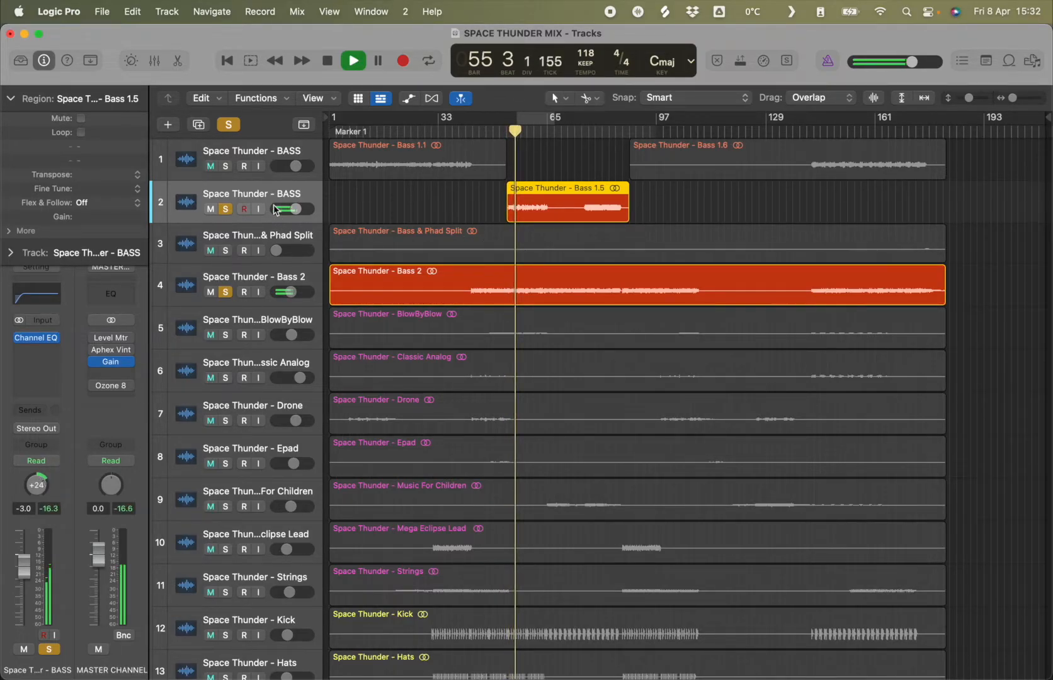
- Solo the first BASS track alongside the duplicate BASS and Bass 2, and play them from about bar 151
mouse_move(96, 364)
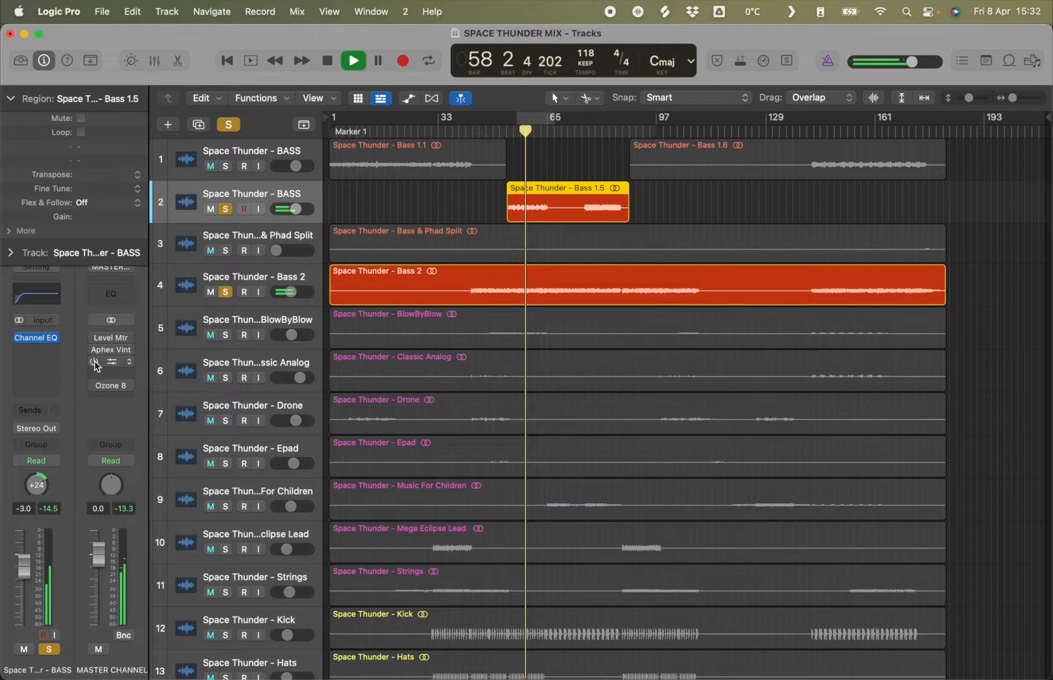
key(space)
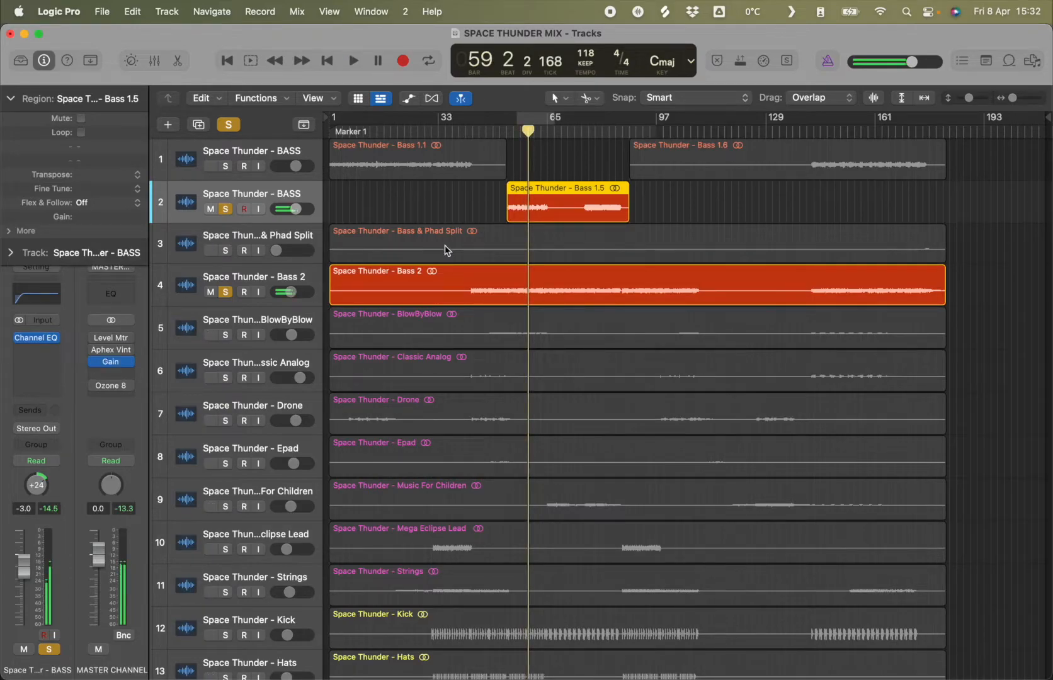
click(226, 166)
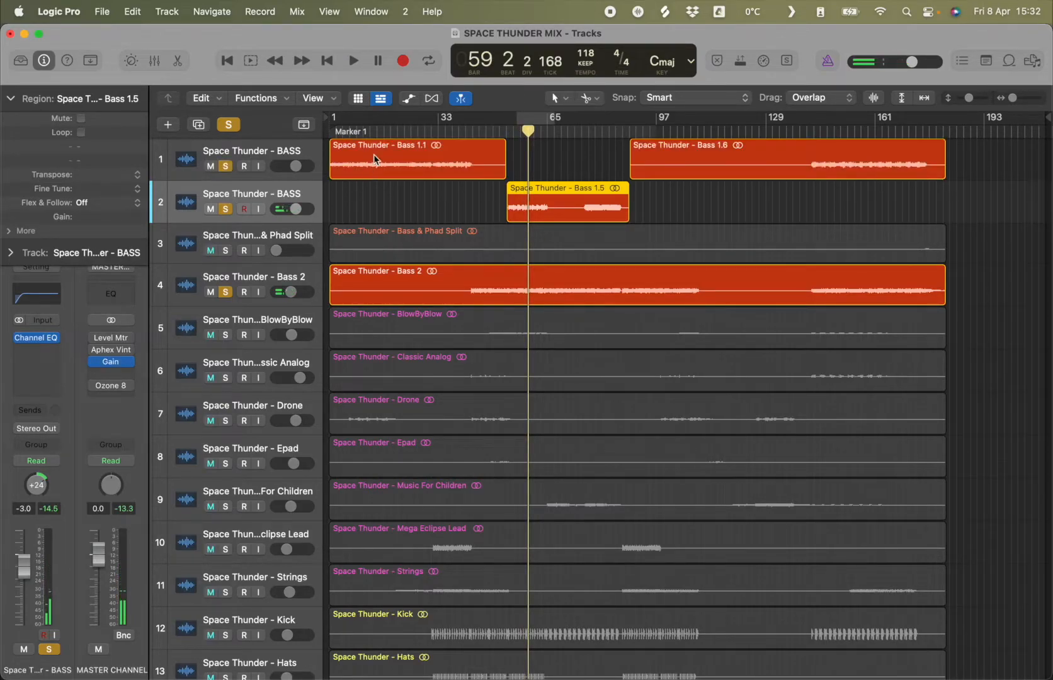
click(447, 129)
click(841, 128)
key(space)
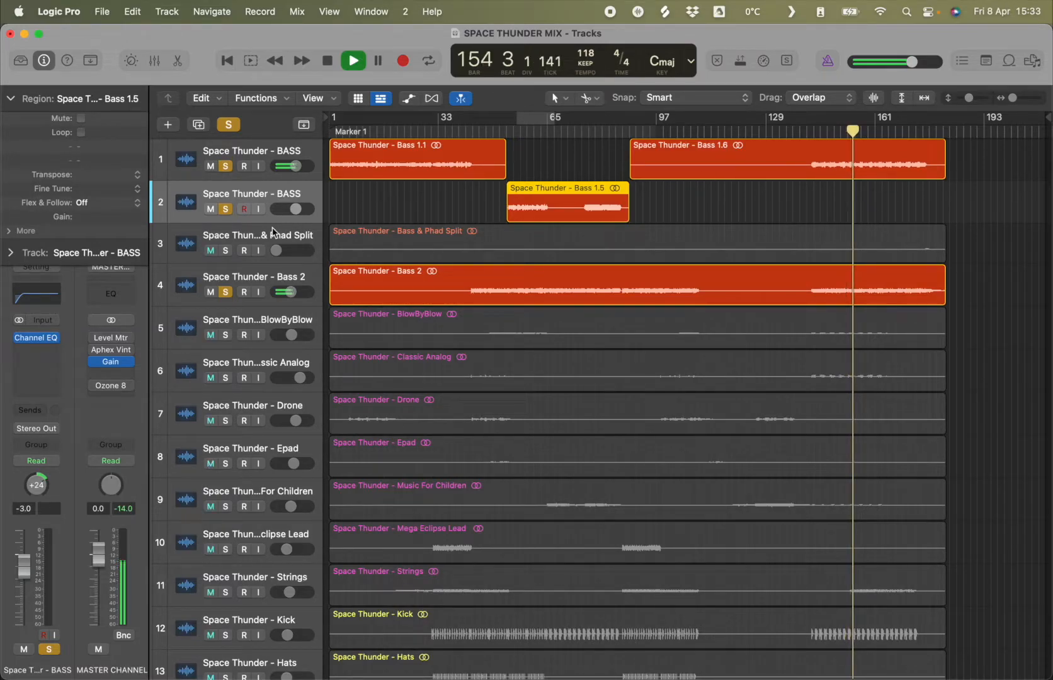
- Move the last bass region, Bass 1.6, onto the duplicate BASS track and listen with the master channel's Gain plug-in bypassed
drag(736, 169, 735, 200)
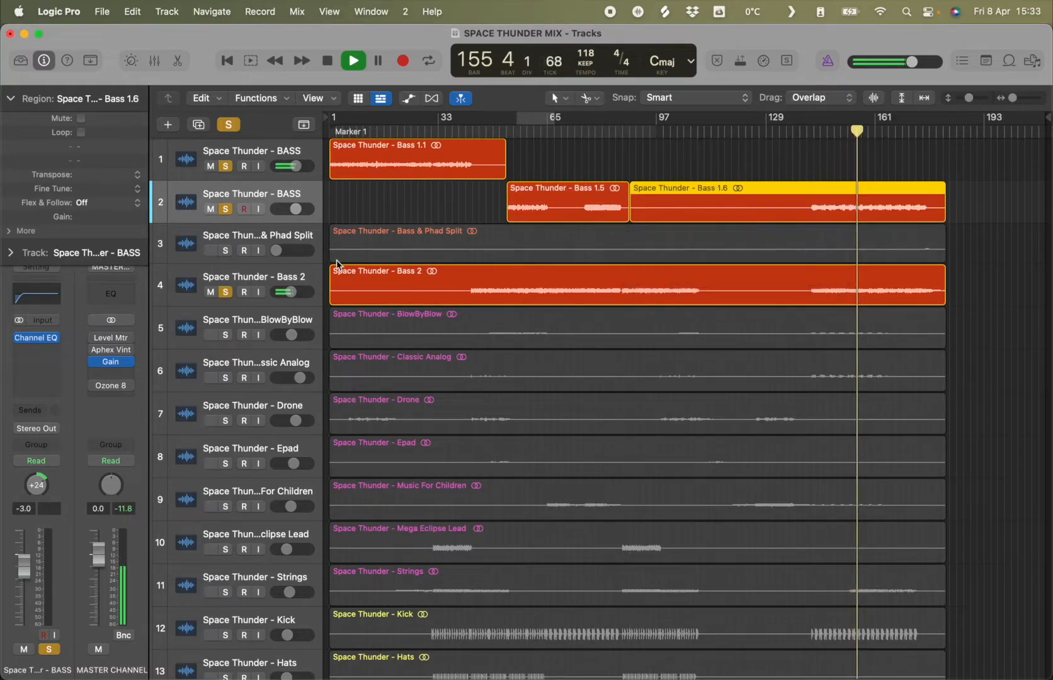
click(93, 362)
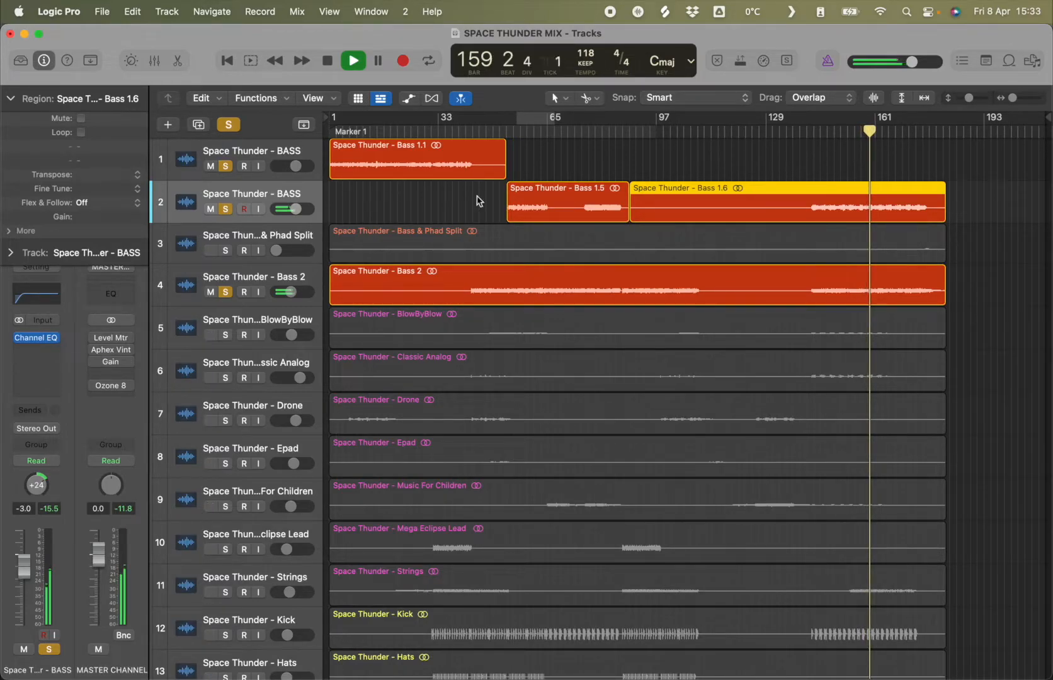
key(space)
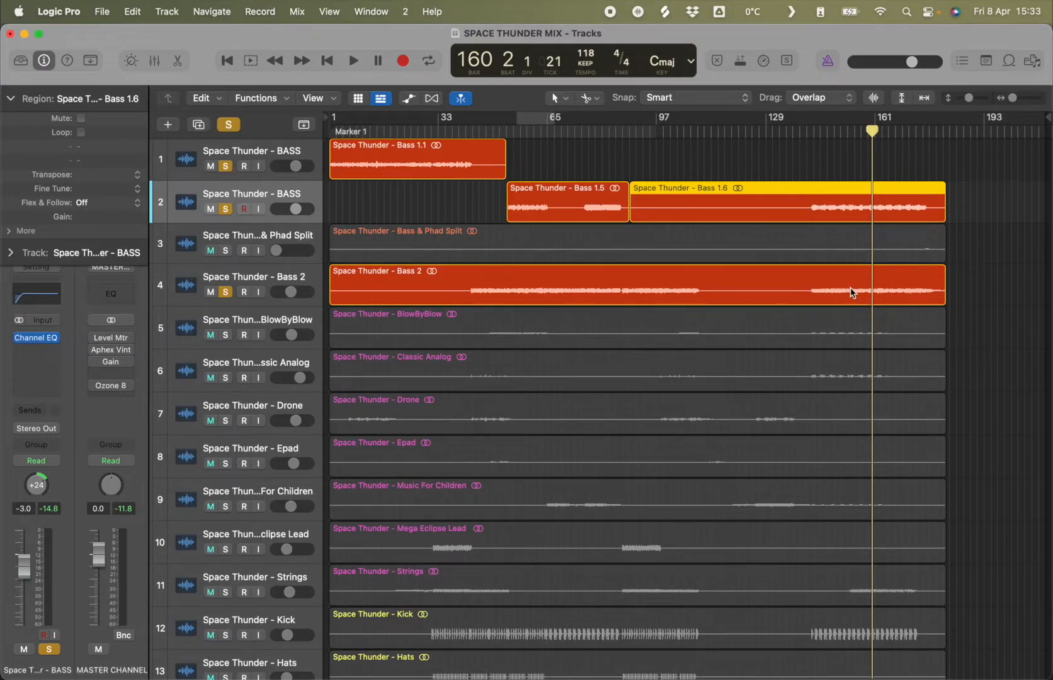
- Turn off all track solos and adjust the pan of the Mega Eclipse Lead track
click(869, 280)
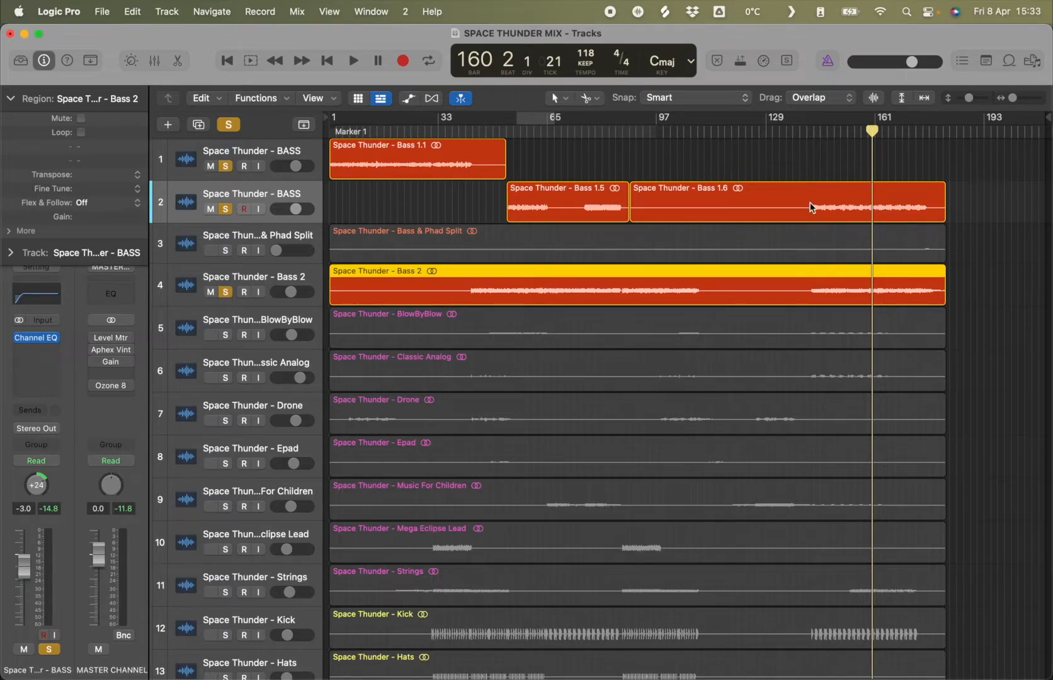
click(229, 124)
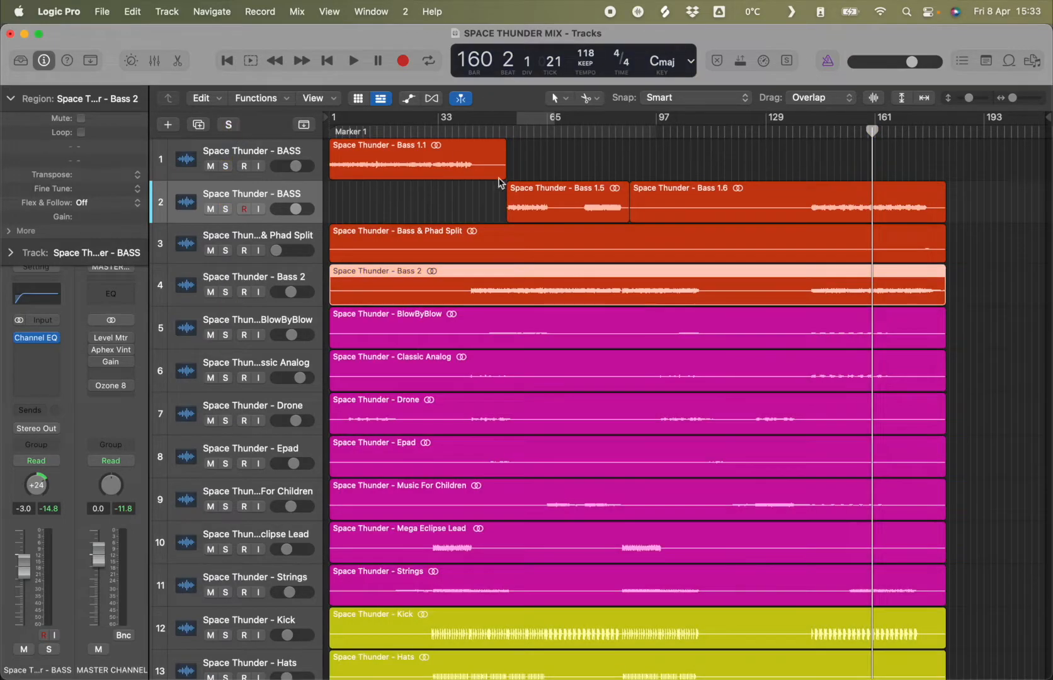
click(277, 326)
scroll(282, 277, down, 1)
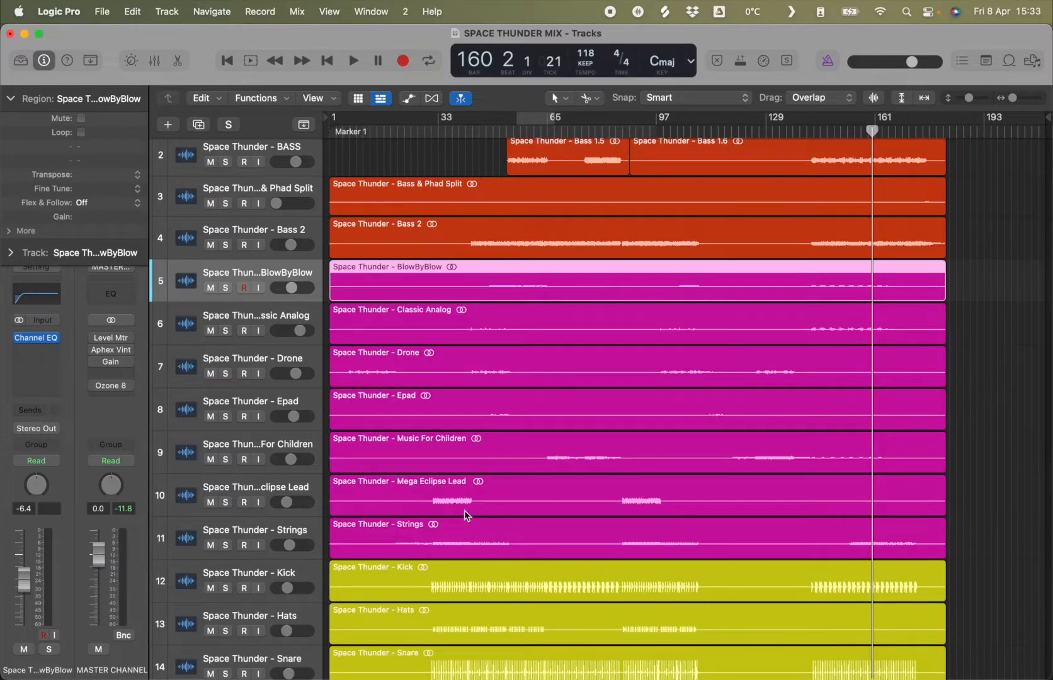
click(265, 538)
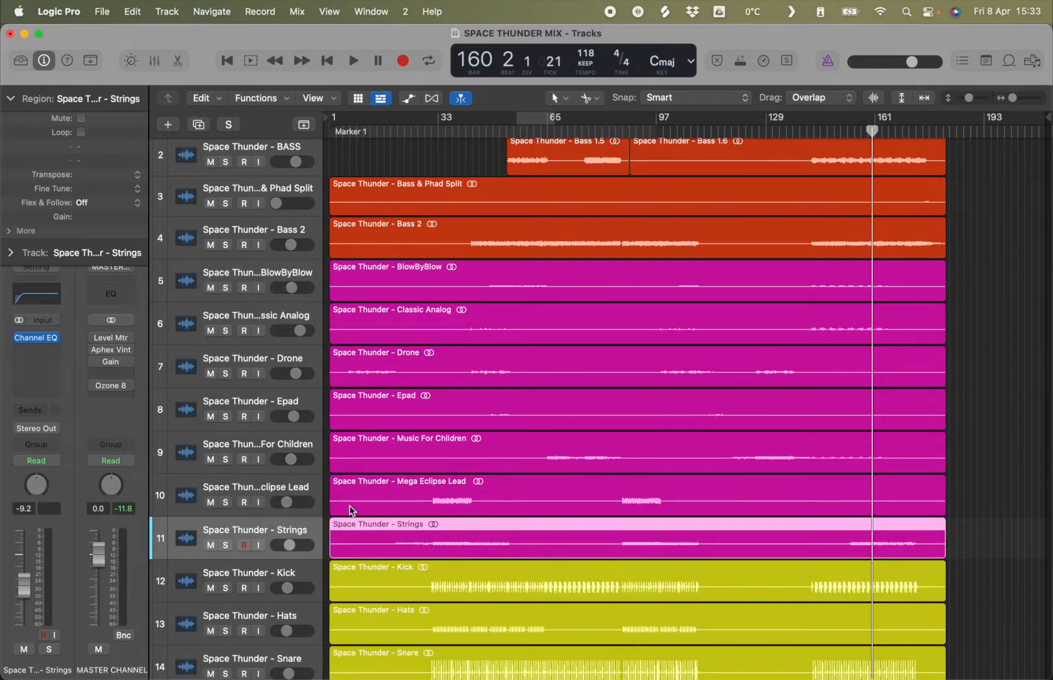
click(272, 493)
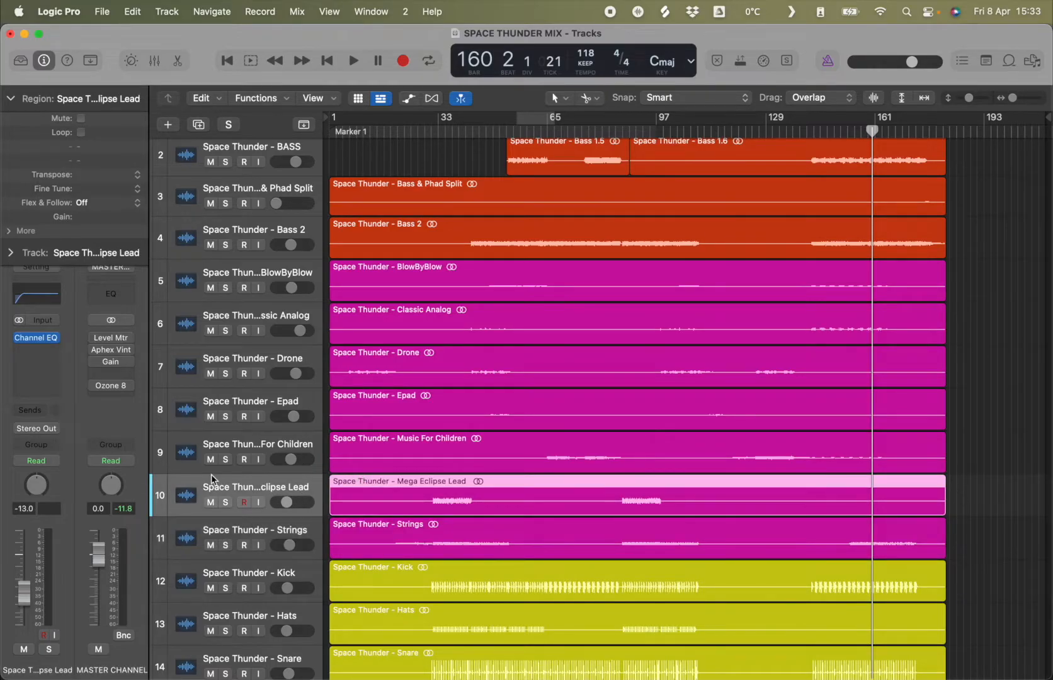
scroll(261, 437, down, 3)
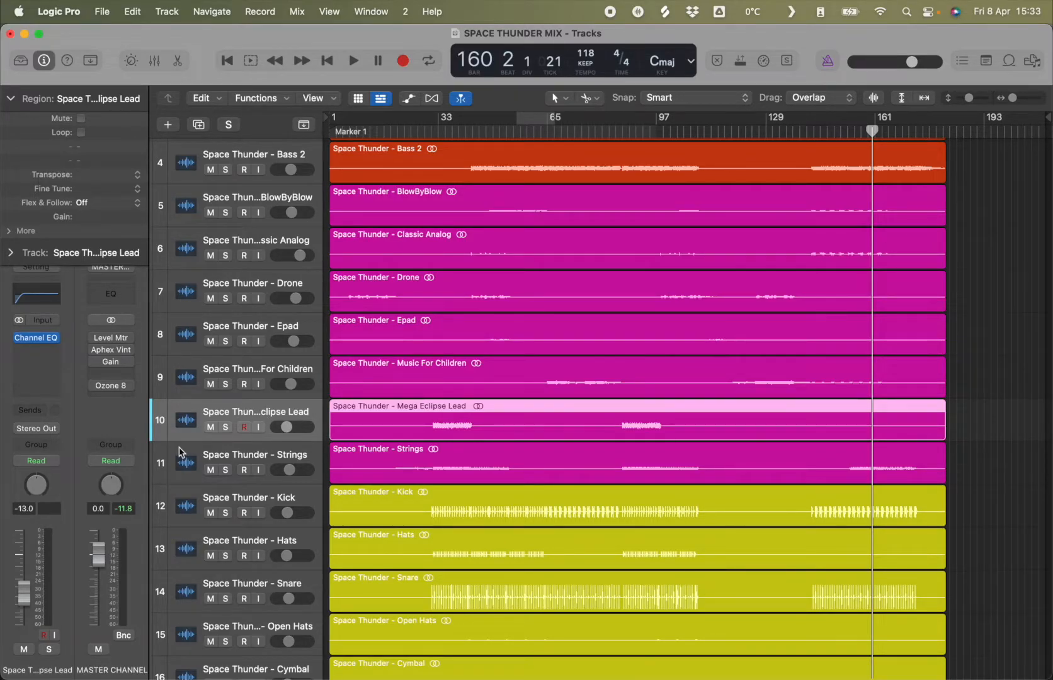
drag(36, 484, 36, 479)
- Pan the Music For Children track left to -27 and the Classic Analog track left to -25
click(275, 369)
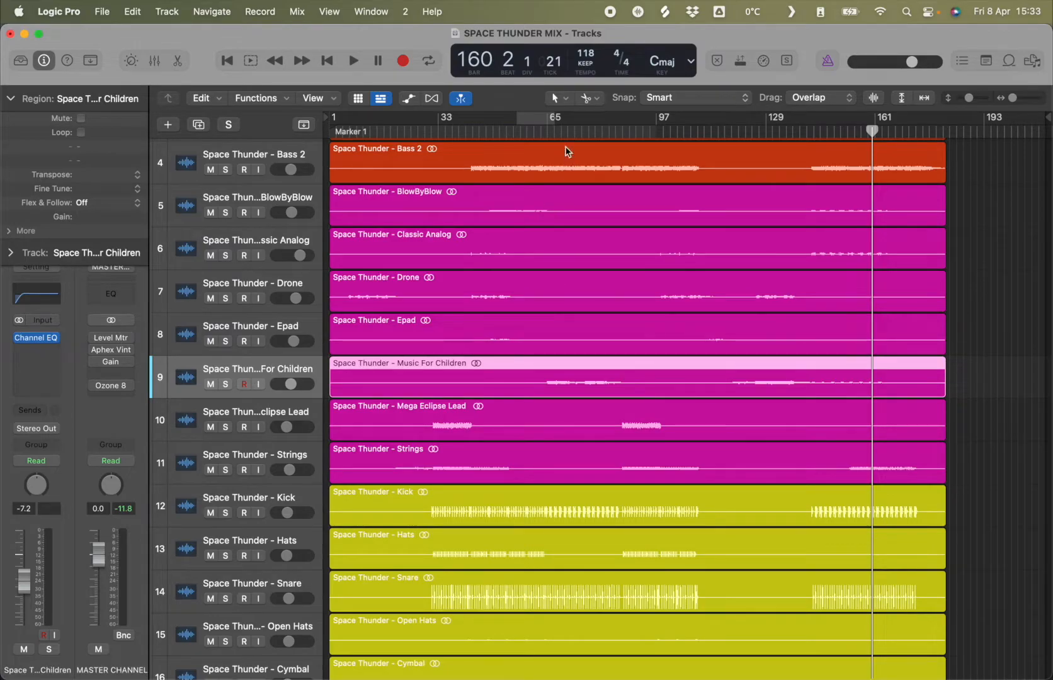
click(565, 133)
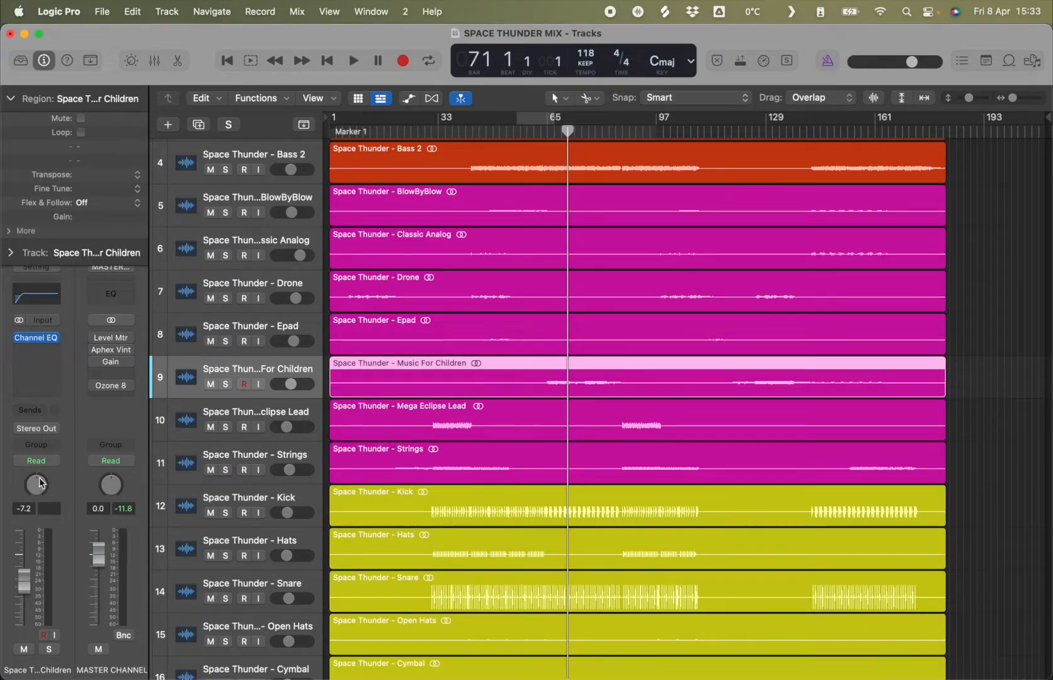
click(253, 332)
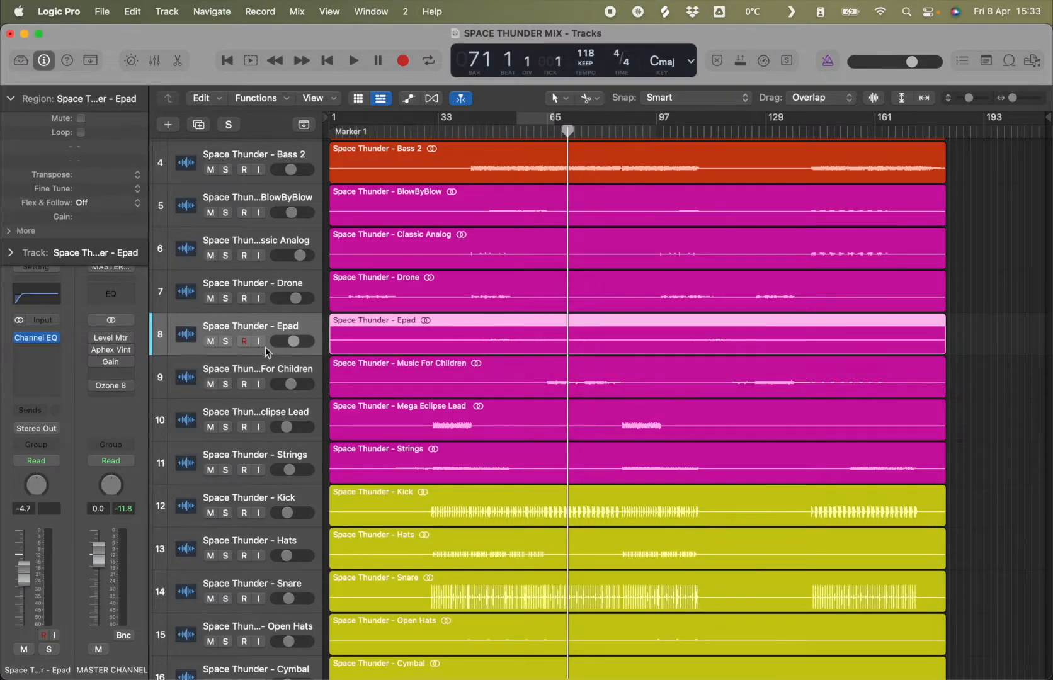
click(257, 287)
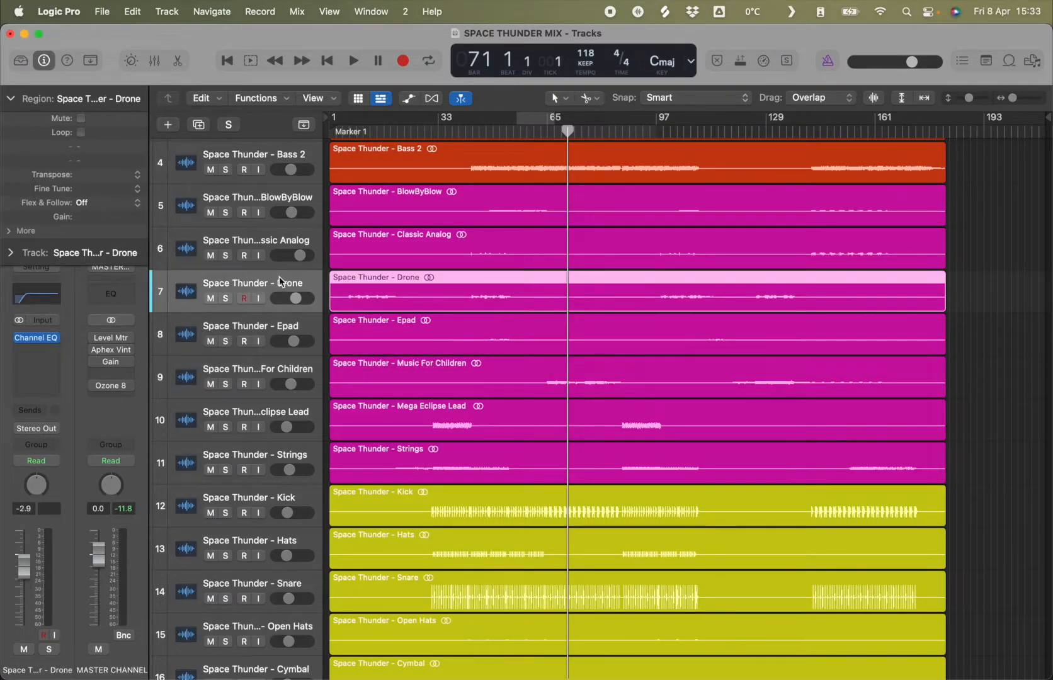
click(256, 239)
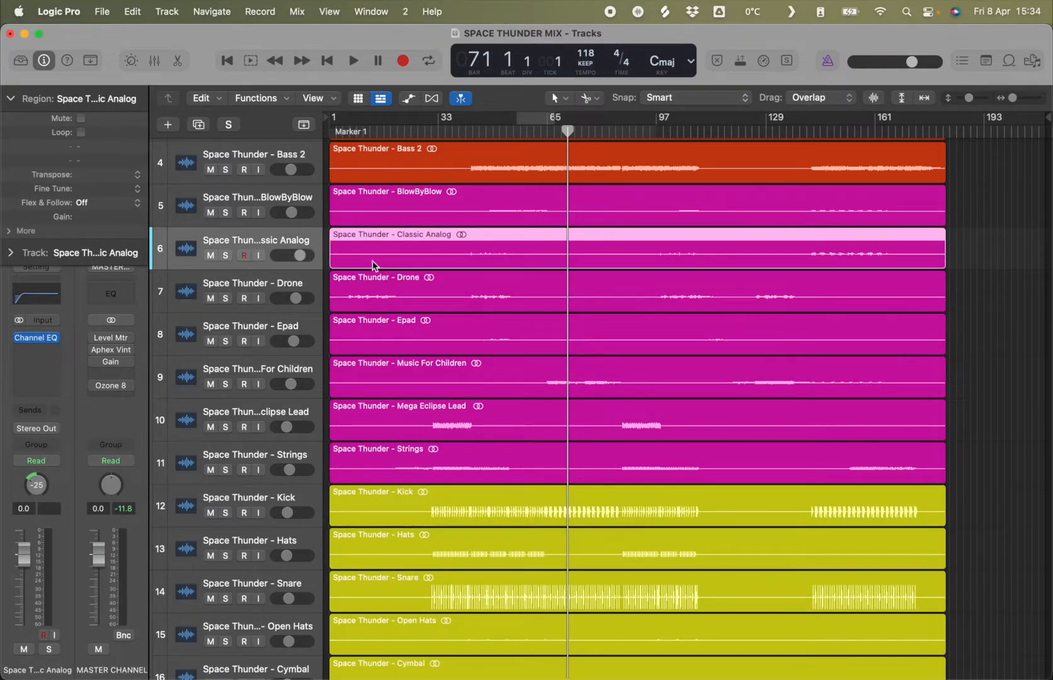
- Pan BlowByBlow right to +22, and solo the BlowByBlow through Mega Eclipse Lead tracks while playing from bar 41
click(284, 201)
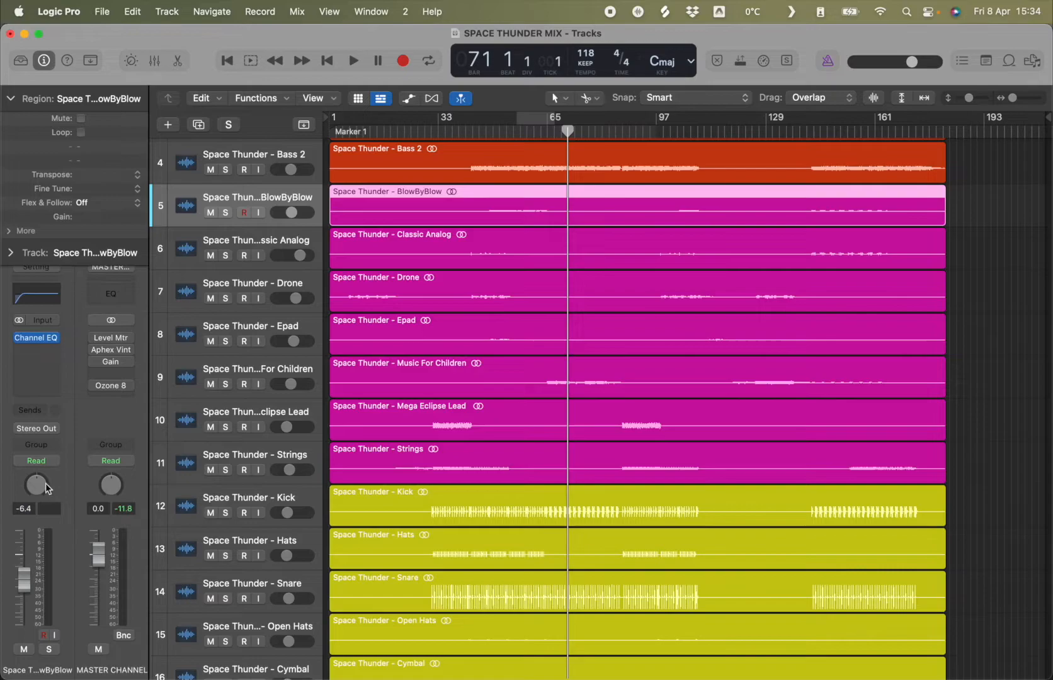
click(467, 133)
key(space)
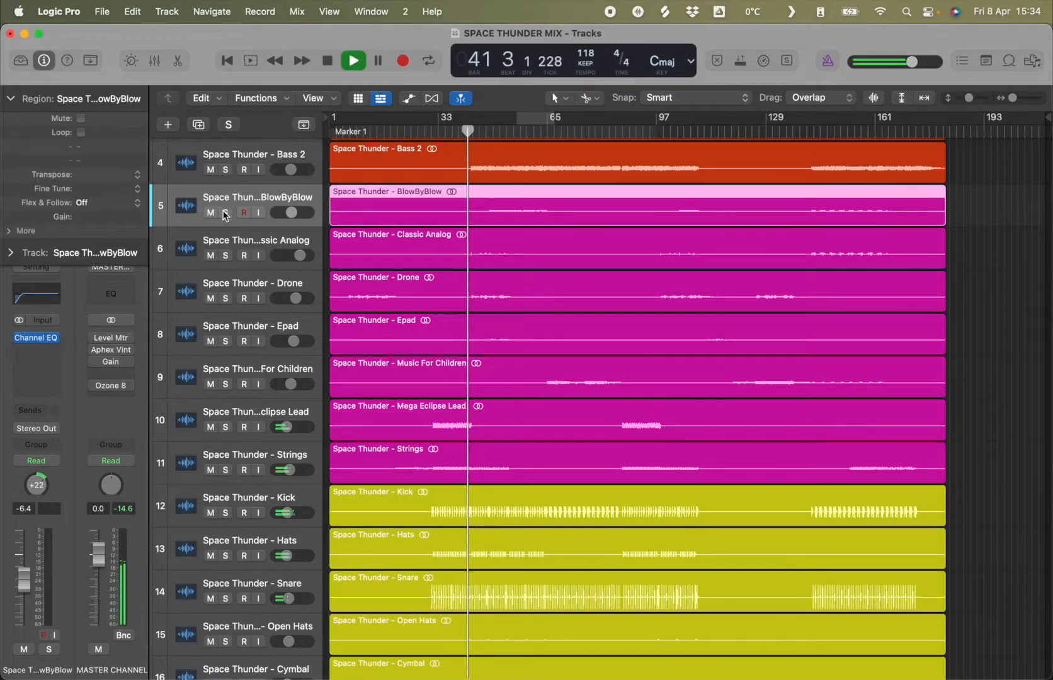
drag(225, 213, 253, 414)
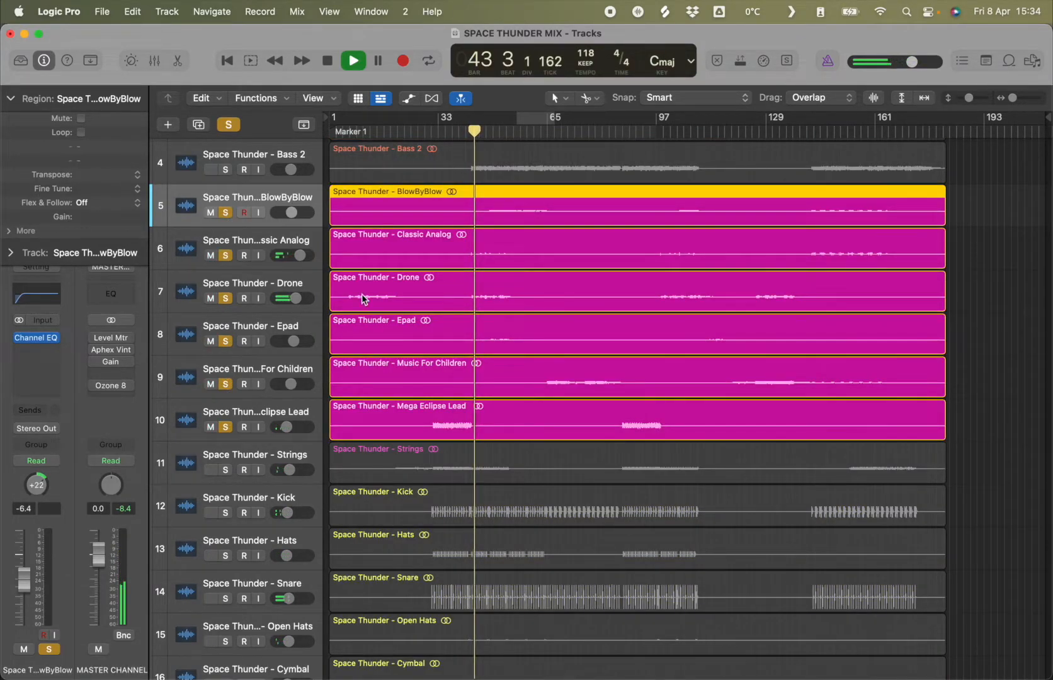
- Re-enable the master channel's Gain plug-in and raise the BlowByBlow track's volume to -2.5 dB during playback
mouse_move(95, 364)
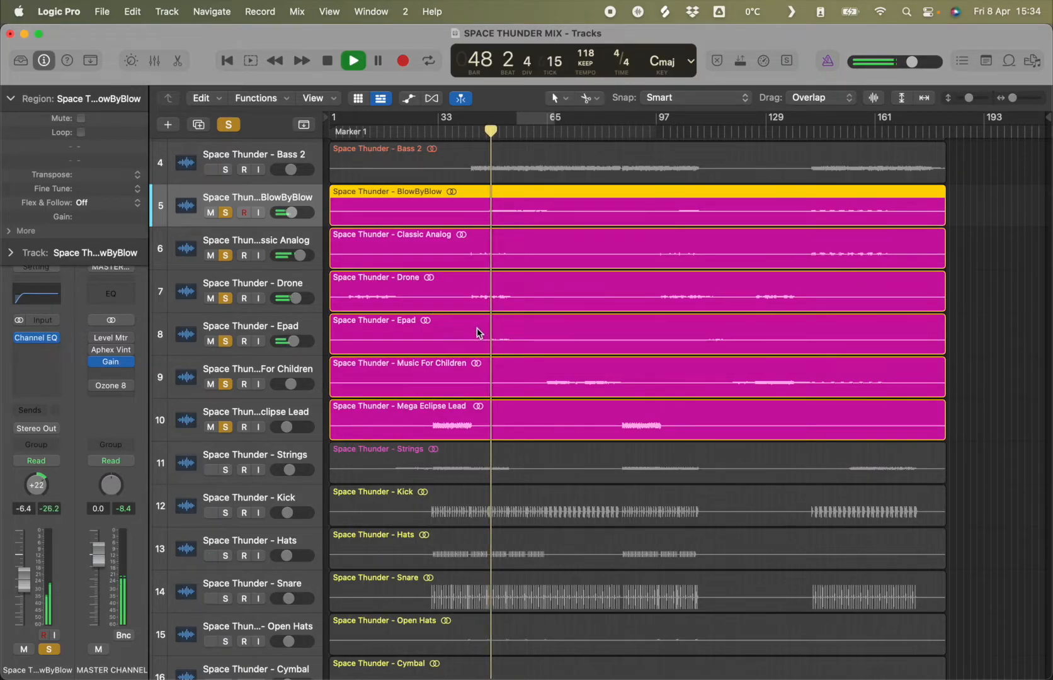
click(226, 214)
click(226, 214)
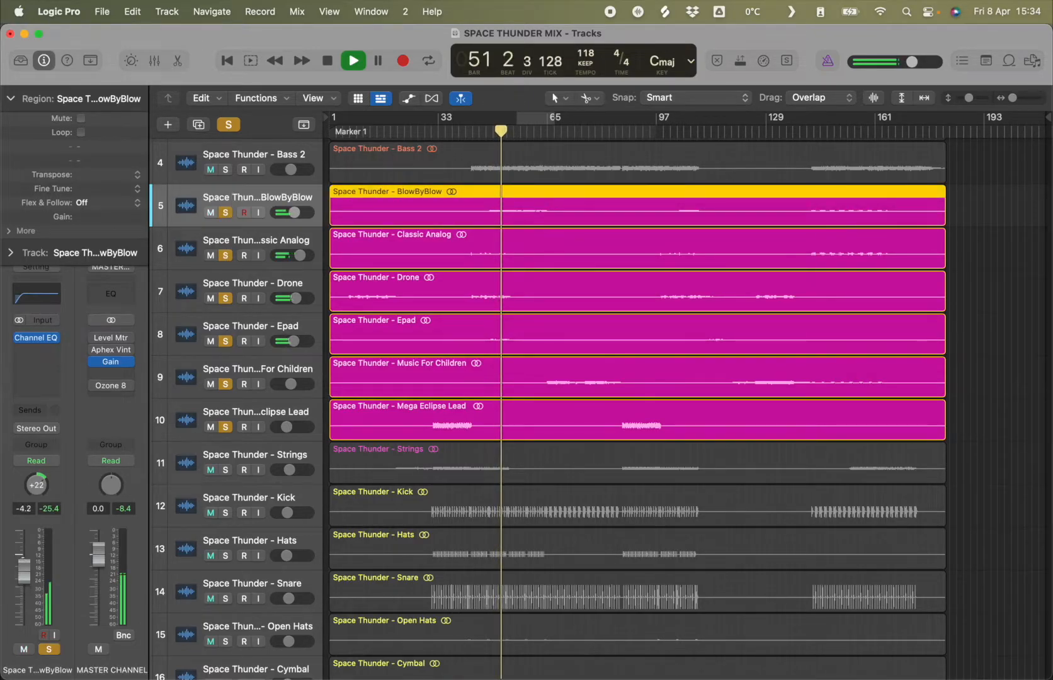
drag(24, 568, 25, 562)
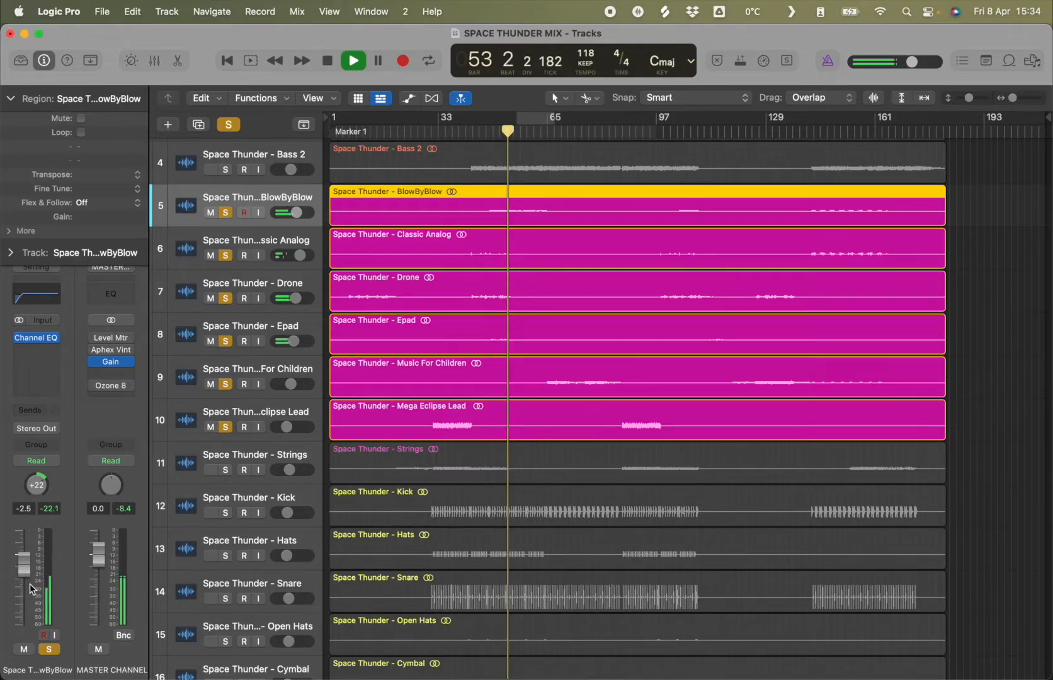
- Play from about bar 69 and raise the Music For Children track's volume to -5.4 dB
click(561, 121)
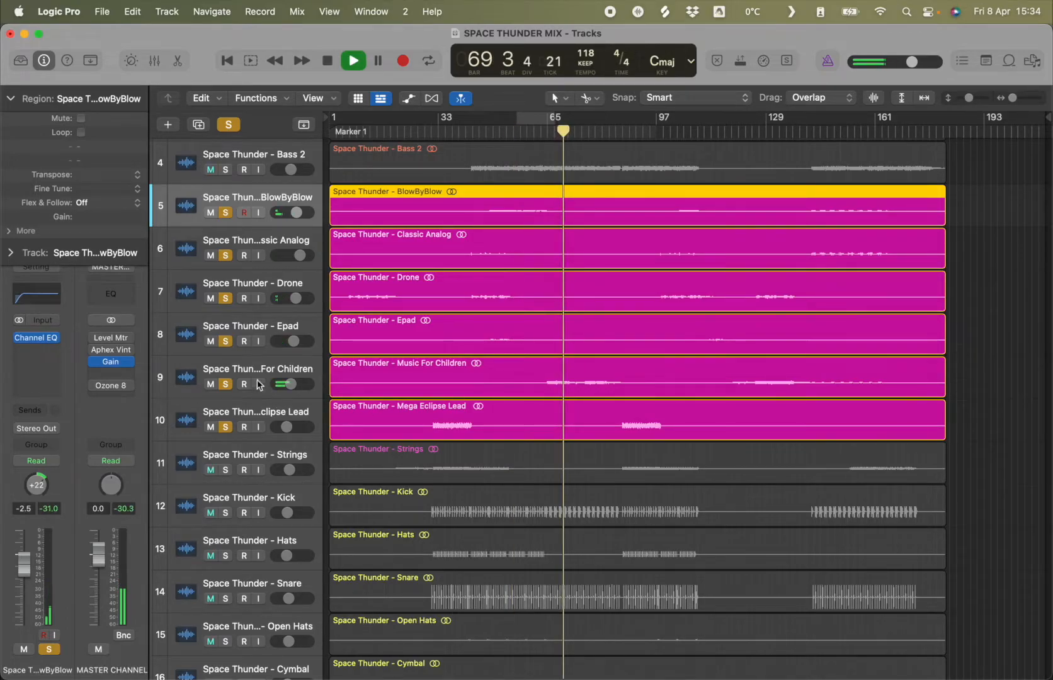
key(Down)
key(Down)
key(Down)
key(Down)
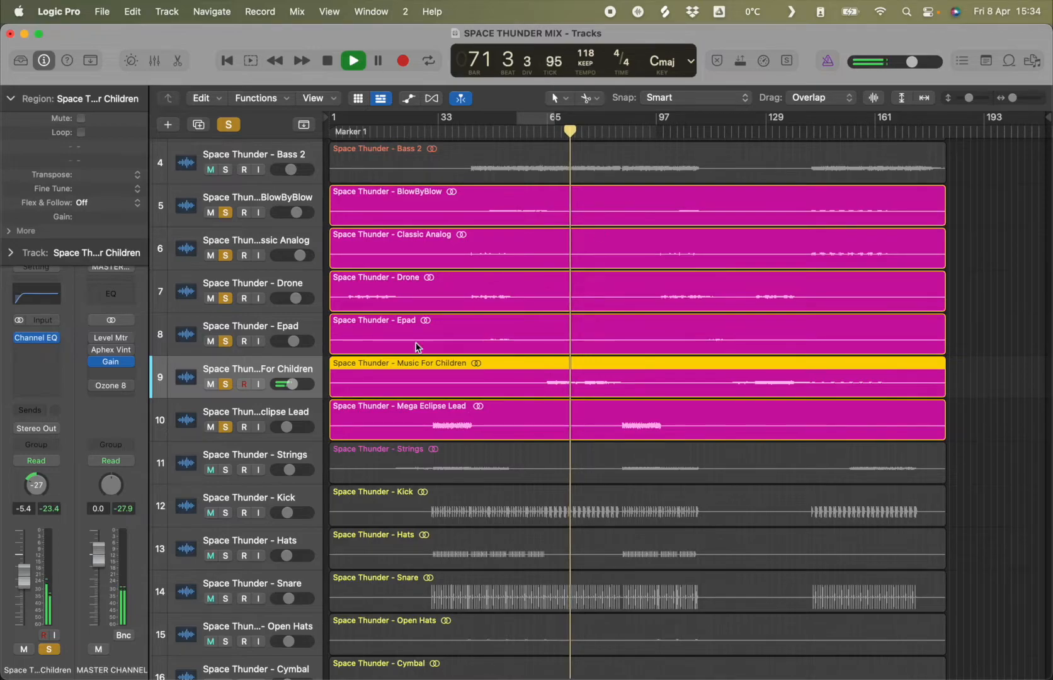
key(space)
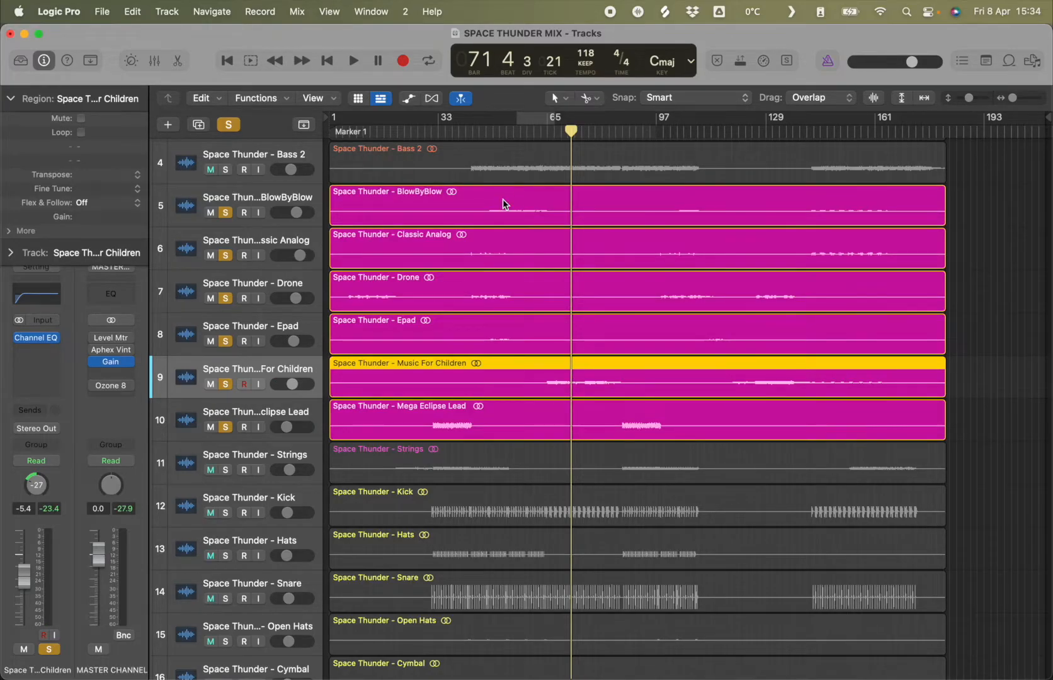
- Turn off all track solos and audition the full mix, including the section from about bar 100
scroll(503, 199, down, 5)
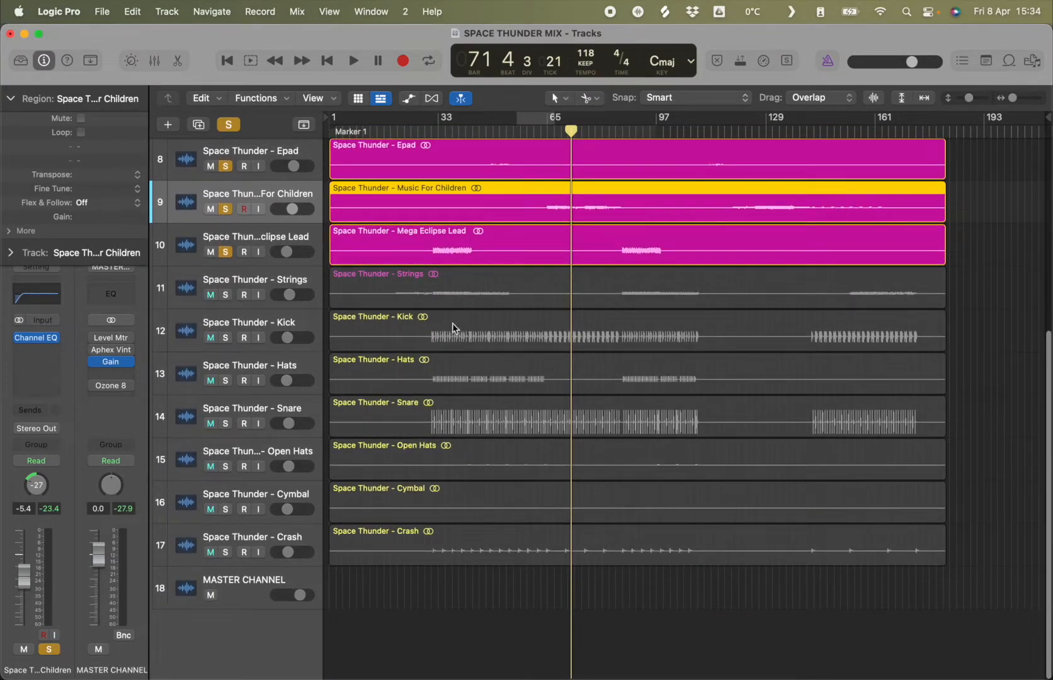
scroll(403, 283, up, 7)
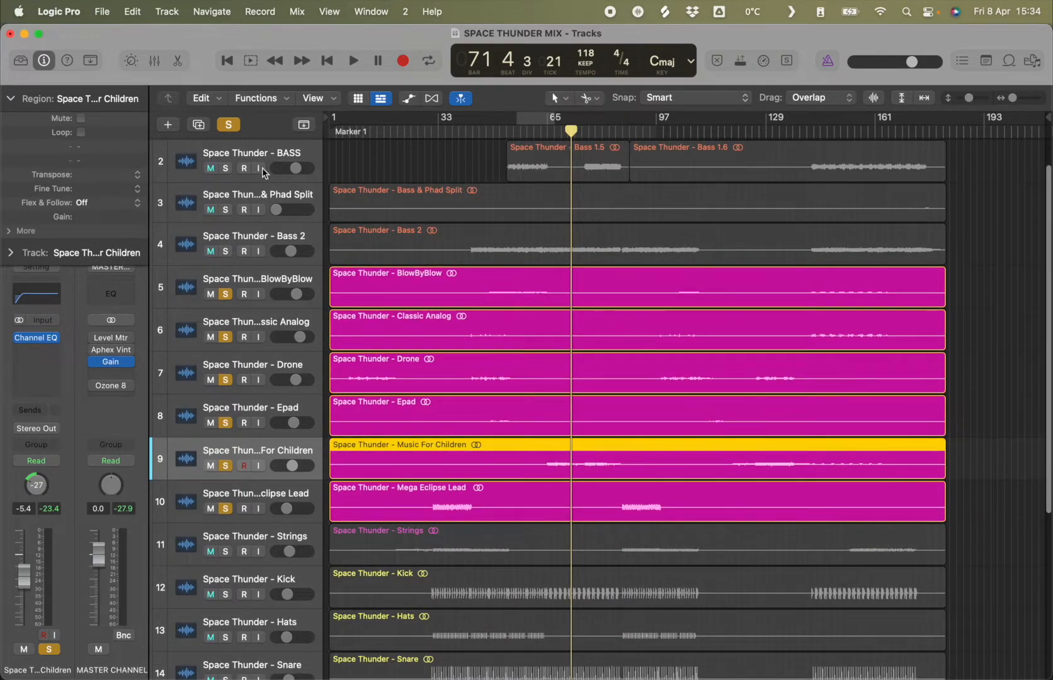
key(ctrl+alt+super+s)
key(space)
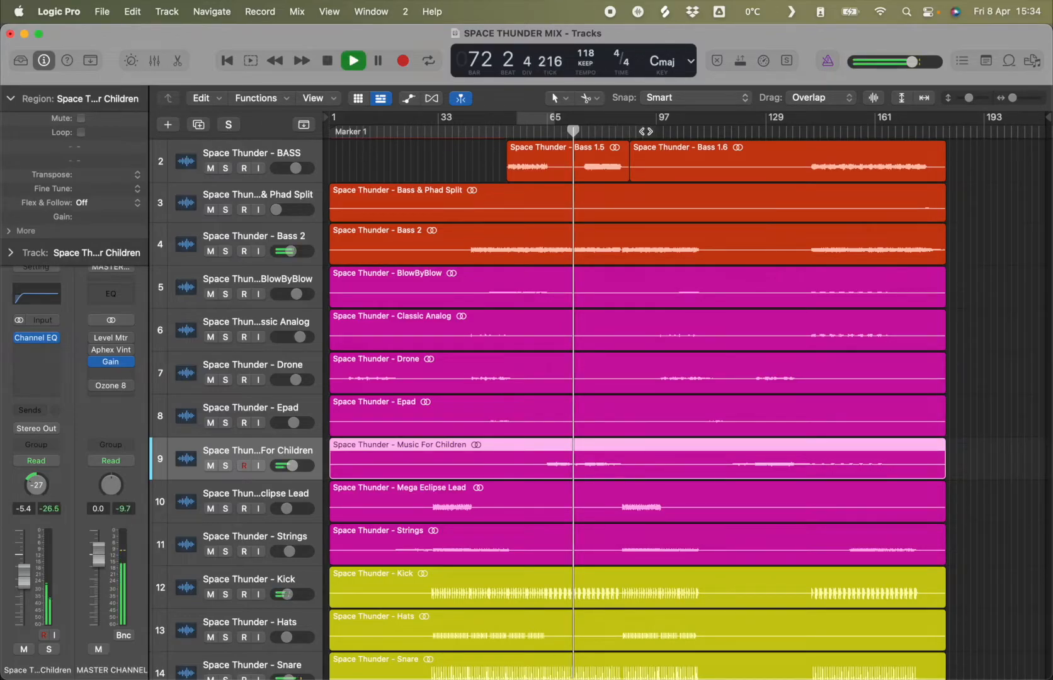
click(668, 131)
scroll(471, 408, down, 4)
scroll(469, 413, down, 3)
scroll(470, 416, up, 8)
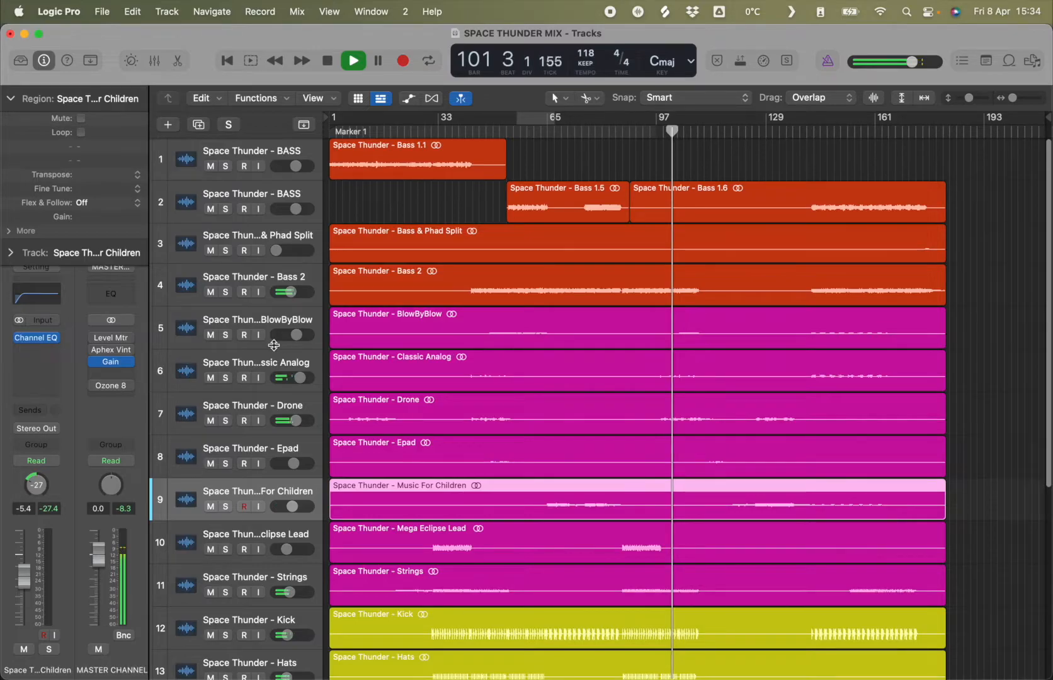
scroll(344, 360, down, 5)
key(space)
- Go through the Strings and Kick tracks to the Snare track, and pan the Snare right to +9
scroll(367, 409, down, 1)
click(261, 448)
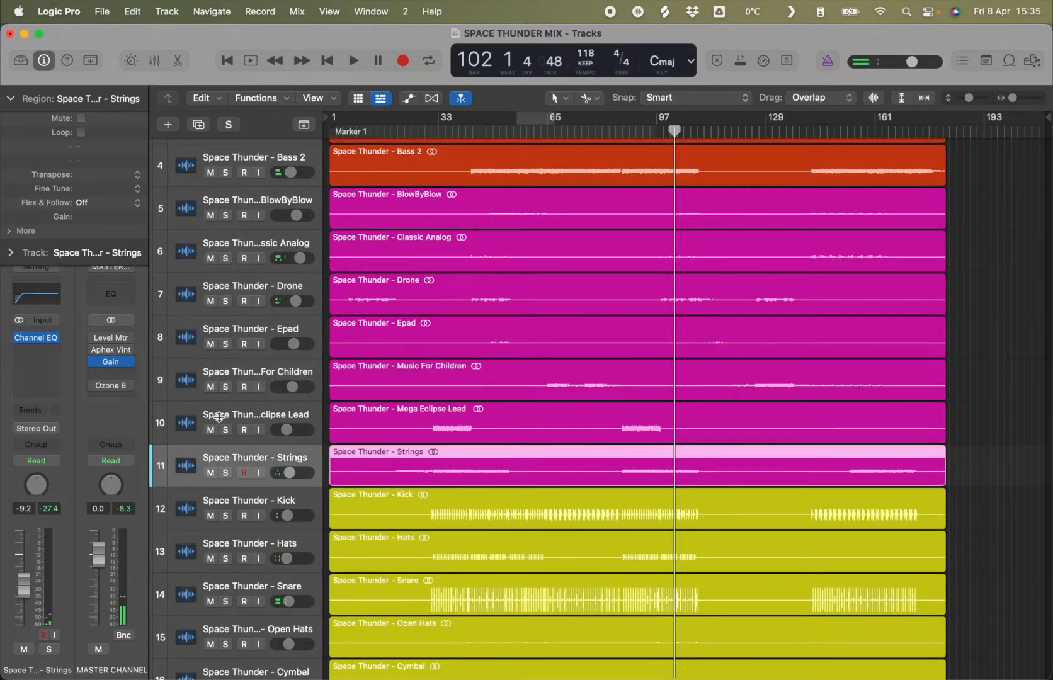
scroll(324, 444, down, 2)
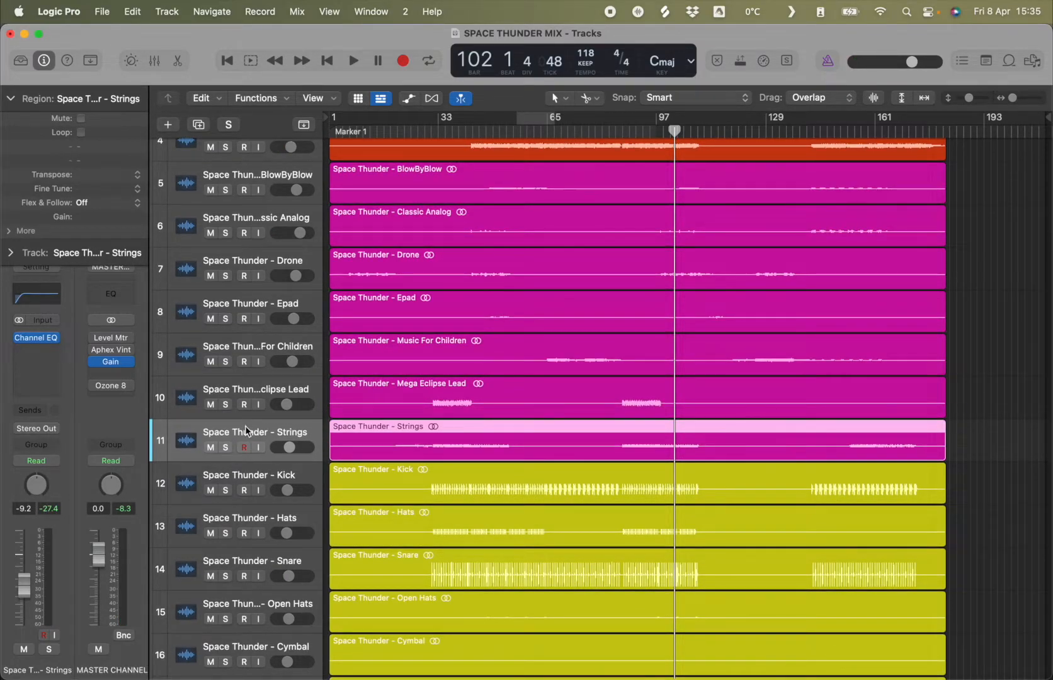
scroll(318, 403, down, 5)
click(220, 329)
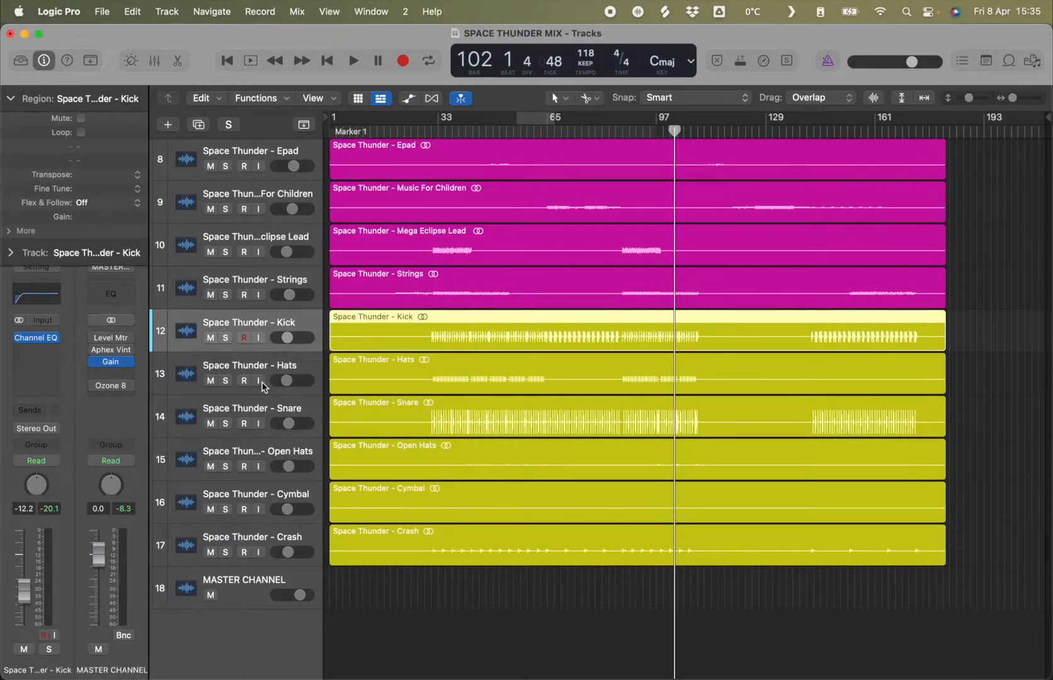
click(255, 412)
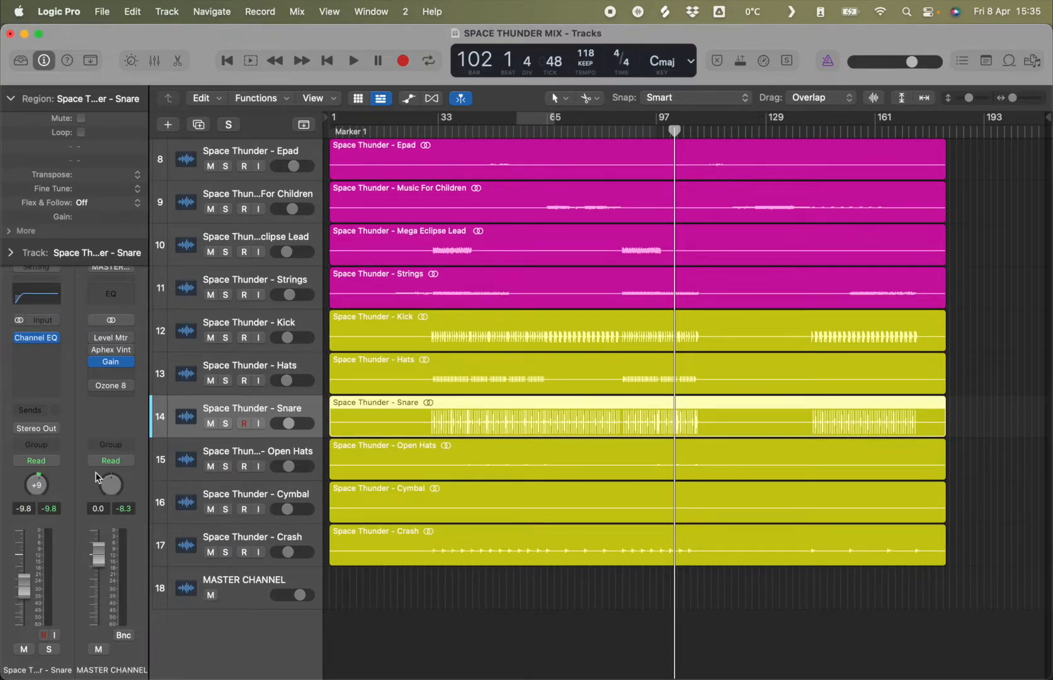
- Reorder the drum tracks so that Open Hats sits directly between Hats and Snare
click(260, 454)
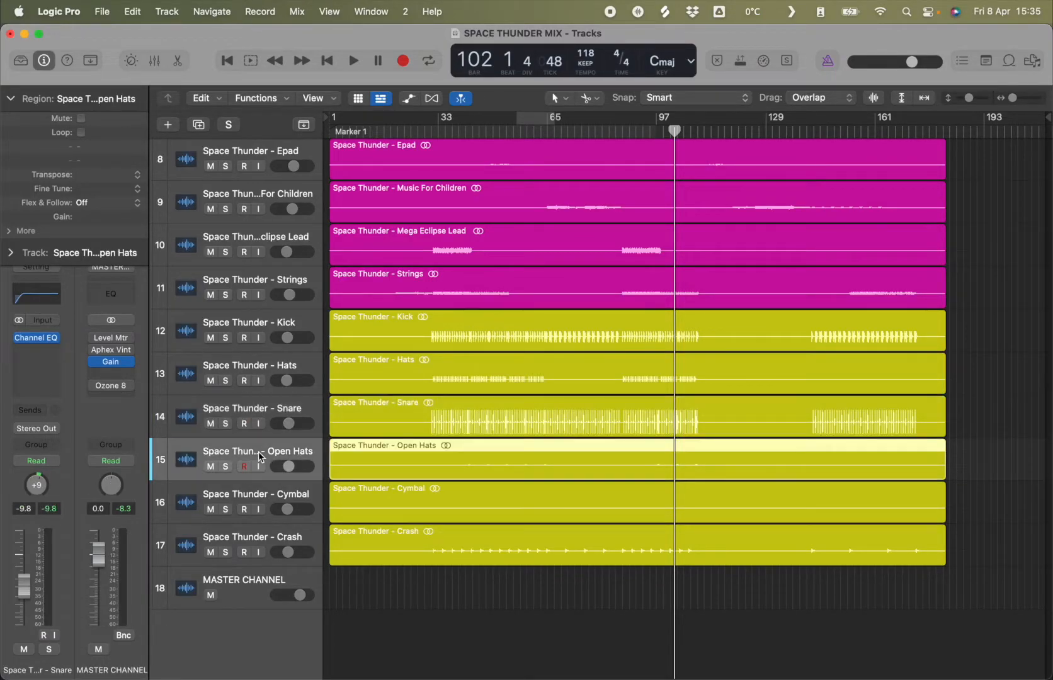
click(257, 365)
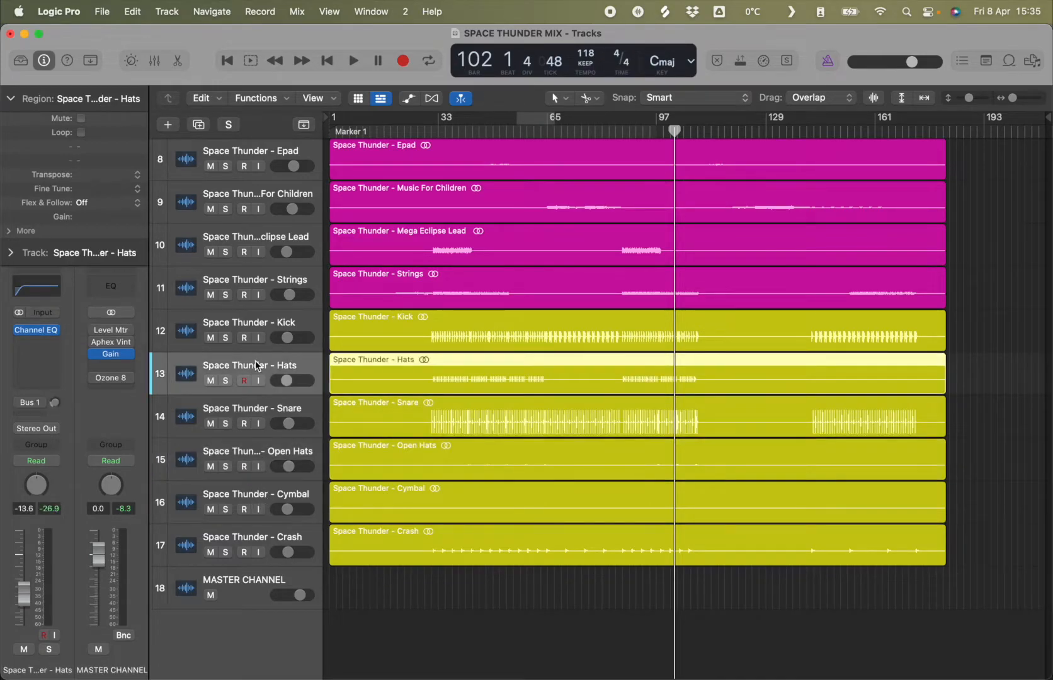
drag(260, 453, 255, 412)
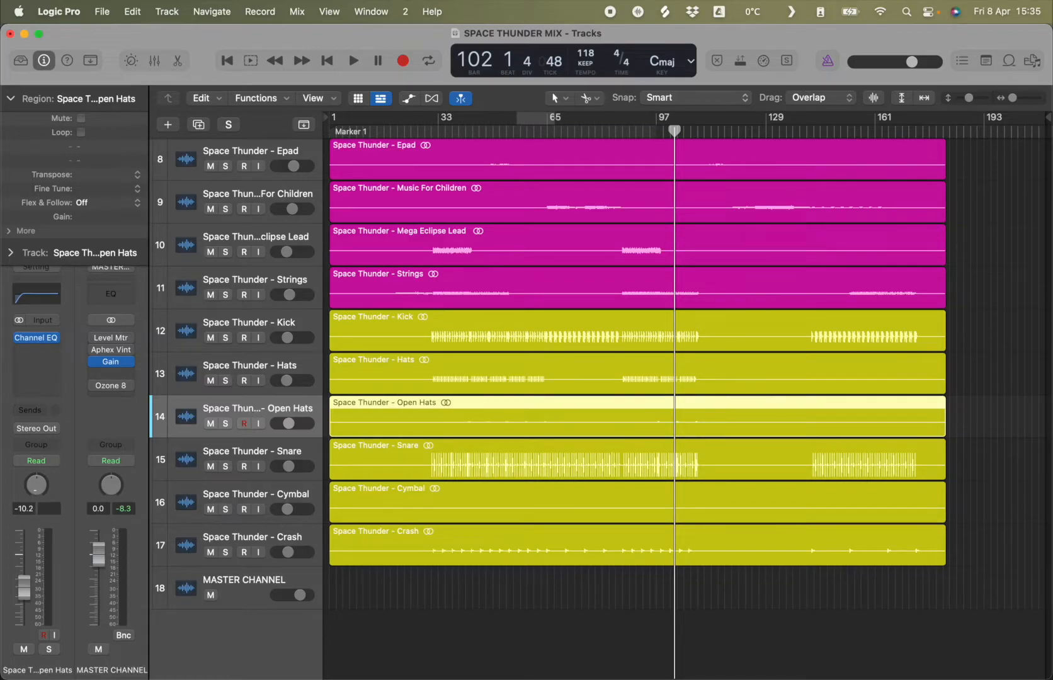
- Pan the Open Hats right to +29 and the Hats left to -35, and play the two tracks soloed together
click(239, 373)
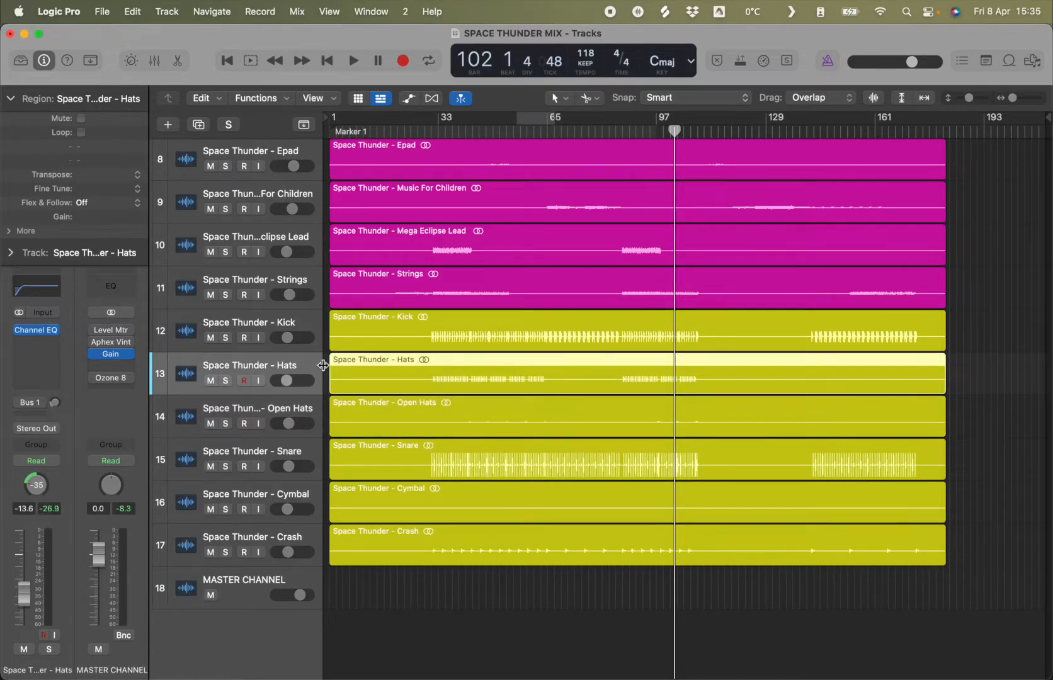
click(225, 380)
click(226, 422)
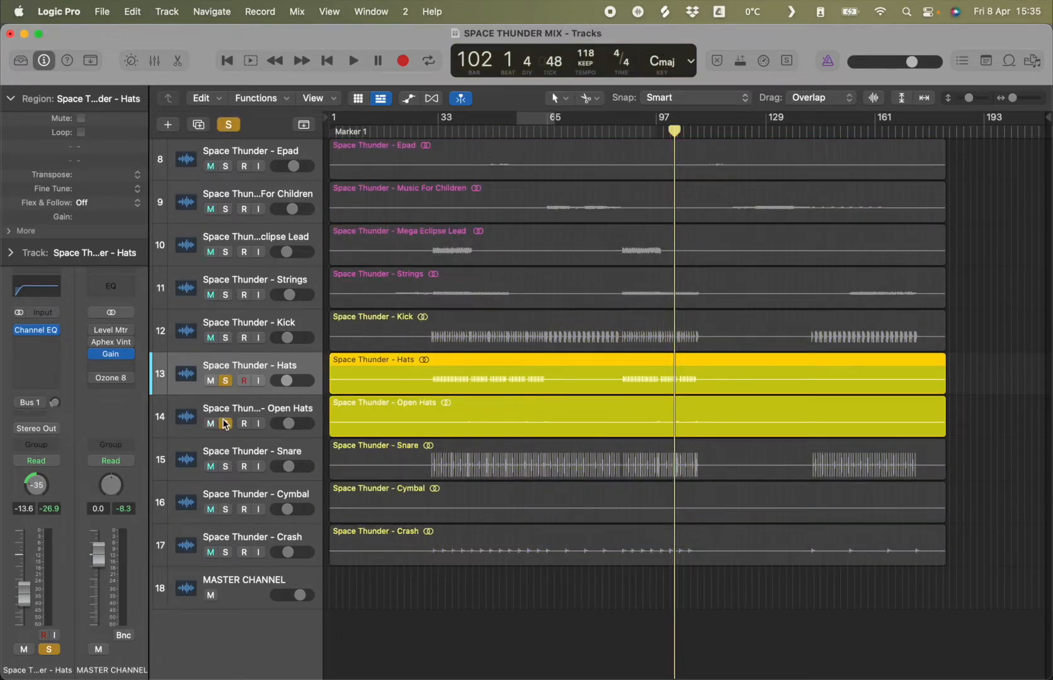
key(space)
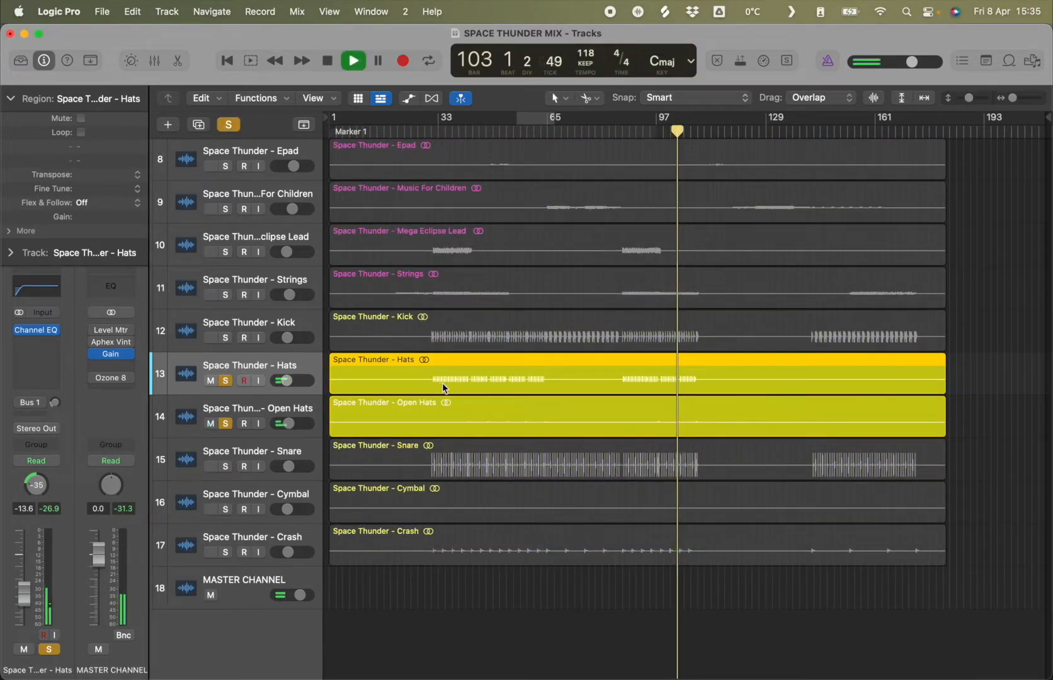
- Bypass the master channel's Gain plug-in and add the Kick, Snare, Cymbal and Crash tracks to the solo during playback
mouse_move(99, 359)
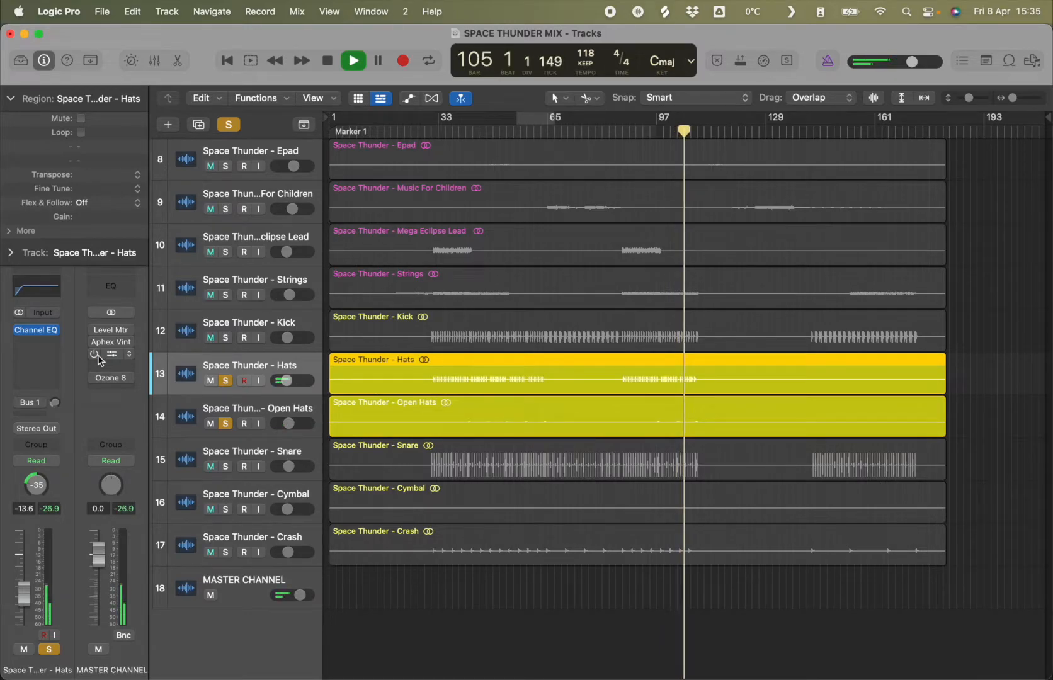
click(225, 337)
click(225, 466)
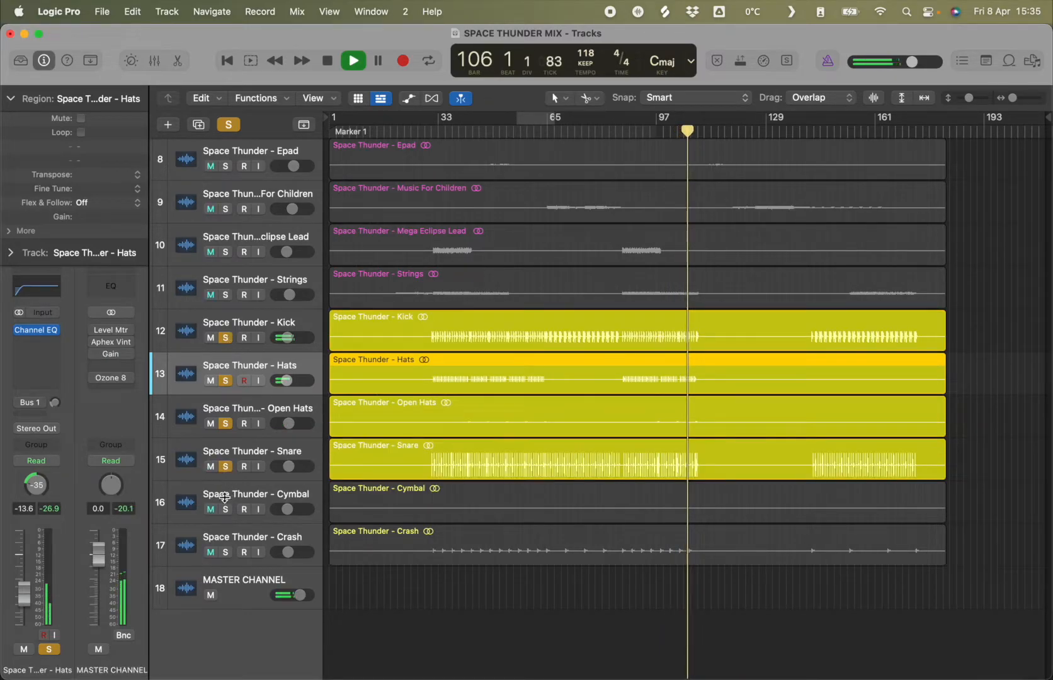
click(226, 509)
click(225, 552)
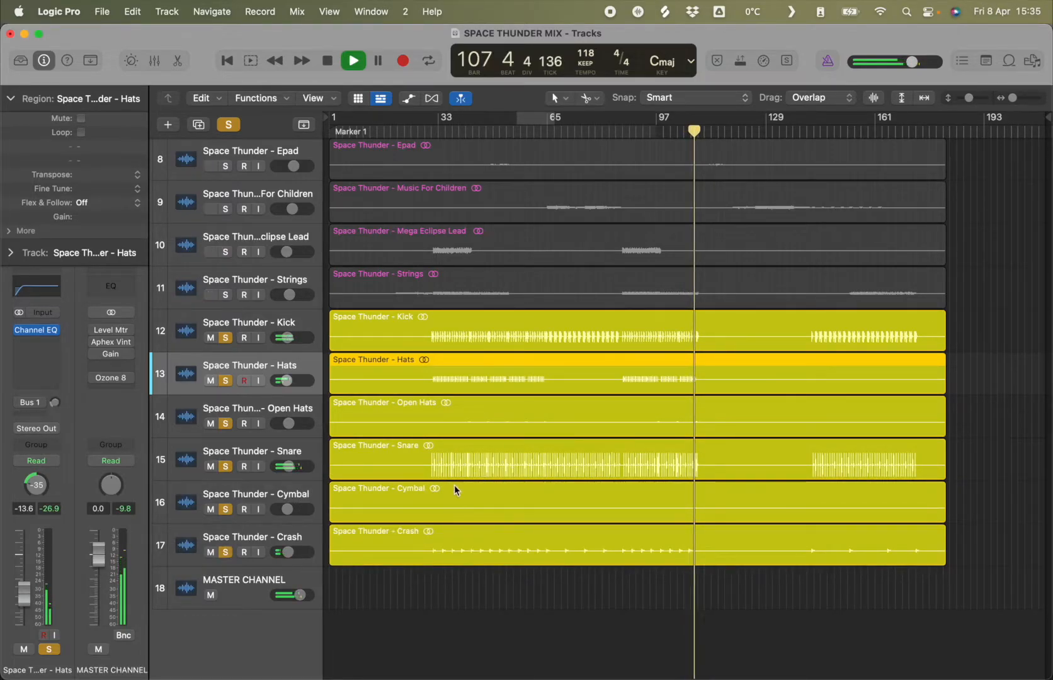
- Pan the Snare to +2 and raise the Crash track's volume to -8.4 dB, replaying the drums from about bar 101
click(449, 466)
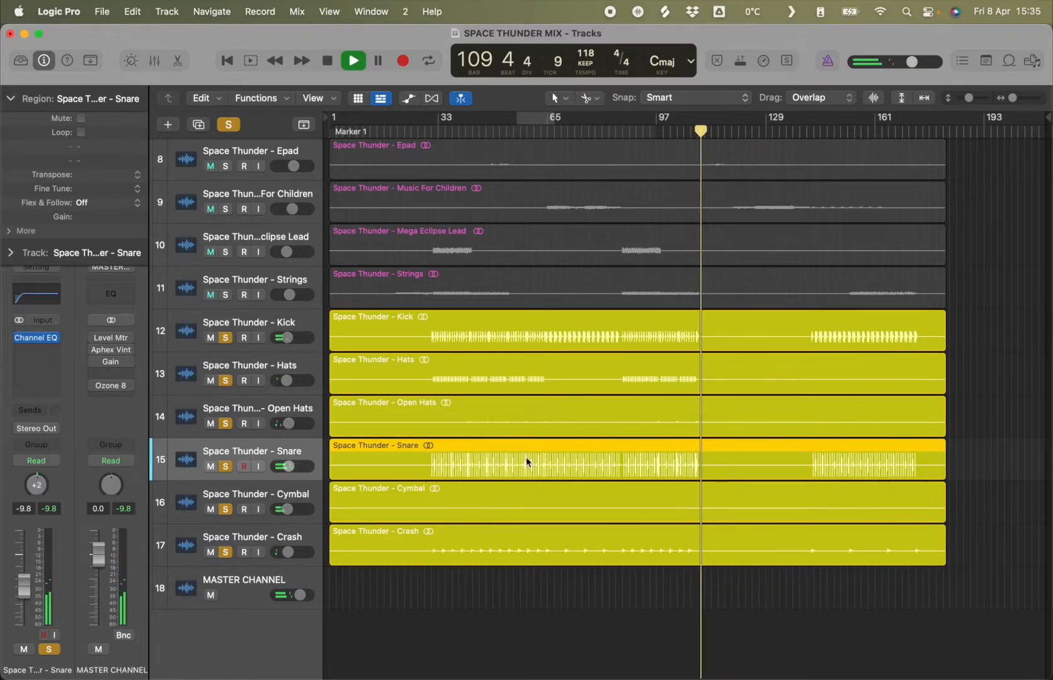
key(Down)
key(Down)
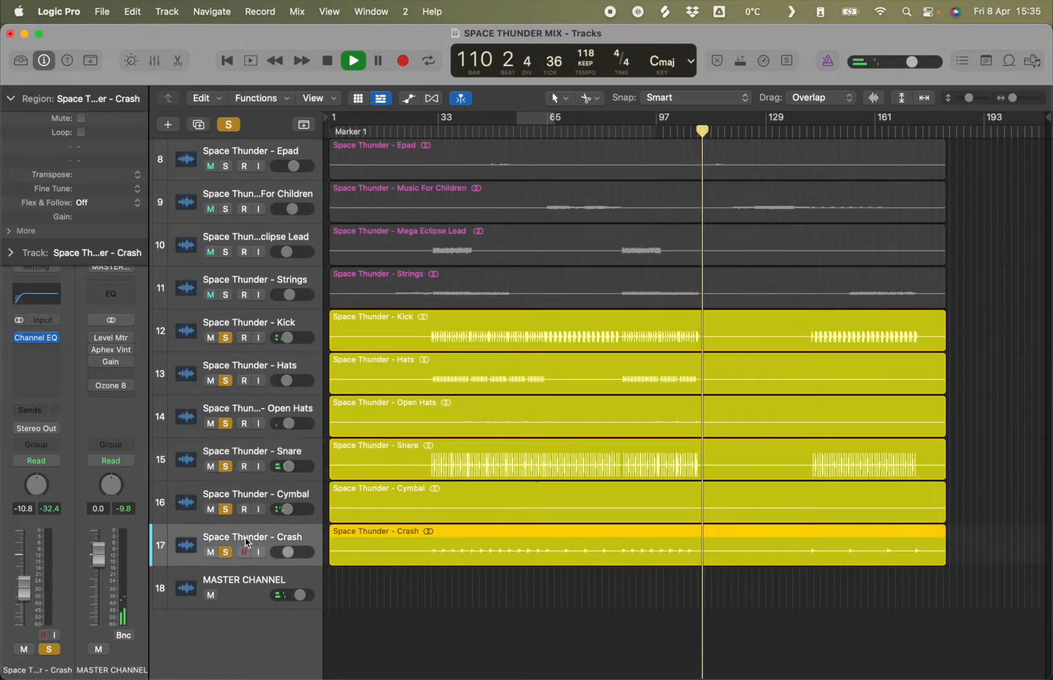
click(675, 135)
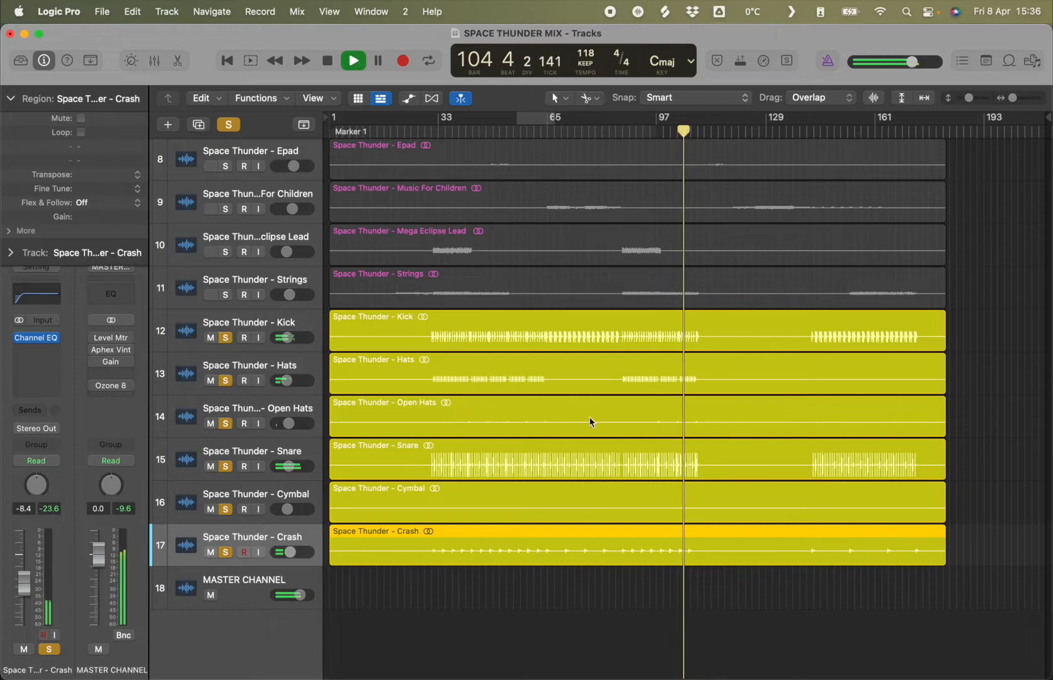
key(space)
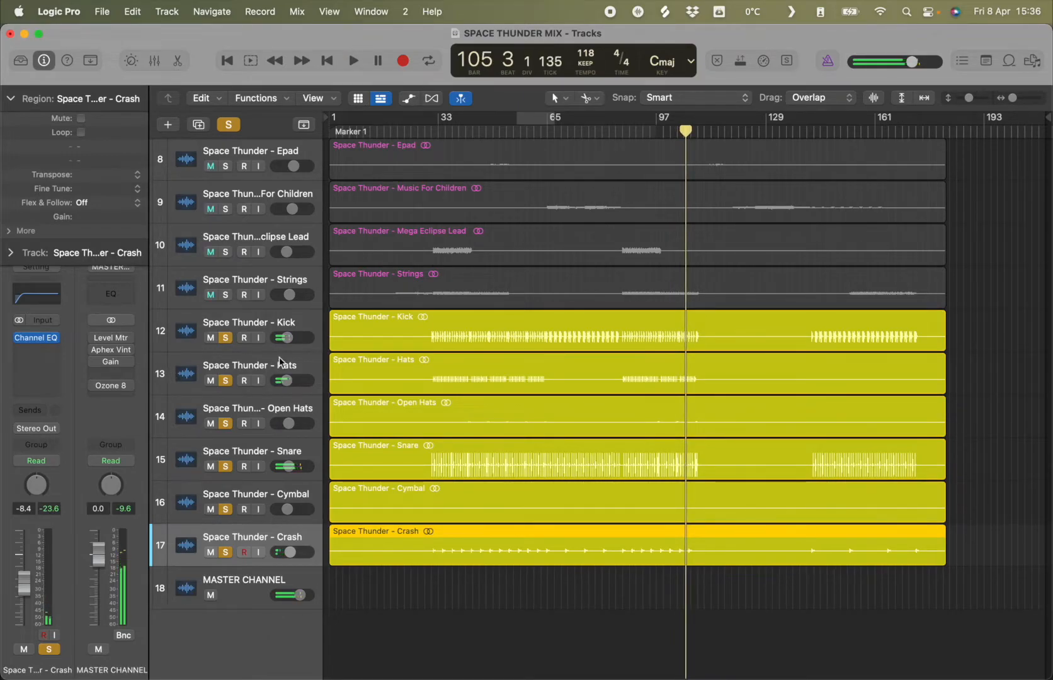
- Turn off the solo on all drum tracks and select the Kick track
drag(225, 552, 226, 338)
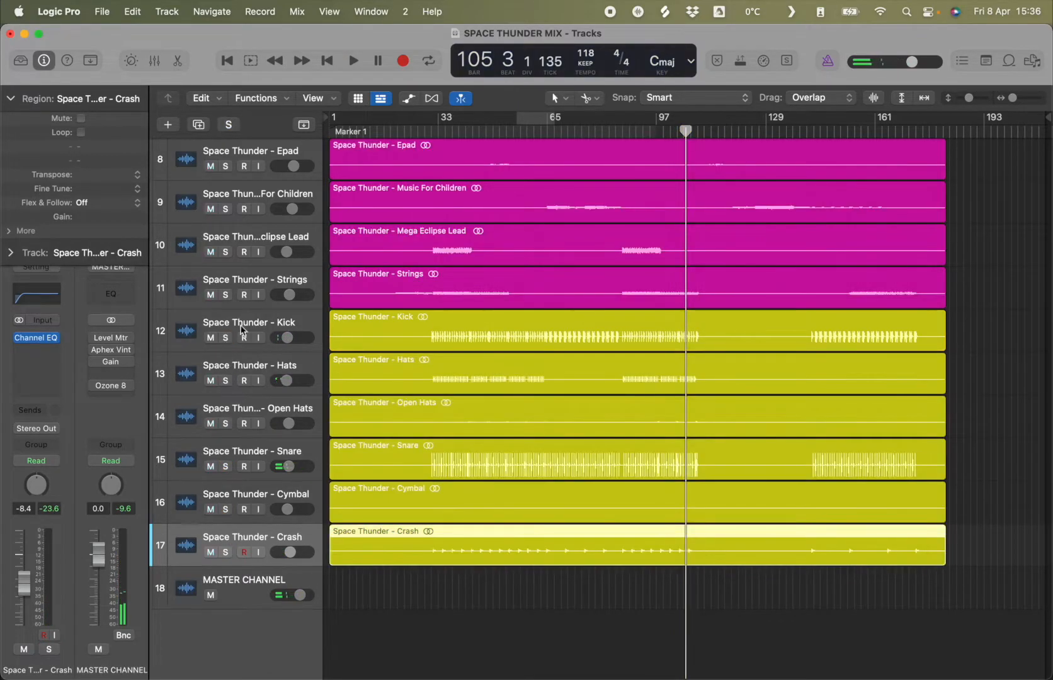
click(252, 318)
- Look over the whole arrangement from the bass to the drum tracks, stepping the playhead through its sections to bar 110
scroll(415, 409, up, 5)
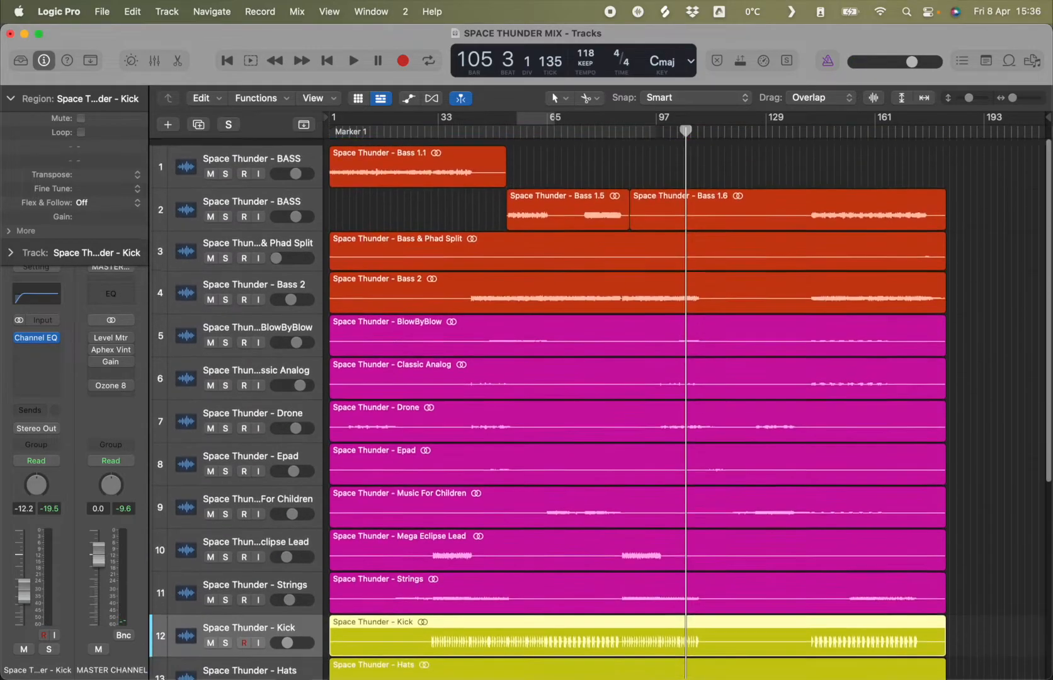
scroll(415, 409, down, 5)
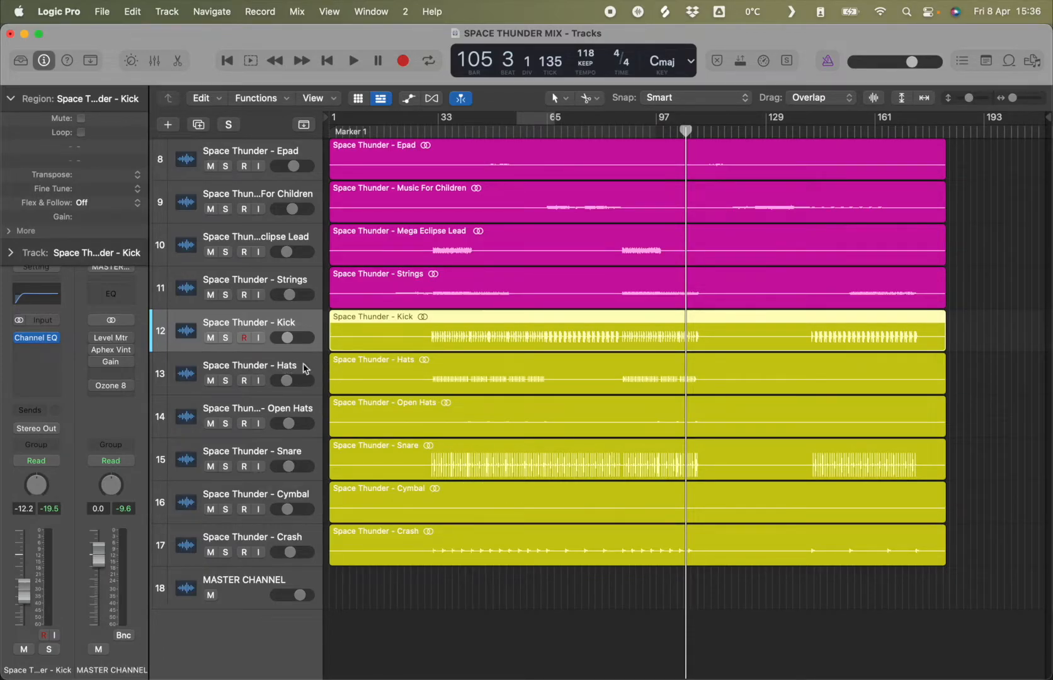
scroll(457, 387, up, 10)
click(473, 131)
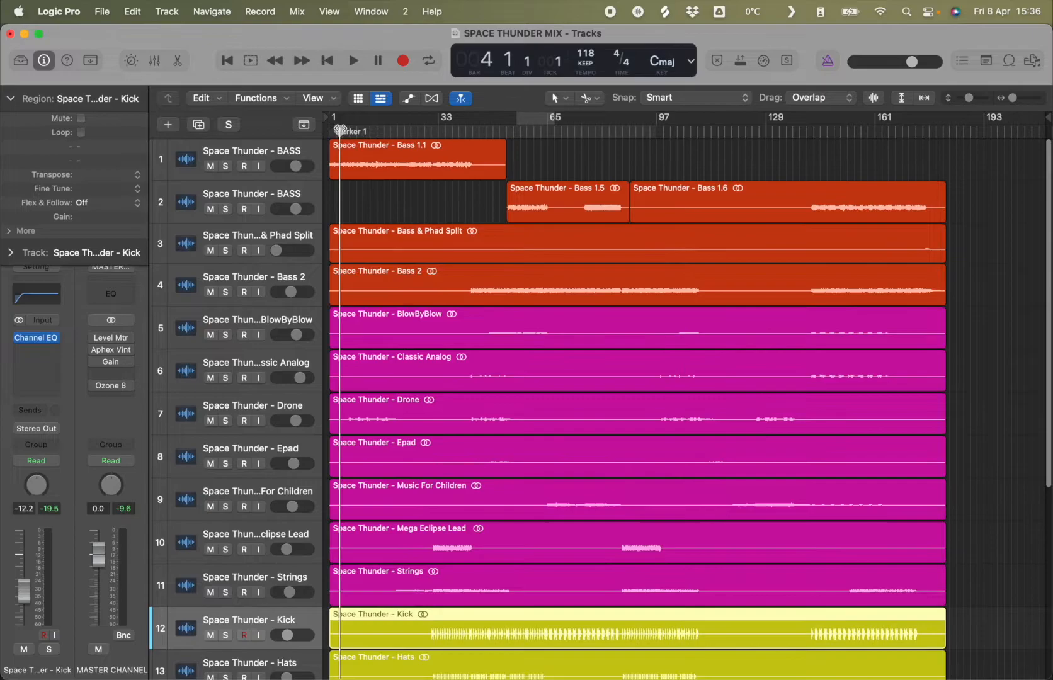
scroll(493, 369, down, 5)
scroll(502, 362, up, 5)
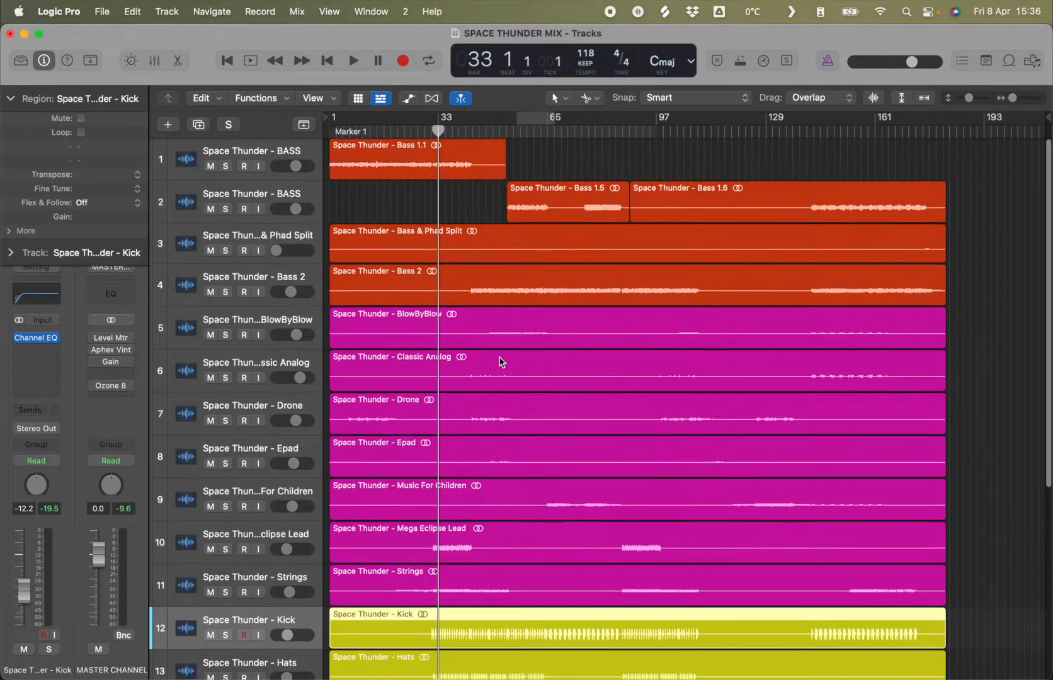
click(578, 130)
click(656, 130)
click(701, 131)
scroll(557, 193, down, 6)
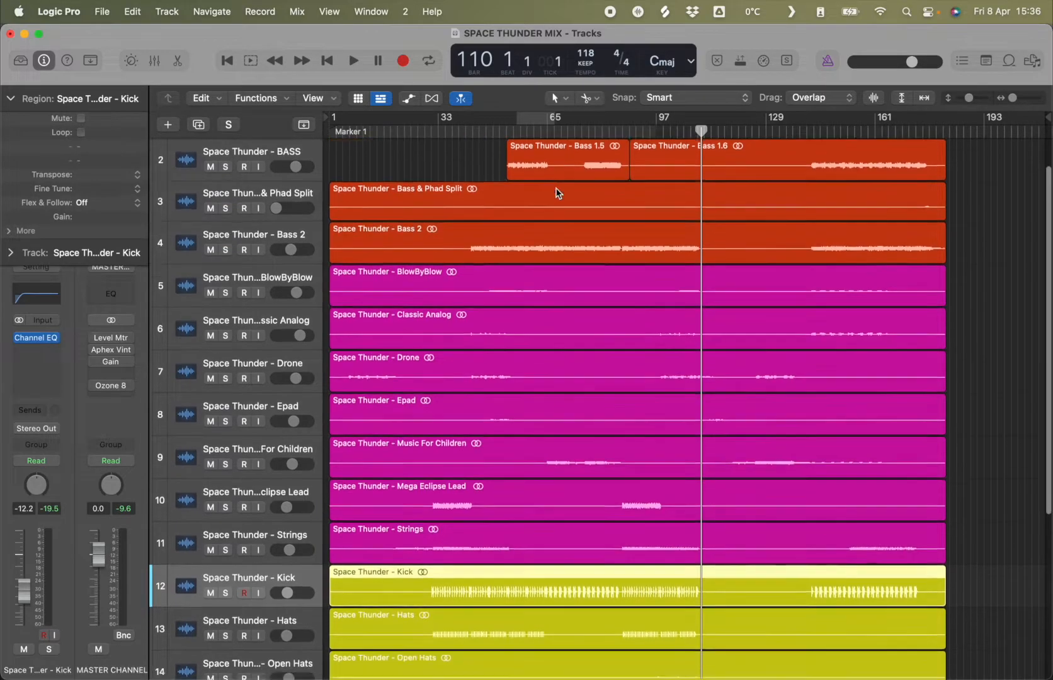
- Place the playhead at bar 27 and add a send from the Kick to Bus 20 (NY DRUMS) at 0 dB
click(417, 131)
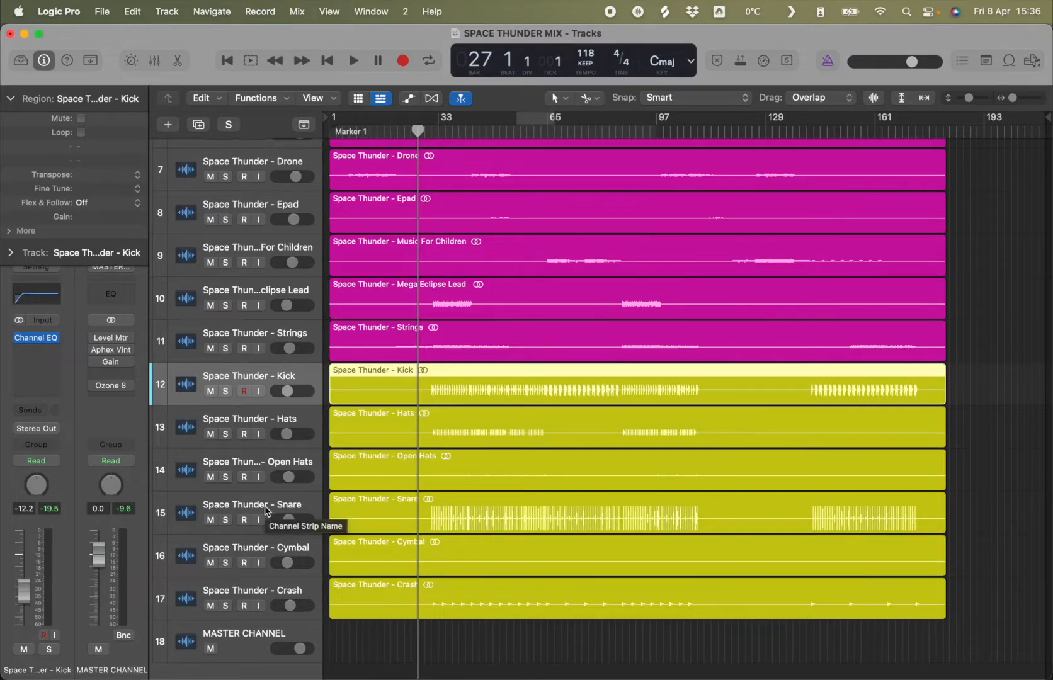
click(39, 413)
mouse_move(39, 431)
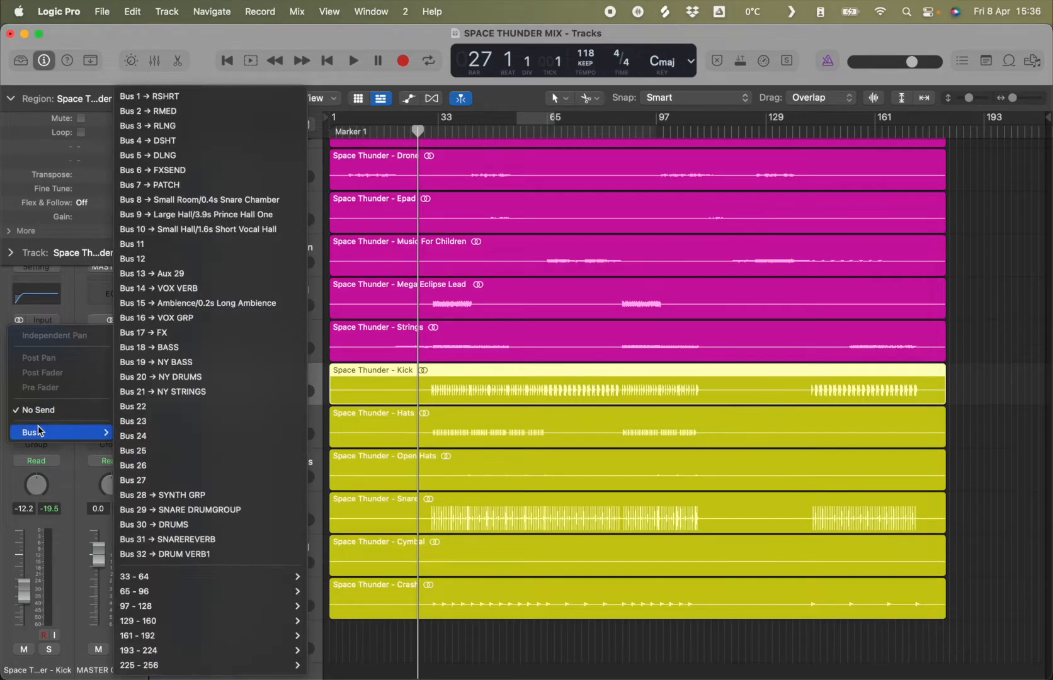
click(195, 377)
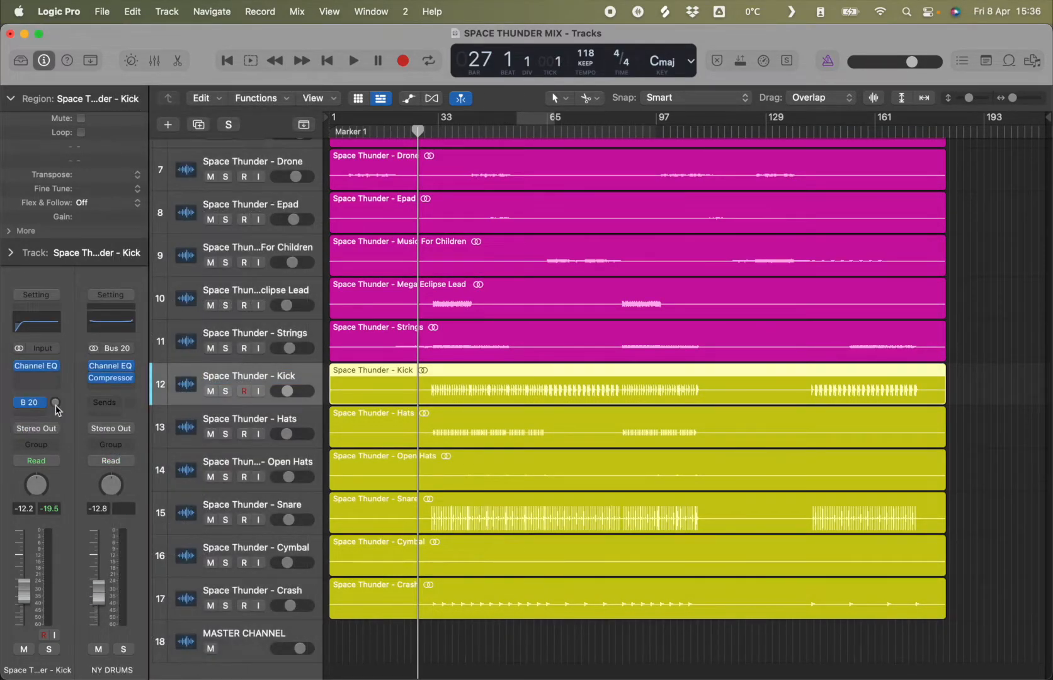
mouse_move(55, 408)
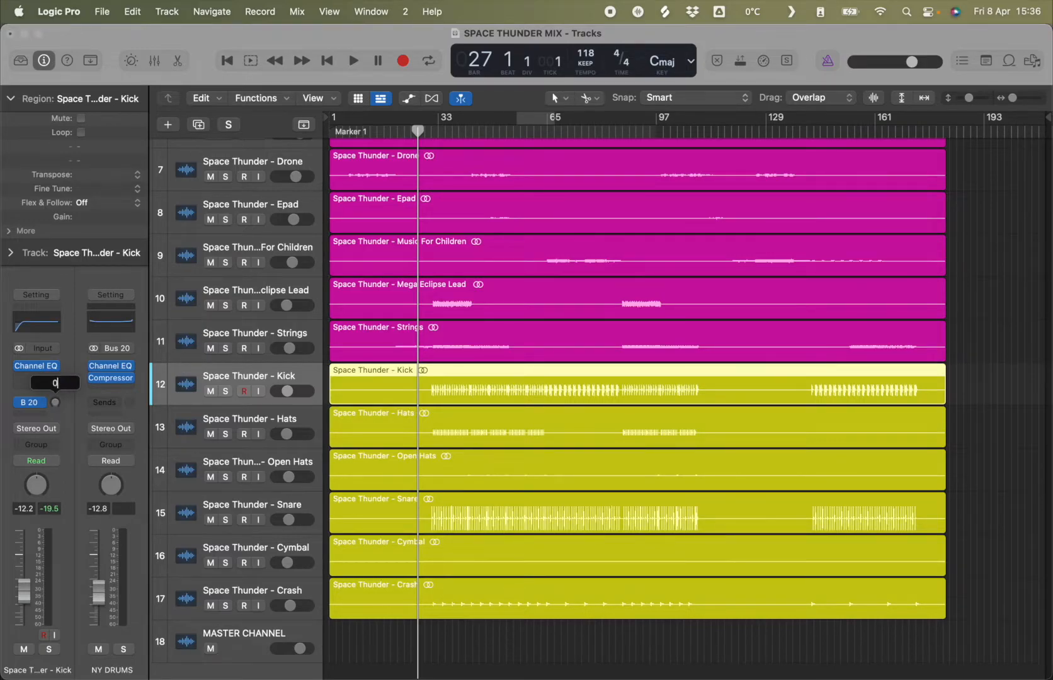
key(Return)
click(37, 403)
click(41, 403)
mouse_move(56, 408)
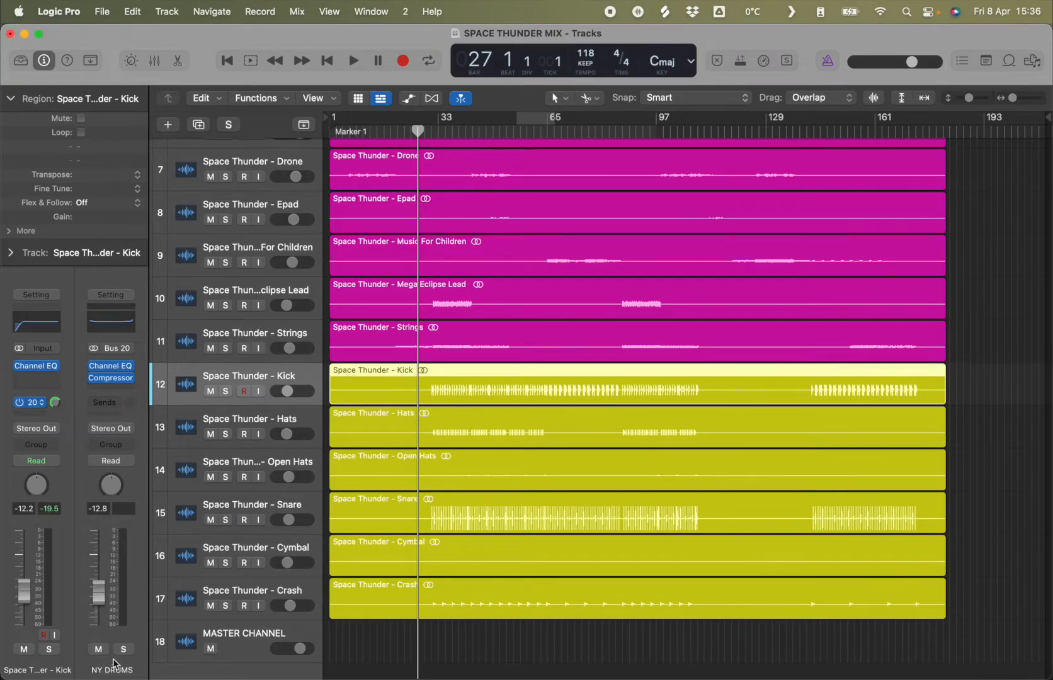
- Lower the NY BASS return's volume to -32 dB in the mixer and hide the mixer again
click(155, 61)
scroll(706, 649, right, 5)
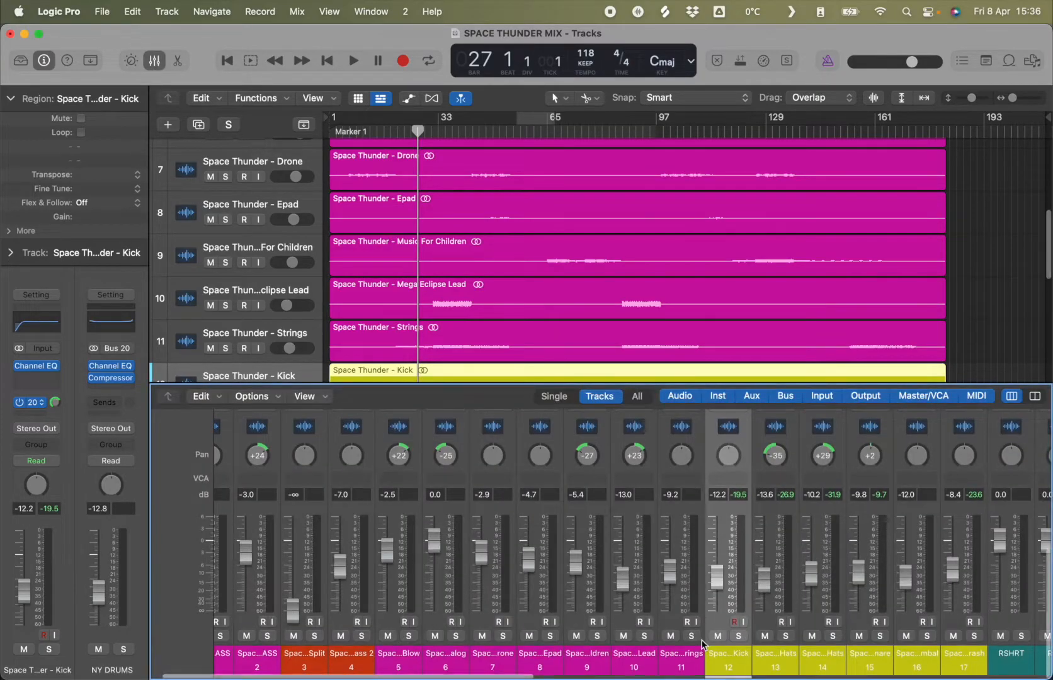
scroll(707, 649, right, 5)
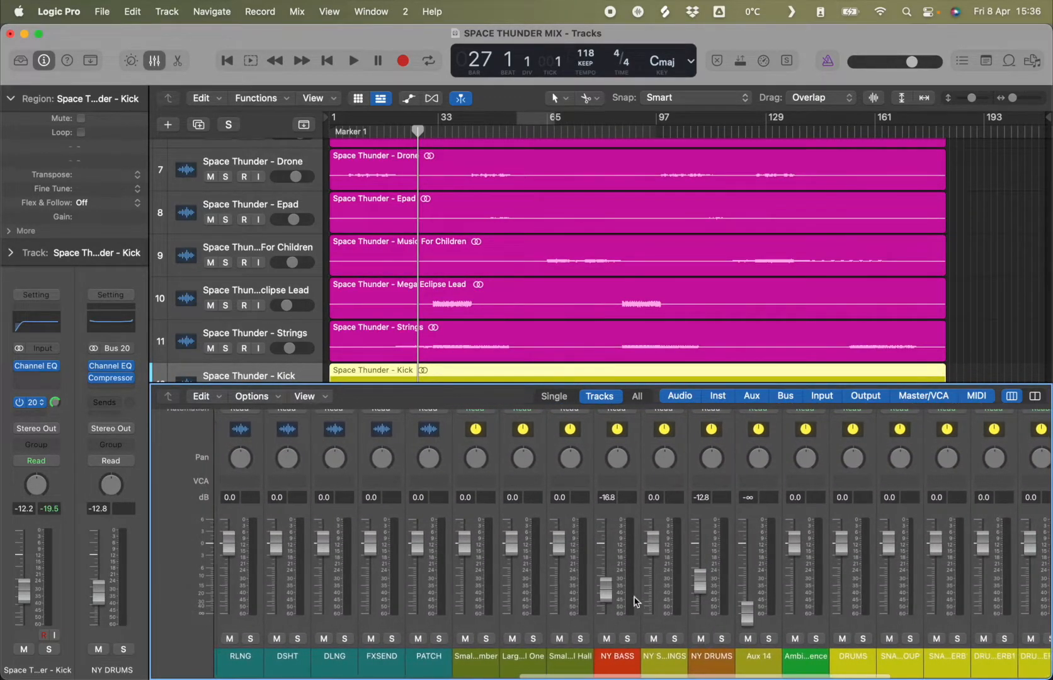
drag(605, 585, 605, 597)
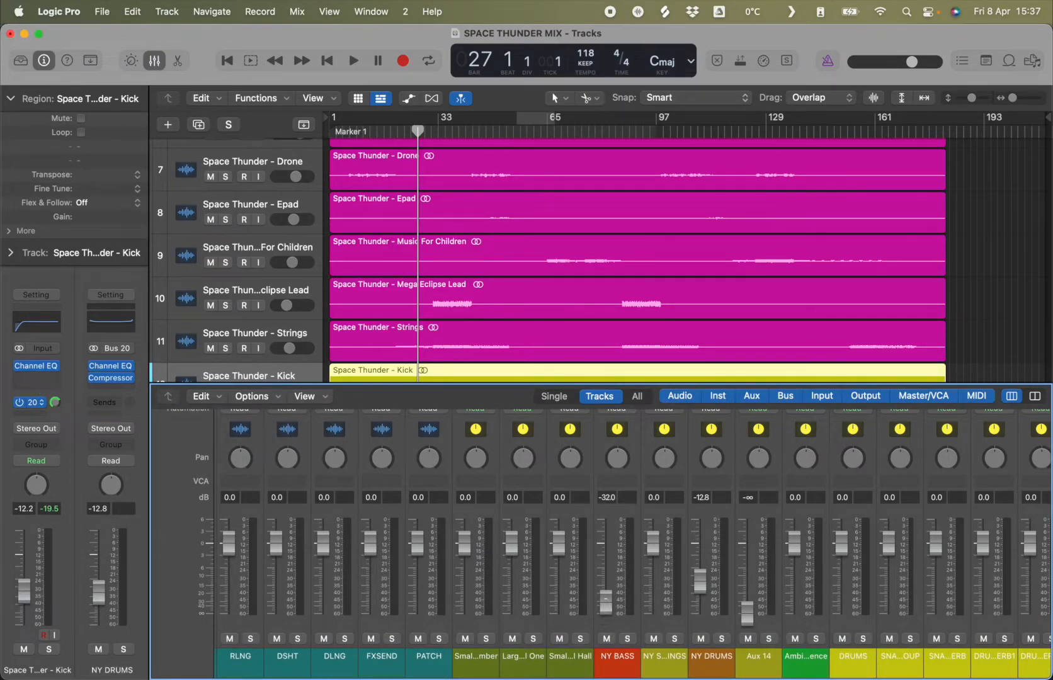
click(154, 61)
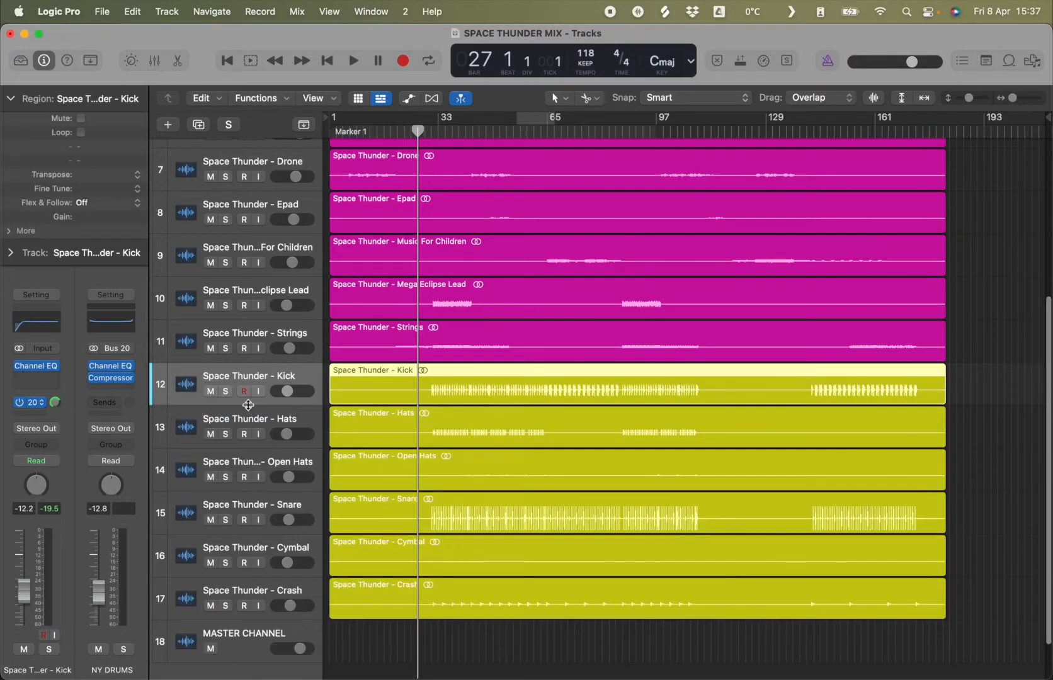
- Add a send from the Snare to Bus 20 (NY DRUMS) at 0 dB
click(250, 506)
click(35, 413)
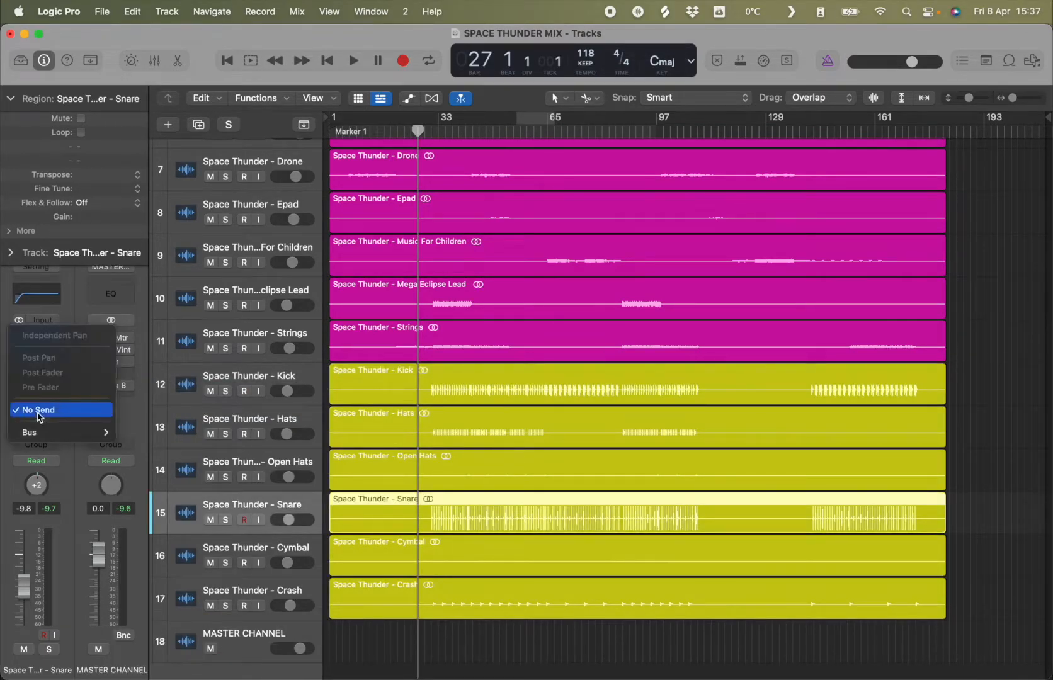
mouse_move(51, 433)
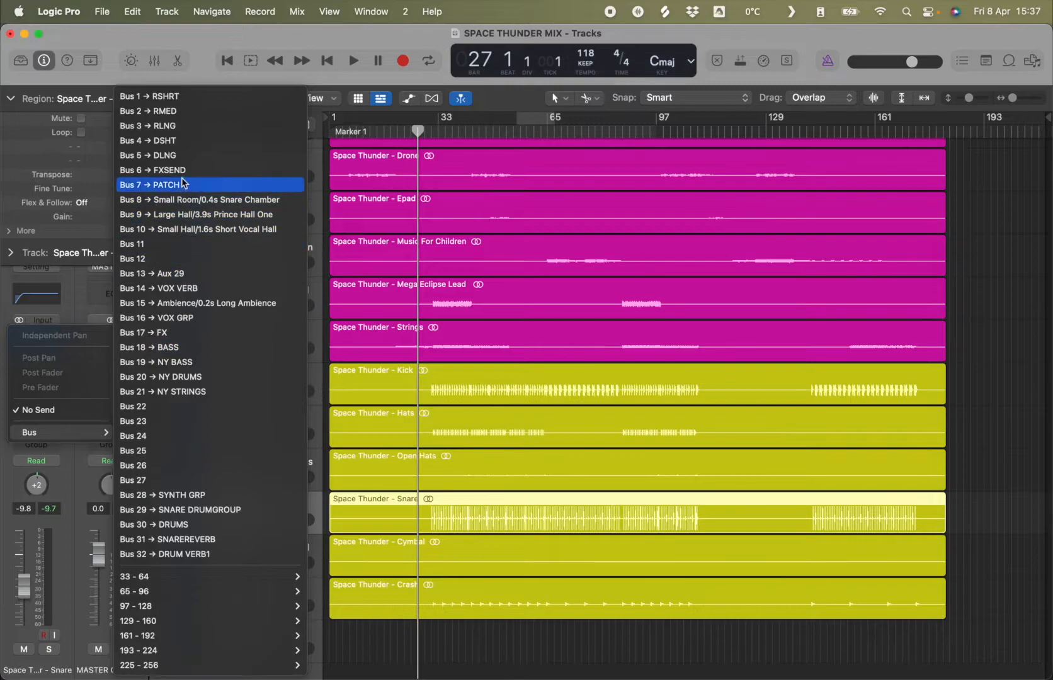
click(196, 377)
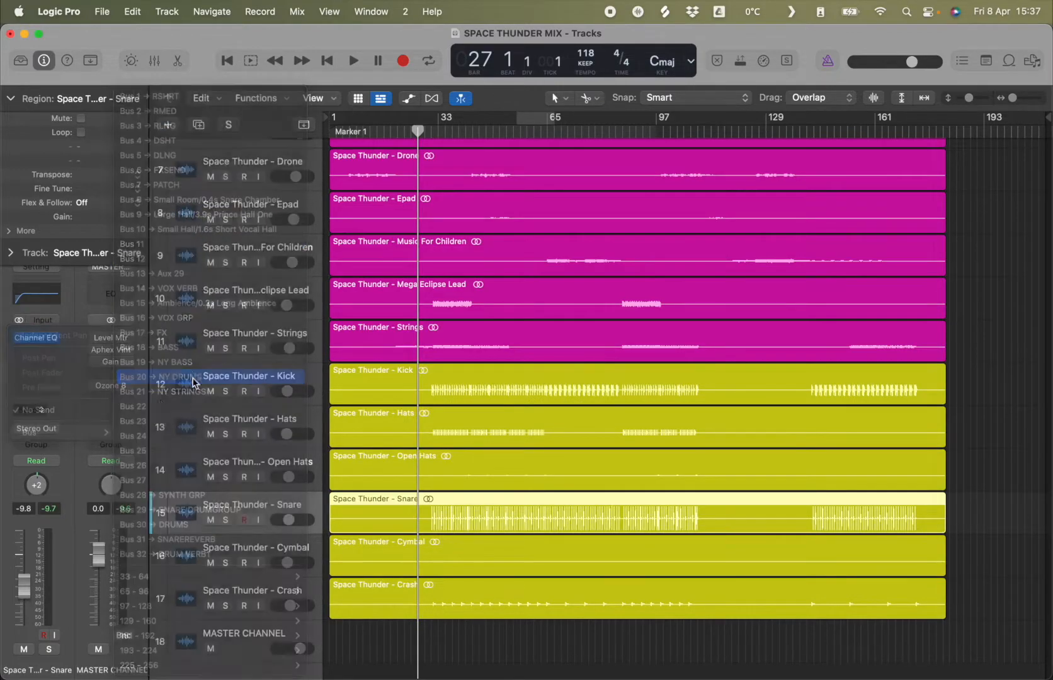
mouse_move(56, 405)
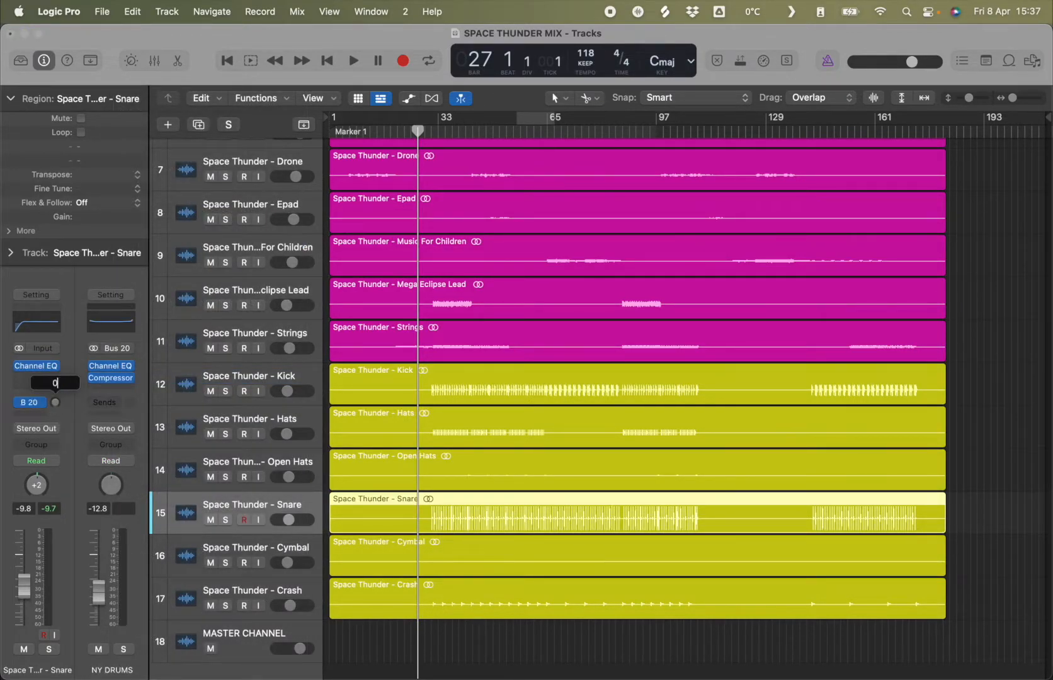
key(Return)
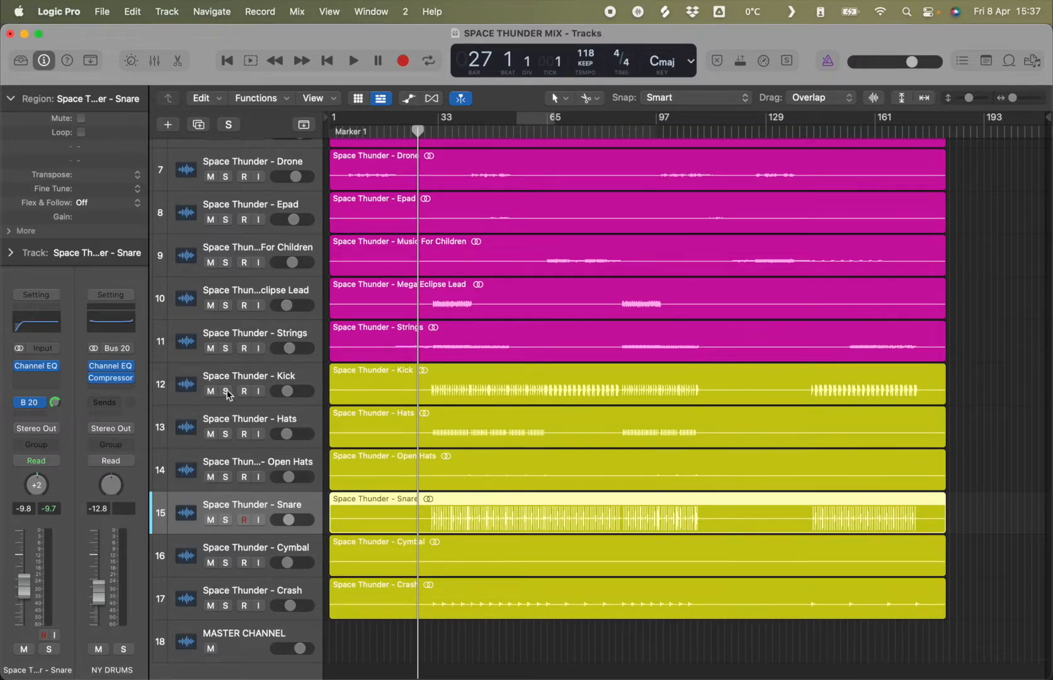
- Play the song from bar 27, set the NY DRUMS return's volume to -17.6 dB in the mixer and hide the mixer again
key(space)
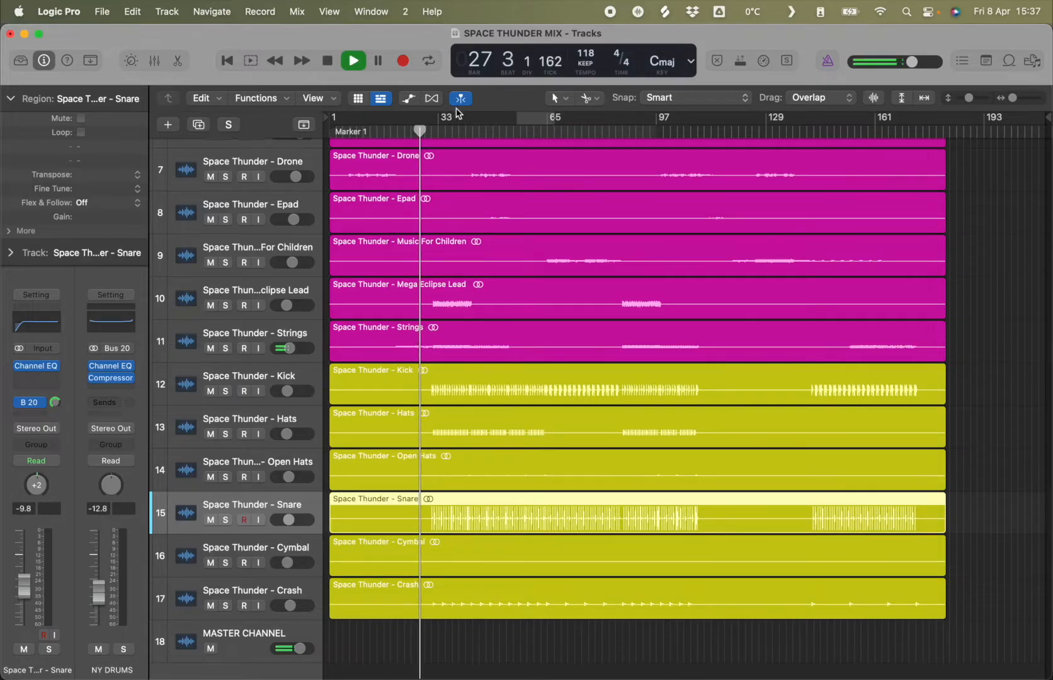
key(x)
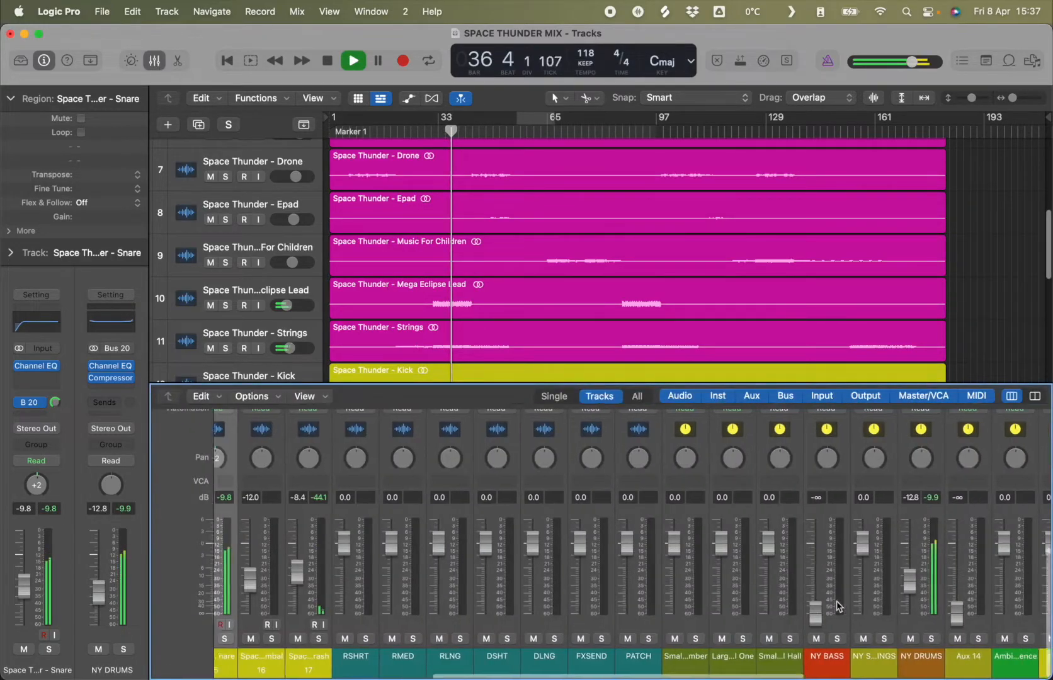
drag(682, 584, 684, 624)
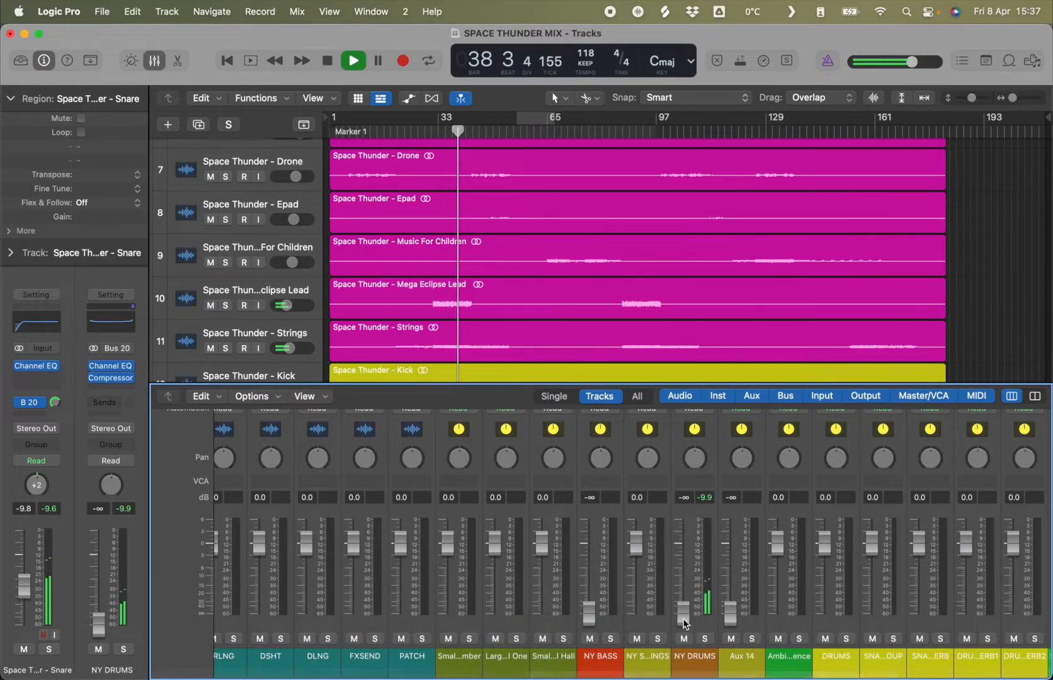
drag(684, 623, 686, 603)
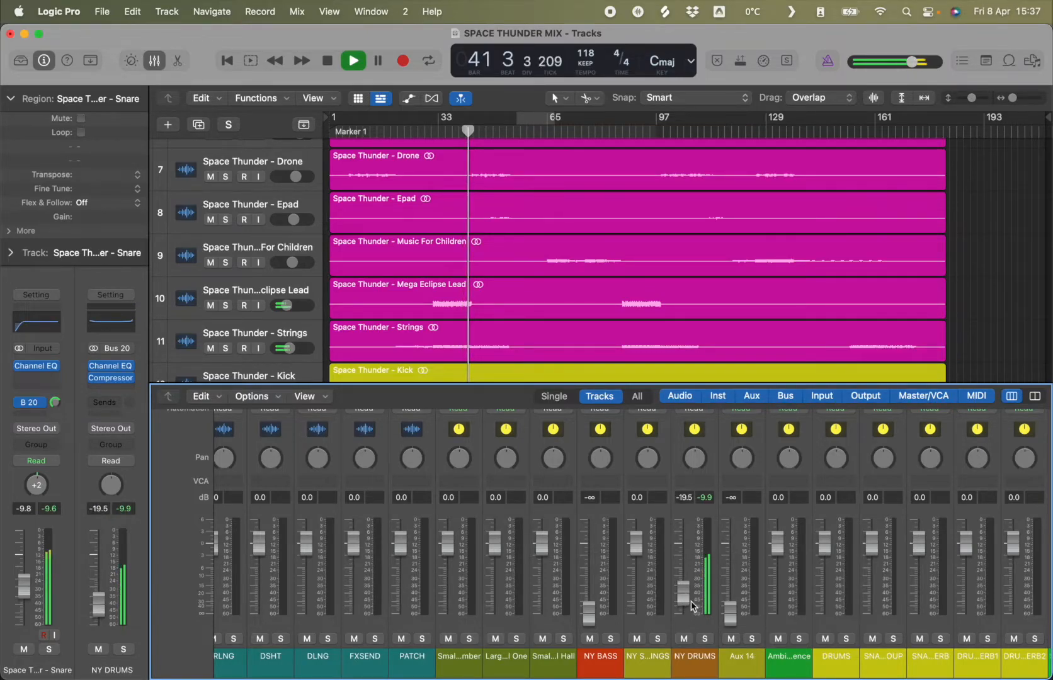
drag(684, 593, 684, 591)
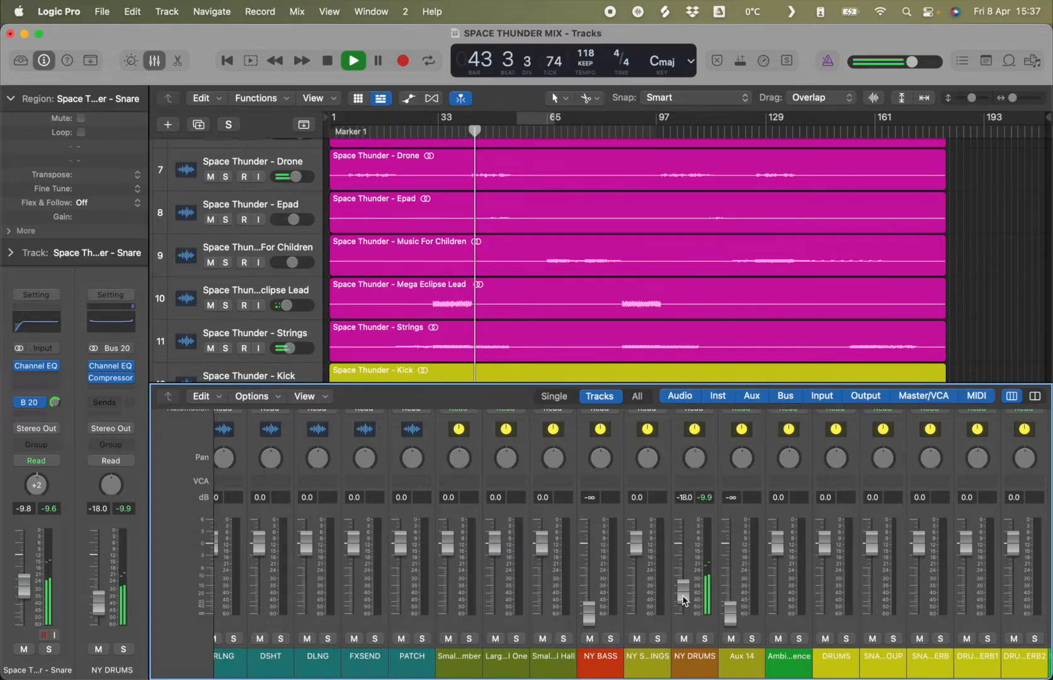
drag(684, 601, 684, 598)
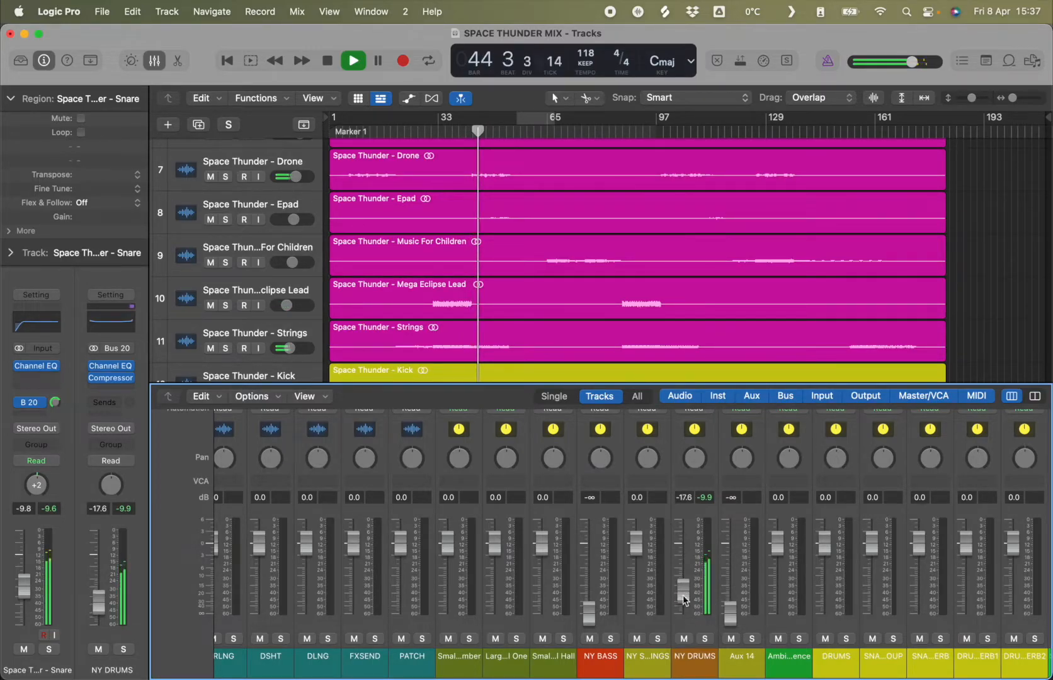
click(154, 60)
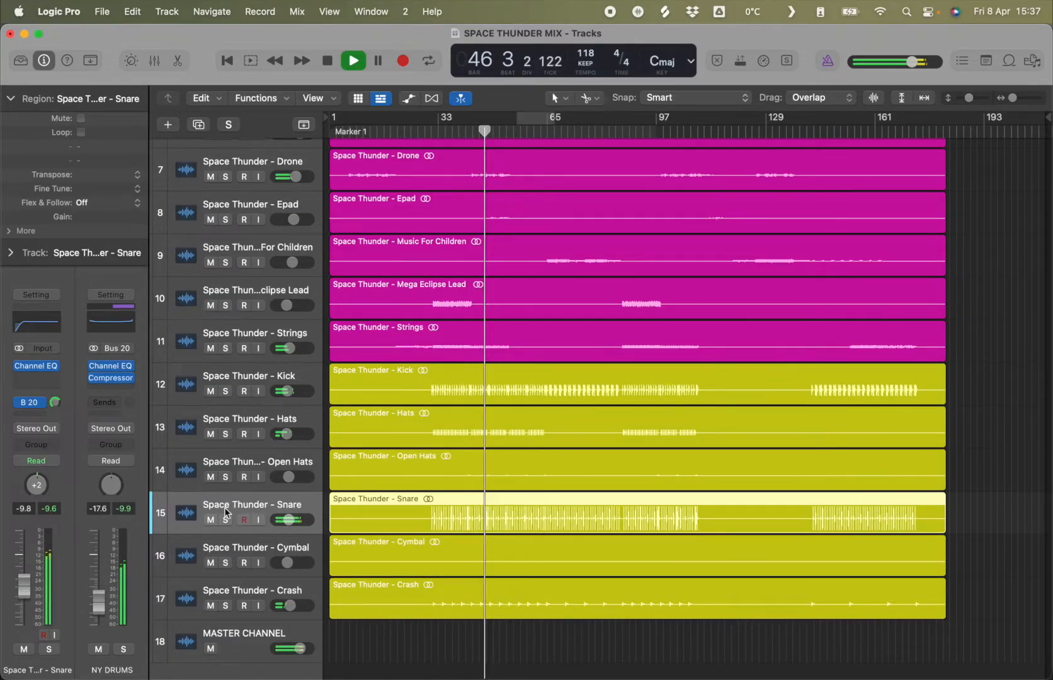
- Lower the Snare track's volume to -12.2 dB and stop playback with the Kick track selected
click(240, 463)
click(237, 505)
drag(24, 590, 36, 612)
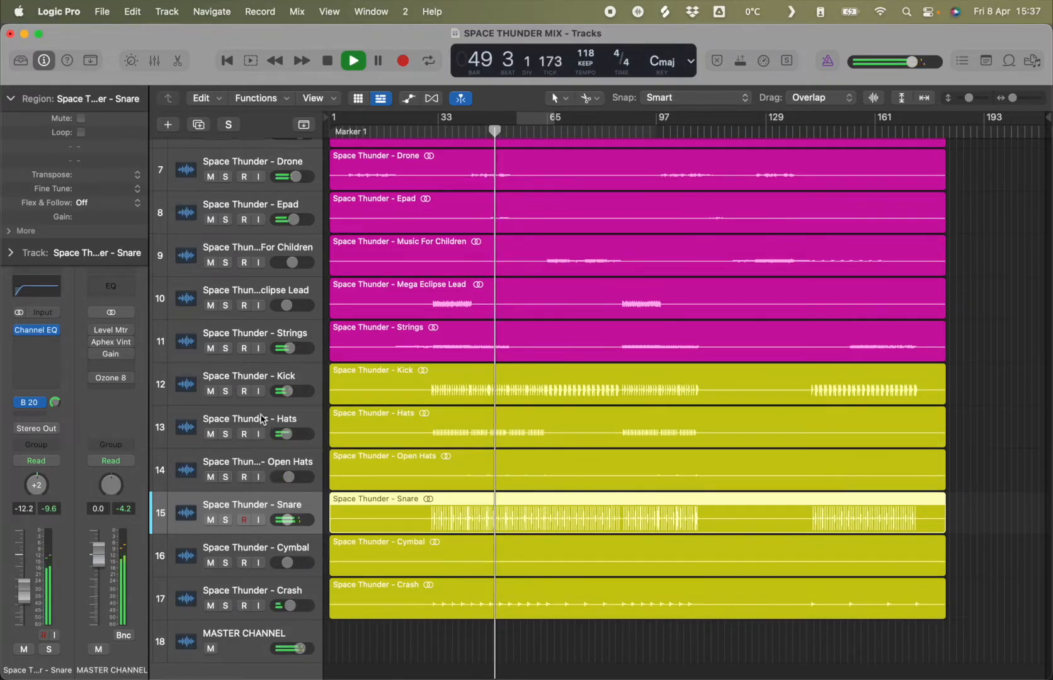
click(259, 378)
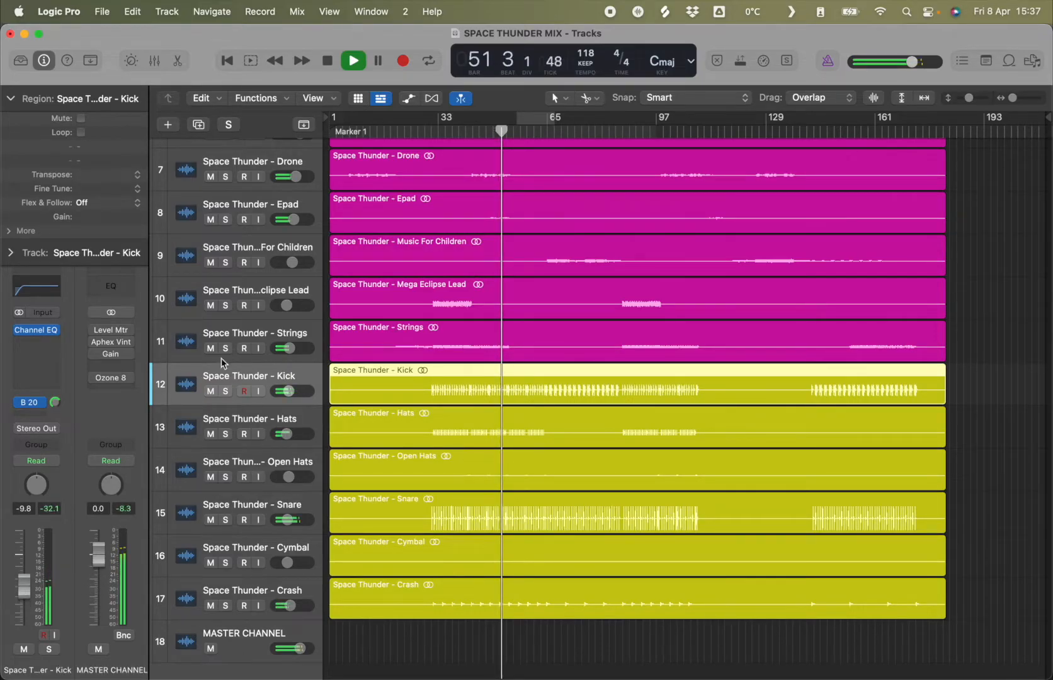
scroll(401, 364, up, 1)
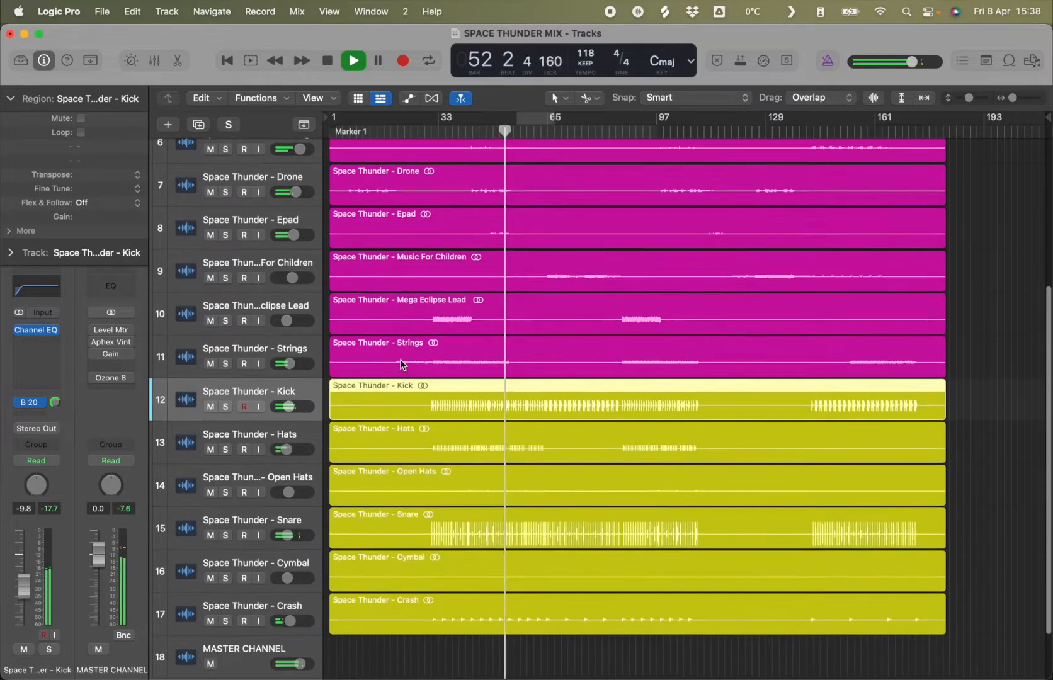
key(space)
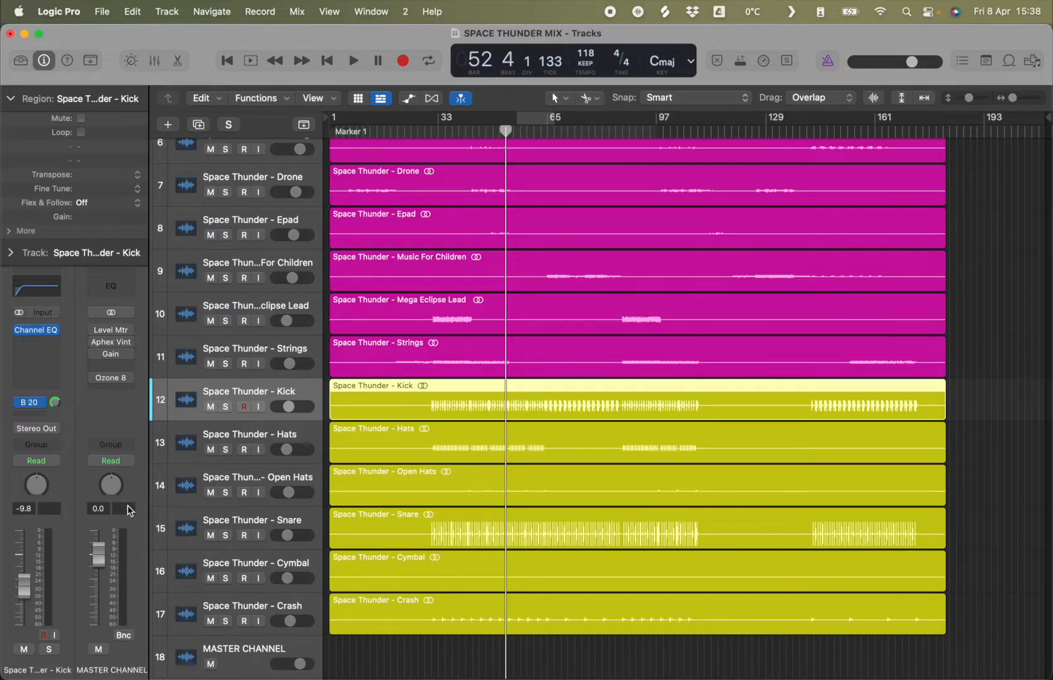
- Show the mixer and select the Strings channel among the track channels
scroll(476, 353, up, 10)
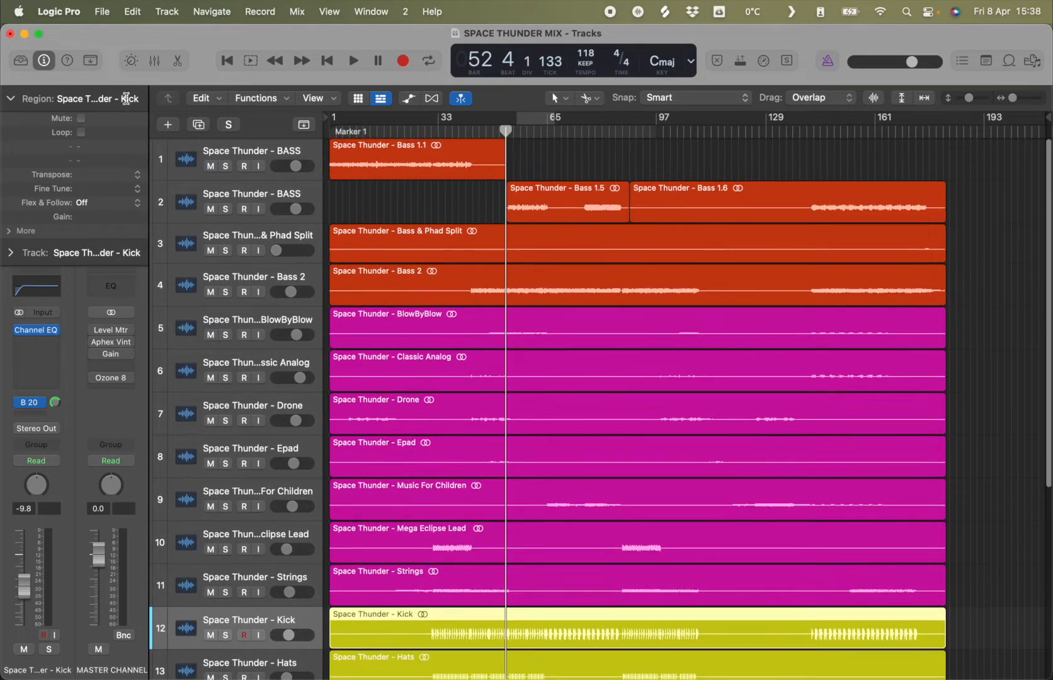
click(155, 61)
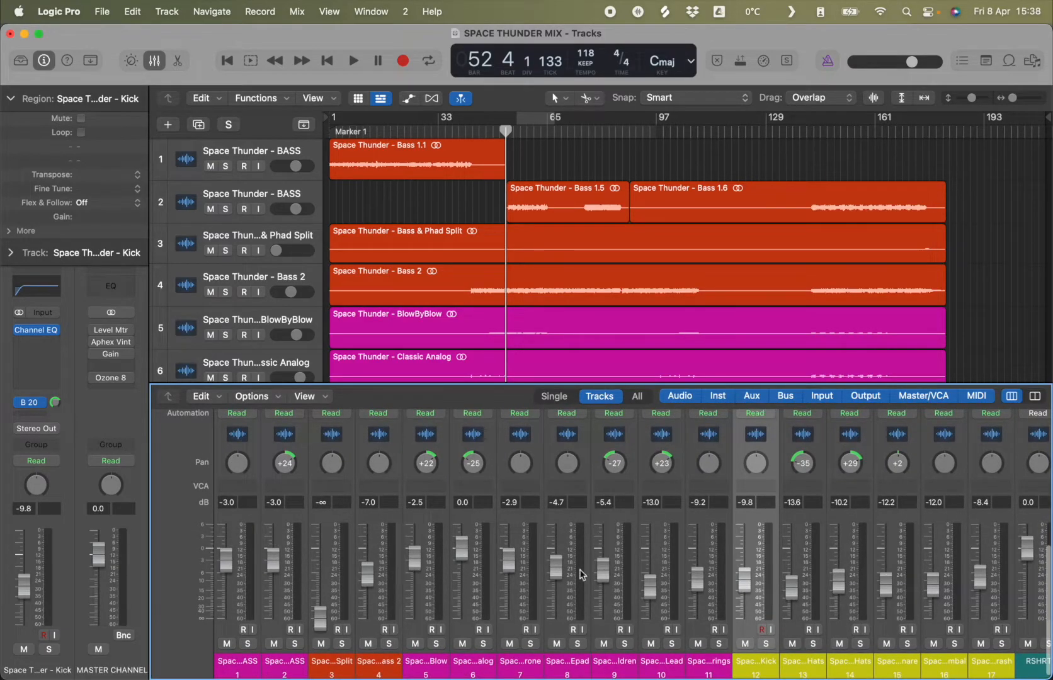
scroll(353, 624, right, 5)
scroll(403, 605, left, 5)
scroll(772, 648, right, 2)
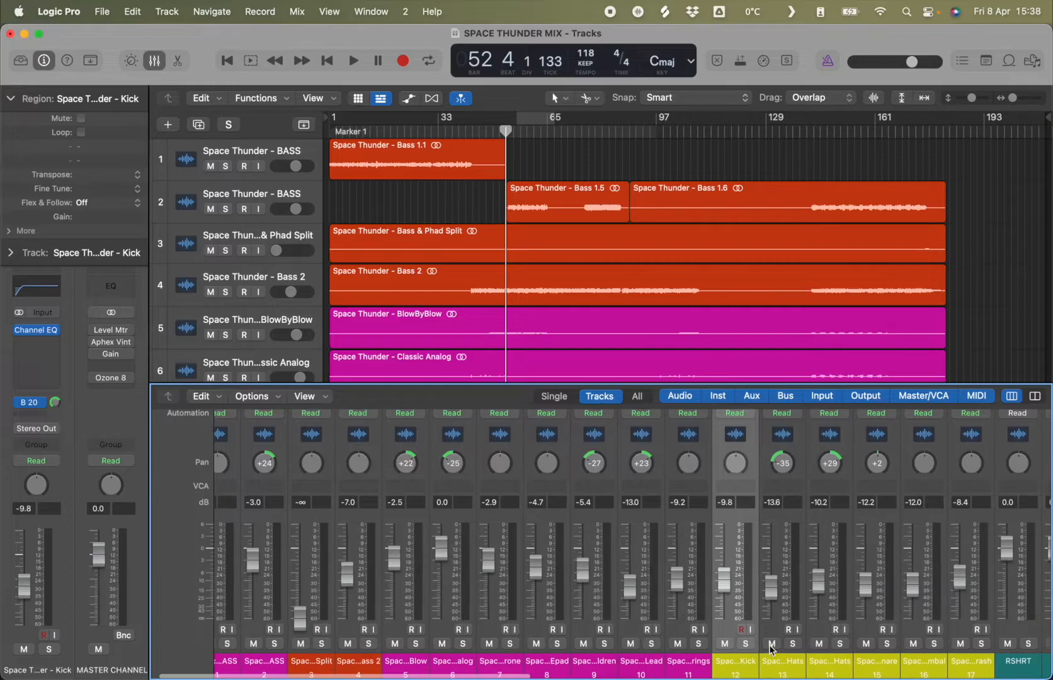
click(685, 661)
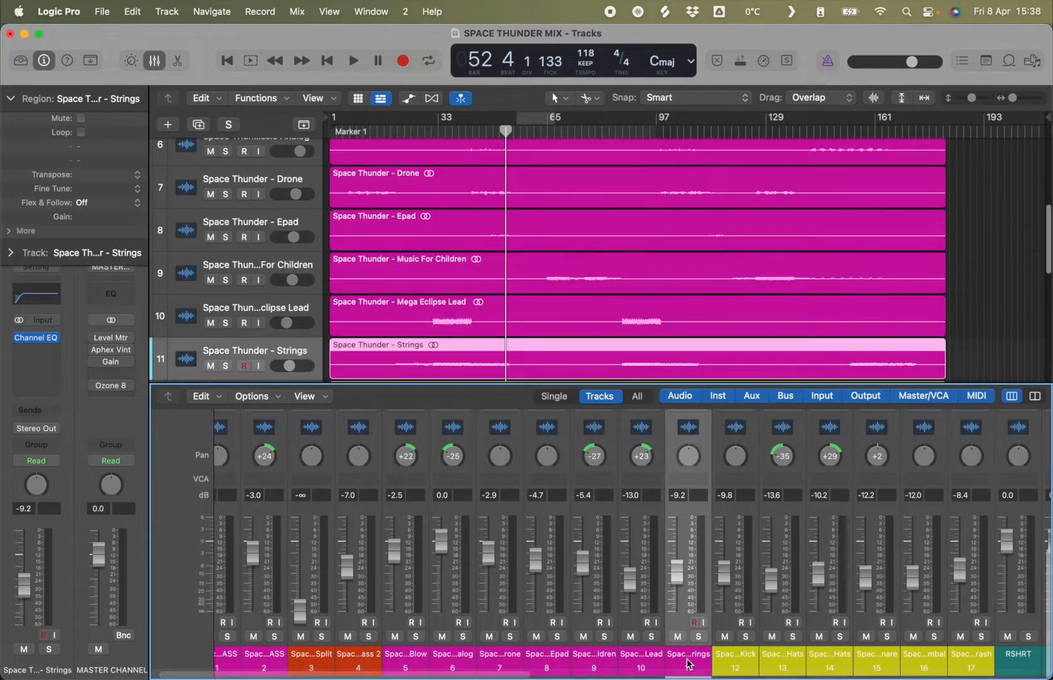
- Lower the volume faders of tracks 1 to 11 together by 3 dB
scroll(296, 663, left, 2)
shift+click(290, 661)
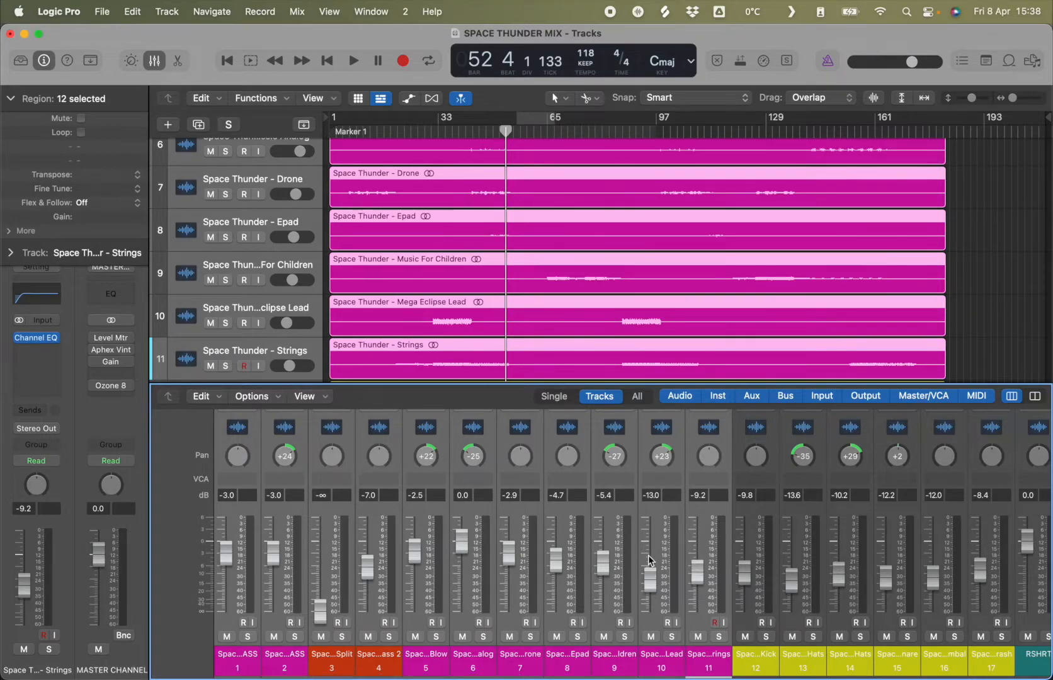
drag(649, 580, 649, 588)
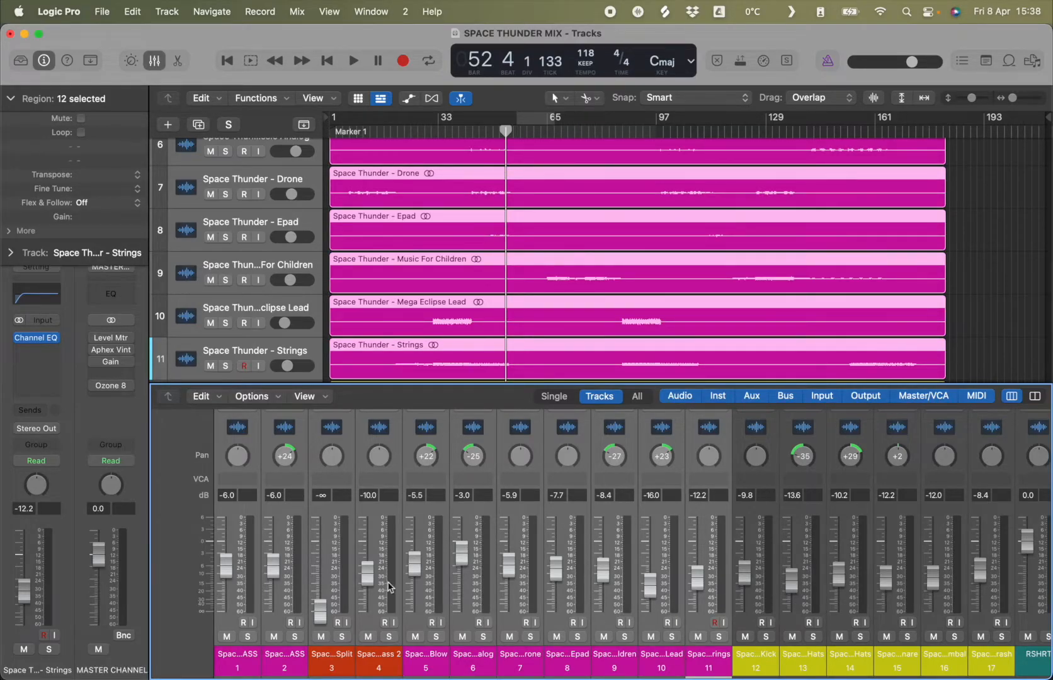
- Set the Bass & Phad Split track's volume to -1.8 dB while playing the song's ending from about bar 173
click(337, 668)
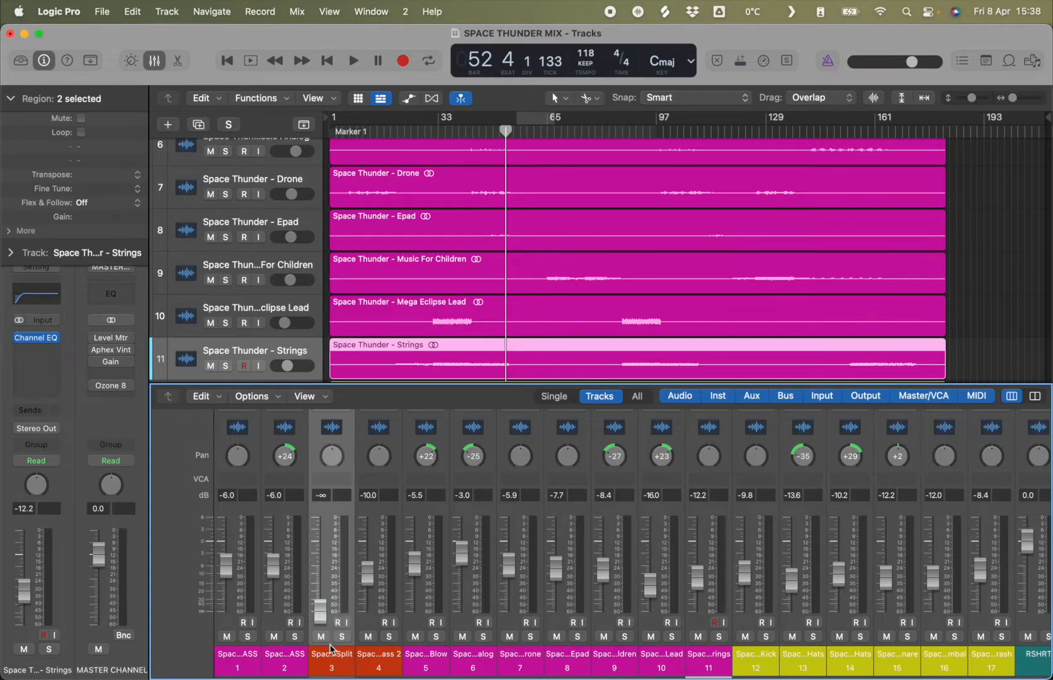
click(155, 61)
scroll(416, 204, up, 5)
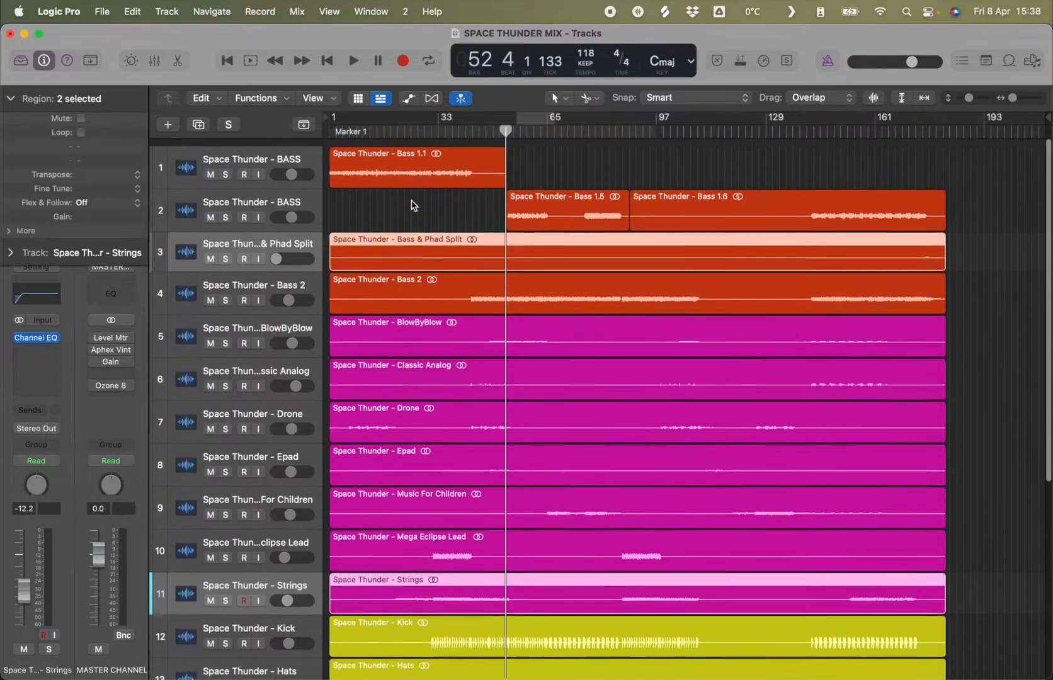
click(268, 239)
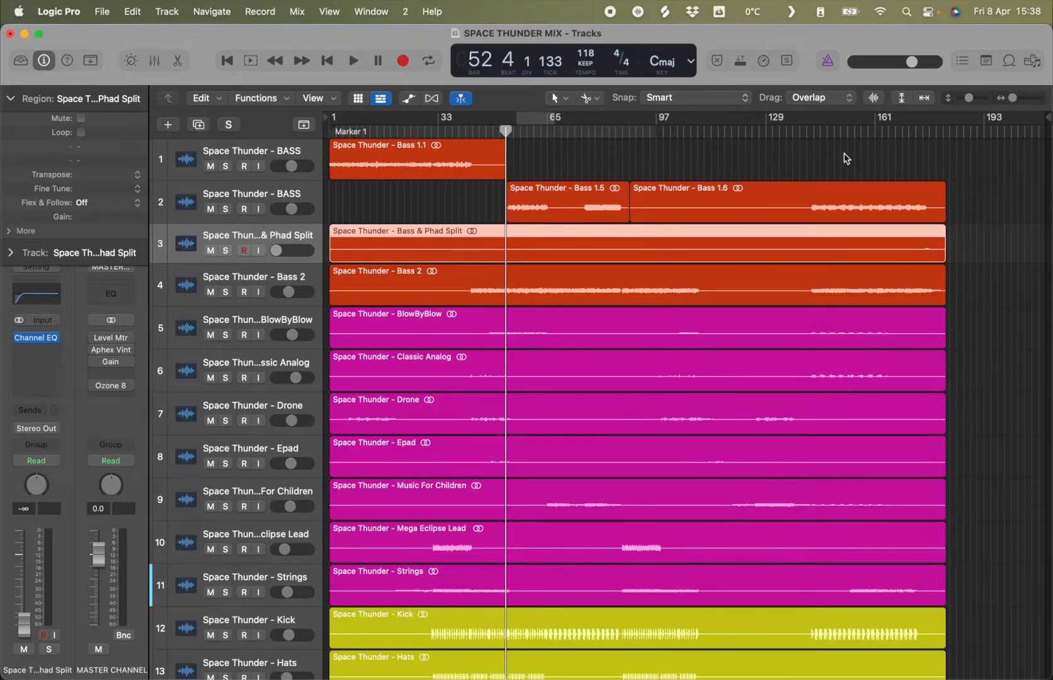
click(920, 129)
key(space)
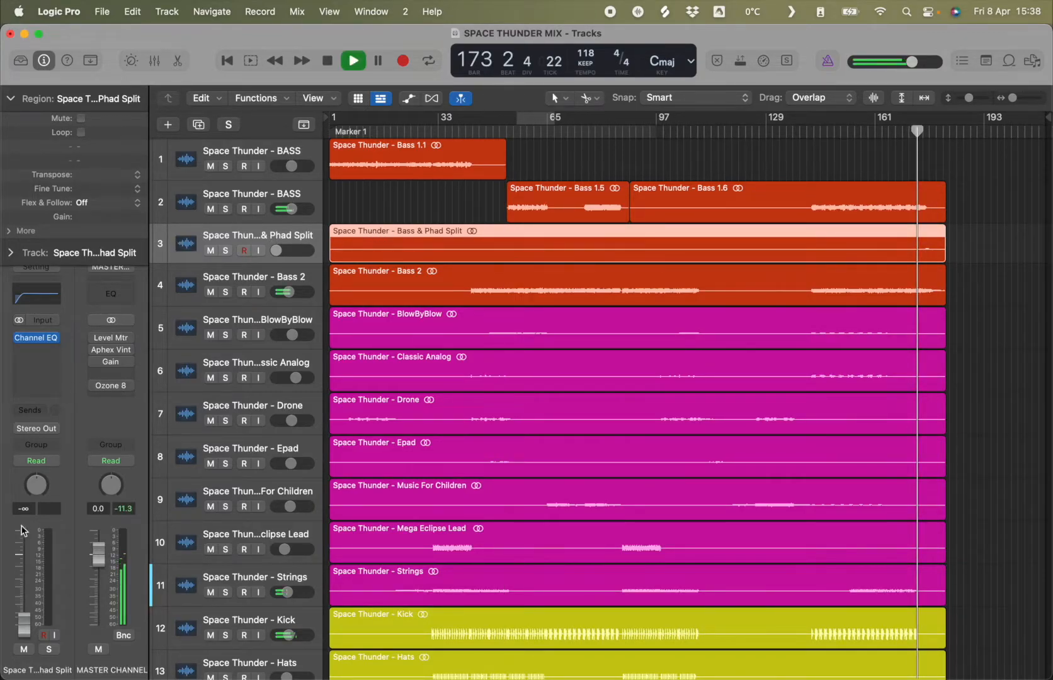
drag(24, 633, 25, 570)
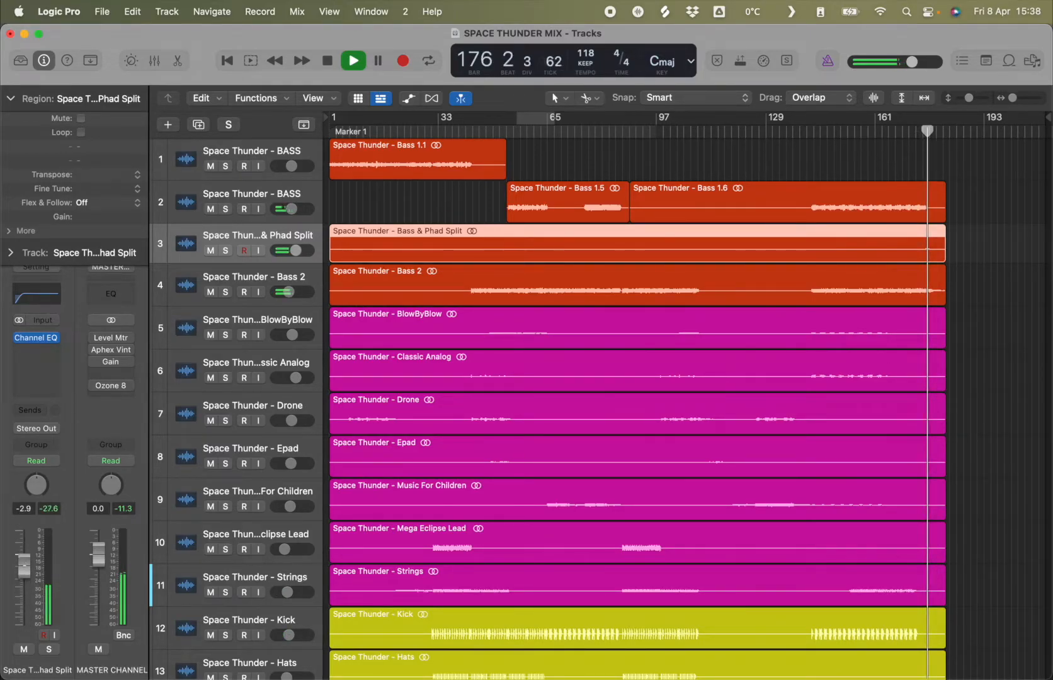
drag(25, 570, 24, 564)
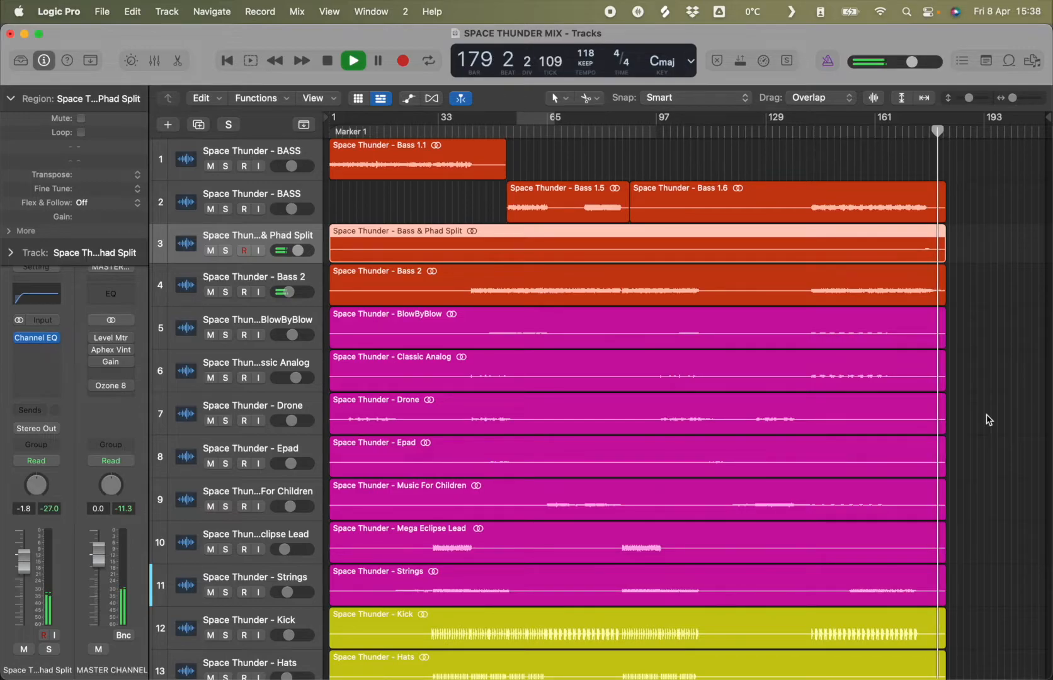
key(space)
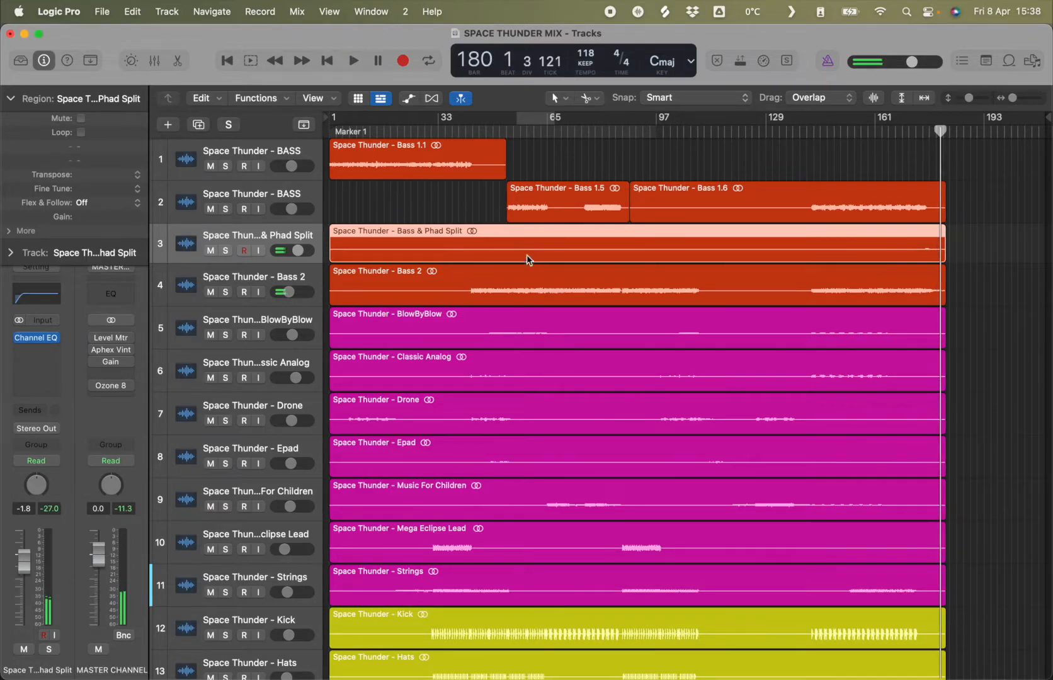
- Play from bar 30 and set the volume of the first BASS track to -4.7 dB
drag(514, 135, 428, 135)
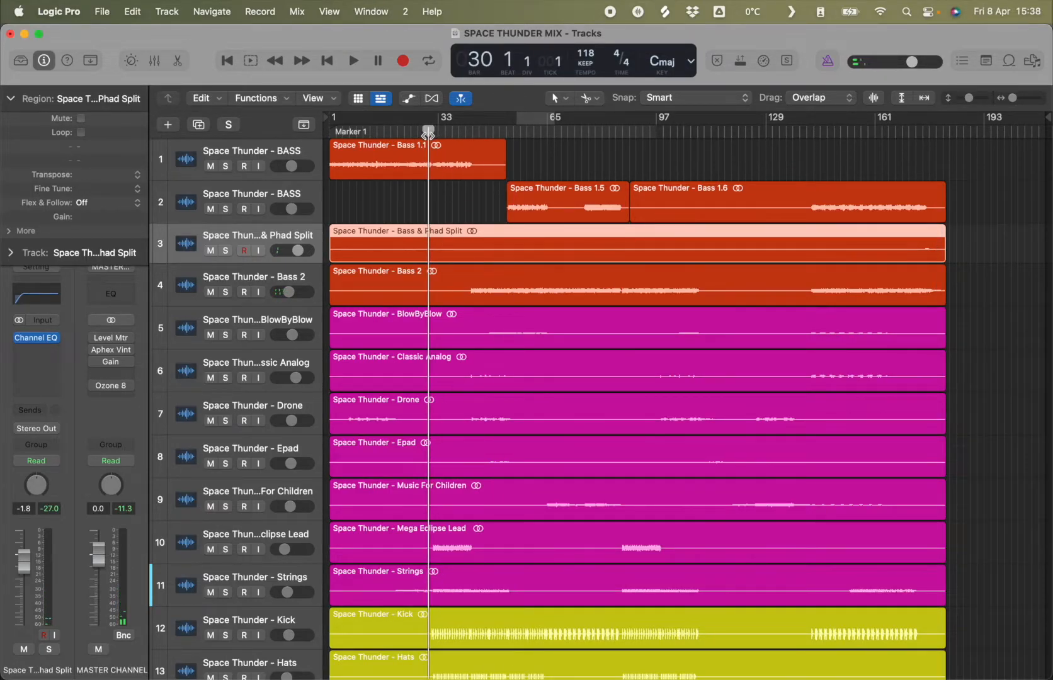
key(space)
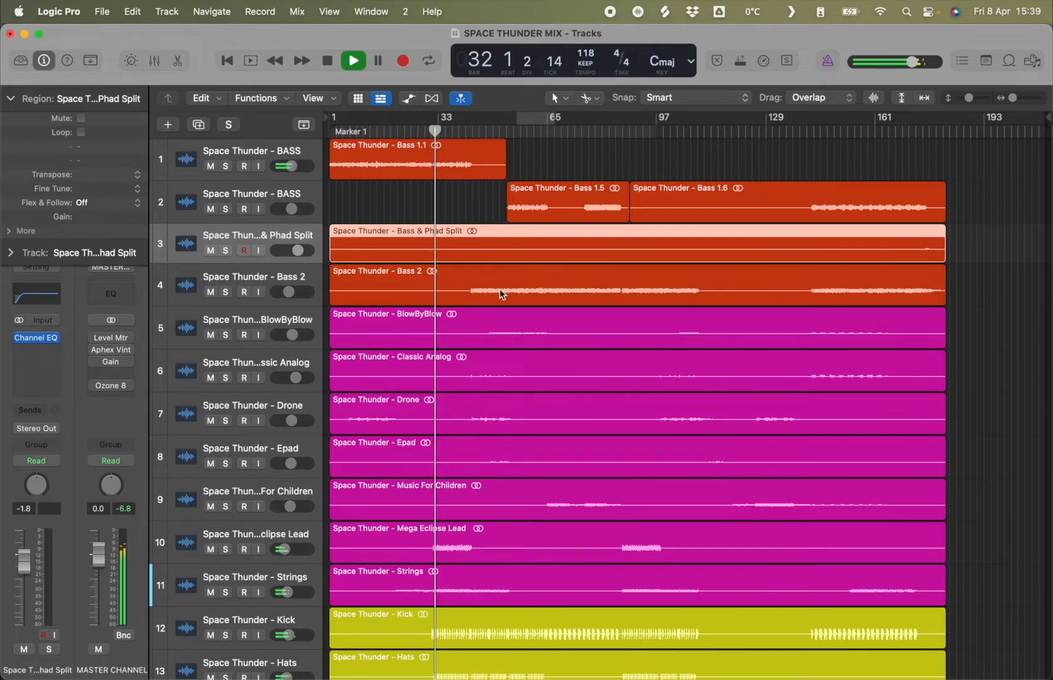
scroll(375, 309, up, 1)
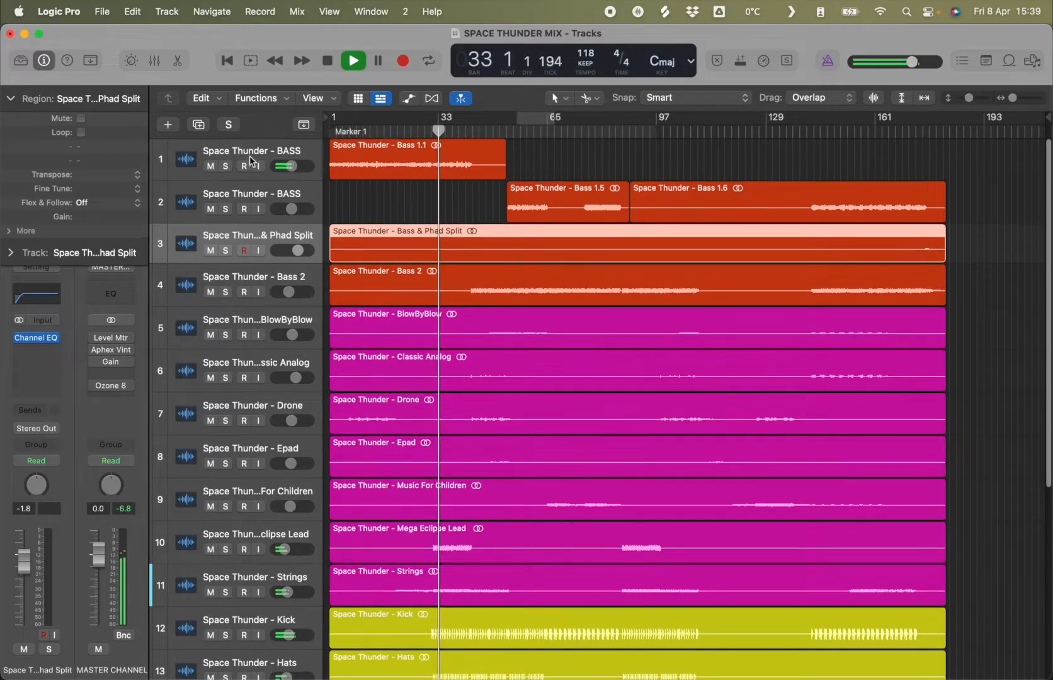
key(Up)
key(Up)
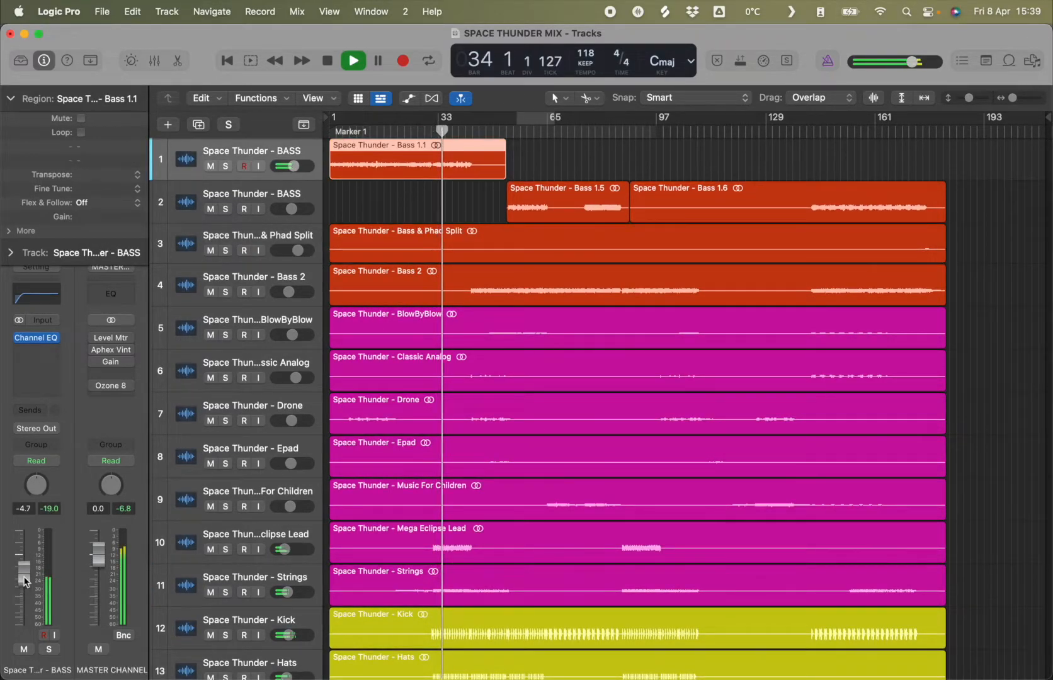
- Add a send from the first BASS track to Bus 19, NY BASS
click(31, 410)
mouse_move(82, 432)
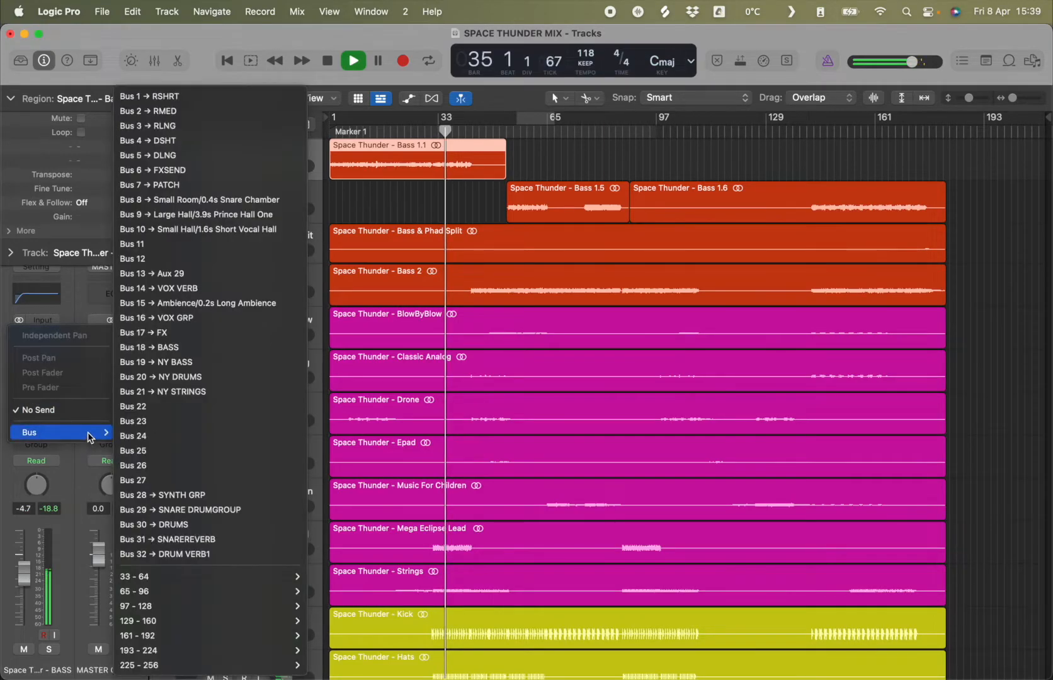
click(189, 362)
- Set the first BASS track's Bus 19 send level to 0.0 dB and the NY BASS channel's volume to -21.0 dB
drag(105, 627, 100, 590)
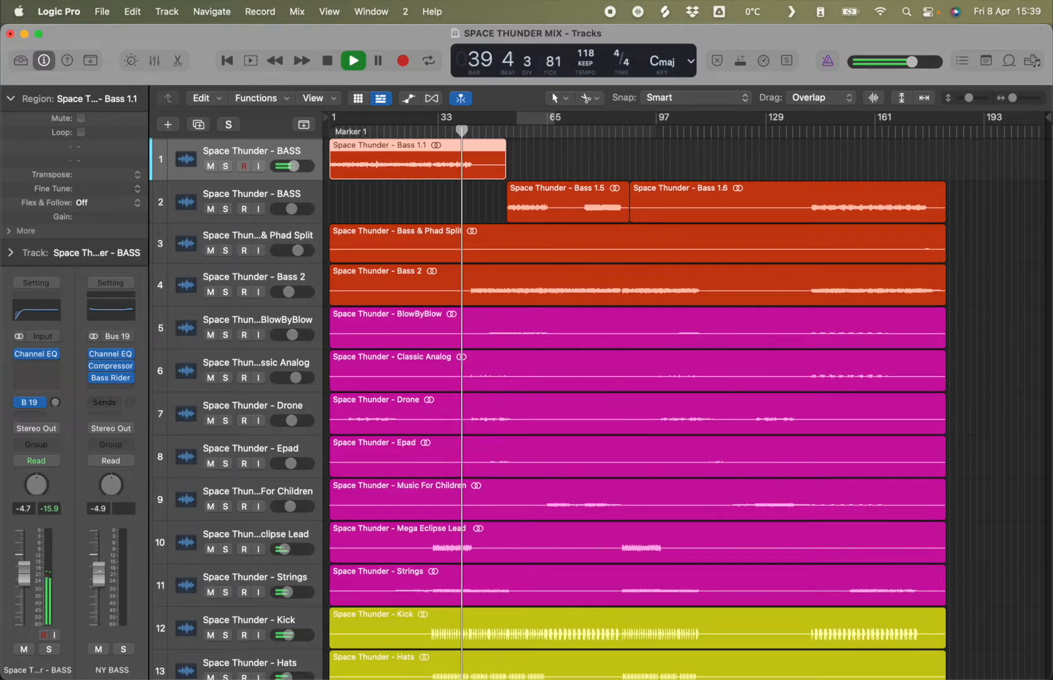
drag(99, 581, 98, 623)
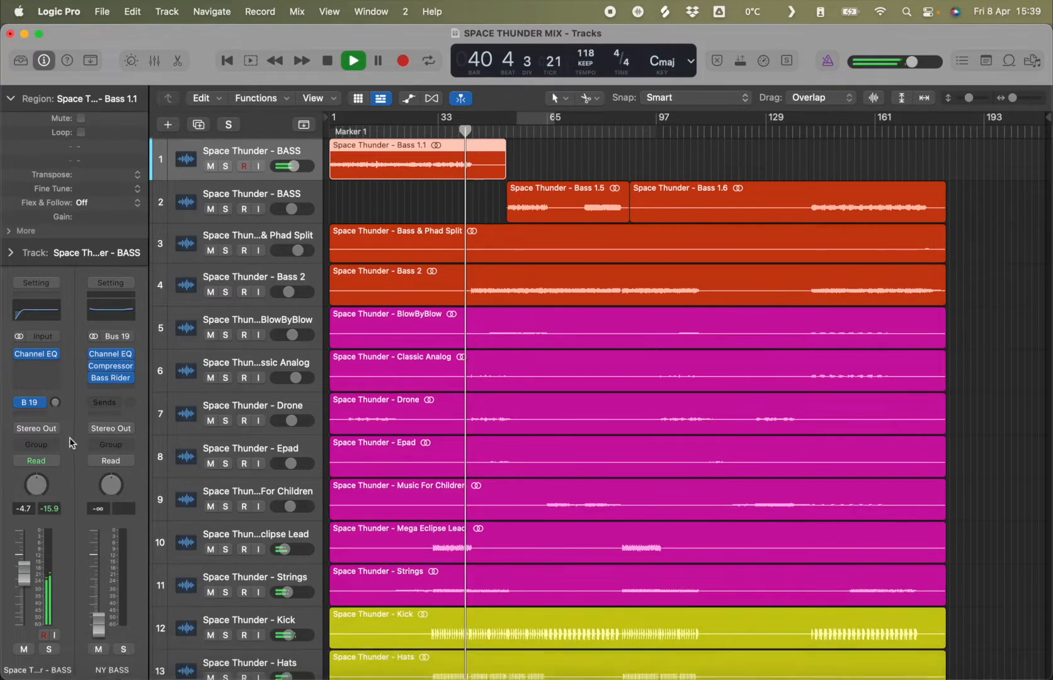
drag(55, 403, 55, 407)
key(Return)
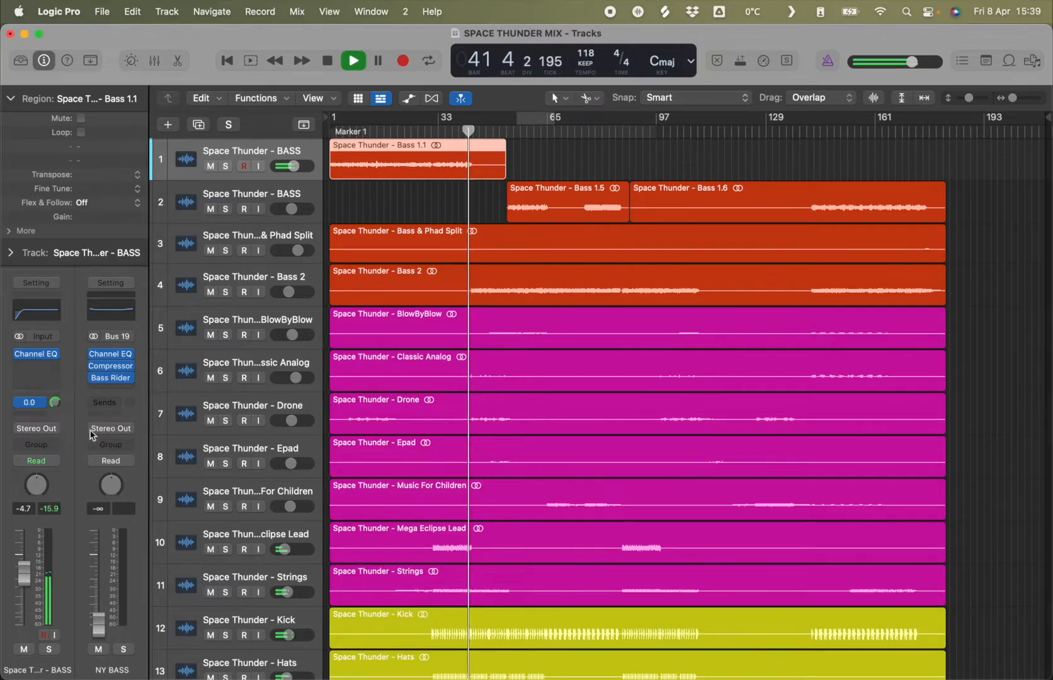
drag(98, 616, 99, 604)
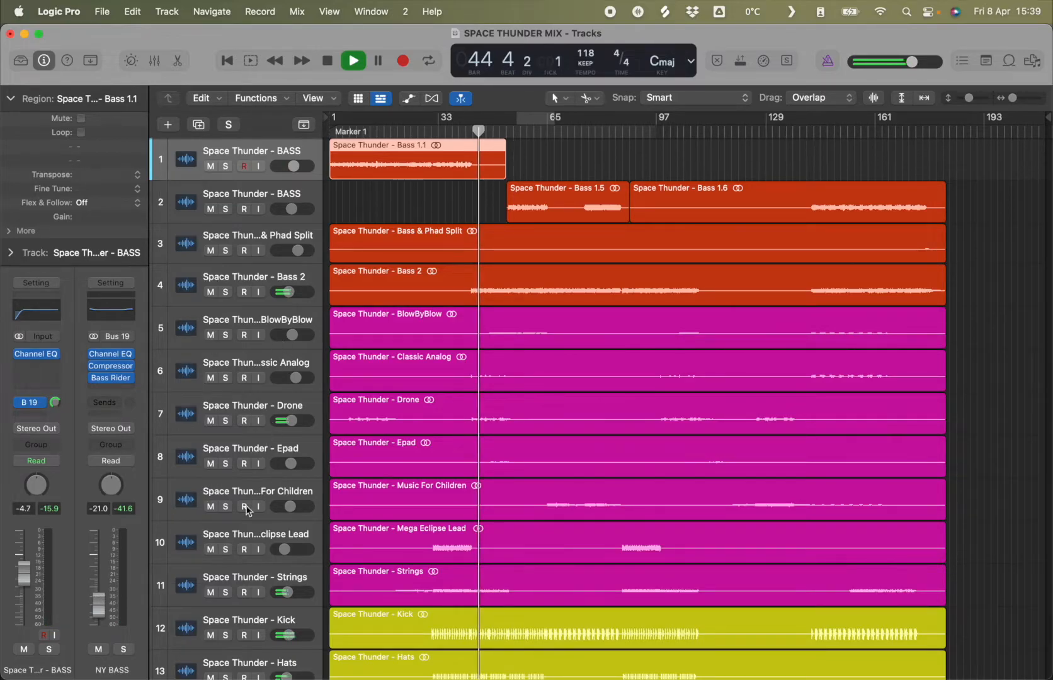
- Solo the Kick track to listen to it alone, and turn its solo off again
scroll(251, 485, down, 8)
scroll(250, 485, up, 1)
click(225, 338)
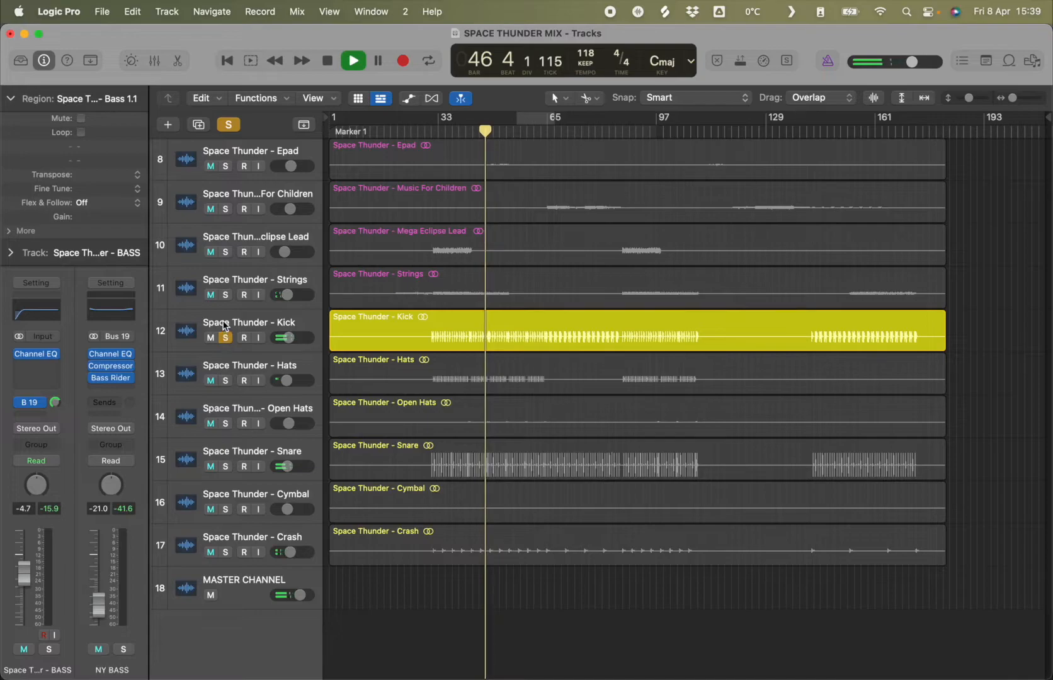
click(225, 326)
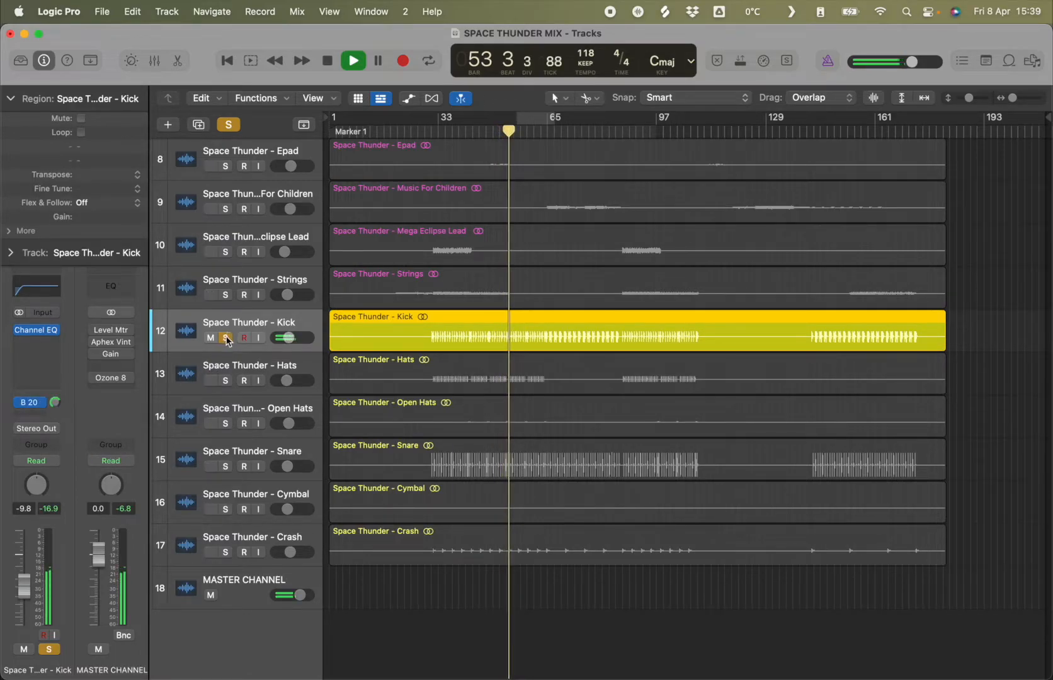
key(s)
- Set the Kick track's volume to -10.6 dB within the full mix and stop playback
scroll(352, 283, up, 10)
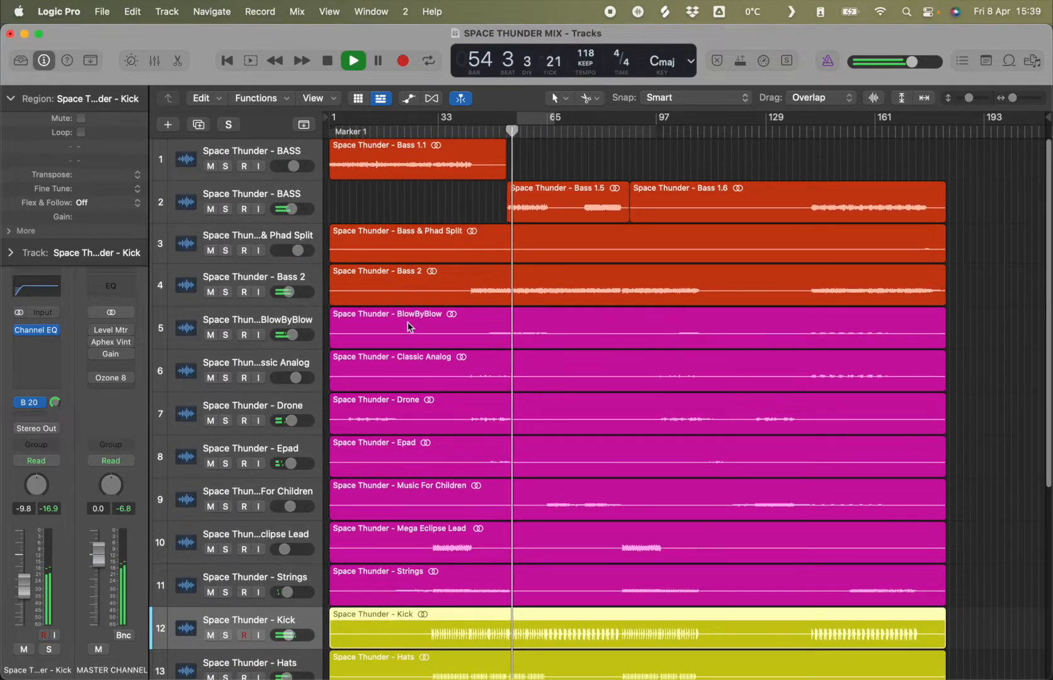
scroll(234, 545, down, 3)
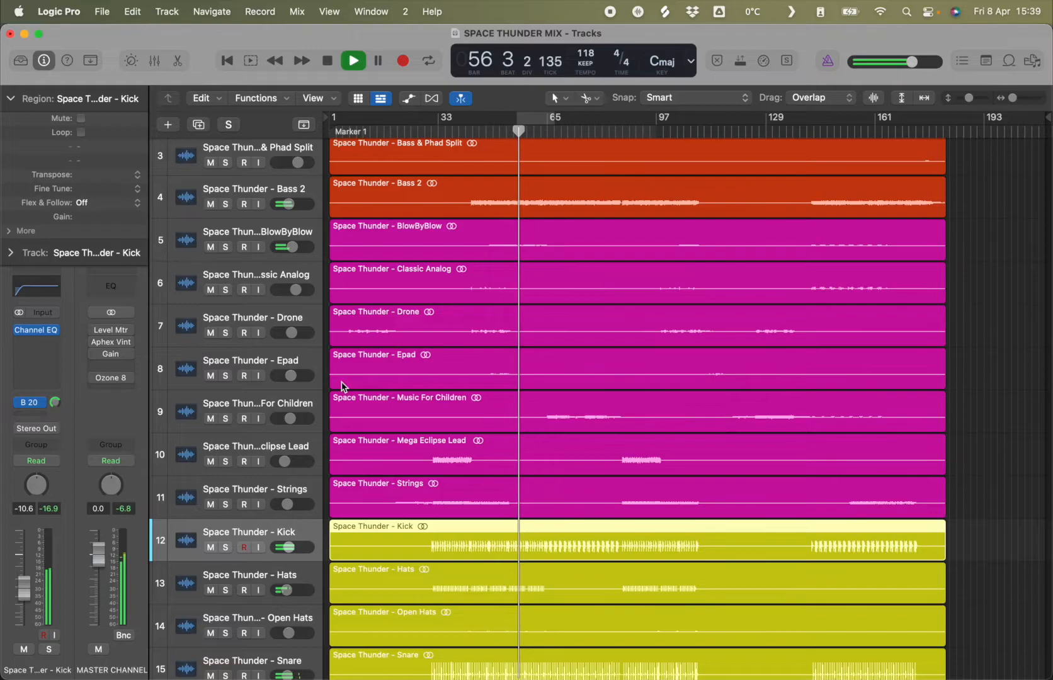
scroll(345, 254, up, 3)
key(space)
- Bring up the first BASS track's NY BASS send channel and set that channel's volume to -20.5 dB
click(332, 167)
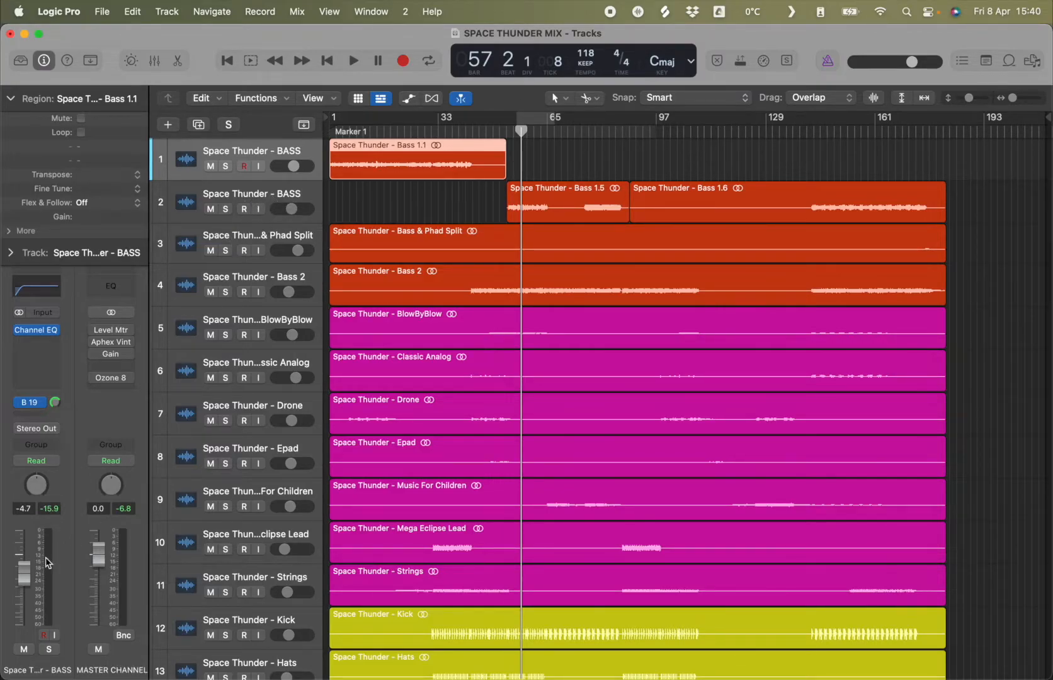
click(33, 409)
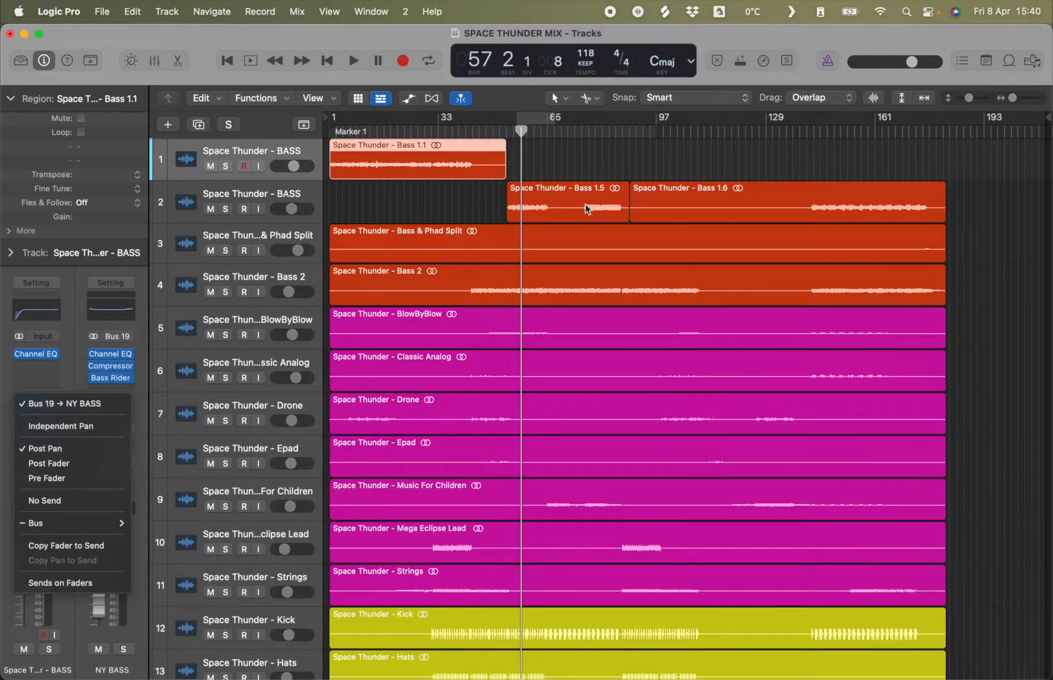
click(360, 183)
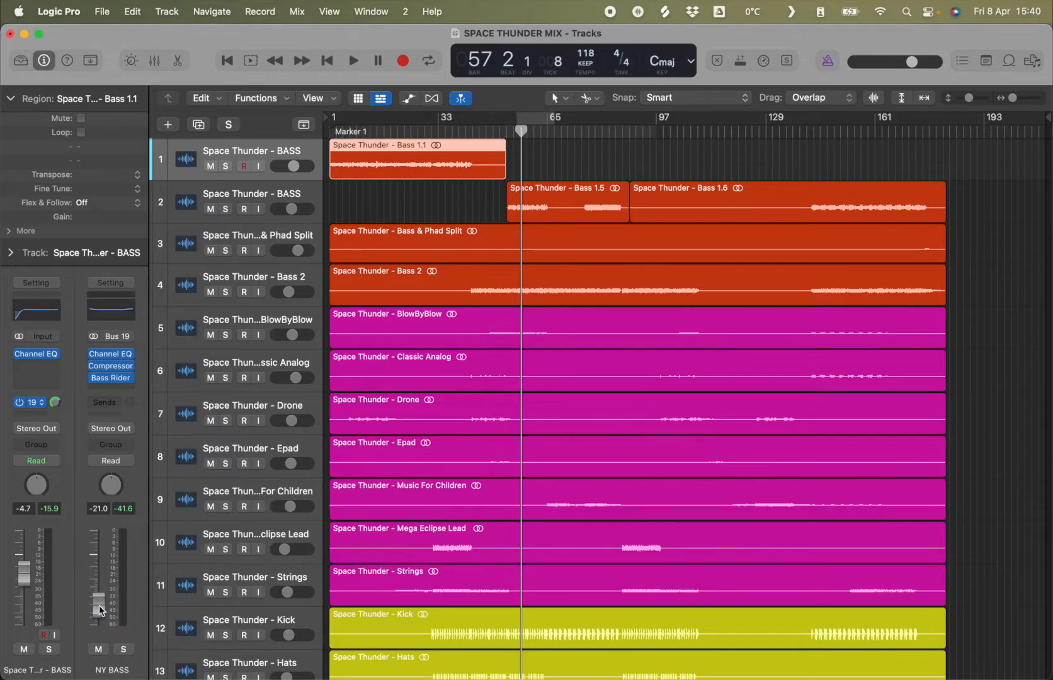
drag(99, 606, 98, 601)
- Add a send to Bus 19, NY BASS, on tracks 2 to 4 together and raise its send level
click(258, 193)
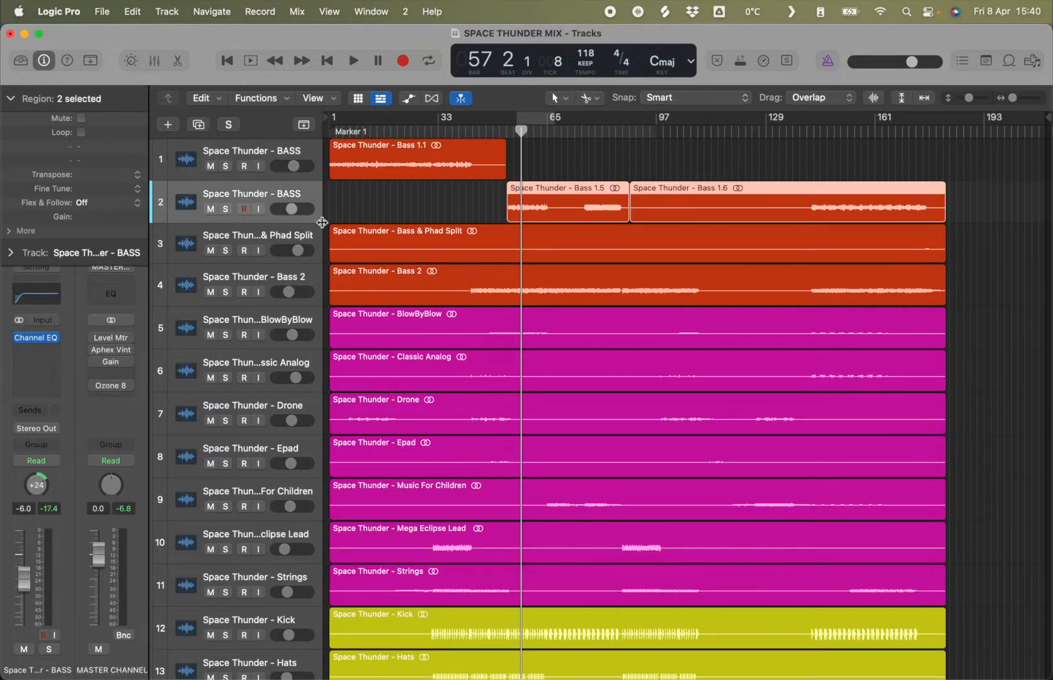
shift+click(280, 233)
shift+click(255, 284)
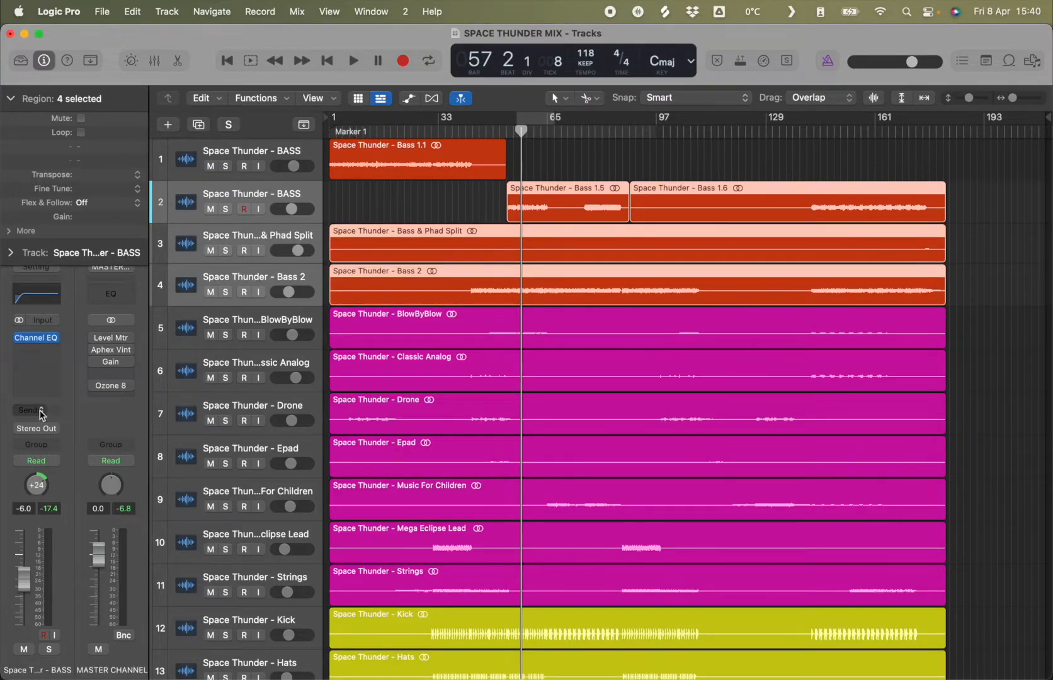
click(40, 413)
mouse_move(63, 432)
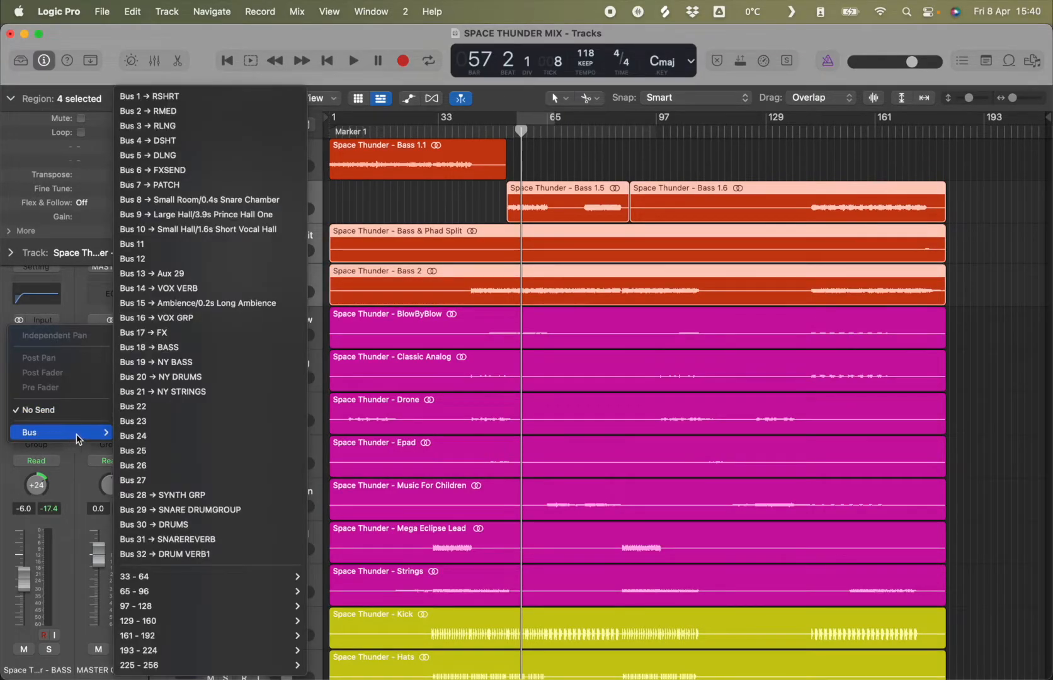
click(178, 363)
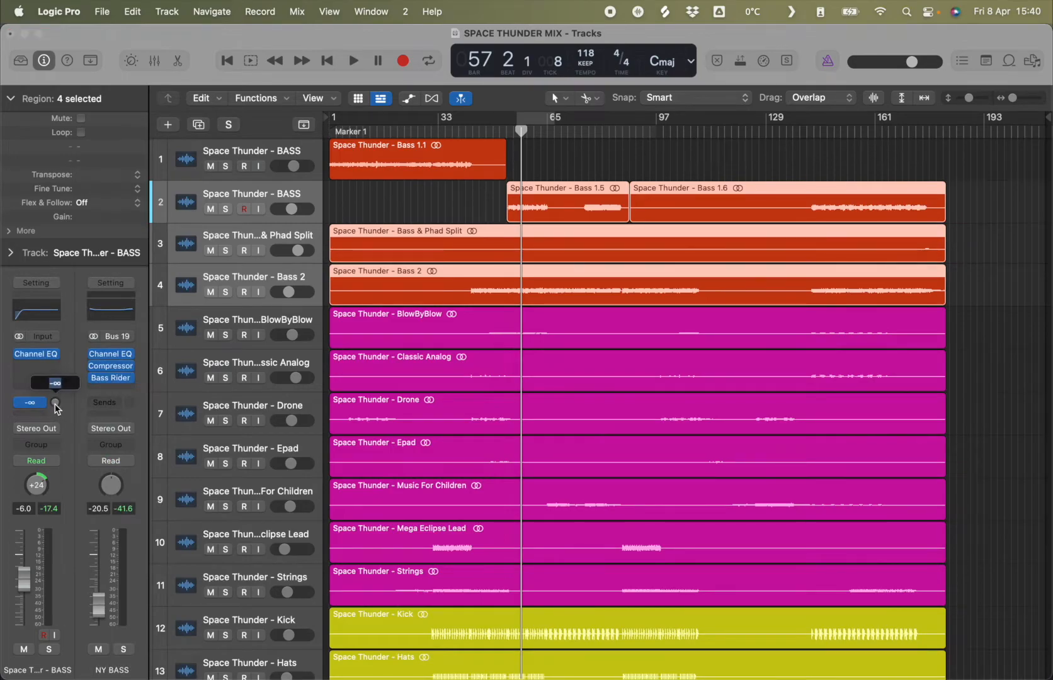
key(Return)
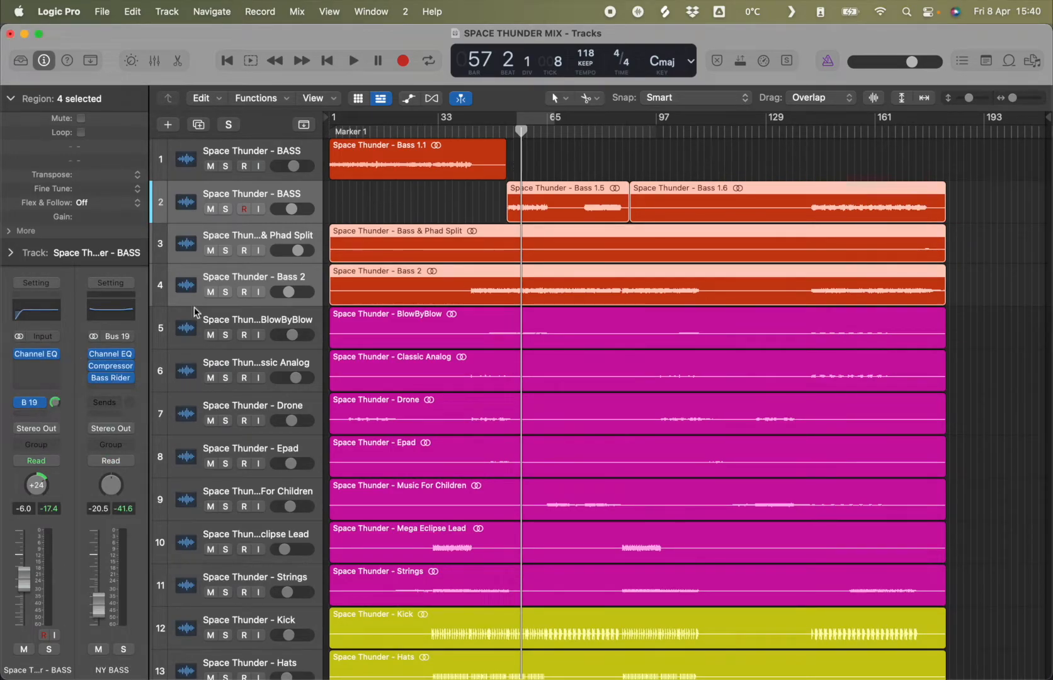
- Check the Bus 19 sends on the Bass & Phad Split and Bass 2 tracks
click(253, 219)
click(252, 235)
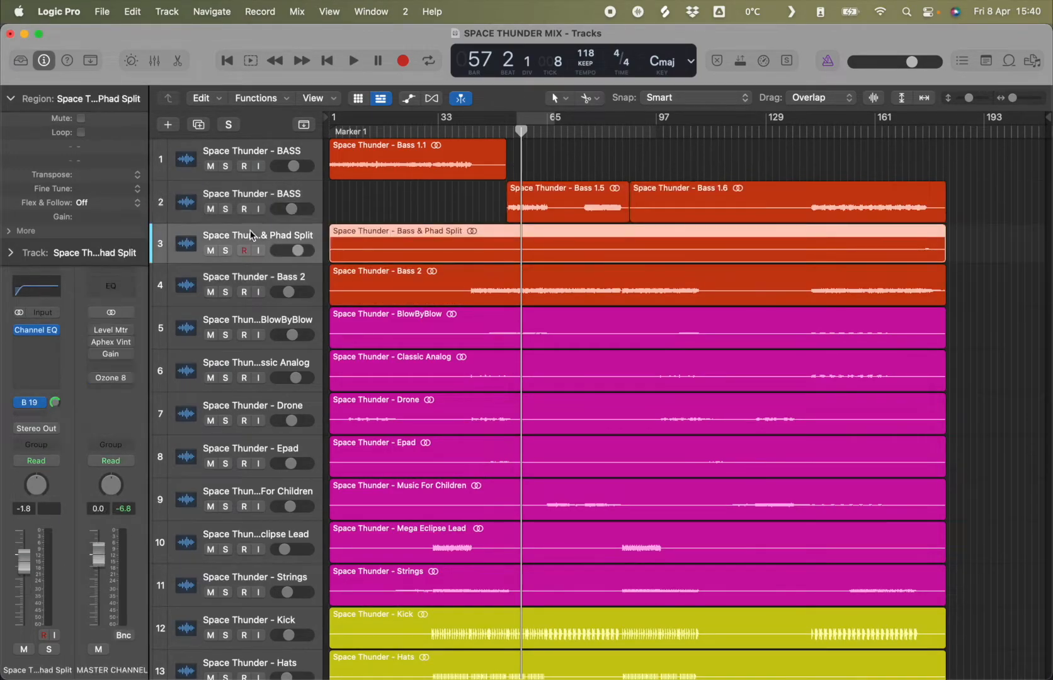
click(244, 270)
- Play the song from the beginning and pull the NY BASS channel's volume down to -∞
key(Return)
key(space)
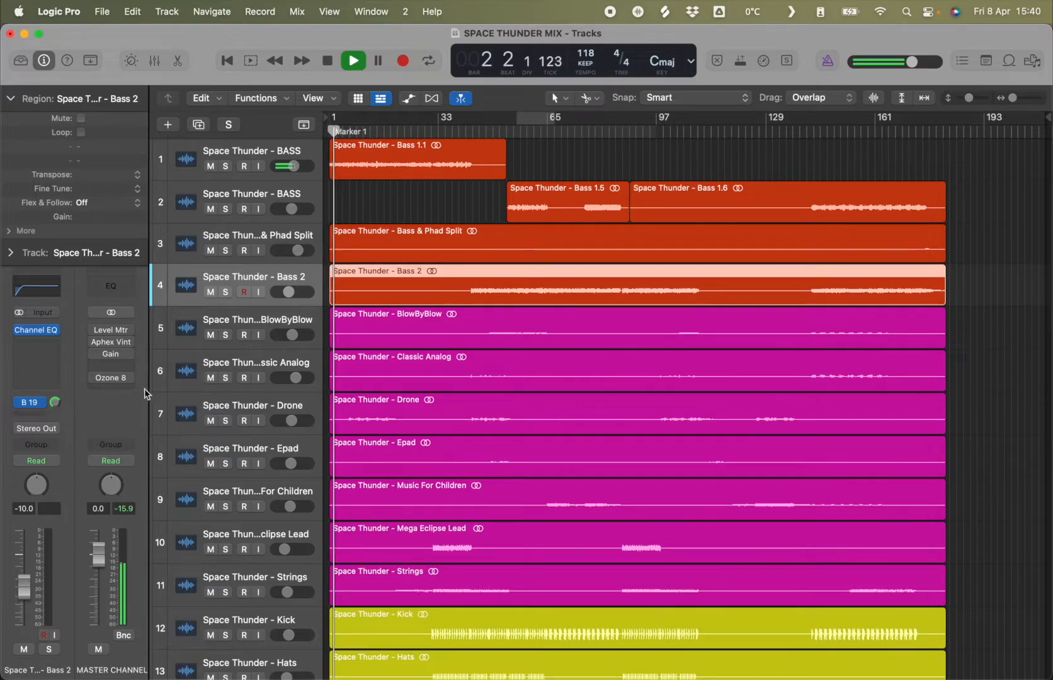
click(29, 402)
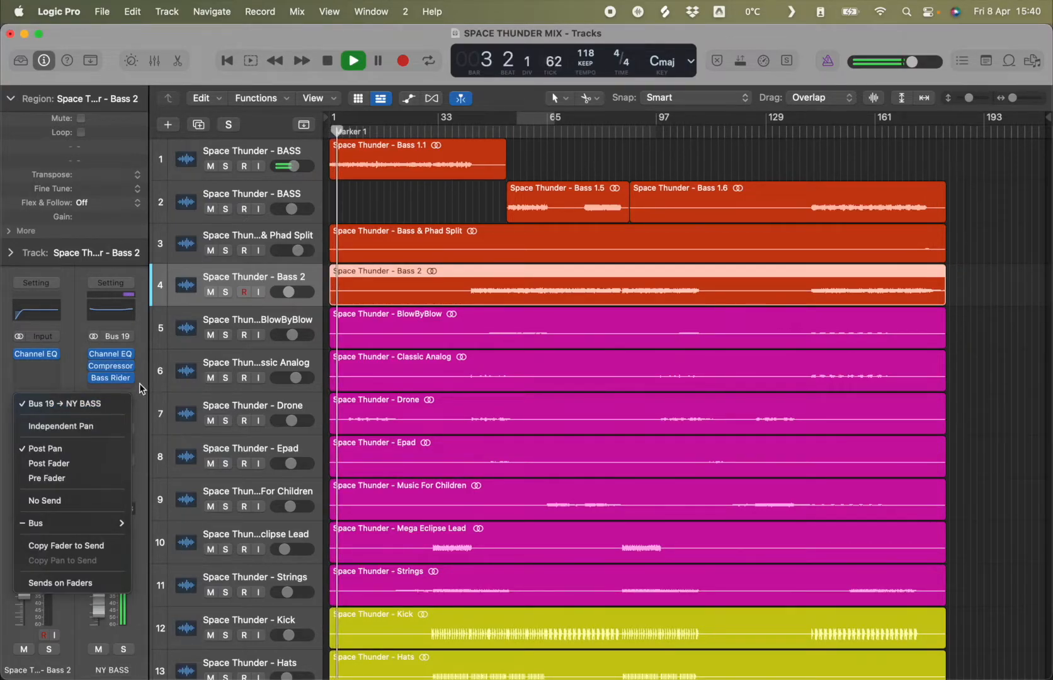
click(139, 382)
mouse_move(98, 677)
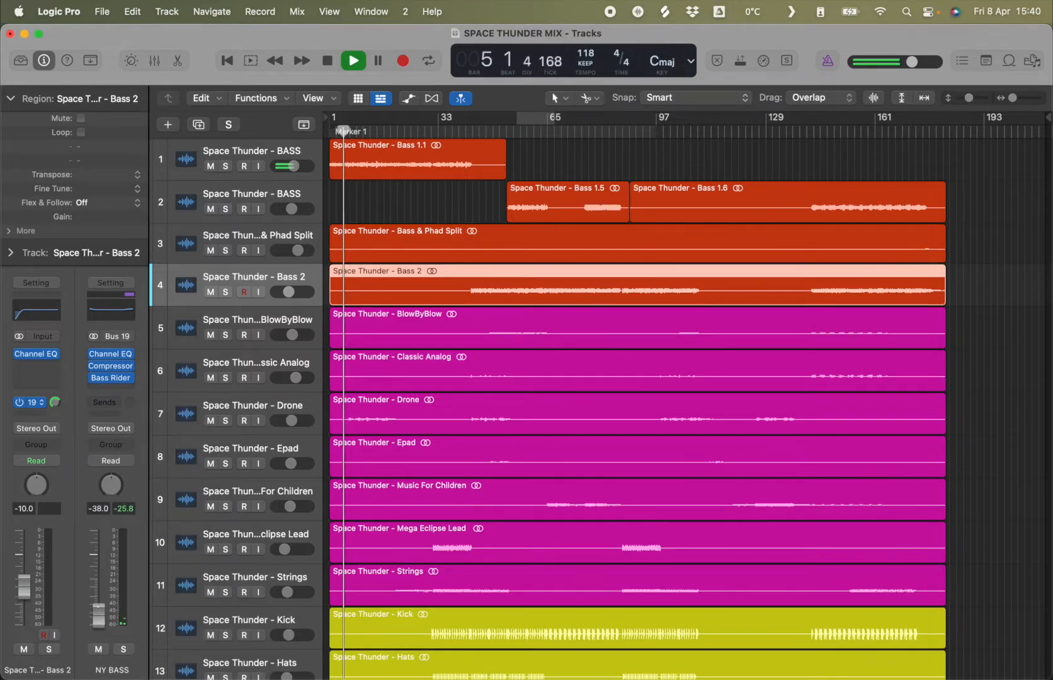
drag(98, 616, 107, 650)
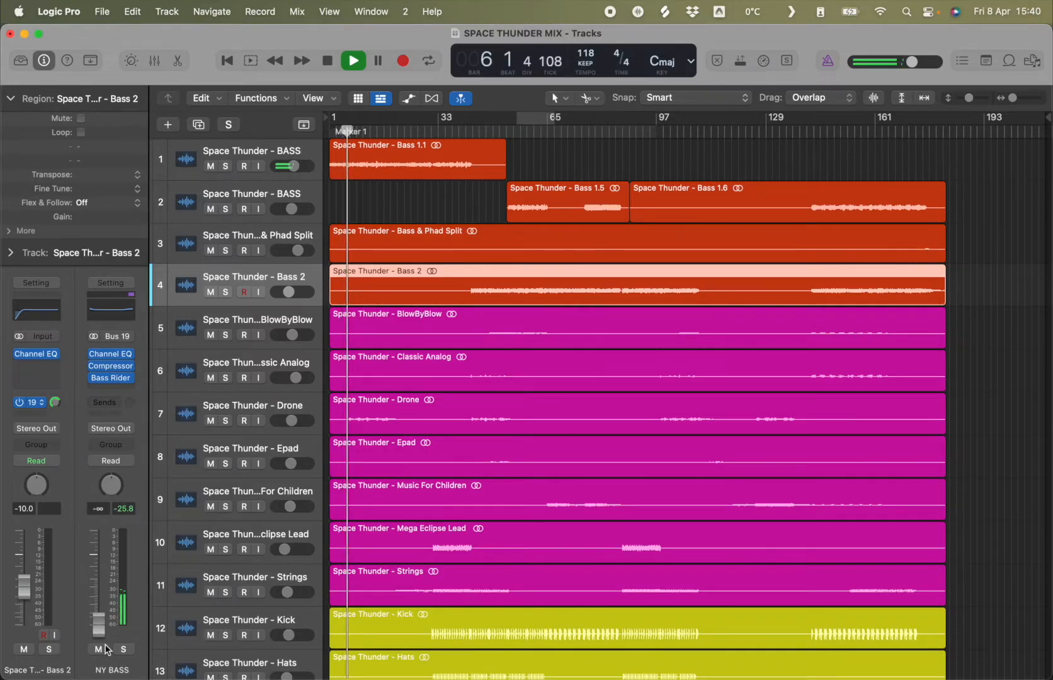
- Play the song from about bar 41 and raise the NY BASS channel's volume to -17.4 dB, then stop playback
key(space)
click(473, 129)
key(space)
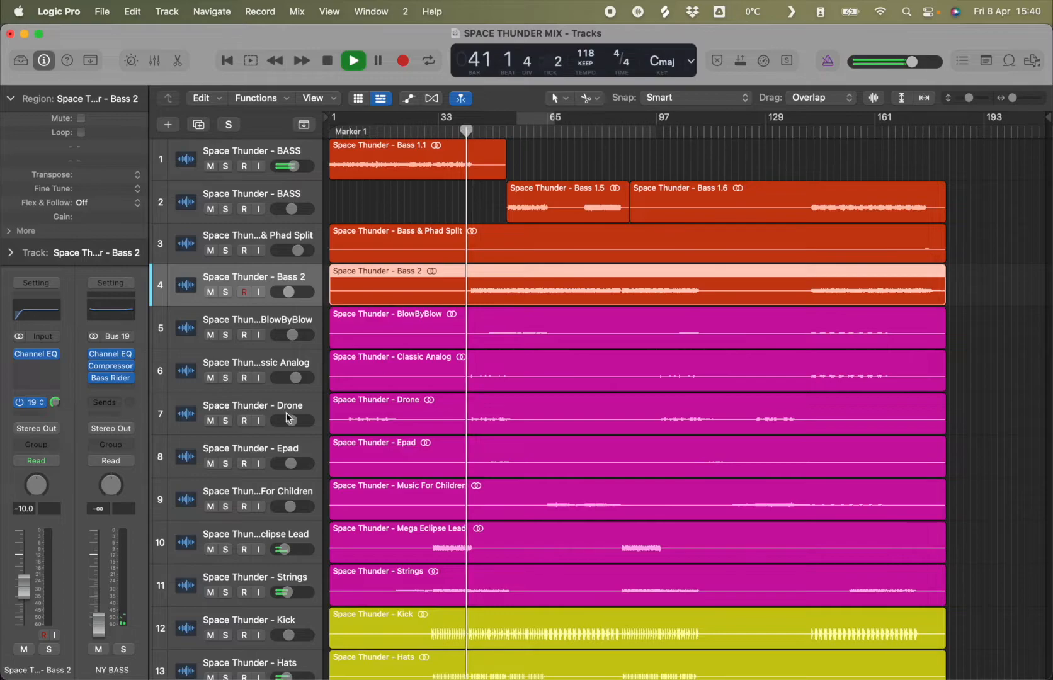
drag(98, 635, 98, 605)
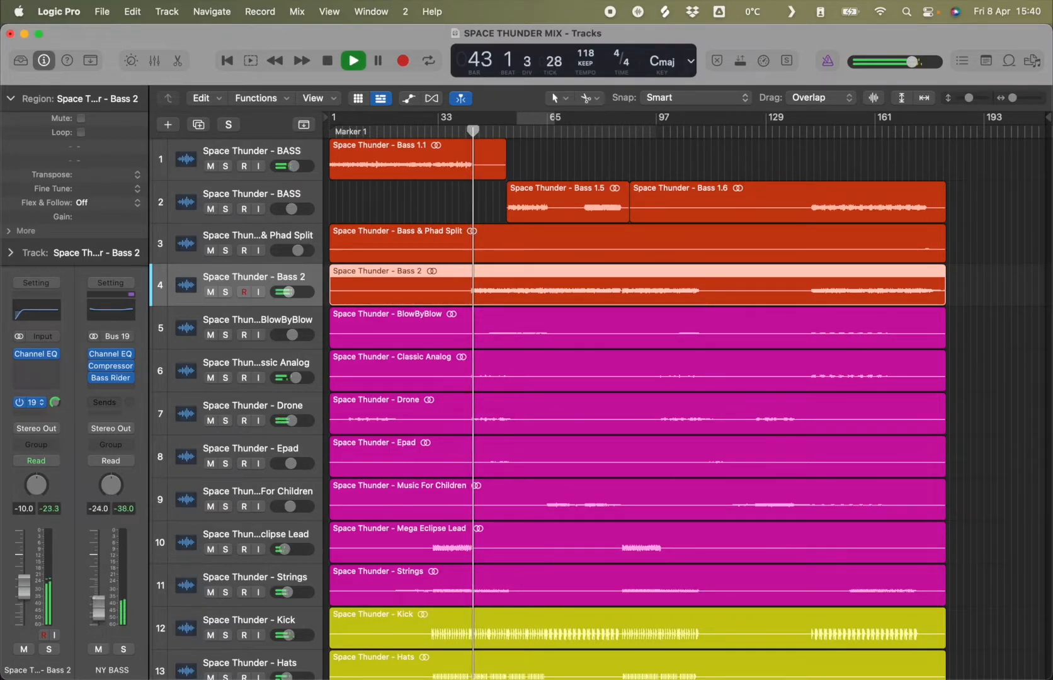
drag(99, 605, 99, 601)
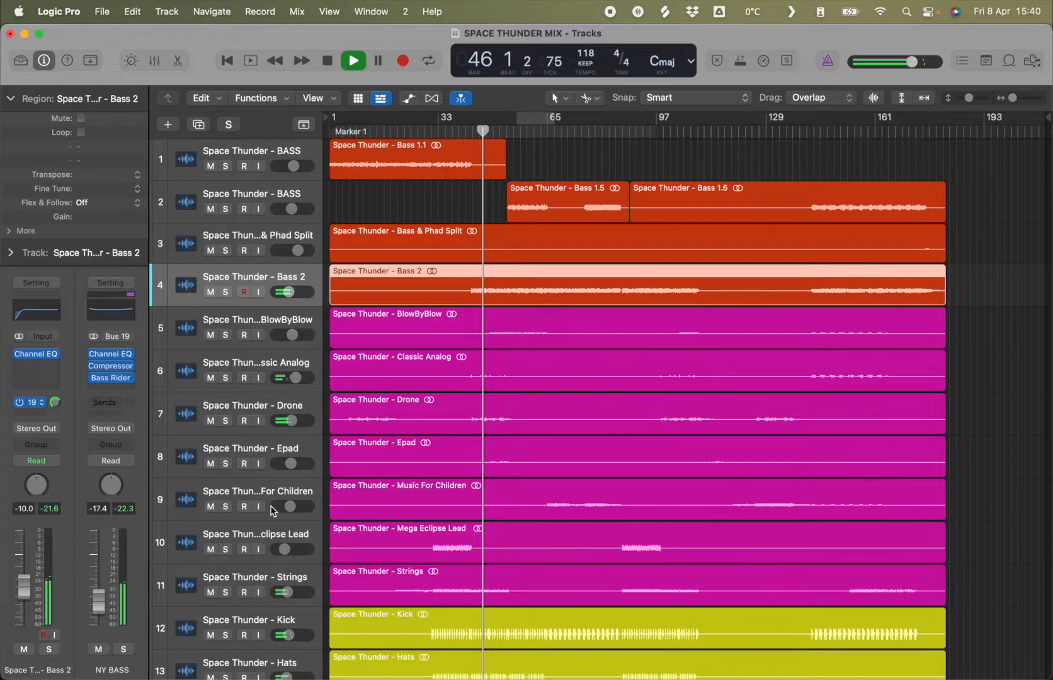
key(space)
click(444, 203)
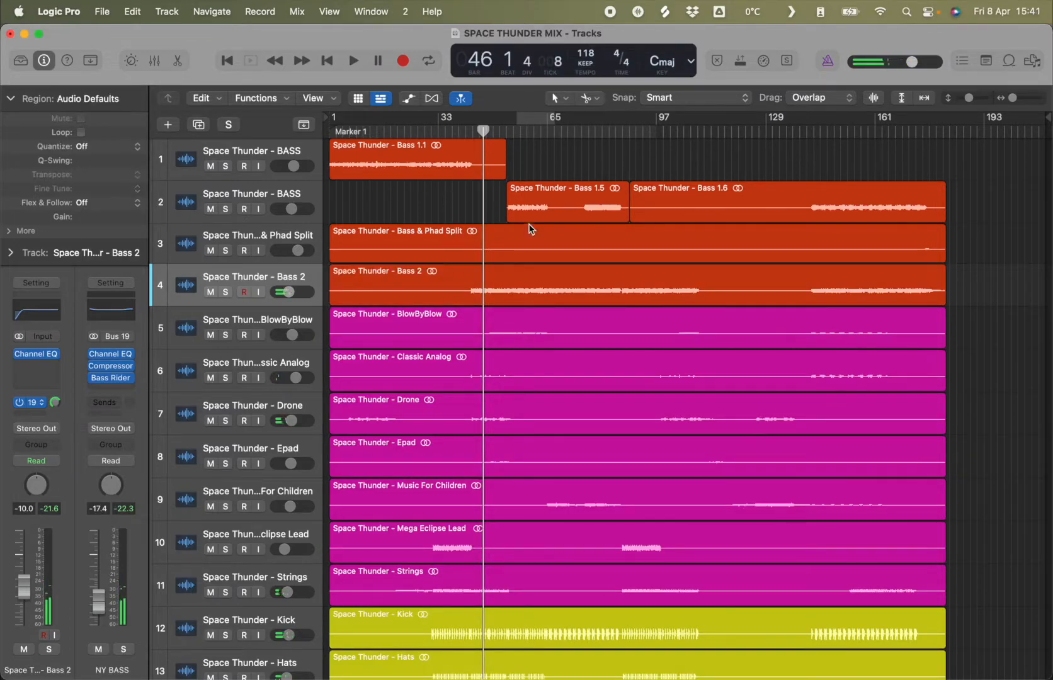
- Play the mix from about bar 65 to check the balance, select the Mega Eclipse Lead track and stop playback
click(548, 123)
key(space)
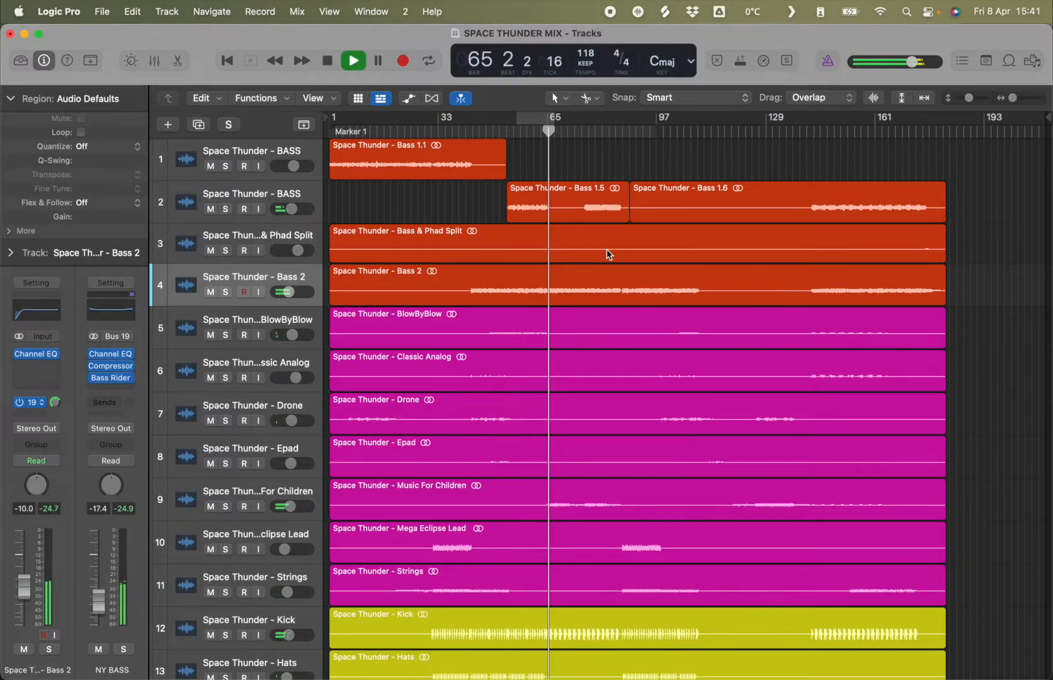
key(space)
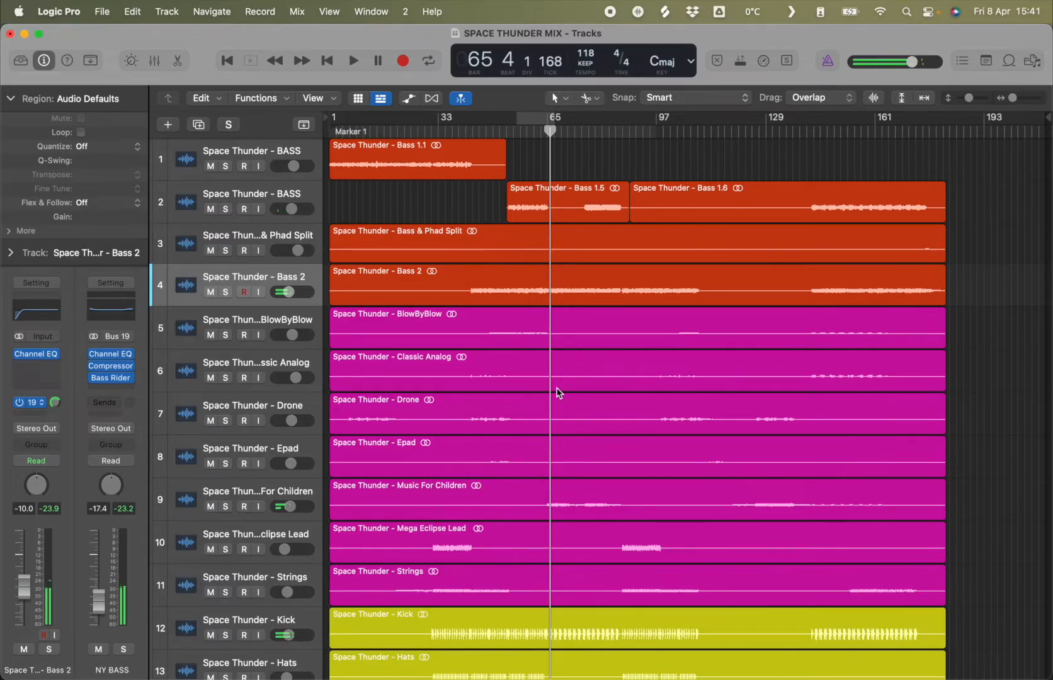
scroll(557, 393, down, 10)
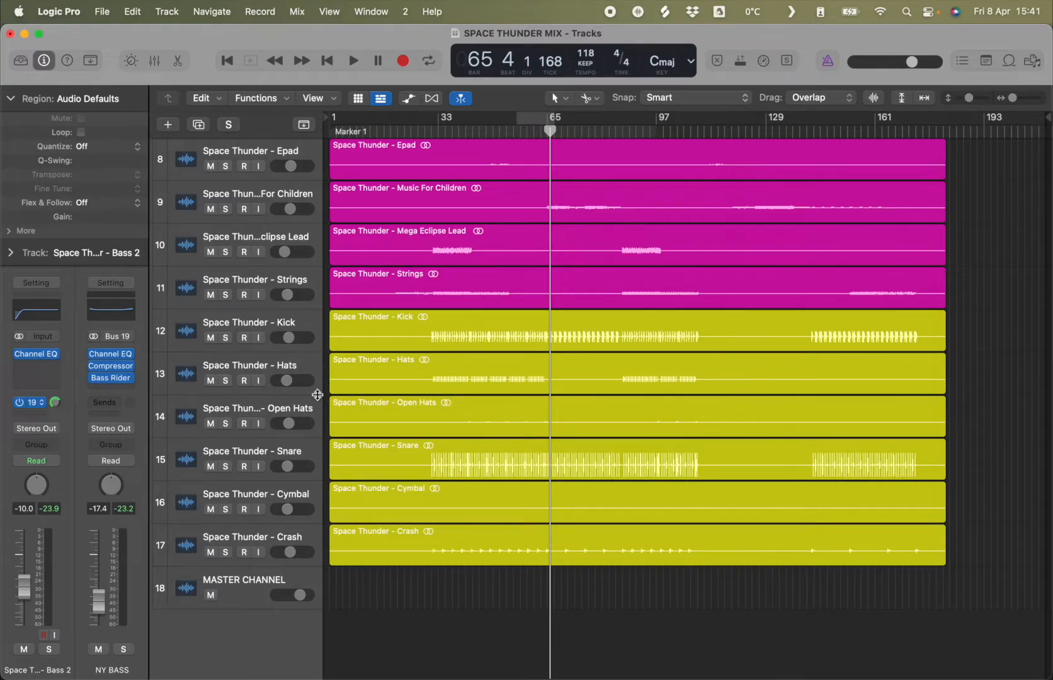
click(258, 238)
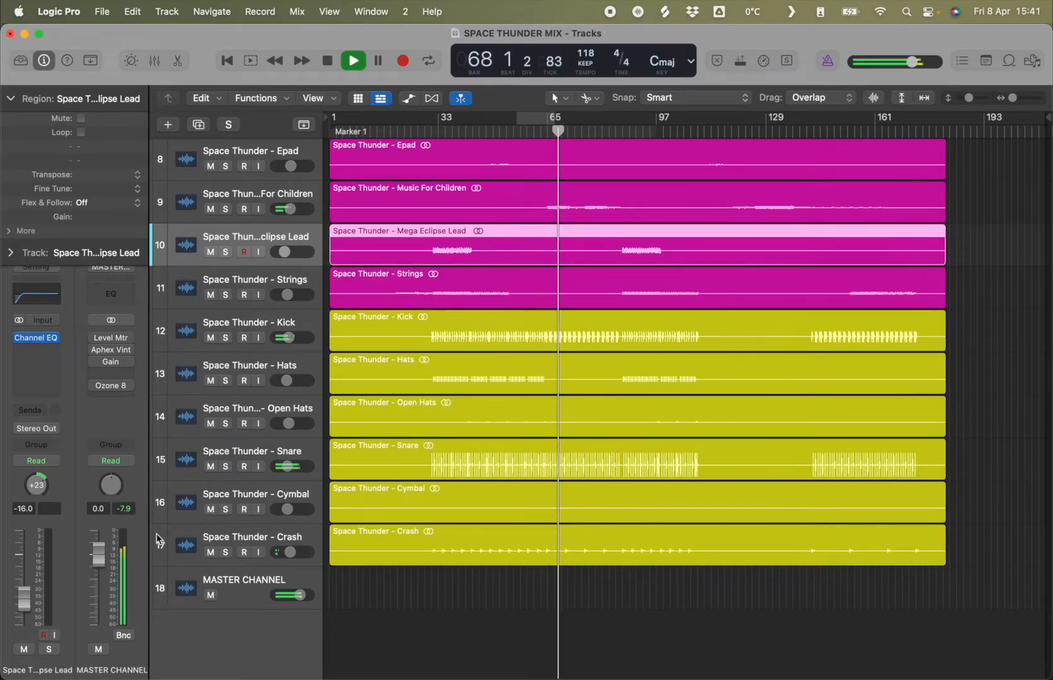
key(space)
- Open the mixer and lower bass channels 1 to 4 and drum channels 12 to 17 together by 2 dB
key(x)
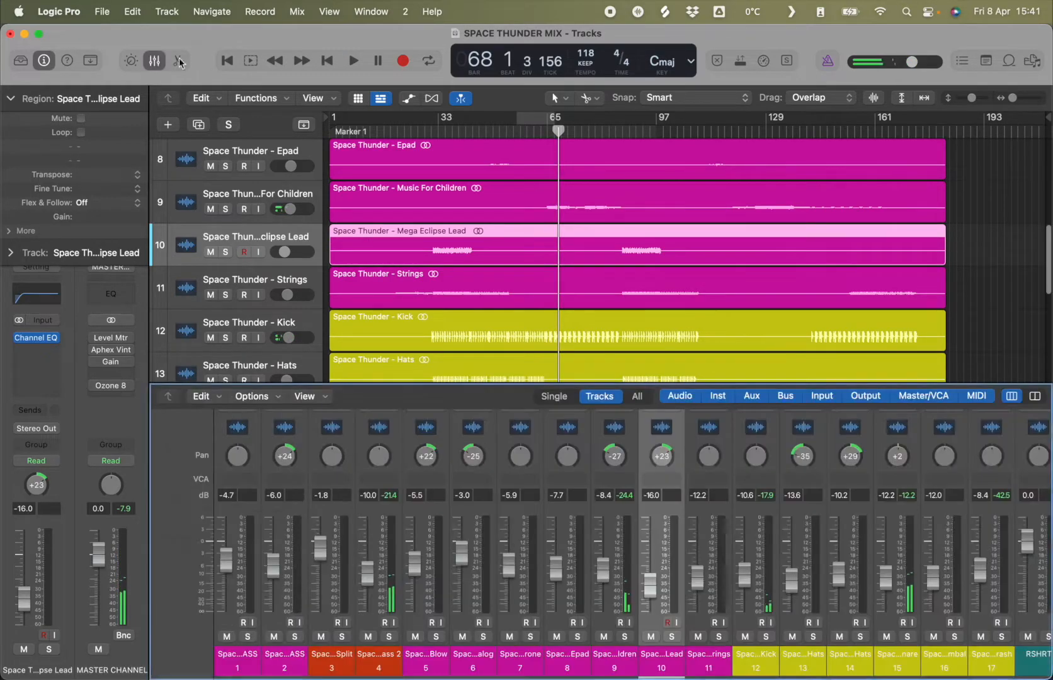
click(401, 658)
click(992, 658)
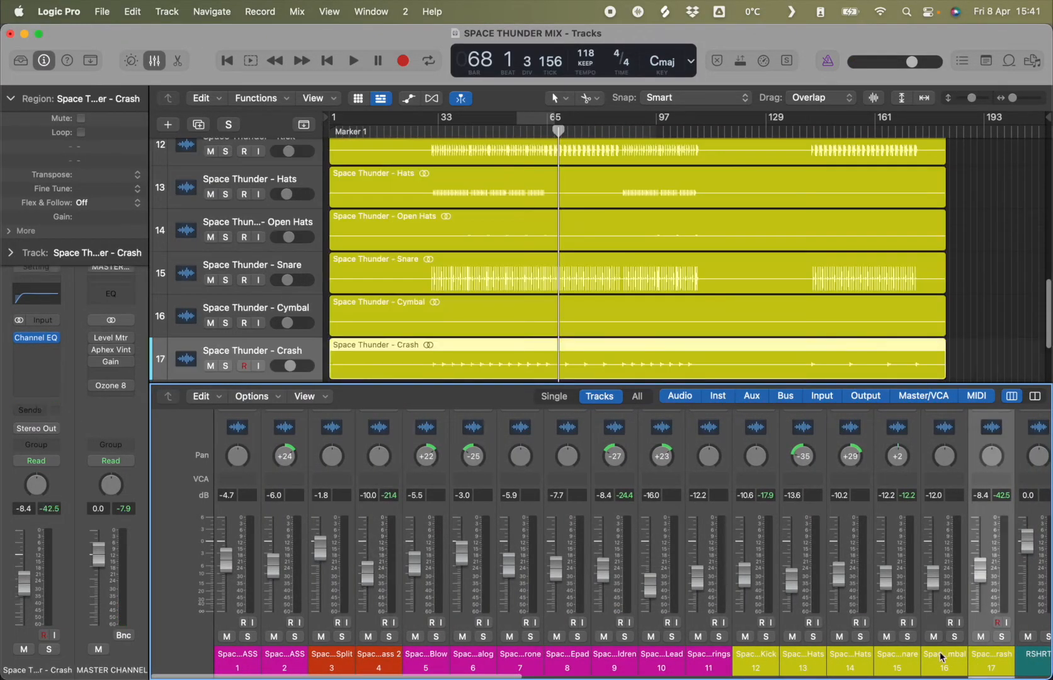
shift+click(897, 658)
shift+click(853, 663)
shift+click(795, 663)
shift+click(768, 664)
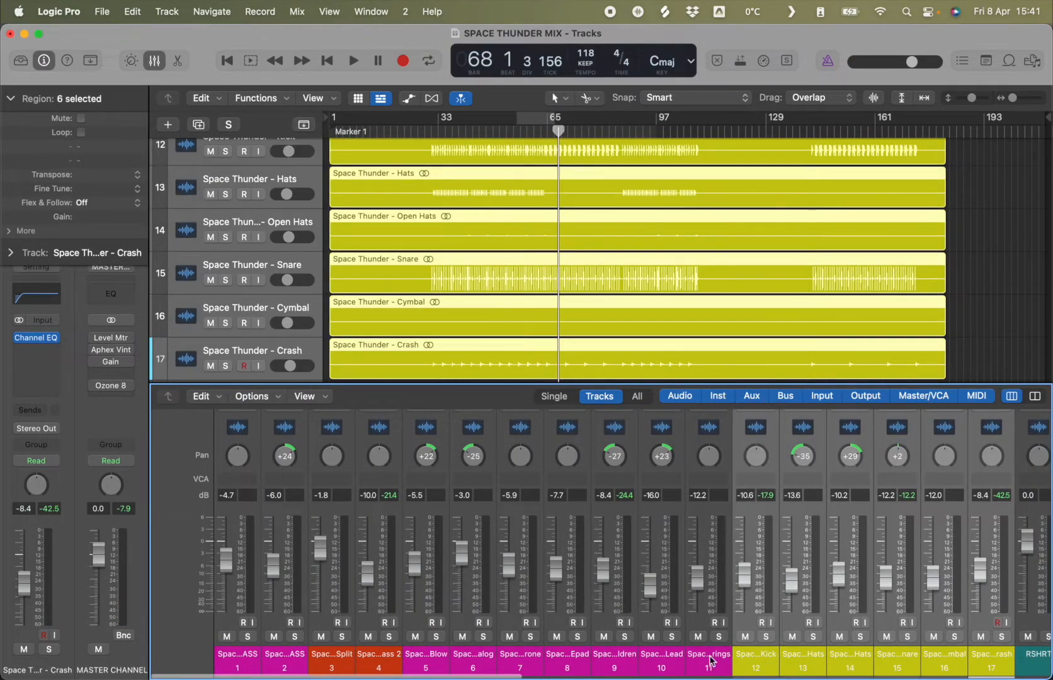
super+click(377, 660)
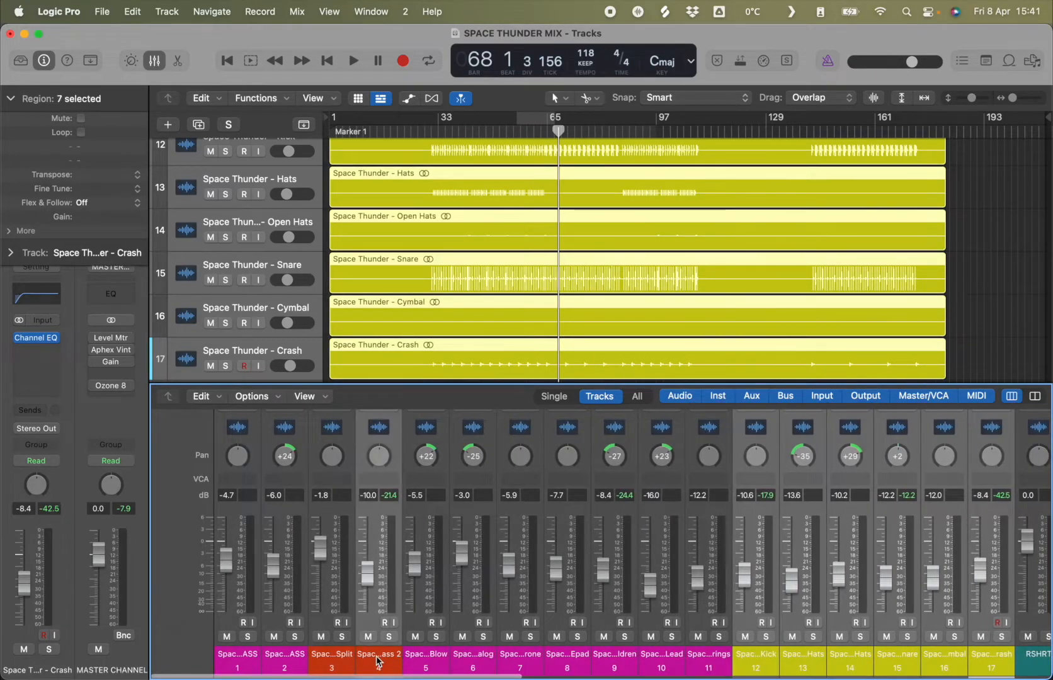
super+click(323, 666)
super+click(283, 664)
super+click(255, 665)
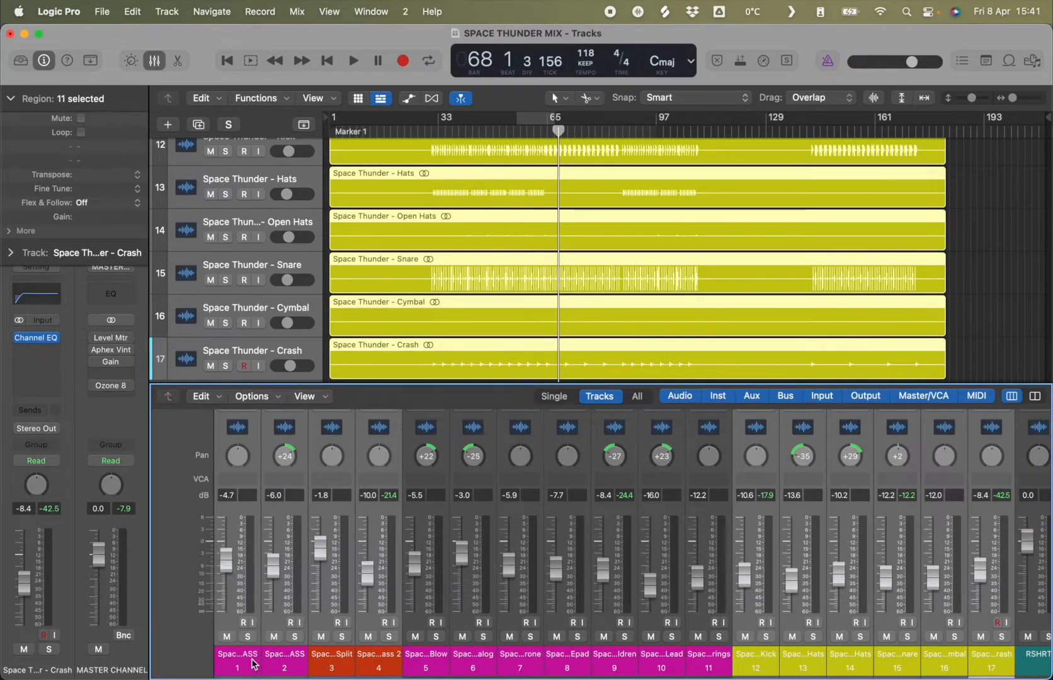
drag(367, 569, 367, 579)
- Recolor the two BASS channels in the mixer orange-red like the other bass channels, and close the mixer
click(301, 665)
click(245, 659)
key(alt+c)
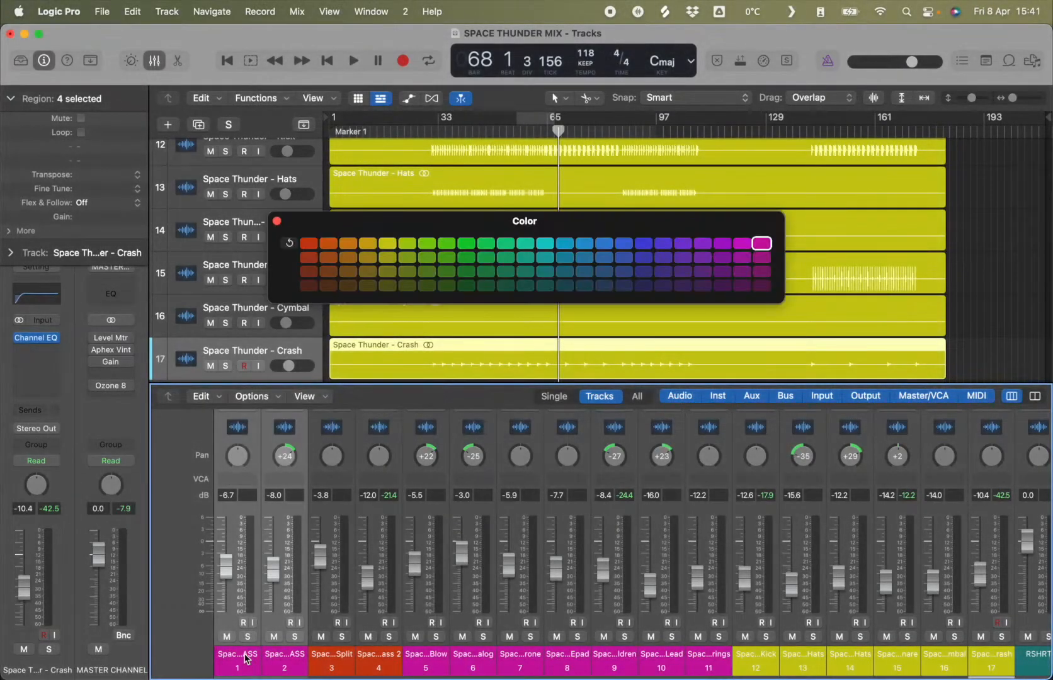
click(309, 244)
click(277, 221)
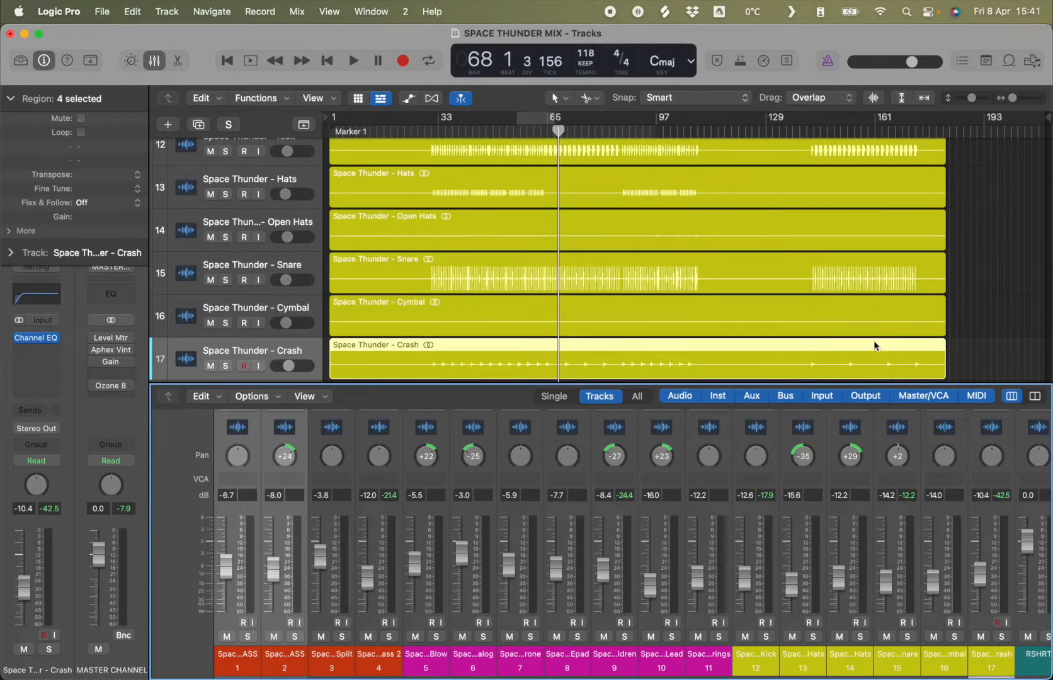
click(969, 295)
click(154, 60)
- During playback, set the Music For Children track's volume to -1.0 dB and pan to -17, and enable the master channel's Gain plug-in
key(space)
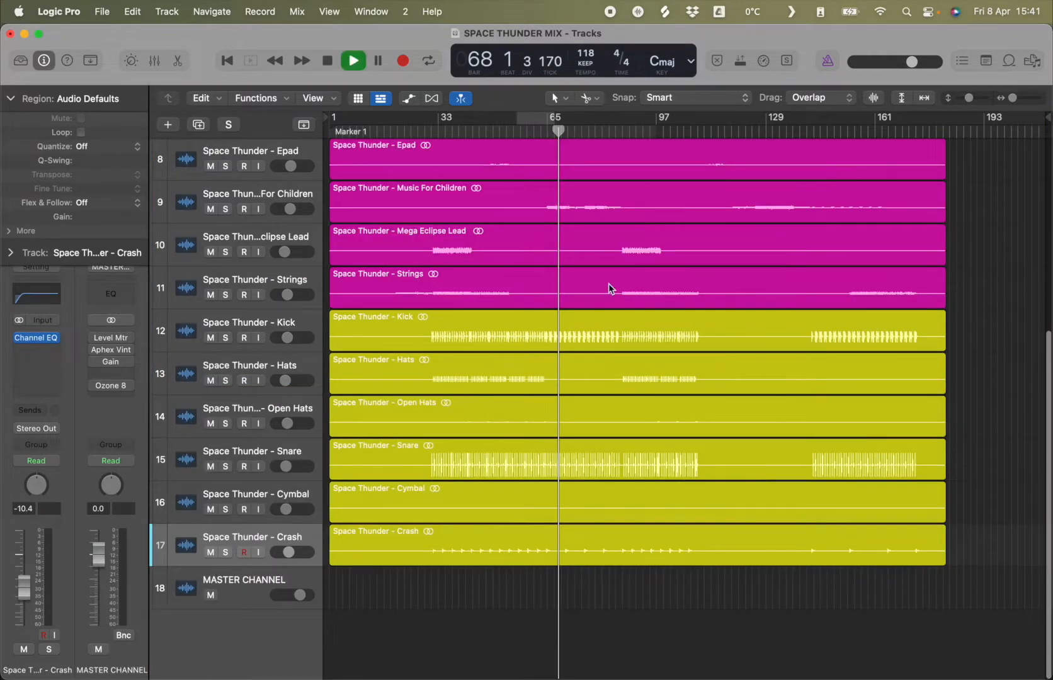
scroll(595, 282, up, 7)
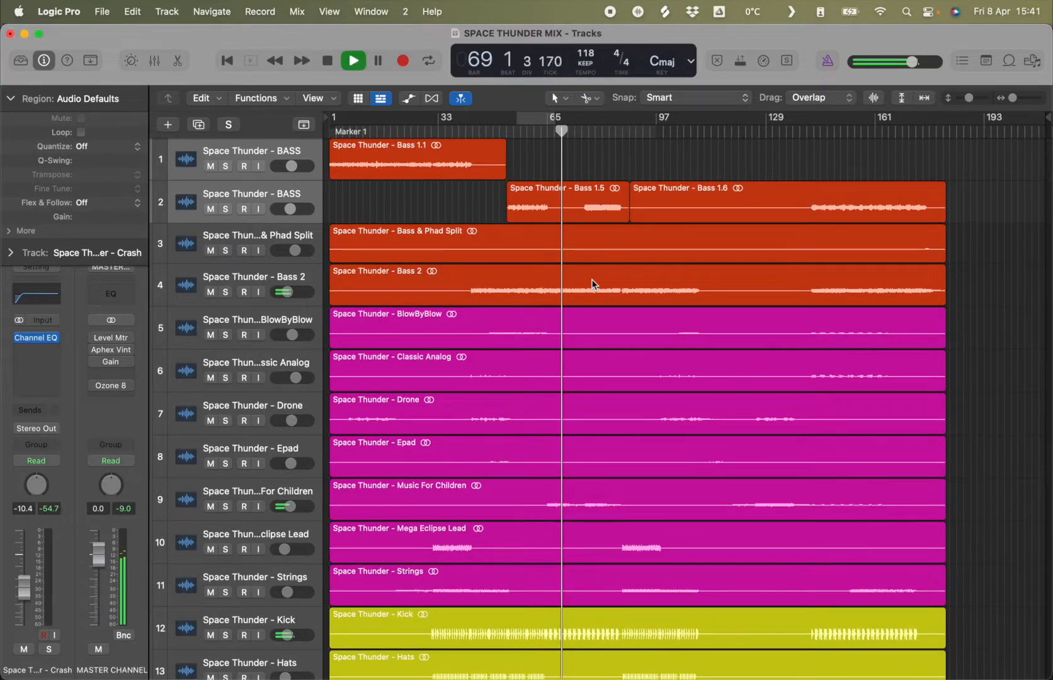
scroll(591, 283, down, 3)
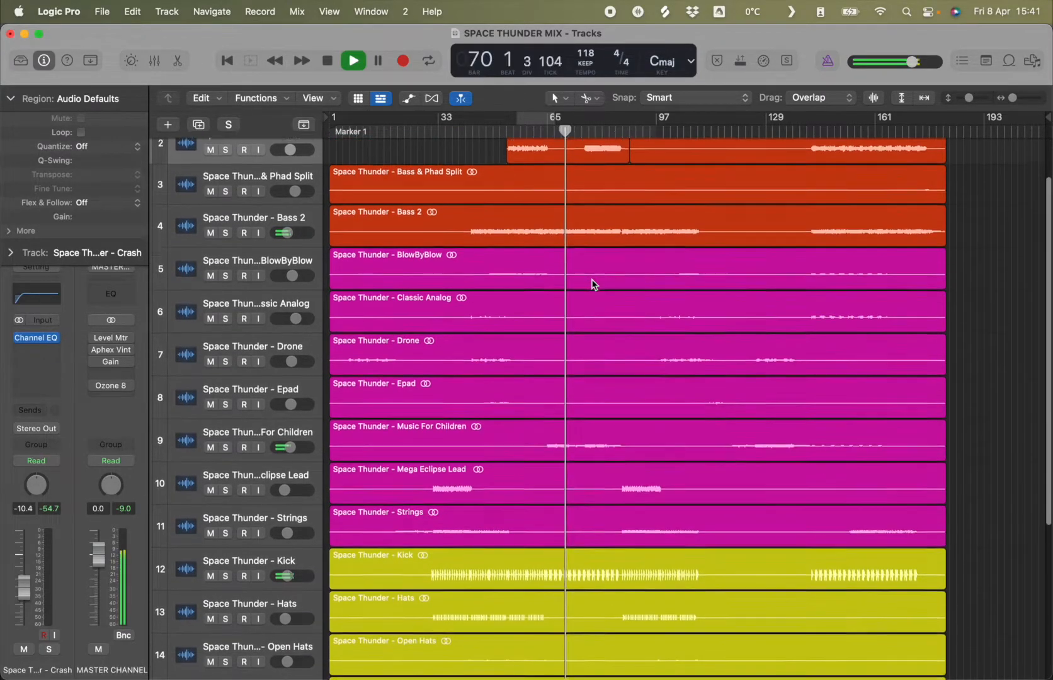
scroll(592, 284, down, 1)
click(252, 428)
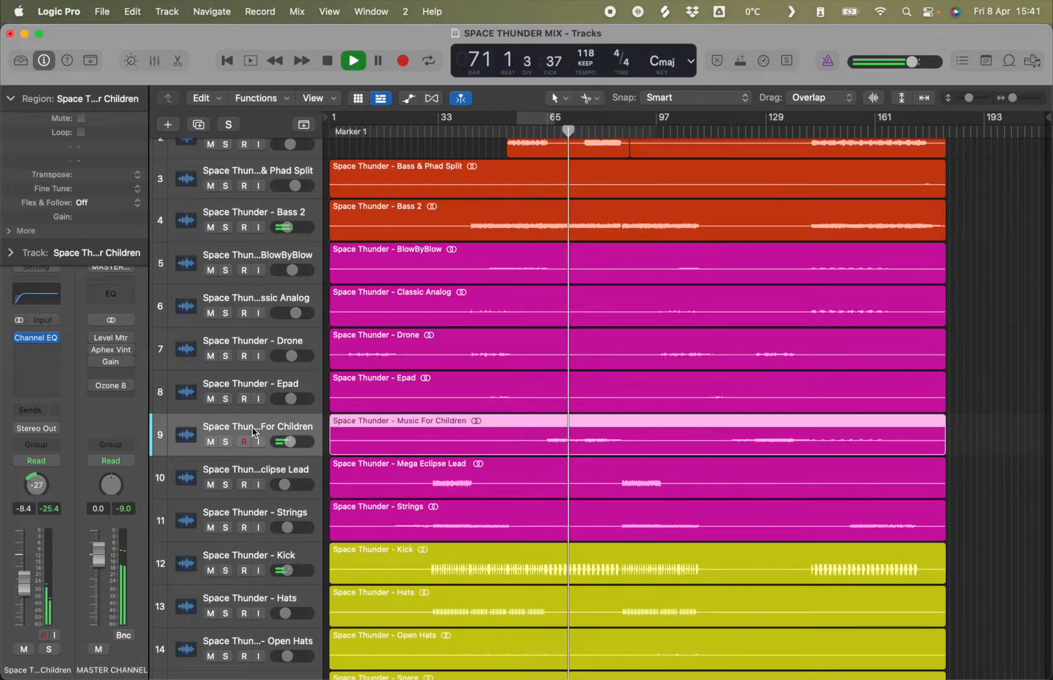
key(space)
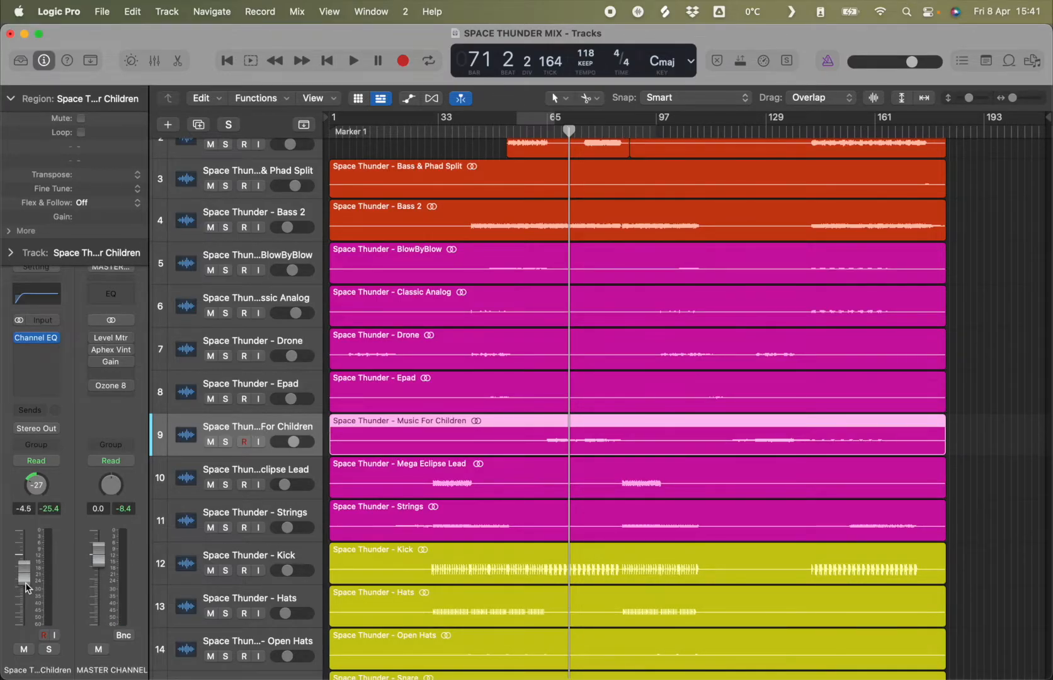
key(space)
drag(26, 585, 25, 579)
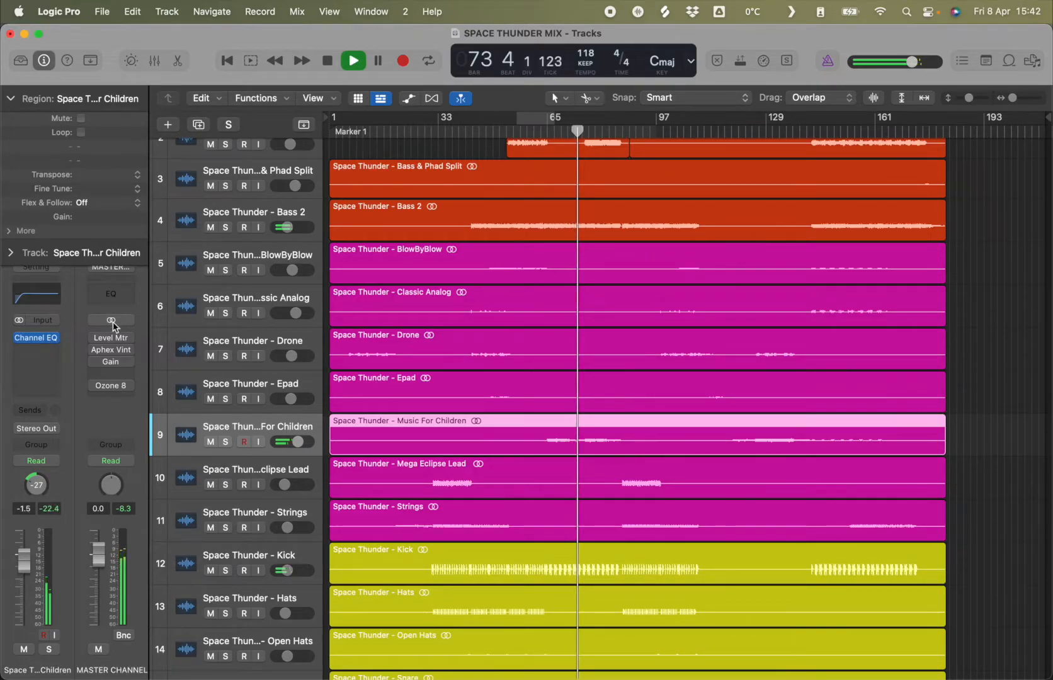
click(95, 362)
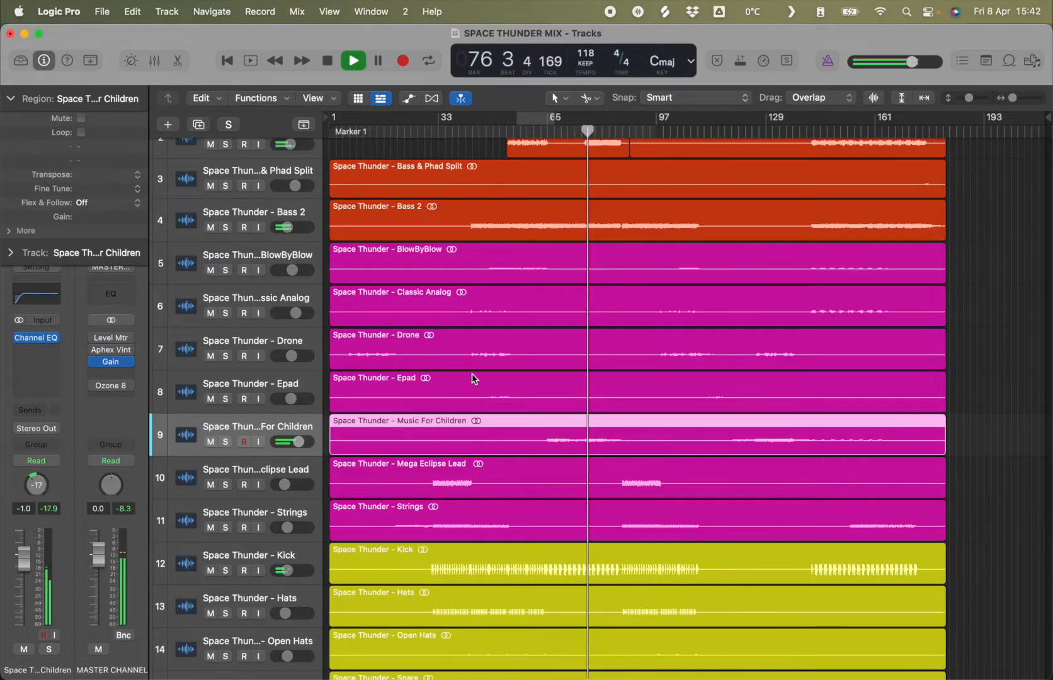
- Lower the volume of the second BASS track to -13.2 dB
scroll(376, 210, up, 3)
click(279, 204)
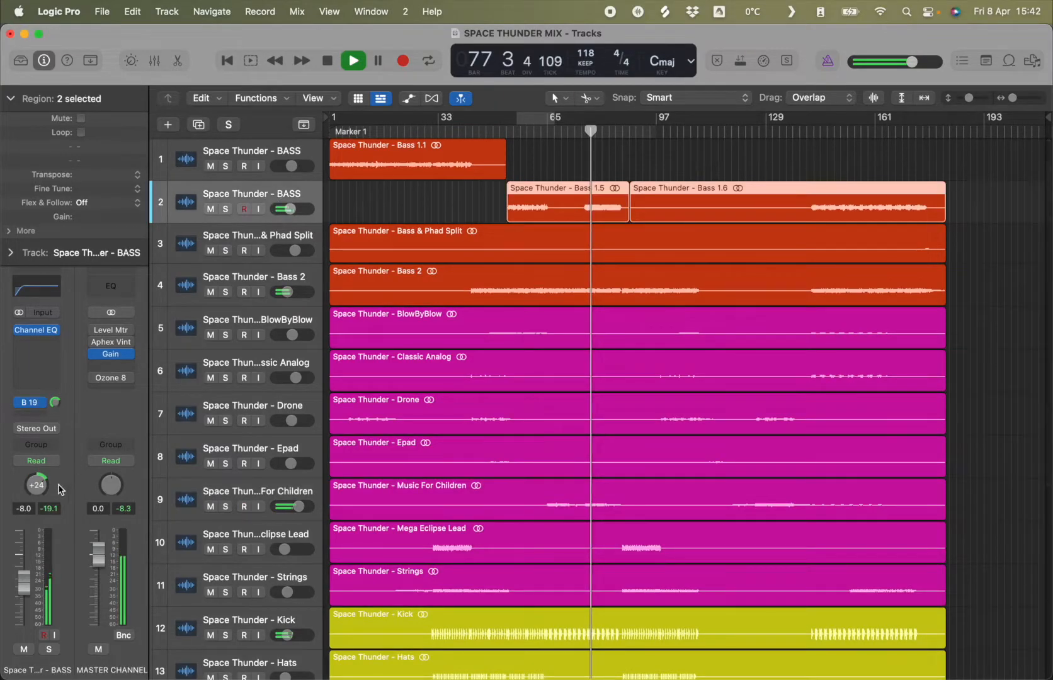
drag(24, 586, 28, 600)
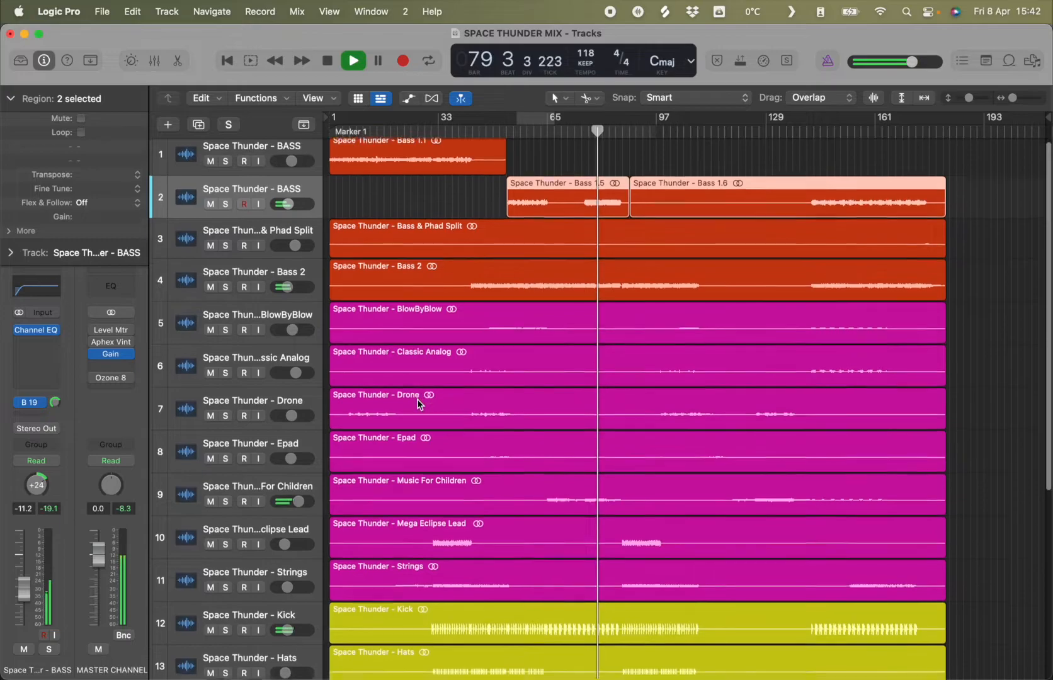
scroll(421, 398, down, 1)
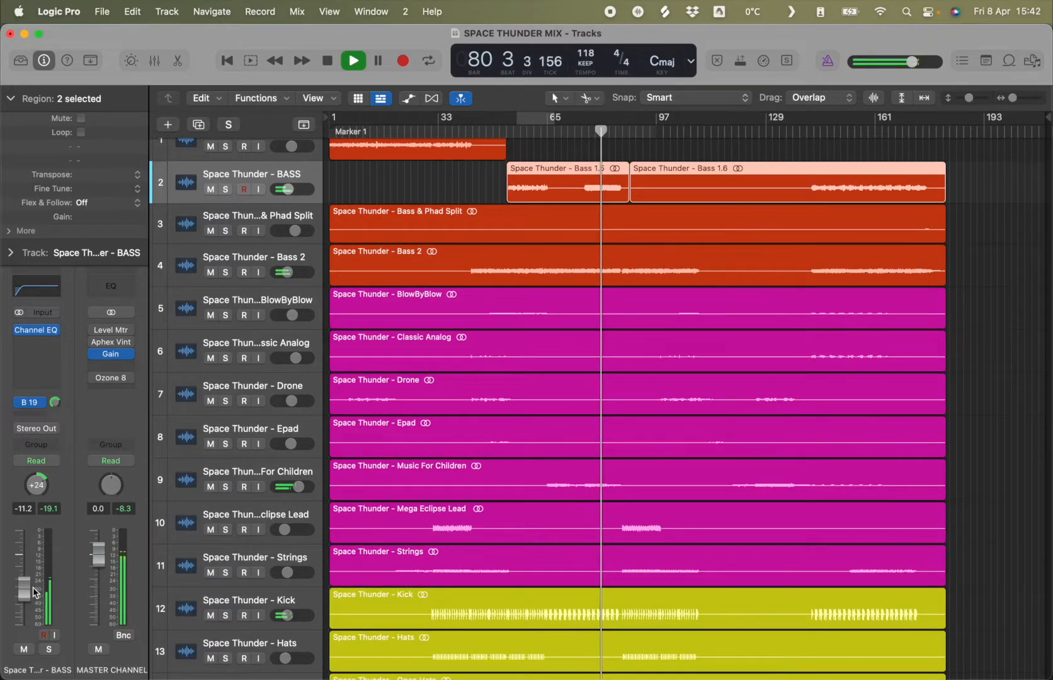
- Reset the Music For Children track's volume to 0.0 dB
scroll(469, 440, down, 5)
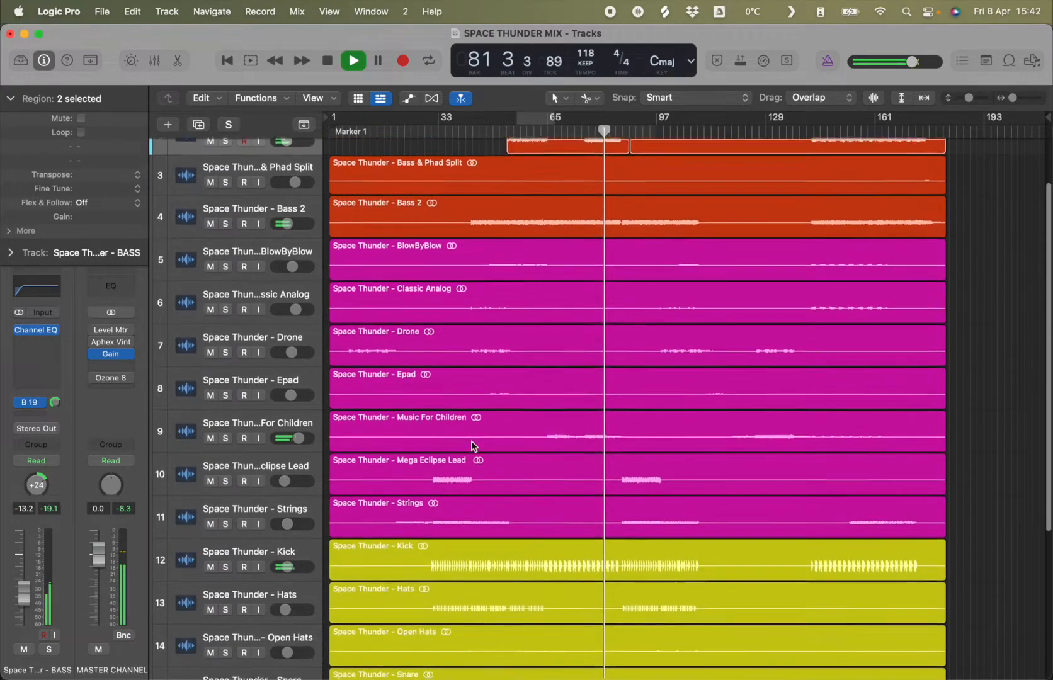
click(255, 395)
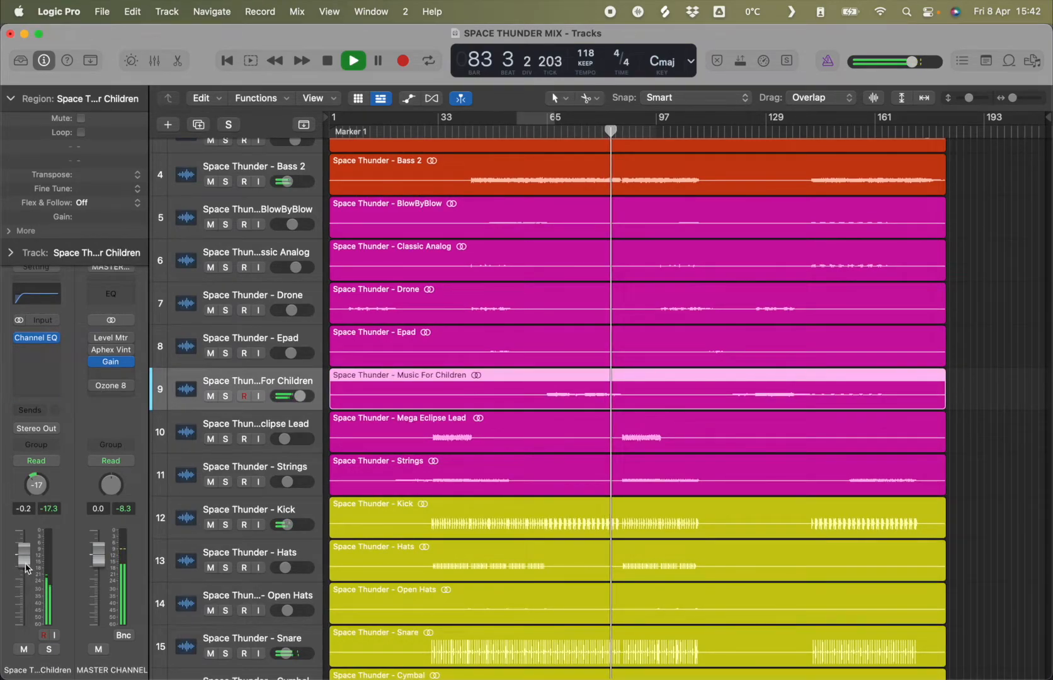
alt+click(24, 567)
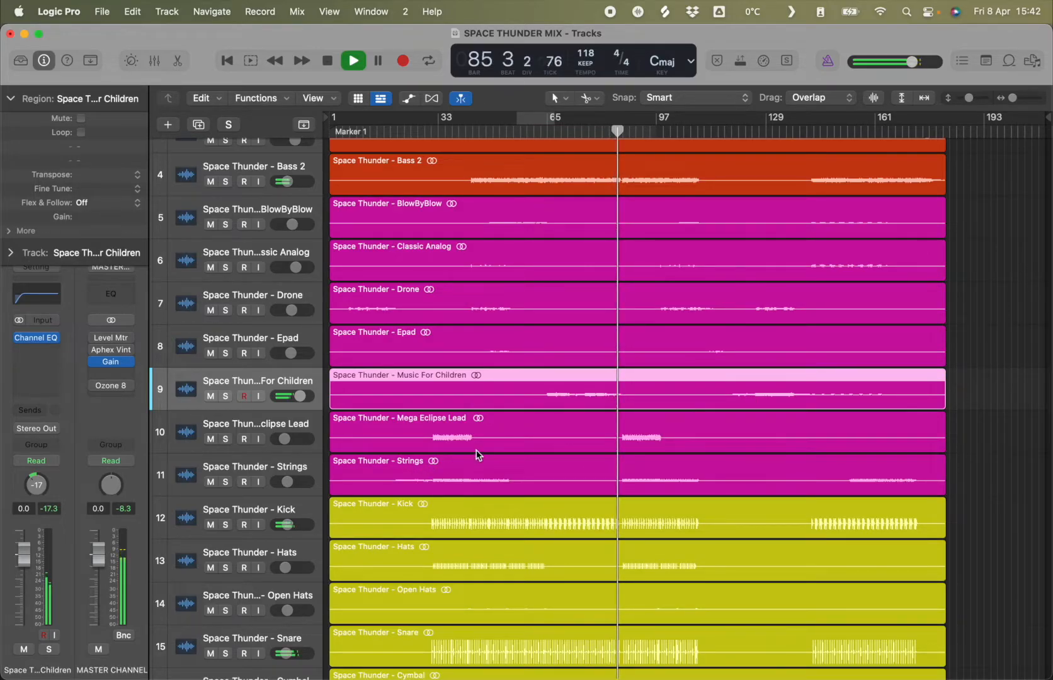
- Raise the Mega Eclipse Lead track's volume to -9.4 dB, leave the track soloed and stop playback
scroll(525, 466, up, 1)
scroll(522, 464, down, 1)
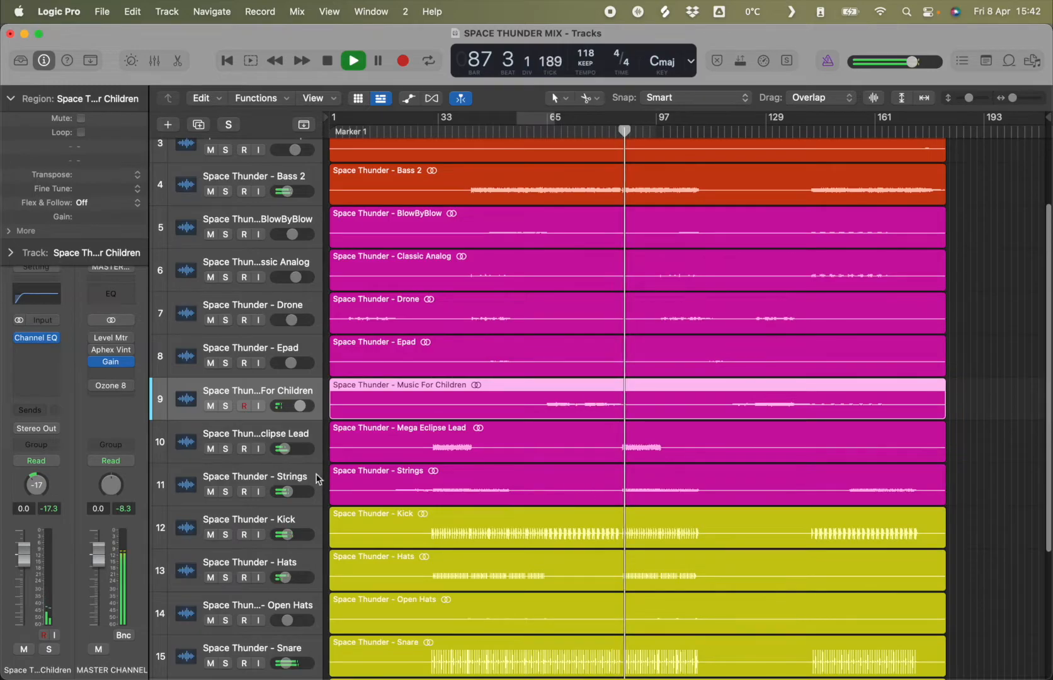
click(234, 437)
click(226, 448)
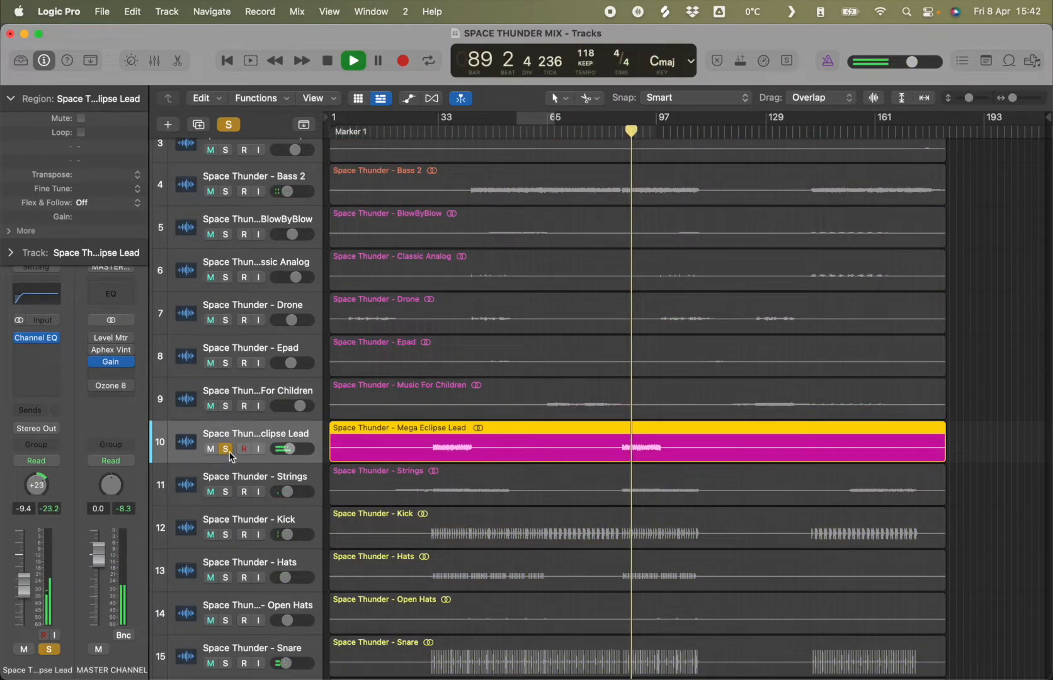
click(226, 451)
click(222, 450)
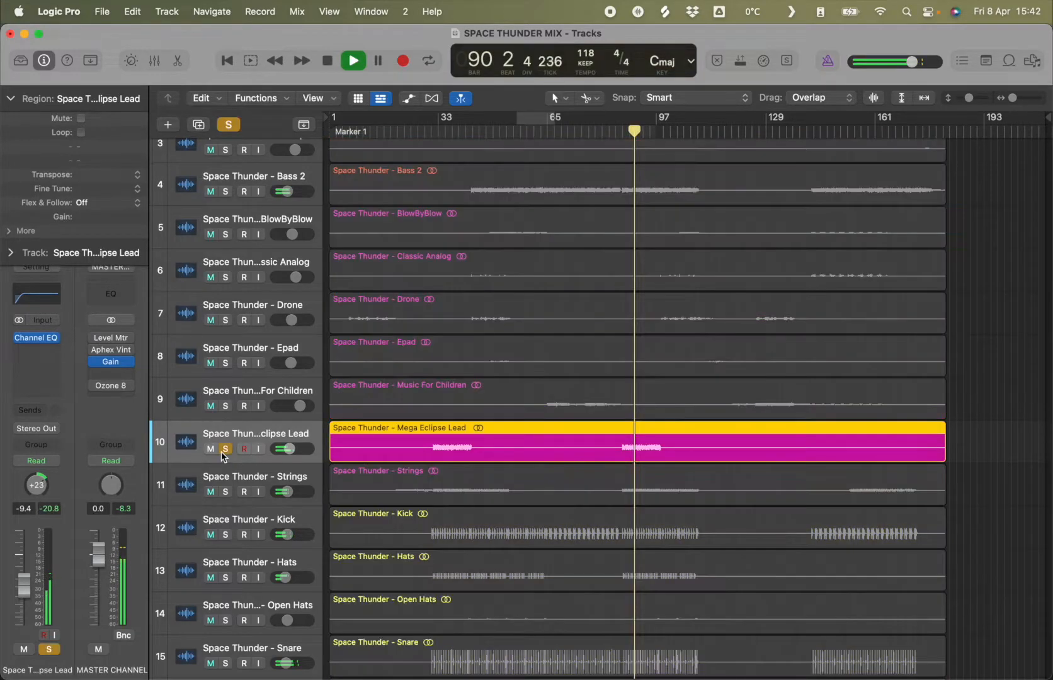
key(space)
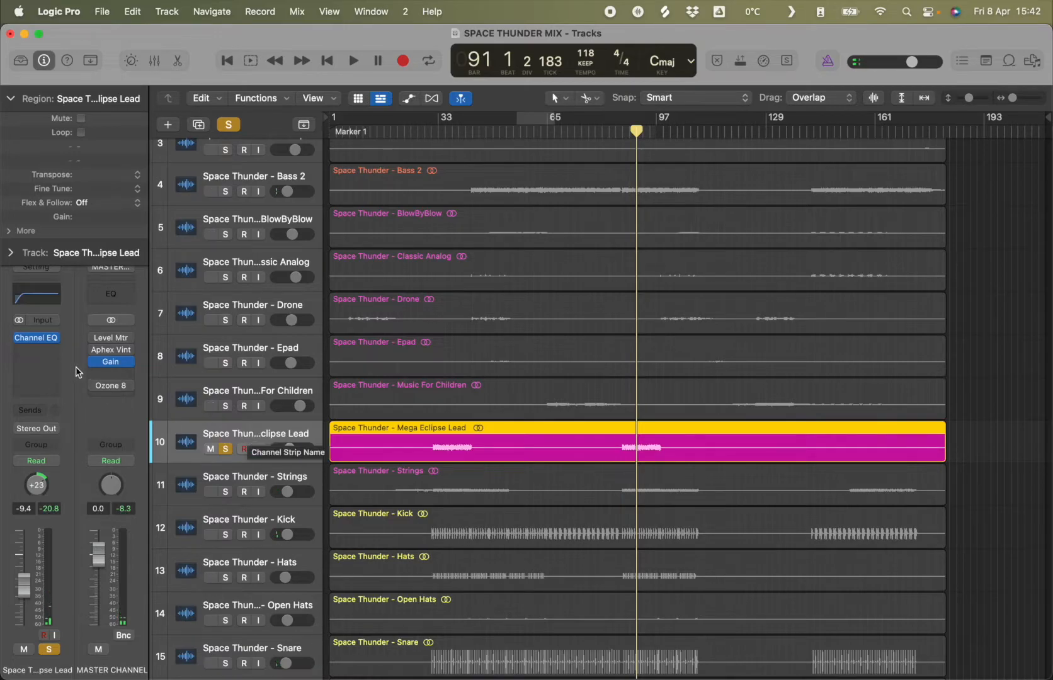
- Insert the Stereo Spread imaging plug-in after the Channel EQ on the Mega Eclipse Lead track
click(37, 350)
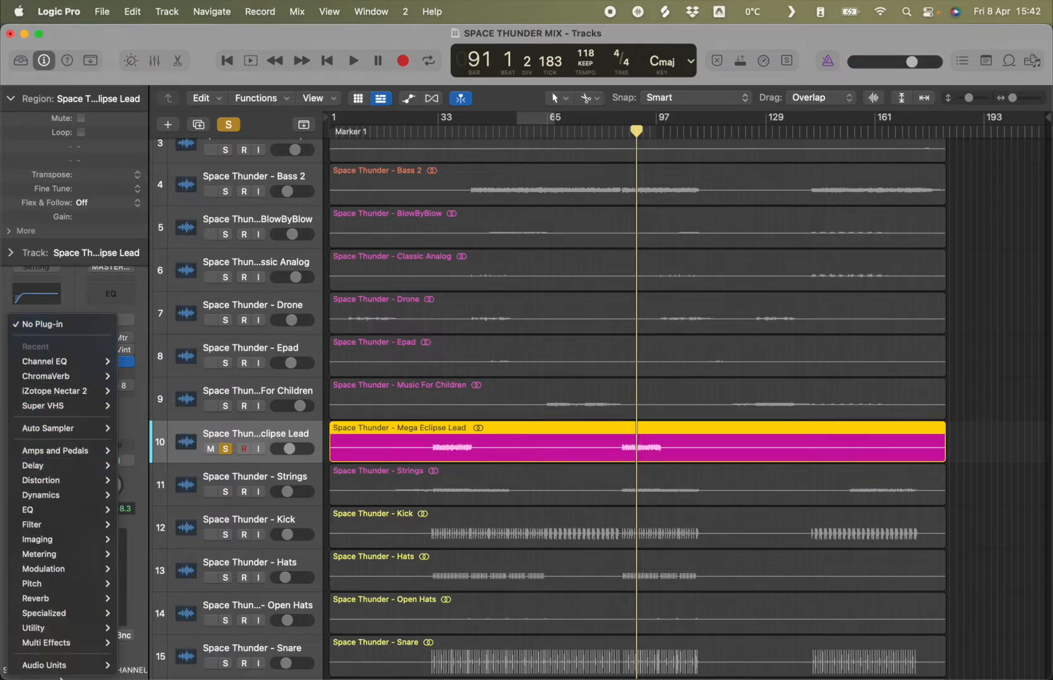
mouse_move(75, 545)
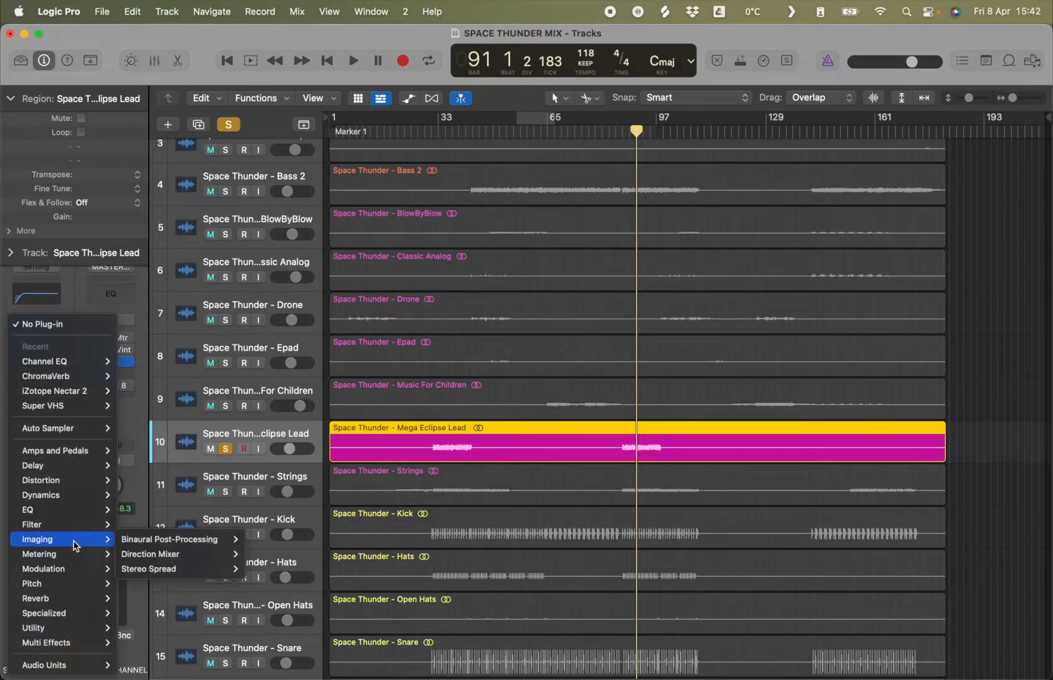
mouse_move(188, 568)
click(258, 573)
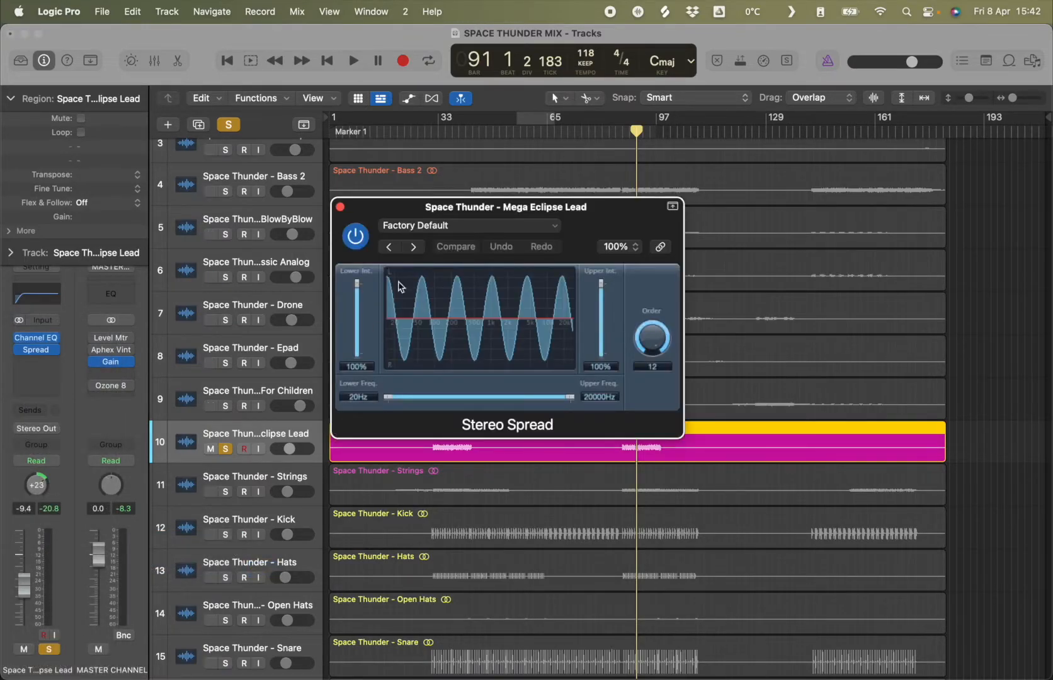
- Apply the Light LF & HF Spread preset to the Mega Eclipse Lead track's Stereo Spread and start playback
click(413, 246)
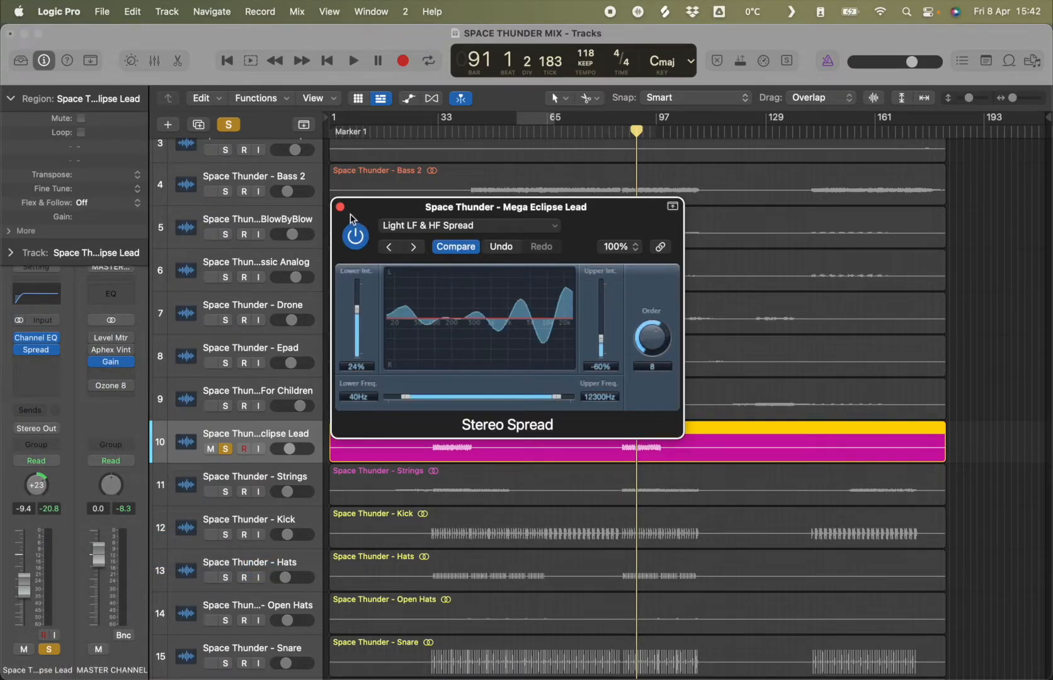
click(340, 208)
key(space)
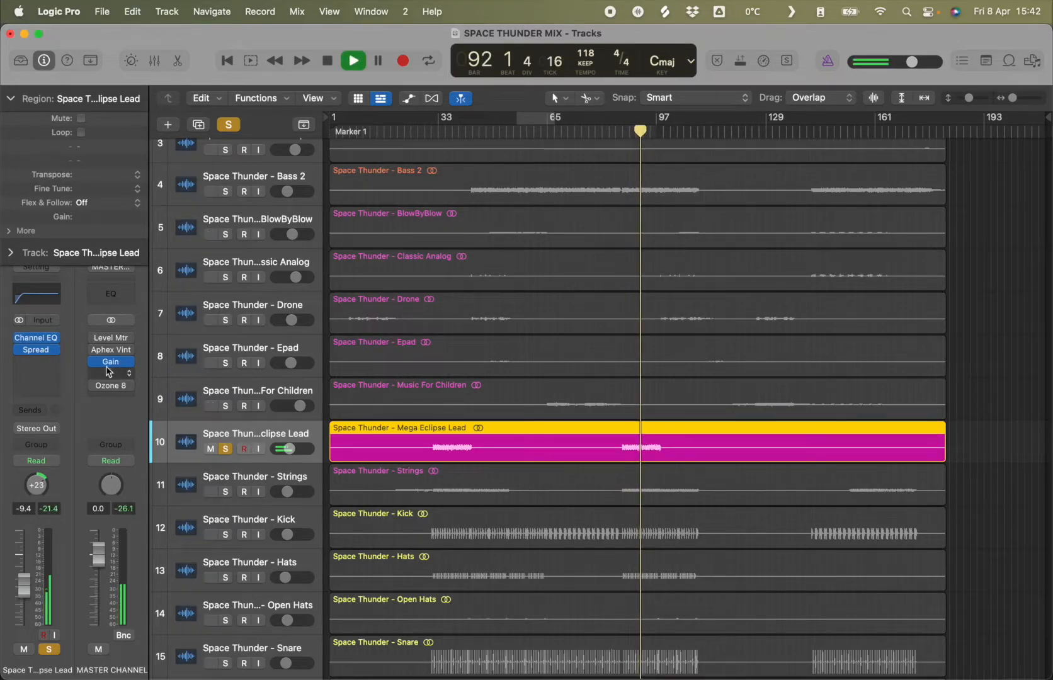
- Raise the low-cut frequency in the Mega Eclipse Lead track's Channel EQ to 95.5 Hz
click(36, 301)
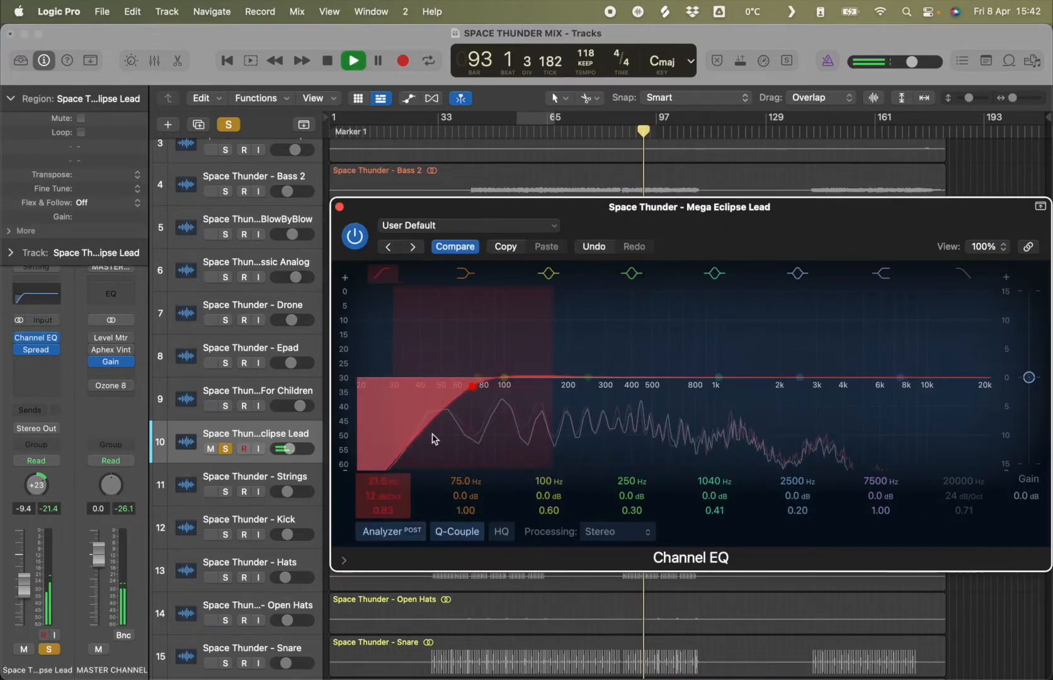
drag(453, 440, 458, 439)
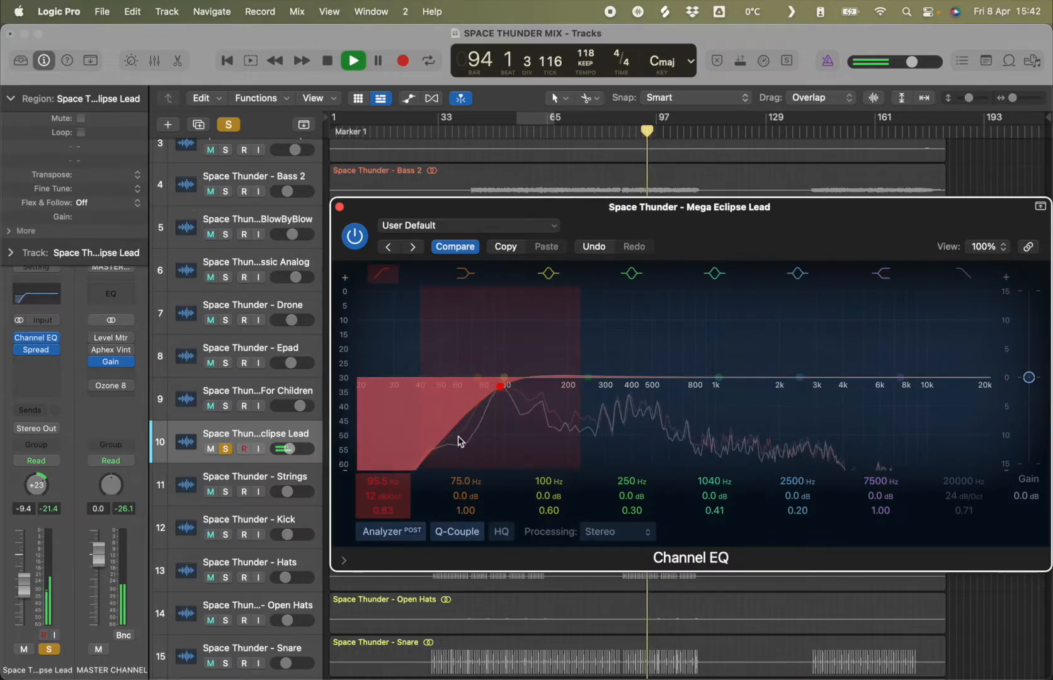
click(340, 207)
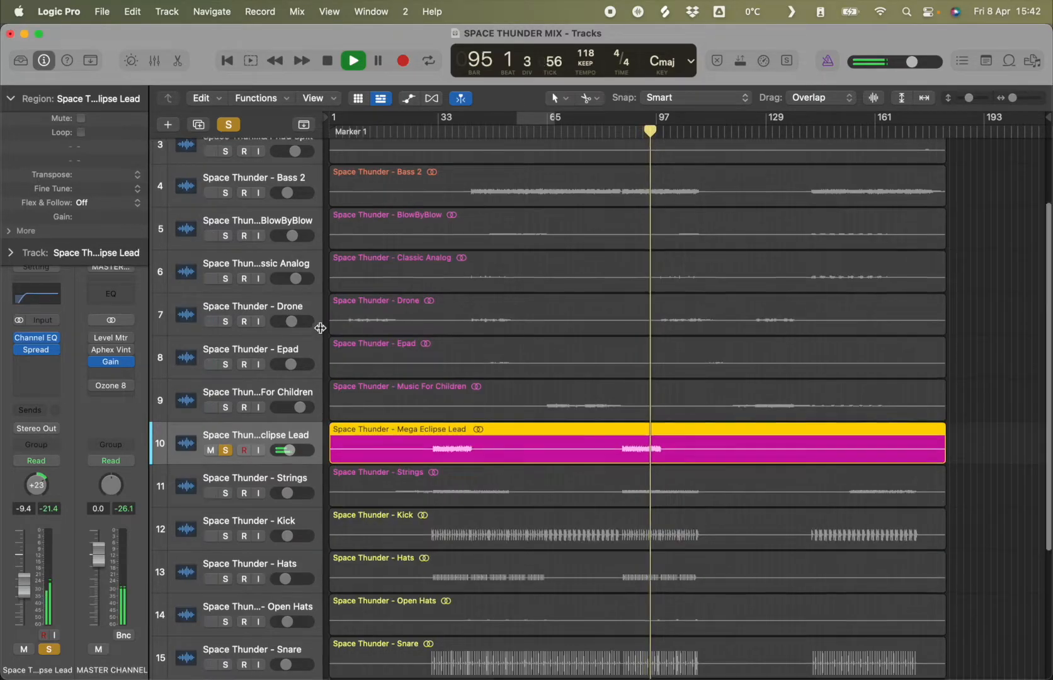
- Set the Mega Eclipse Lead volume to -5.5 dB while auditioning it soloed with Bass 2 and the second BASS track, and clear all solos
scroll(271, 233, up, 3)
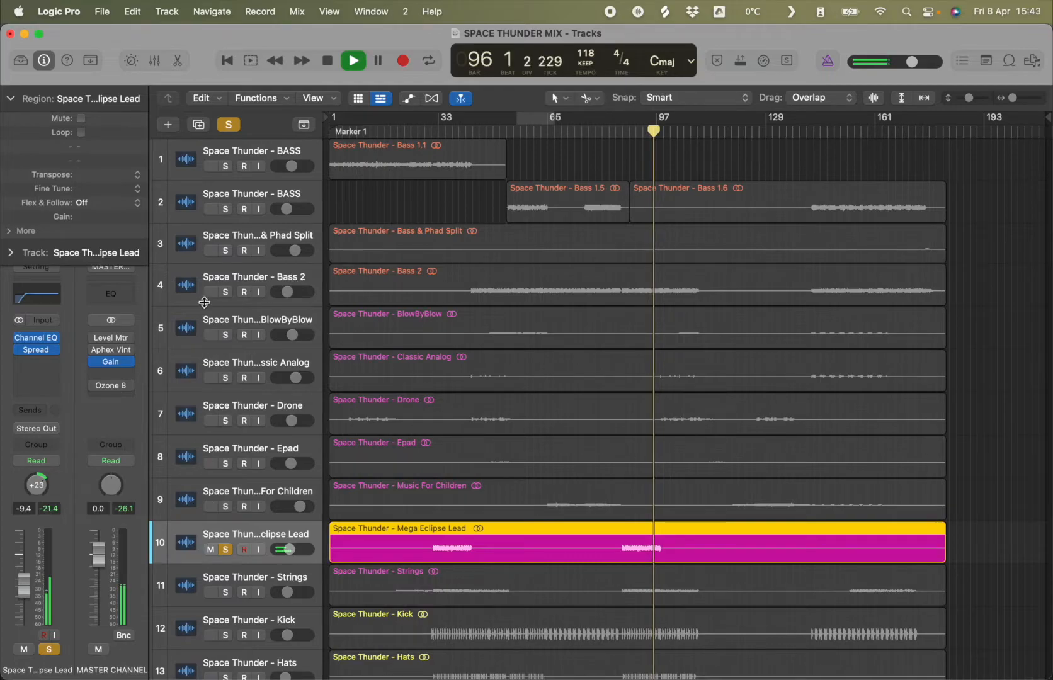
click(226, 294)
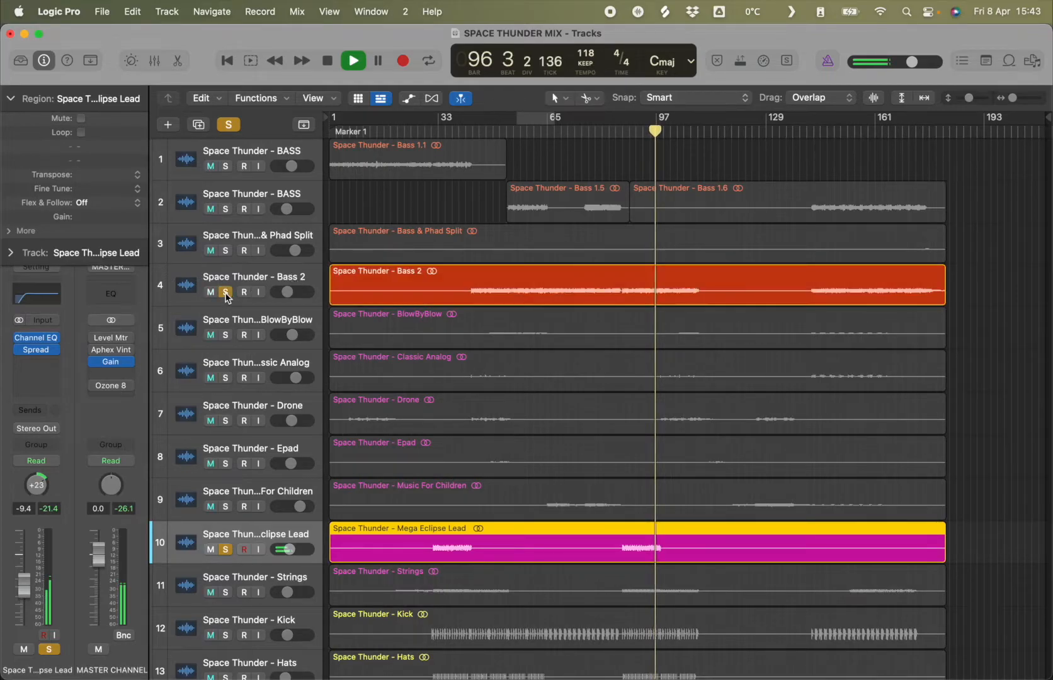
click(227, 209)
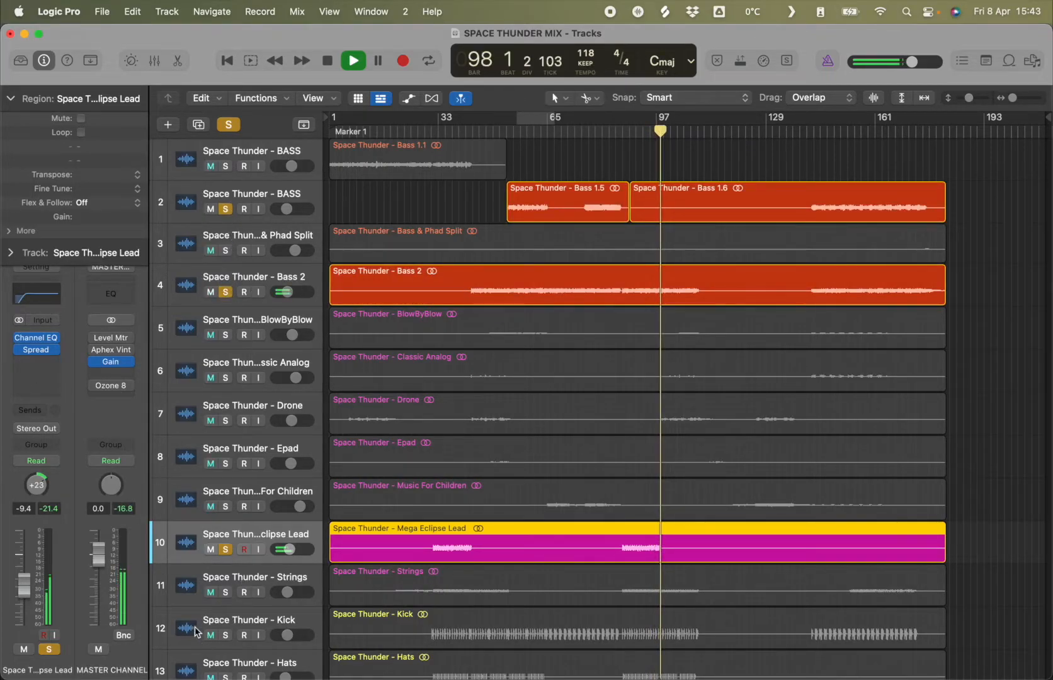
key(space)
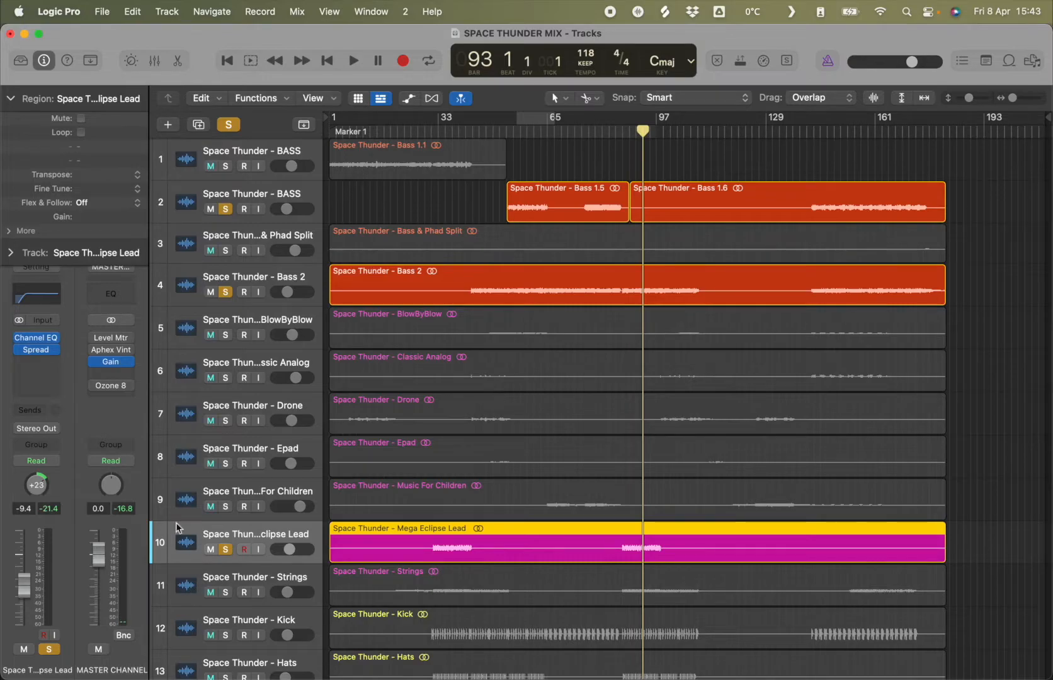
drag(26, 597, 22, 570)
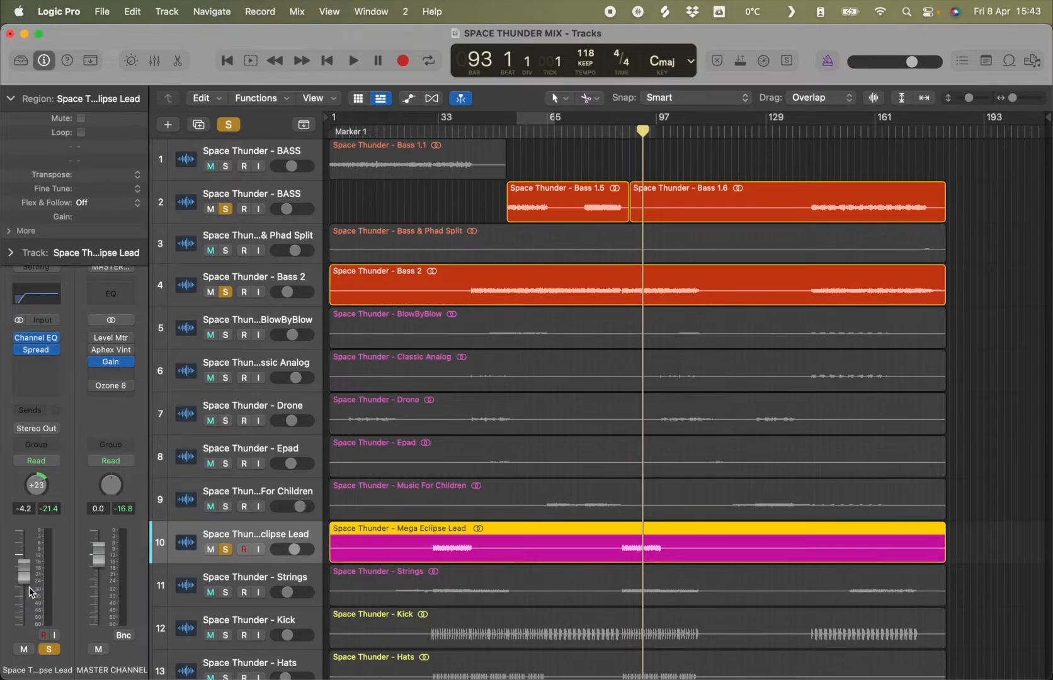
key(space)
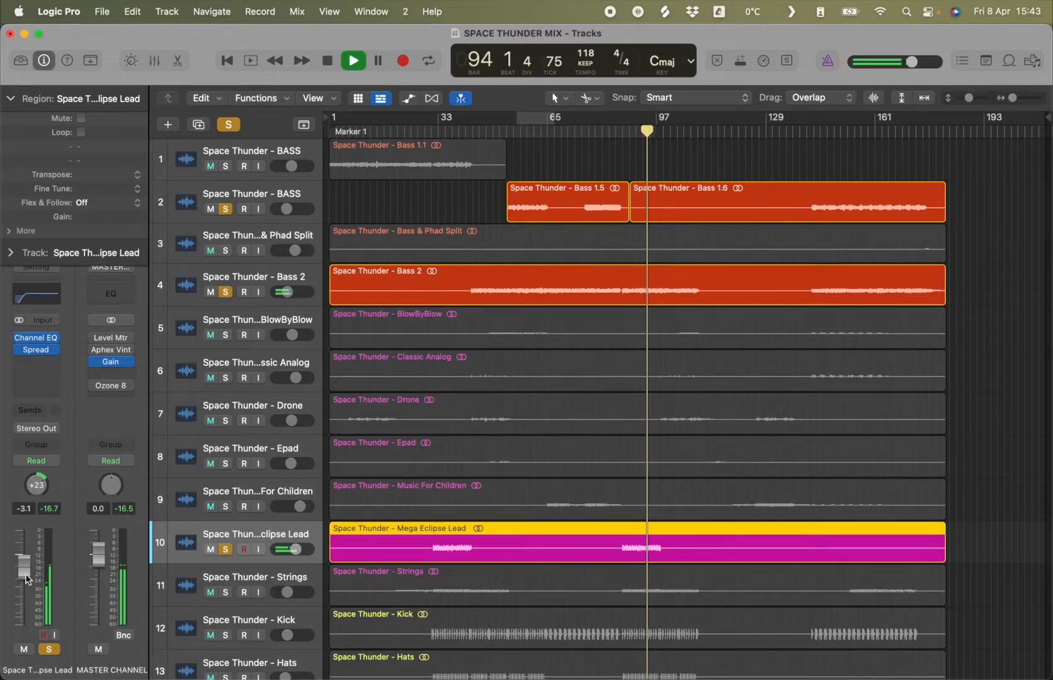
click(226, 126)
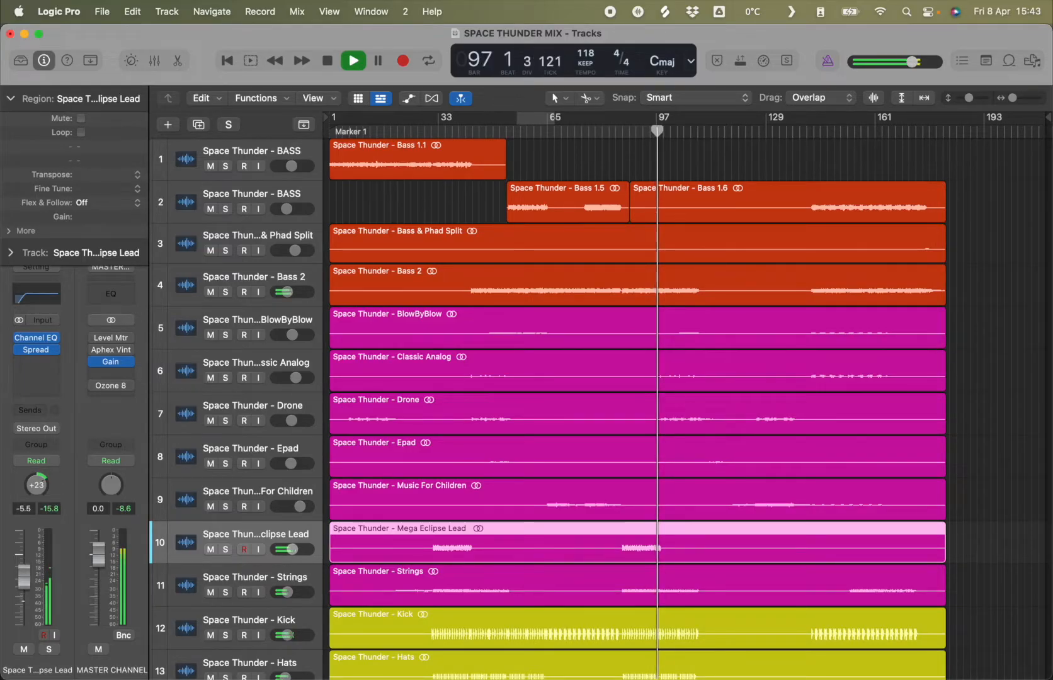
- Audition the Strings track in solo, return to the full mix and raise its volume to -2.1 dB
scroll(522, 501, down, 1)
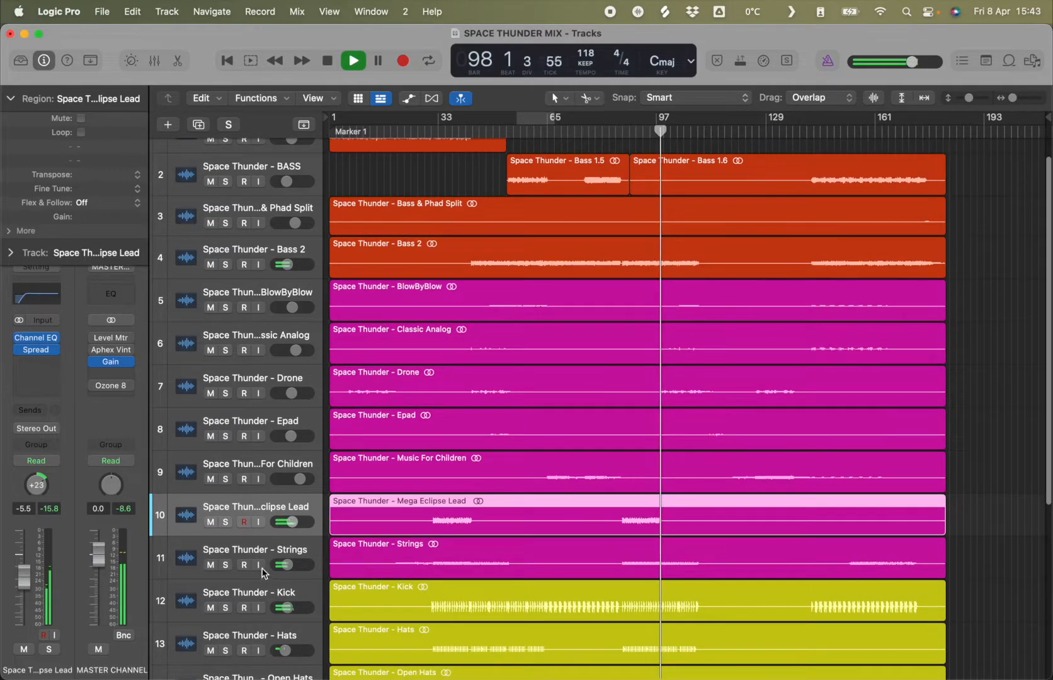
click(267, 549)
click(226, 565)
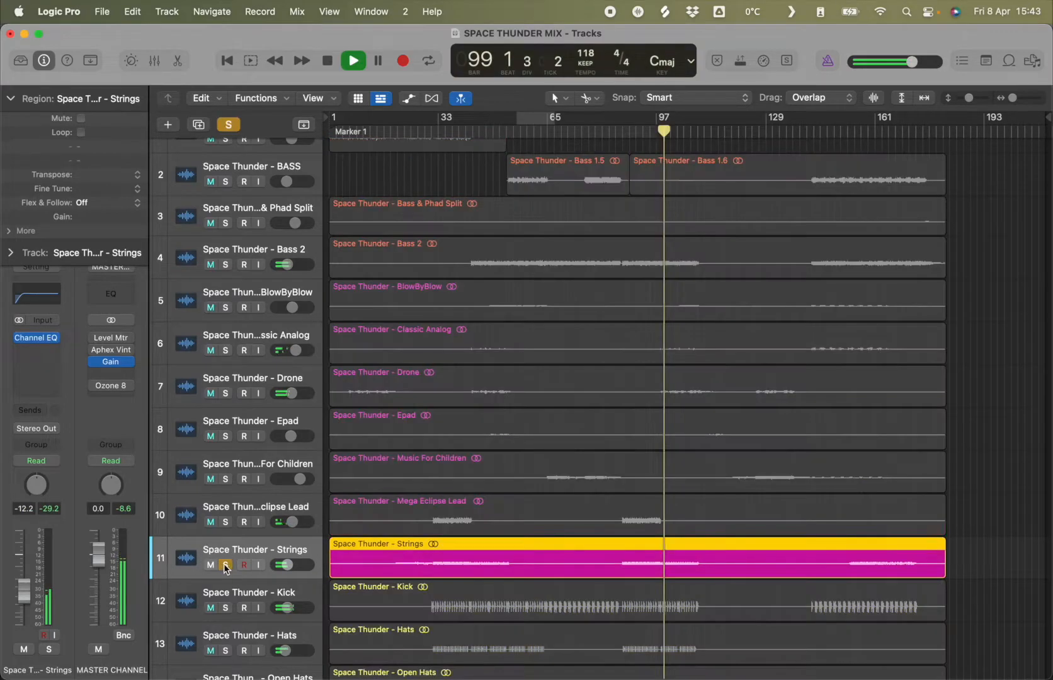
click(225, 565)
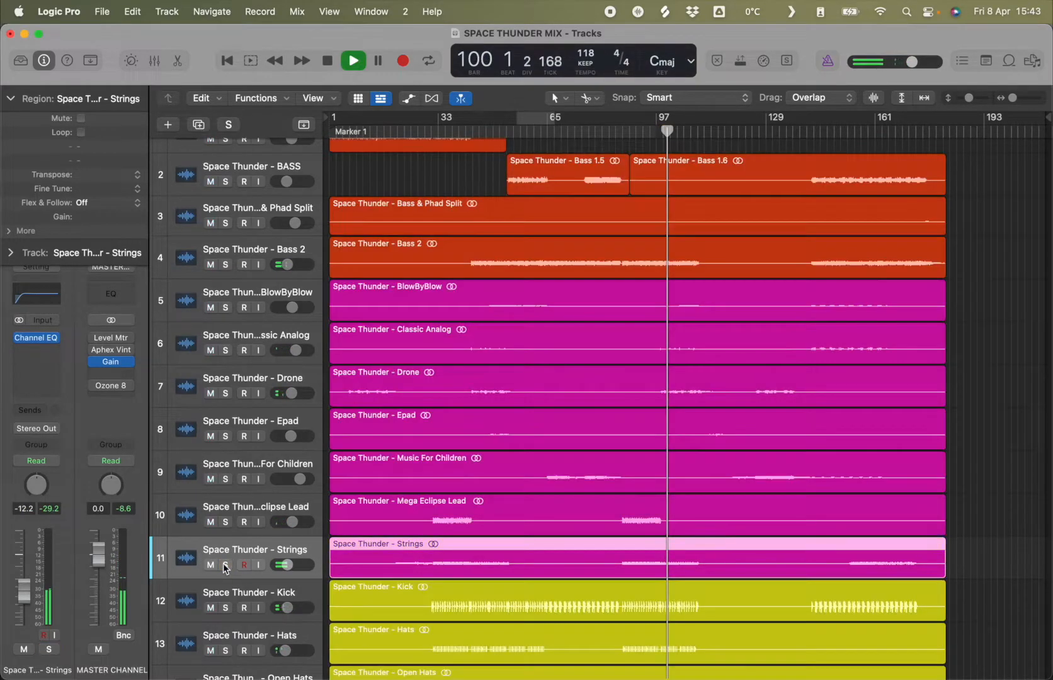
drag(29, 606, 23, 563)
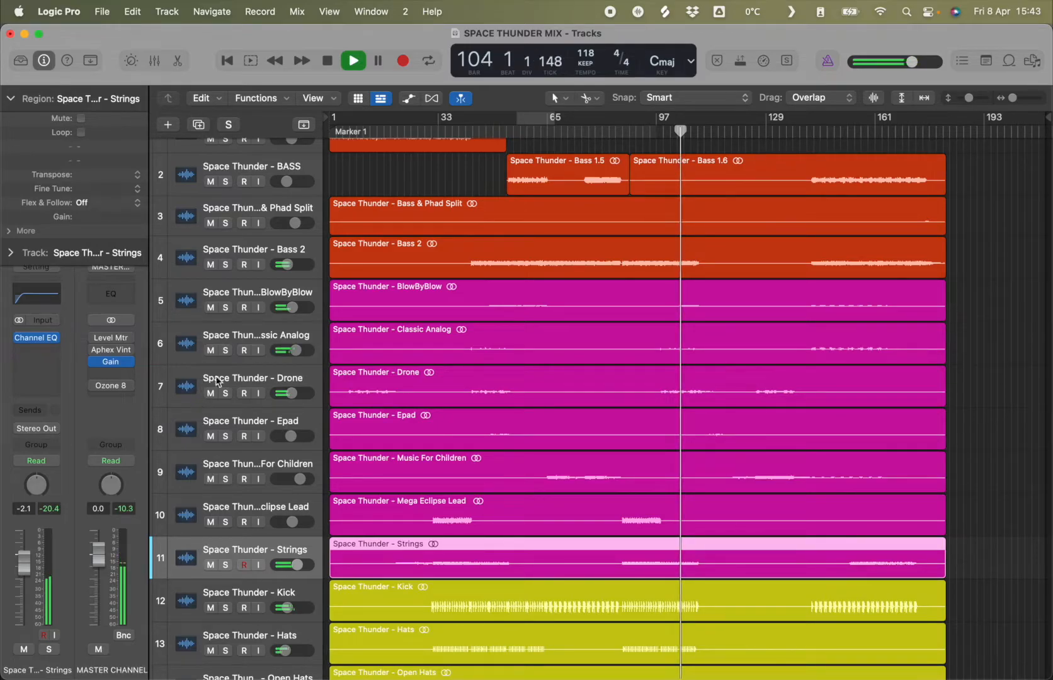
- Raise the Classic Analog track's volume to -1.7 dB and stop playback
click(236, 381)
click(236, 341)
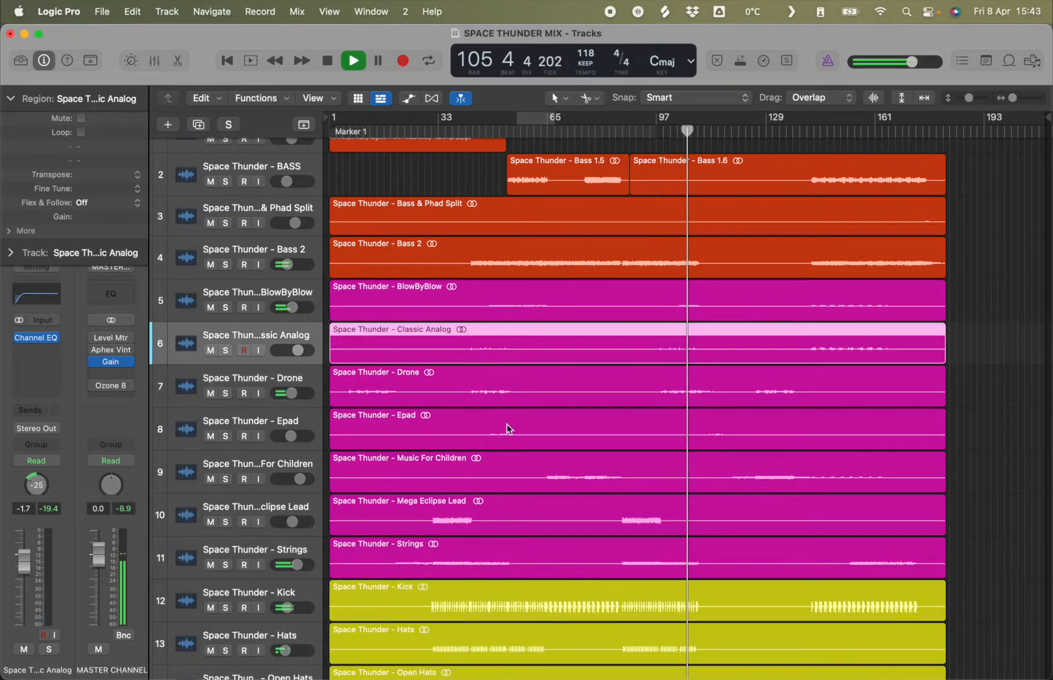
key(space)
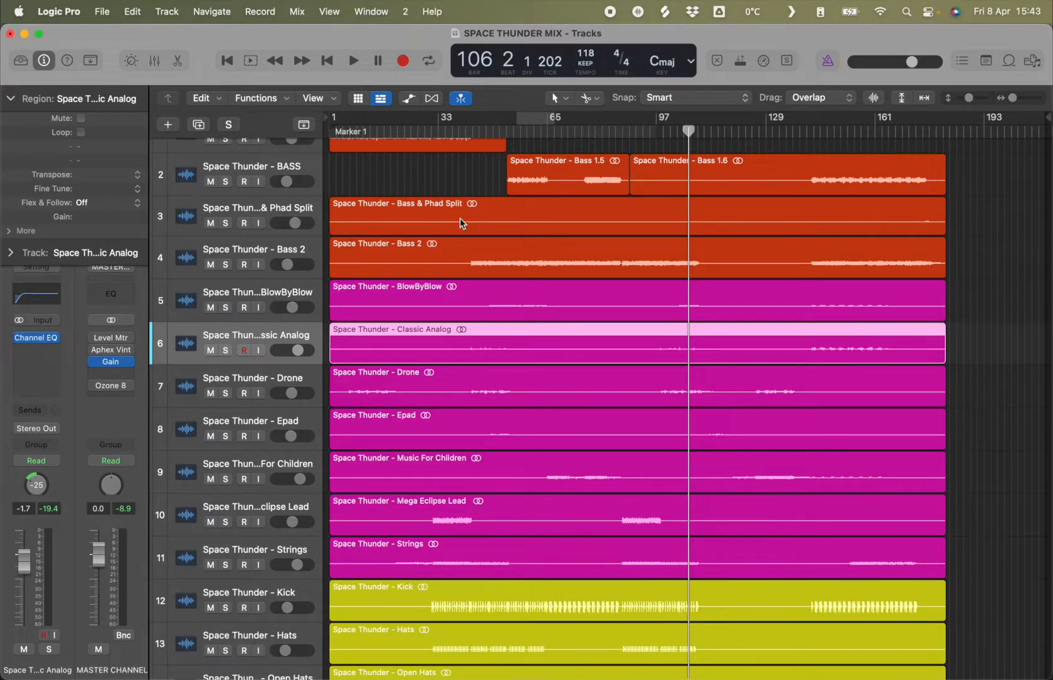
- Move the playhead to bar 95 and play the full mix from there
scroll(554, 350, up, 2)
scroll(624, 418, down, 2)
scroll(617, 398, up, 1)
drag(551, 131, 527, 134)
click(650, 133)
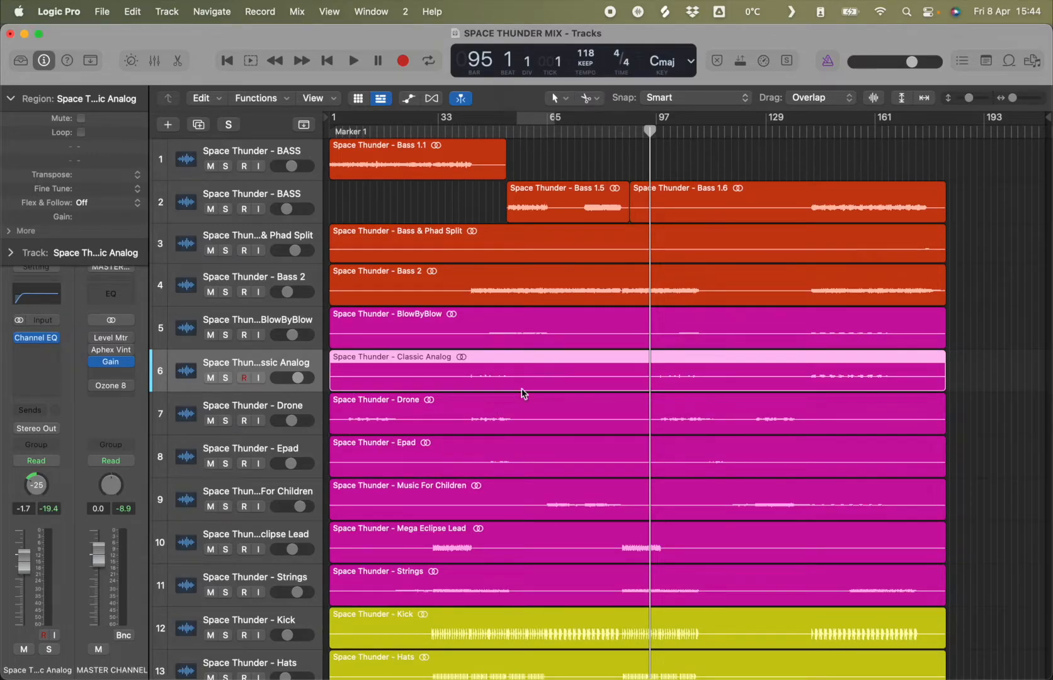
mouse_move(47, 343)
key(space)
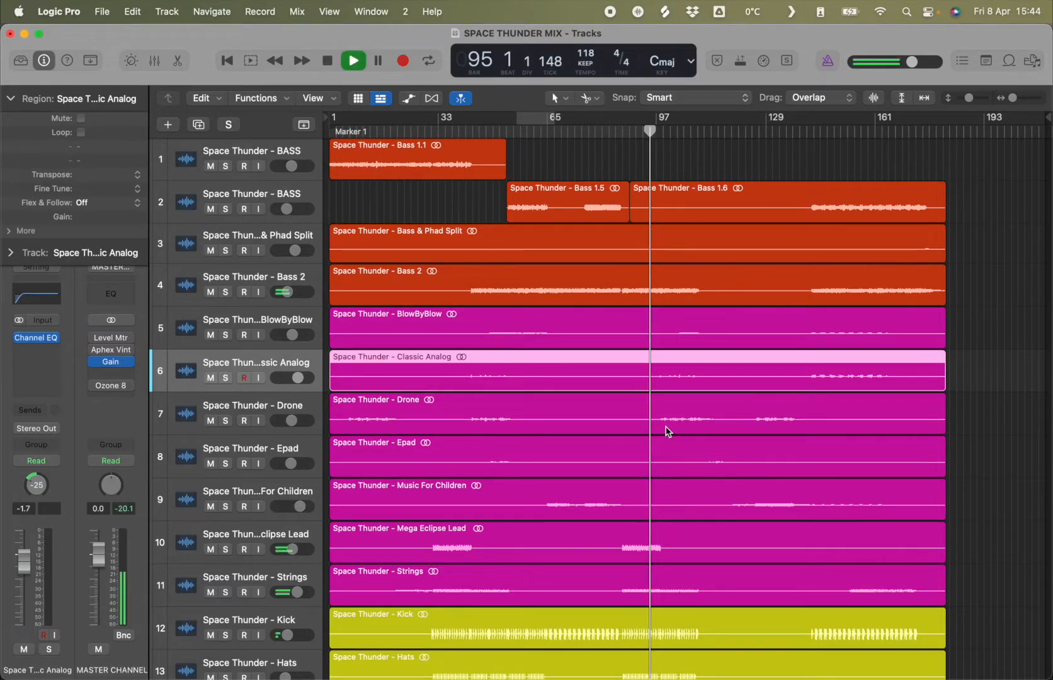
- Raise the Strings track's volume to -1.8 dB and the Drone track's volume to -2.9 dB
scroll(636, 504, down, 3)
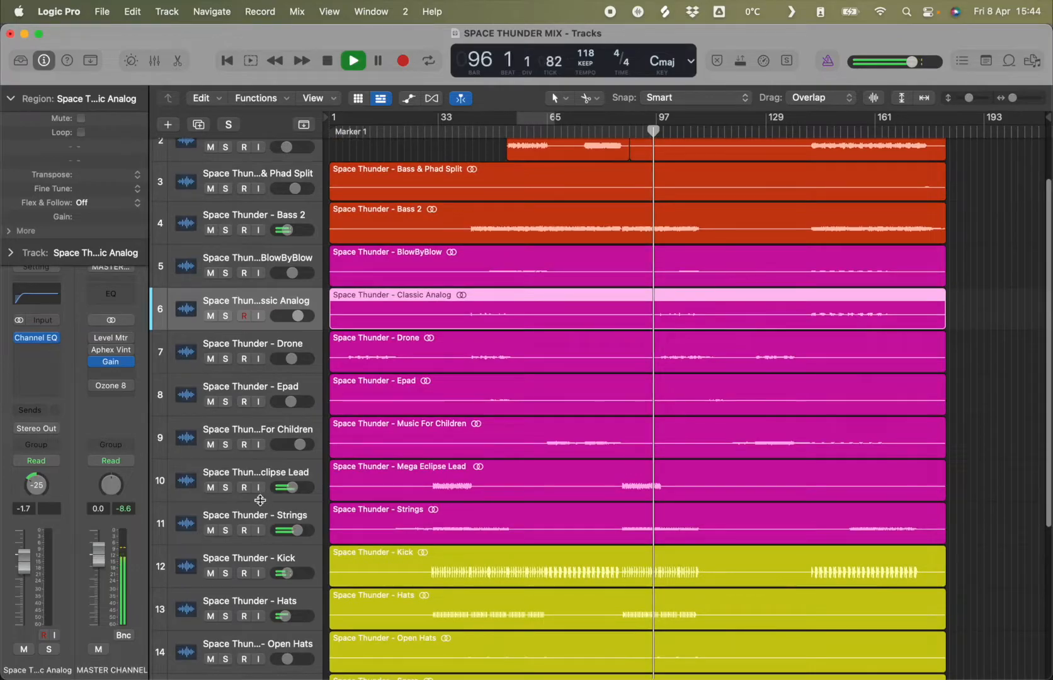
click(272, 513)
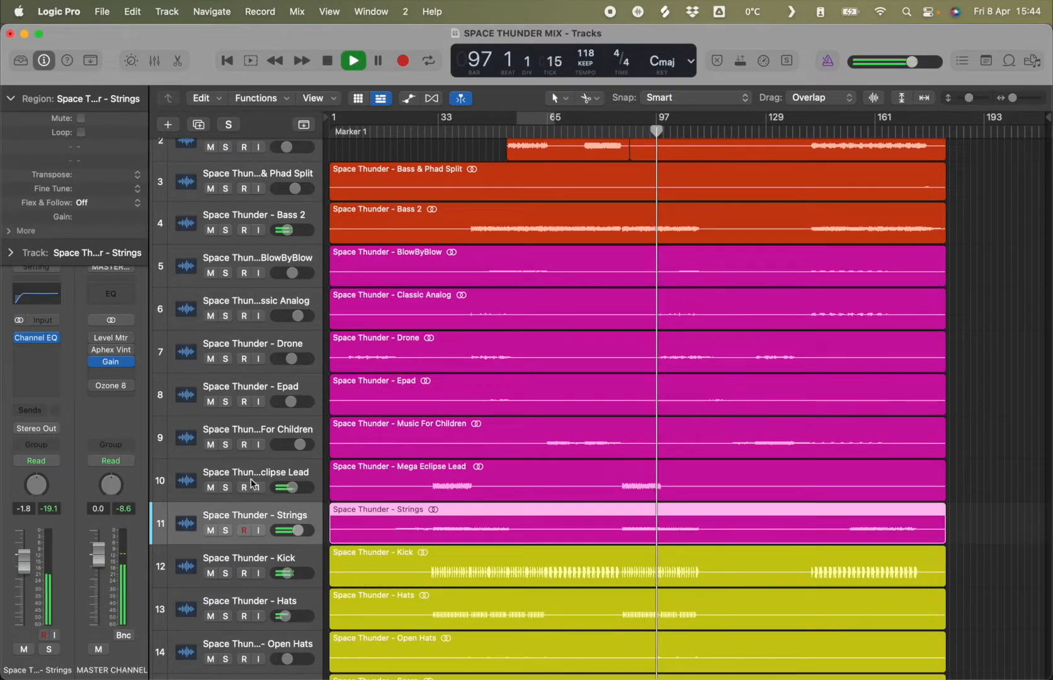
click(315, 484)
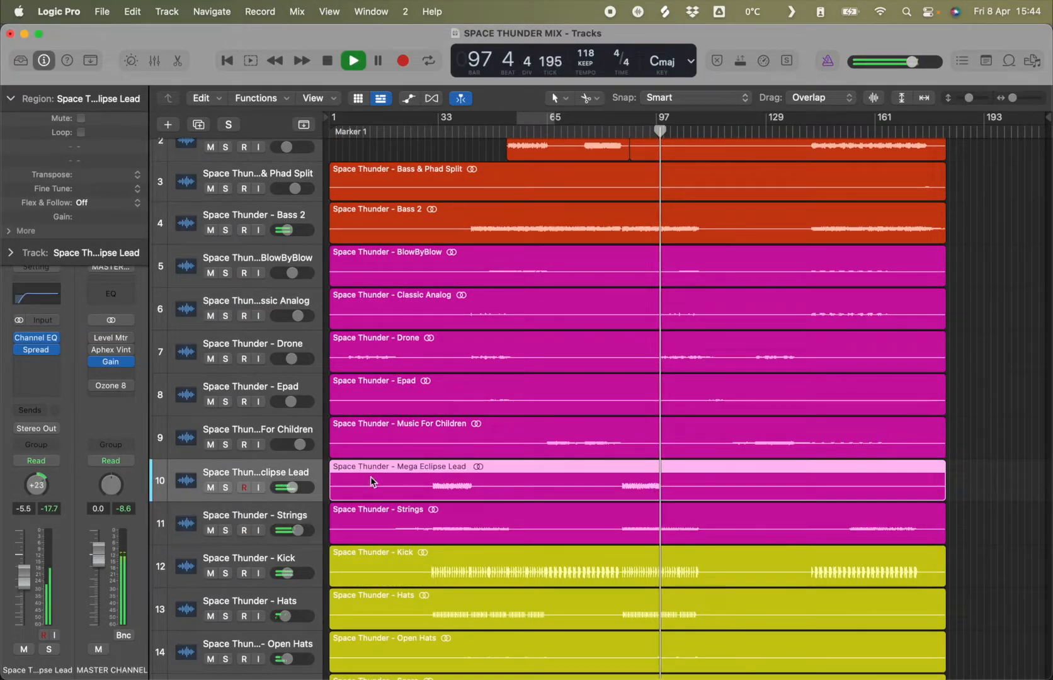
click(315, 366)
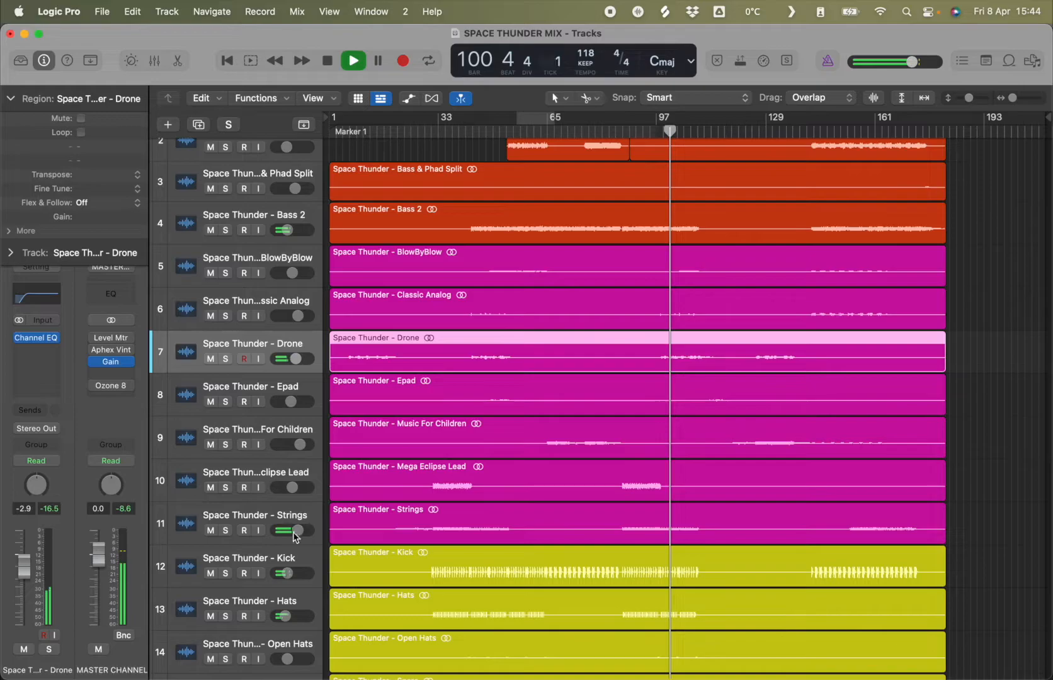
- Insert Stereo Spread after the Channel EQ on the Strings track and move two presets past Factory Default
click(226, 530)
click(225, 530)
click(223, 511)
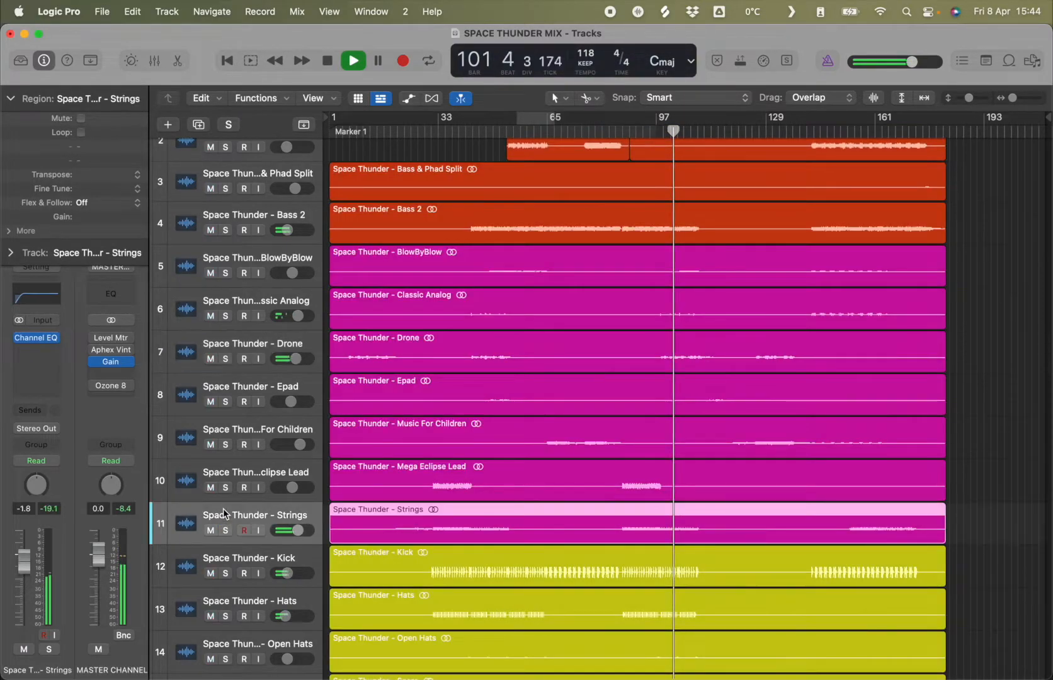
click(61, 350)
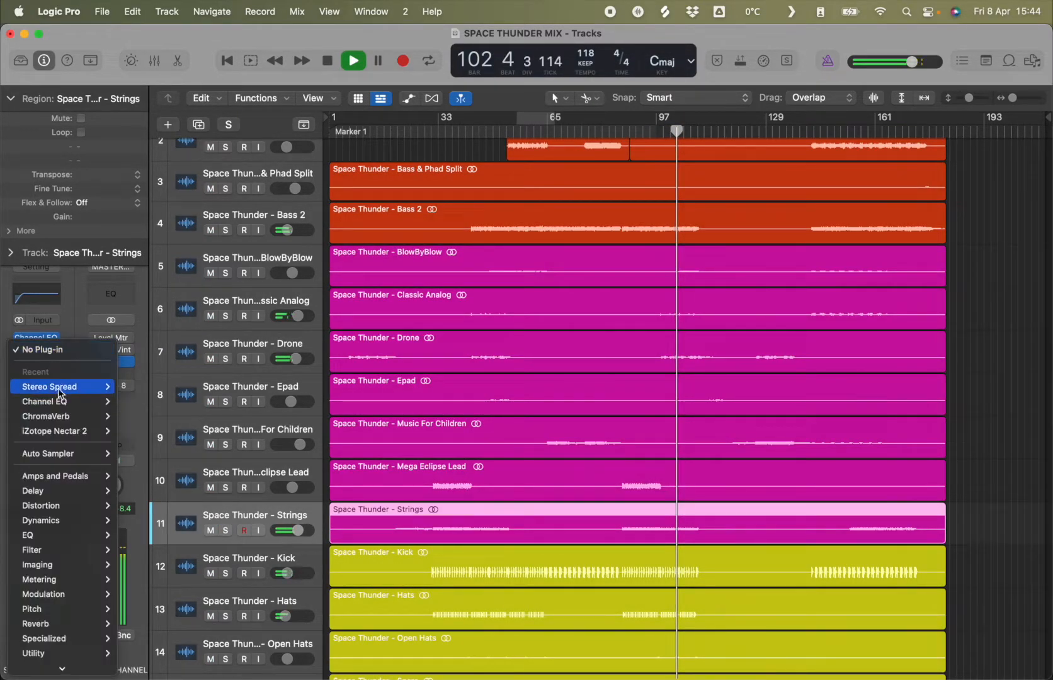
click(284, 328)
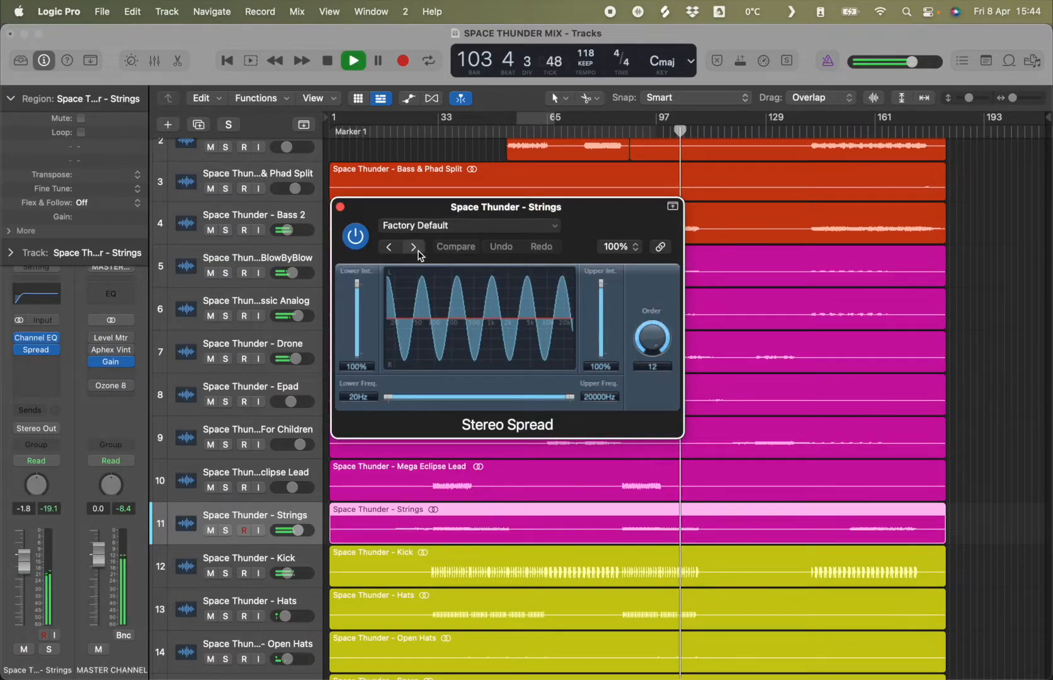
click(417, 251)
click(416, 251)
click(341, 208)
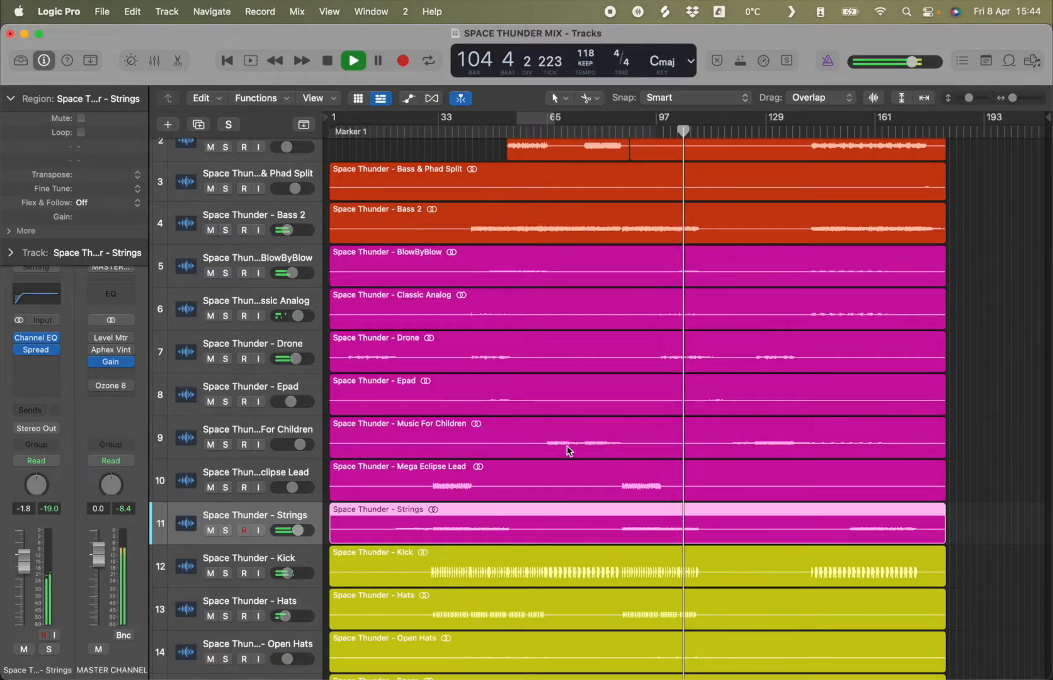
- Audition the Classic Analog track in solo, return to the full mix and raise its volume to 1.1 dB
click(250, 305)
click(225, 317)
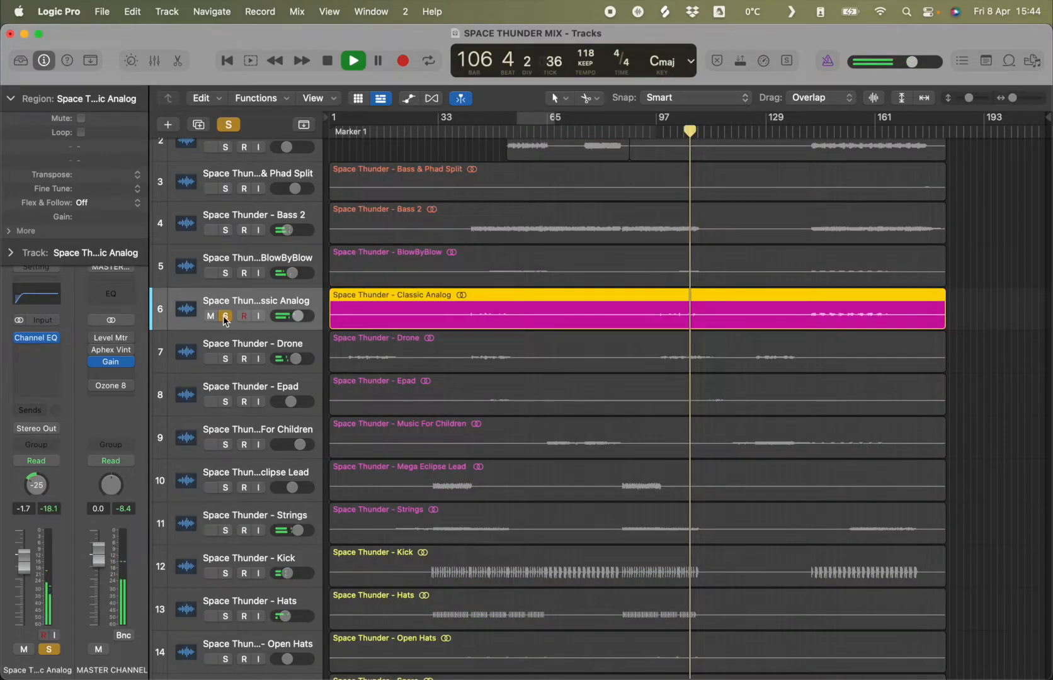
click(226, 316)
drag(23, 560, 25, 534)
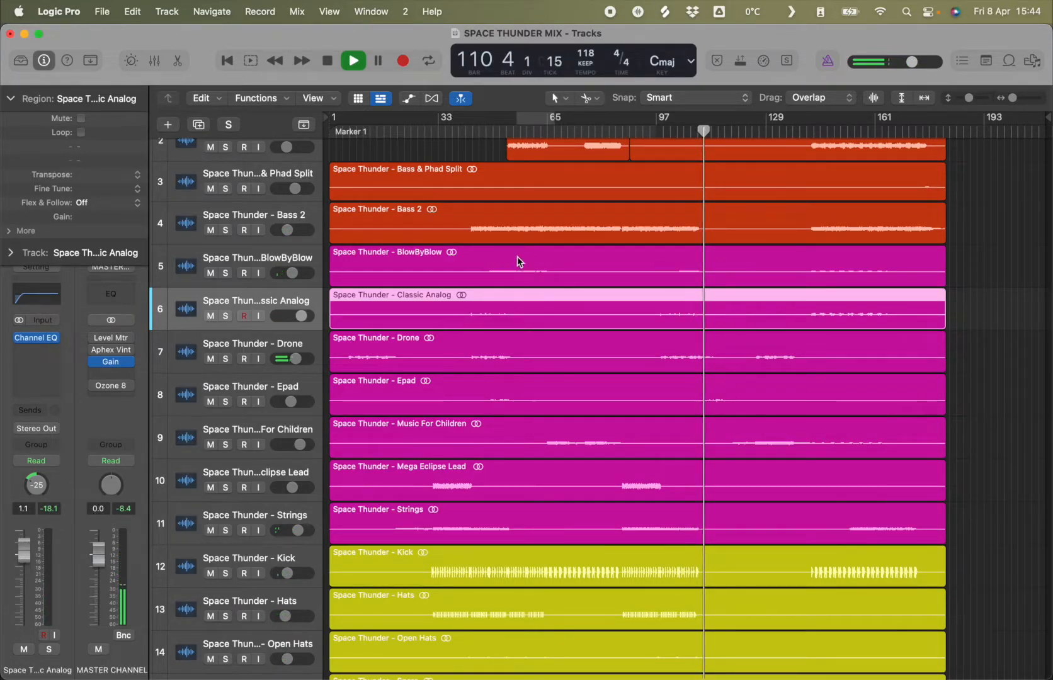
- Raise the Drone track's volume to -1.7 dB and set the Epad track's volume to 0.0 dB with input monitoring off
click(257, 354)
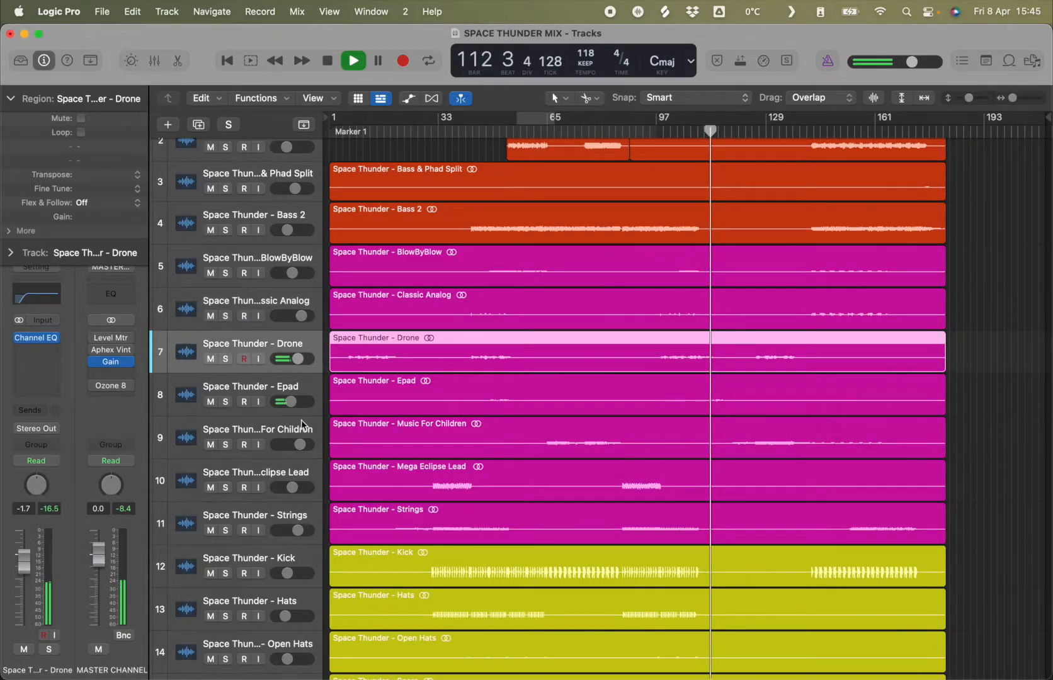
click(252, 389)
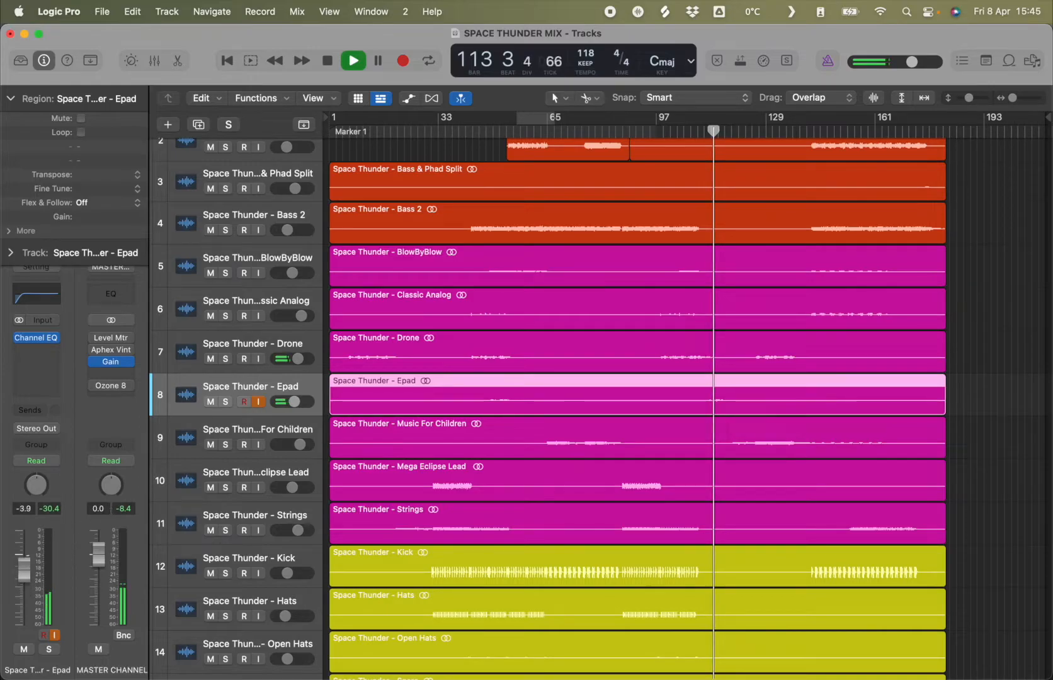
click(258, 403)
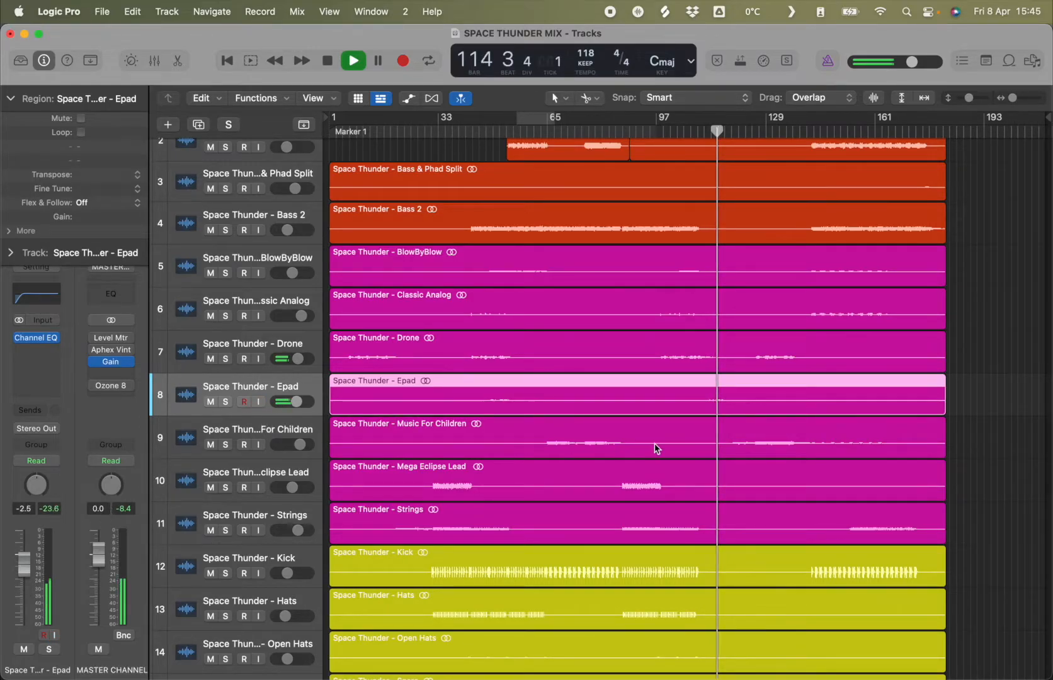
drag(24, 565, 23, 559)
double_click(24, 508)
text(+0)
key(Return)
- Raise the Music For Children track's volume to 1.8 dB
click(248, 429)
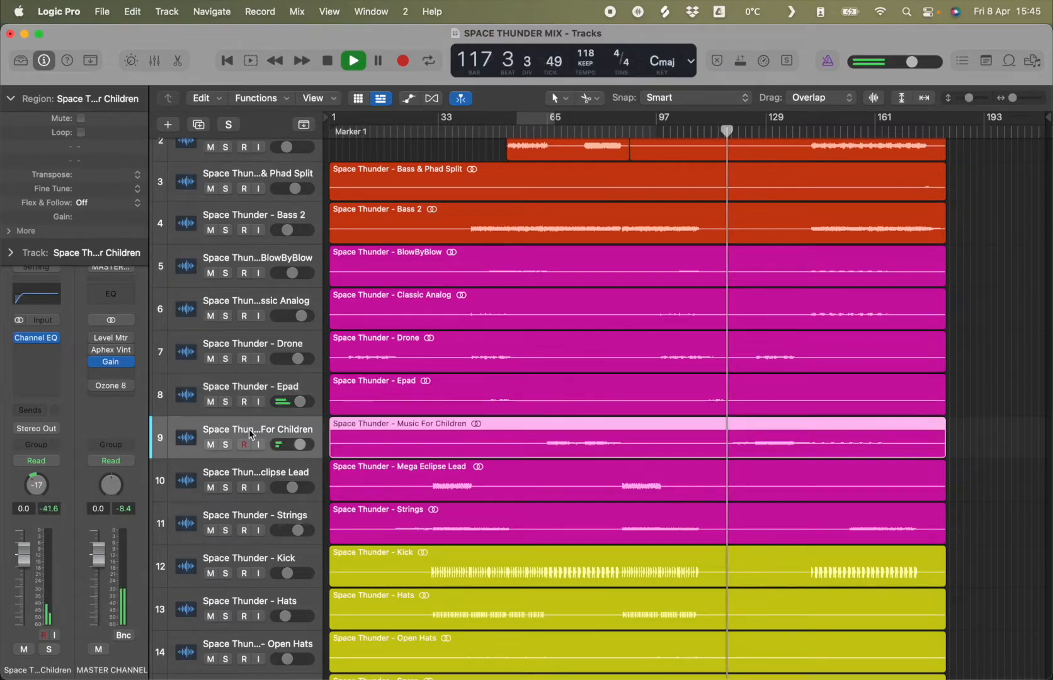
drag(24, 554, 24, 544)
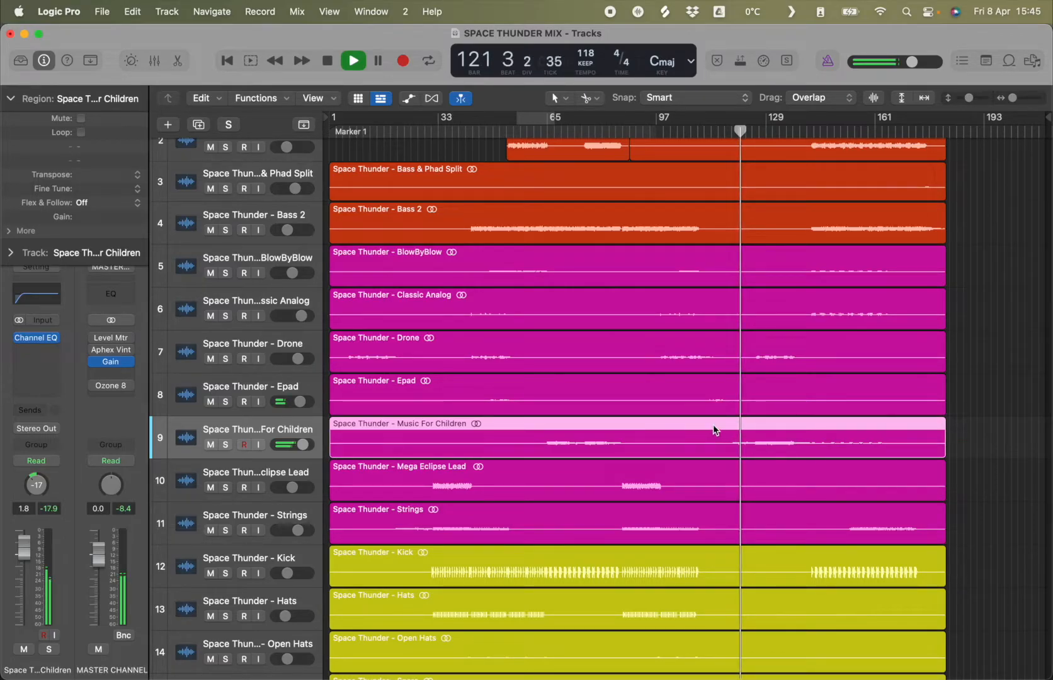
- Insert Stereo Spread after the Channel EQ on the Drone track and advance through its presets
scroll(764, 464, down, 1)
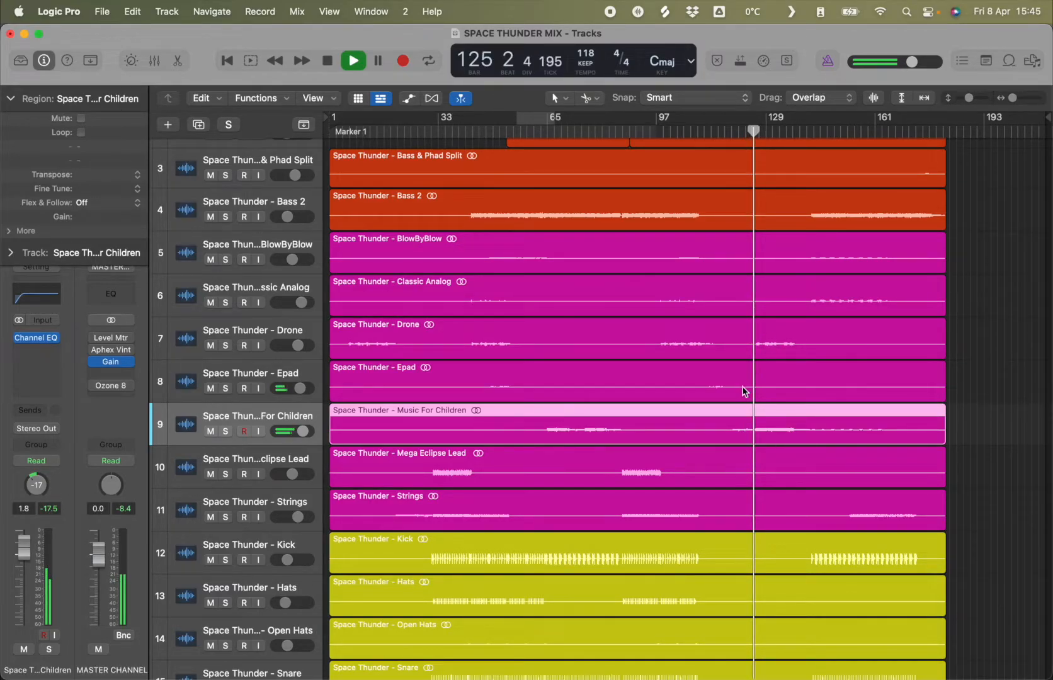
scroll(756, 471, down, 5)
scroll(756, 461, up, 8)
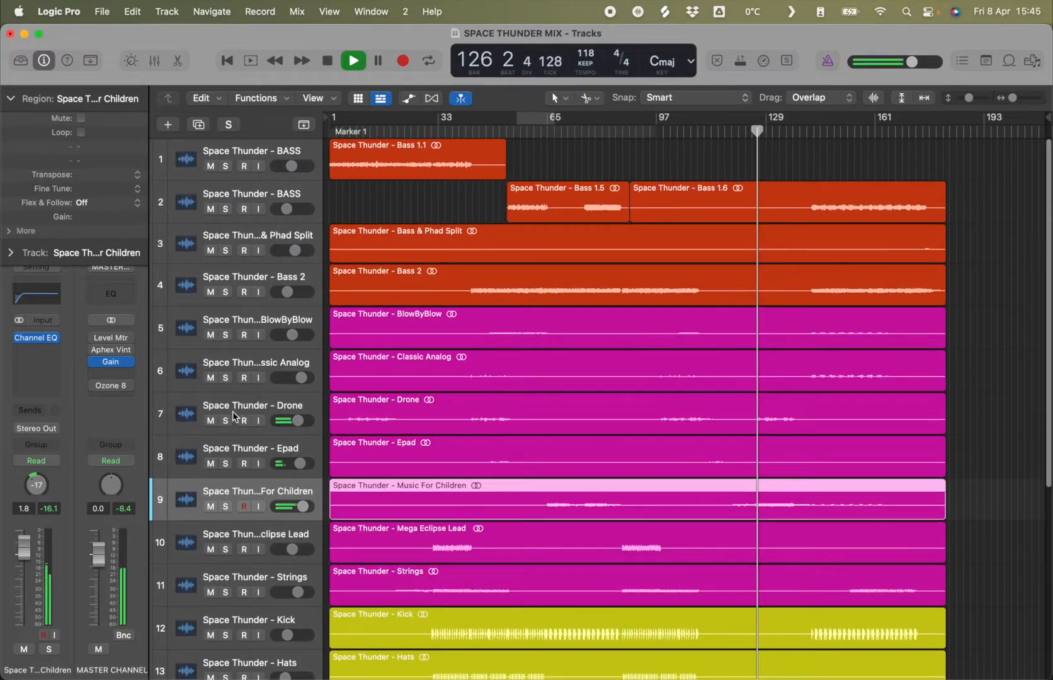
click(256, 414)
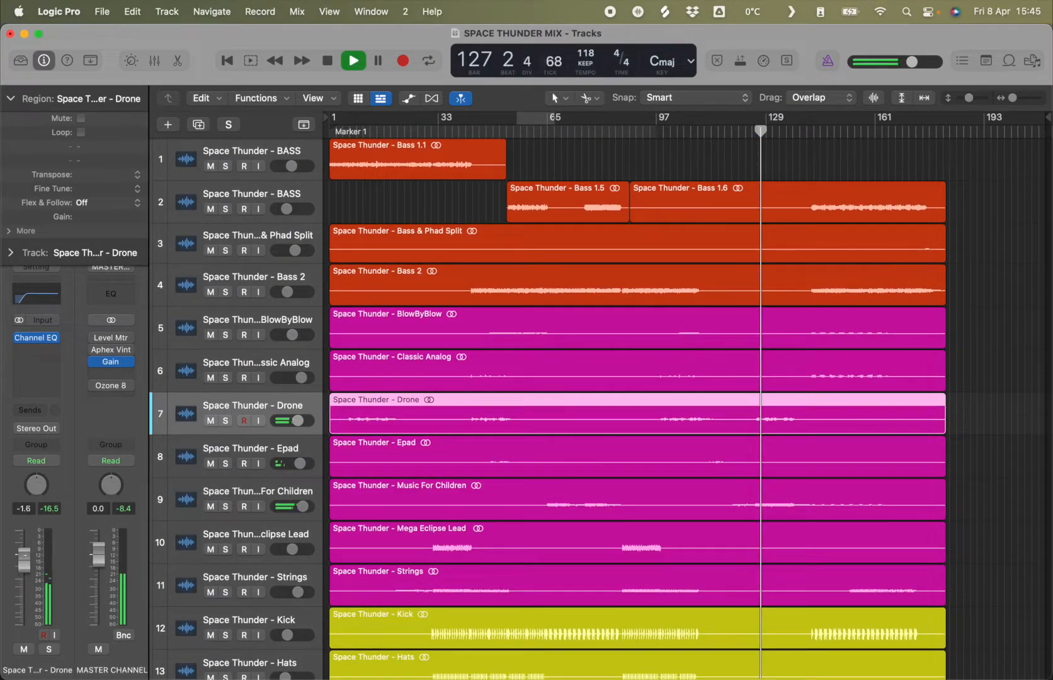
click(36, 349)
mouse_move(76, 387)
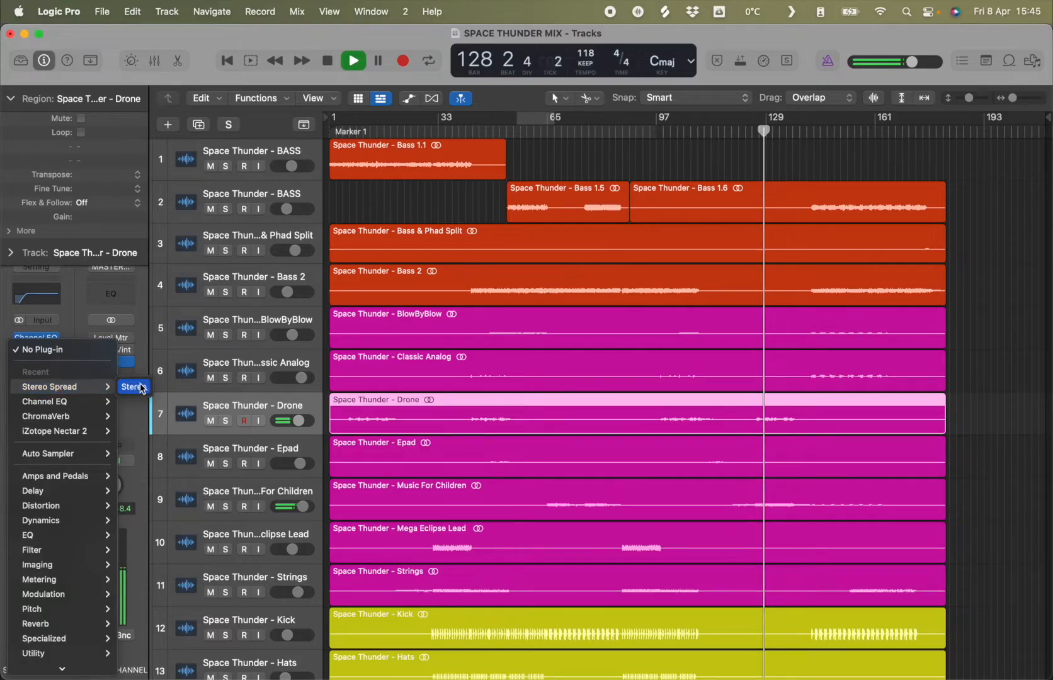
click(142, 388)
click(421, 246)
click(421, 247)
click(421, 246)
click(339, 207)
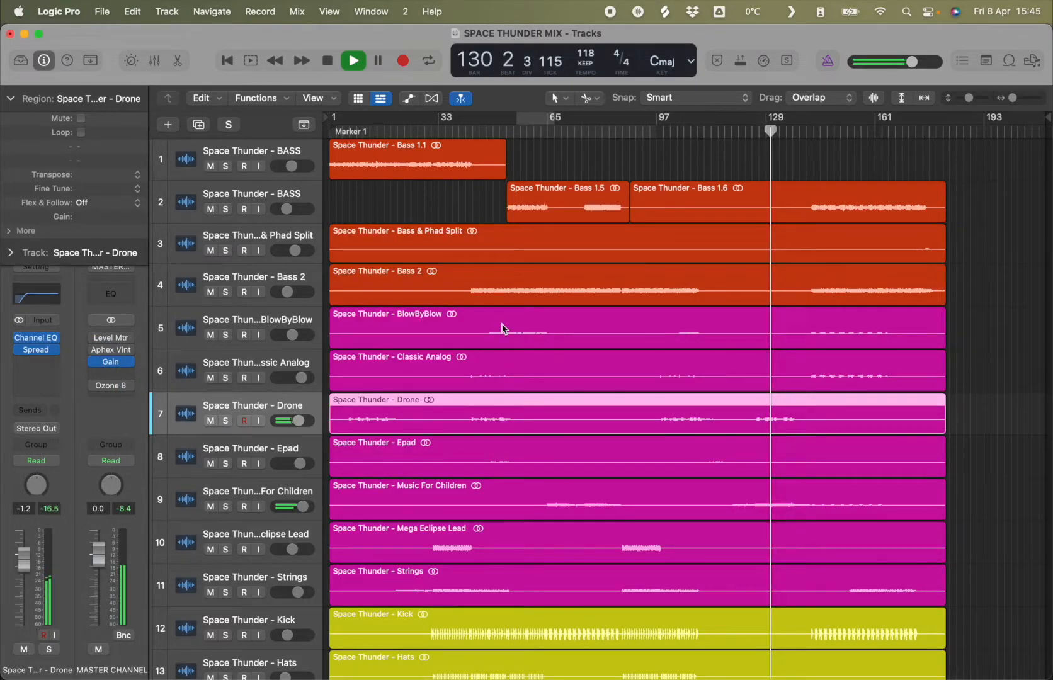
- Set the Drone track's volume to 0.0 dB and its Channel EQ low cut to 99.5 Hz and low shelf to 61.5 Hz
drag(25, 583, 18, 570)
alt+click(18, 570)
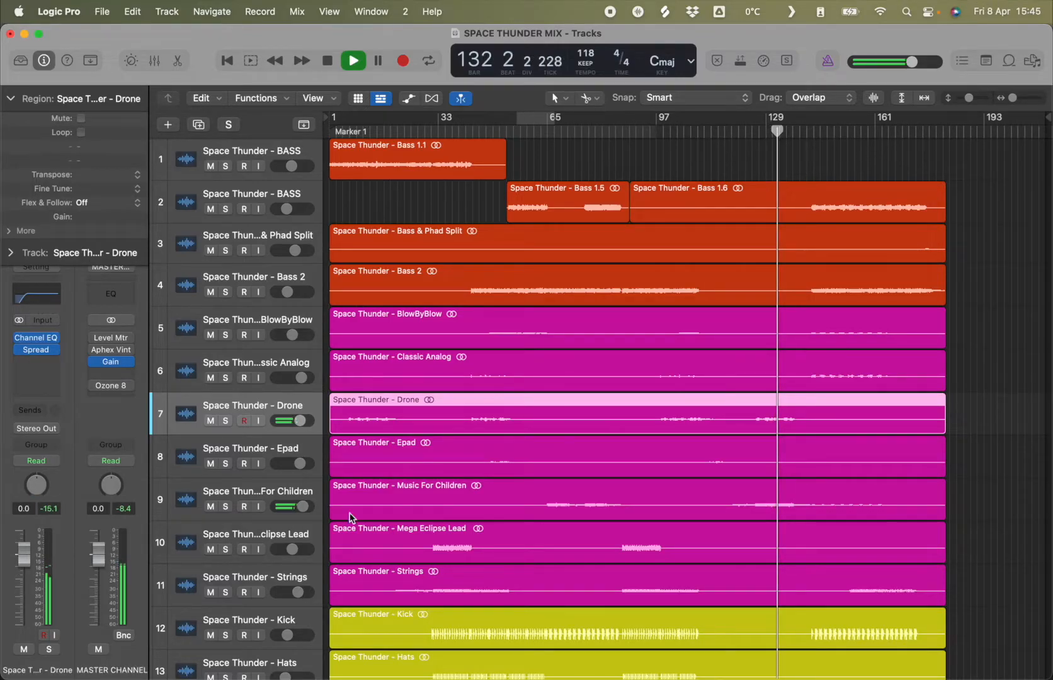
click(33, 296)
right_click(473, 420)
click(472, 430)
right_click(469, 430)
click(464, 429)
drag(458, 430, 456, 431)
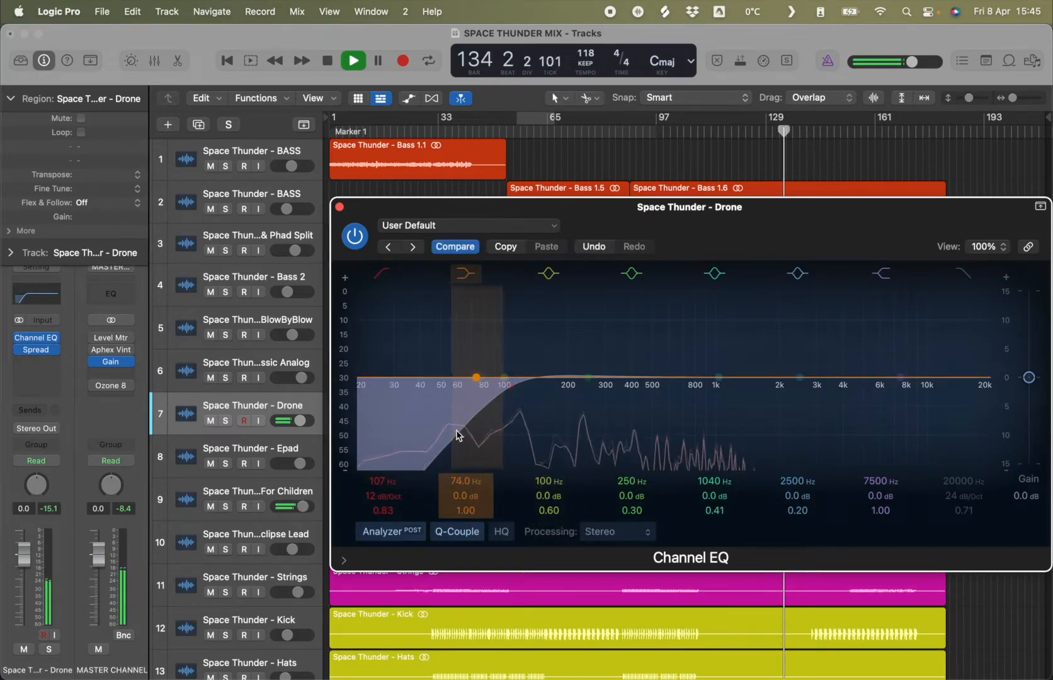
drag(508, 399, 463, 377)
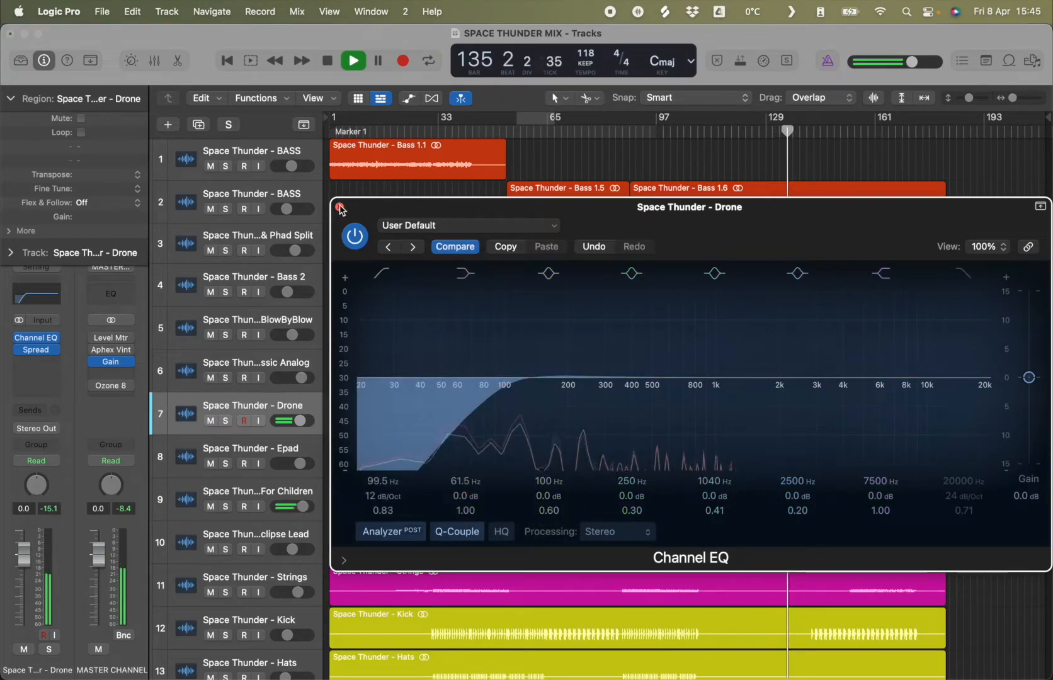
click(340, 207)
- Audition the BlowByBlow track muted and in solo, return to the full mix and set its volume to 0.9 dB
scroll(814, 513, down, 1)
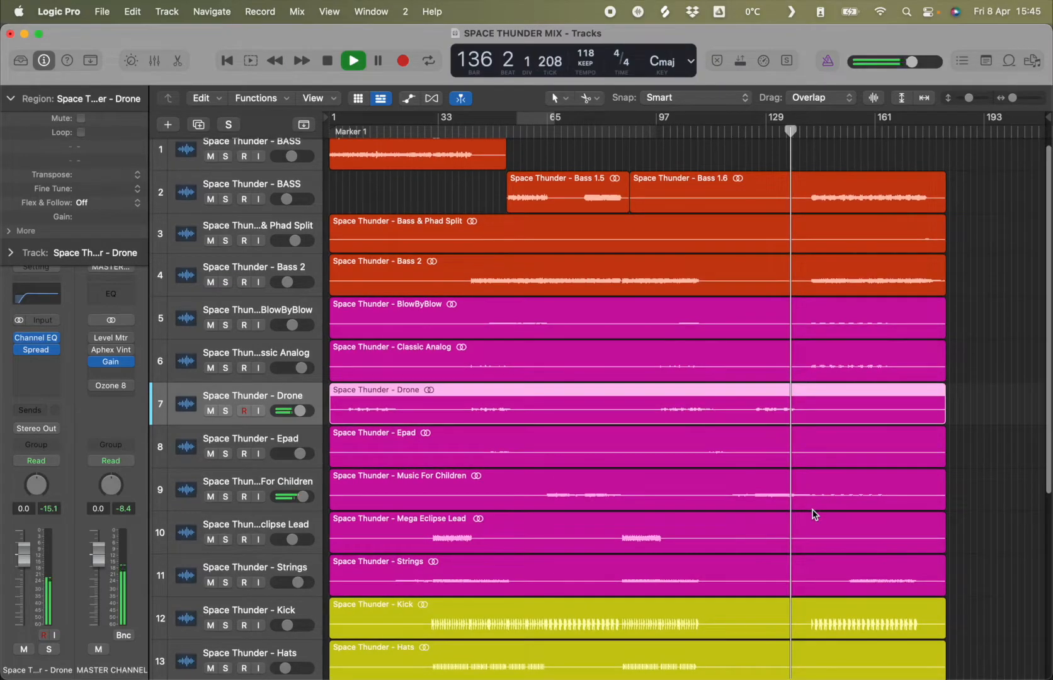
scroll(847, 475, up, 1)
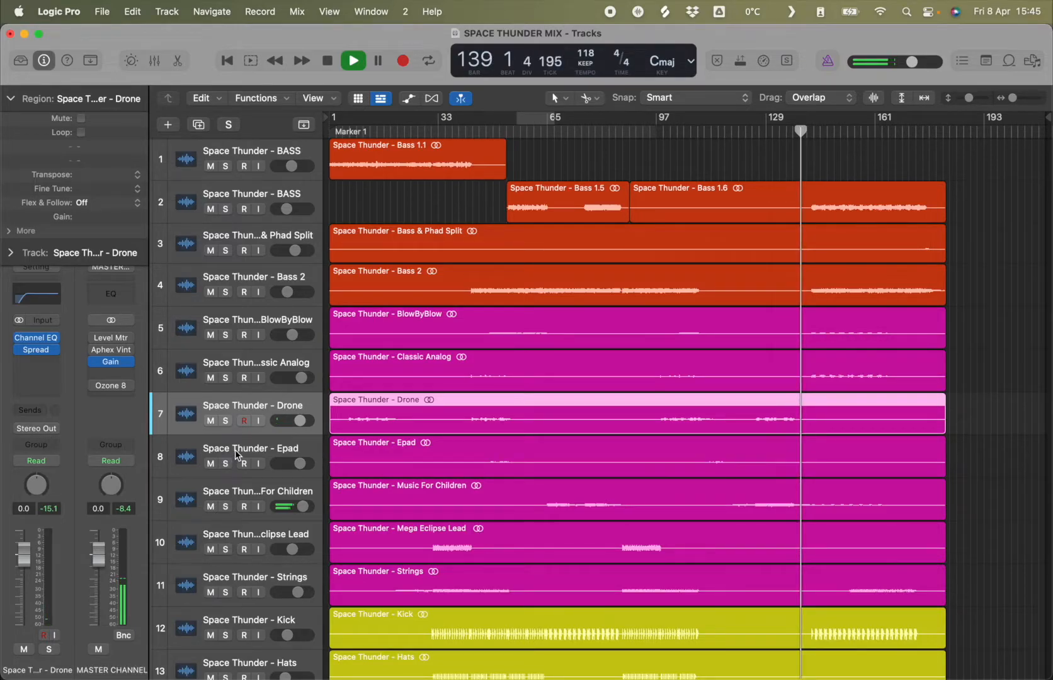
click(481, 461)
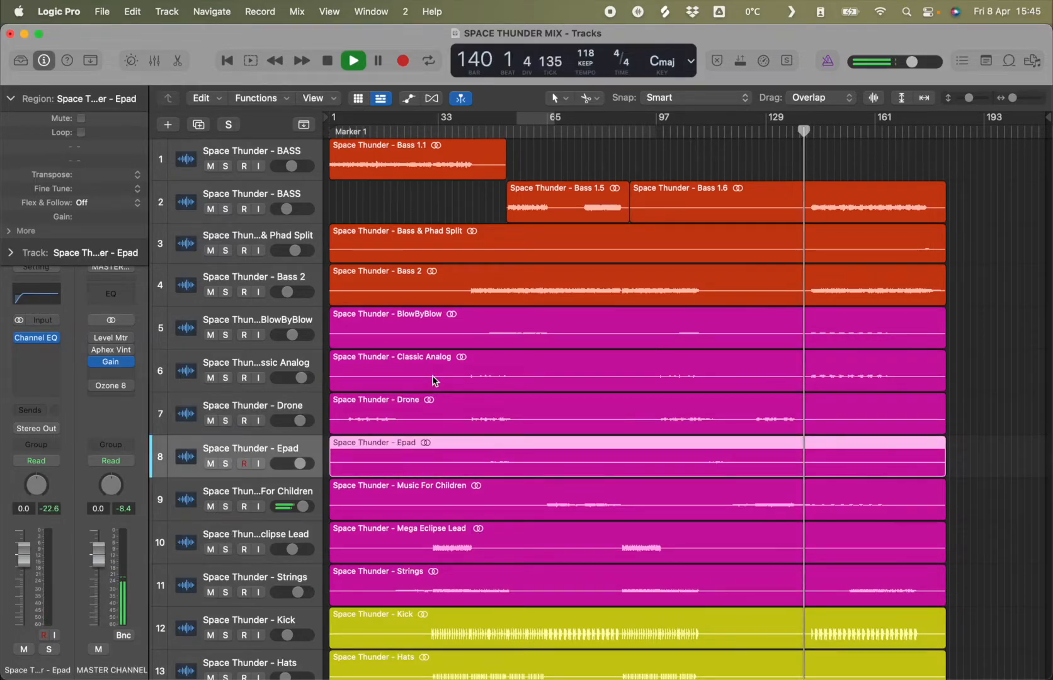
click(218, 360)
click(267, 333)
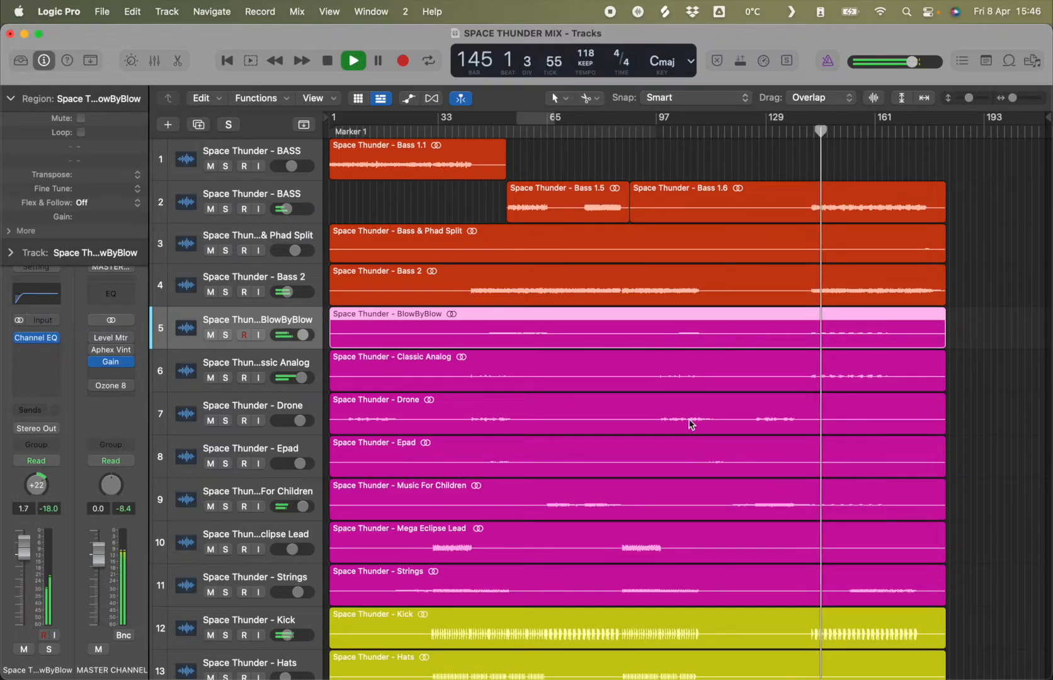
click(211, 336)
click(212, 335)
click(225, 335)
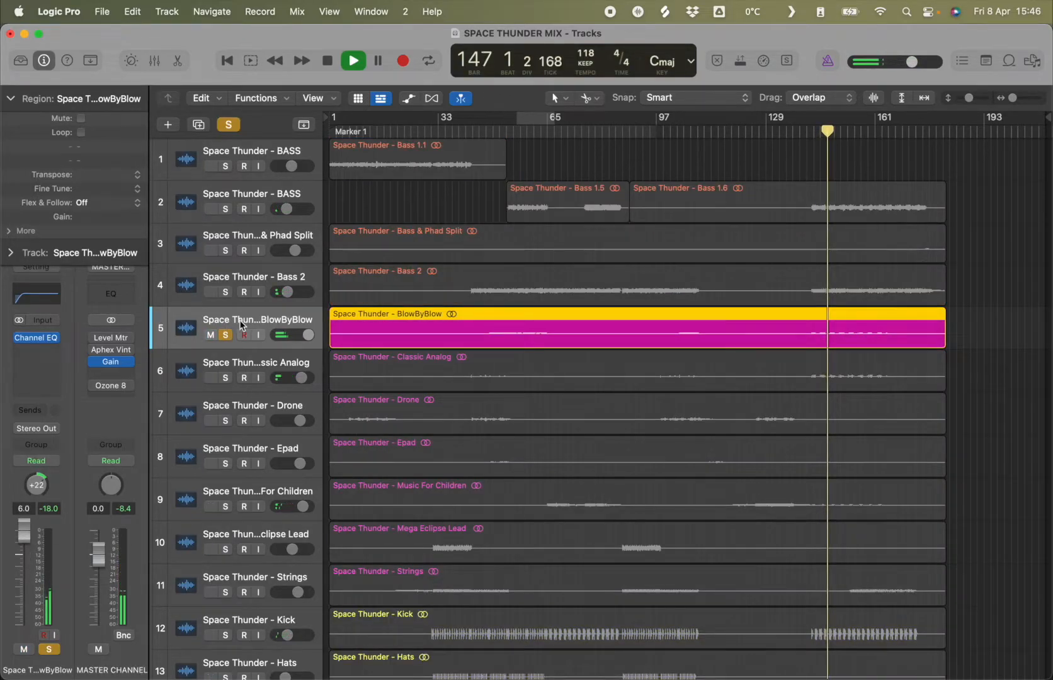
click(210, 335)
click(225, 335)
click(210, 335)
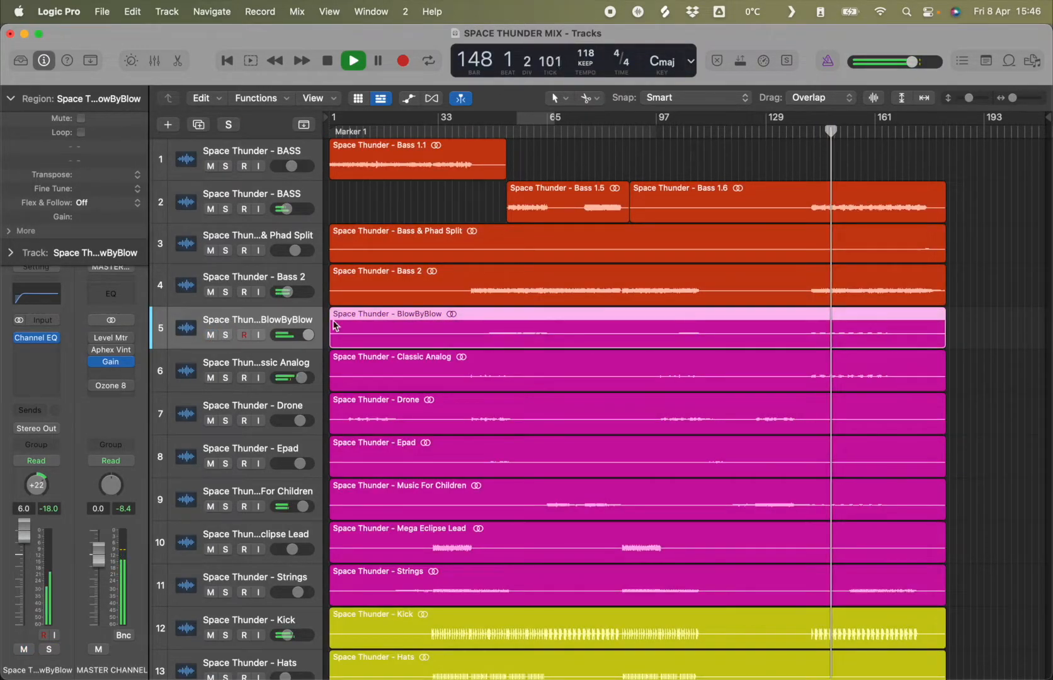
drag(24, 540, 24, 579)
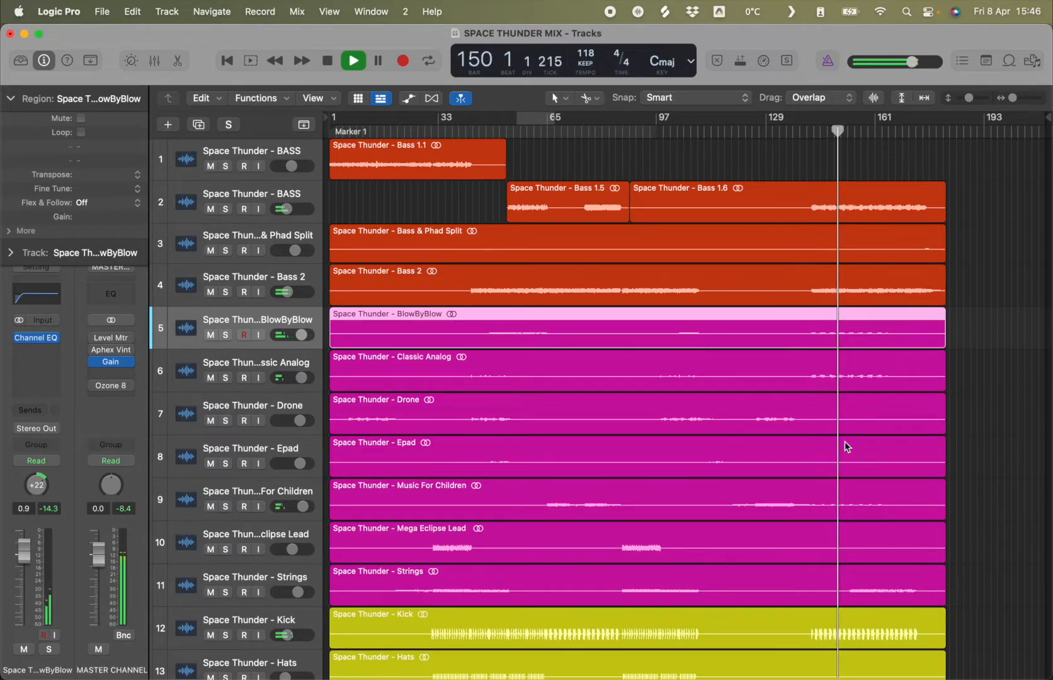
- Check the Snare track's solo against the mix, stop playback and move the playhead to bar 19
scroll(963, 504, down, 10)
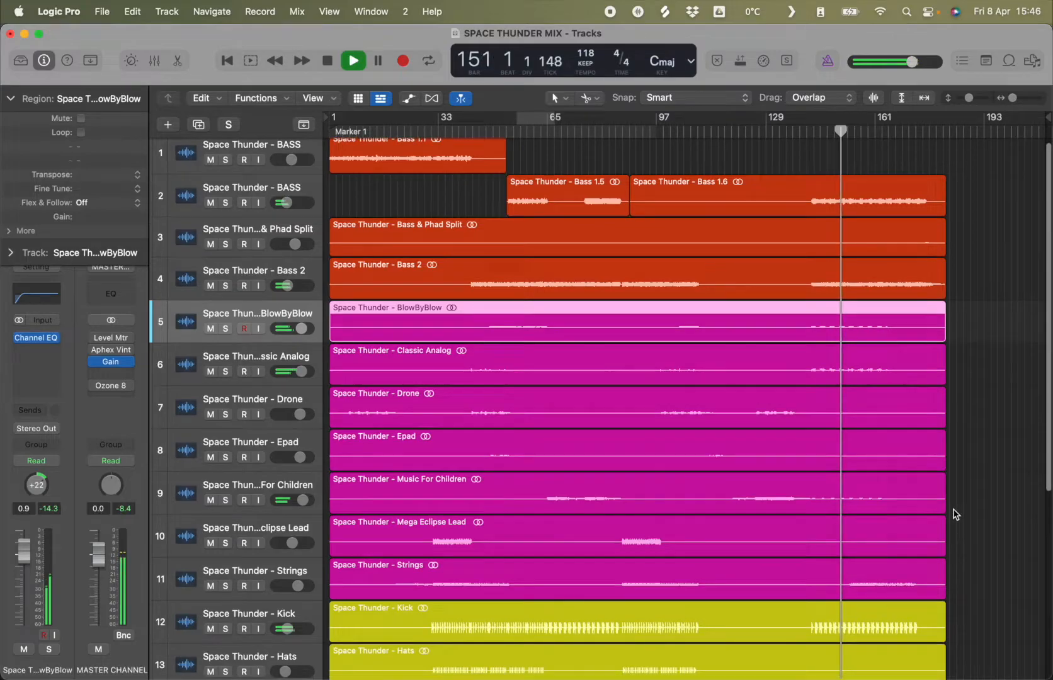
scroll(964, 513, up, 1)
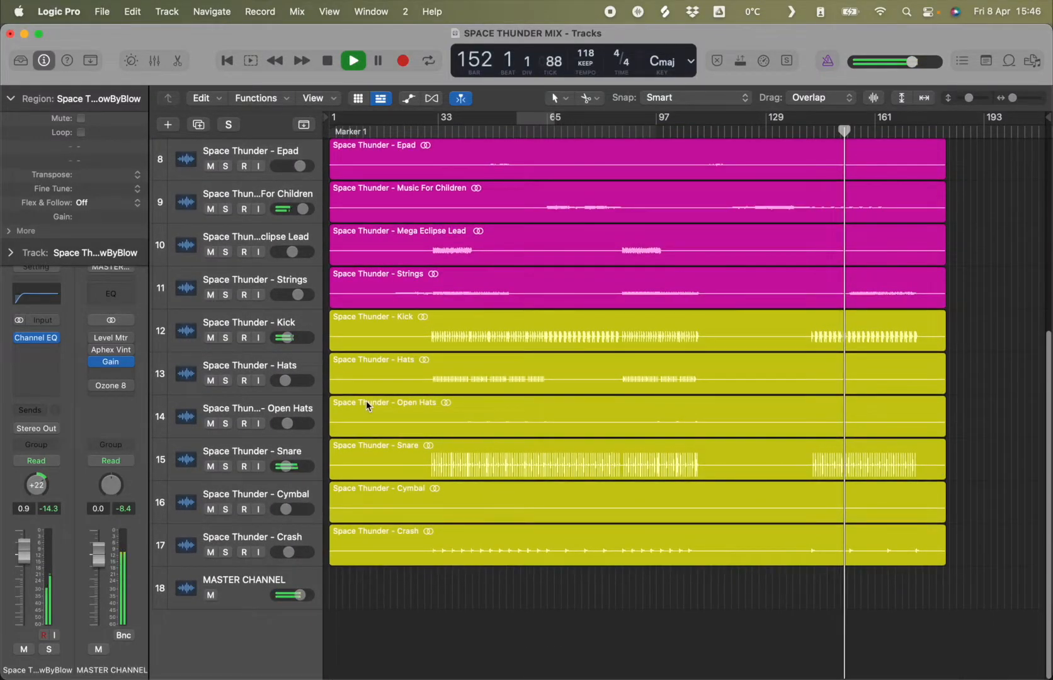
click(225, 466)
click(226, 466)
key(space)
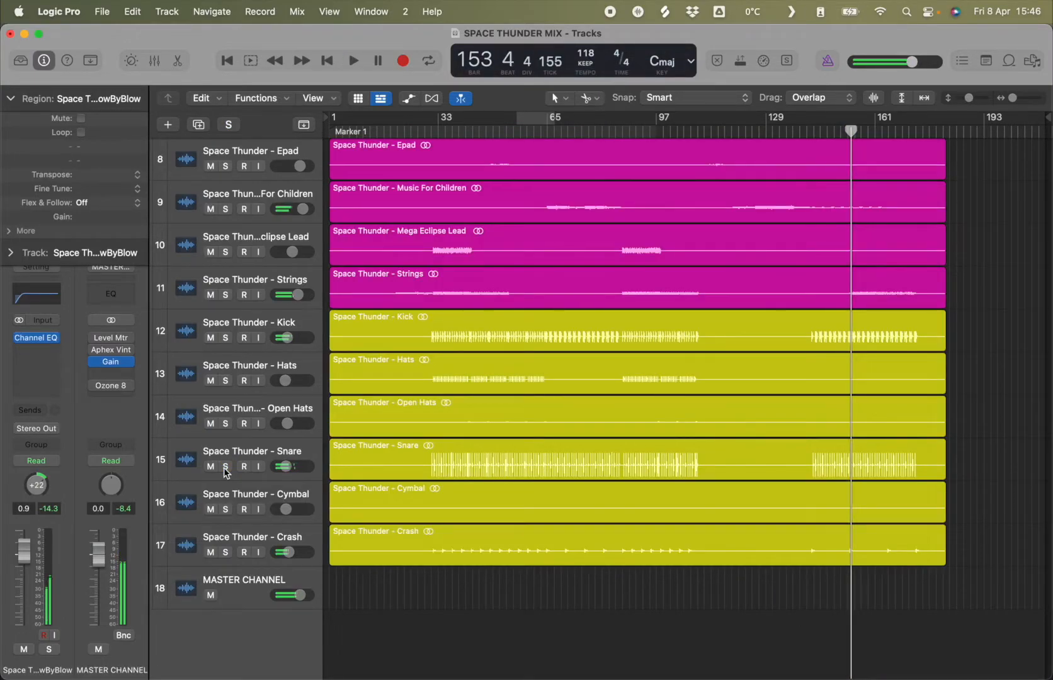
scroll(793, 387, up, 6)
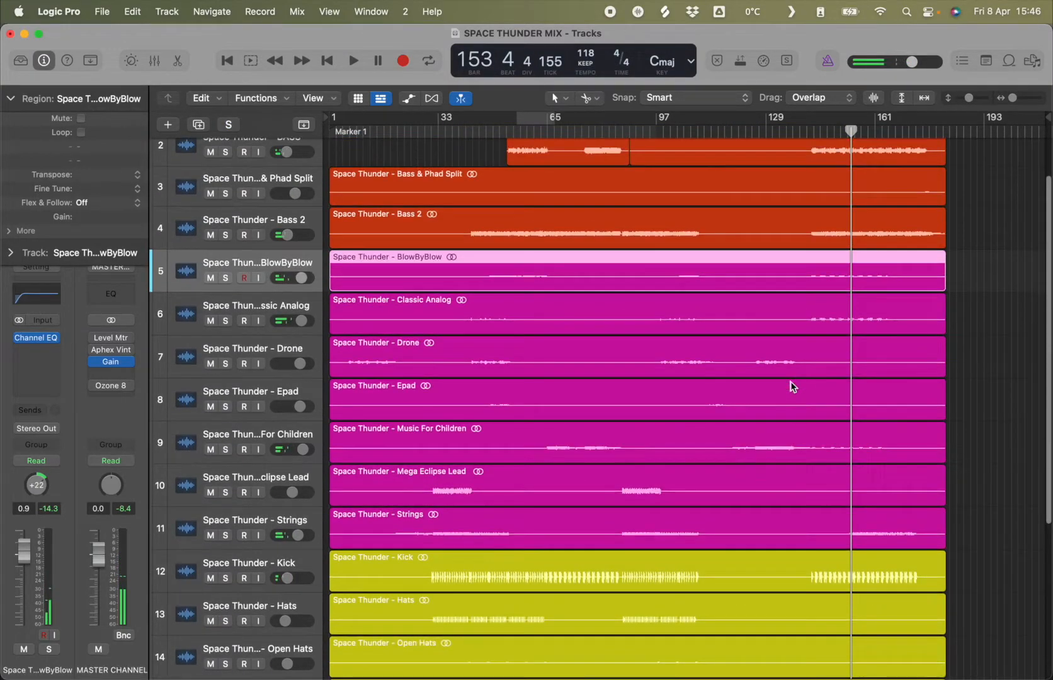
click(391, 131)
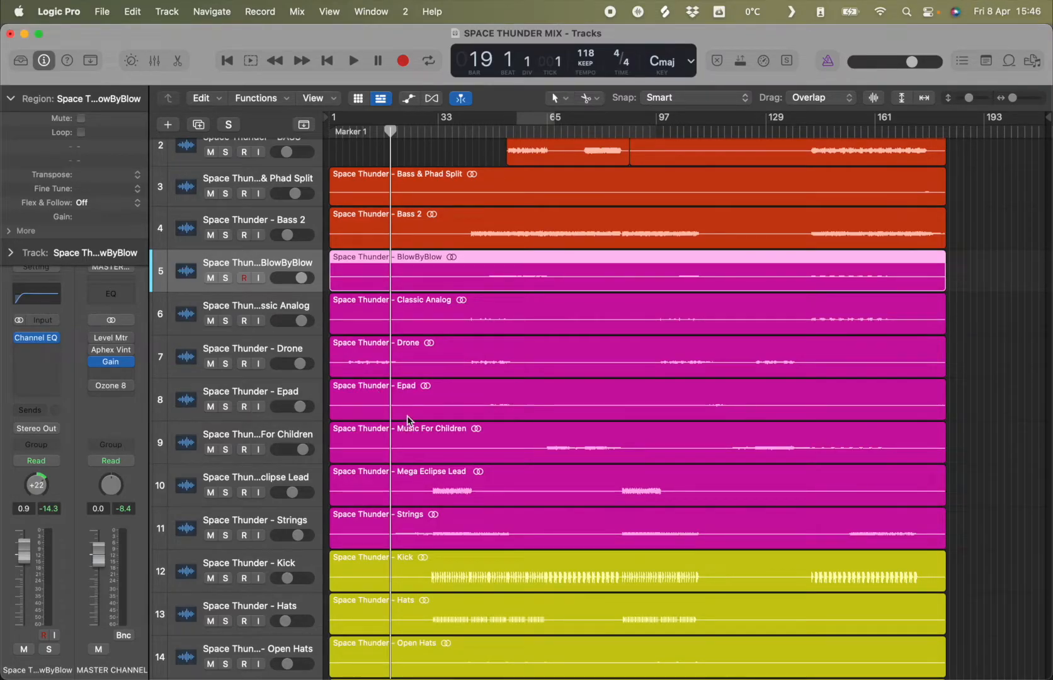
- Review the channel strips in the mixer from the audio tracks through the NY, DRUMS and other group buses
click(154, 61)
scroll(649, 595, right, 5)
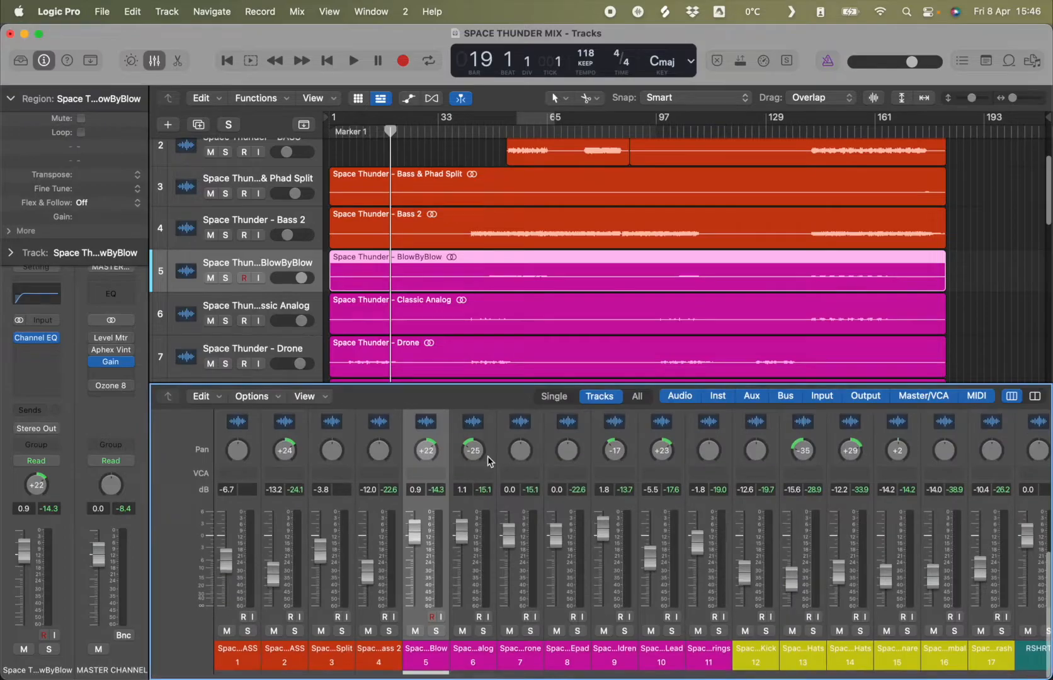
scroll(648, 595, right, 10)
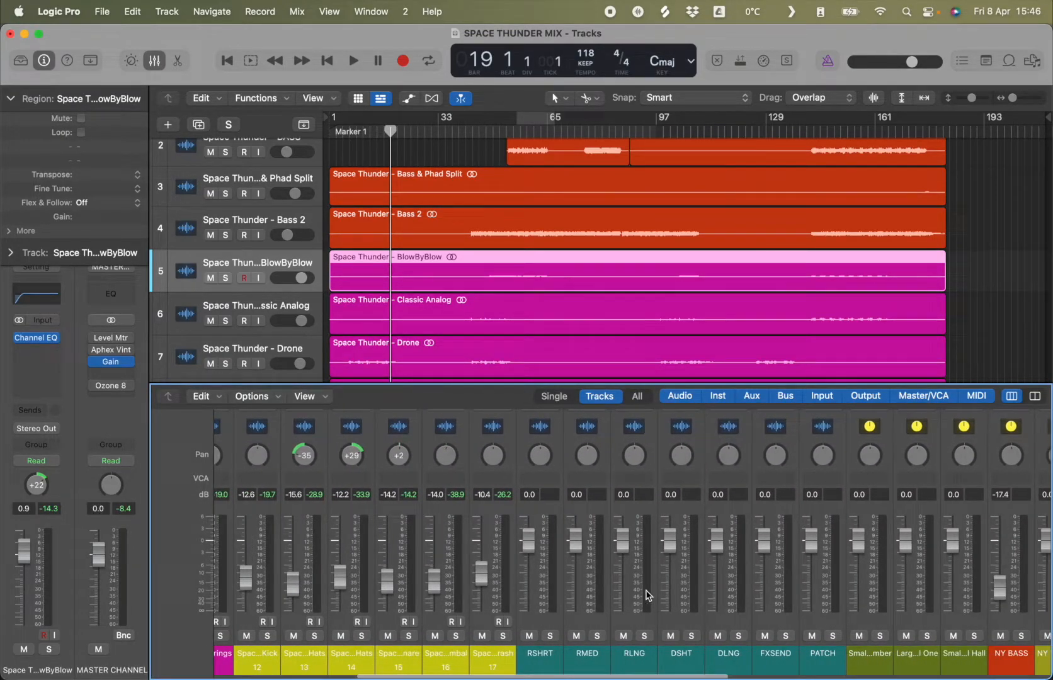
scroll(644, 601, right, 8)
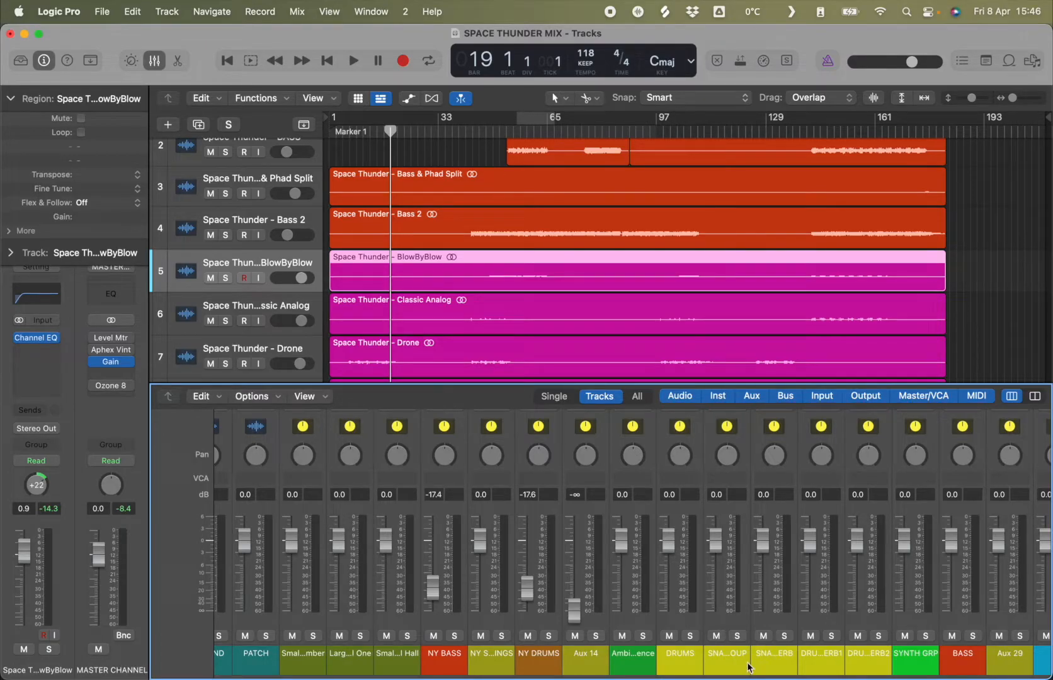
click(155, 60)
- Select all six drum tracks from Kick to Crash and route their output to Bus 30, DRUMS
scroll(532, 555, down, 8)
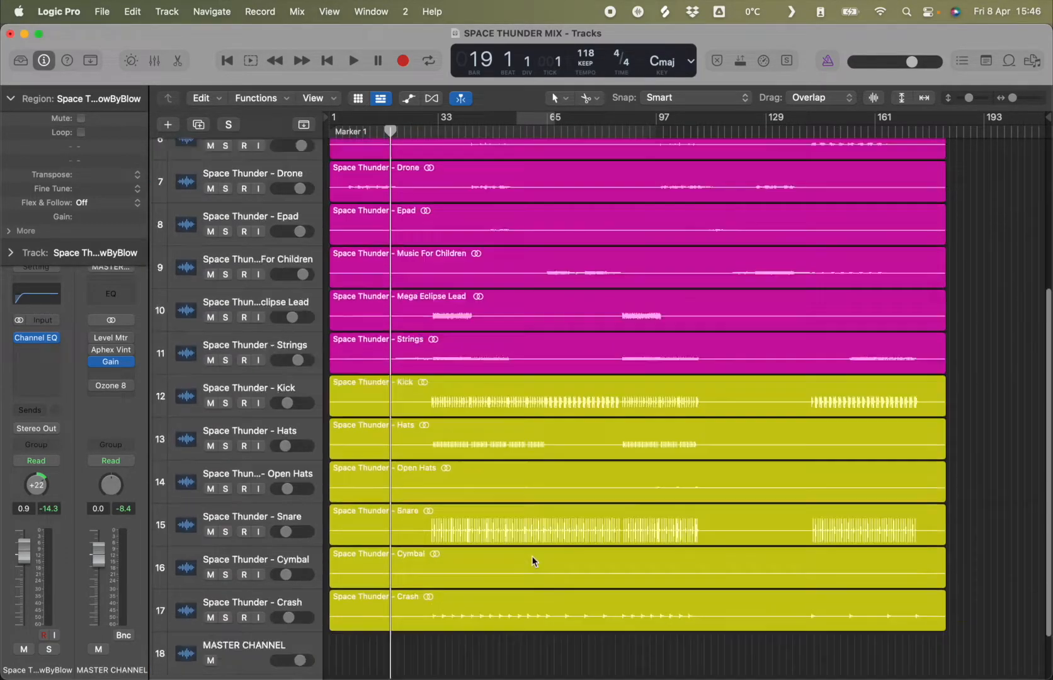
click(259, 532)
shift+click(248, 332)
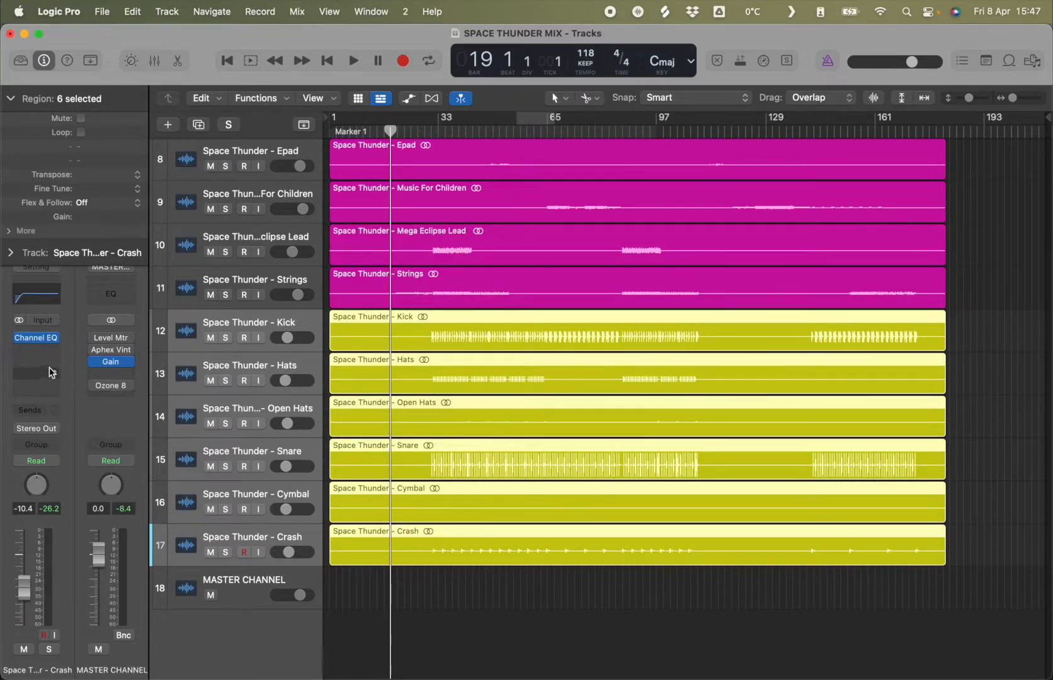
scroll(320, 281, up, 10)
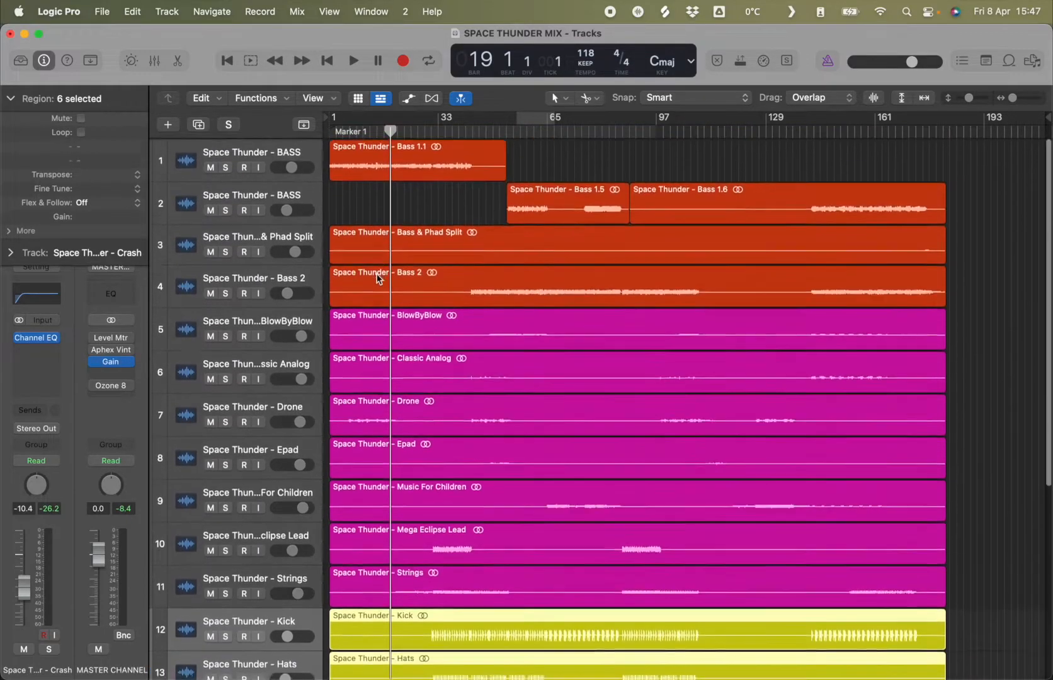
scroll(321, 281, down, 10)
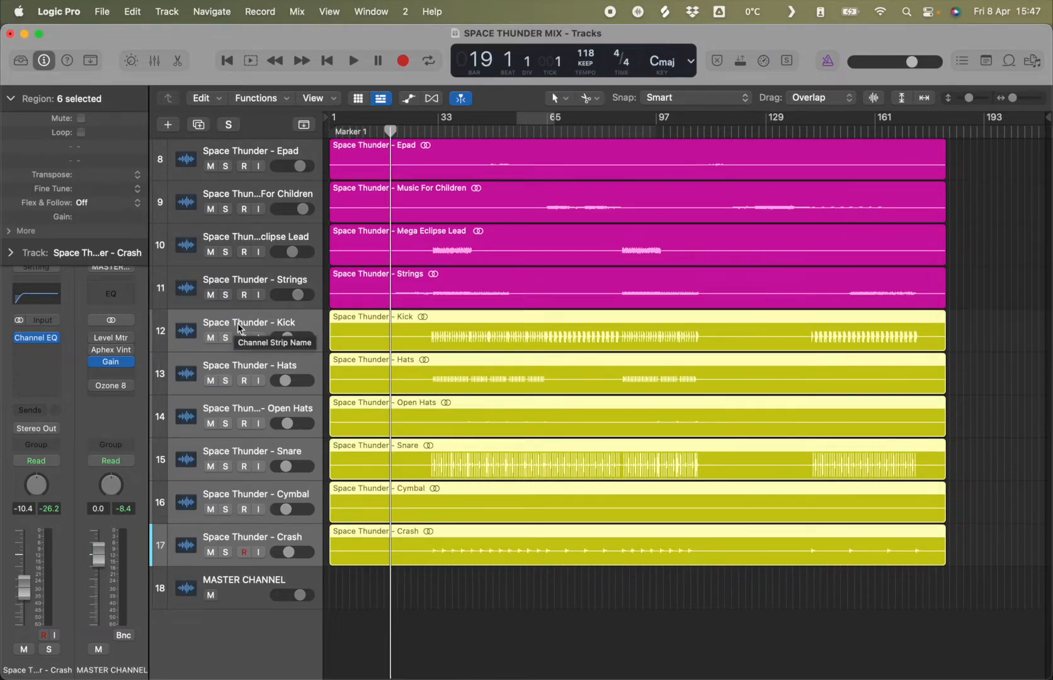
click(45, 430)
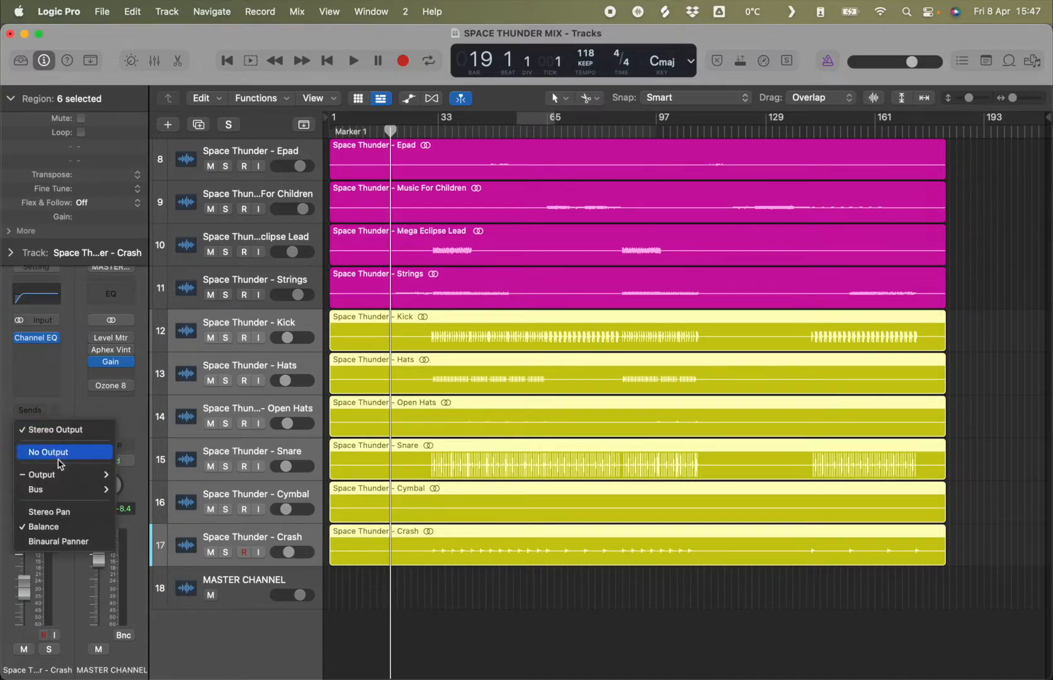
mouse_move(63, 489)
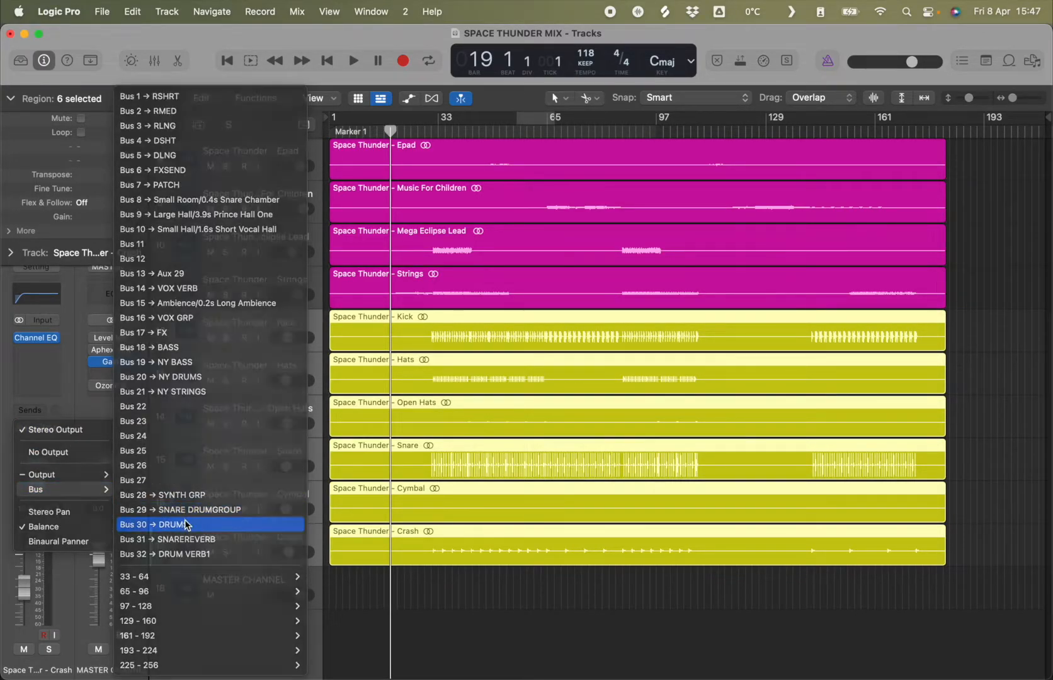
click(185, 522)
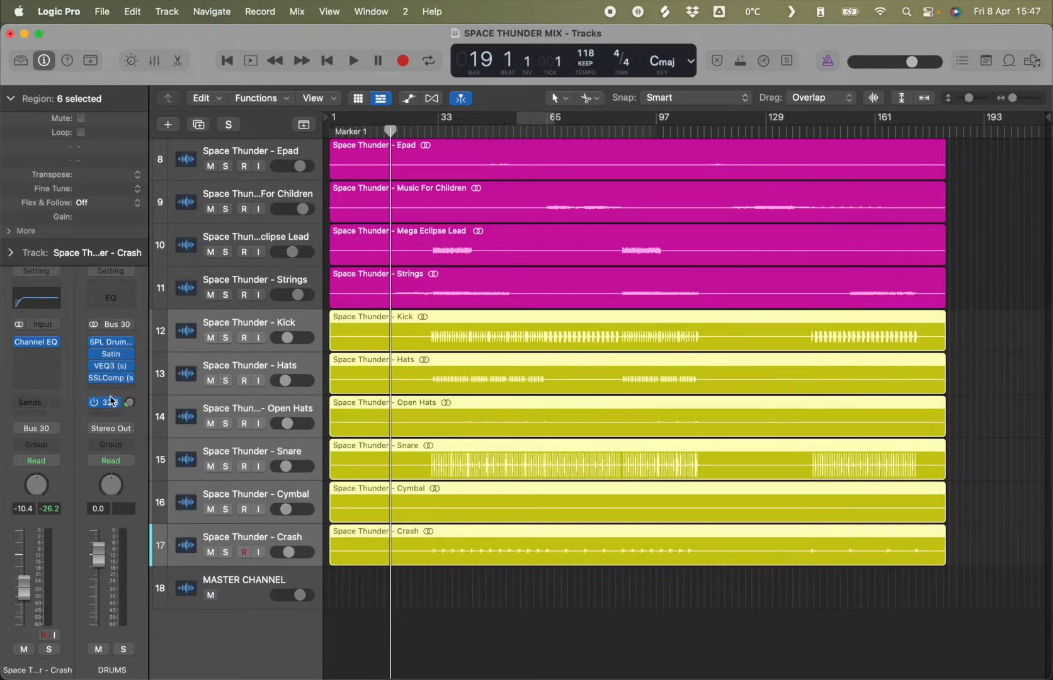
- Inspect the SPL DrumXchanger and VEQ3 plug-ins on the DRUMS bus and play the mix from bar 19
click(112, 344)
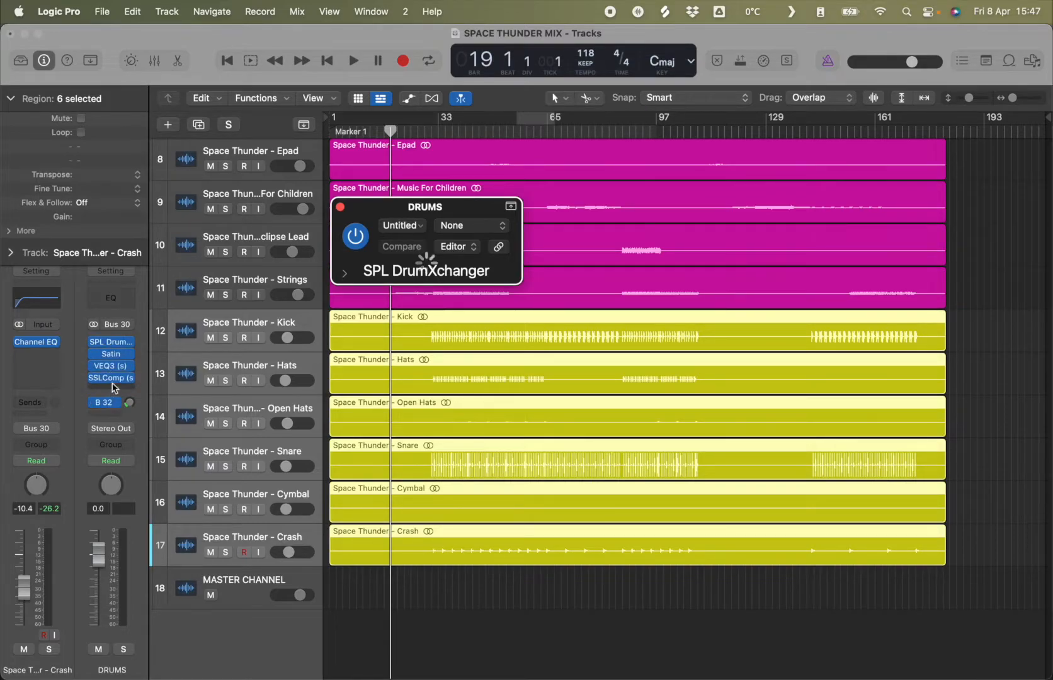
click(341, 207)
click(111, 368)
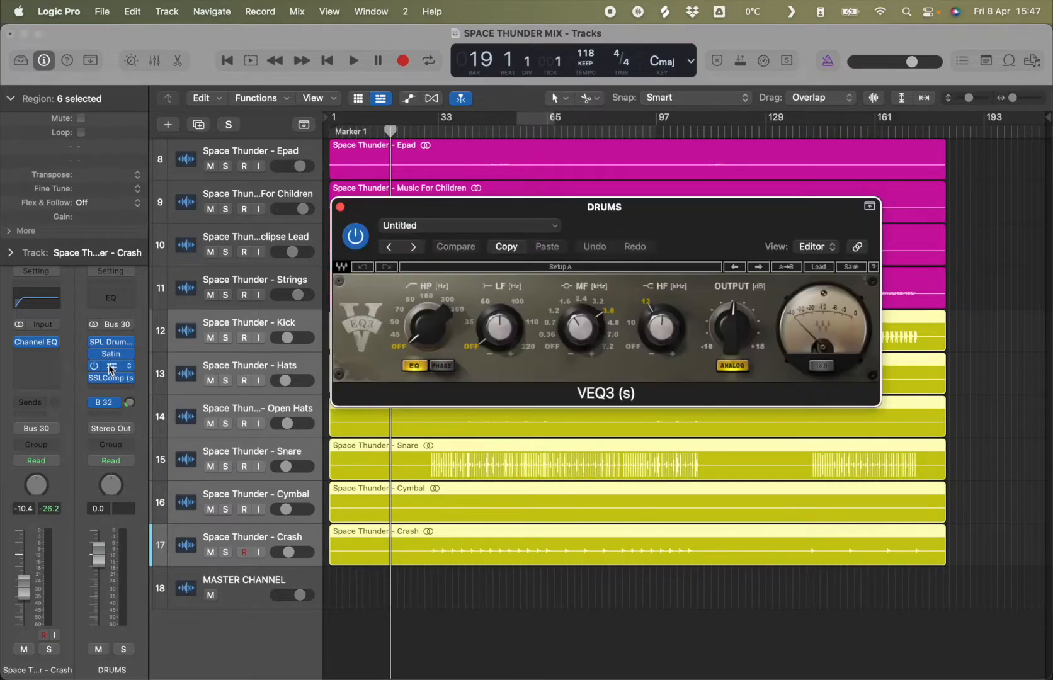
click(340, 207)
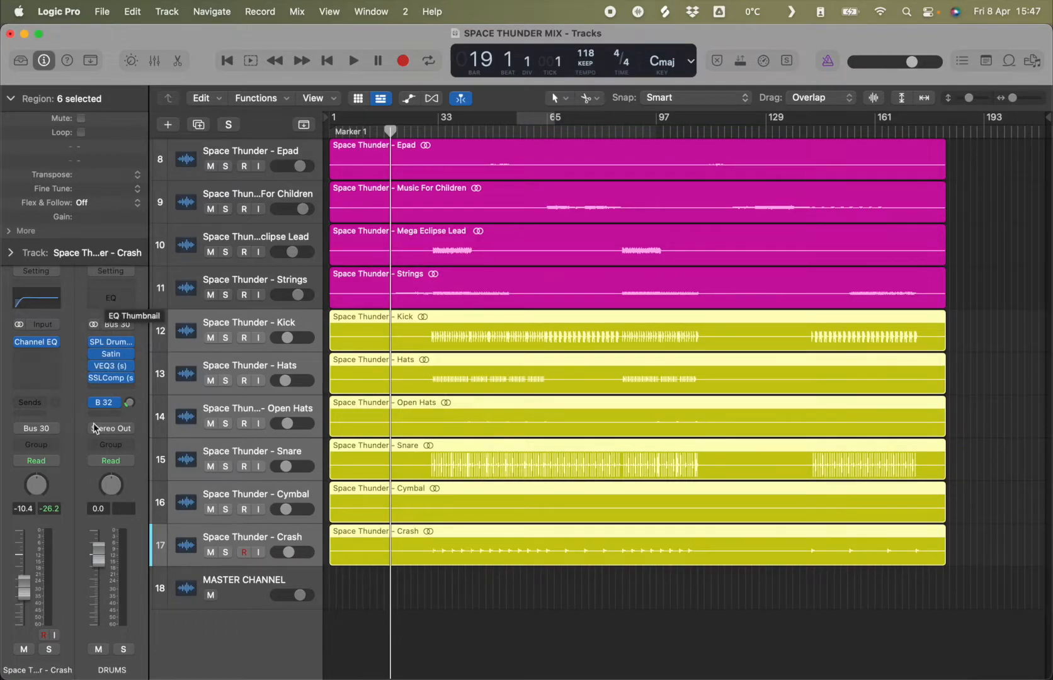
mouse_move(114, 381)
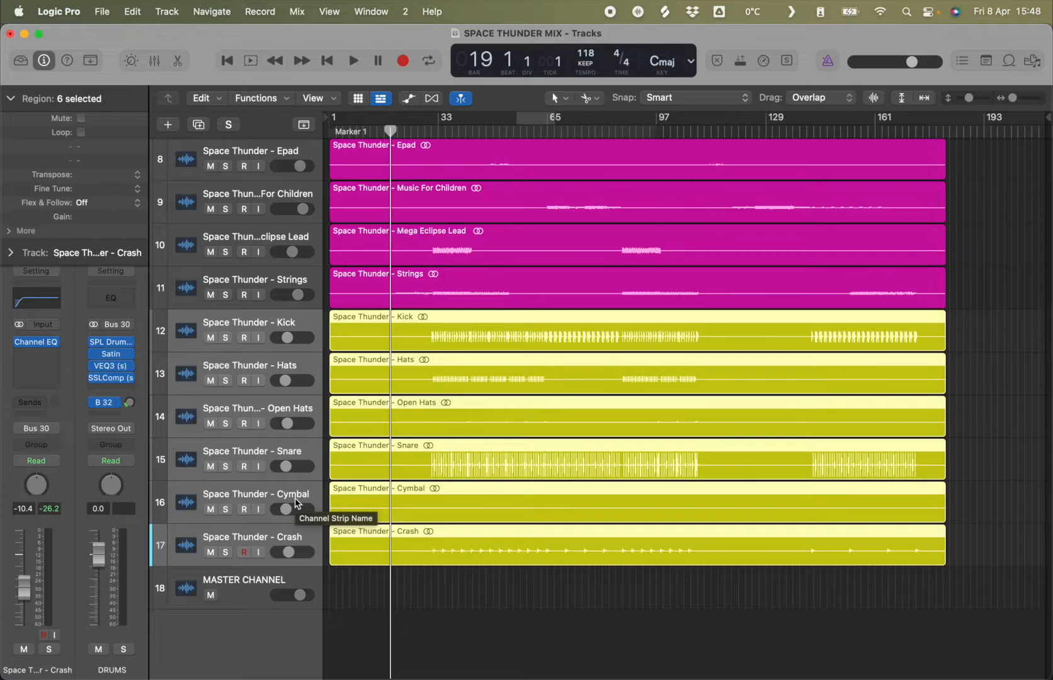
key(space)
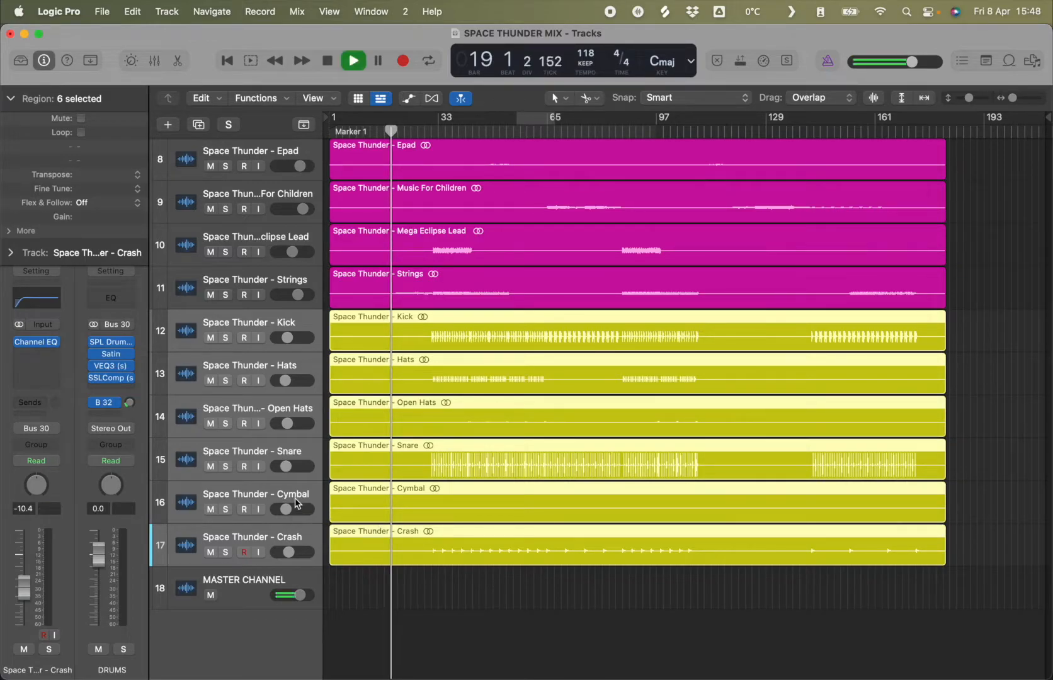
- Audition the DRUMS bus soloed and within the full mix from about bar 33, and lower its level to -2.2 dB
click(435, 120)
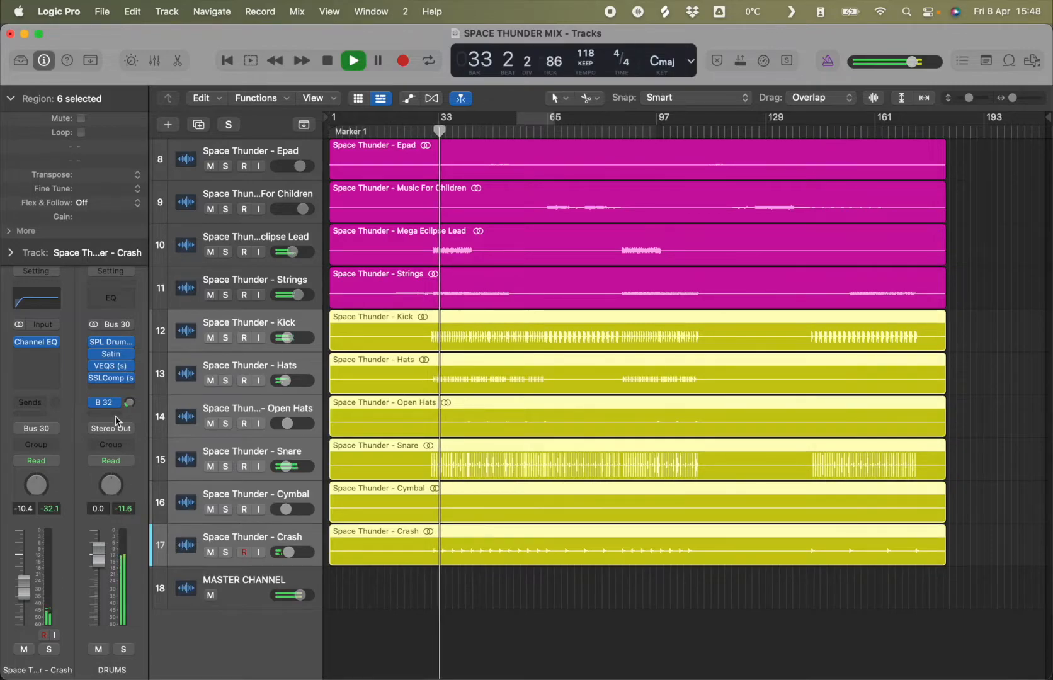
click(123, 650)
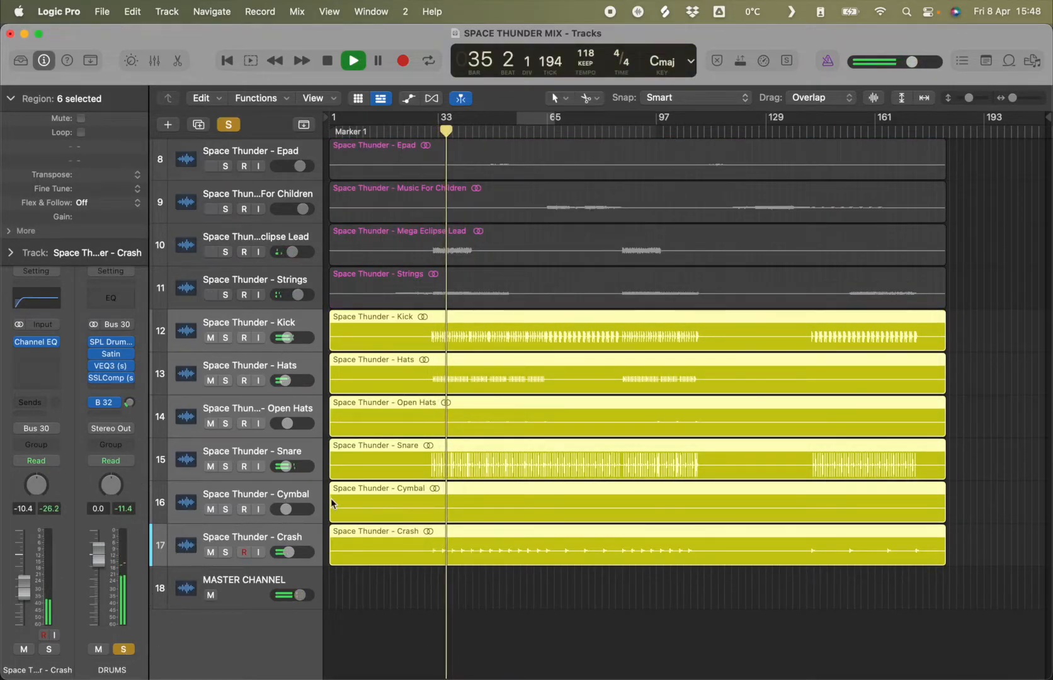
key(space)
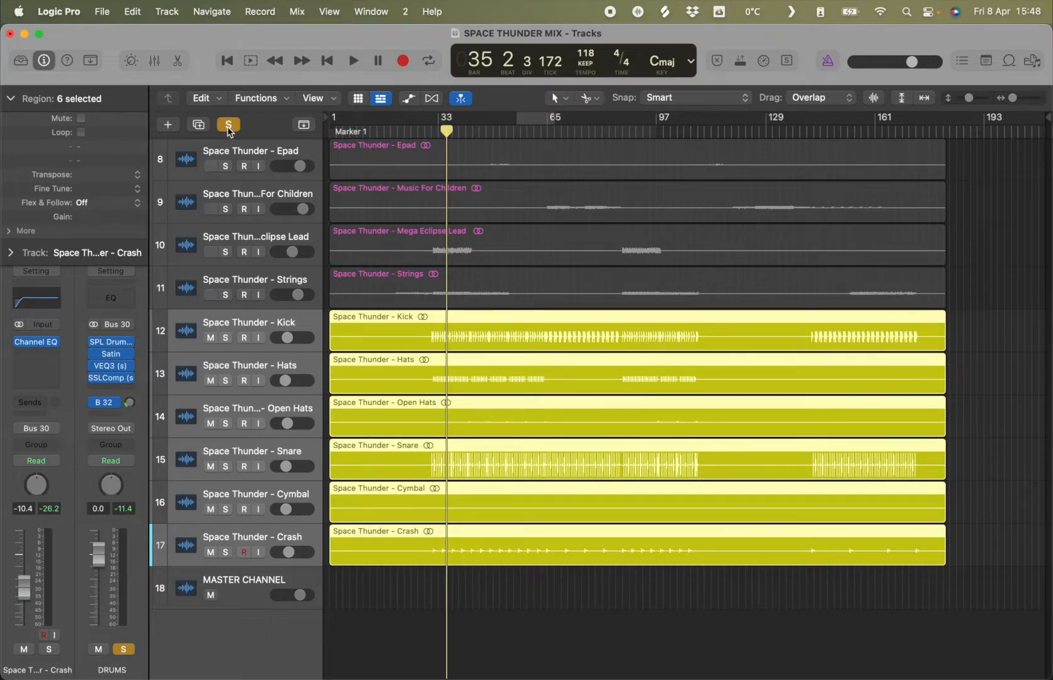
click(229, 126)
key(space)
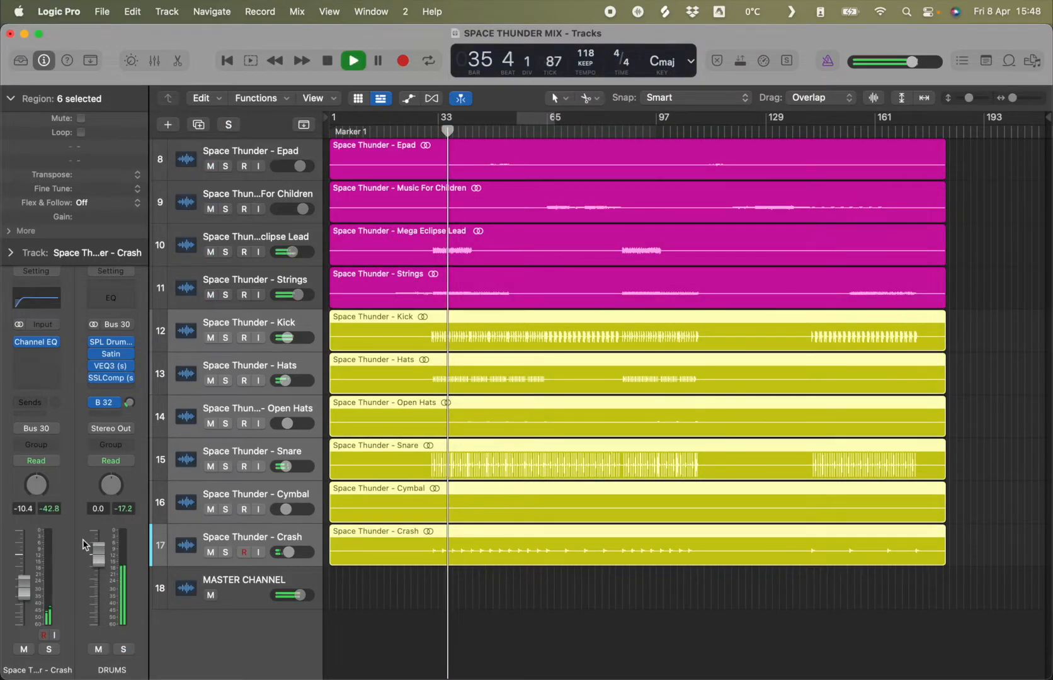
mouse_move(98, 556)
mouse_down()
mouse_move(101, 590)
mouse_move(99, 564)
mouse_up()
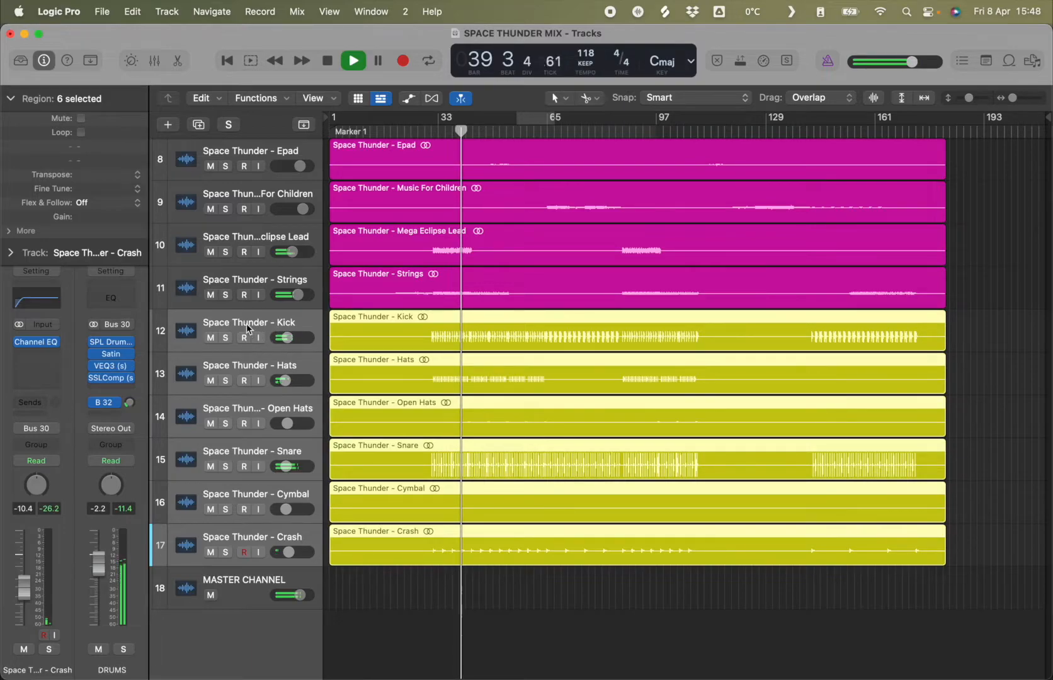
- Solo the Kick track and boost its Channel EQ's 2500 Hz bell band into a narrow peak with a Q of 18.0
click(234, 340)
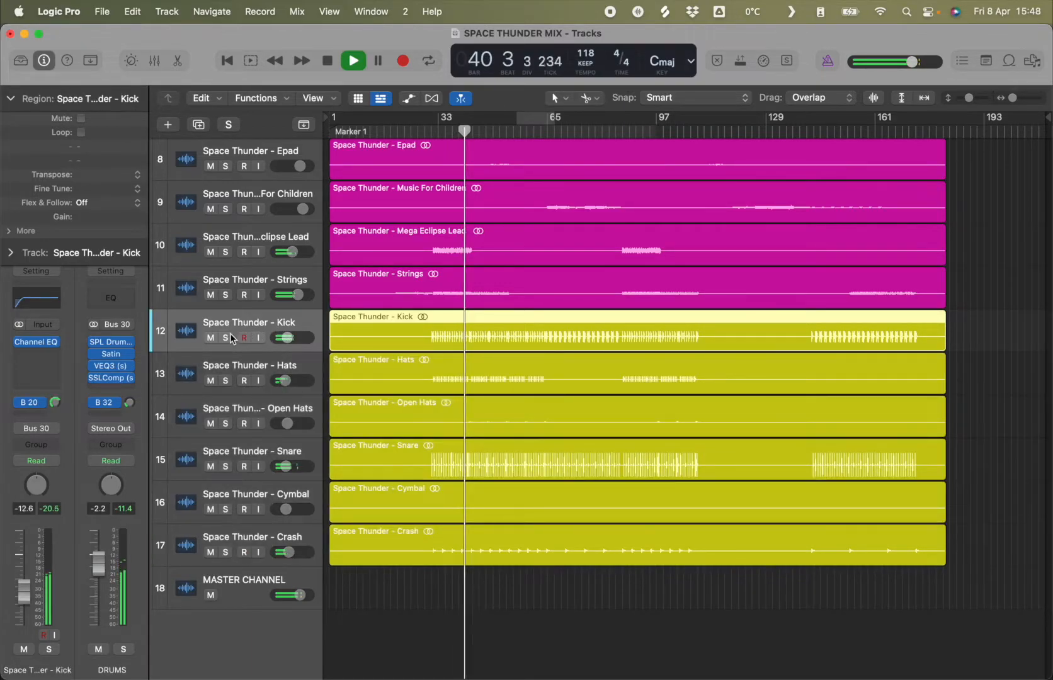
click(225, 338)
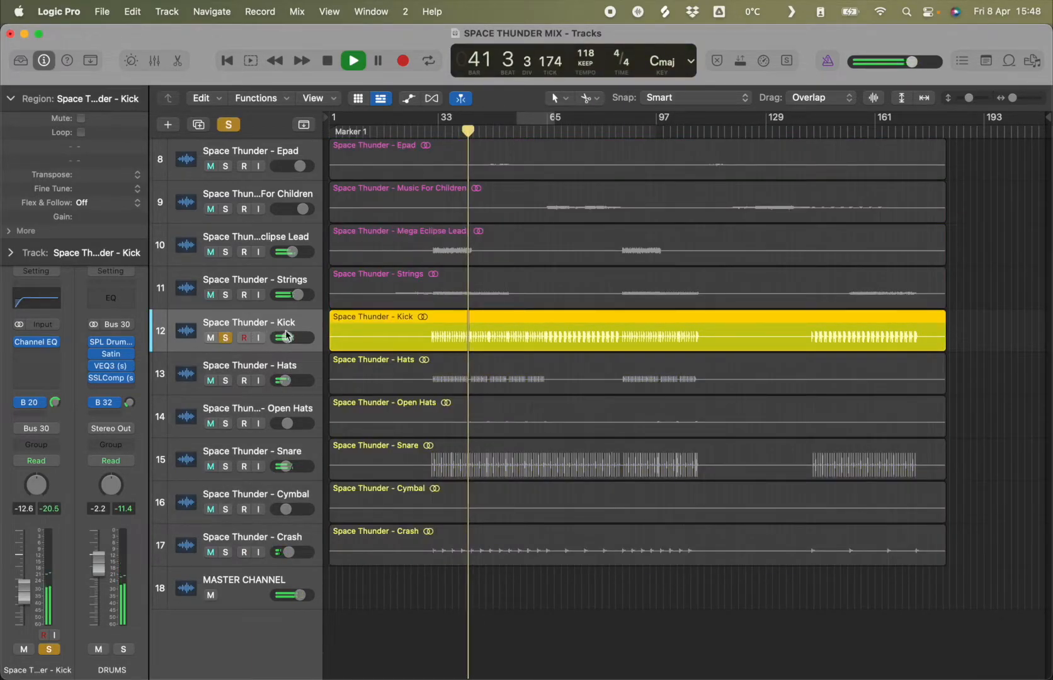
click(46, 302)
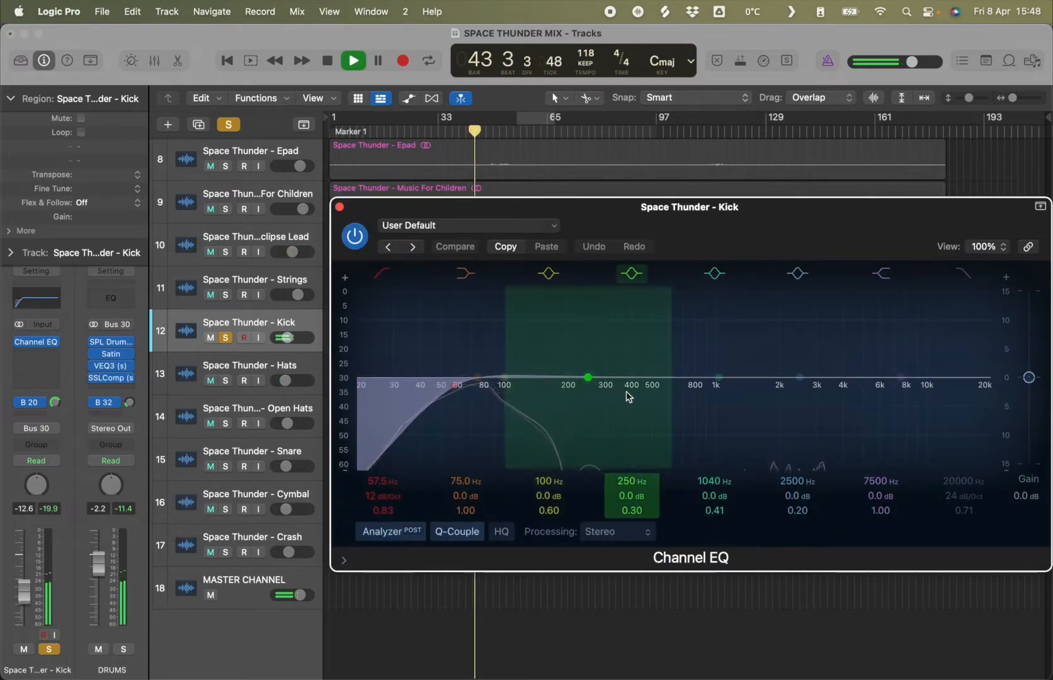
click(902, 377)
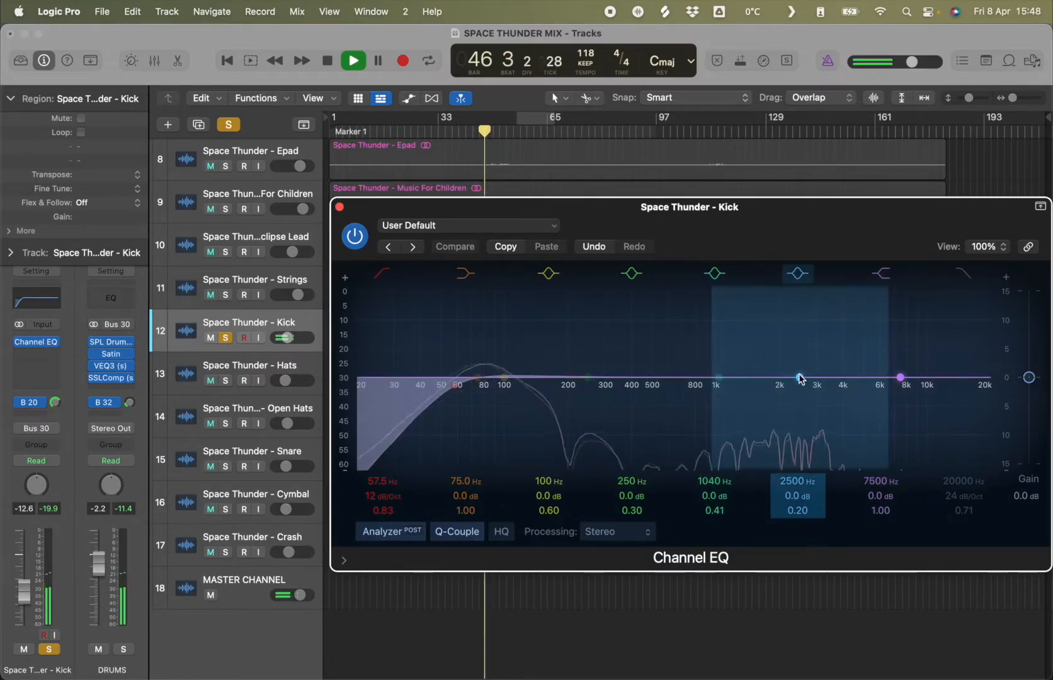
drag(799, 377, 800, 340)
drag(797, 507, 797, 460)
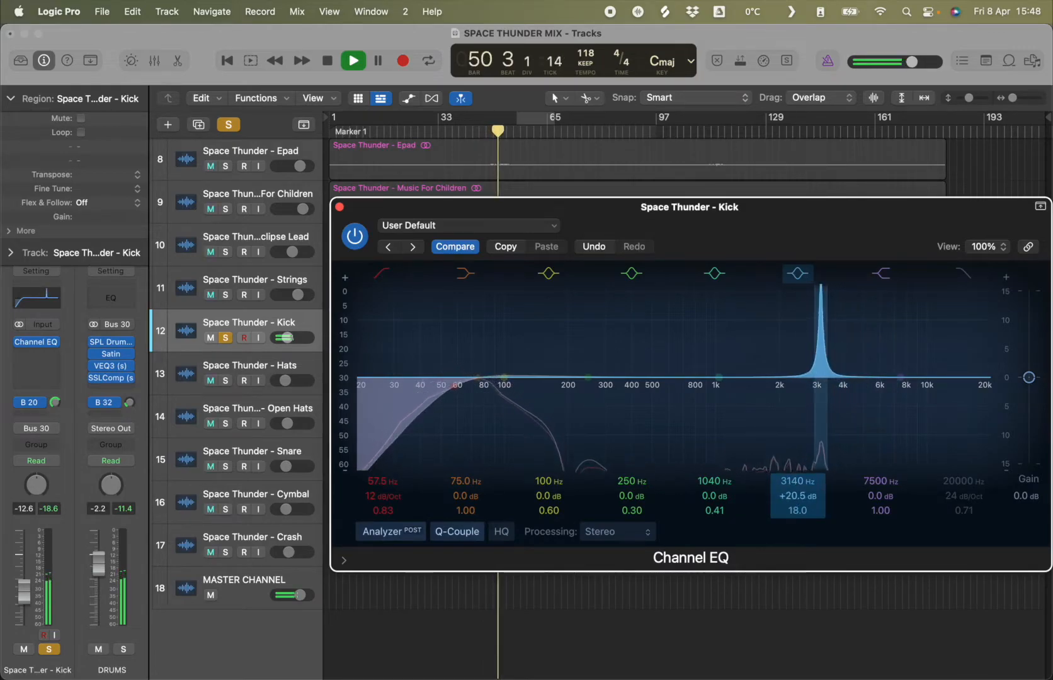
- Sweep the narrow boost through the Kick's spectrum from 254 Hz to 6450 Hz and reset the 7500 Hz shelf to 0.0 dB
drag(820, 285, 676, 292)
drag(794, 481, 795, 507)
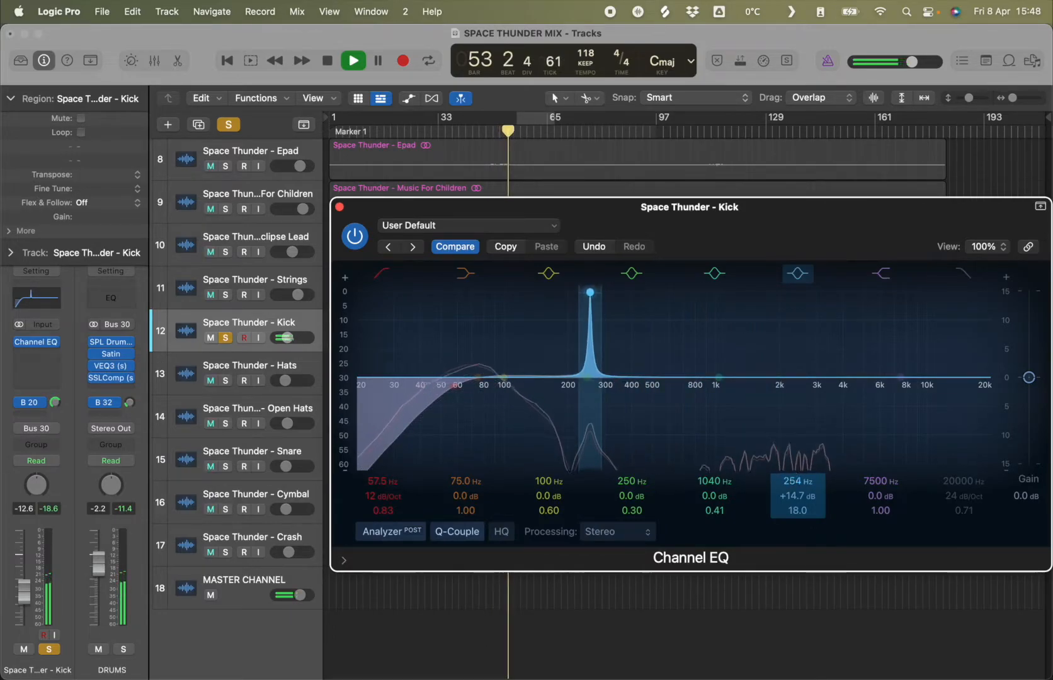
mouse_move(795, 507)
mouse_down()
mouse_move(794, 548)
mouse_move(795, 499)
mouse_up()
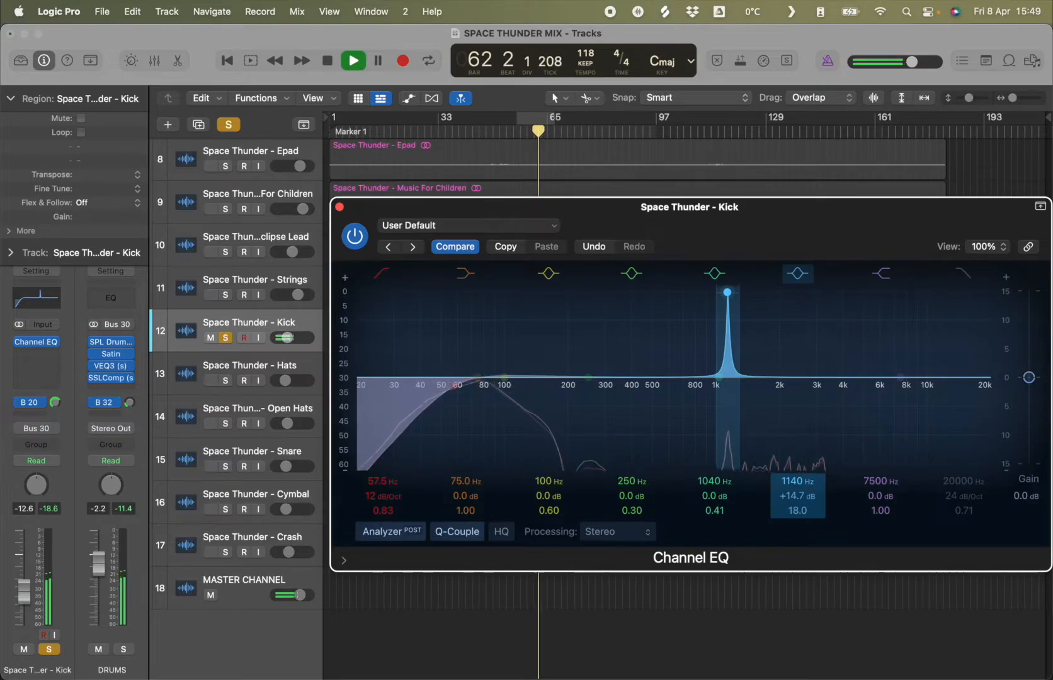
drag(728, 293, 886, 286)
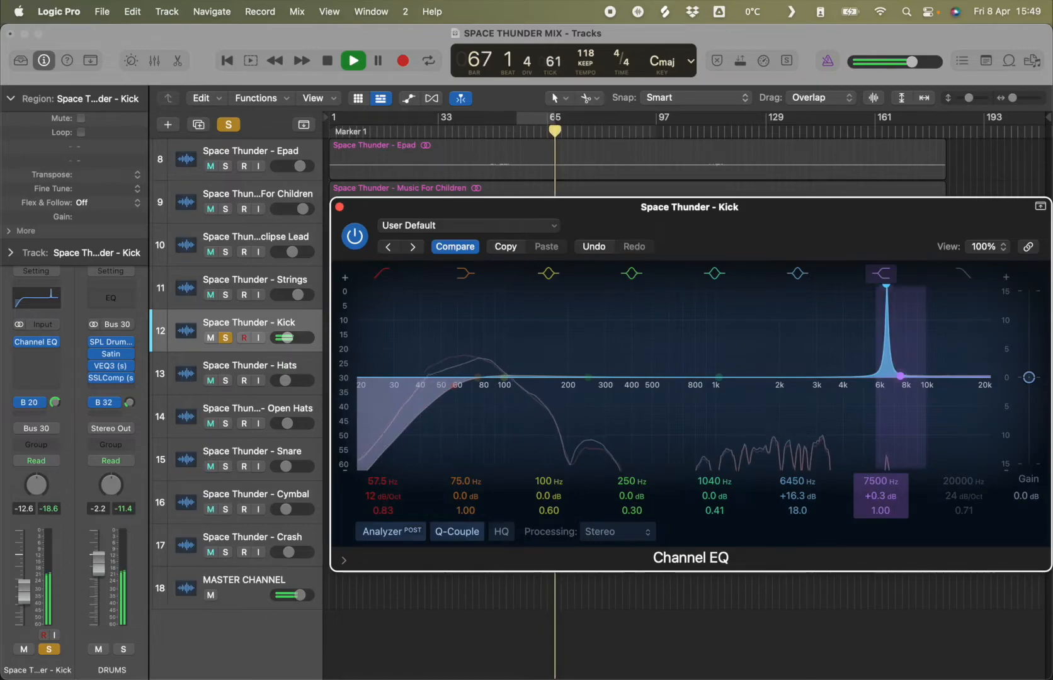
alt+click(850, 498)
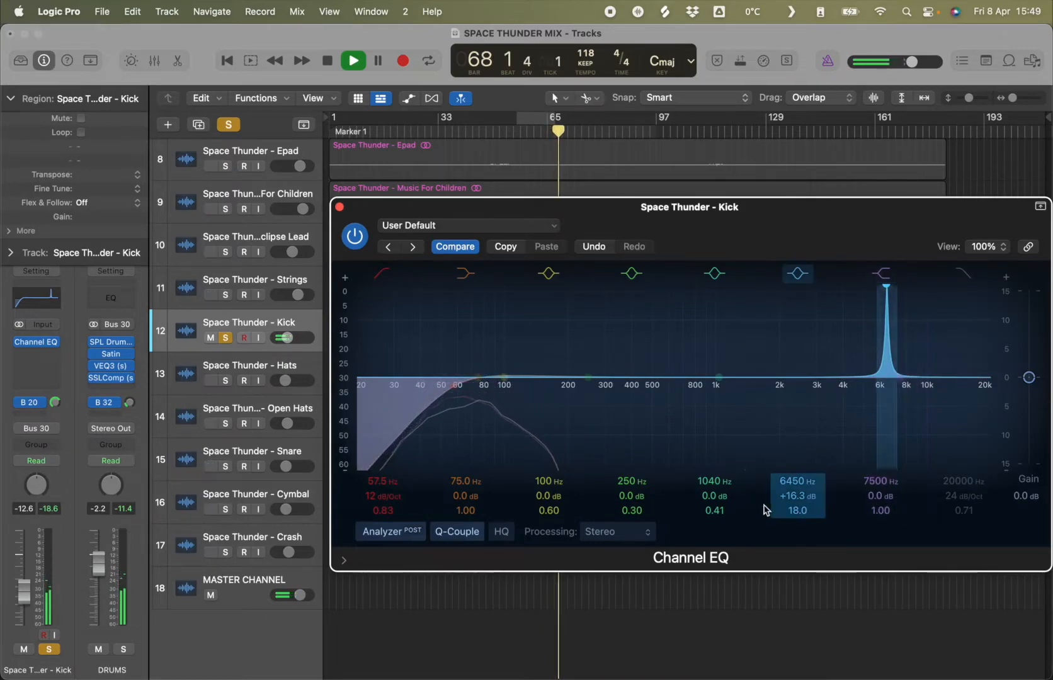
- Turn the Kick's boosted EQ band into a -24.0 dB cut at 1490 Hz with a Q of 3.20
drag(797, 496, 798, 567)
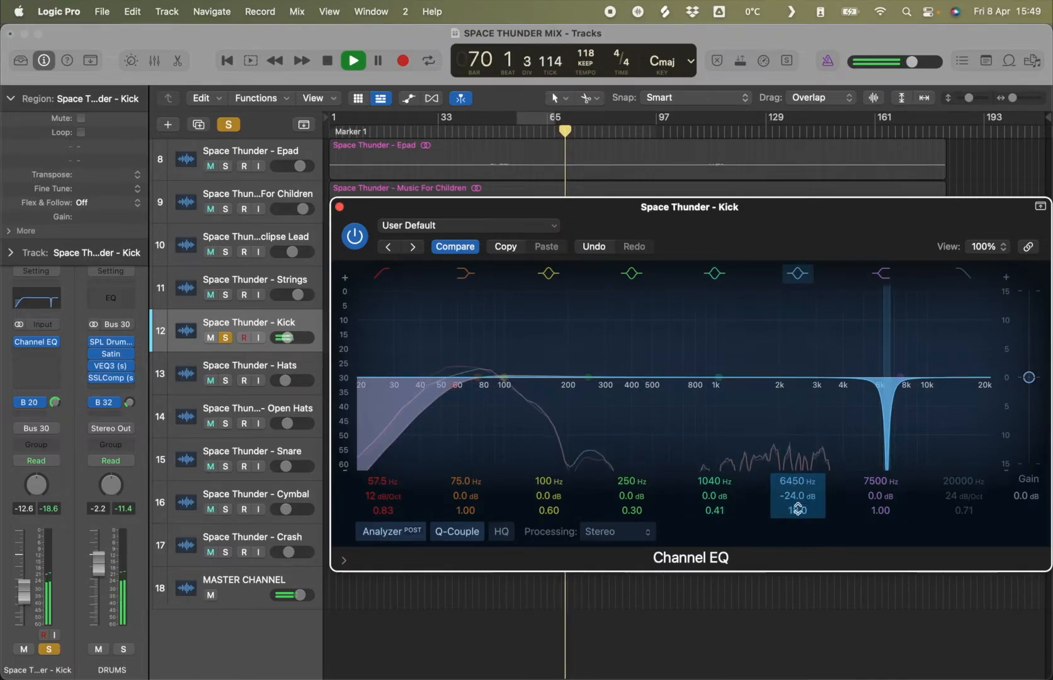
mouse_move(798, 481)
mouse_down()
mouse_move(797, 566)
mouse_move(805, 470)
mouse_up()
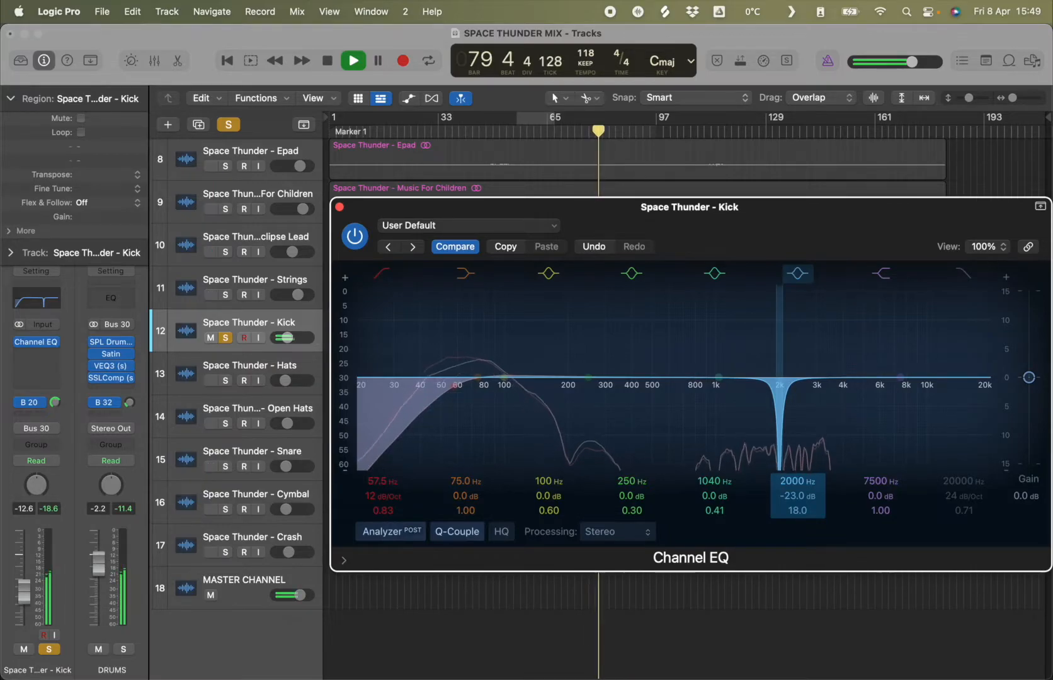
drag(798, 511, 797, 498)
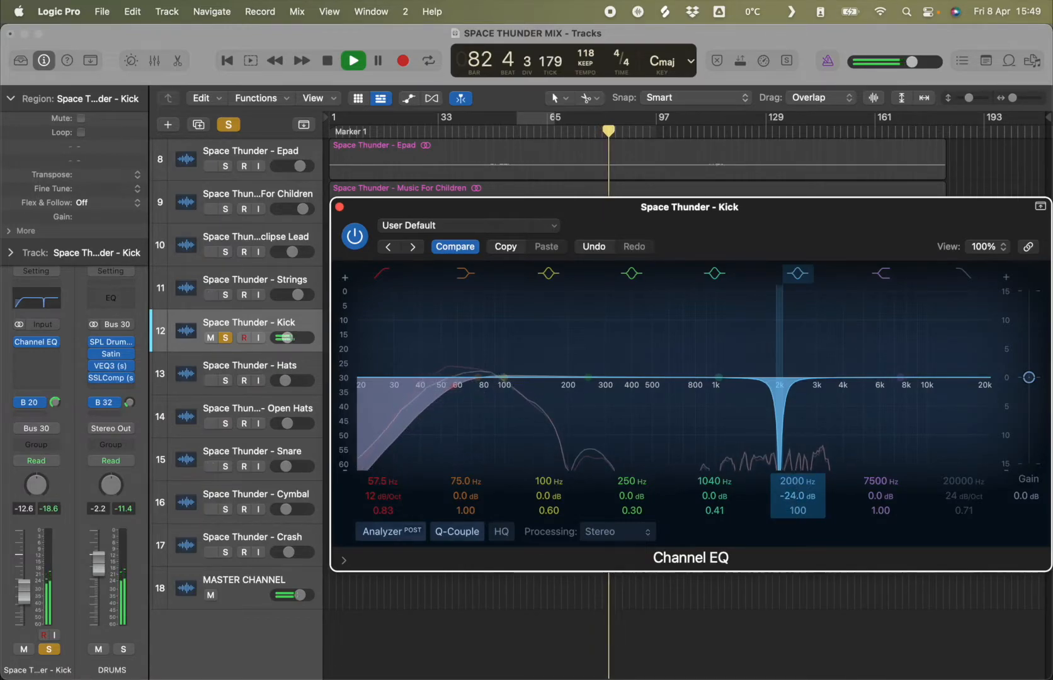
mouse_move(798, 497)
mouse_down()
mouse_move(797, 530)
mouse_move(798, 506)
mouse_up()
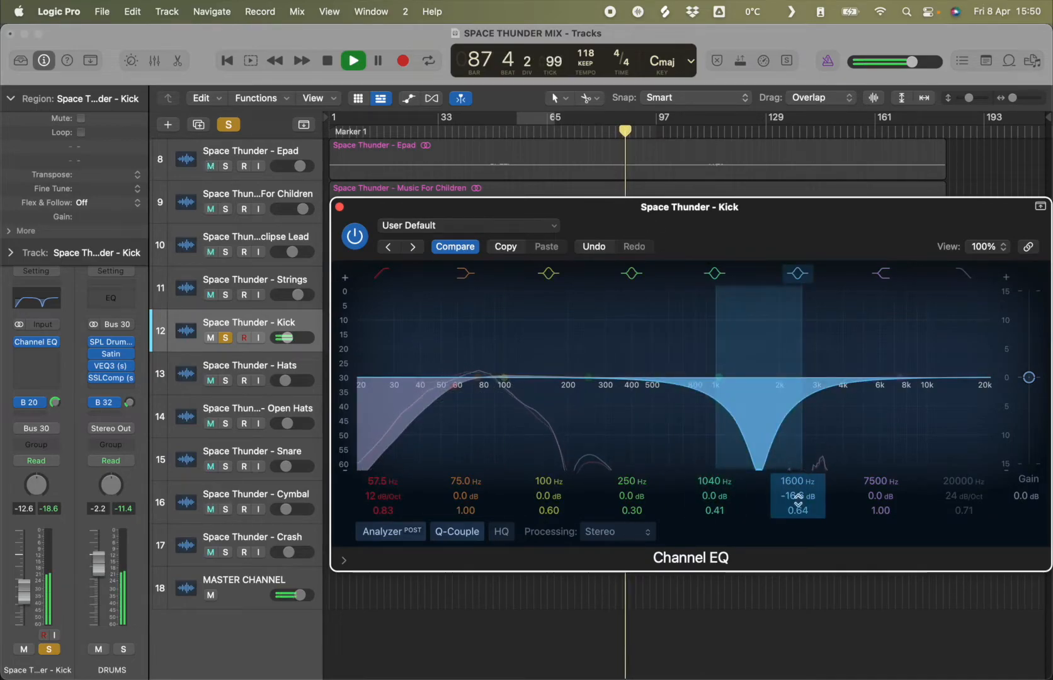
drag(797, 497, 796, 554)
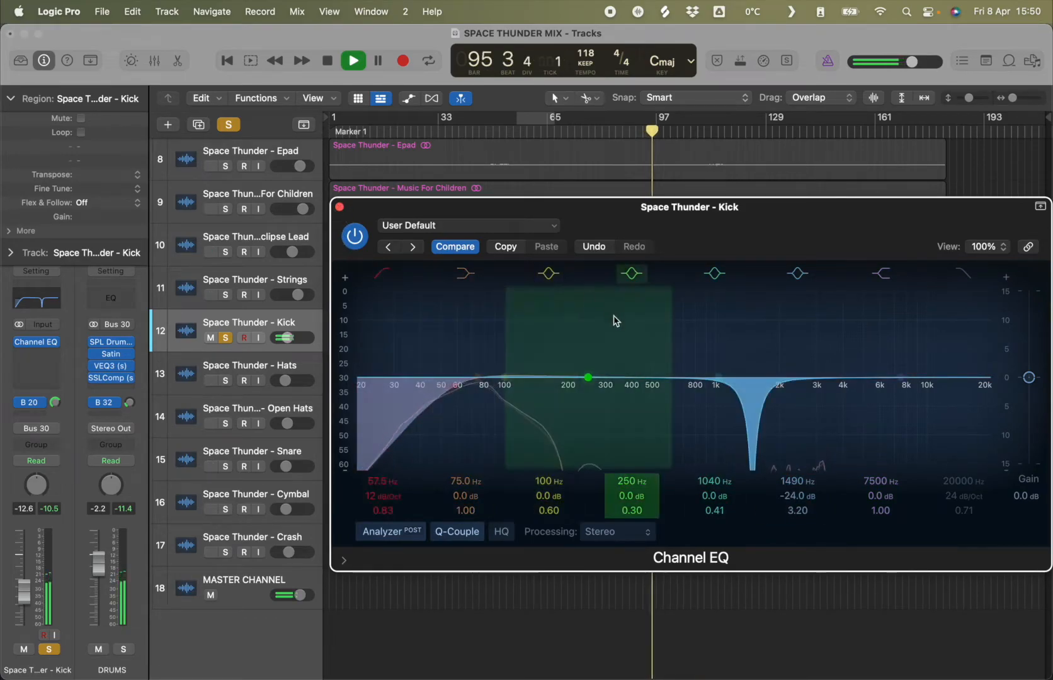
- Compare the Kick with its EQ bypassed, close the EQ, unsolo the track to hear the full mix and stop playback
click(354, 236)
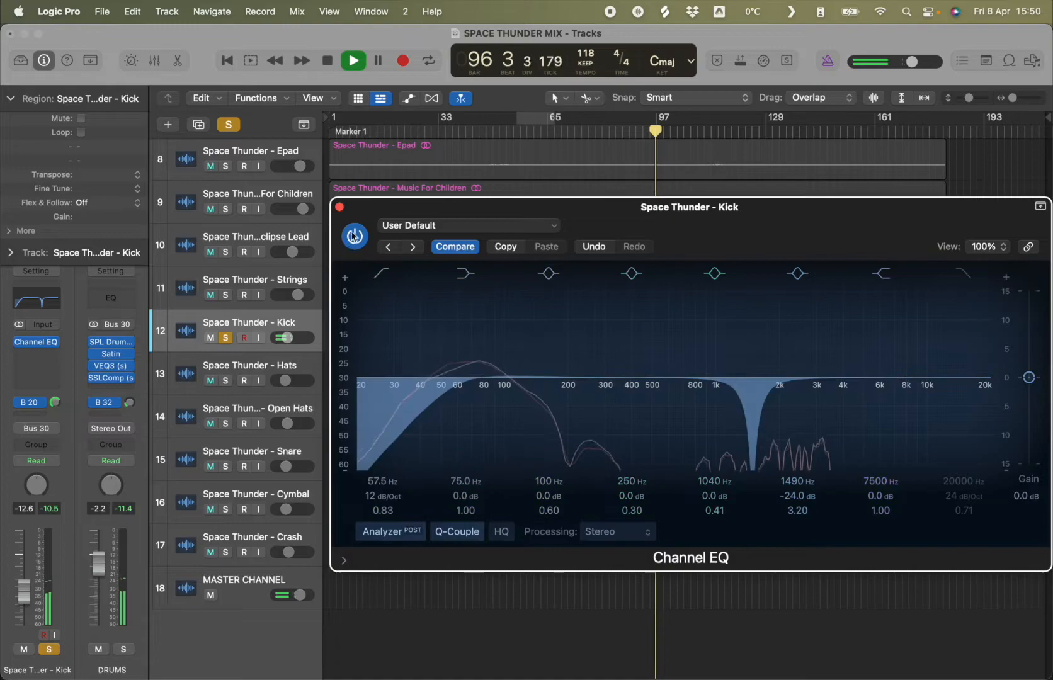
click(338, 206)
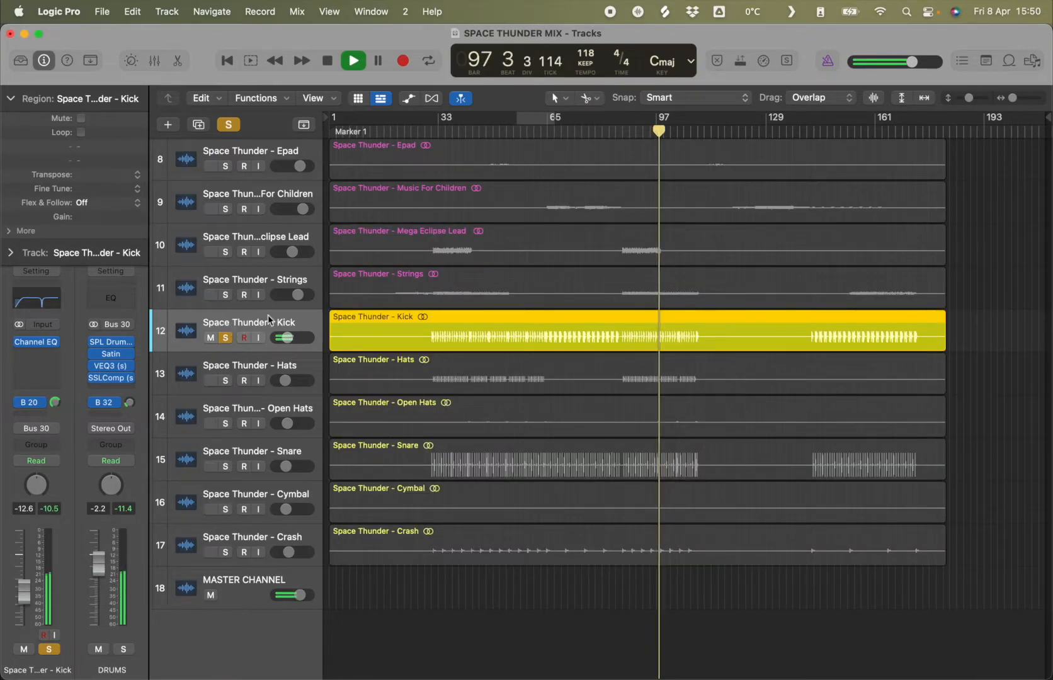
click(228, 339)
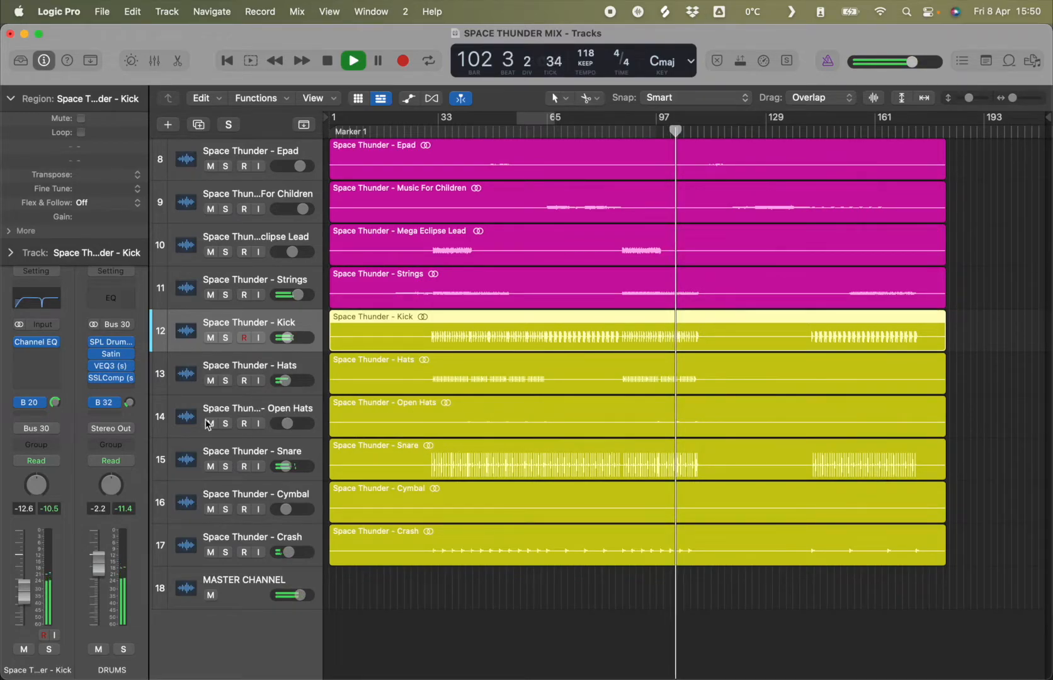
key(space)
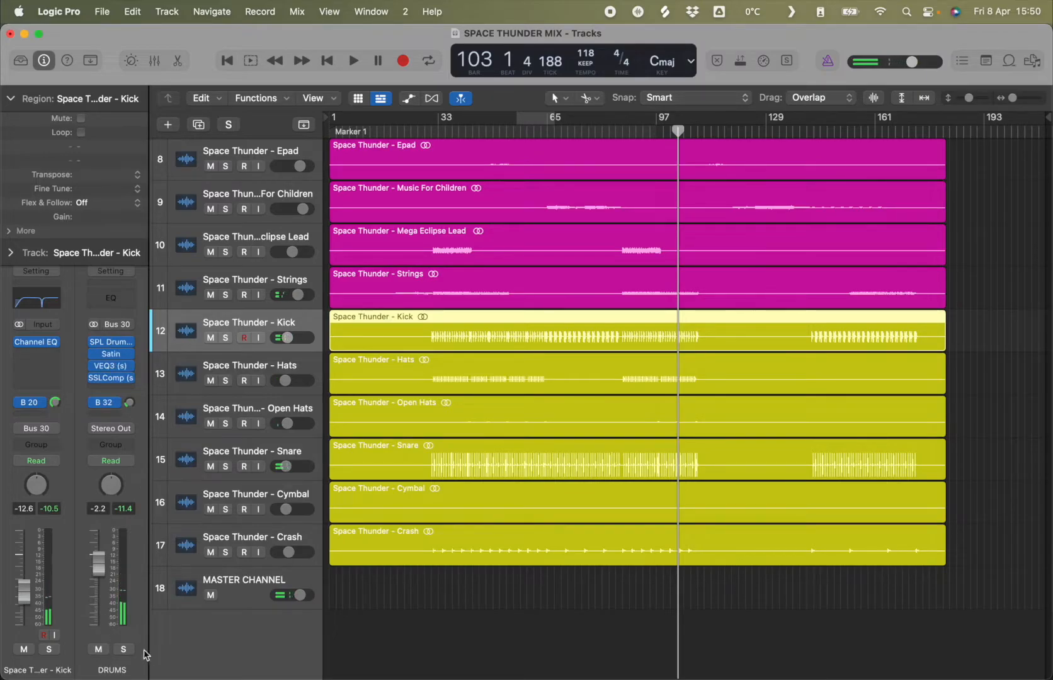
- Inspect the channel strips of the second BASS track and the Kick, Hats, Open Hats and Snare tracks
scroll(271, 243, up, 10)
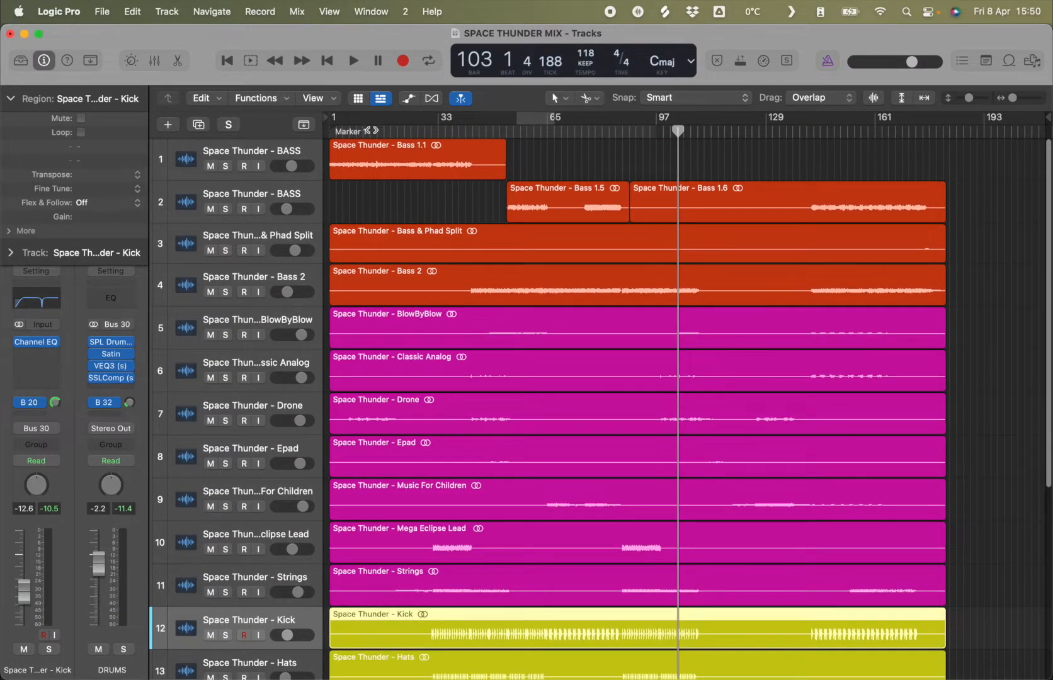
click(254, 197)
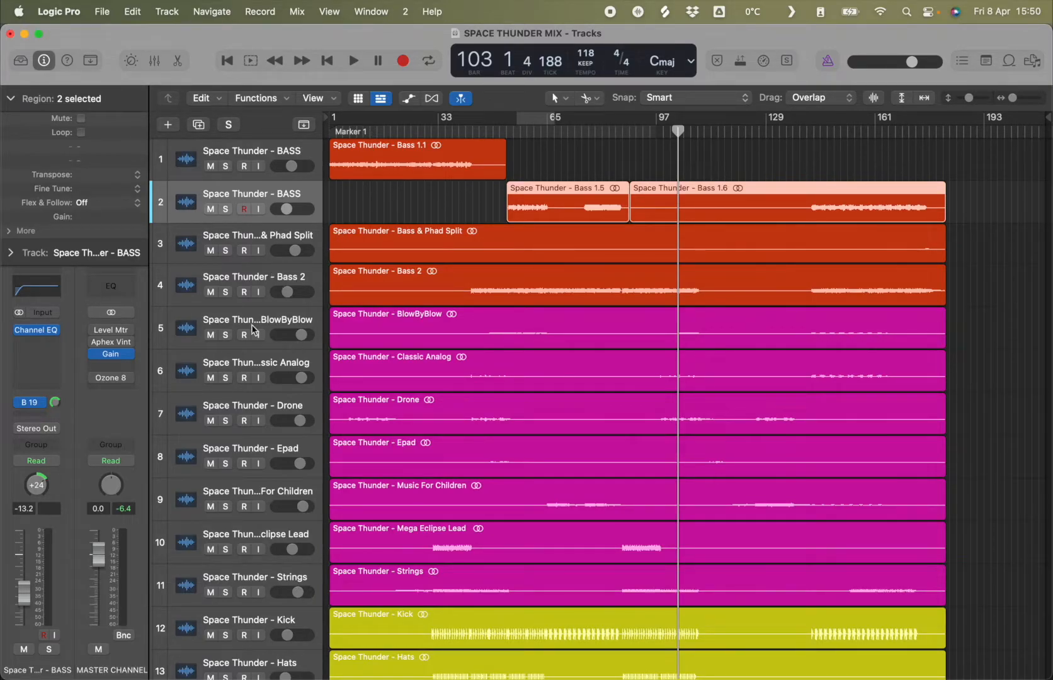
scroll(385, 378, down, 5)
click(267, 350)
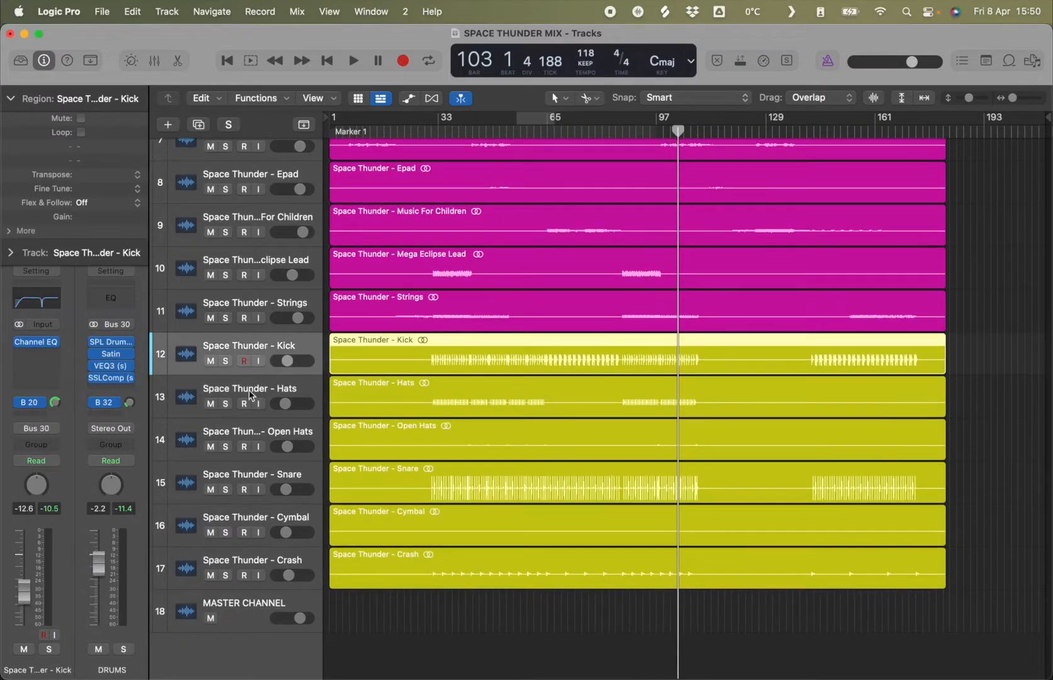
click(251, 392)
click(254, 431)
click(254, 485)
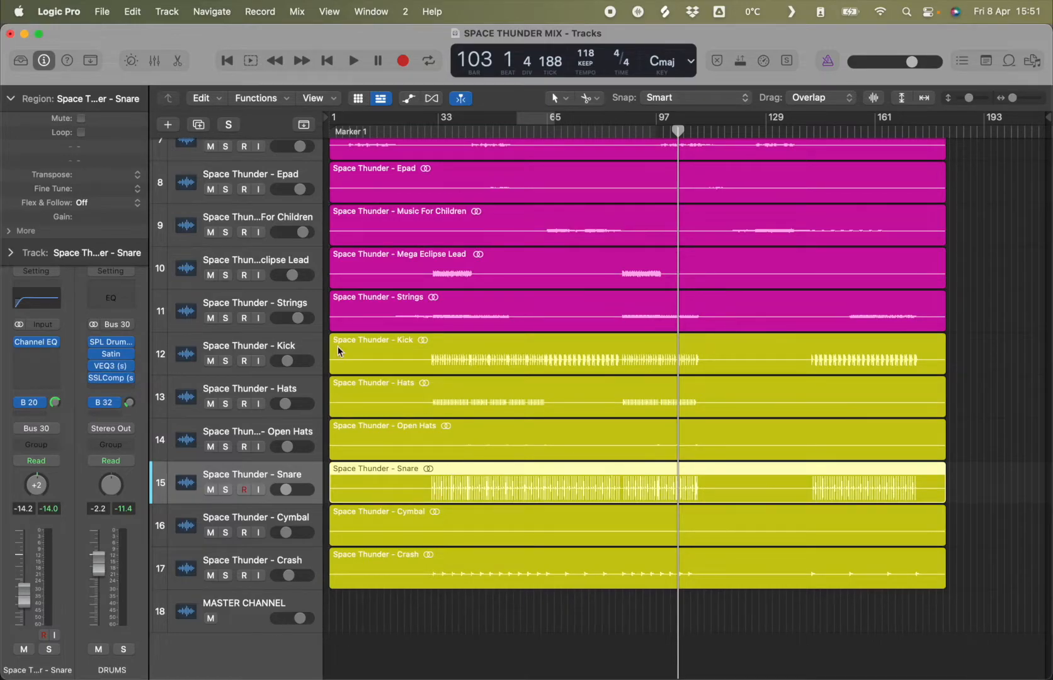
- Play the mix from about bar 60, stop playback and return the playhead to bar 1
drag(677, 131, 503, 131)
key(space)
click(531, 131)
scroll(517, 277, up, 6)
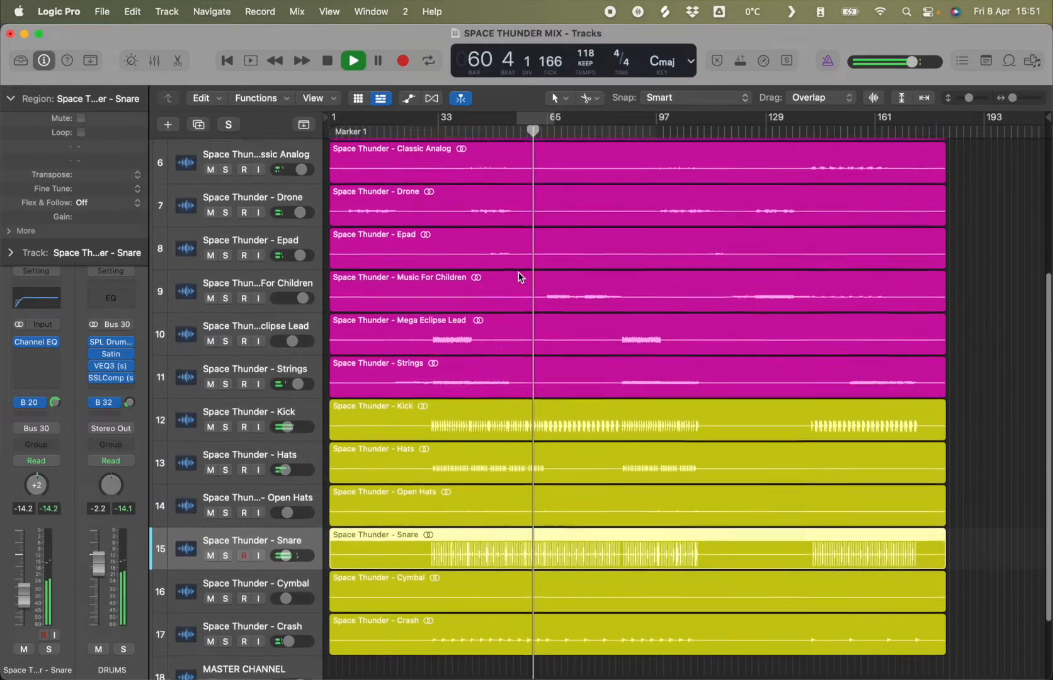
key(space)
key(space)
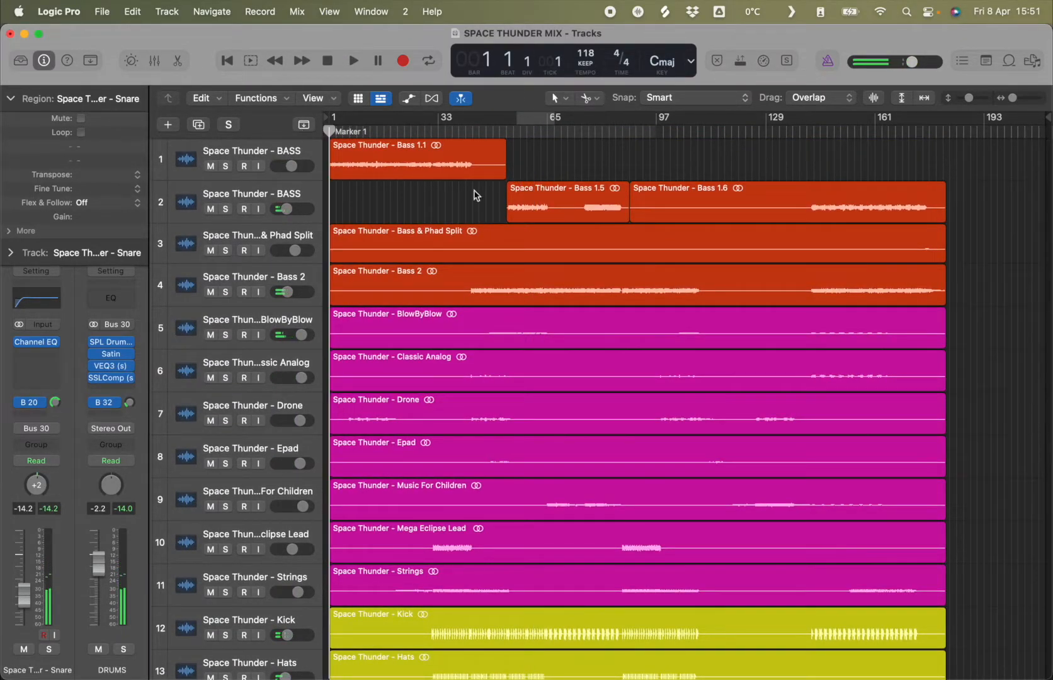
- Move the playhead to bar 46 and examine the levels, plug-ins and sends of the group and effects buses in the mixer
click(160, 62)
click(159, 62)
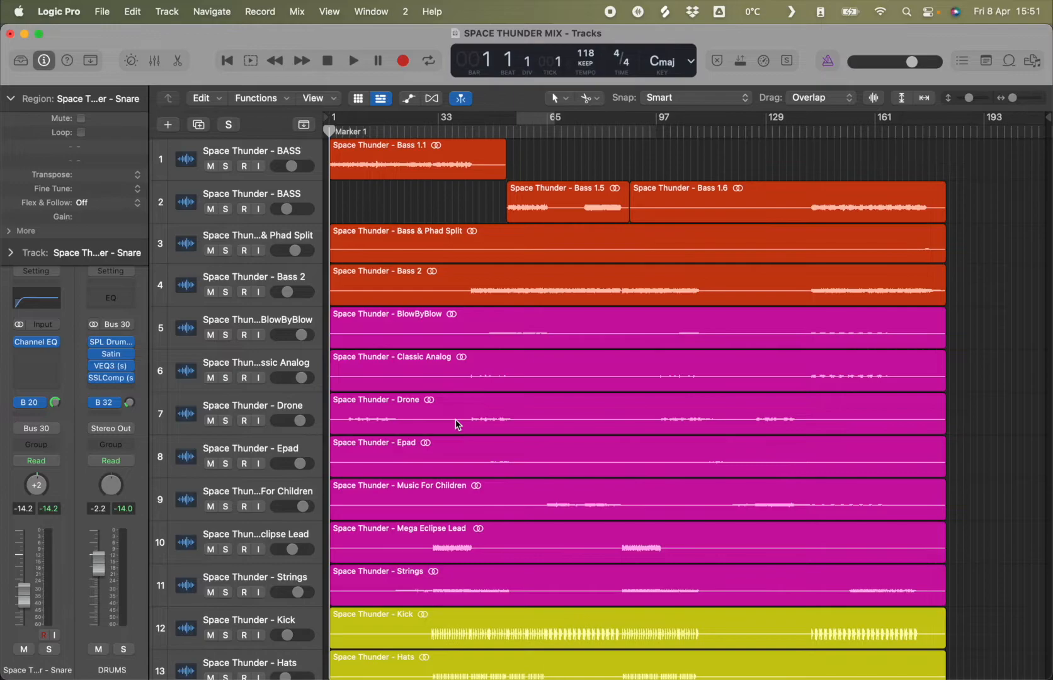
click(473, 131)
drag(626, 169, 483, 134)
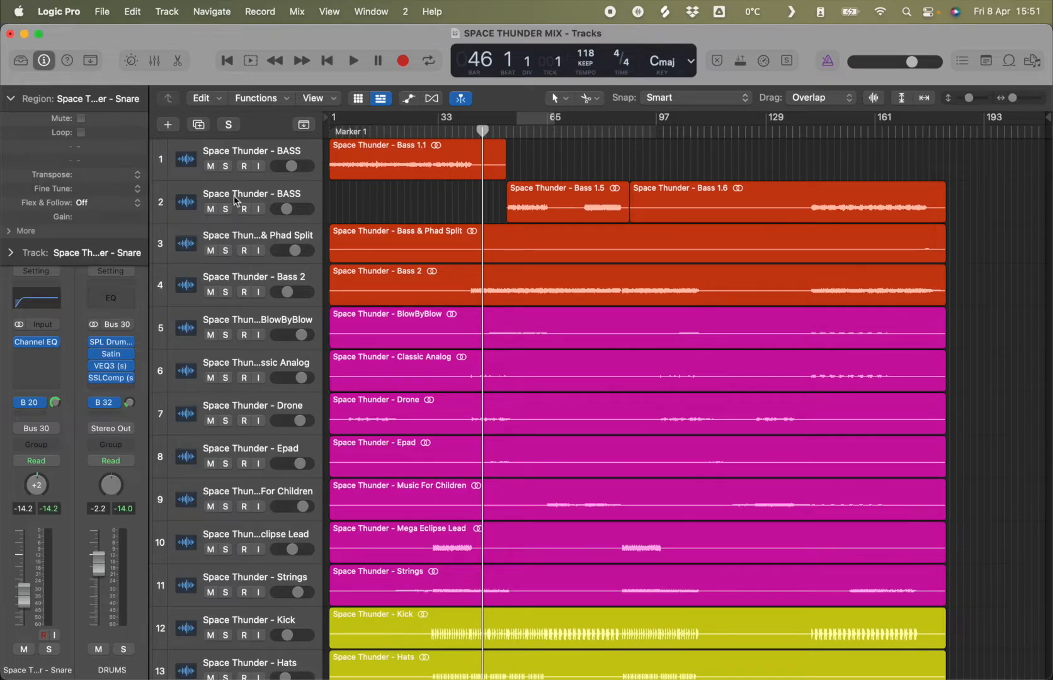
click(154, 61)
scroll(1003, 547, left, 5)
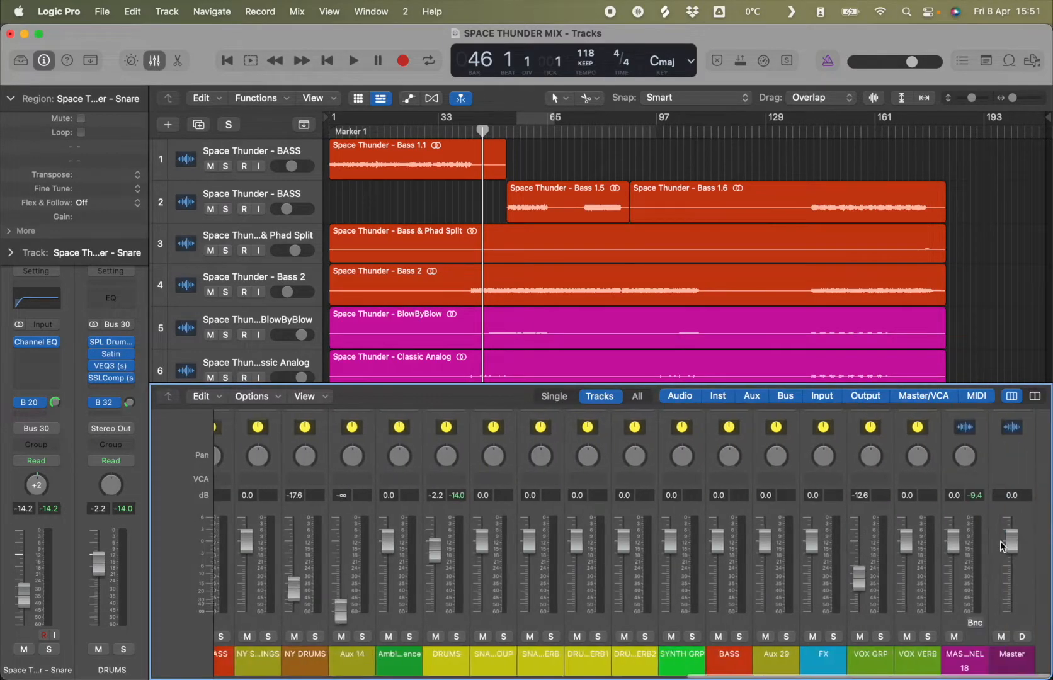
scroll(995, 504, up, 8)
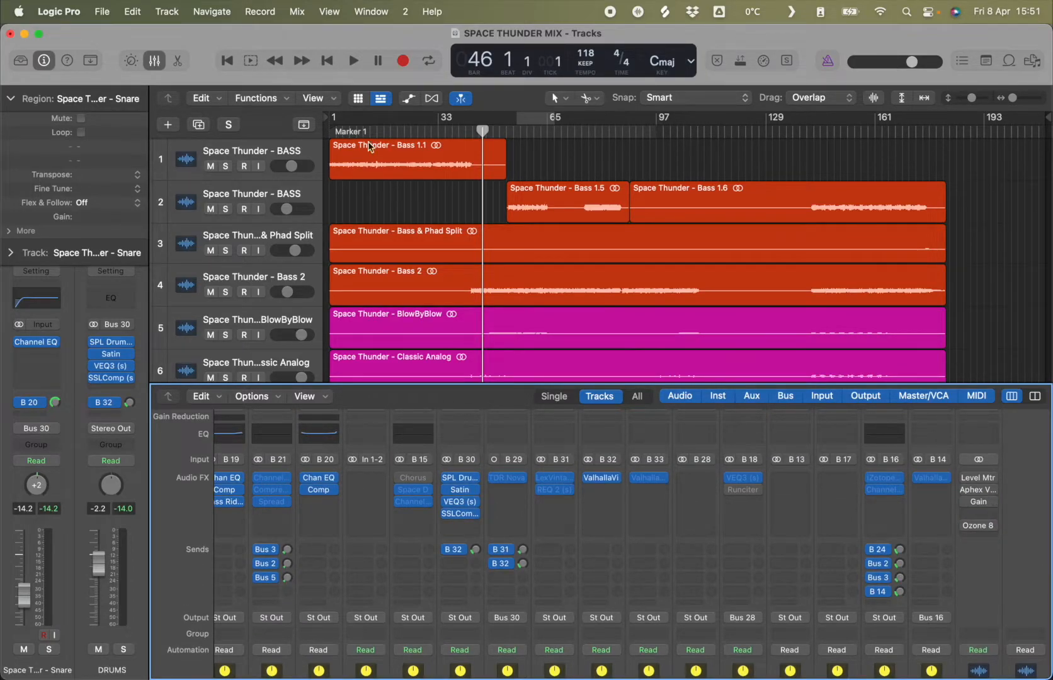
- Close the mixer, play the mix from about bar 58 and select the Bass 2 track
click(154, 61)
mouse_move(516, 129)
mouse_down()
mouse_move(551, 130)
mouse_move(522, 130)
mouse_up()
key(space)
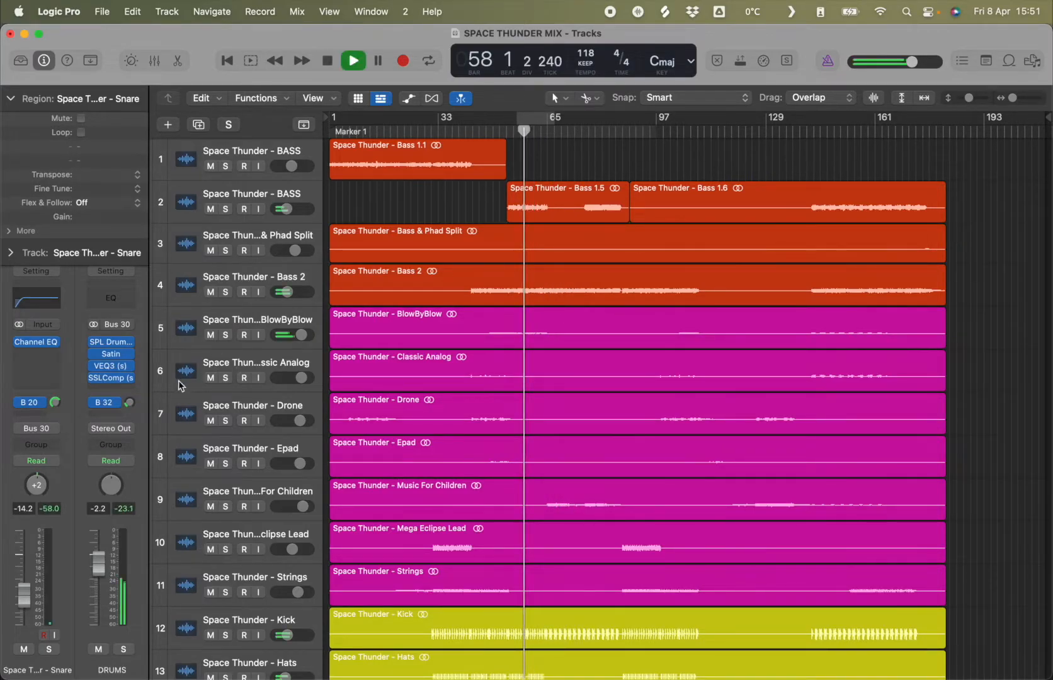
click(243, 277)
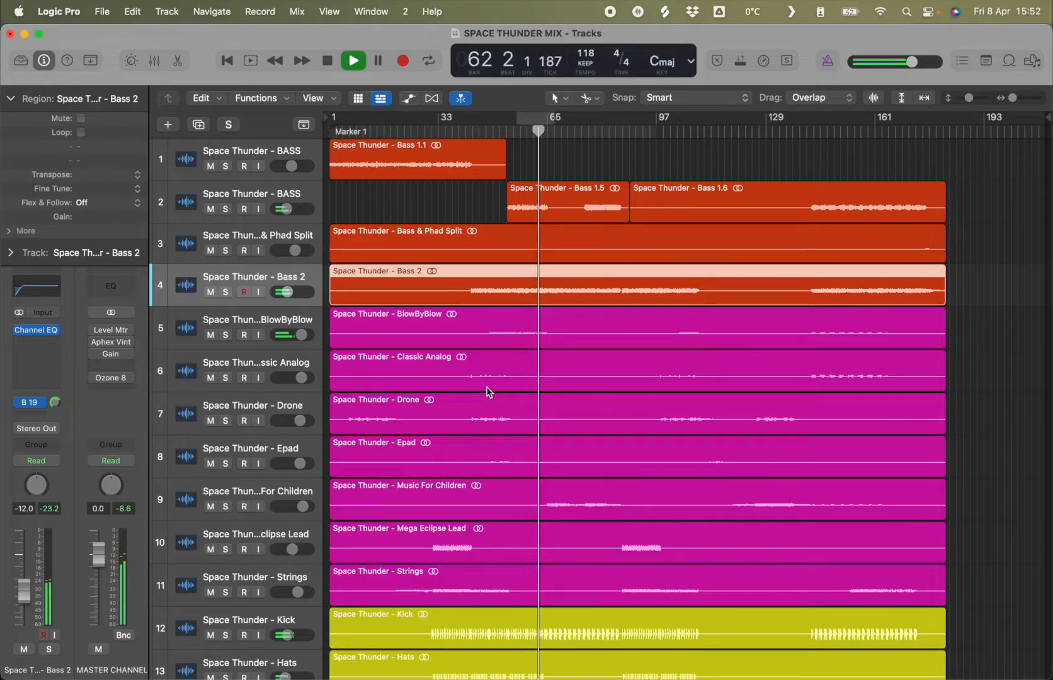
- Inspect the BlowByBlow and Music For Children channel strips during playback, stop the mix and return the playhead to bar 1
scroll(341, 241, down, 3)
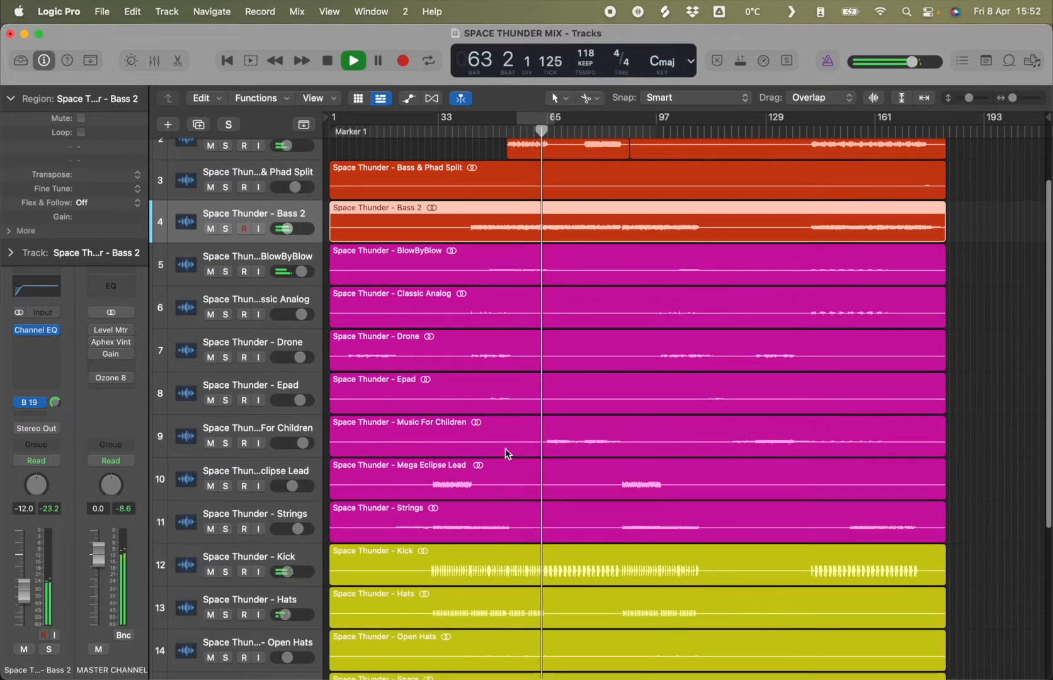
key(Down)
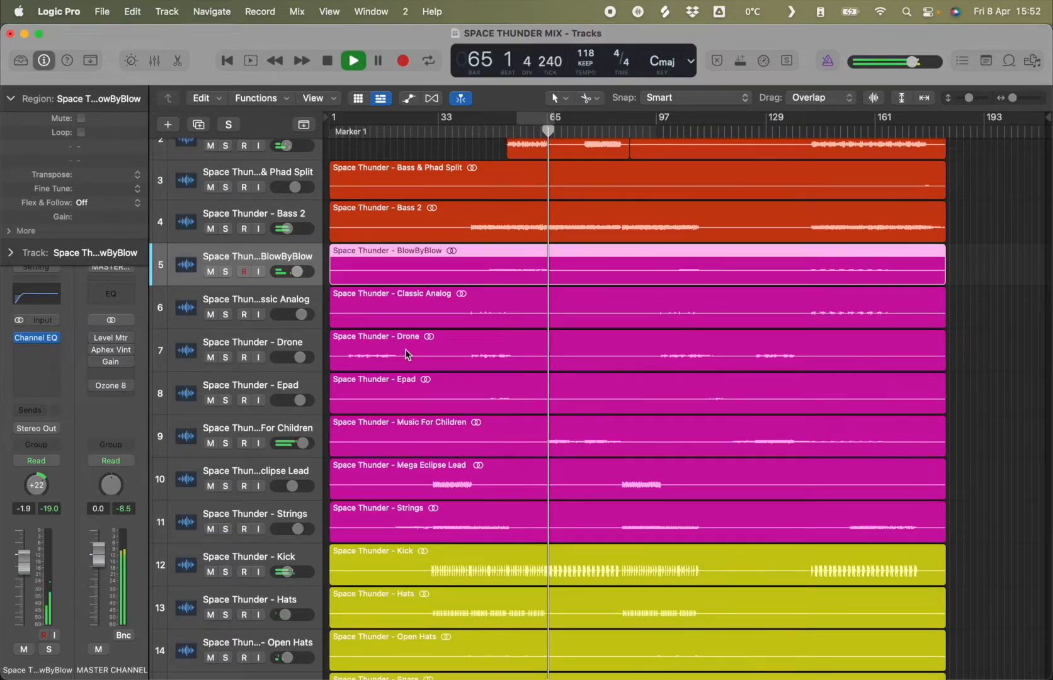
click(509, 428)
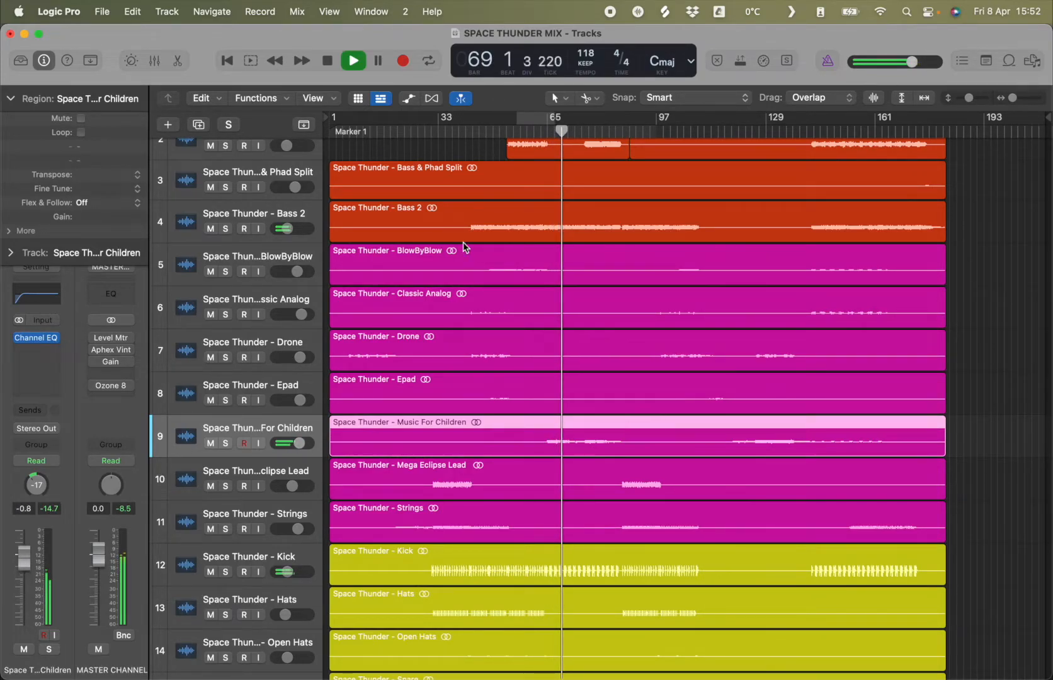
key(space)
click(340, 130)
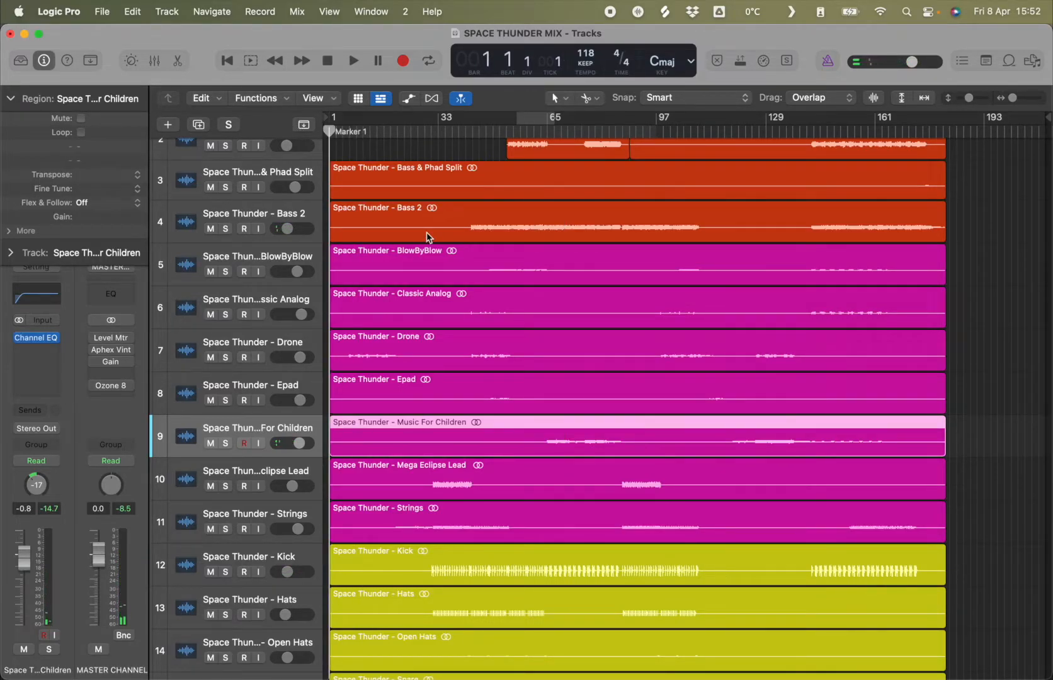
scroll(510, 390, down, 5)
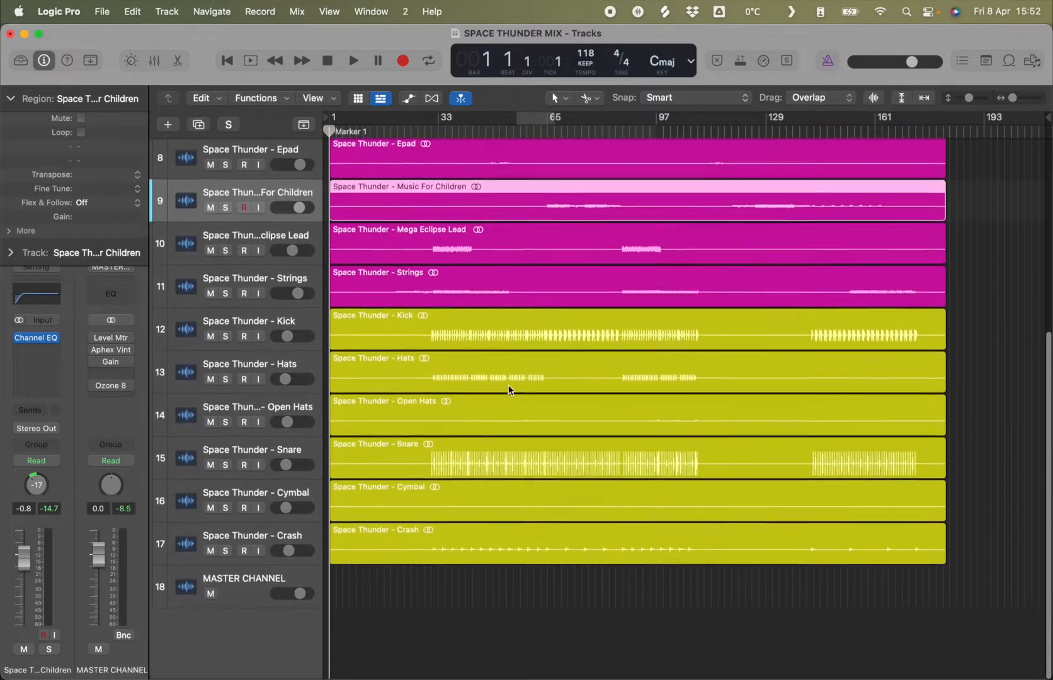
scroll(510, 390, up, 6)
scroll(510, 390, down, 3)
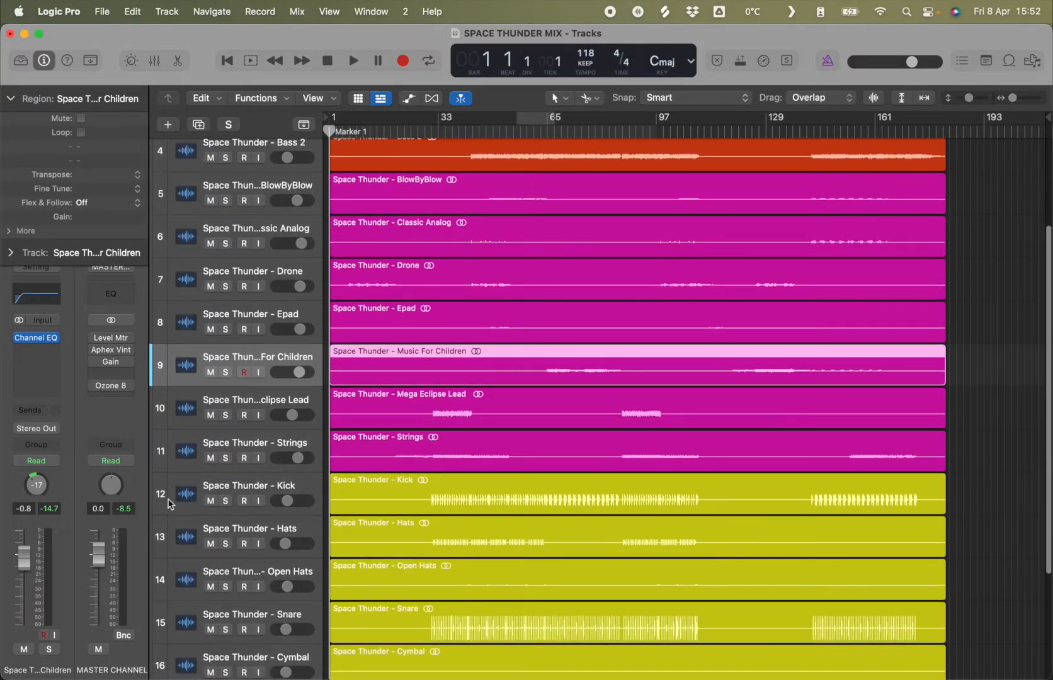
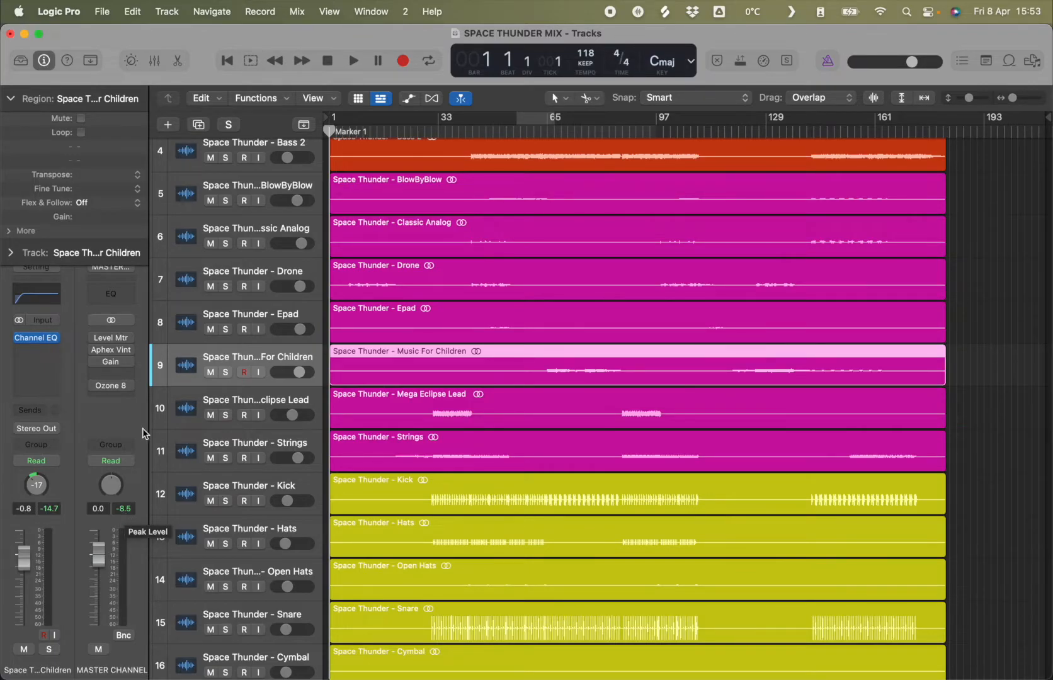
scroll(479, 404, up, 5)
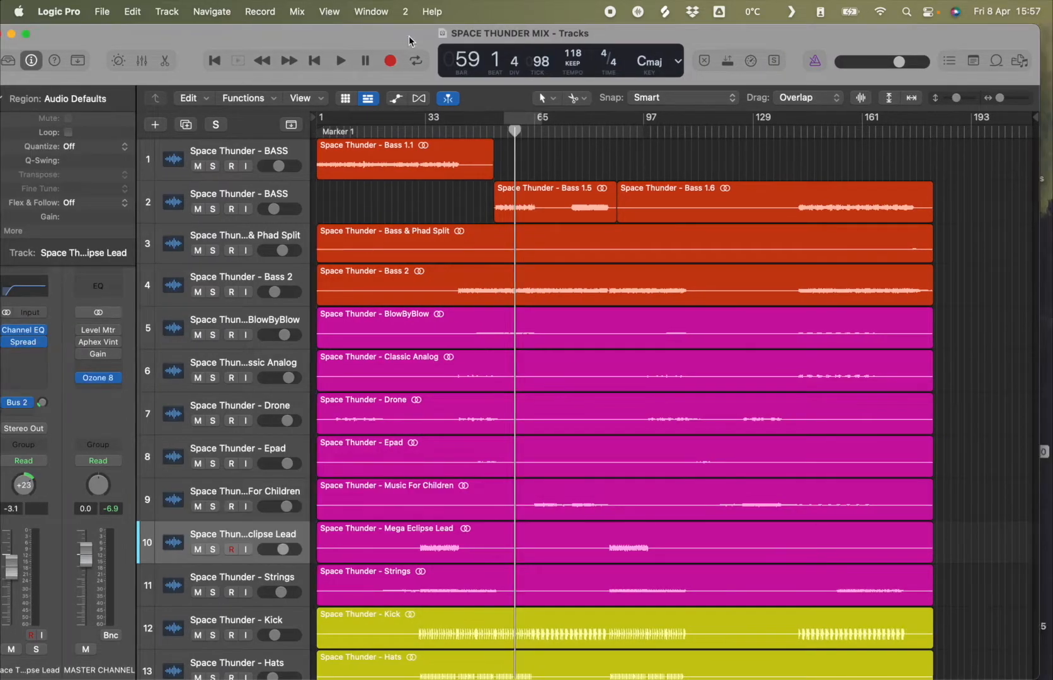
- Bring the project window's cut-off edge back into view and look through the tracks from BASS to MASTER CHANNEL
drag(406, 41, 443, 41)
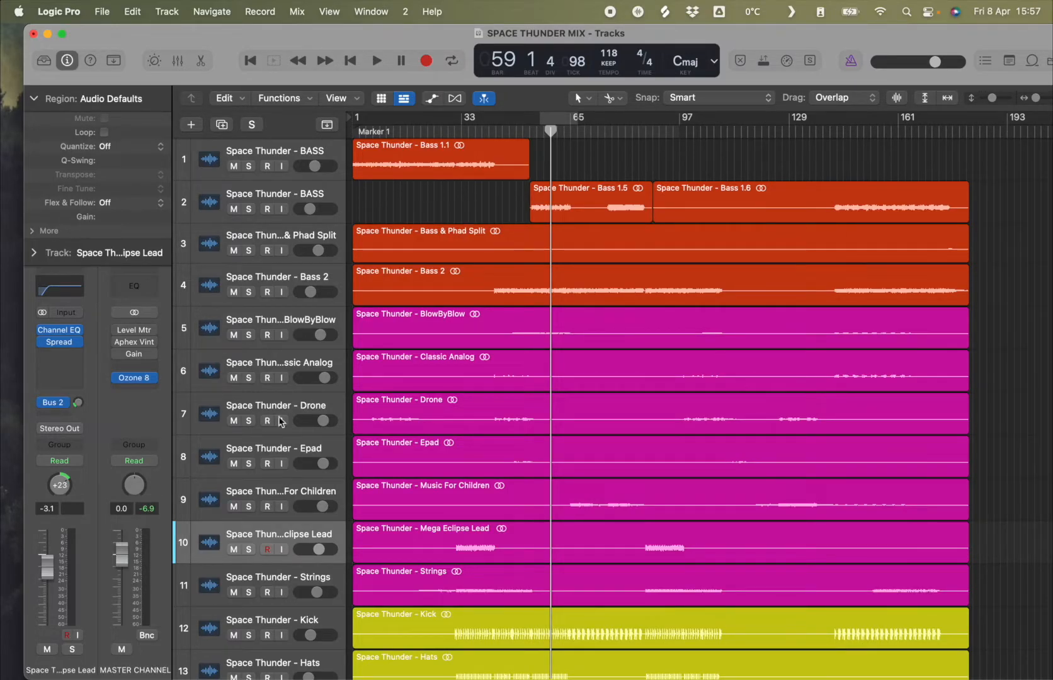
scroll(278, 333, down, 3)
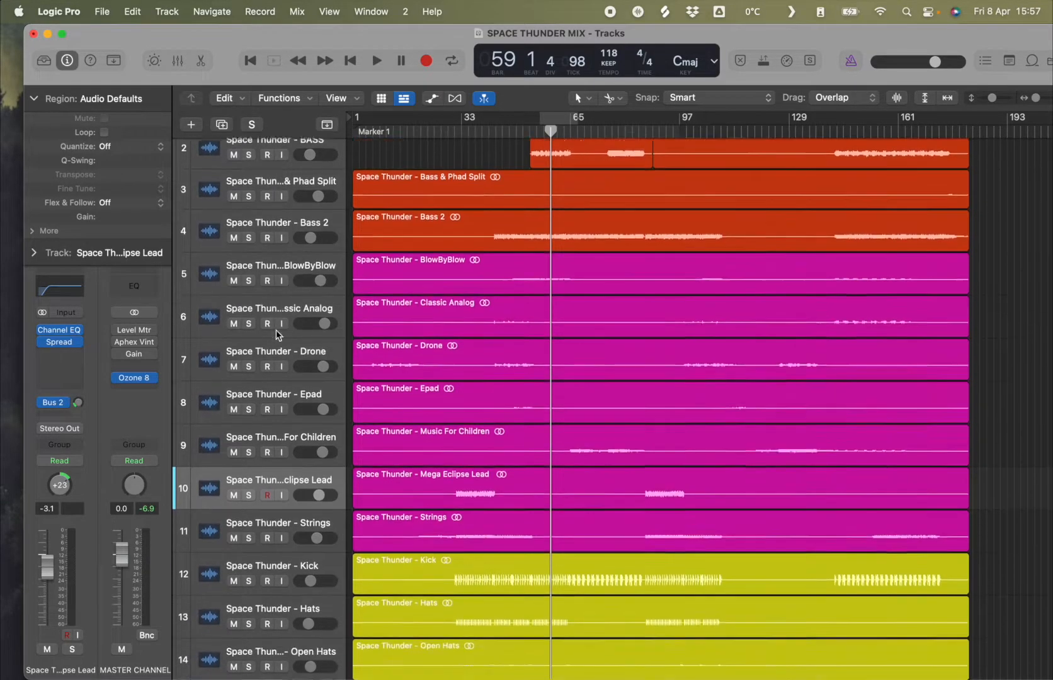
scroll(277, 334, up, 3)
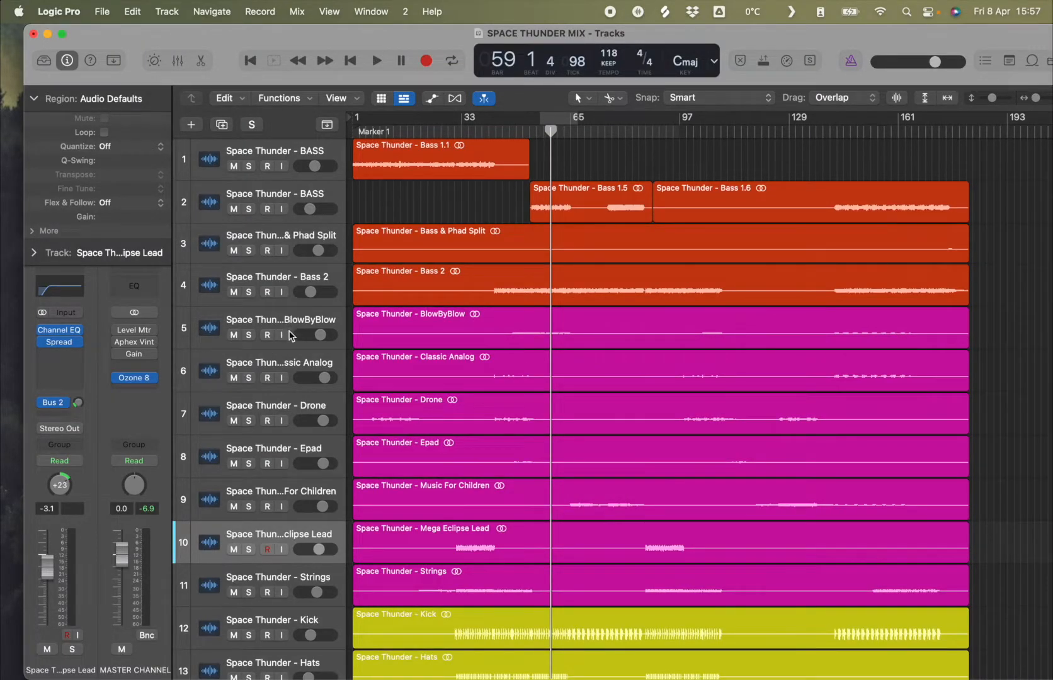
scroll(288, 333, down, 2)
scroll(288, 334, down, 1)
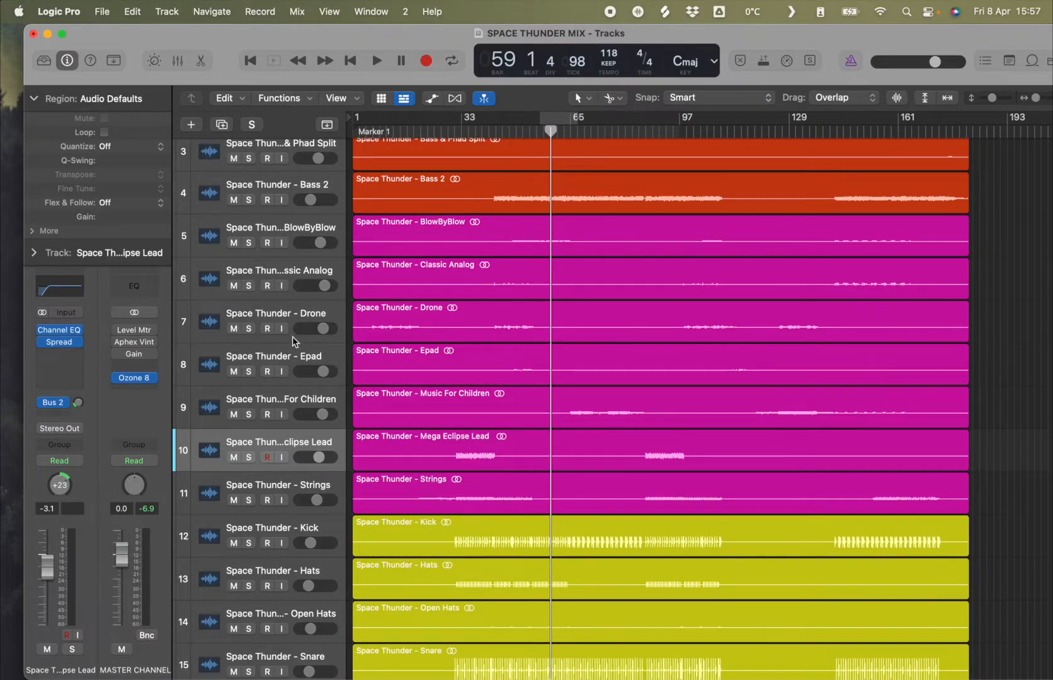
scroll(264, 348, down, 4)
scroll(293, 342, up, 6)
scroll(293, 347, down, 3)
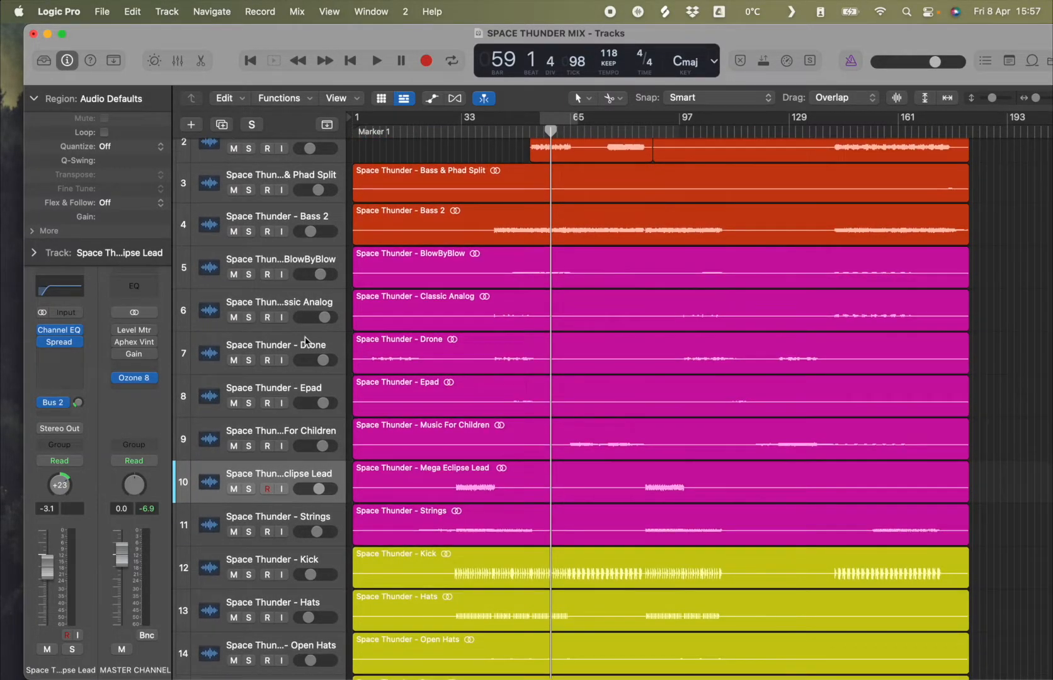
scroll(287, 372, down, 5)
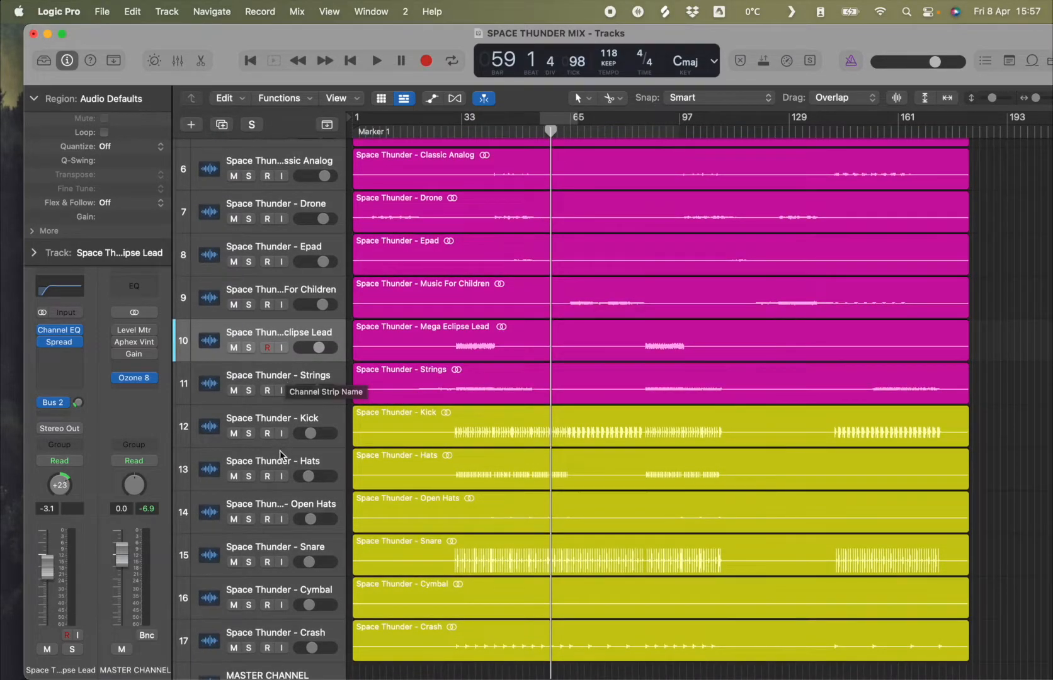
scroll(286, 384, down, 1)
scroll(288, 431, down, 1)
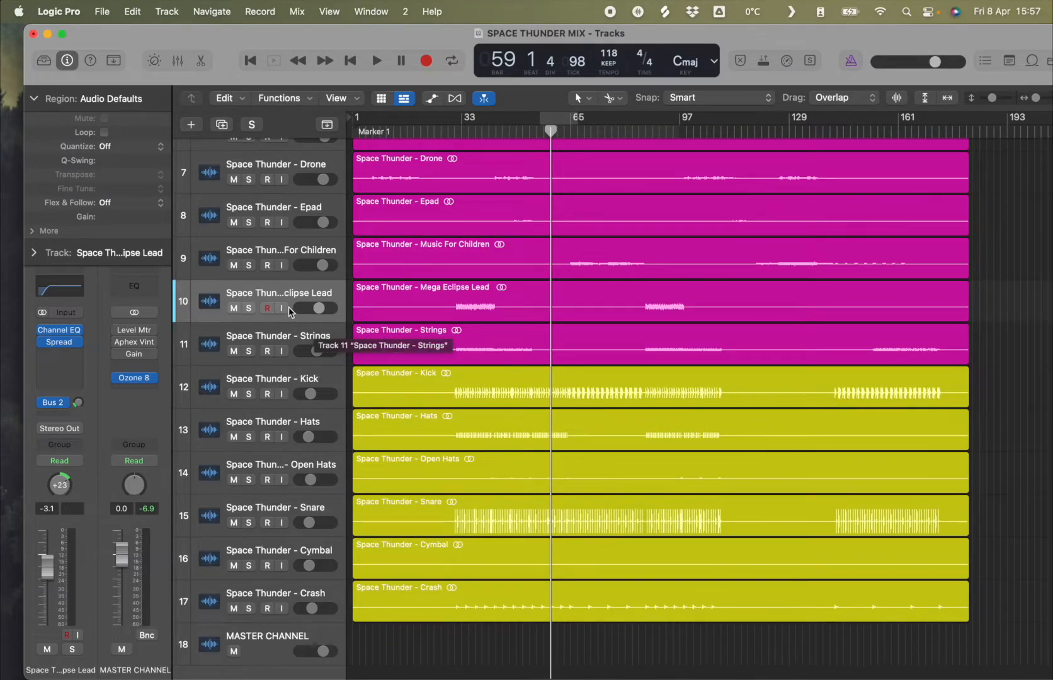
scroll(290, 313, up, 5)
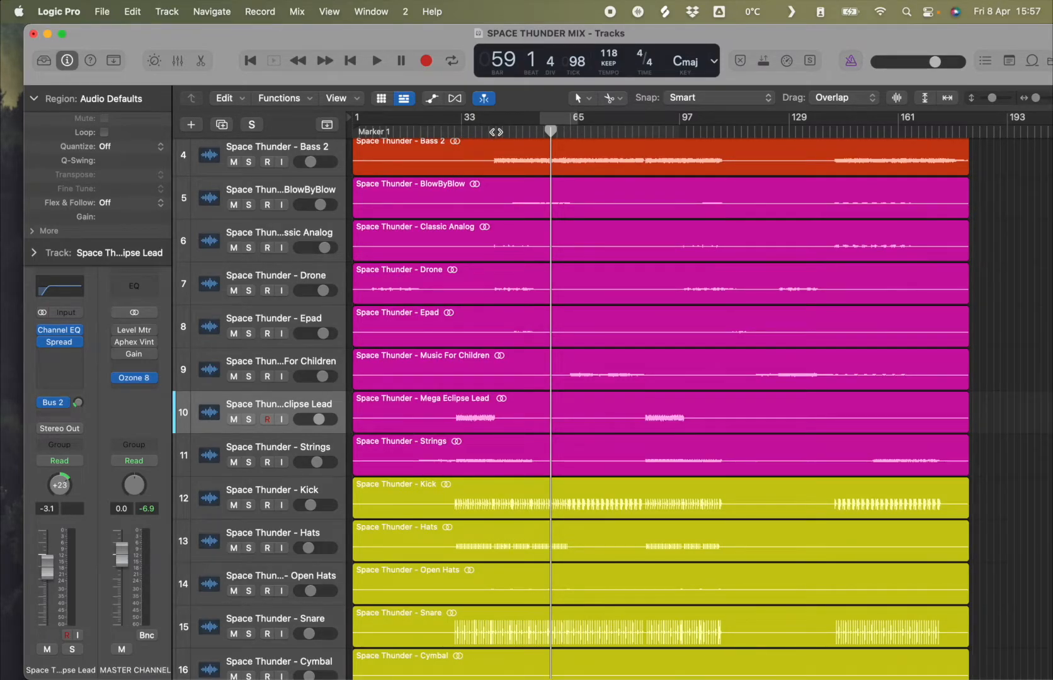
- Play the mix from bar 1 and add a Bus 2 (RMED) send at about -25.8 dB to the BlowByBlow track
key(Return)
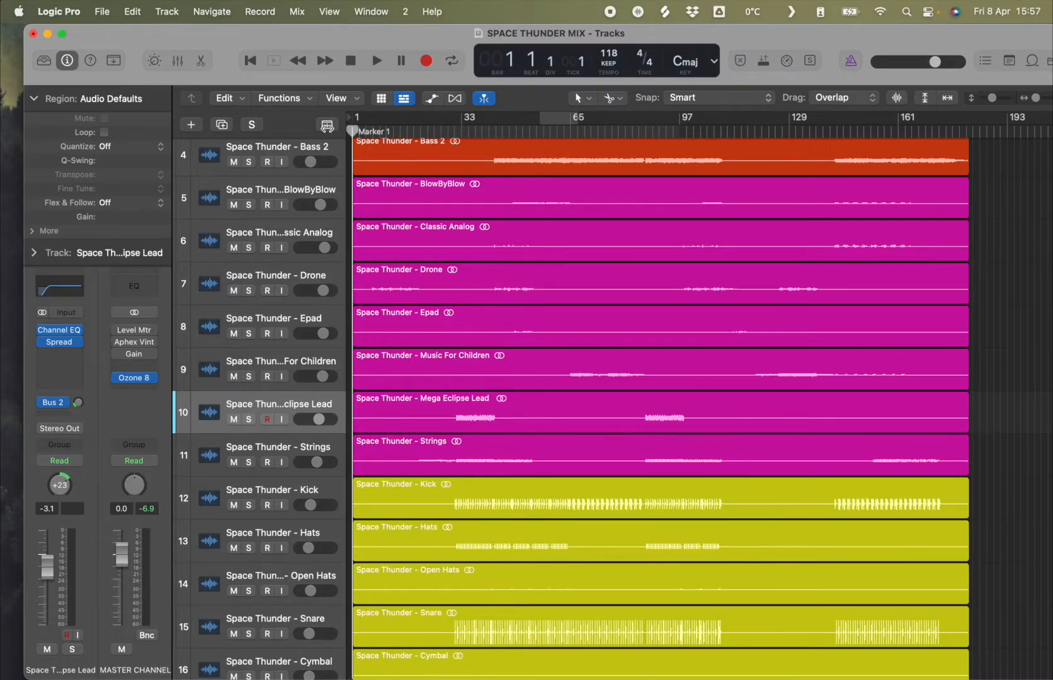
key(space)
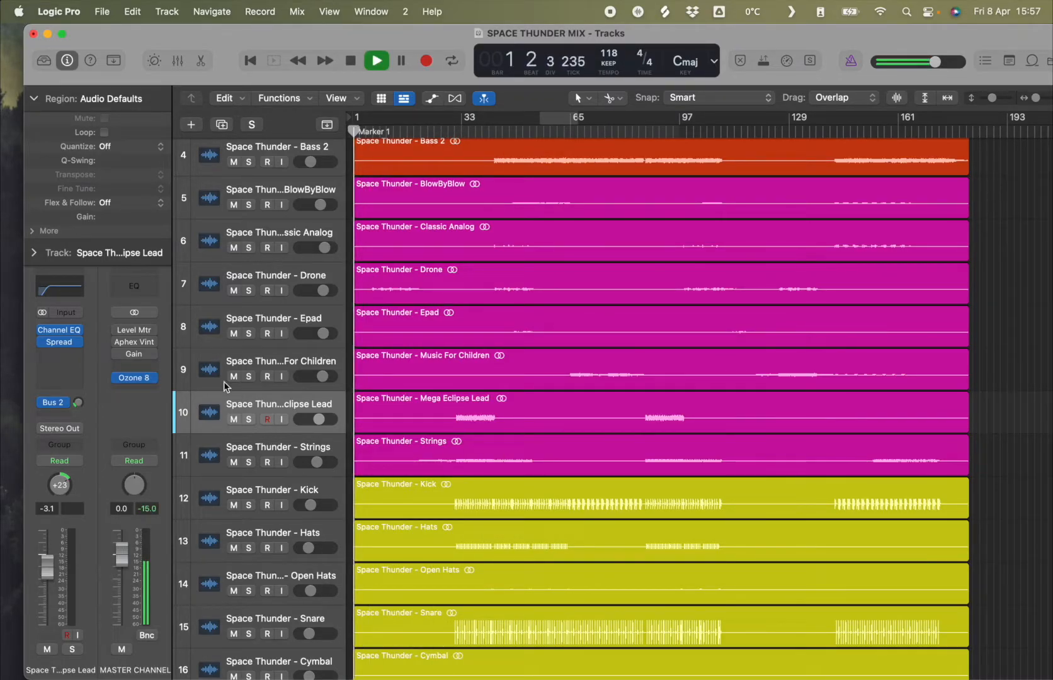
scroll(280, 328, up, 5)
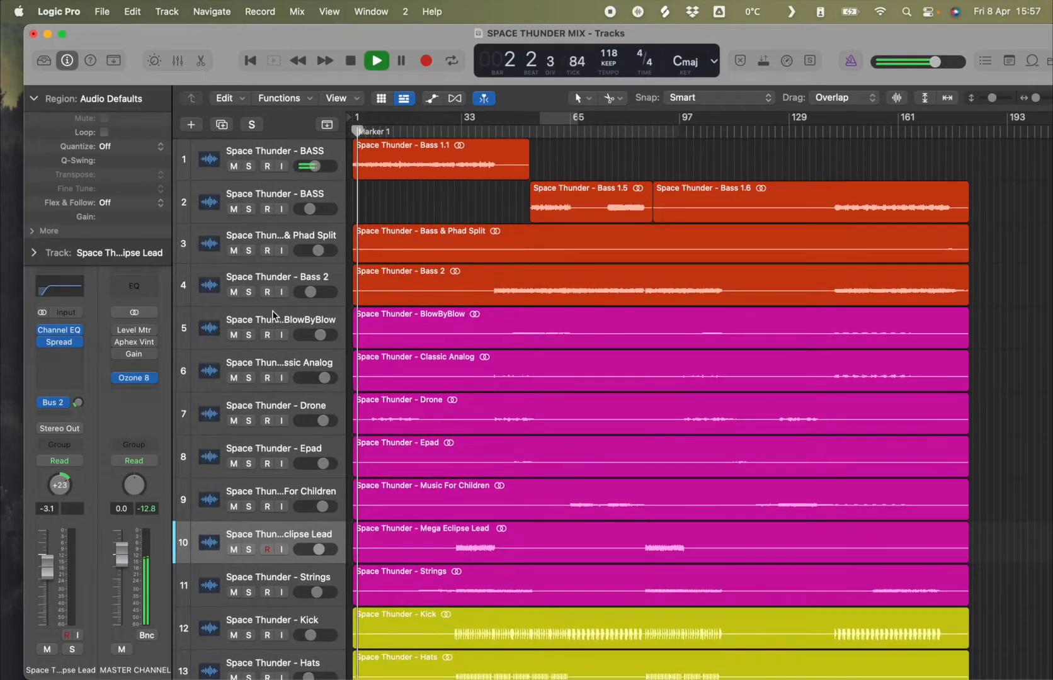
scroll(273, 317, down, 3)
click(265, 243)
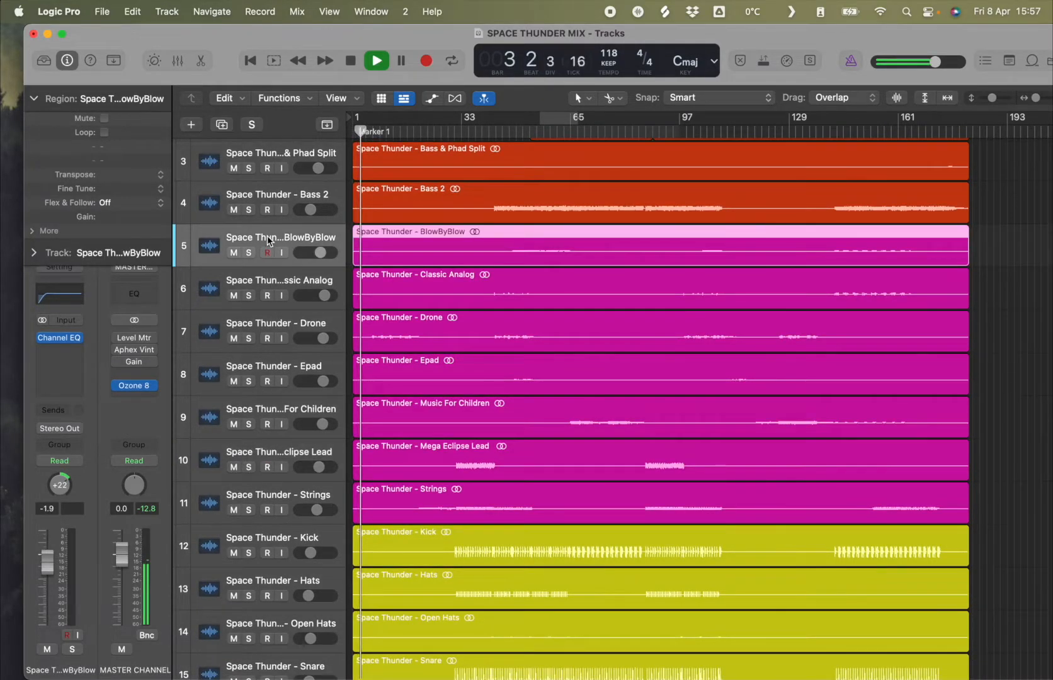
click(61, 411)
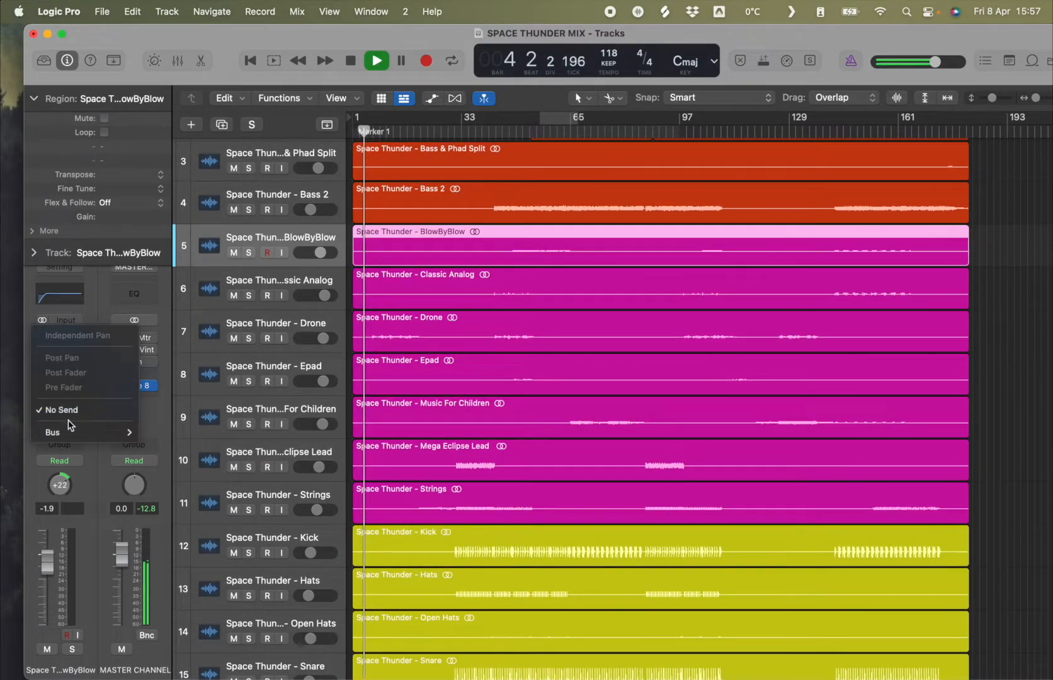
mouse_move(75, 439)
click(176, 110)
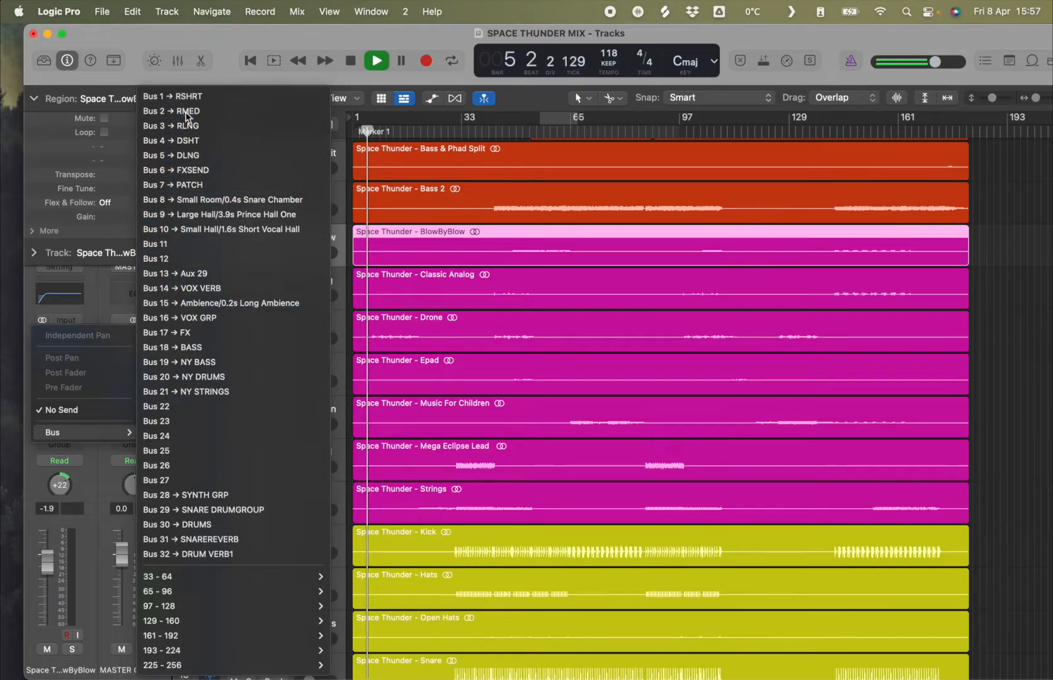
drag(79, 407, 78, 390)
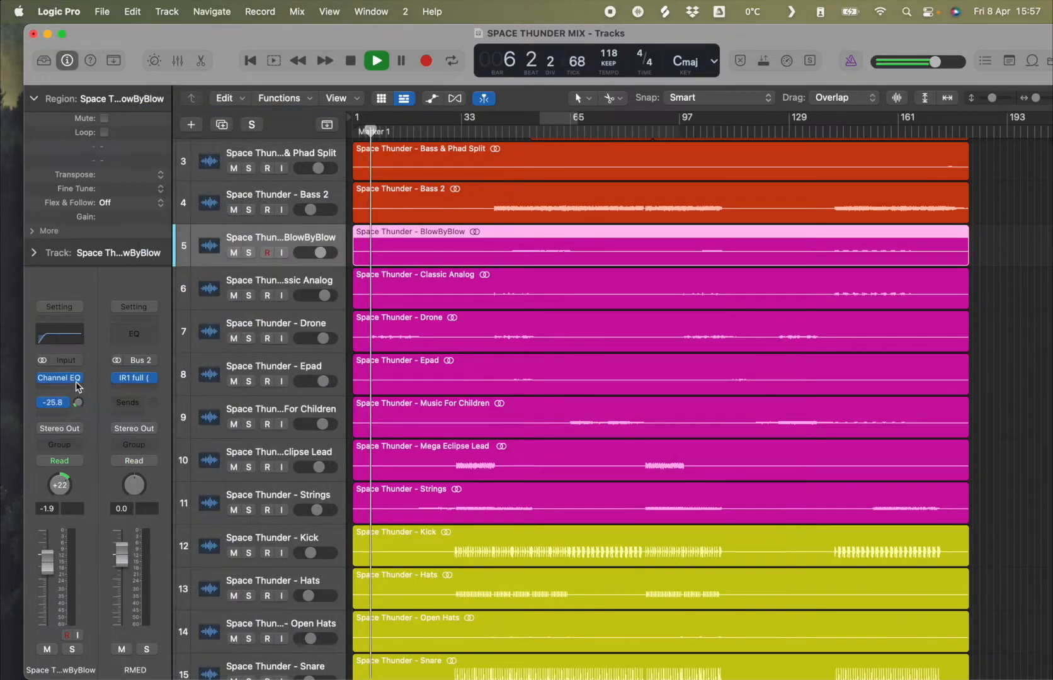
- Add a Bus 1 (RSHRT) send to the Classic Analog track
click(277, 280)
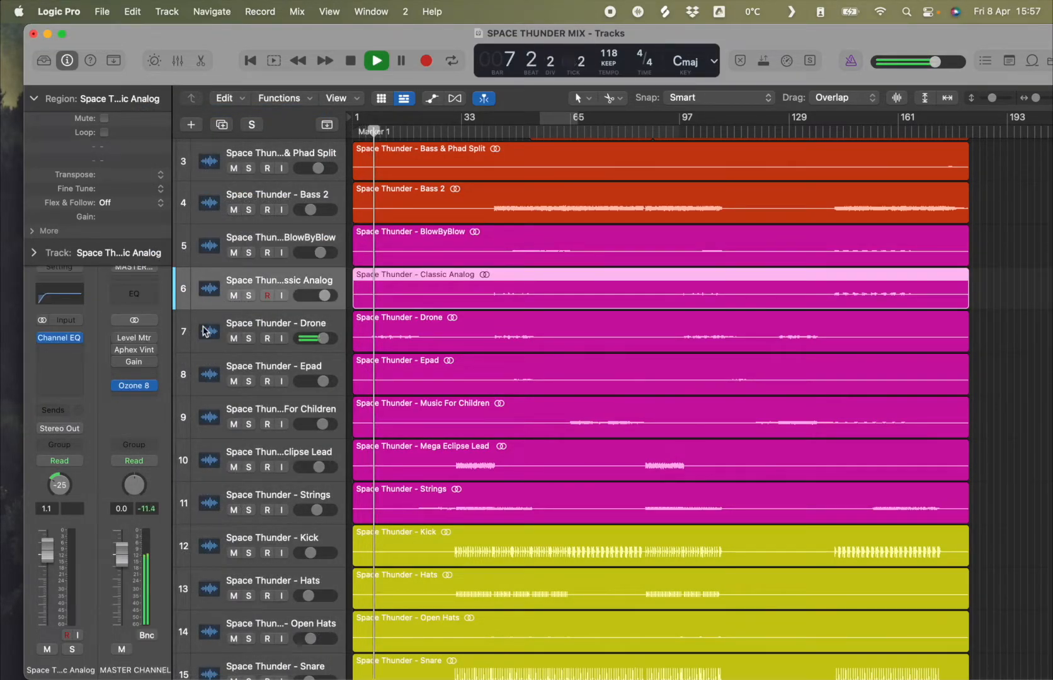
click(63, 410)
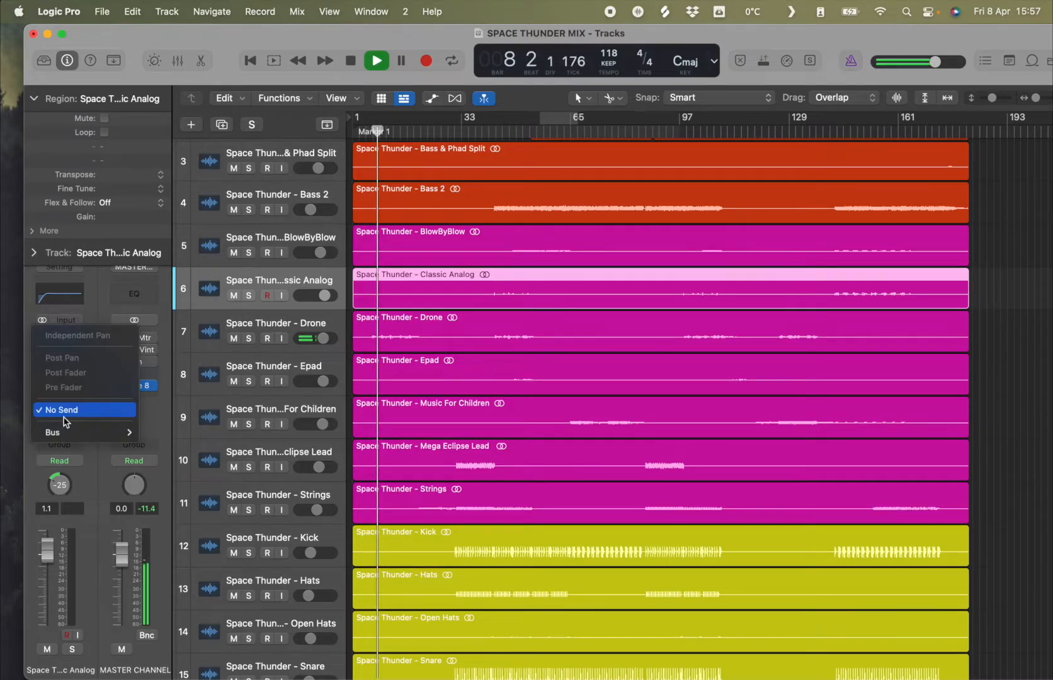
mouse_move(75, 432)
click(195, 97)
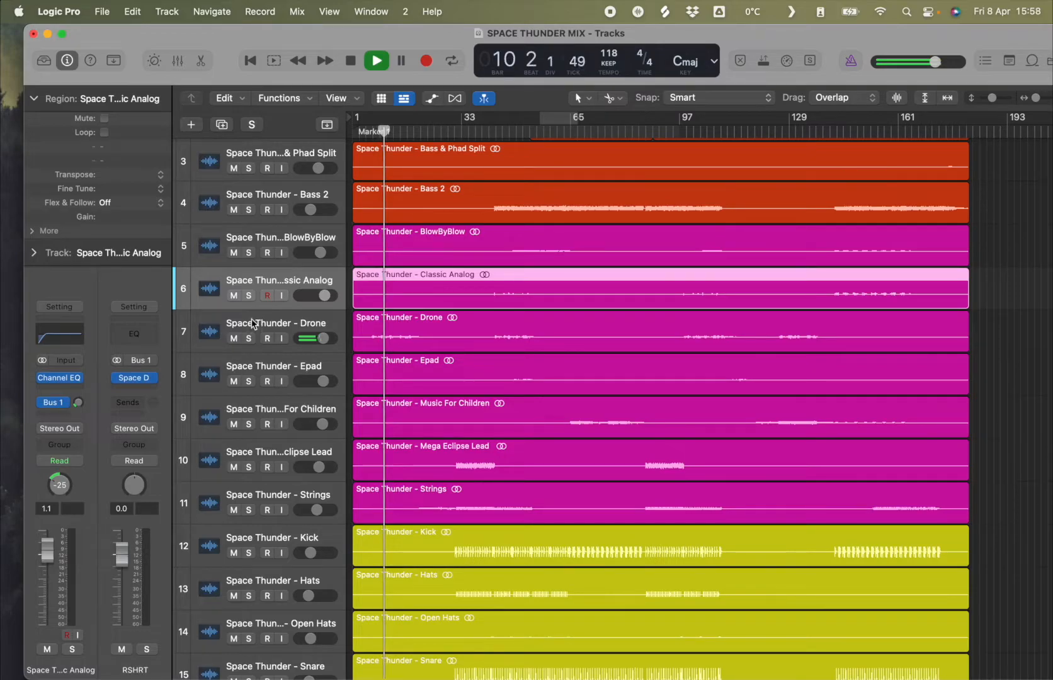
- Add a Bus 5 (DLNG) send to the Drone track and raise its level to about -20.1 dB
key(Down)
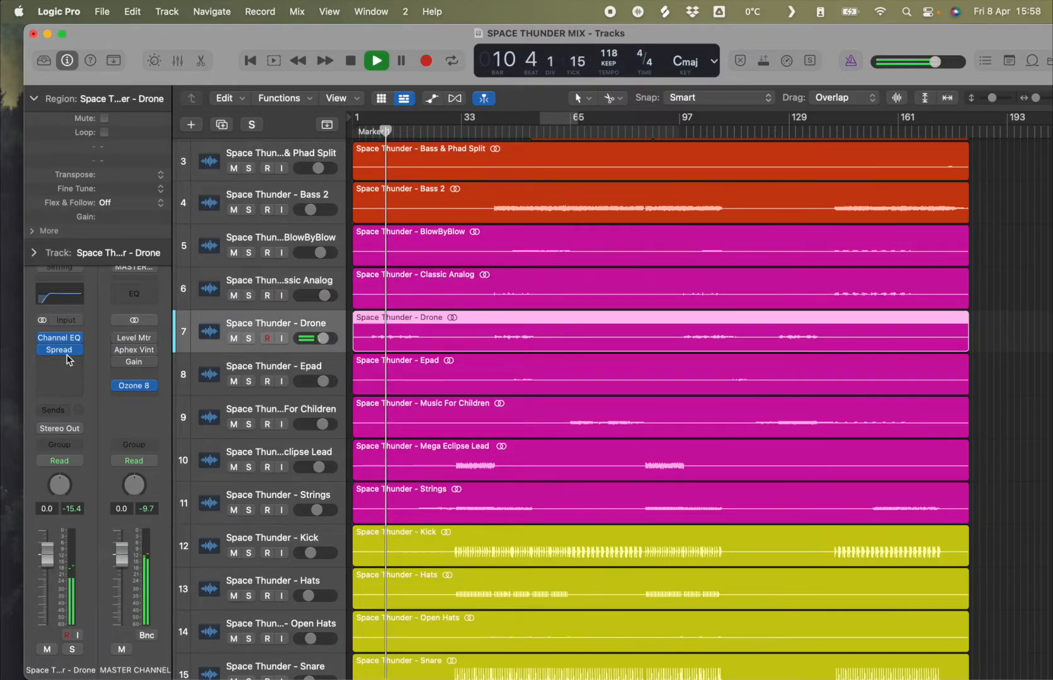
click(63, 410)
mouse_move(70, 433)
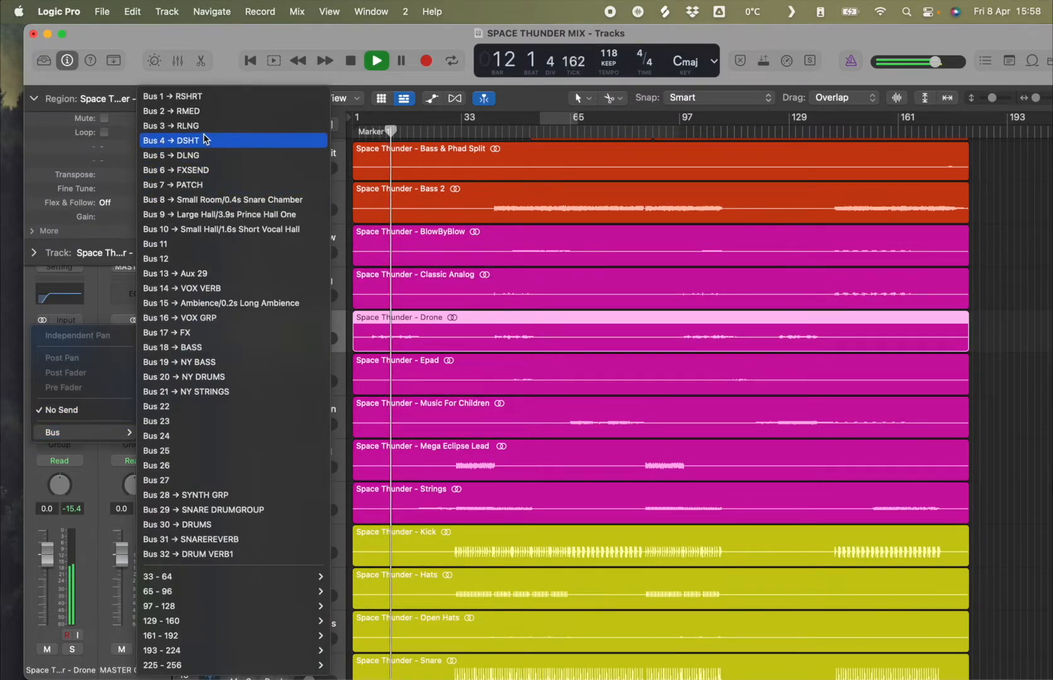
click(203, 153)
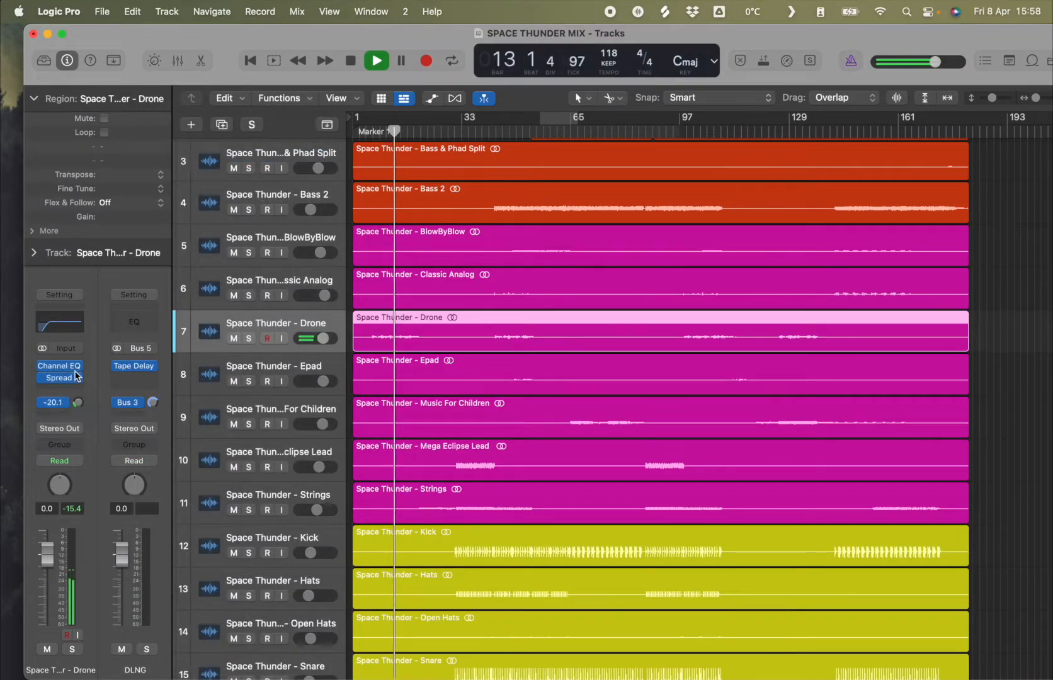
- Add a Bus 3 (RLNG) send to the Epad track and raise its send level
click(281, 373)
click(59, 412)
mouse_move(73, 435)
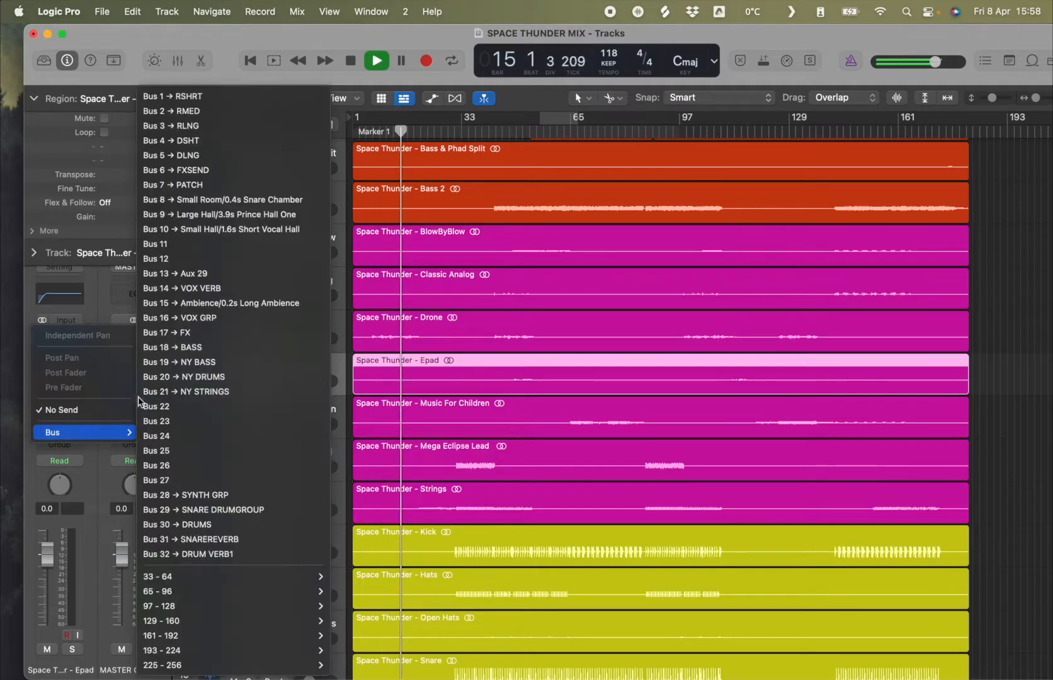
click(187, 127)
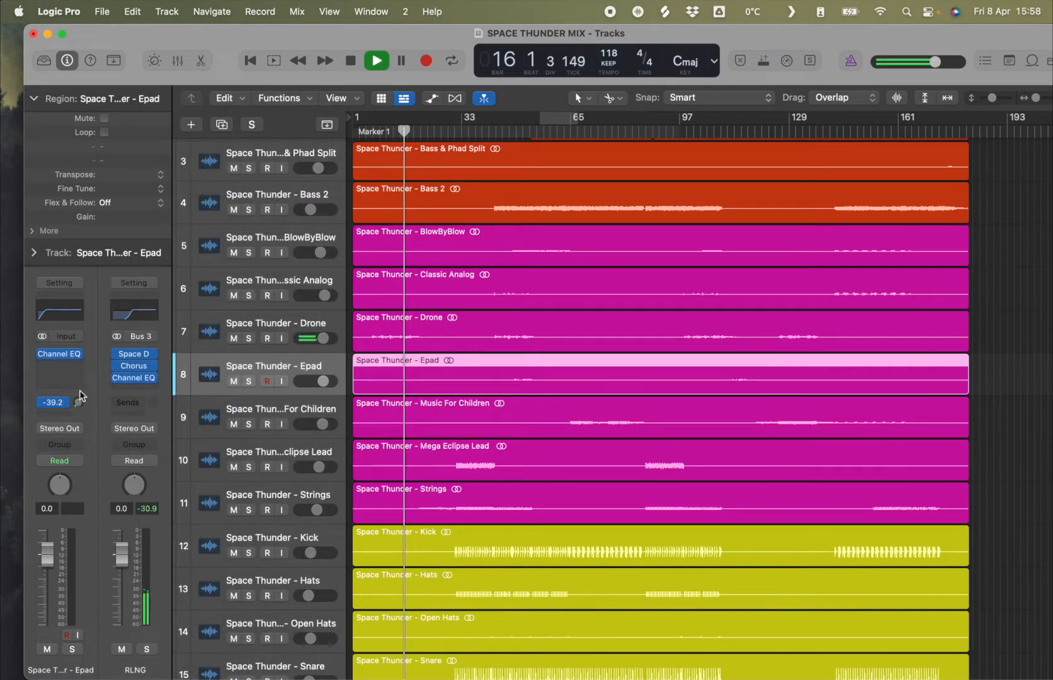
- Inspect the Strings track's channel strip during playback and look over the drum tracks below it
scroll(304, 441, down, 2)
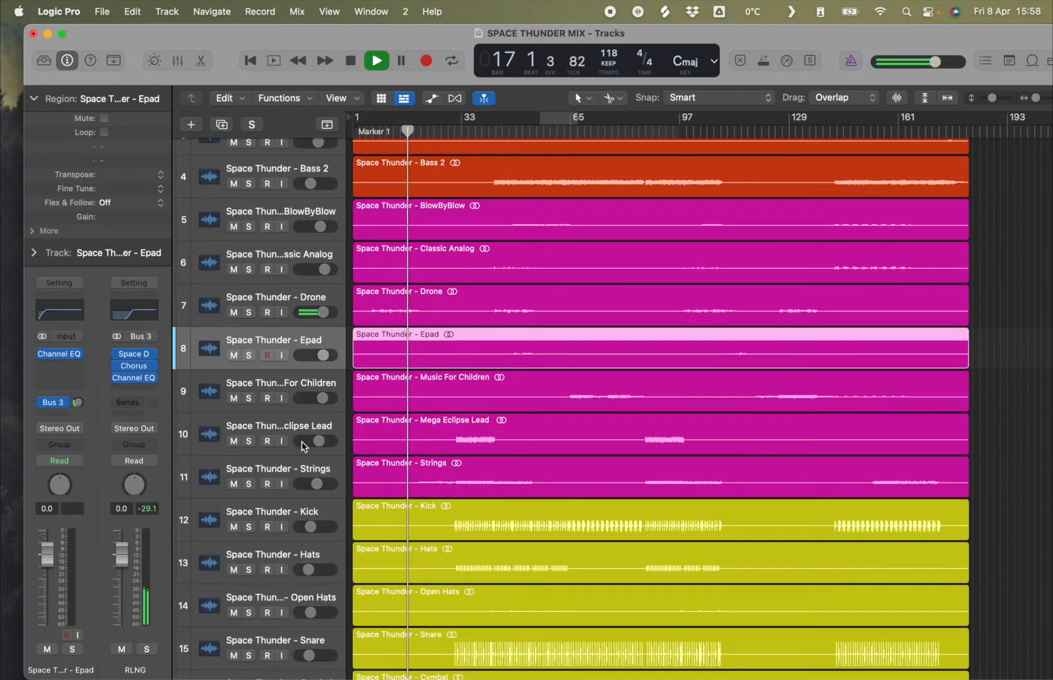
click(293, 474)
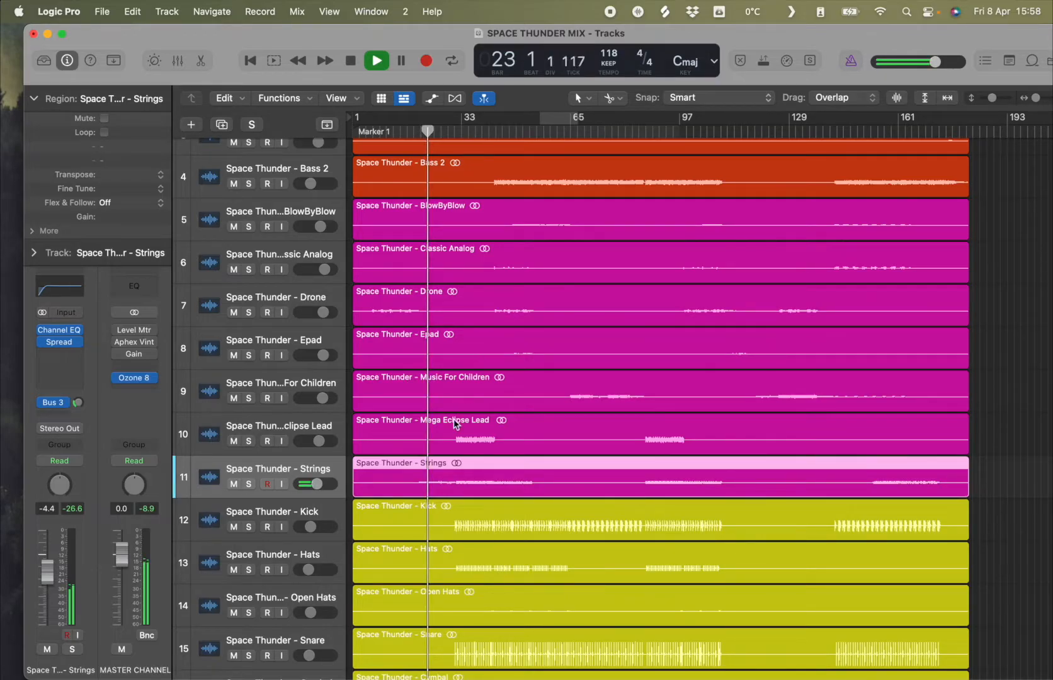
scroll(457, 416, down, 5)
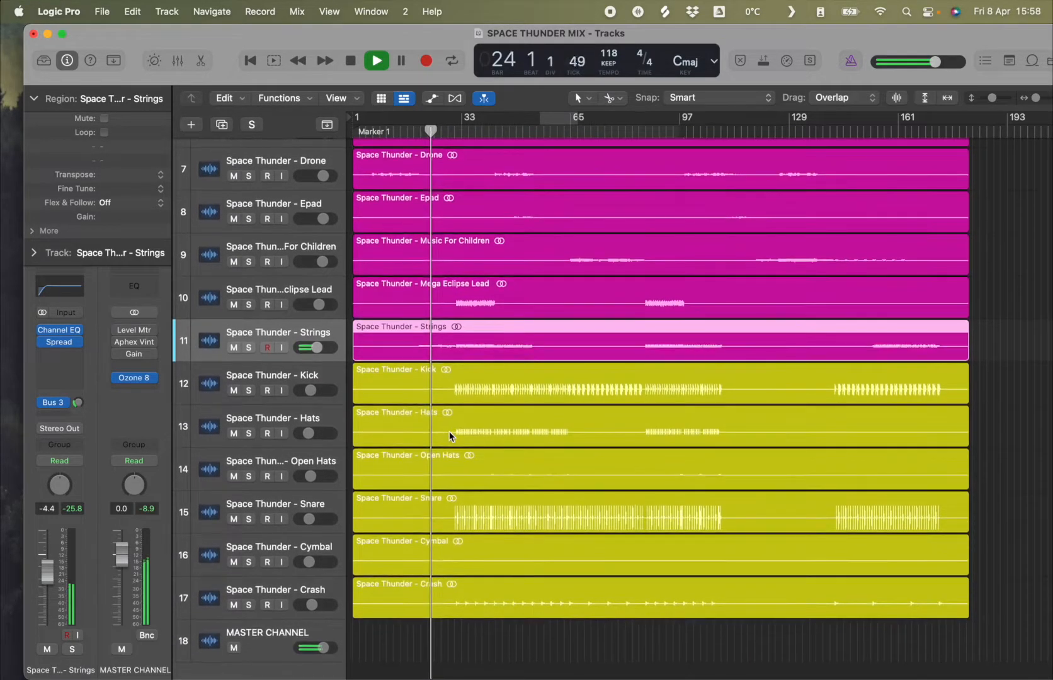
scroll(450, 436, down, 2)
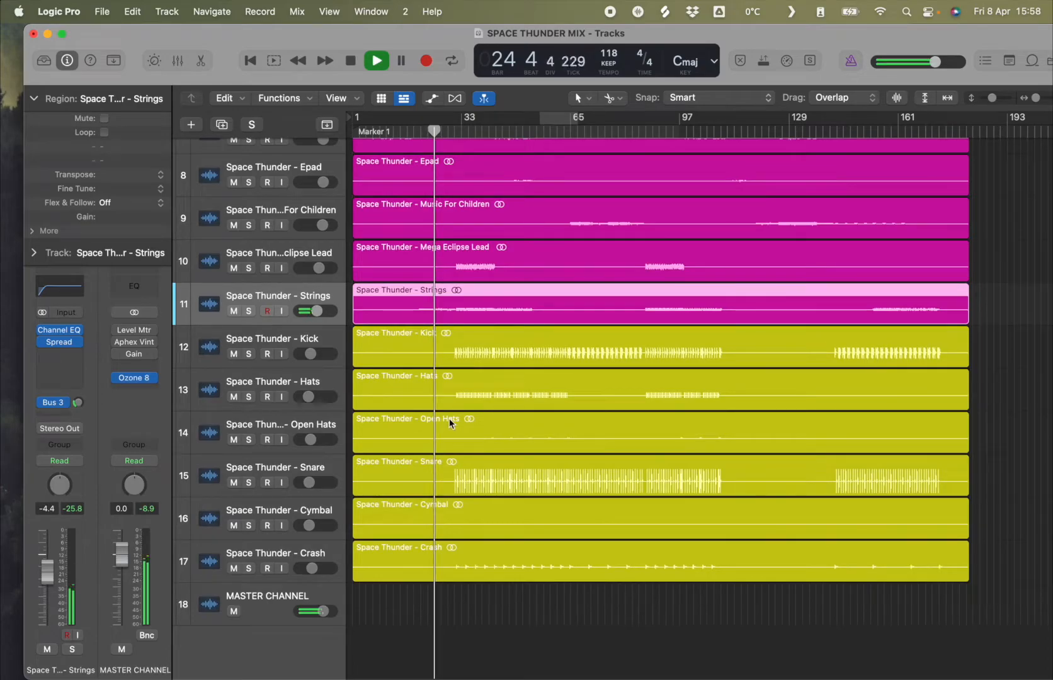
scroll(450, 422, down, 1)
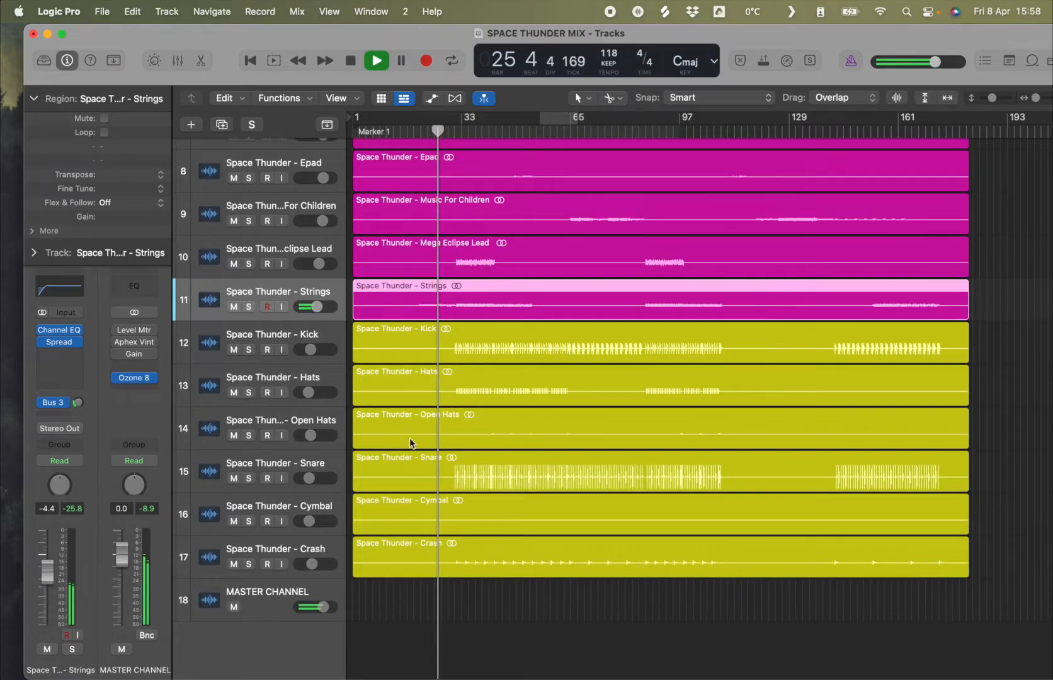
scroll(410, 441, down, 1)
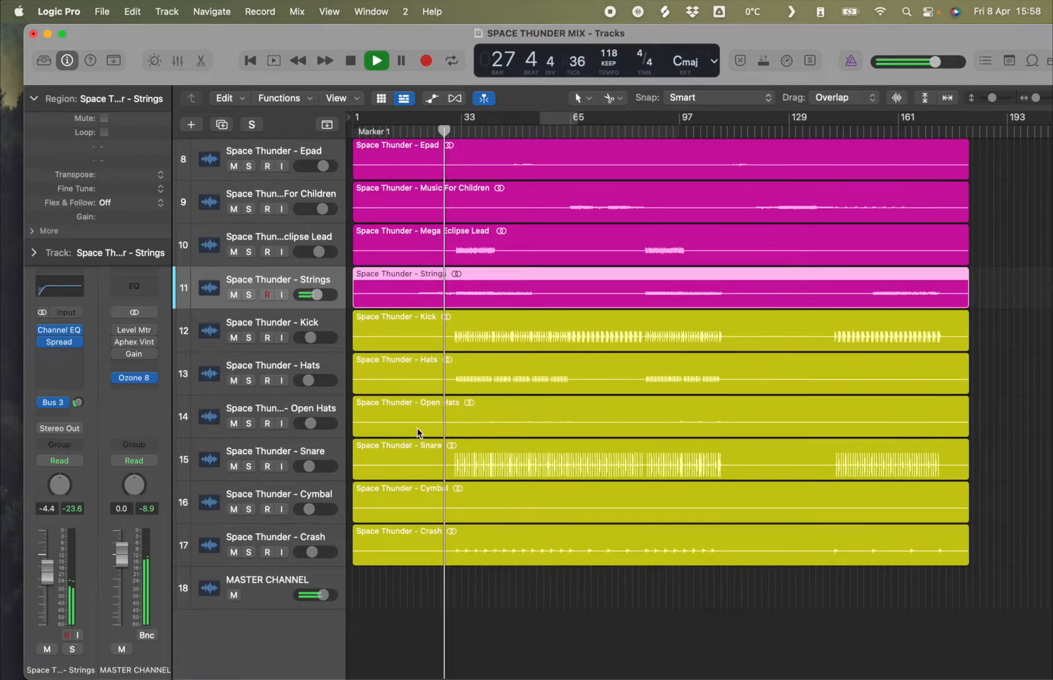
scroll(416, 426, up, 5)
scroll(417, 432, up, 9)
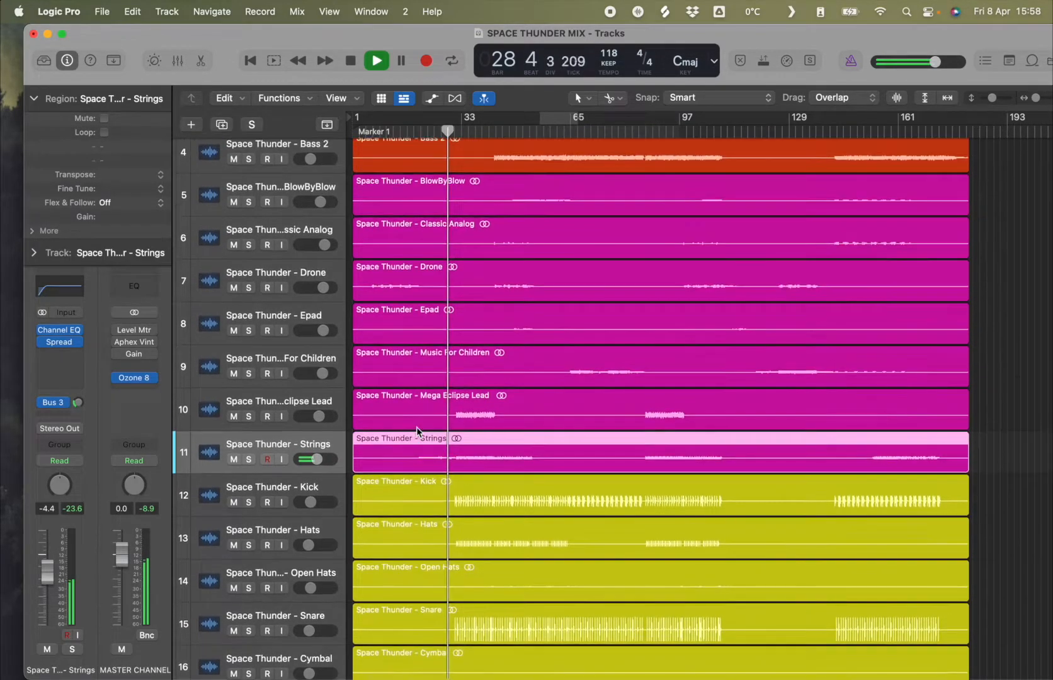
scroll(416, 432, down, 9)
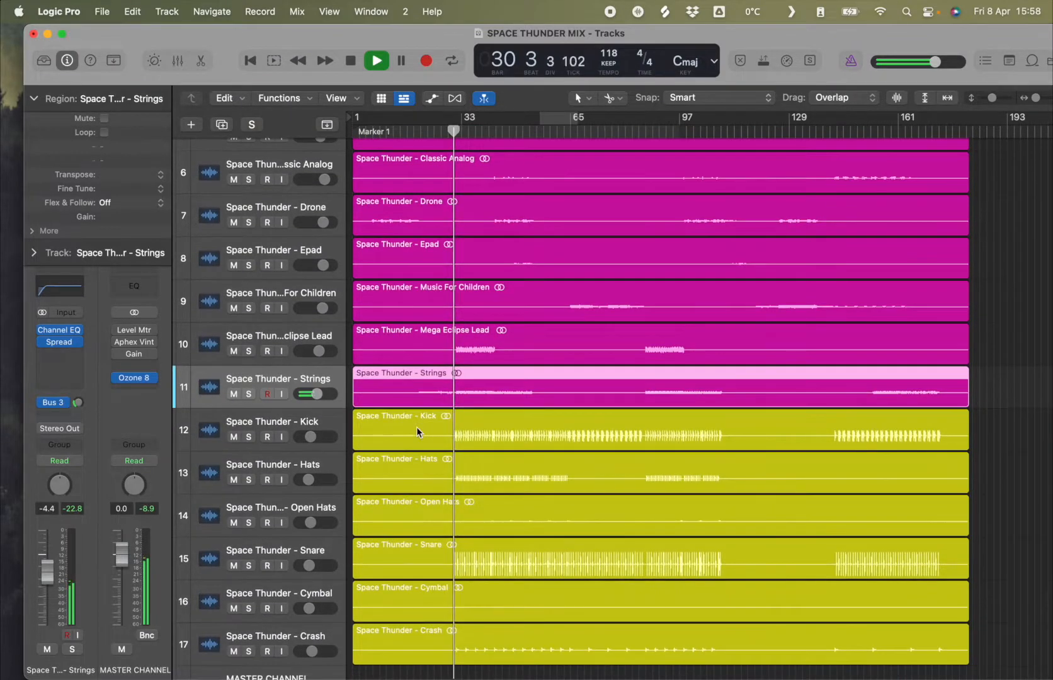
click(292, 333)
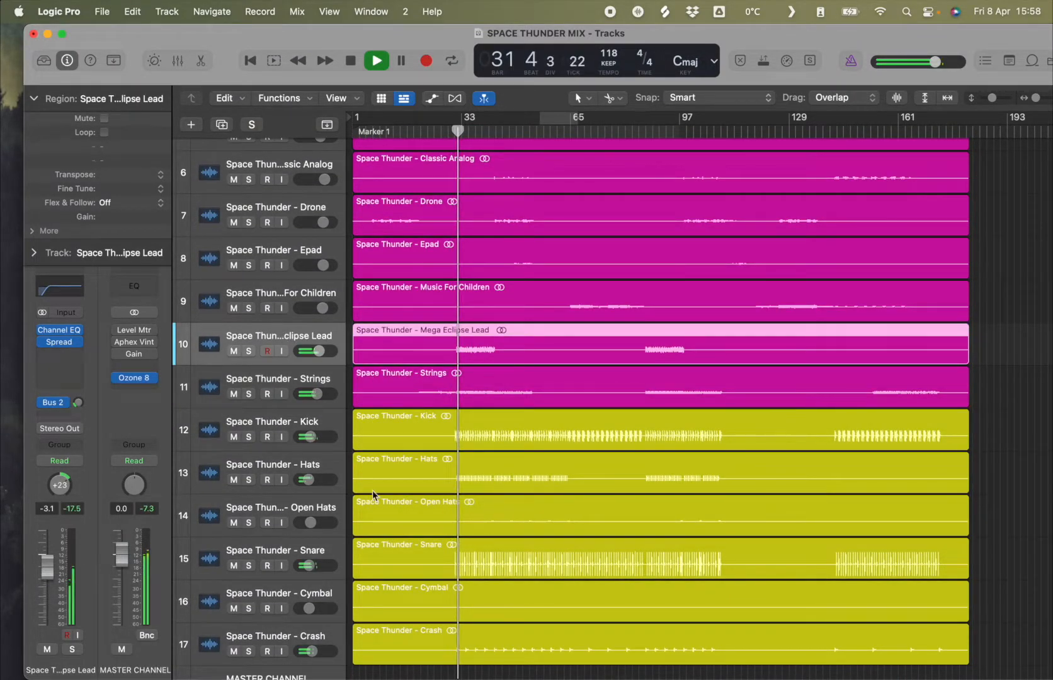
- Set the Snare track's fader to -9.8 dB and reroute its Bus 29 send to Bus 1 (RSHRT) at about -22.2 dB
scroll(372, 495, down, 1)
click(280, 531)
drag(47, 595, 49, 580)
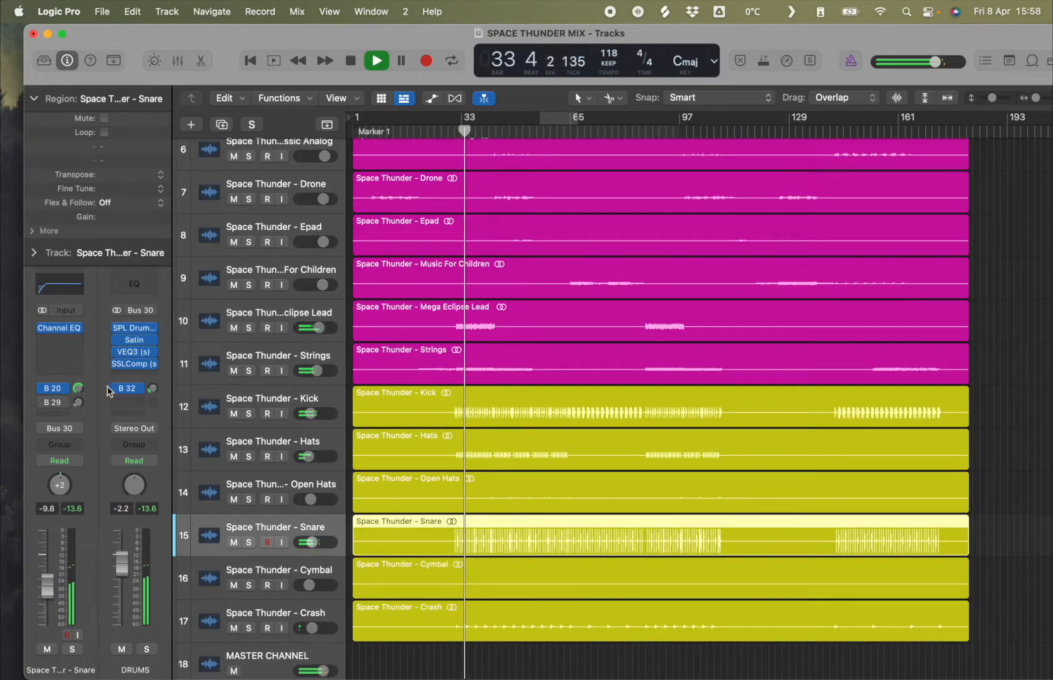
click(63, 402)
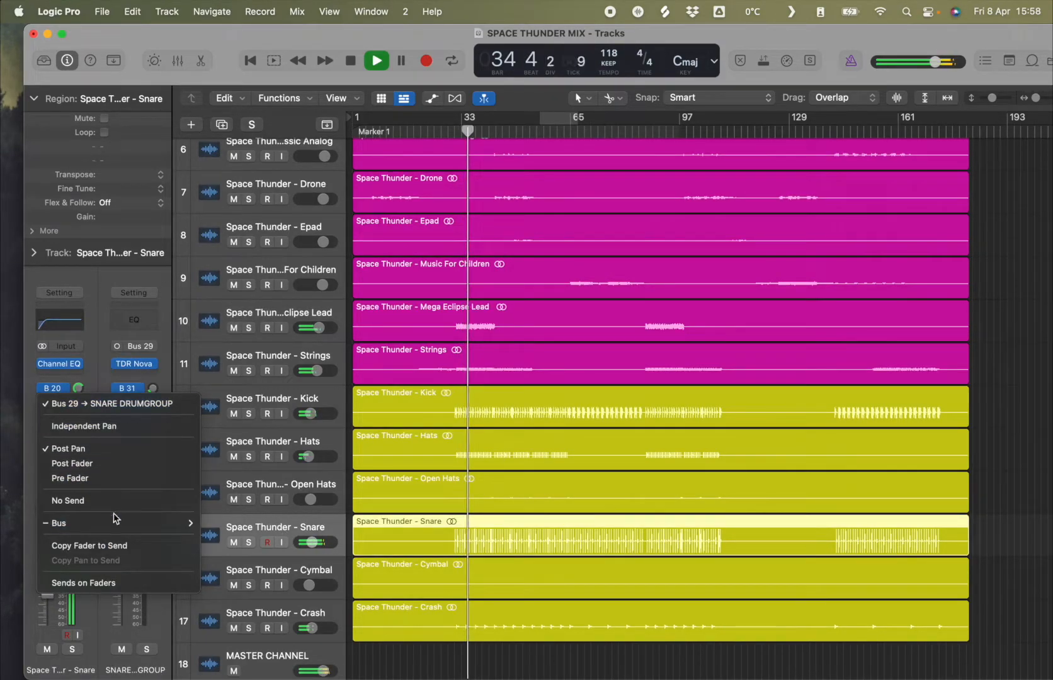
mouse_move(116, 518)
click(233, 97)
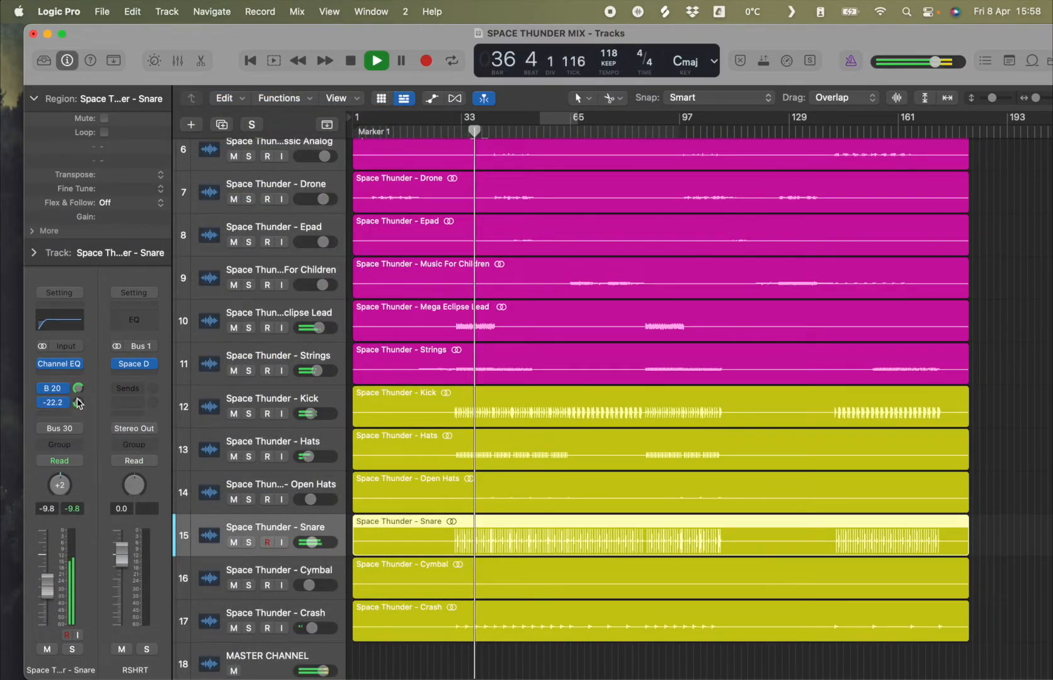
- Raise the Open Hats track's fader to -7.6 dB and add a Bus 3 (RLNG) send to the Cymbal track
scroll(290, 505, down, 2)
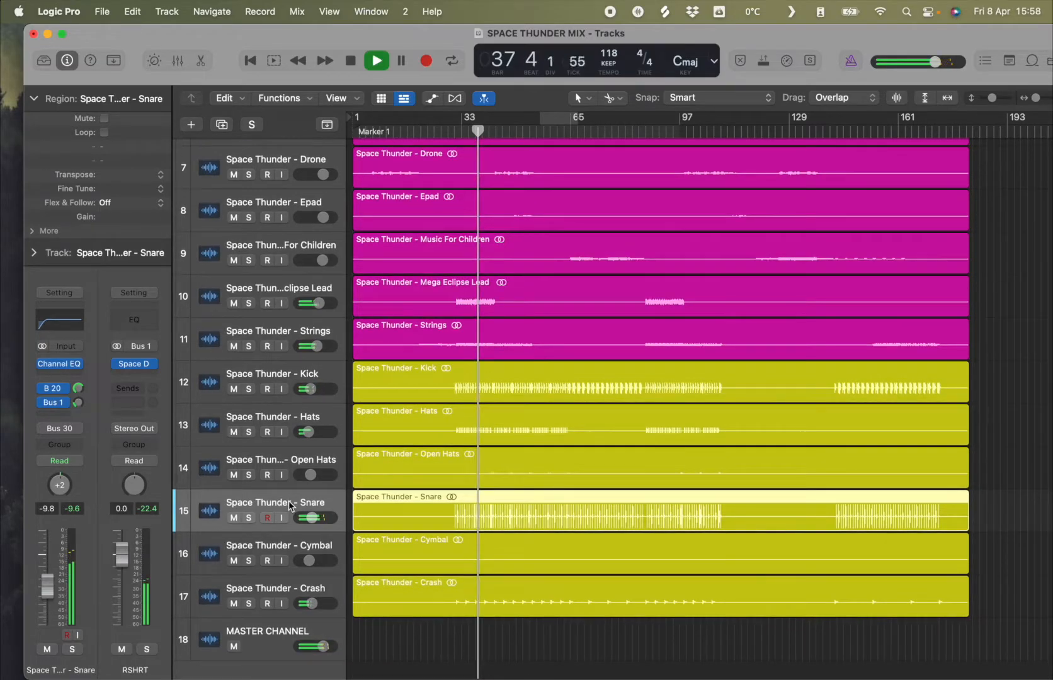
click(292, 465)
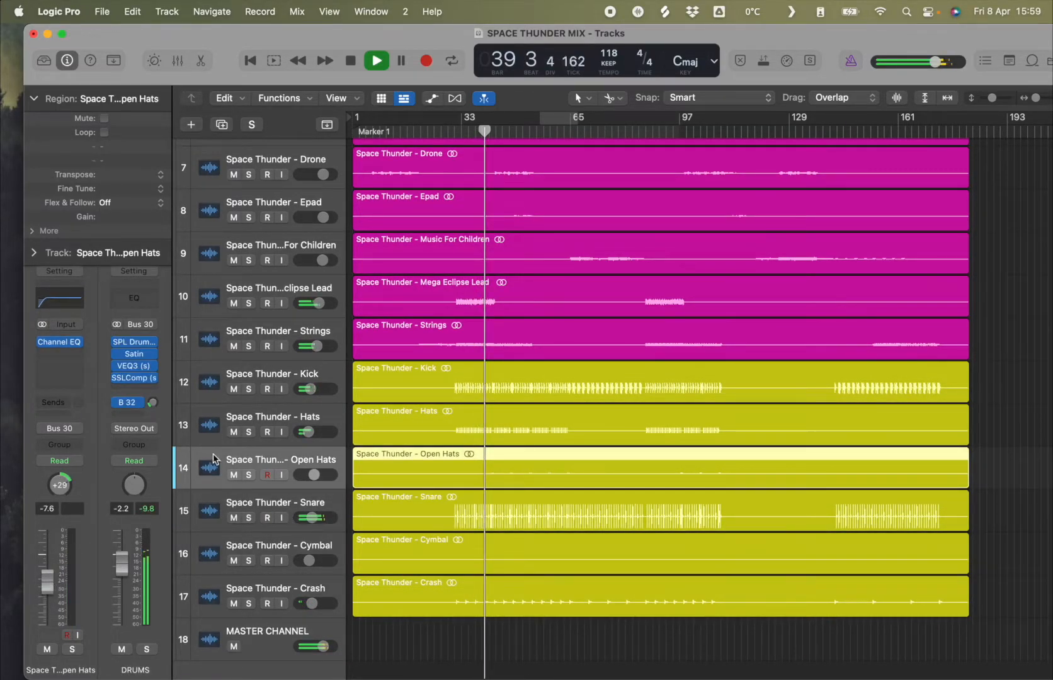
click(278, 551)
click(71, 426)
mouse_move(72, 424)
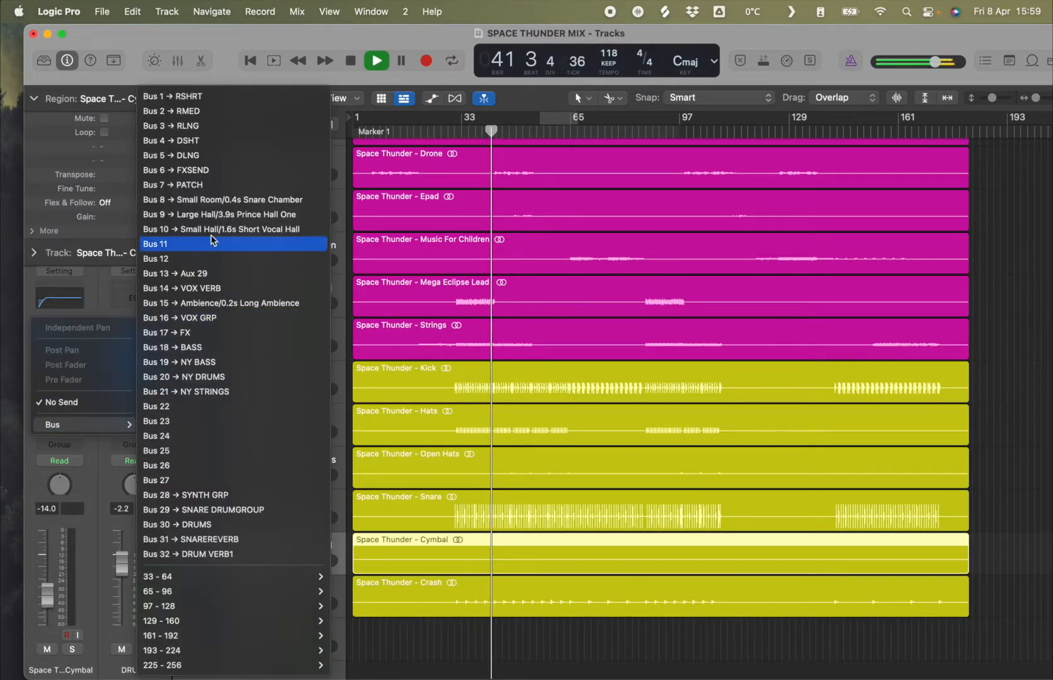
click(196, 130)
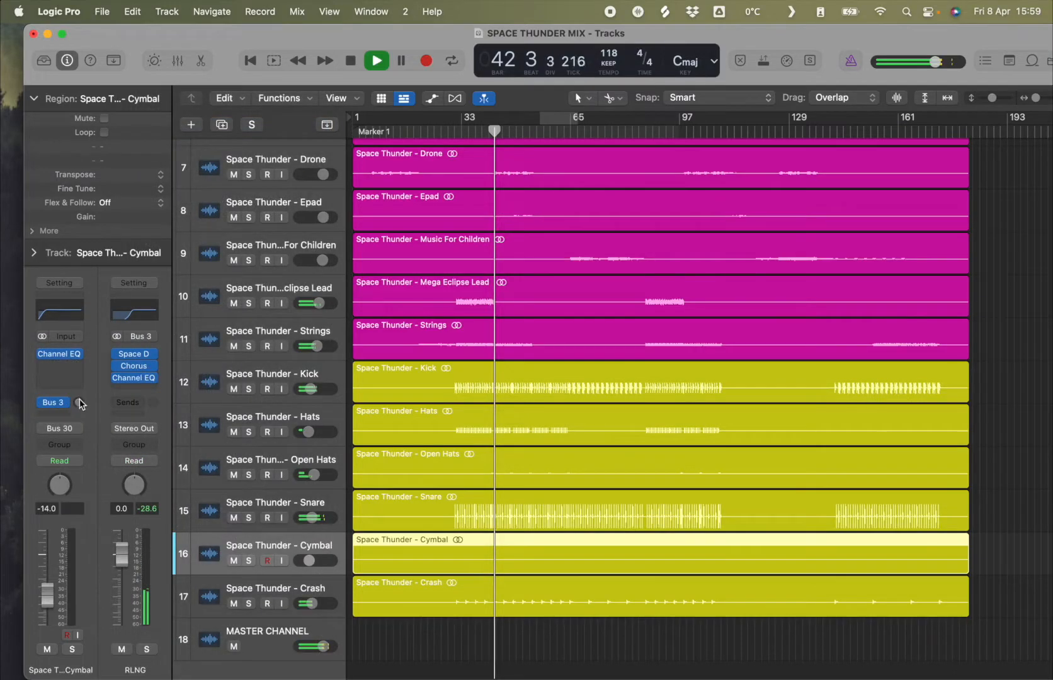
- Lower the Snare track's Bus 1 send to about -37.4 dB and its fader to -12.2 dB
scroll(390, 378, up, 6)
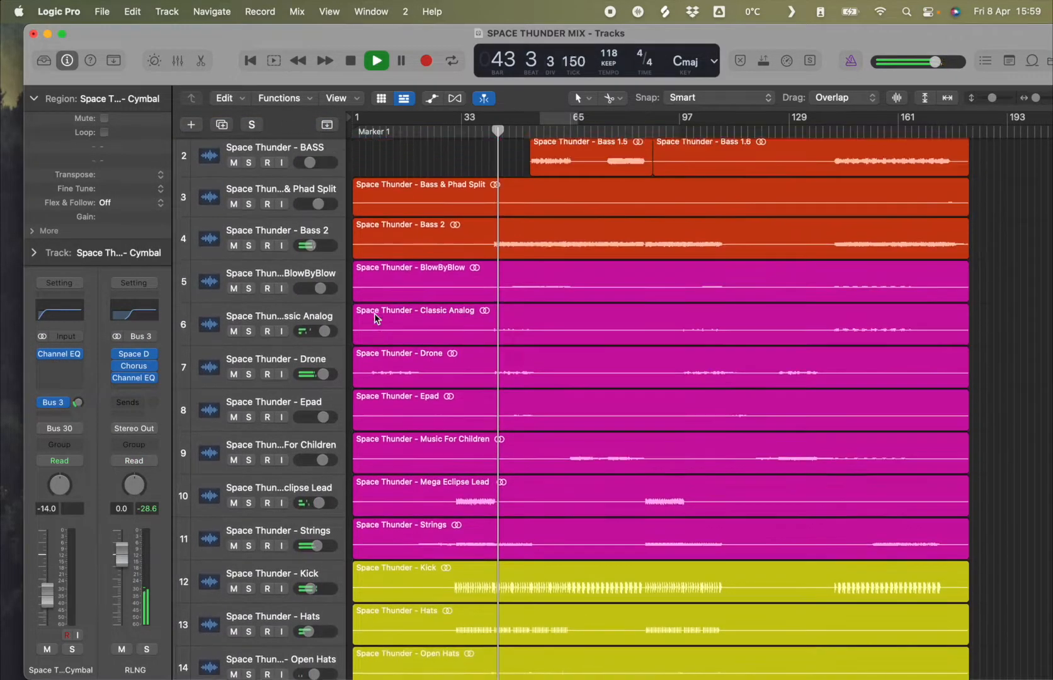
click(257, 413)
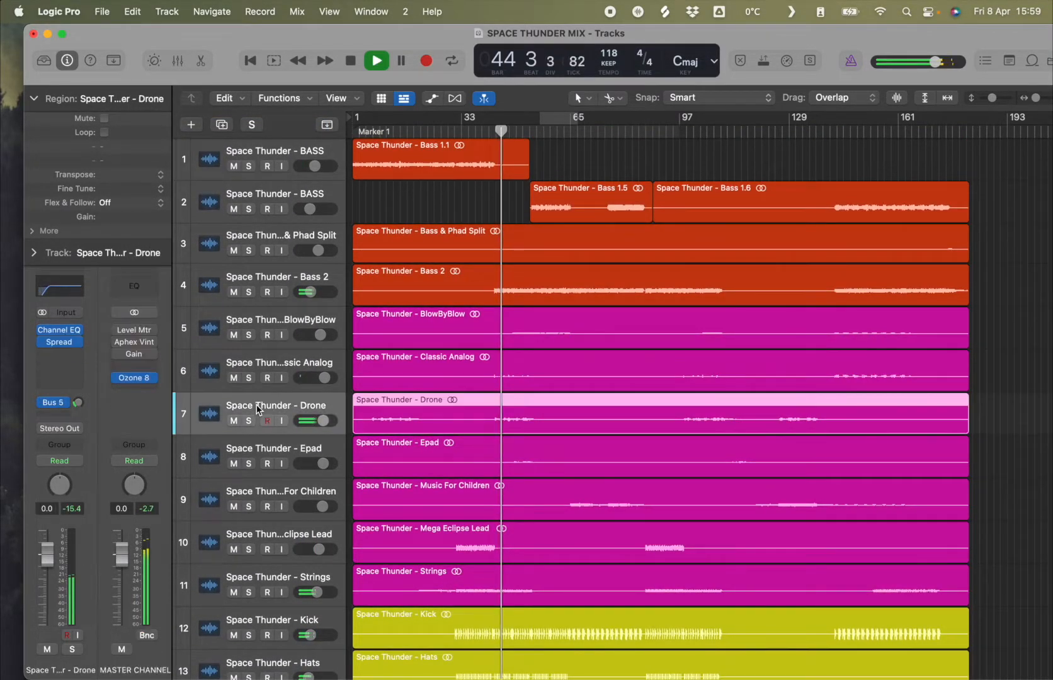
scroll(306, 487, down, 6)
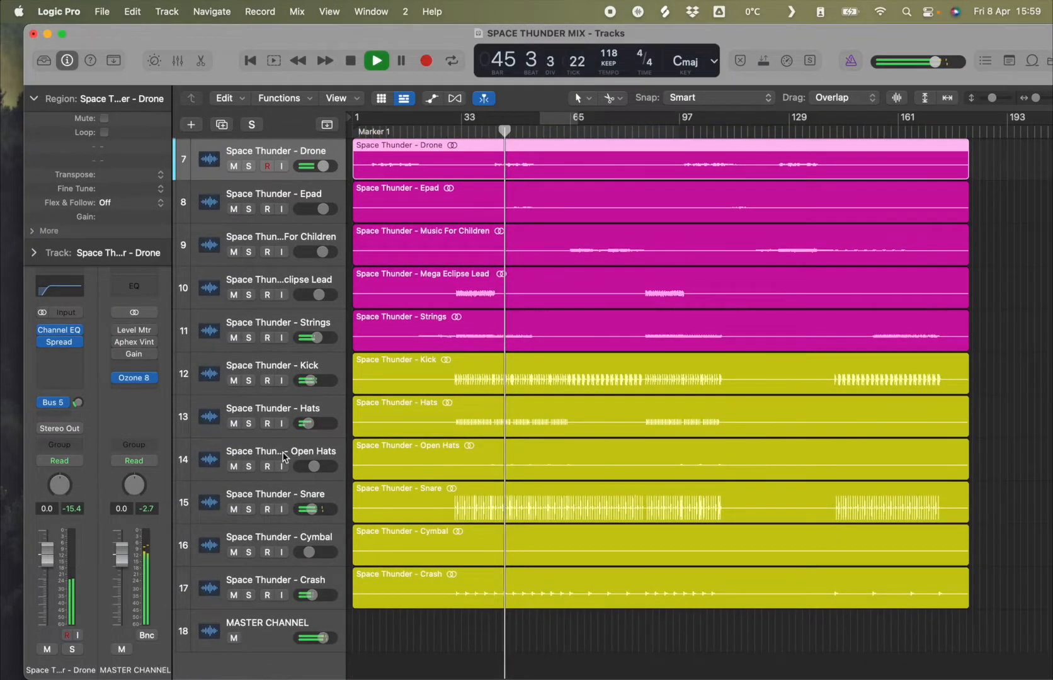
click(282, 486)
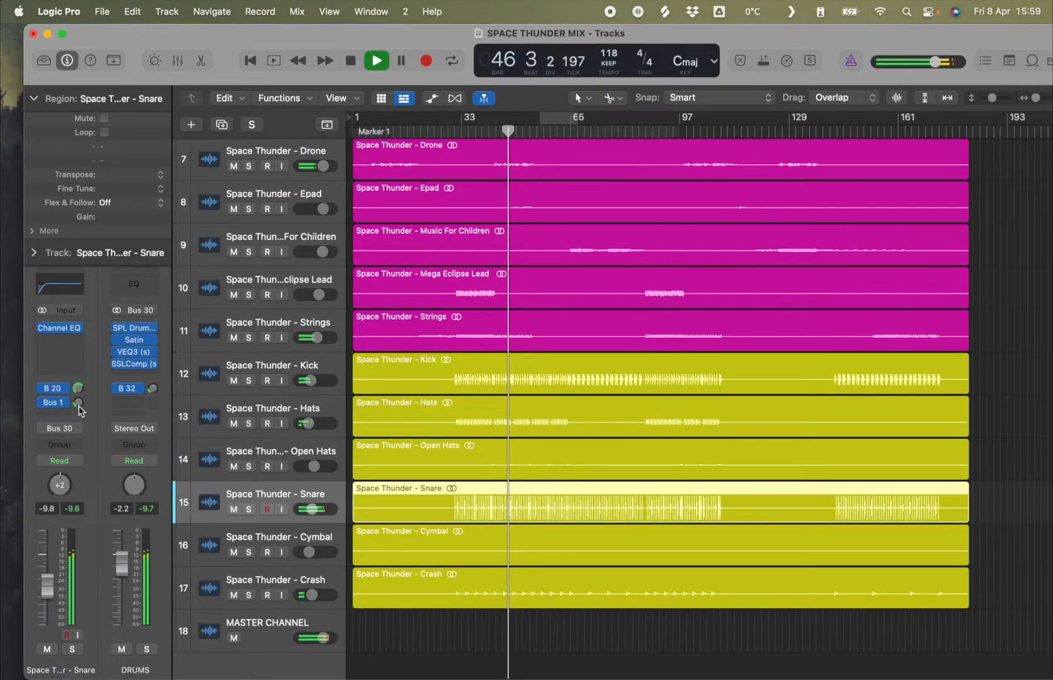
click(79, 405)
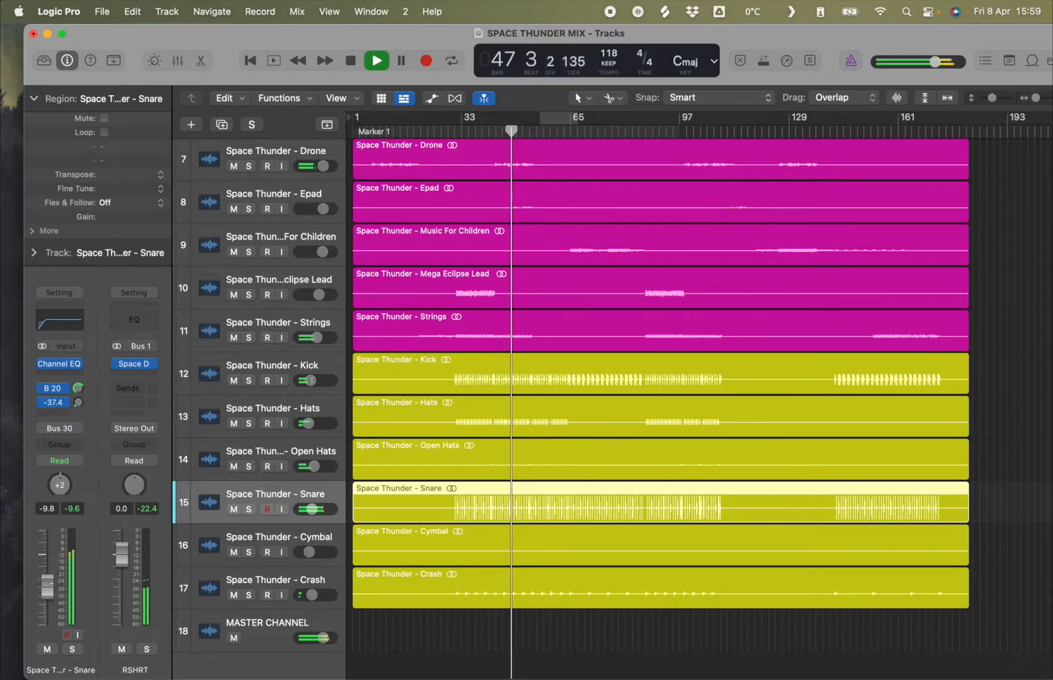
- Lower the Drone track's fader to -3.6 dB and the Epad track's fader to -3.8 dB
scroll(508, 344, up, 5)
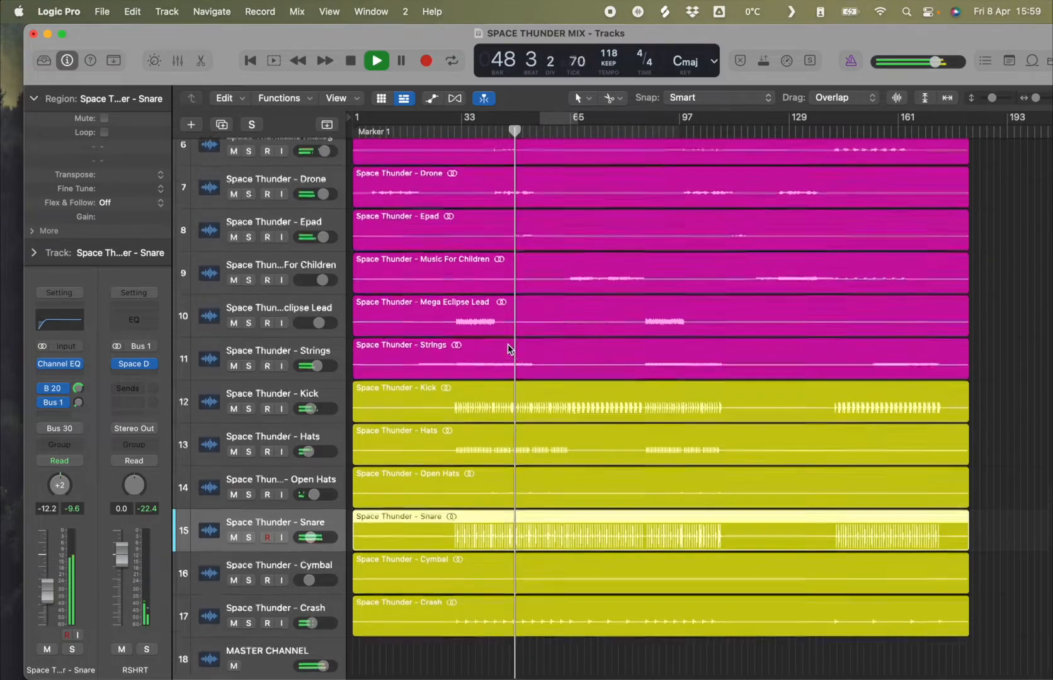
scroll(507, 345, up, 1)
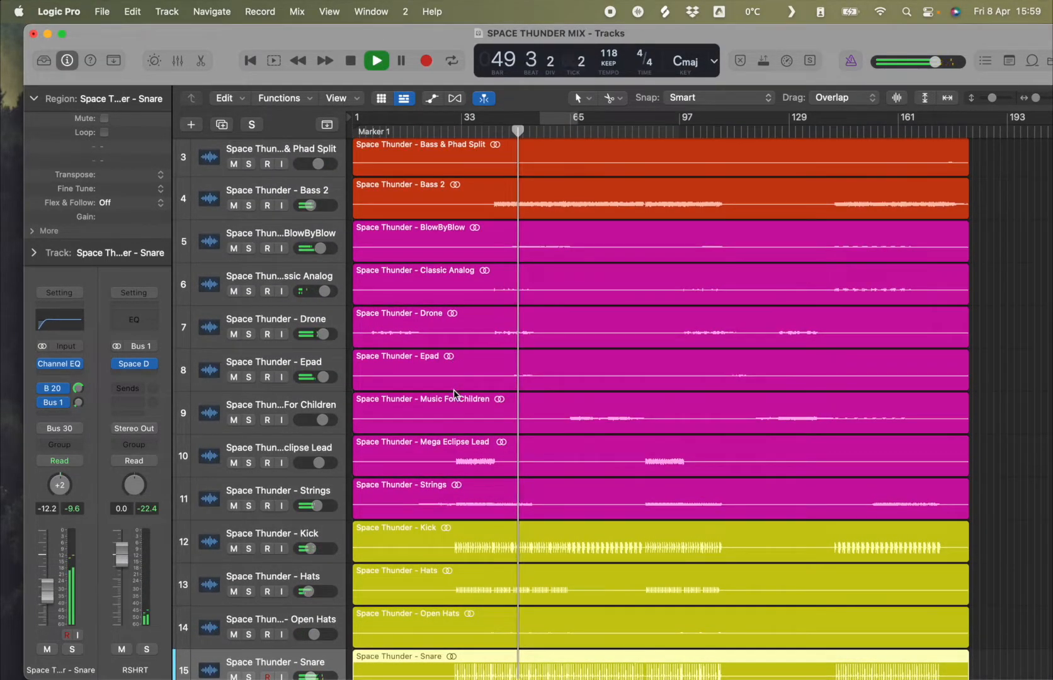
click(334, 338)
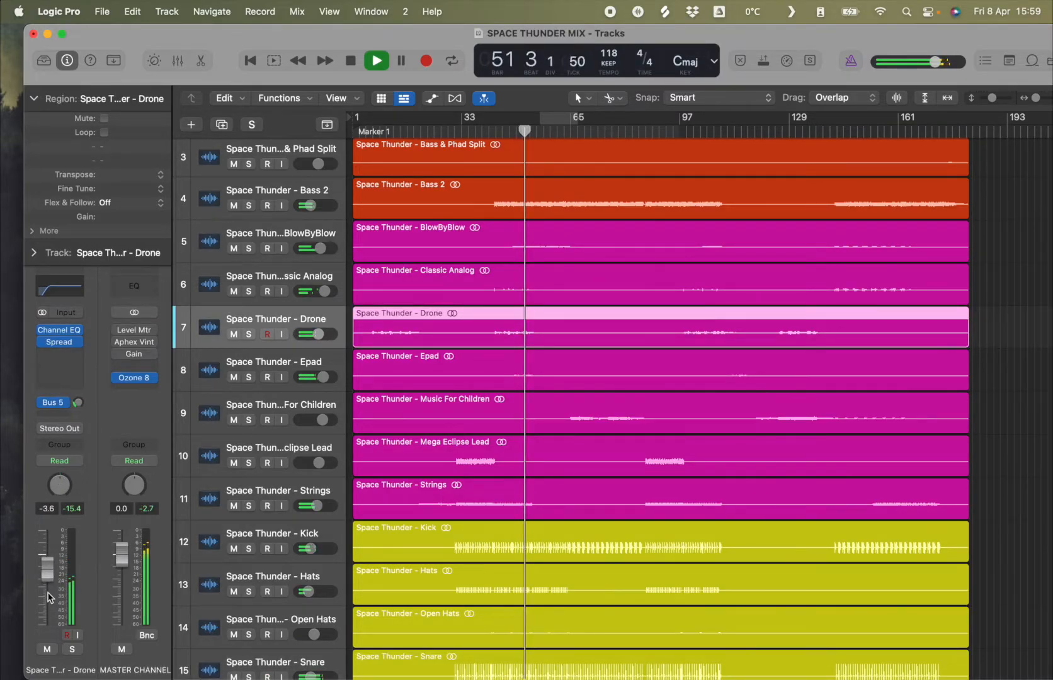
click(258, 387)
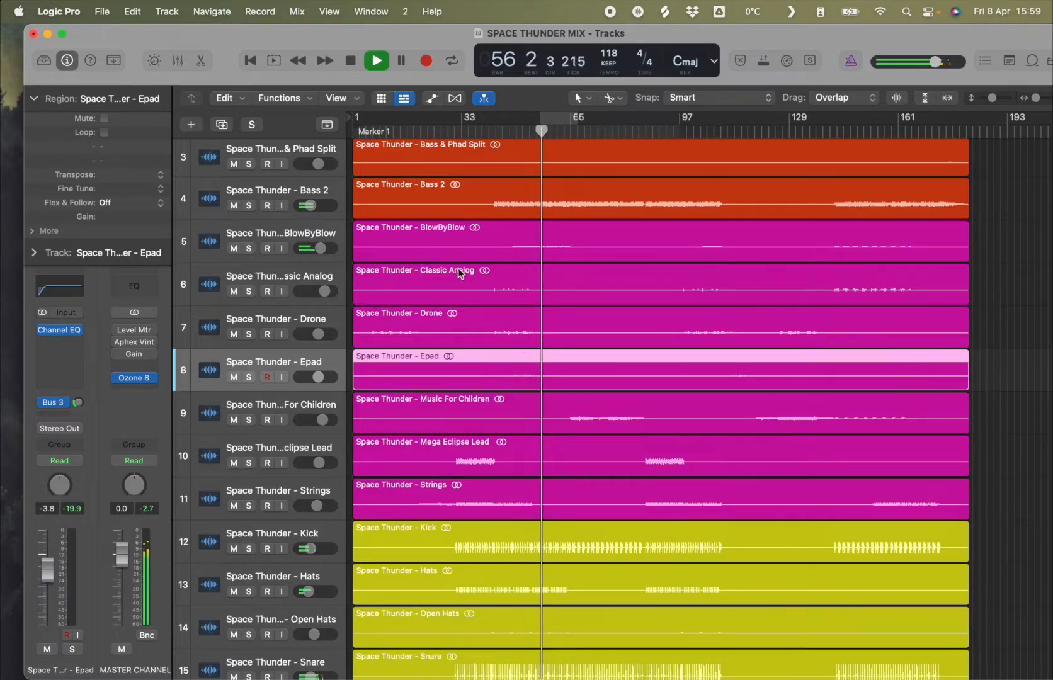
- Bring the BlowByBlow track's pan closer to centre, to +12
scroll(494, 390, down, 1)
click(267, 226)
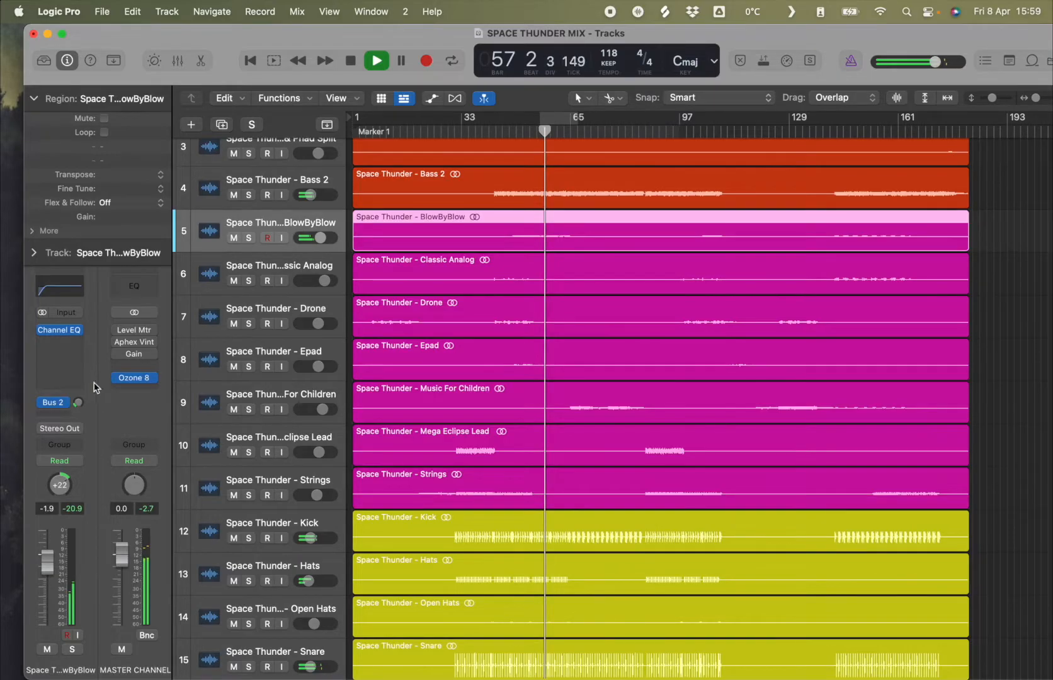
drag(63, 485, 63, 498)
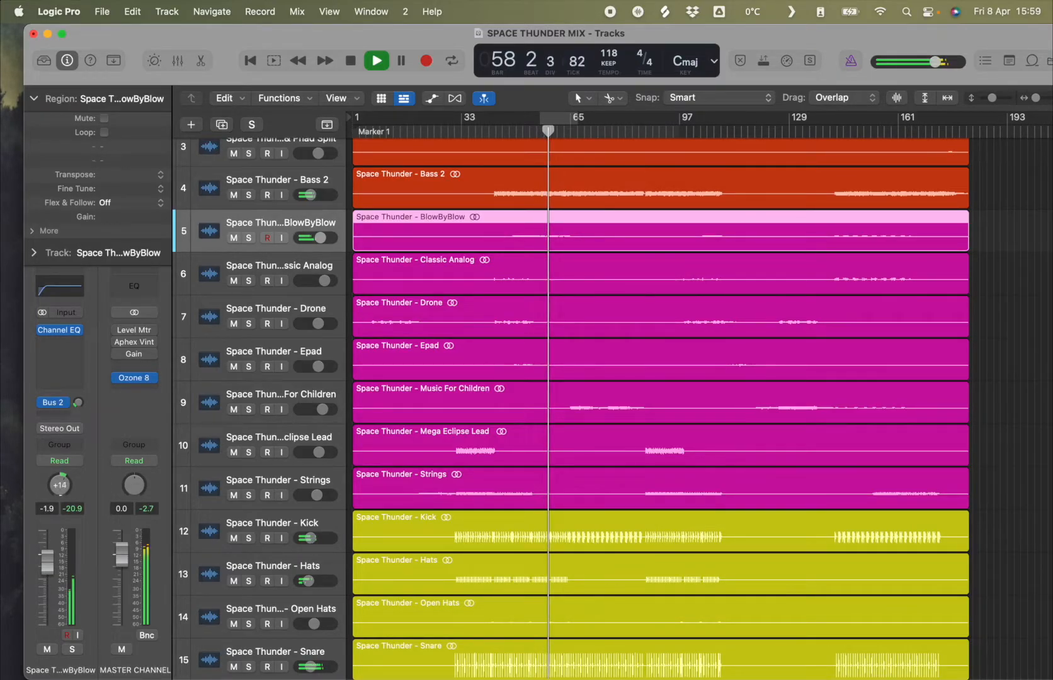
- Raise the Crash track's fader to -6.0 dB and add a Bus 4 (DSHT) send to it
scroll(494, 449, down, 1)
scroll(504, 448, down, 6)
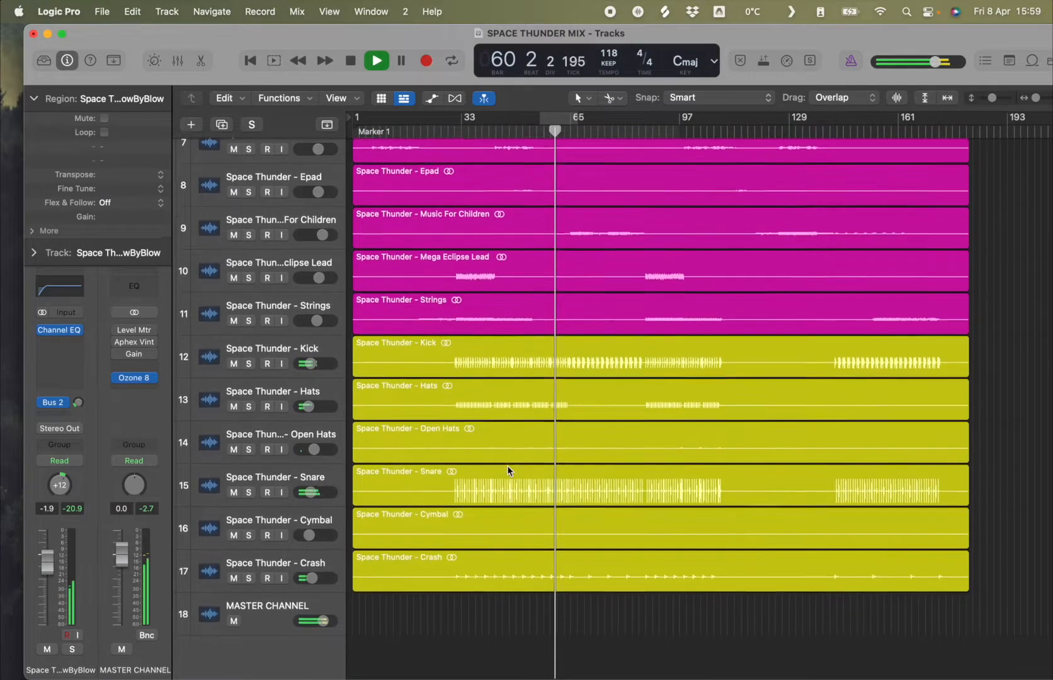
scroll(507, 467, down, 2)
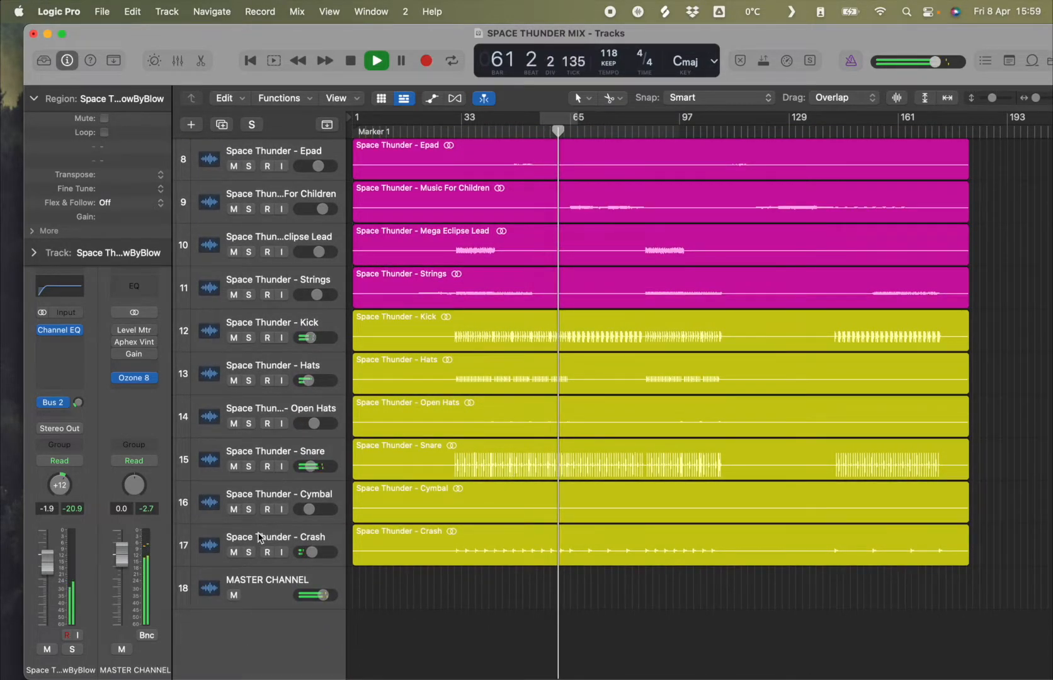
click(259, 537)
drag(47, 586, 48, 577)
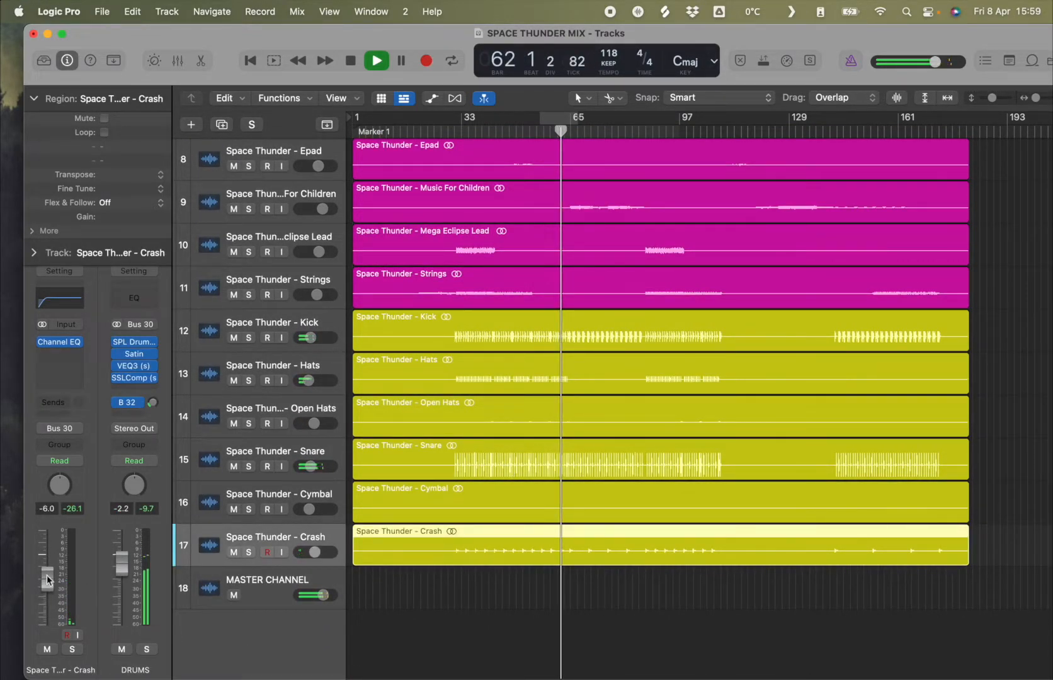
click(57, 403)
mouse_move(70, 425)
click(172, 140)
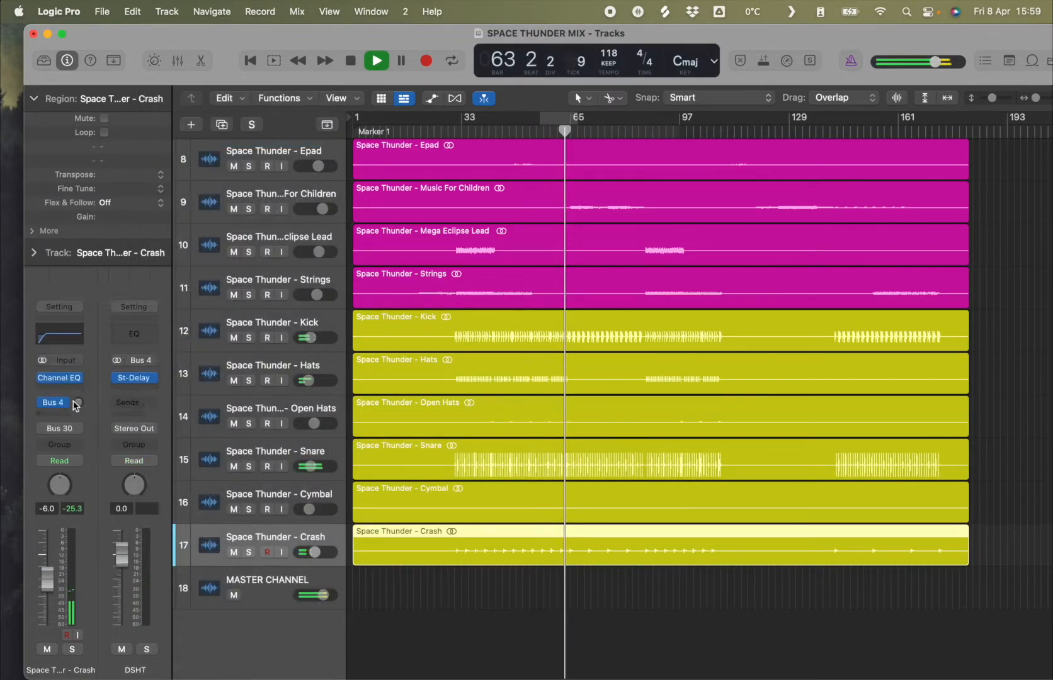
click(63, 414)
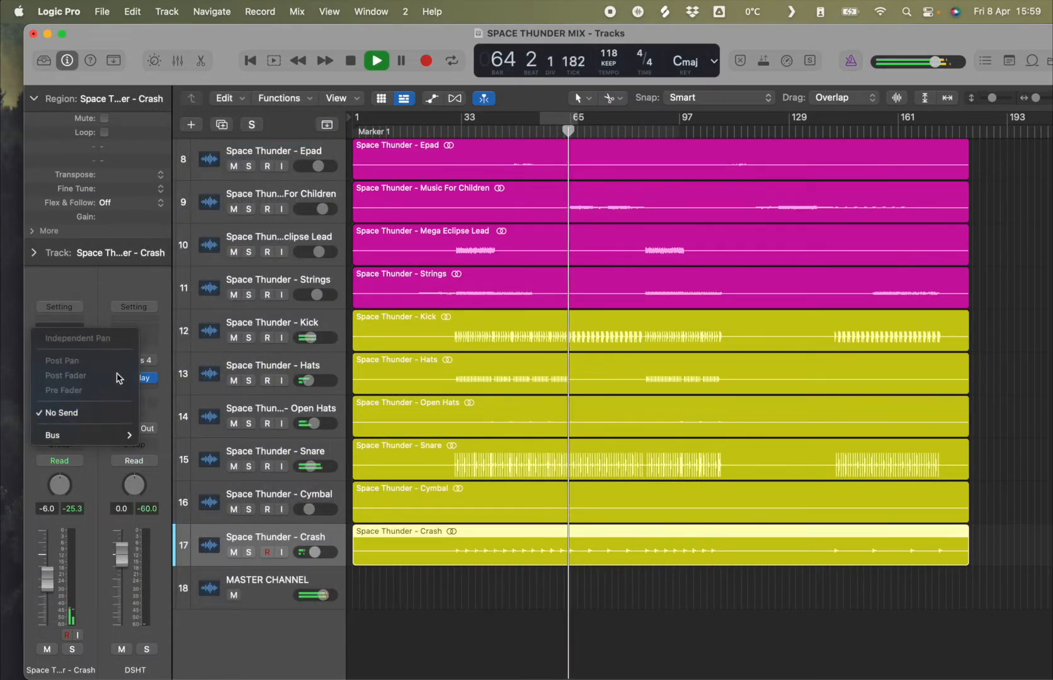
click(75, 409)
click(73, 406)
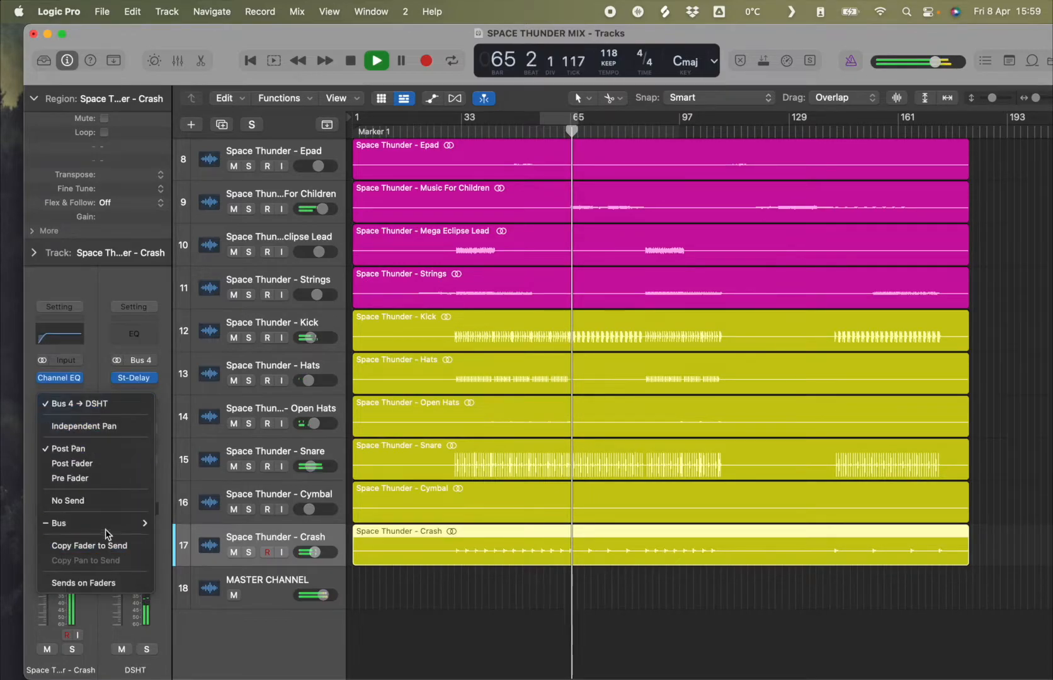
mouse_move(104, 523)
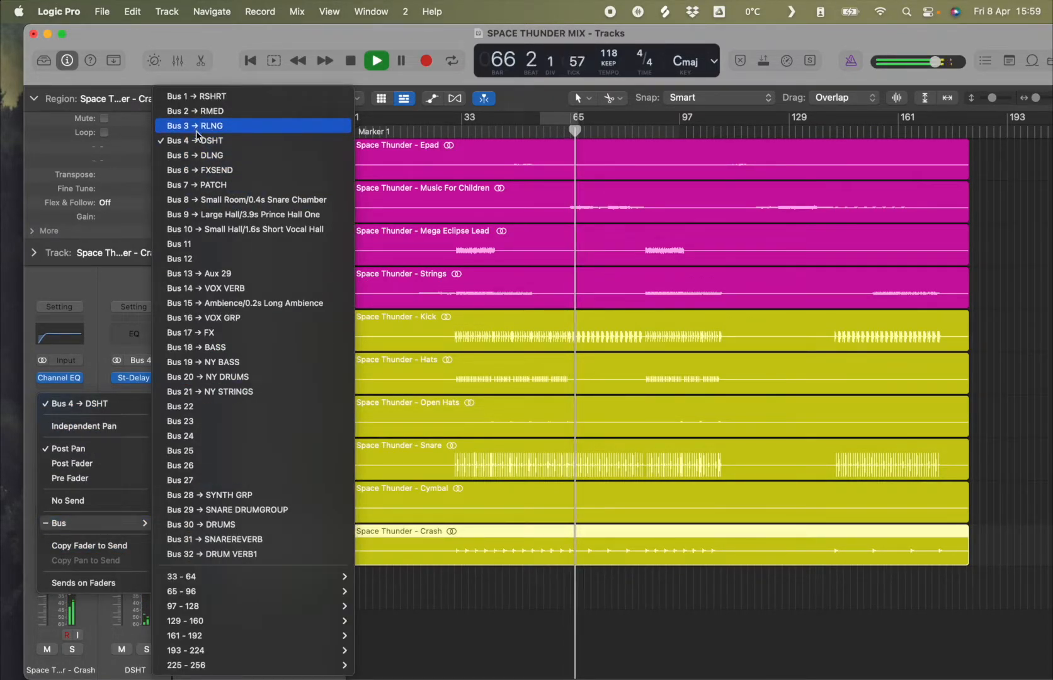
click(116, 399)
- Add a Bus 3 (RLNG) send to the Crash track and raise its send level
click(63, 416)
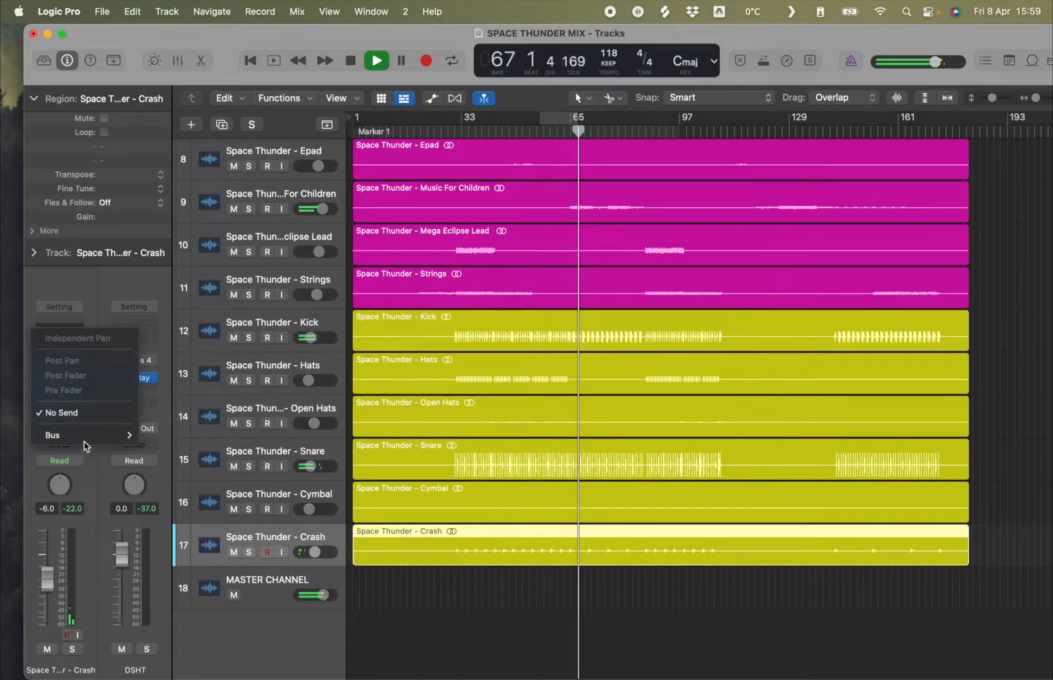
mouse_move(54, 436)
click(209, 122)
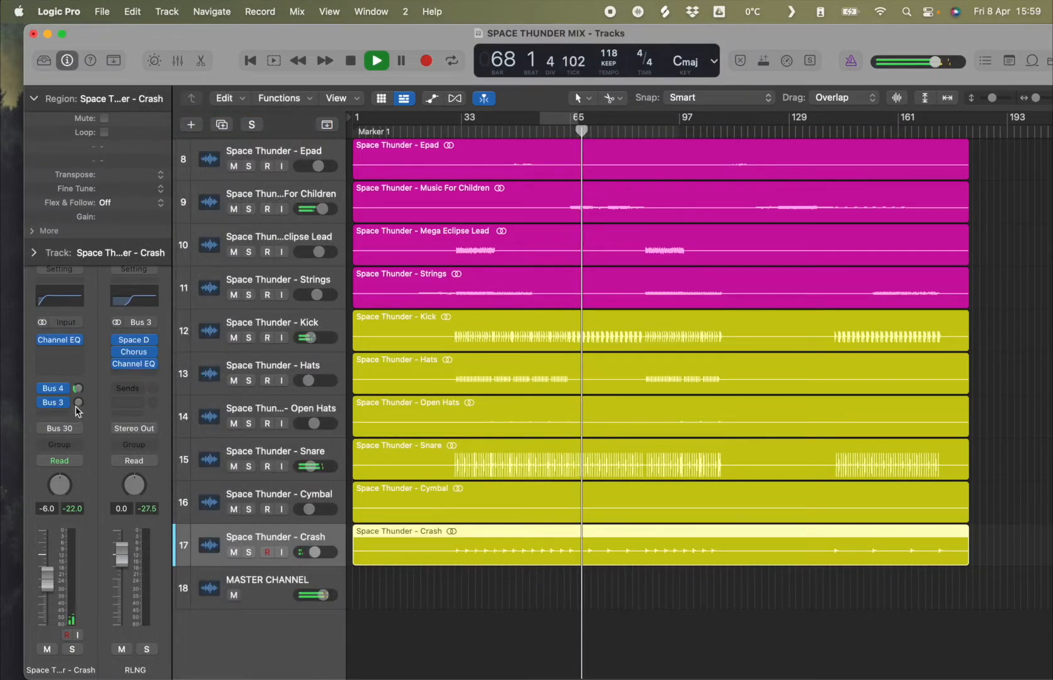
drag(79, 382, 197, 380)
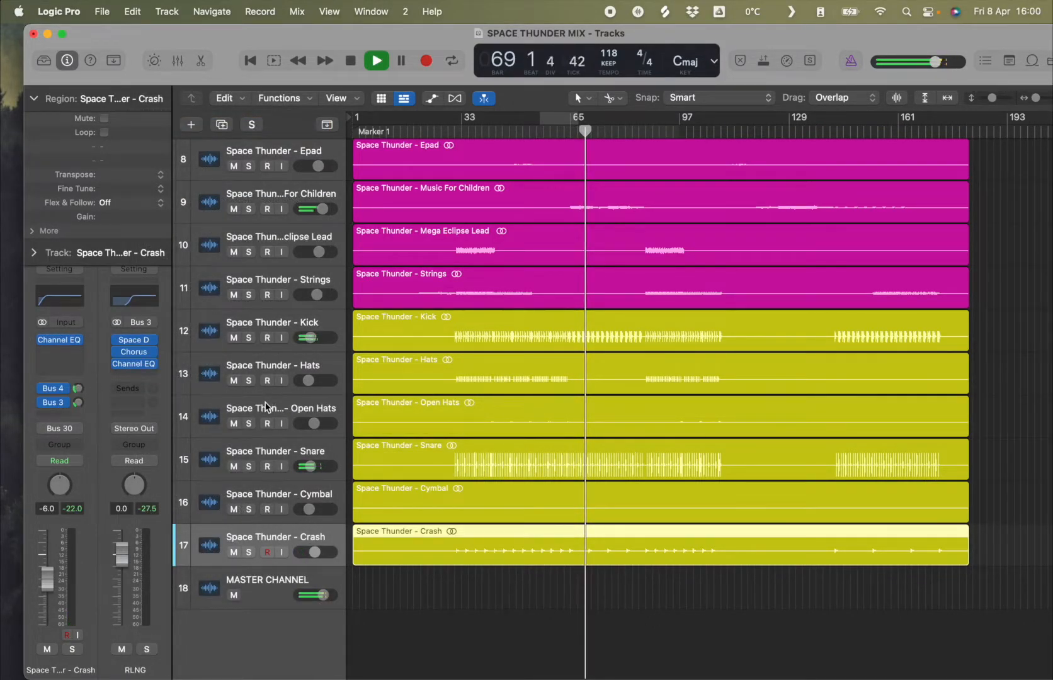
- Lower the Snare track's fader to -13.8 dB
click(301, 411)
click(257, 455)
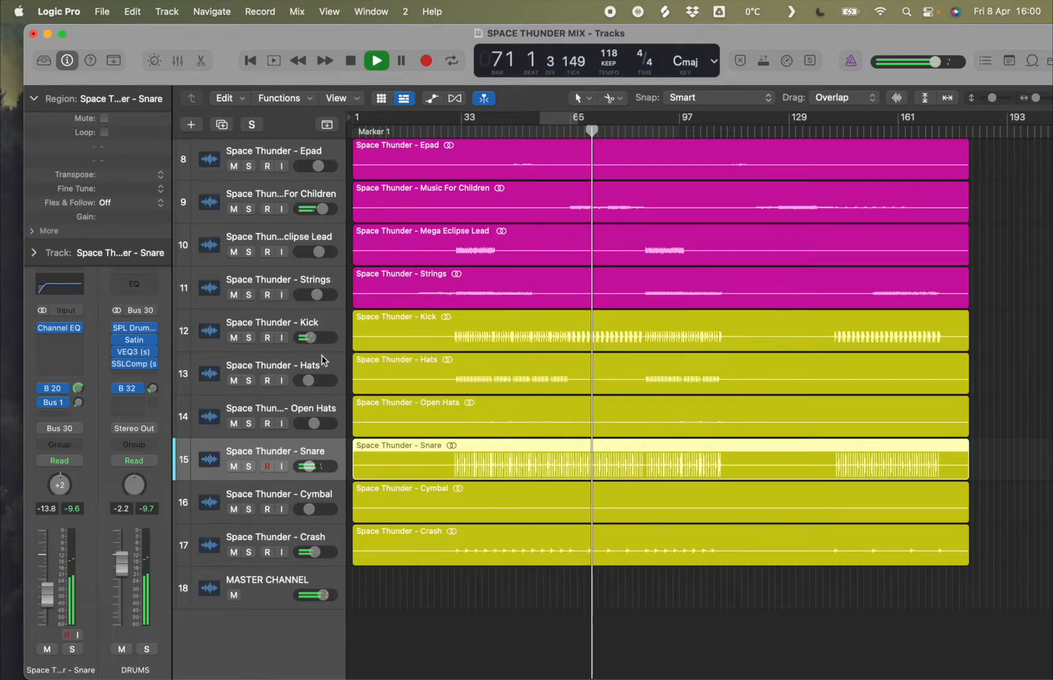
scroll(518, 378, up, 2)
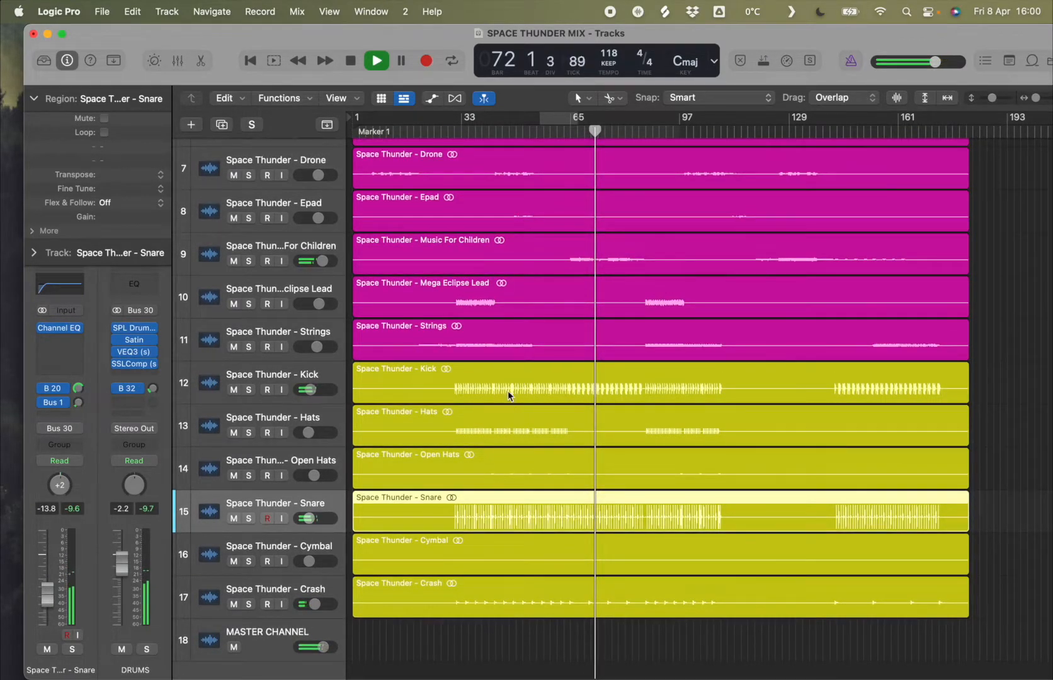
- Add a Bus 3 (RLNG) send to the Music For Children track and lower its fader to -2.5 dB
scroll(509, 398, up, 3)
click(300, 351)
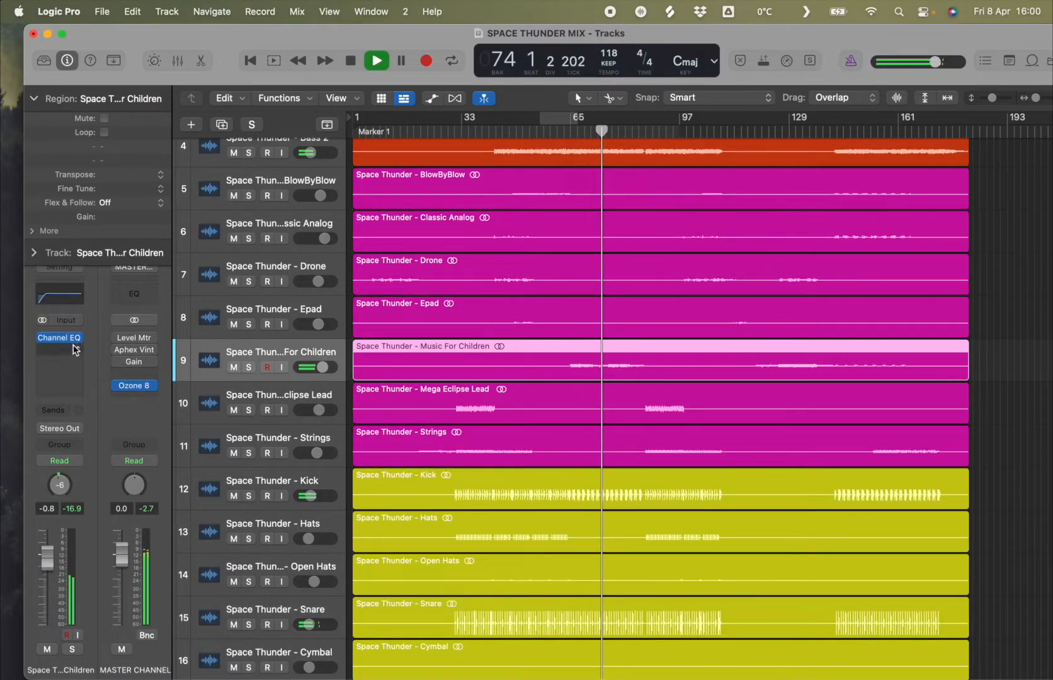
click(61, 417)
mouse_move(63, 432)
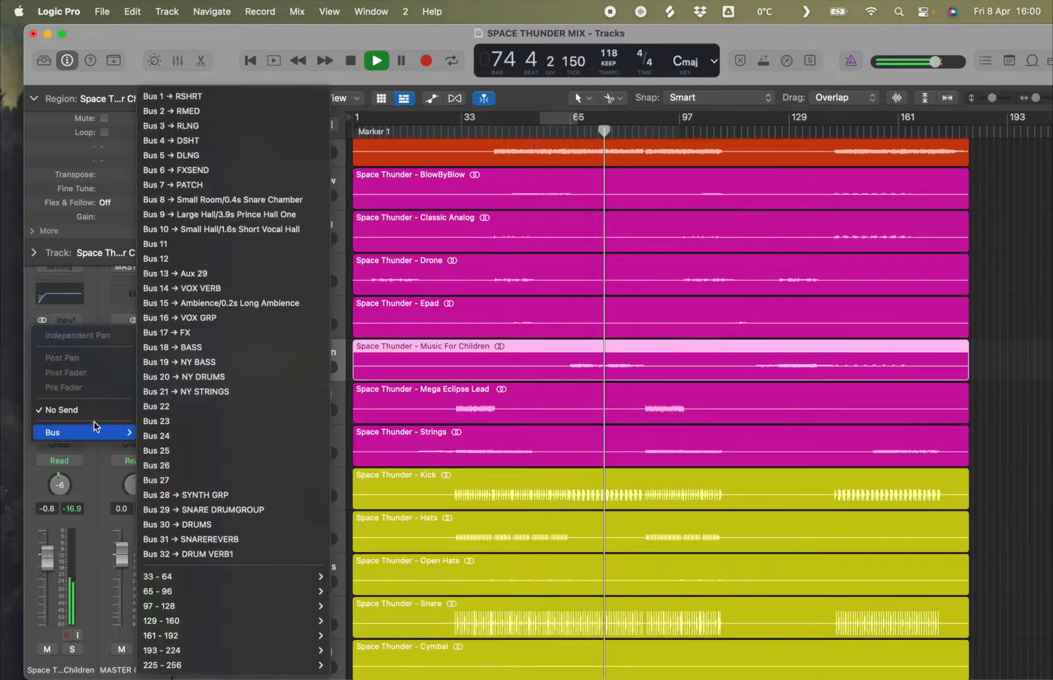
click(191, 129)
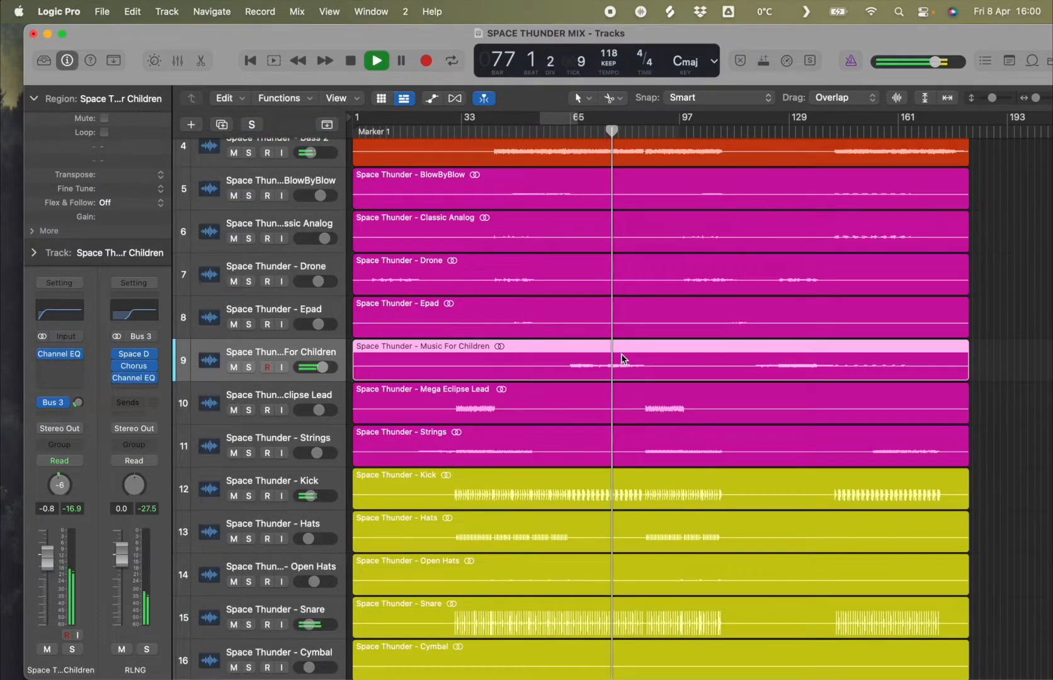
scroll(622, 359, up, 2)
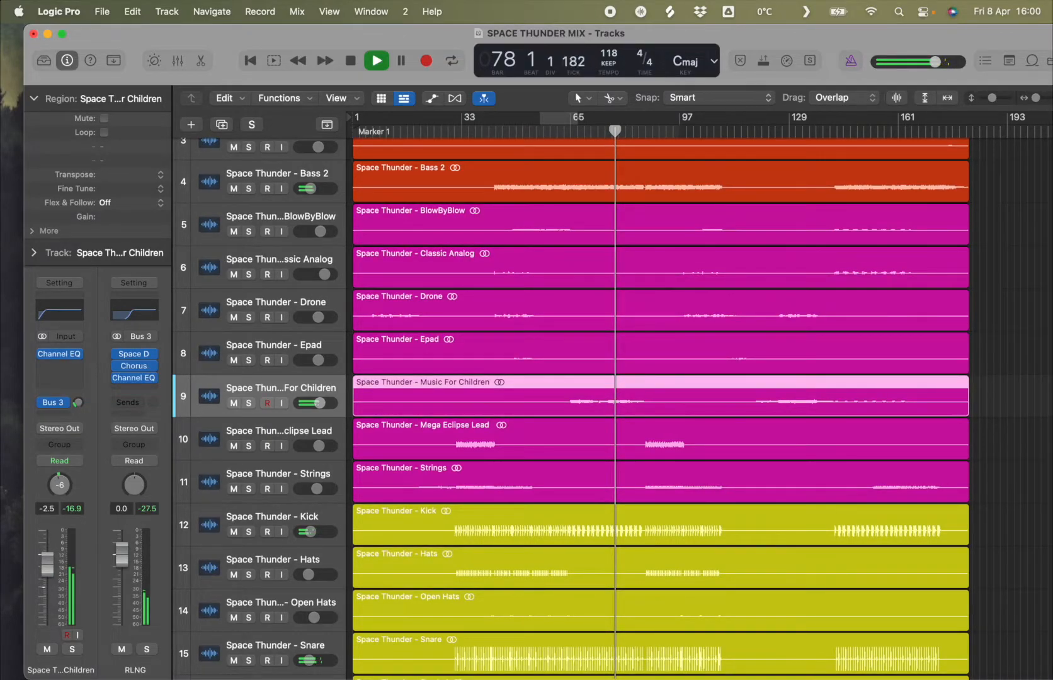
scroll(627, 390, up, 2)
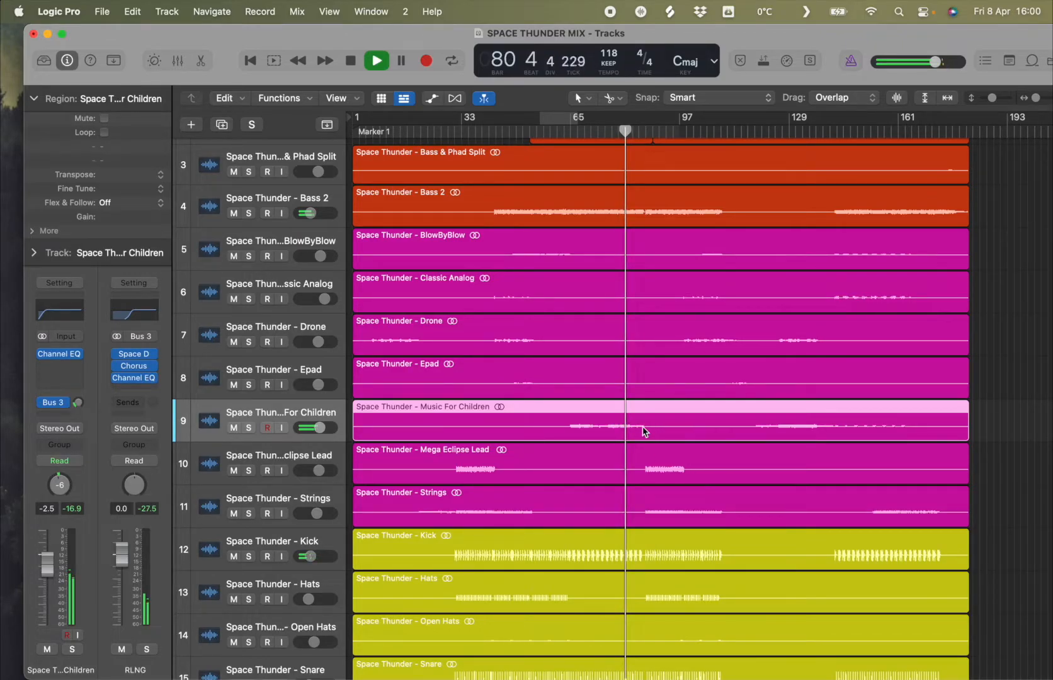
scroll(582, 418, up, 3)
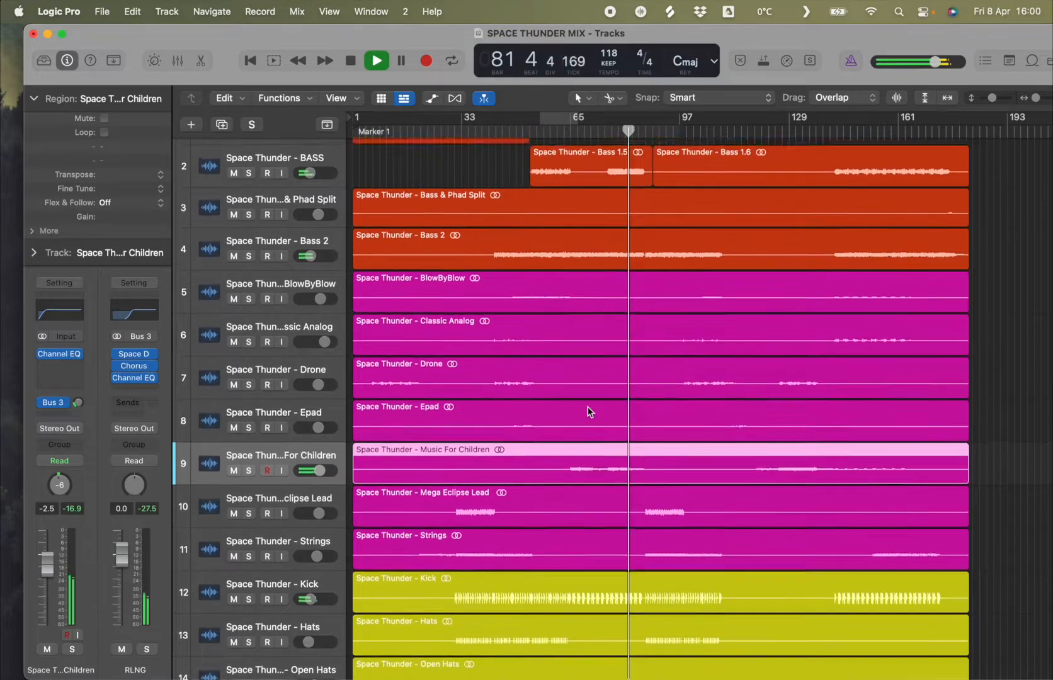
- Set the fader of the second BASS track, which holds the Bass 1.5 and 1.6 regions, to -11.0 dB
scroll(588, 412, down, 2)
click(282, 515)
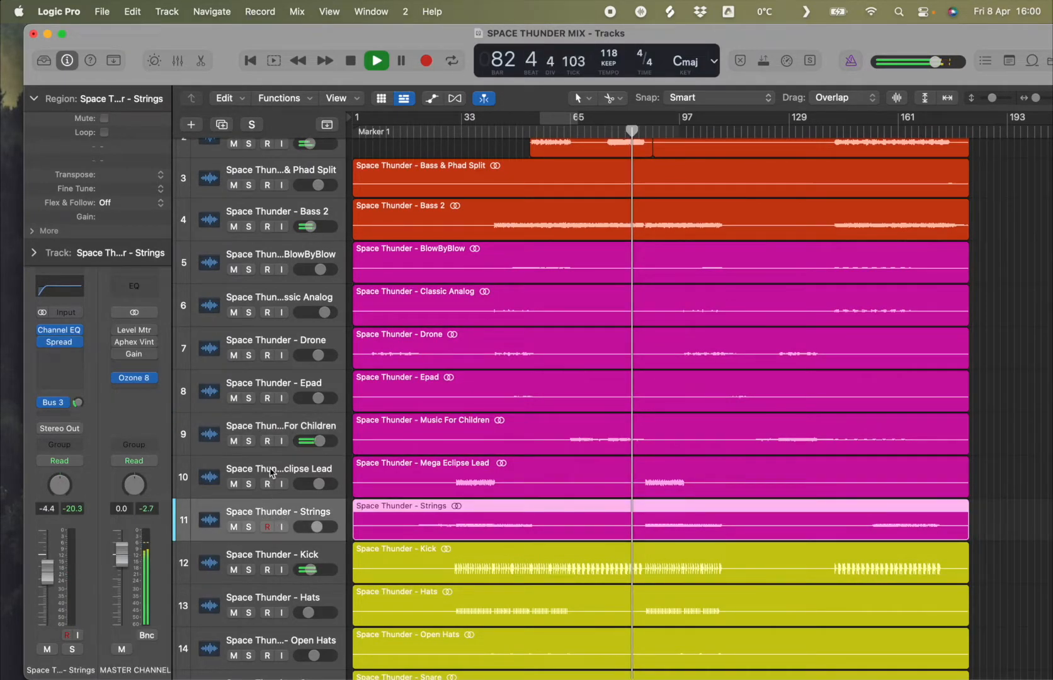
click(274, 436)
scroll(284, 412, up, 1)
scroll(285, 408, up, 3)
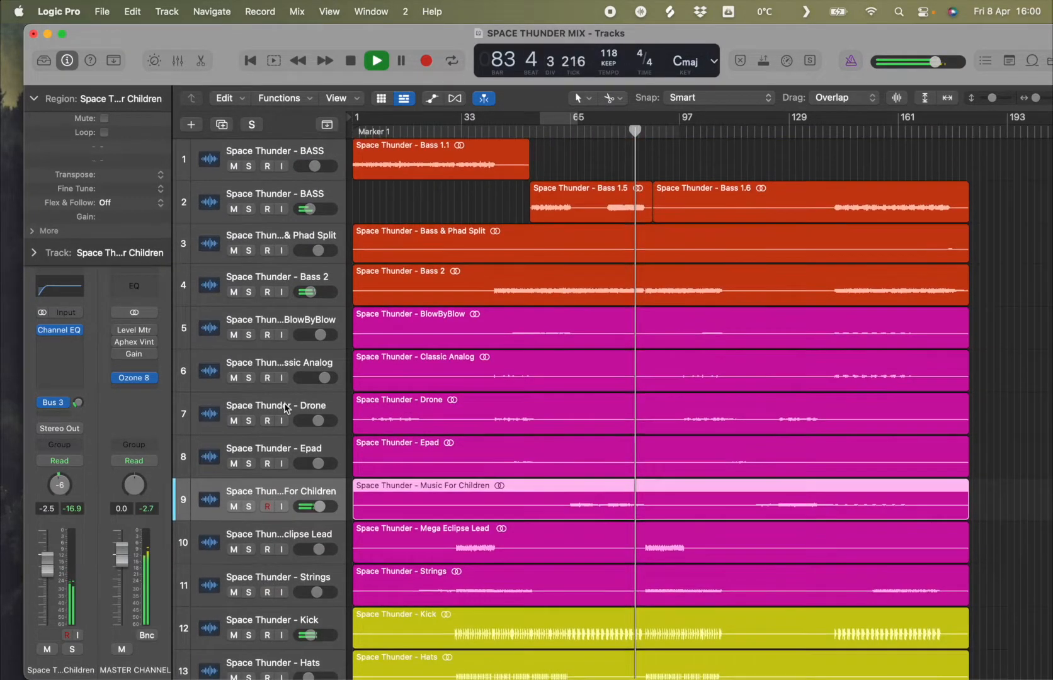
click(271, 201)
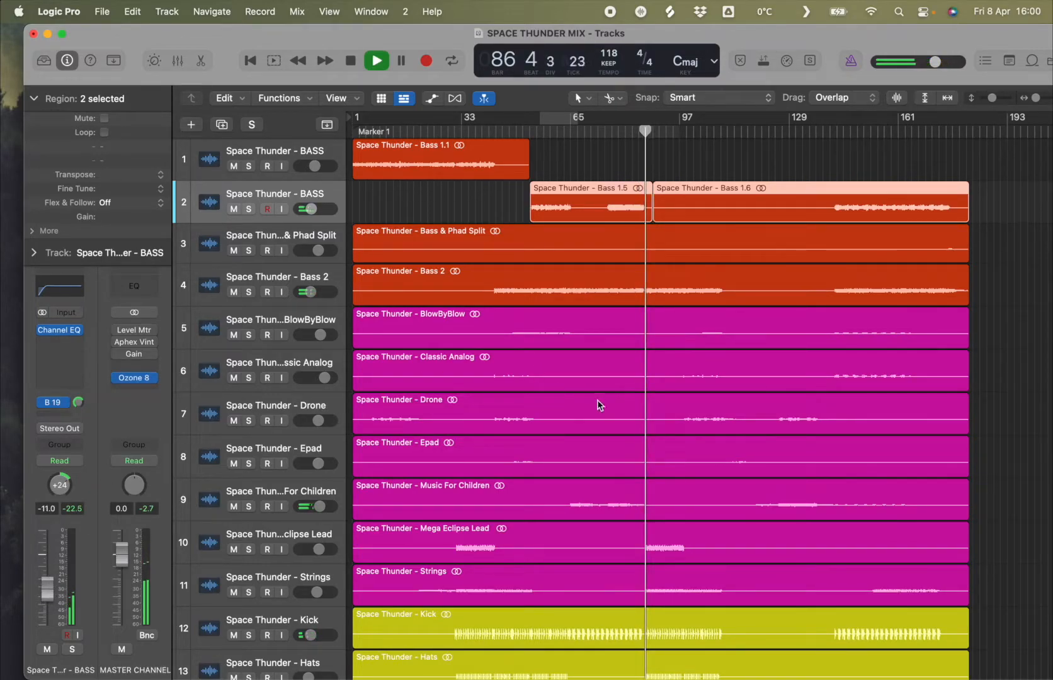
- Lower the Mega Eclipse Lead track's fader to -6.2 dB and bring its pan to -1, checking its Channel EQ
scroll(473, 510, down, 3)
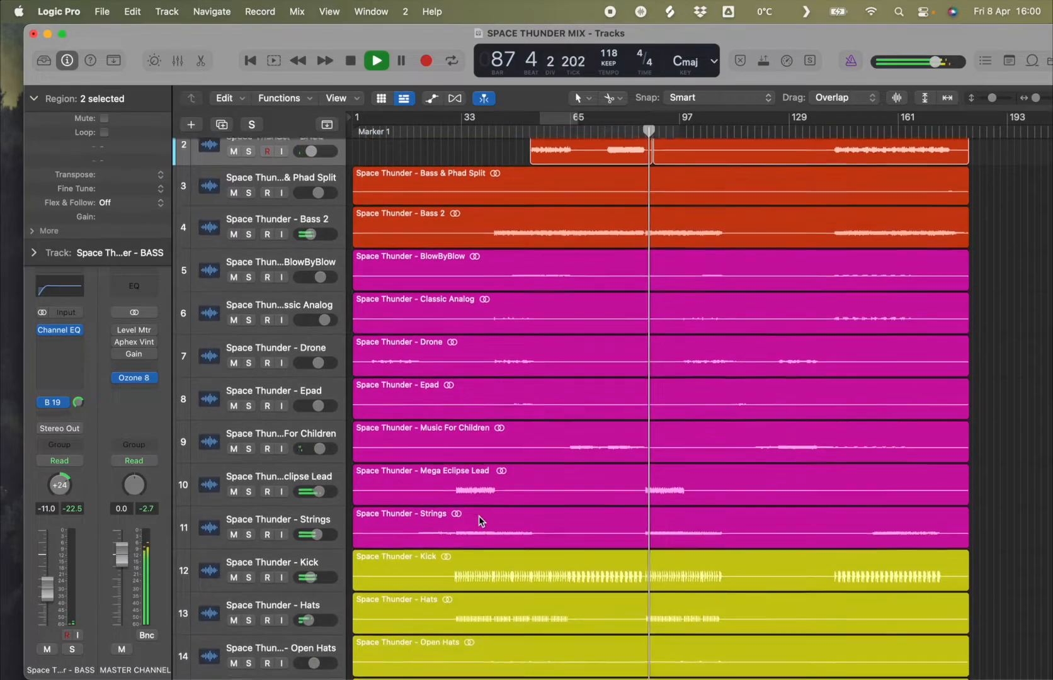
click(478, 516)
drag(55, 576, 55, 572)
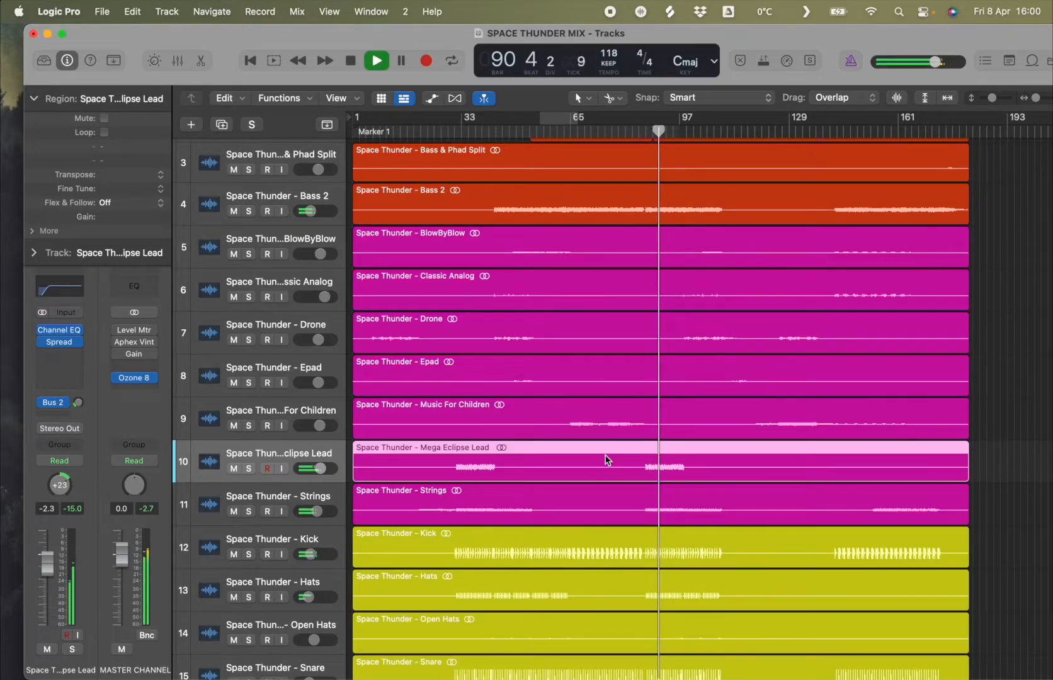
scroll(648, 457, down, 1)
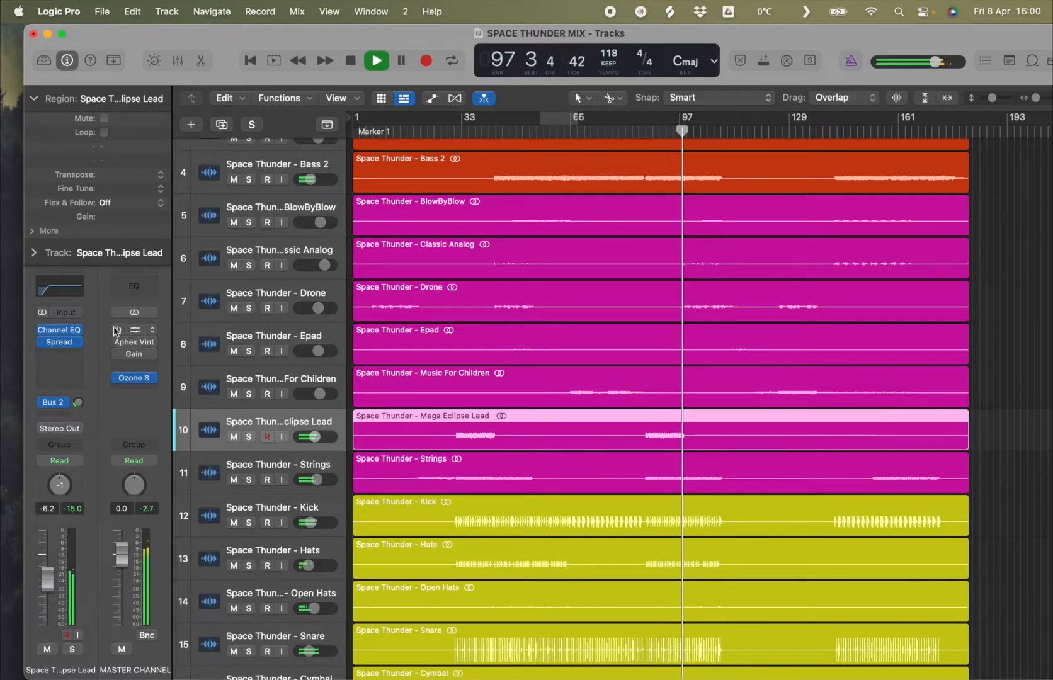
click(59, 288)
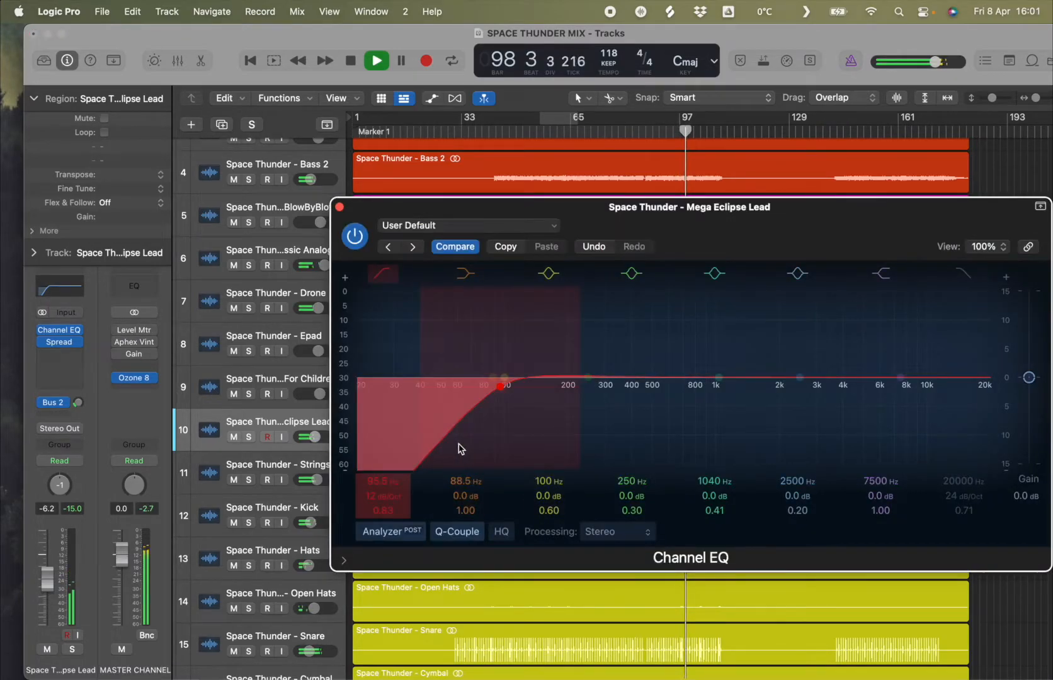
click(339, 207)
- Raise the Classic Analog track's fader to 3.2 dB and set the BlowByBlow track's fader to -2.6 dB
scroll(607, 371, up, 2)
click(281, 306)
click(278, 272)
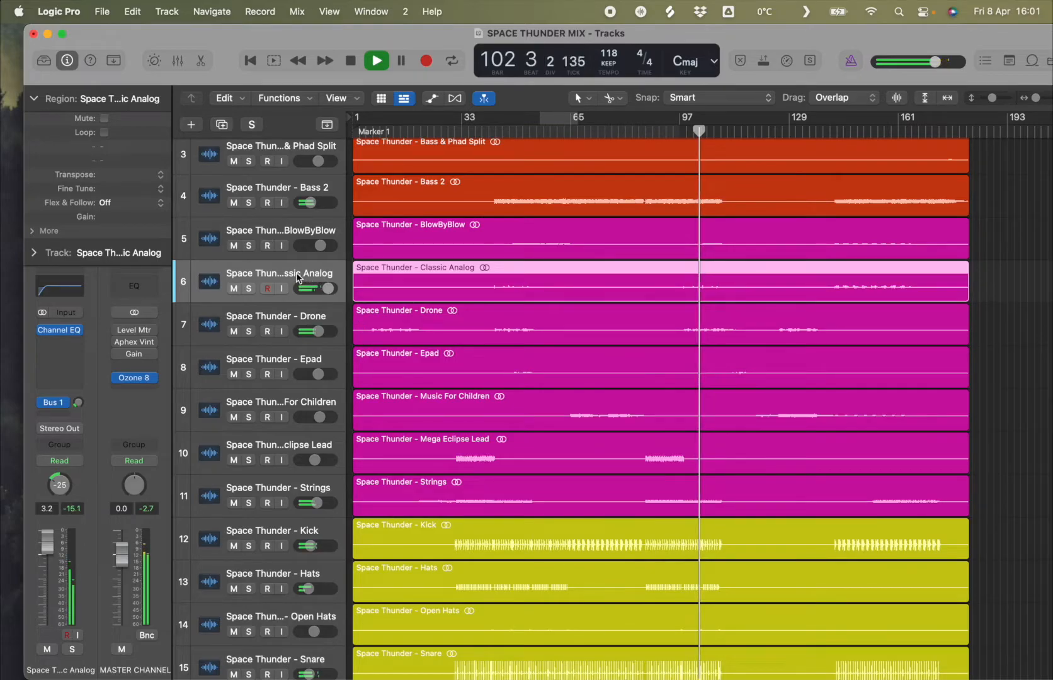
click(303, 237)
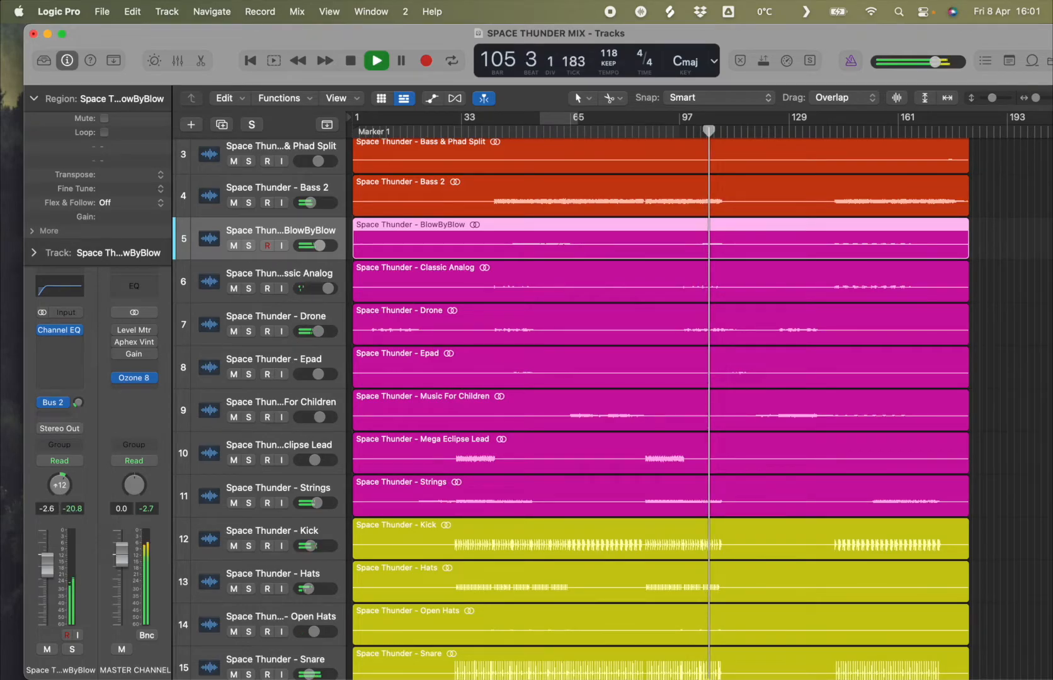
- Set the Drone track's fader to -3.0 dB
click(280, 273)
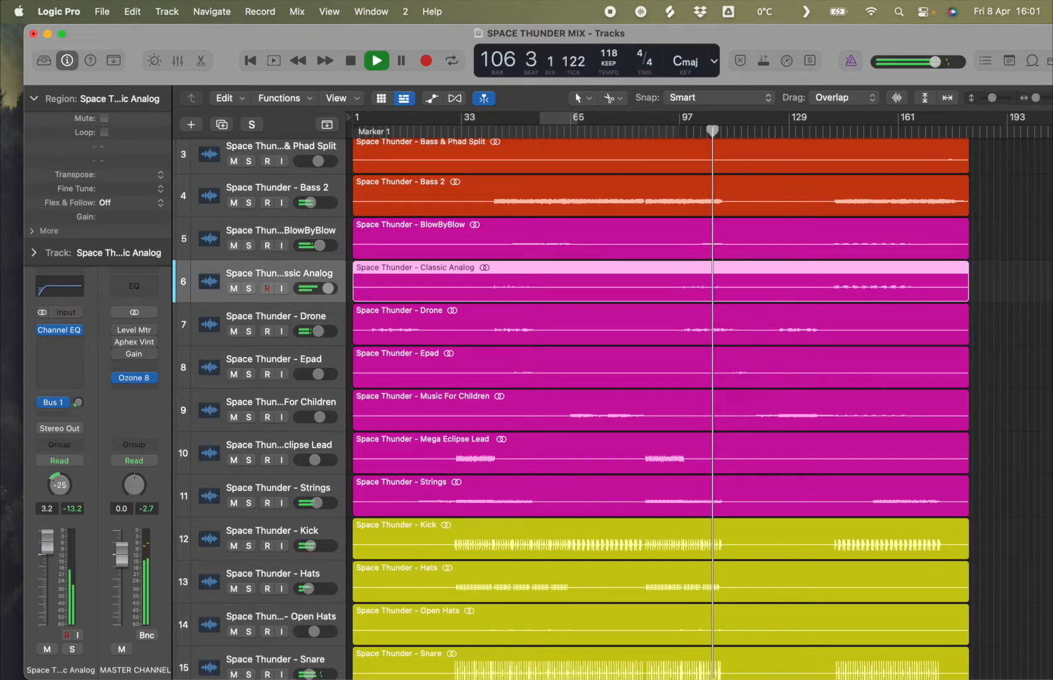
click(314, 324)
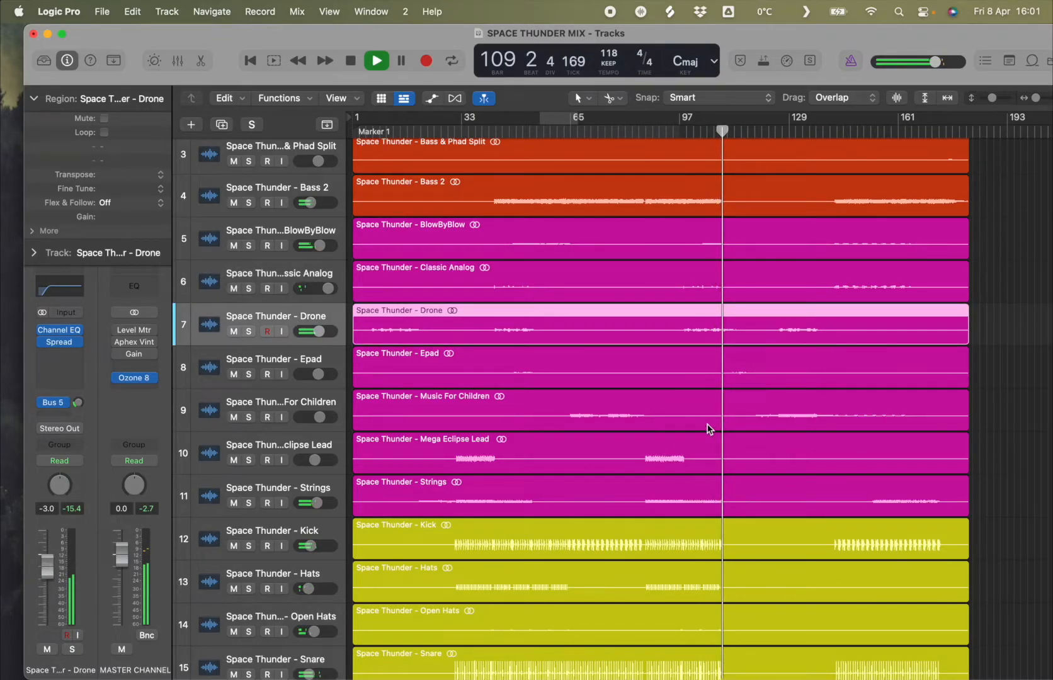
scroll(729, 423, up, 1)
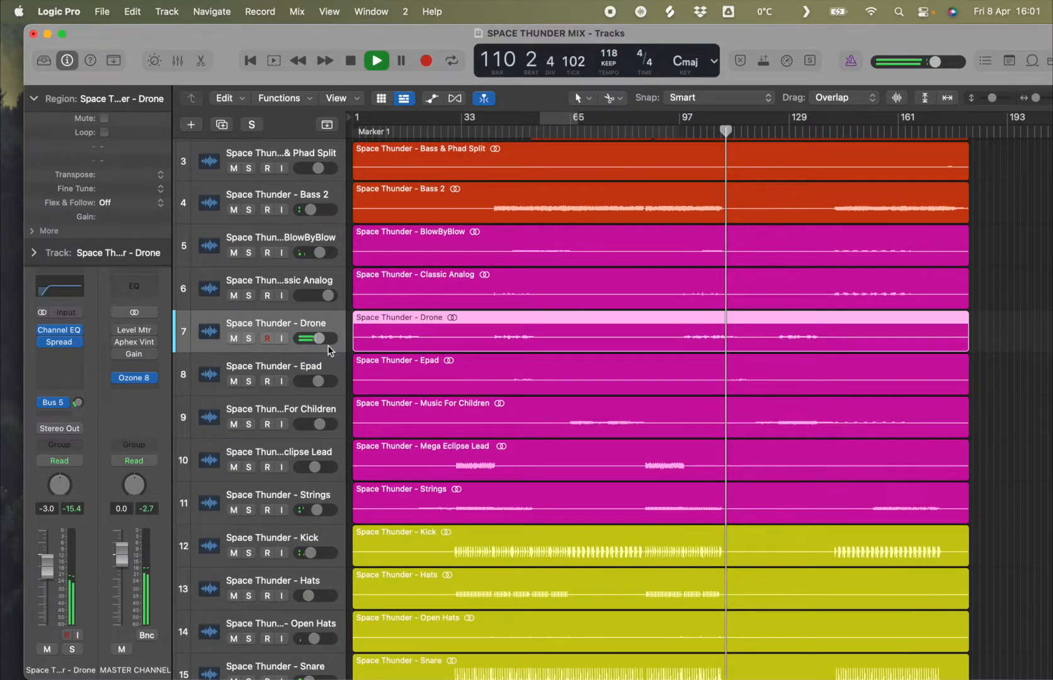
- Raise the Epad track's fader to -2.0 dB and adjust its Bus 3 (RLNG) send level
click(310, 365)
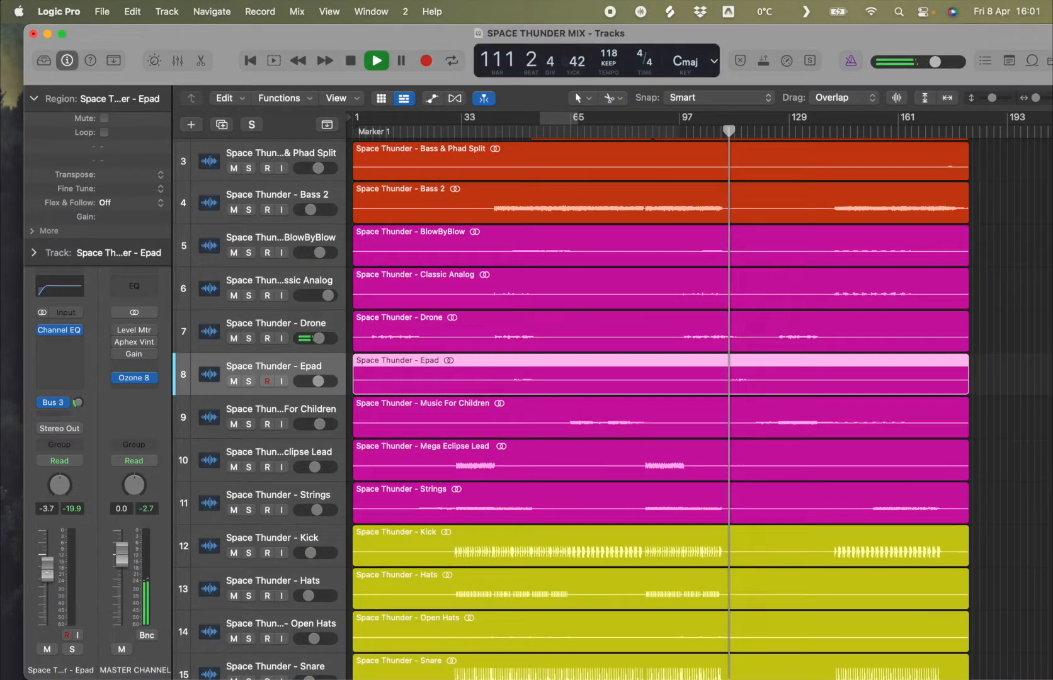
drag(47, 566, 59, 562)
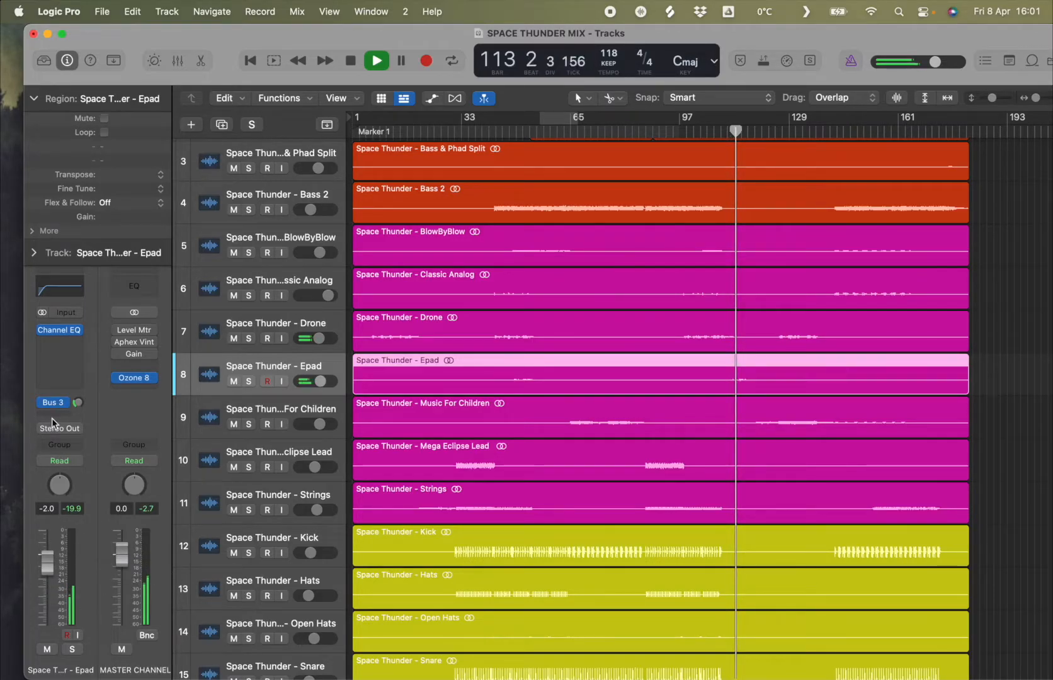
click(77, 402)
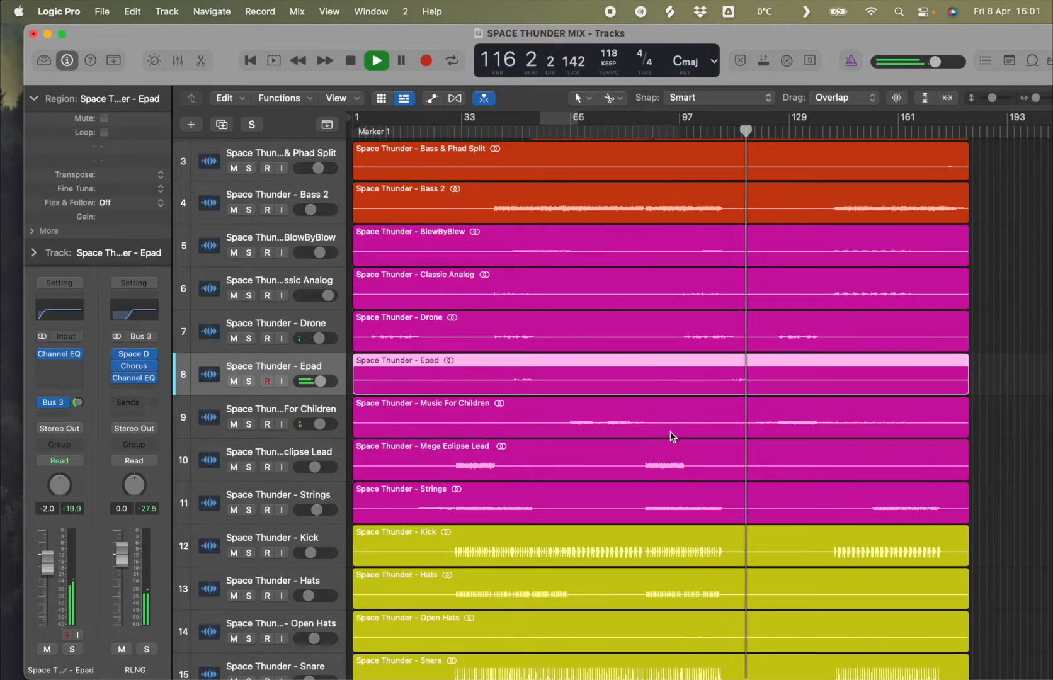
- Readjust the Music For Children track's fader, settling it at -2.0 dB
click(319, 414)
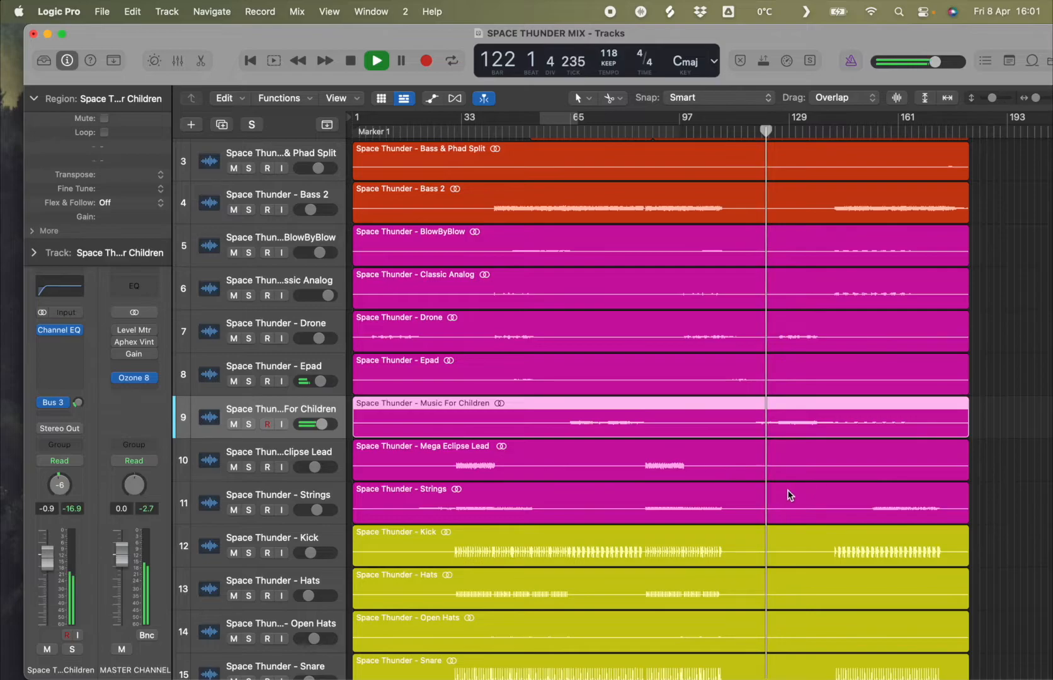
scroll(787, 494, up, 1)
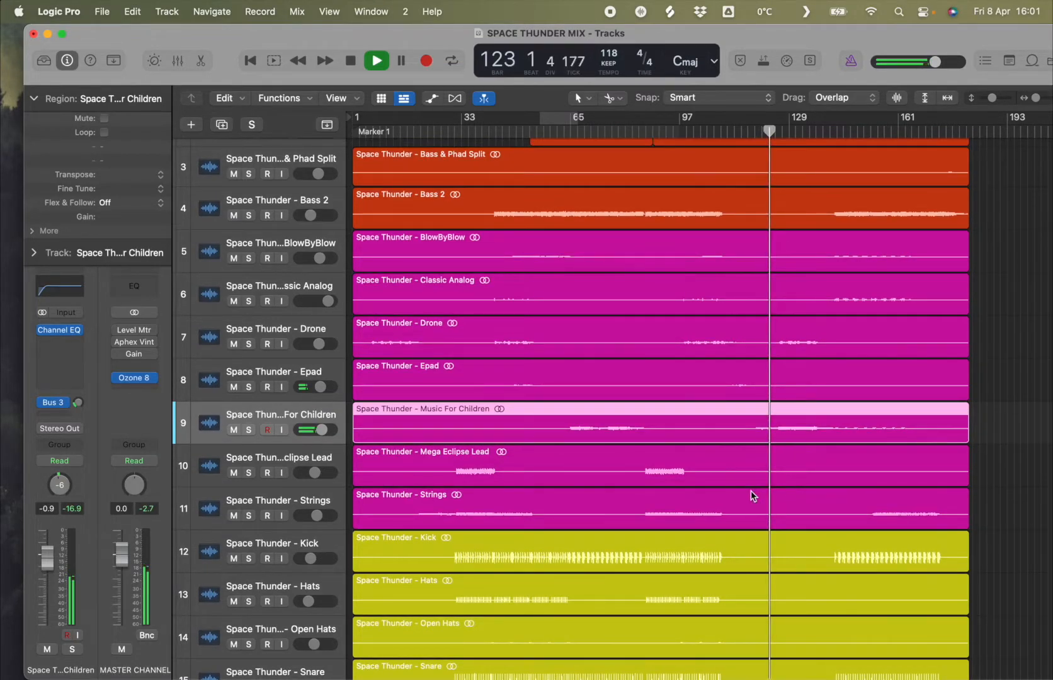
drag(48, 557, 47, 562)
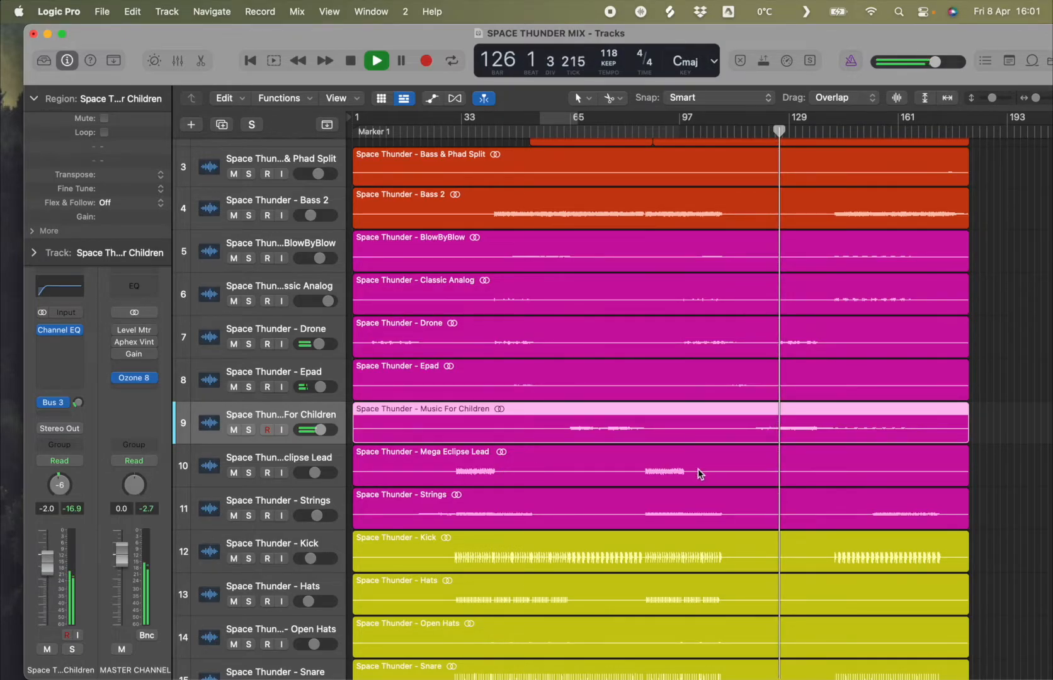
scroll(812, 460, up, 1)
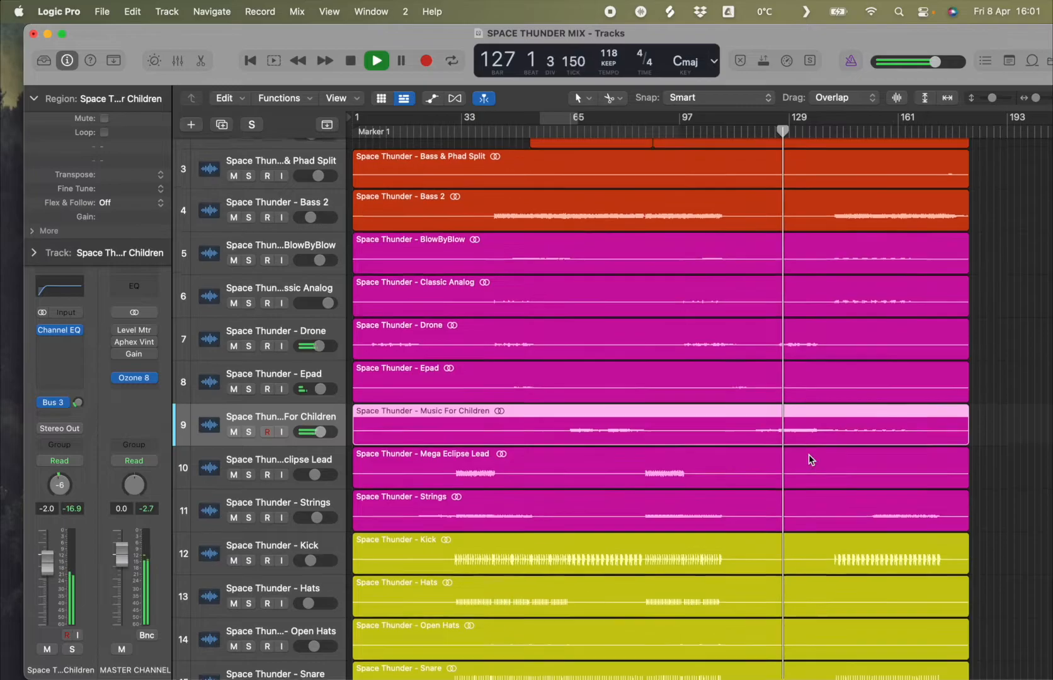
scroll(812, 459, up, 1)
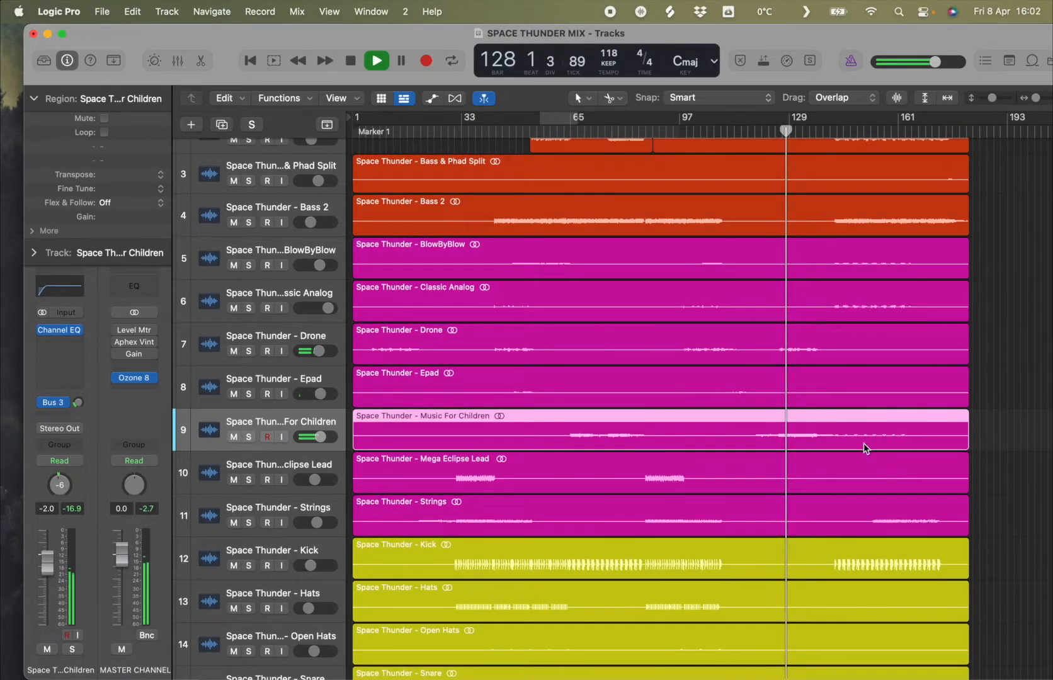
scroll(812, 482, down, 2)
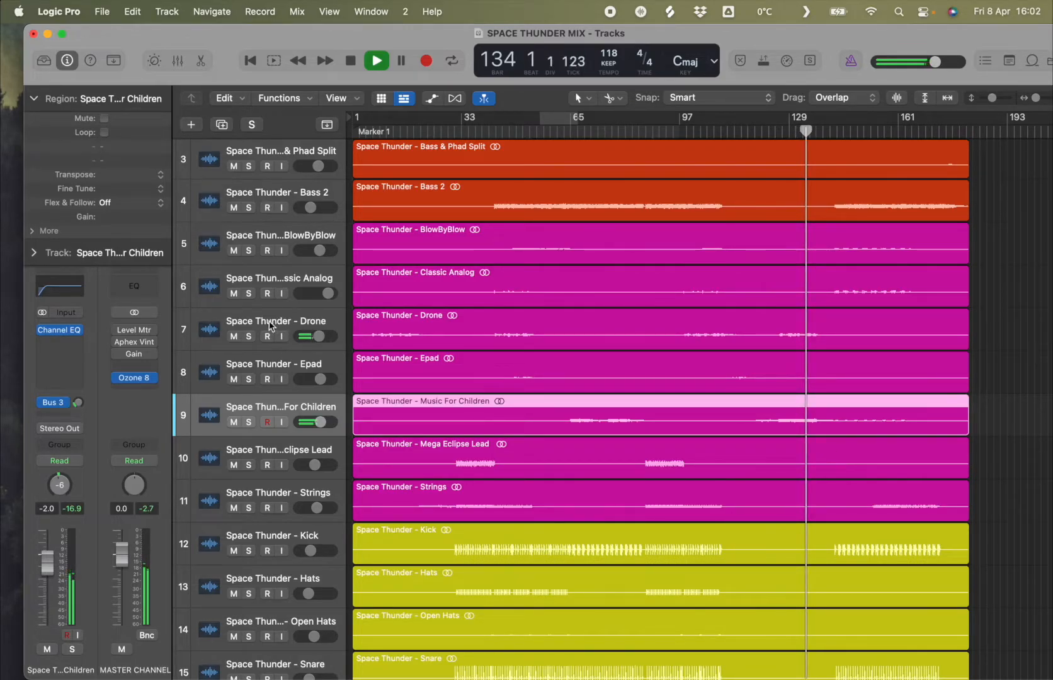
- Raise the Drone track's fader to -1.4 dB
click(557, 332)
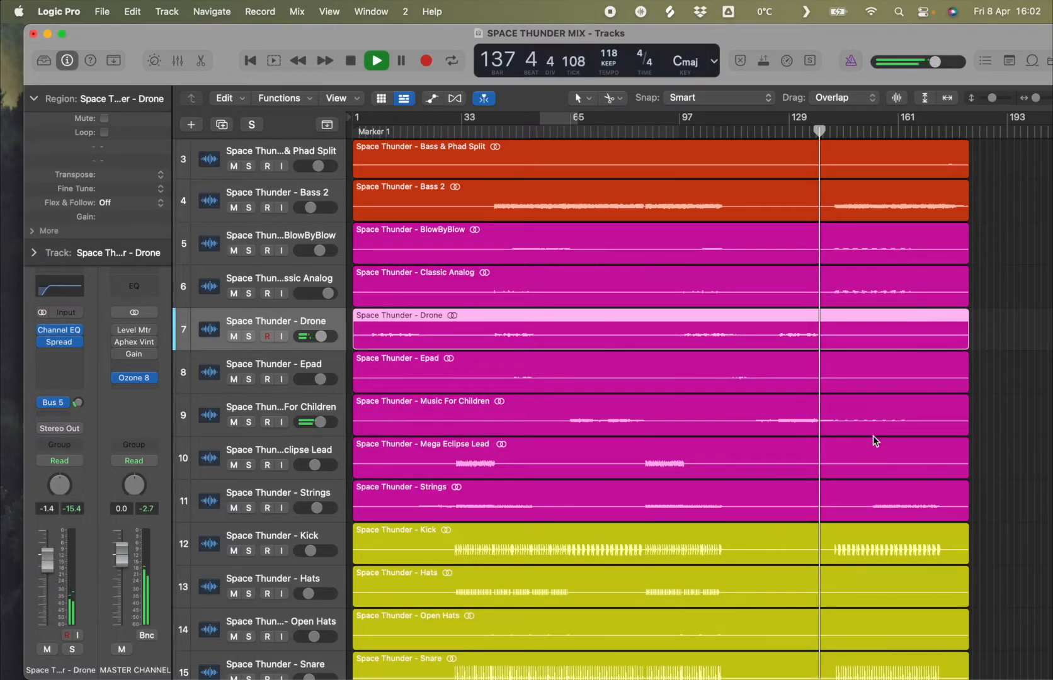
scroll(856, 466, down, 5)
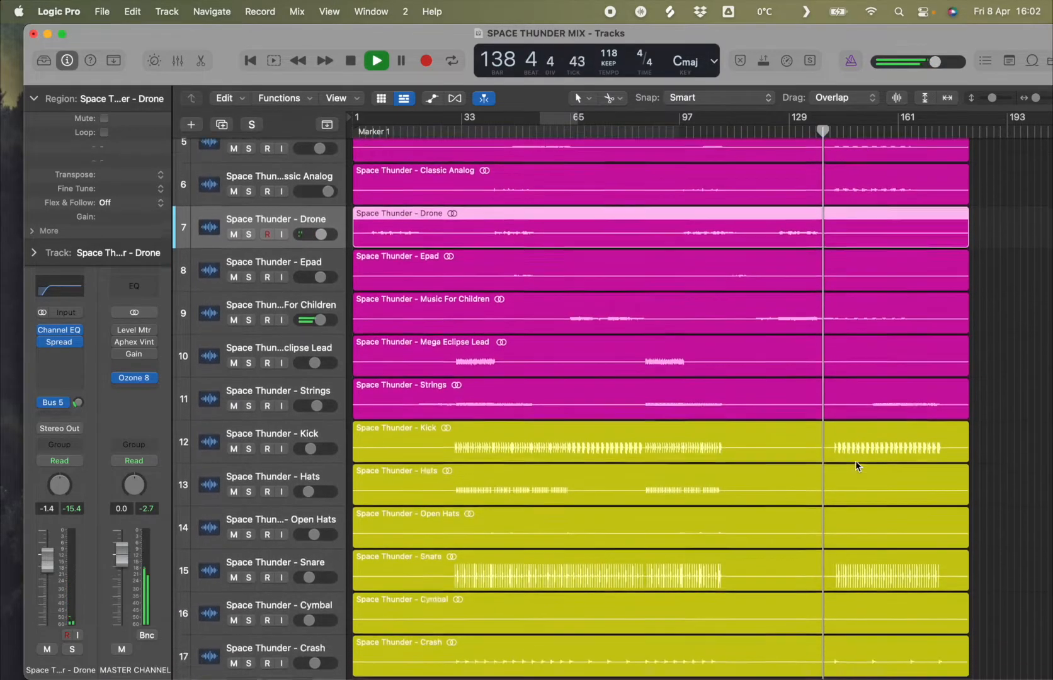
scroll(855, 463, up, 5)
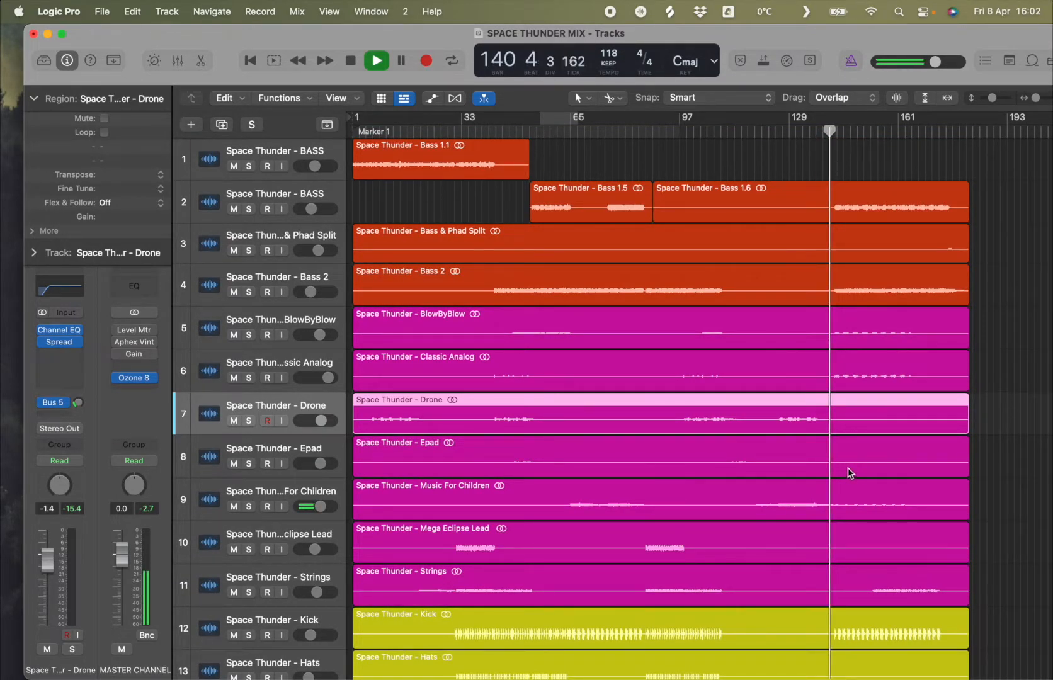
scroll(858, 480, down, 1)
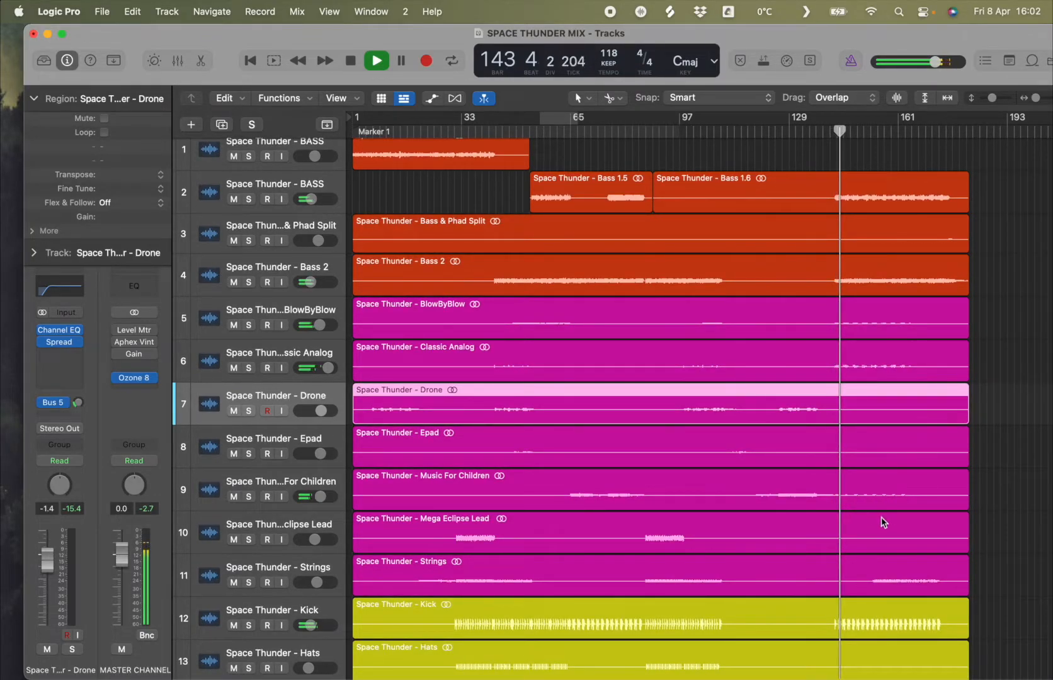
scroll(828, 400, up, 1)
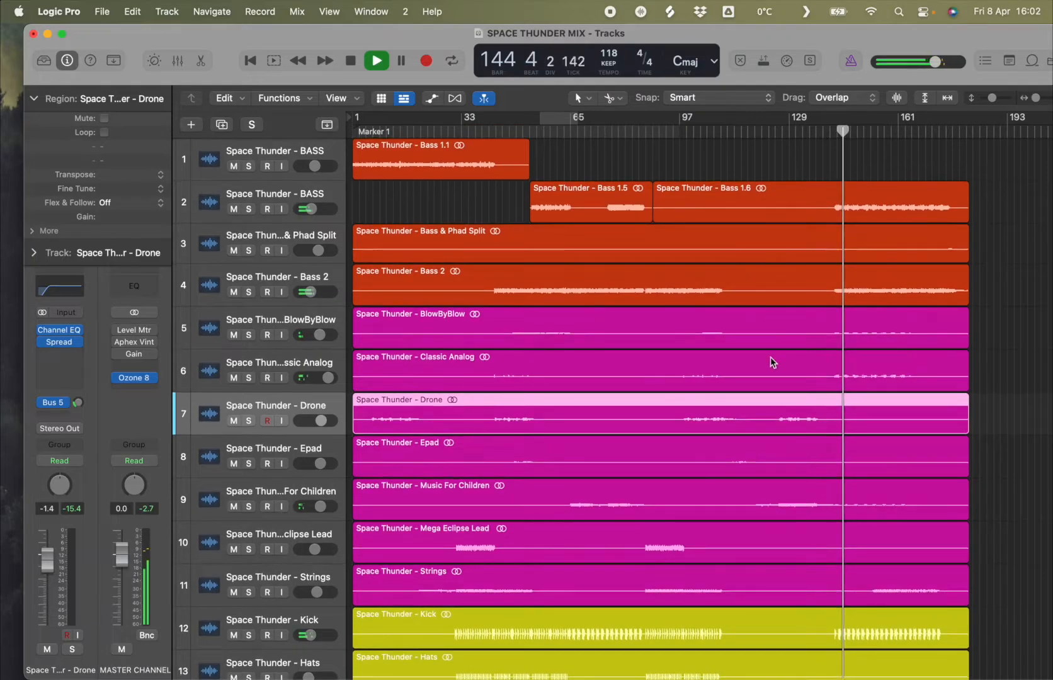
- Raise the Crash track's fader slightly and bring the Cymbal track's fader up to -8.6 dB
scroll(763, 390, down, 10)
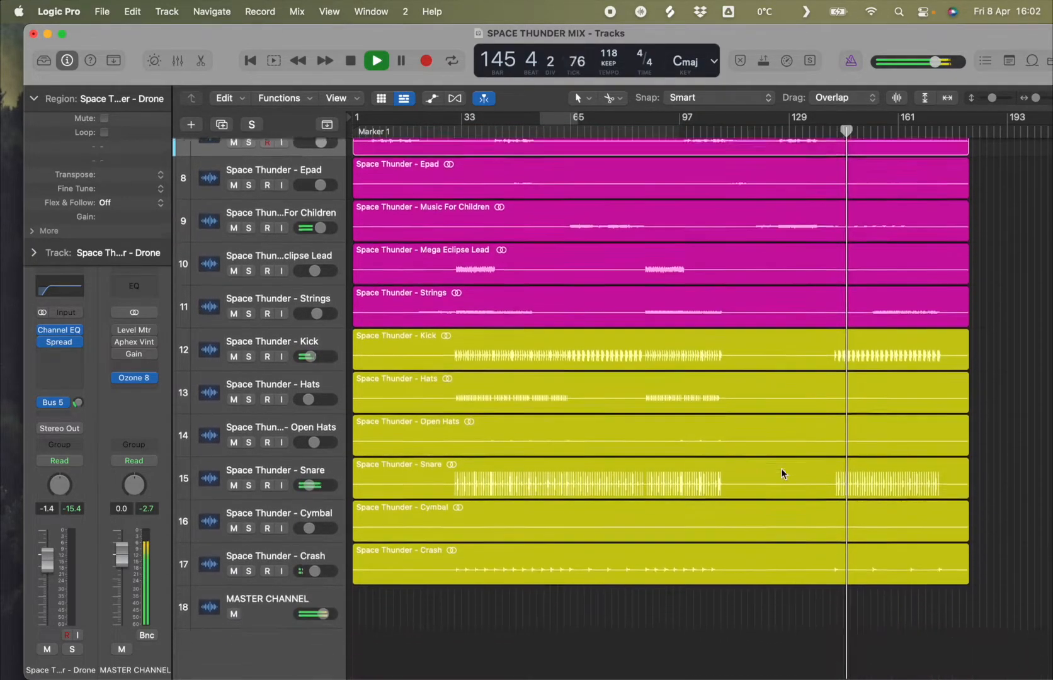
click(278, 542)
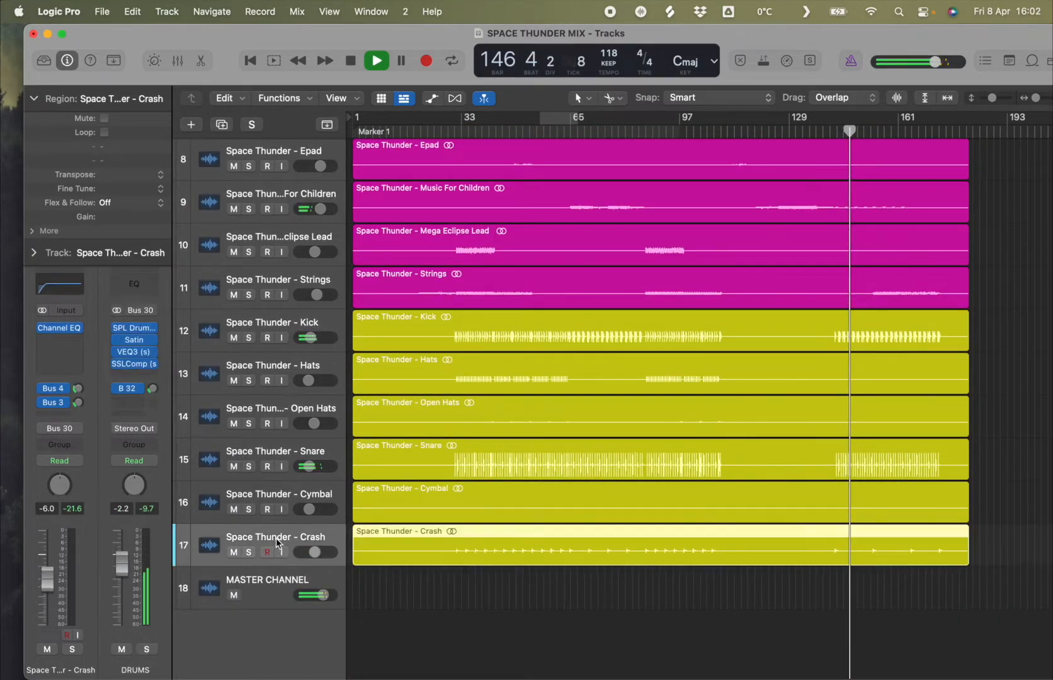
click(301, 493)
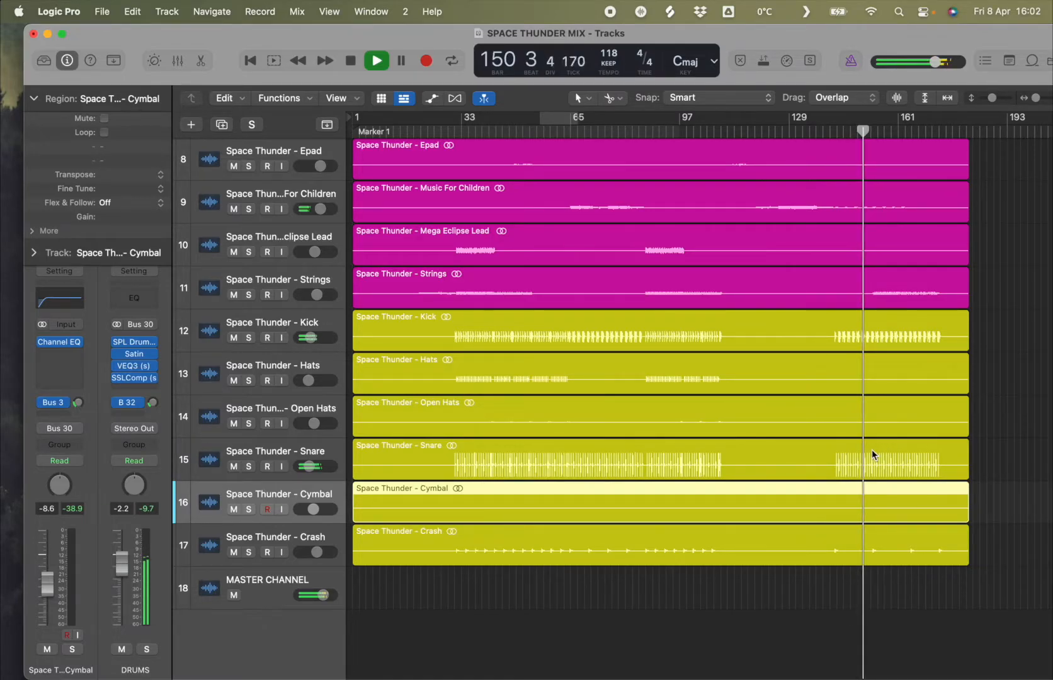
- Raise the Classic Analog track's fader slightly and bring the BlowByBlow track's fader up to -1.8 dB
scroll(913, 412, up, 2)
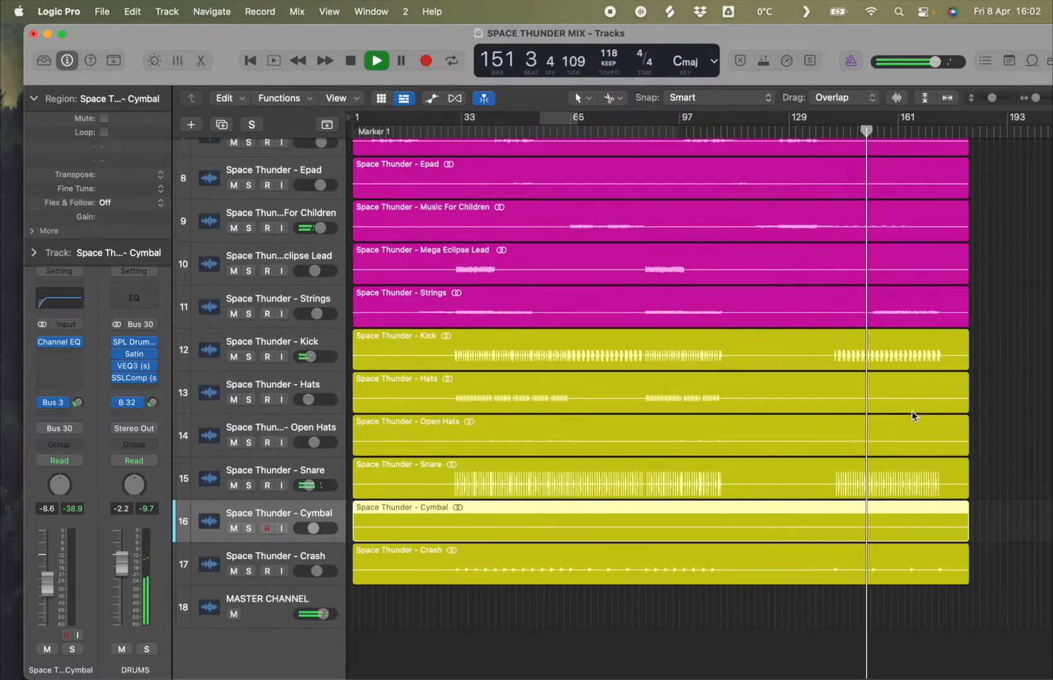
scroll(912, 415, up, 2)
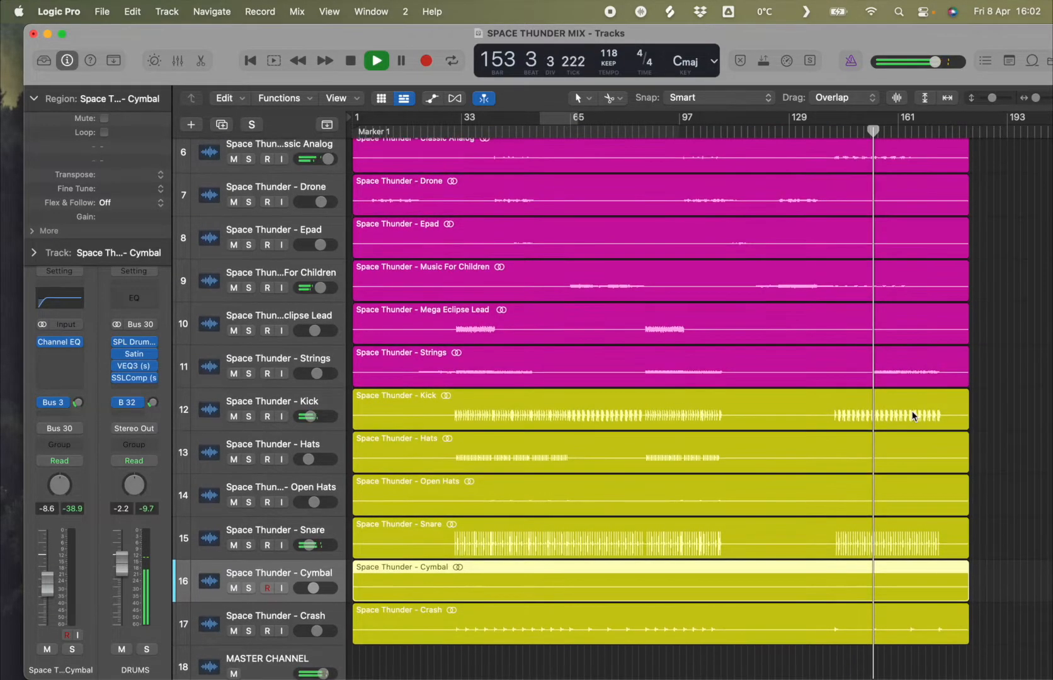
scroll(912, 416, up, 2)
scroll(913, 415, up, 5)
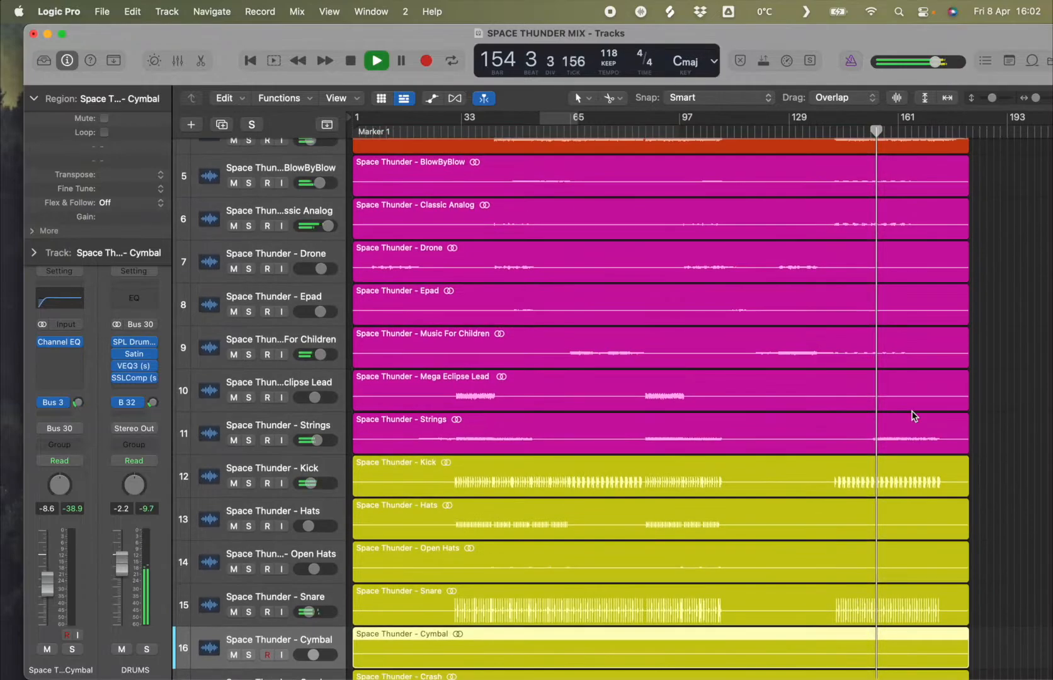
scroll(913, 416, up, 2)
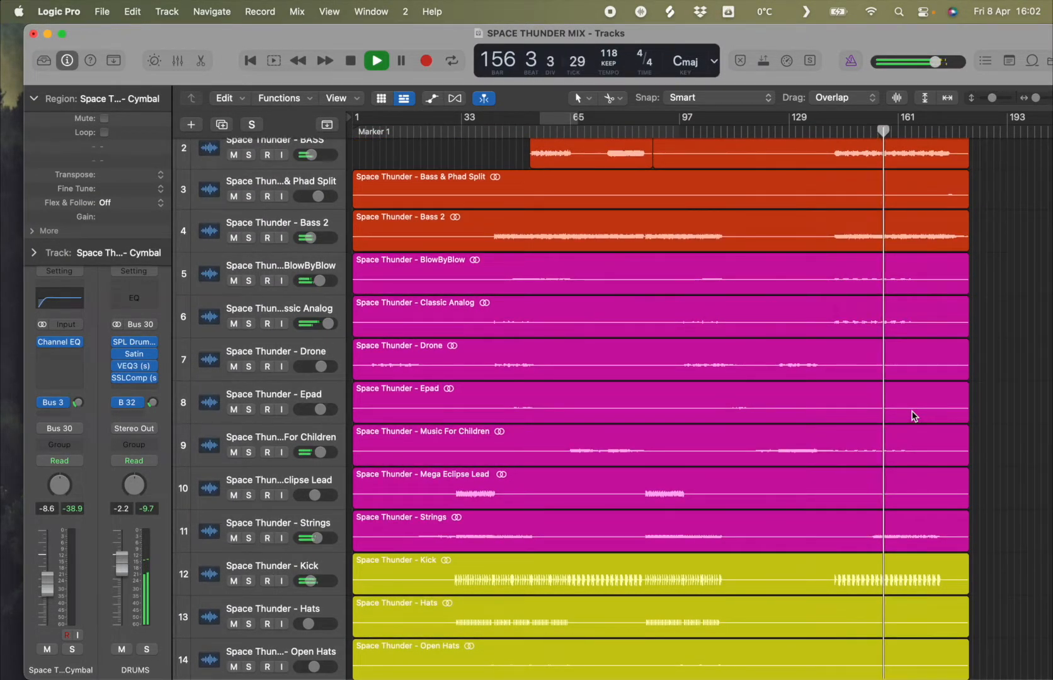
scroll(913, 416, up, 1)
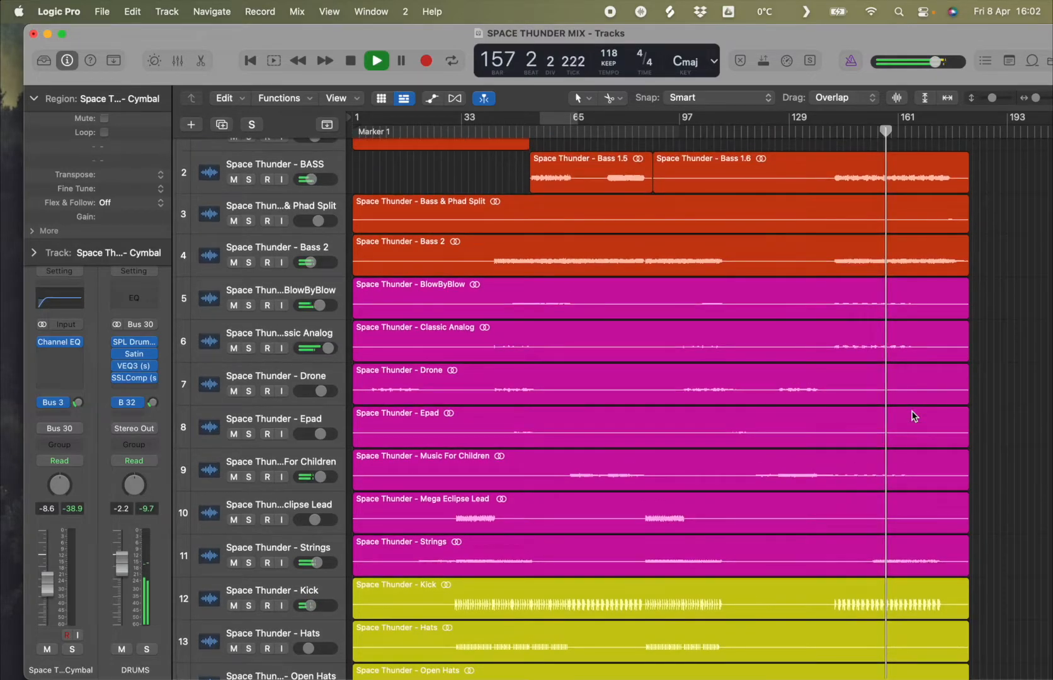
click(337, 362)
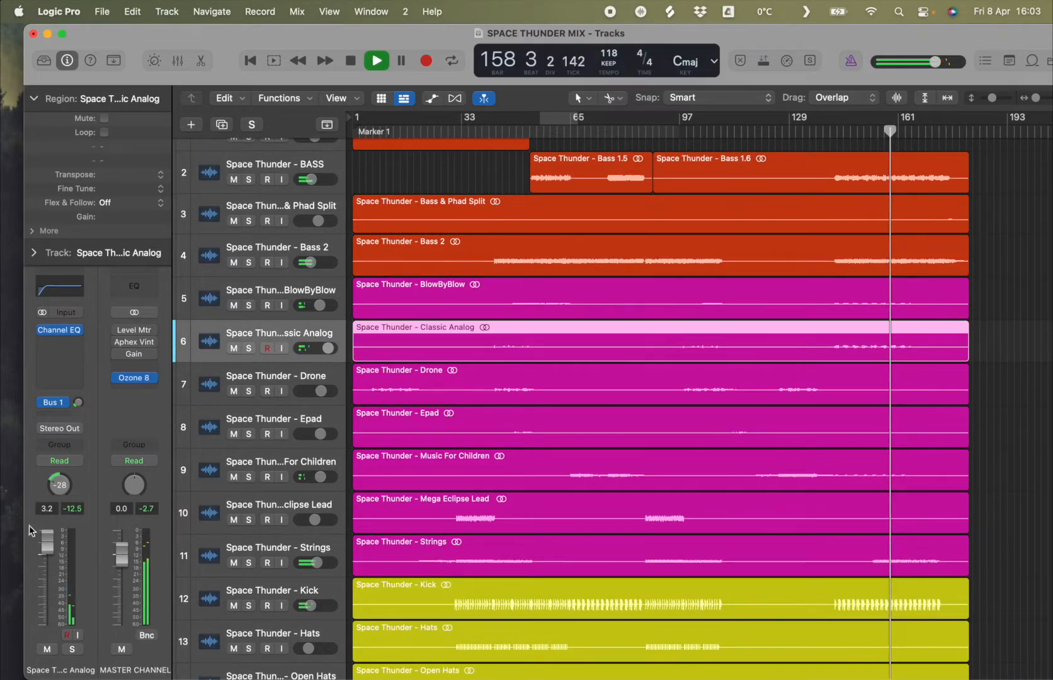
click(282, 295)
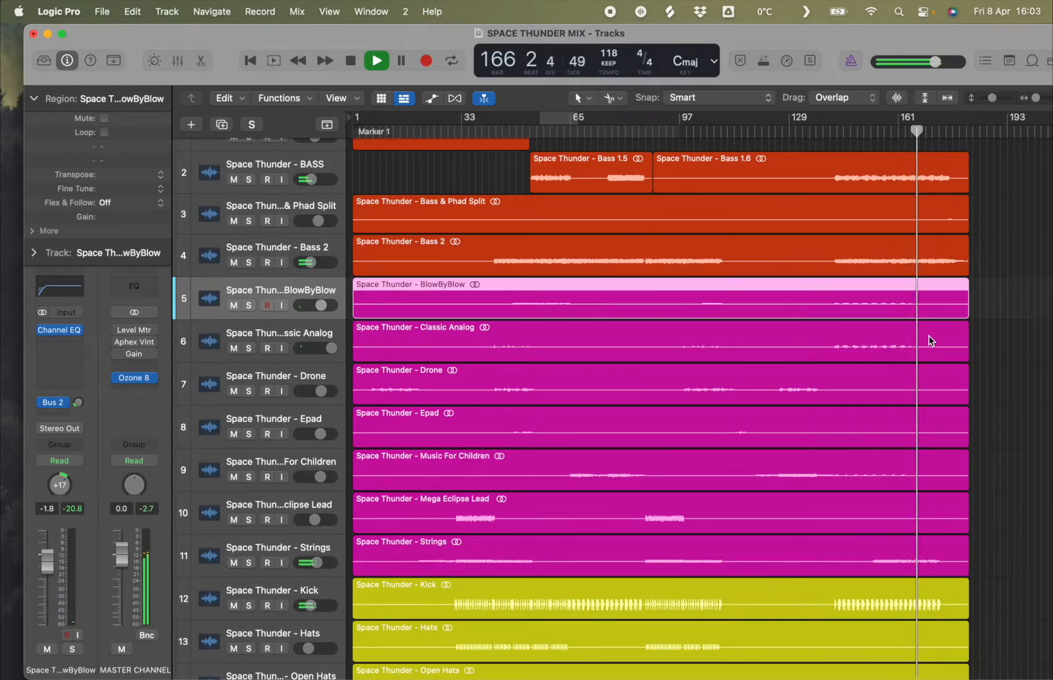
- Select the Bass & Phad Split track, listen through to the end of the song and stop playback
click(435, 220)
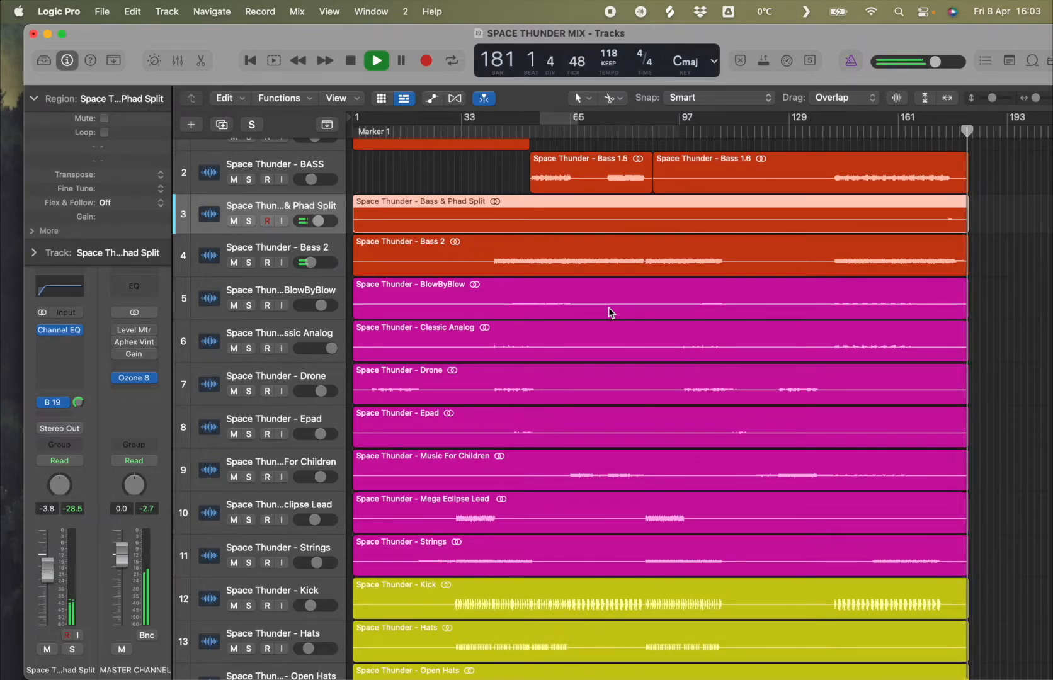
key(space)
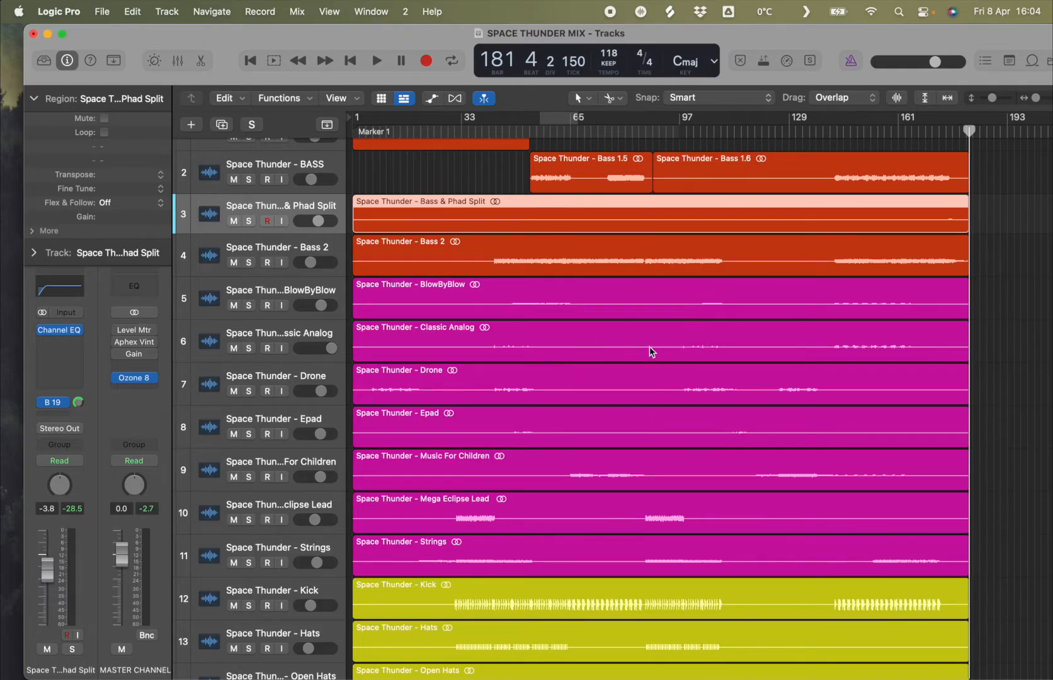
scroll(756, 366, down, 3)
scroll(787, 429, up, 4)
scroll(788, 429, down, 10)
scroll(768, 446, up, 8)
scroll(740, 457, down, 8)
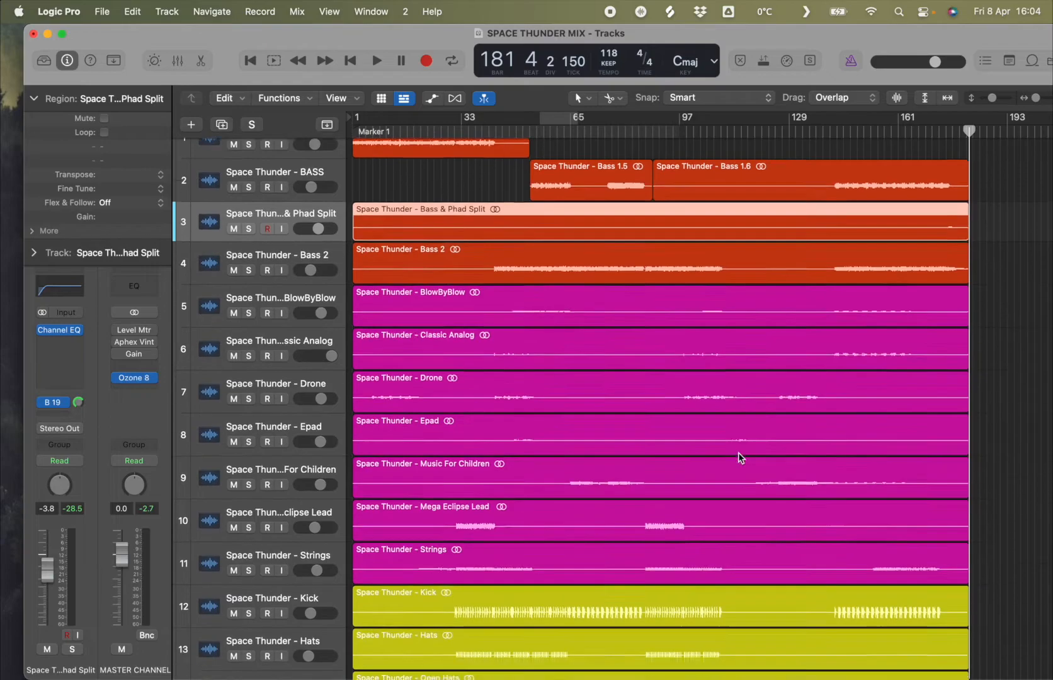
scroll(740, 456, up, 5)
scroll(741, 458, up, 1)
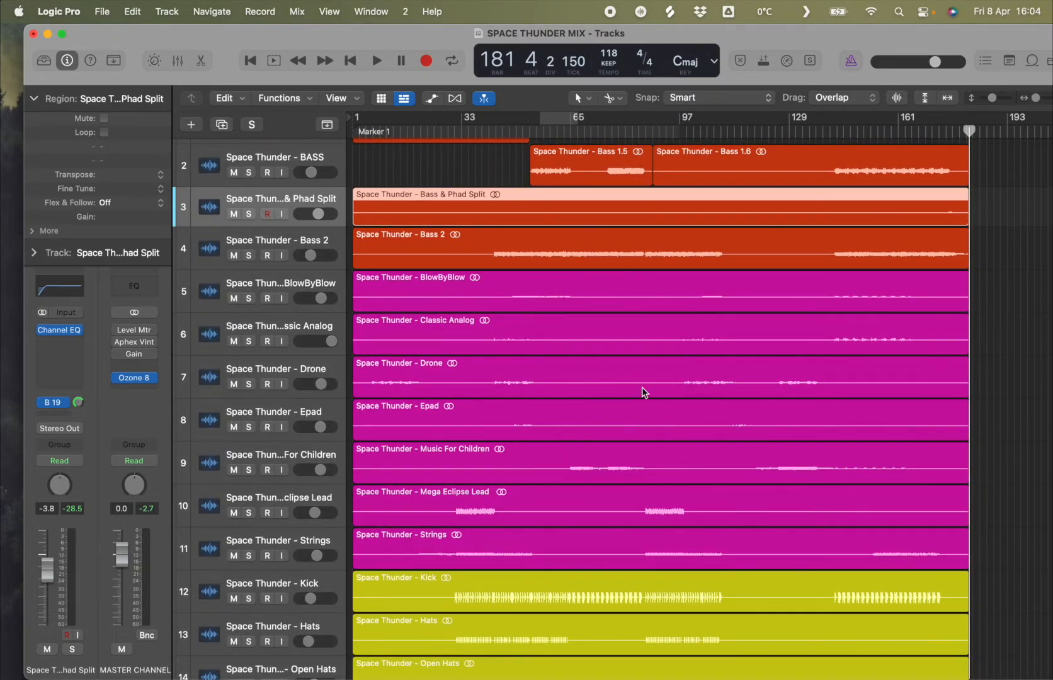
scroll(632, 342, up, 1)
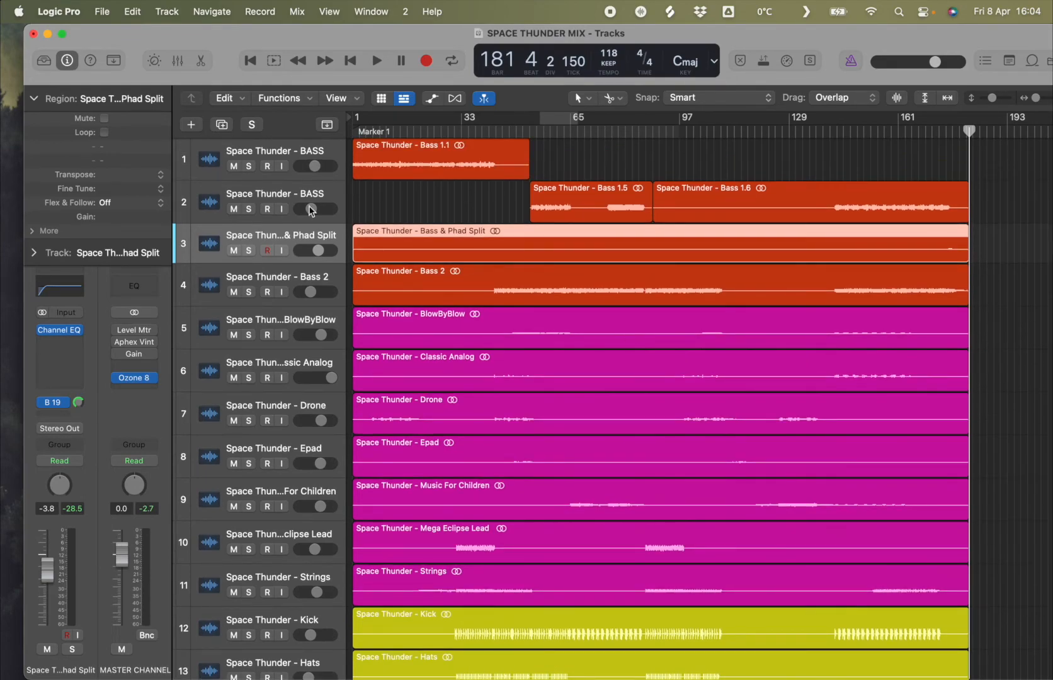